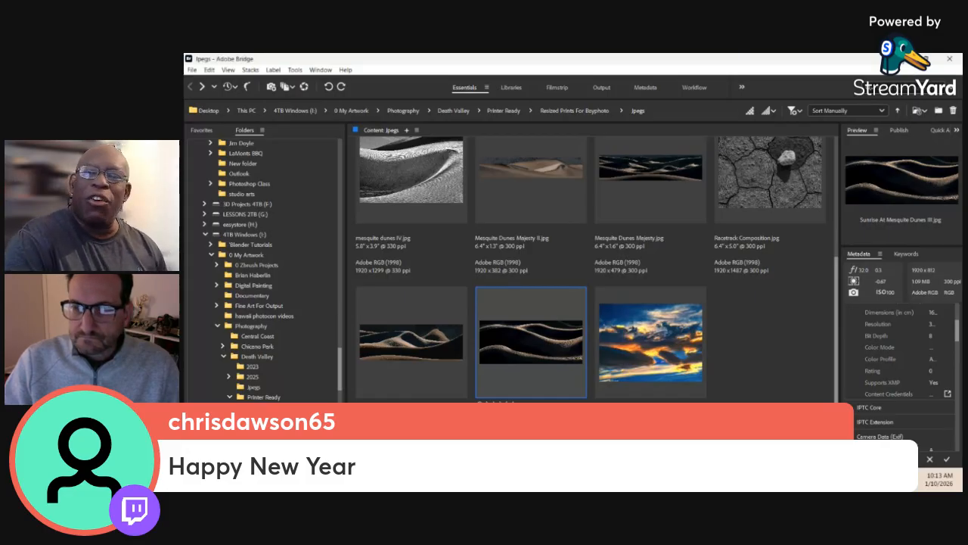
key("alt+Tab")
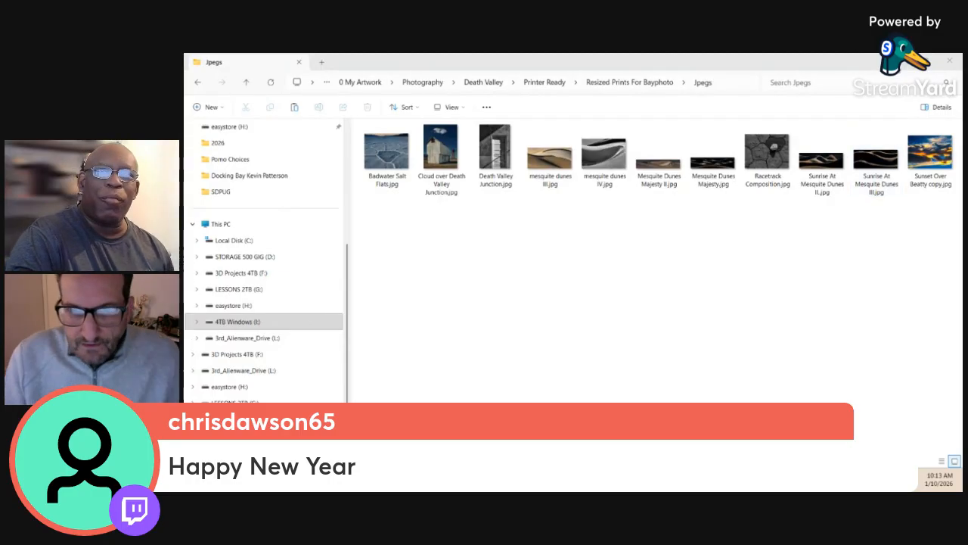
key("alt+Tab")
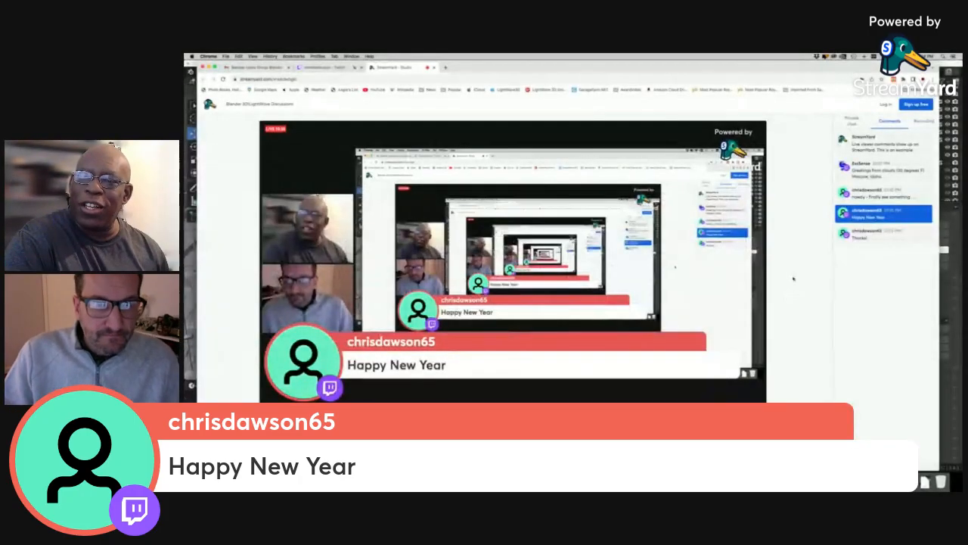
Switch to QuickTime Player and rewind Audrey_01.mp4 to its start.
key("super+Tab")
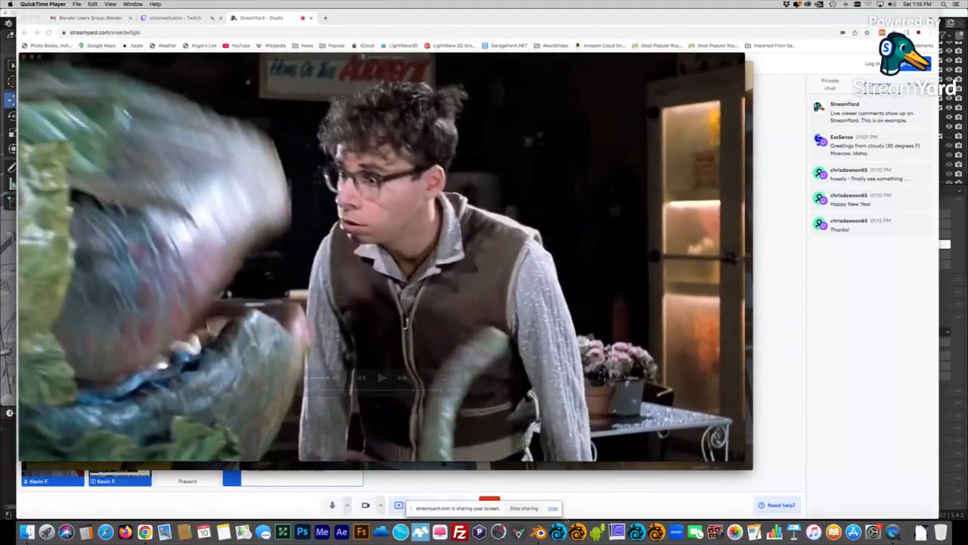
left_click_drag(440, 391, 320, 395)
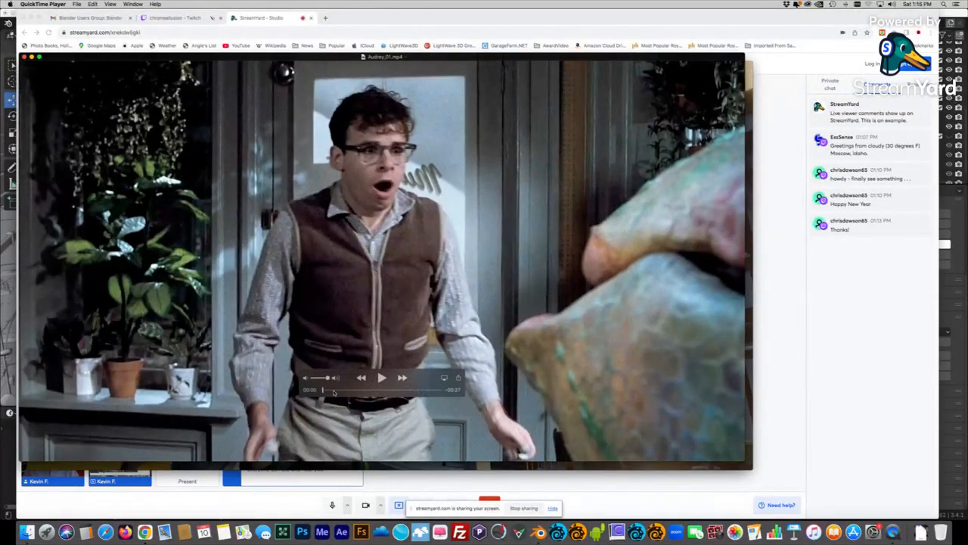
mouse_move(324, 391)
left_mouse_down()
mouse_move(439, 390)
mouse_move(319, 391)
left_mouse_up()
mouse_move(424, 384)
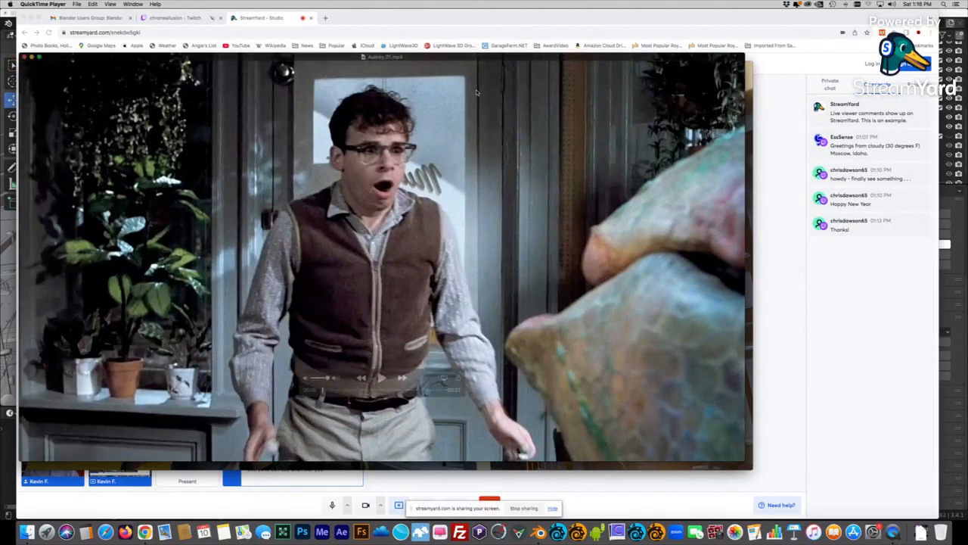
Scrub Audrey_01.mp4 through the doorway shot to the potted plant shot at about 00:21.
left_click_drag(324, 390, 360, 392)
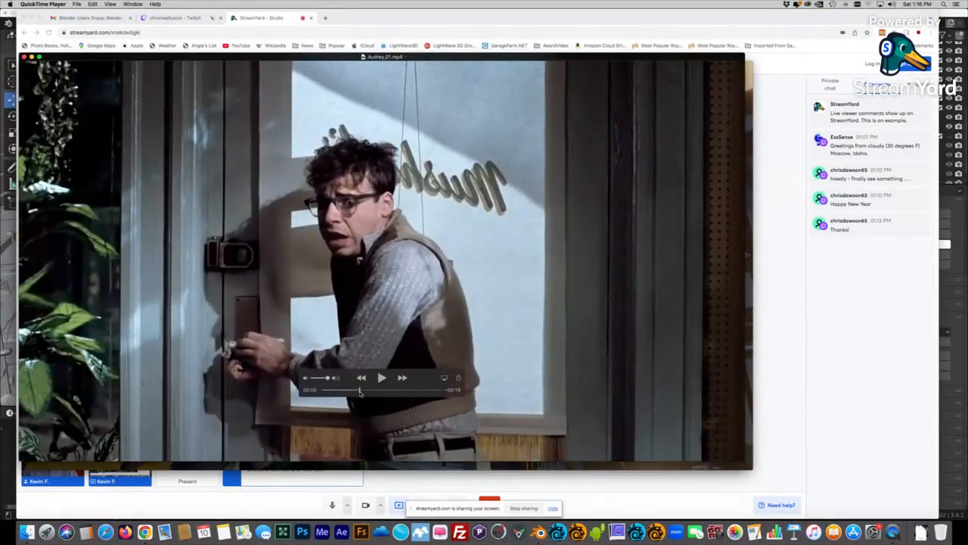
left_click_drag(360, 391, 418, 391)
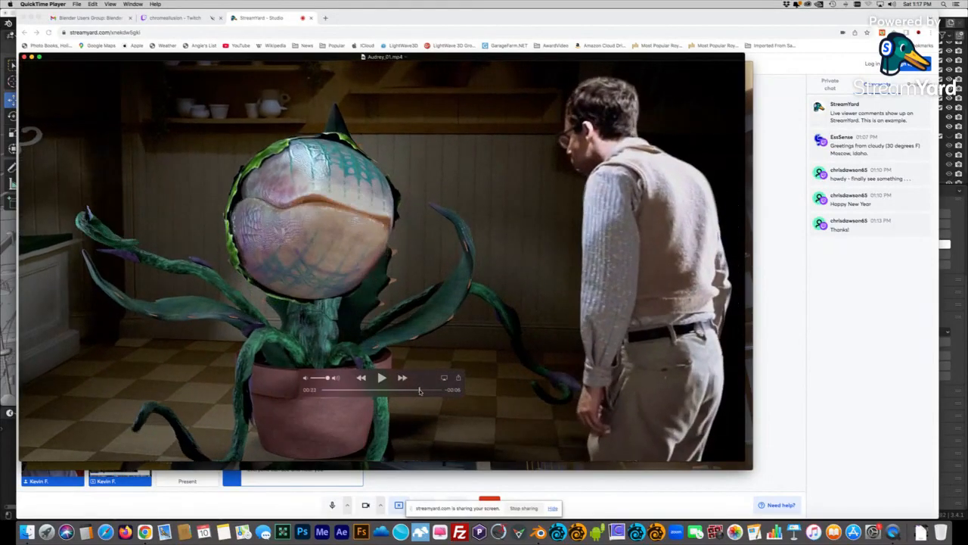
left_click_drag(420, 391, 420, 391)
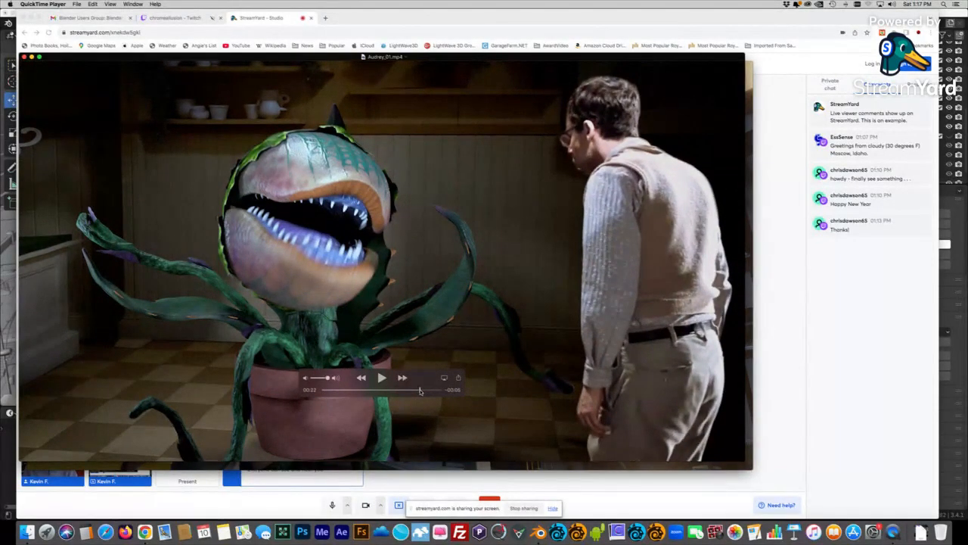
left_click_drag(420, 391, 422, 391)
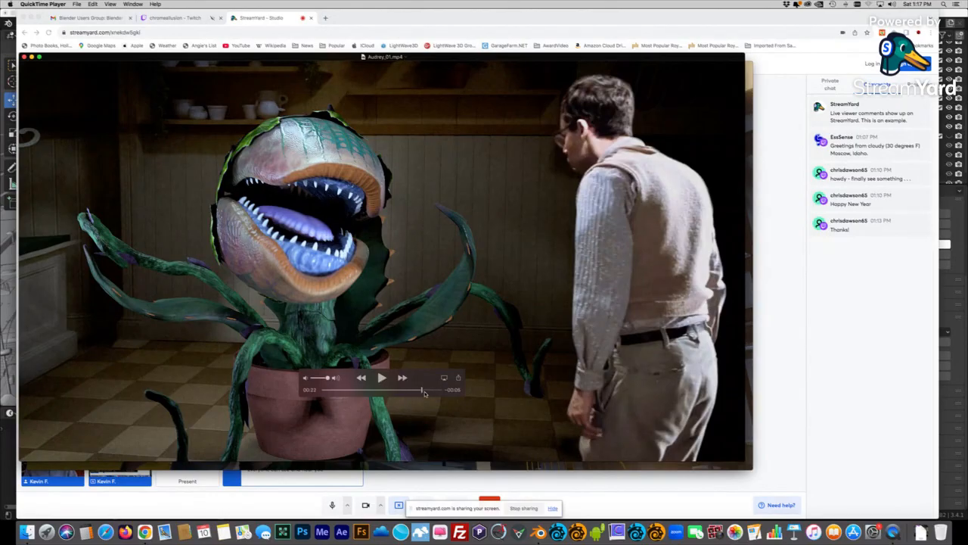
mouse_move(421, 391)
left_mouse_down()
mouse_move(431, 391)
mouse_move(417, 390)
left_mouse_up()
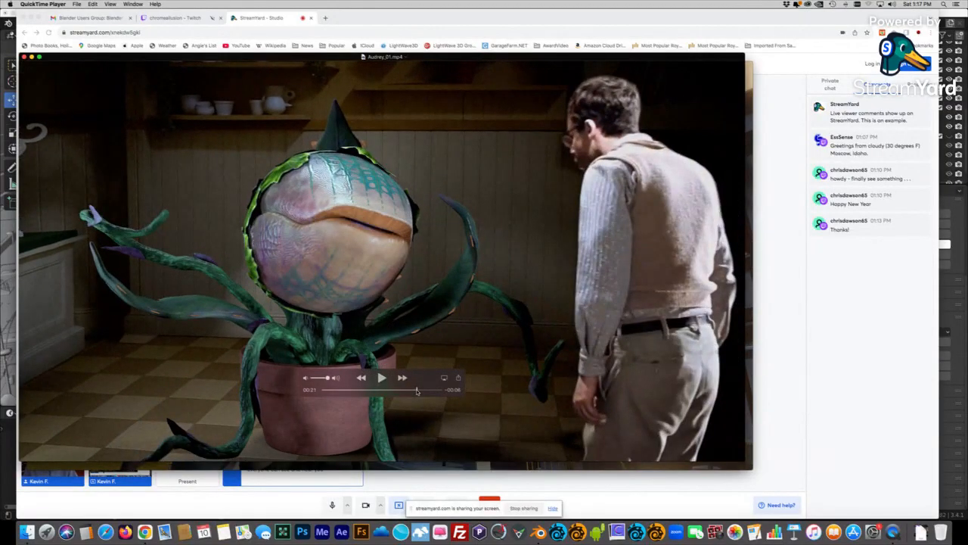
Bring City_01.mp4 to the front, play it through, and scrub back to the shot of the overturned car in the air.
left_click_drag(107, 57, 160, 61)
left_click(111, 65)
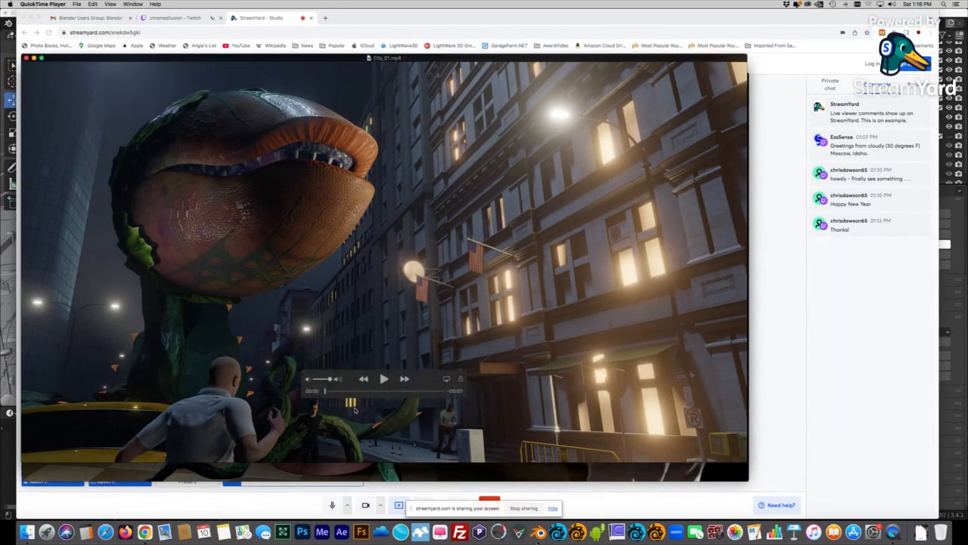
left_click(383, 379)
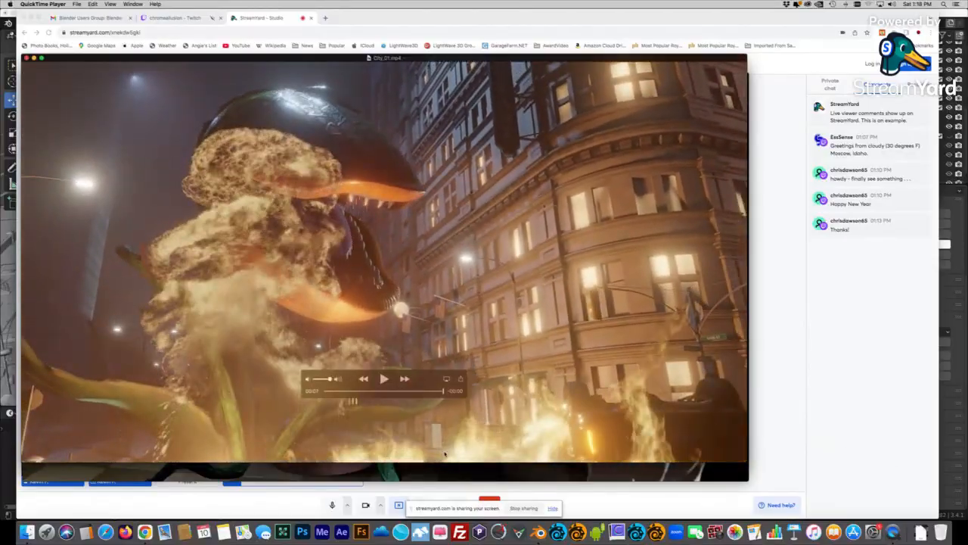
left_click_drag(443, 391, 323, 398)
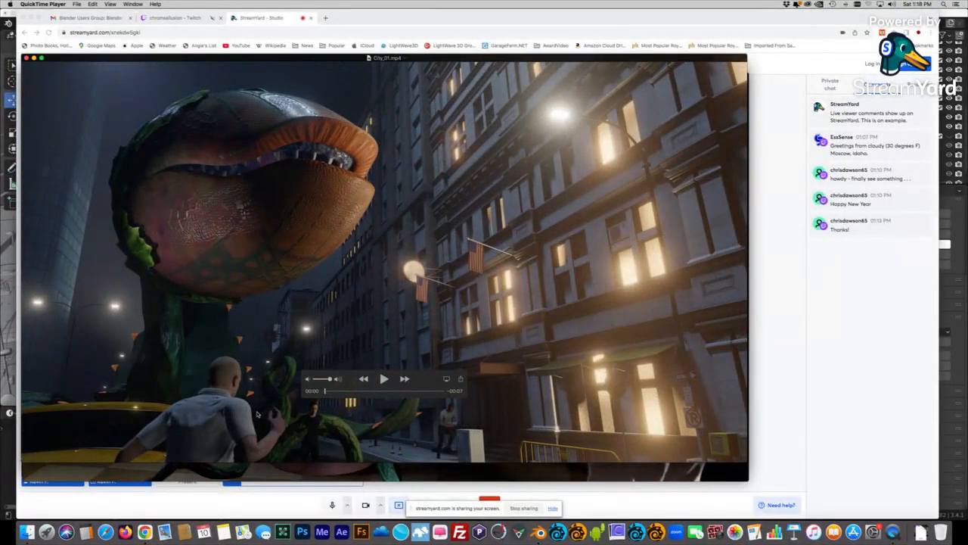
key("super+Tab")
left_click(400, 298)
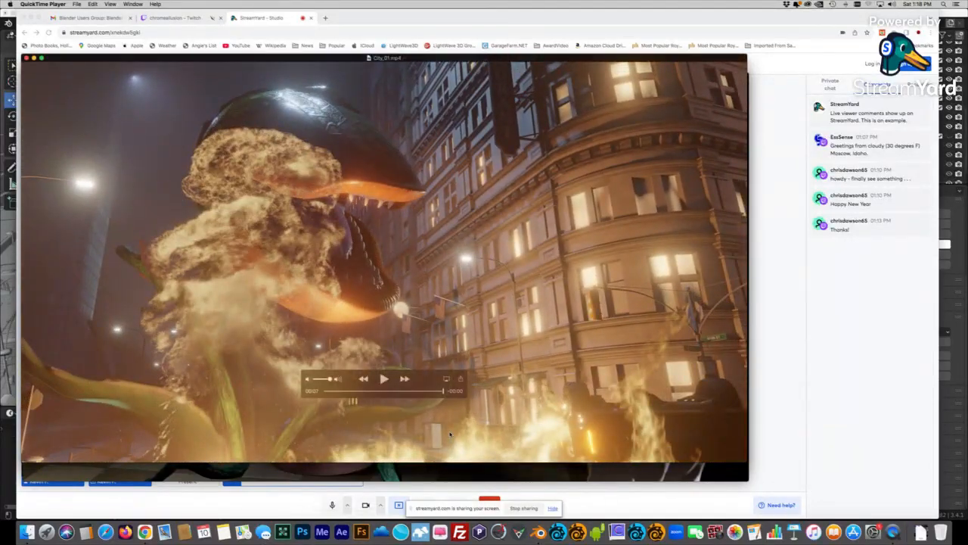
left_click_drag(439, 393, 366, 395)
Switch to Blender and set the current frame of the city scene to 0.
key("super+Tab")
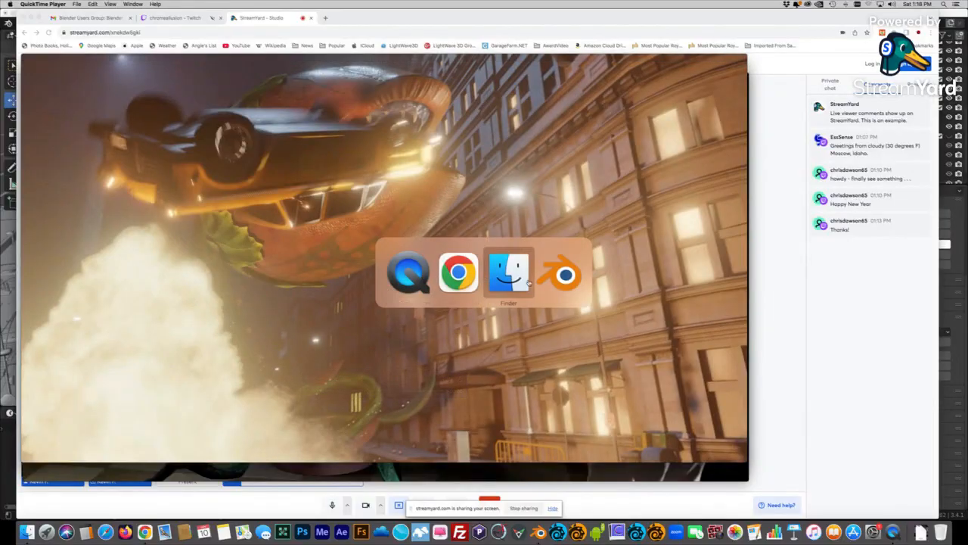
key("super+Tab")
middle_click_drag(421, 225, 470, 190)
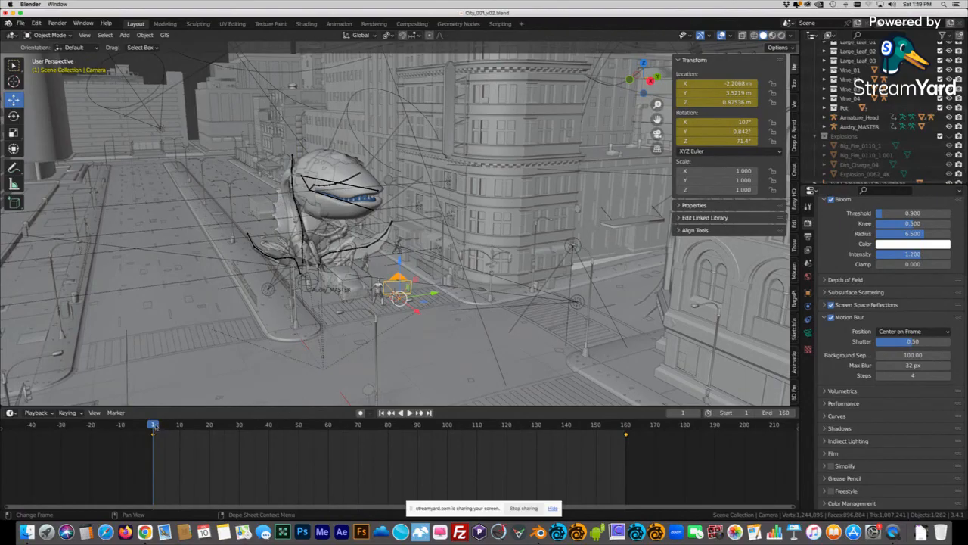
left_click_drag(155, 427, 150, 426)
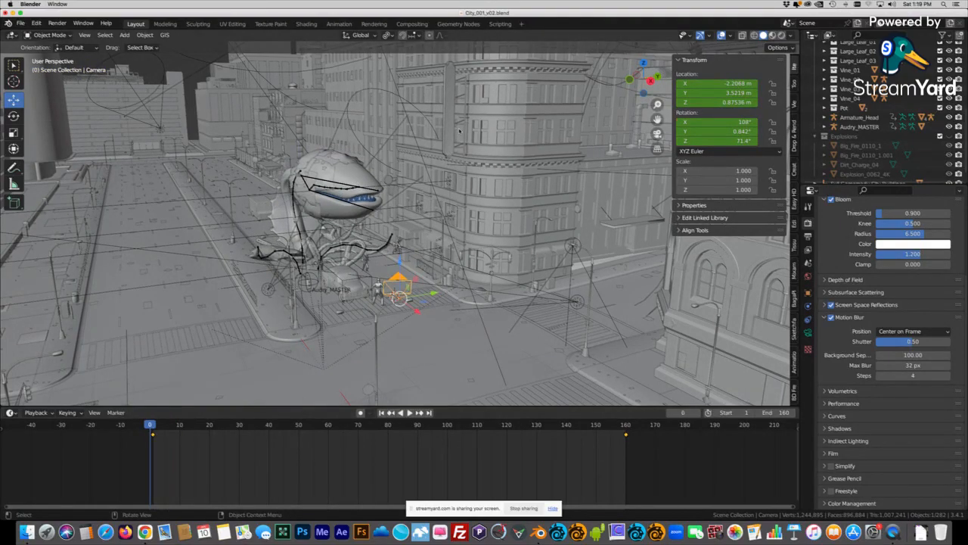
Inspect the city buildings by selecting several of them, first in Solid and then in Rendered viewport shading.
left_click(528, 126)
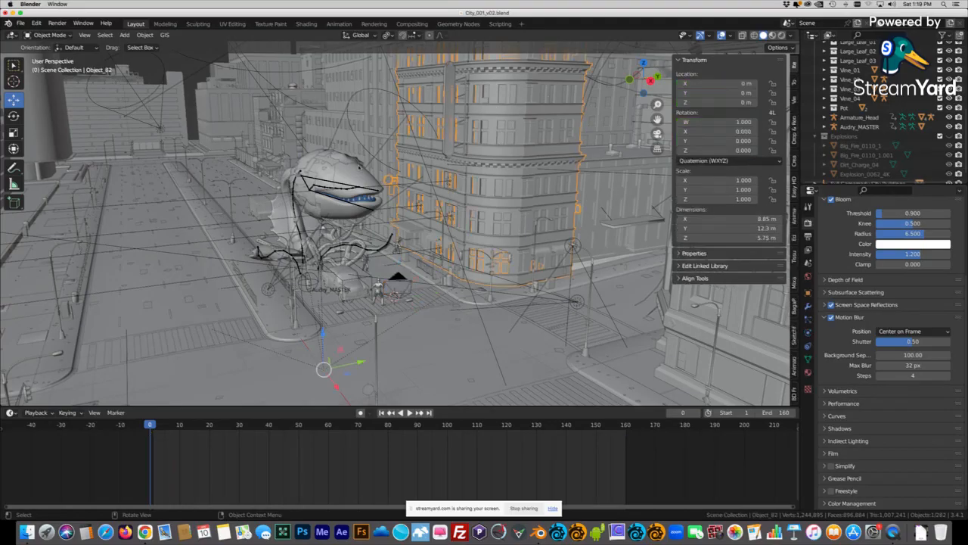
left_click(368, 146)
left_click(382, 104)
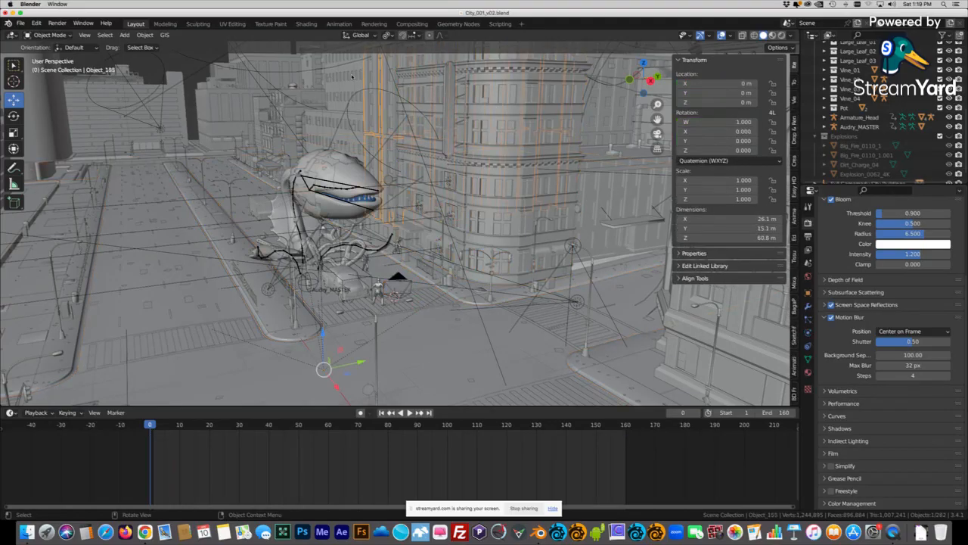
left_click(341, 73)
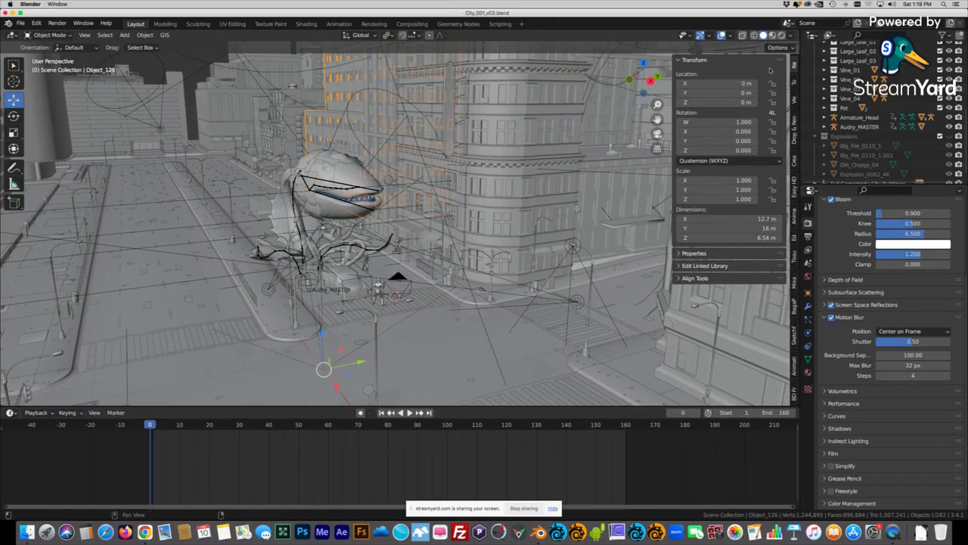
left_click(781, 35)
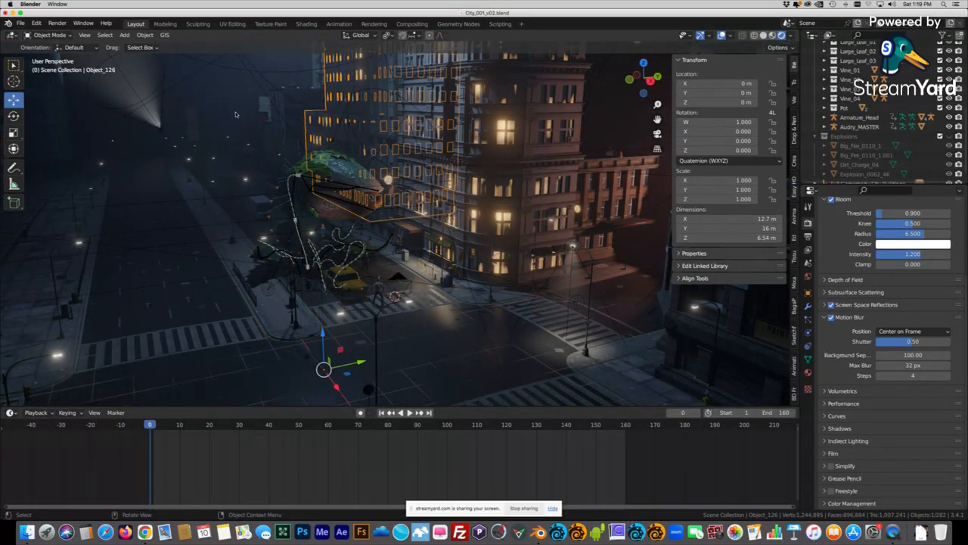
left_click(240, 100)
middle_click_drag(485, 323, 458, 336)
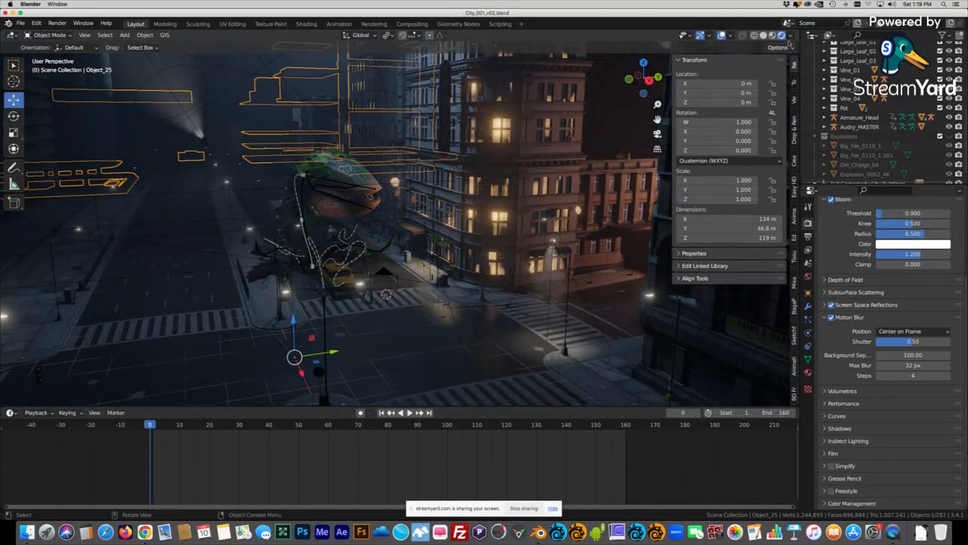
Return the viewport to Solid shading and select the sidewalk object around the plant.
left_click(764, 35)
mouse_move(484, 303)
middle_mouse_down()
mouse_move(564, 306)
mouse_move(488, 318)
mouse_move(454, 306)
middle_mouse_up()
scroll(386, 246, "up", 2)
left_click(179, 318)
middle_click_drag(288, 287, 575, 234)
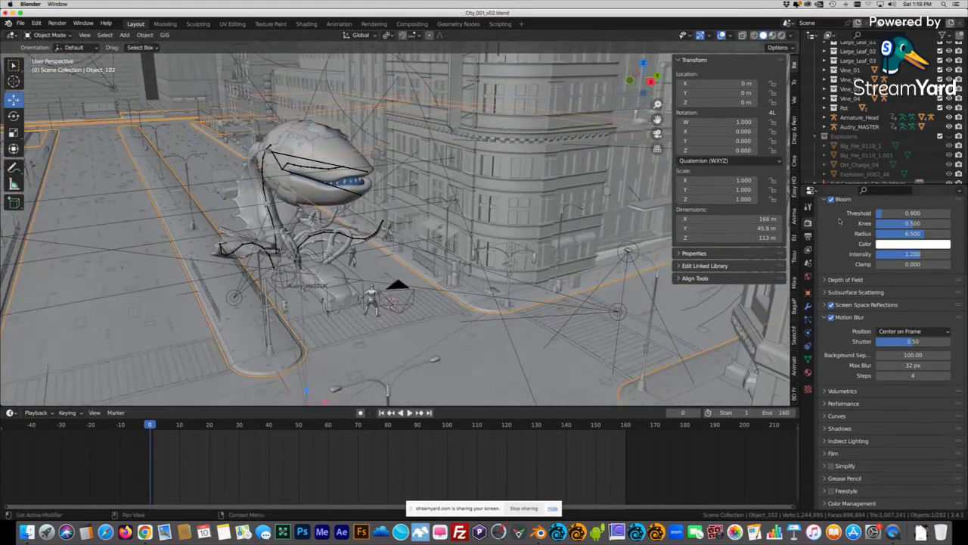
Show the Explosions collection in the viewport and select its planes one by one, ending with Big_Fire_0110_1.001.
left_click(950, 137)
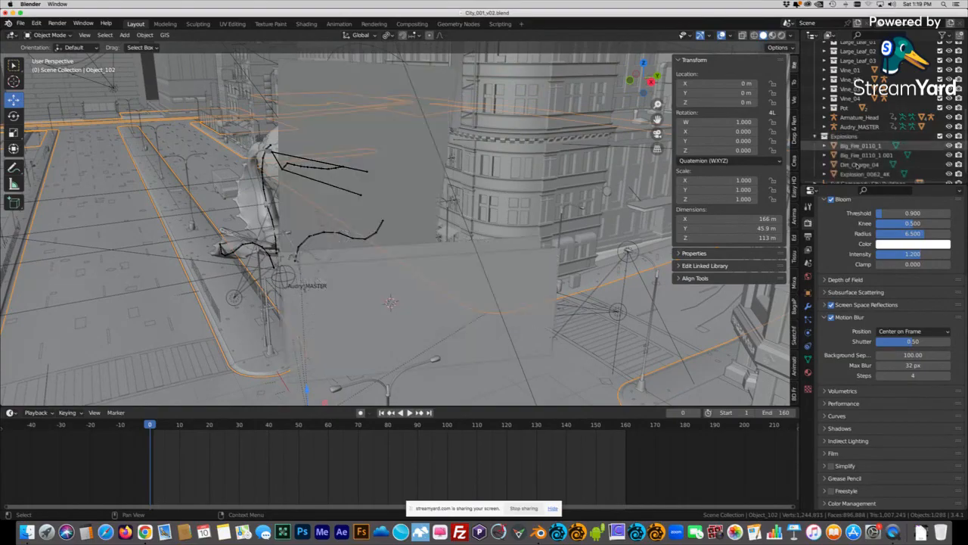
middle_click_drag(428, 260, 507, 178)
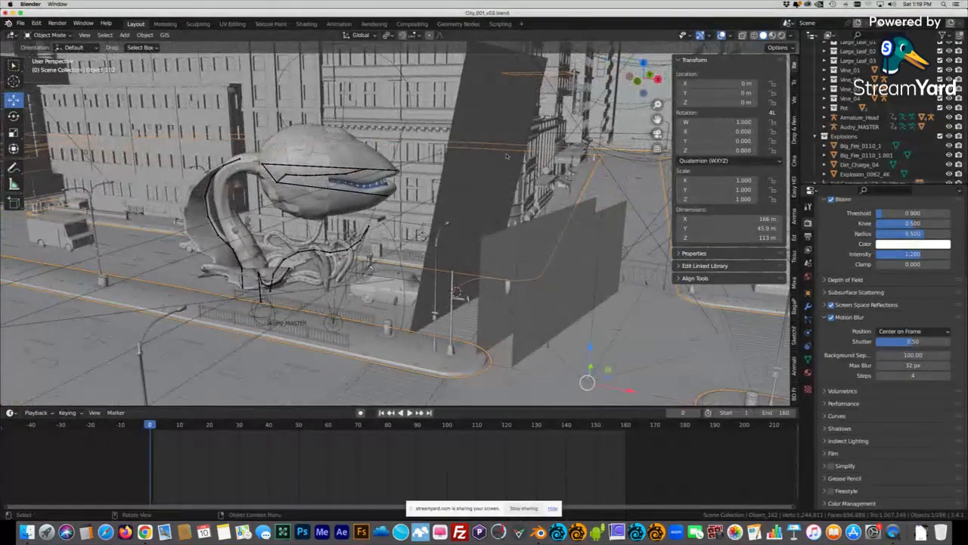
left_click(489, 90)
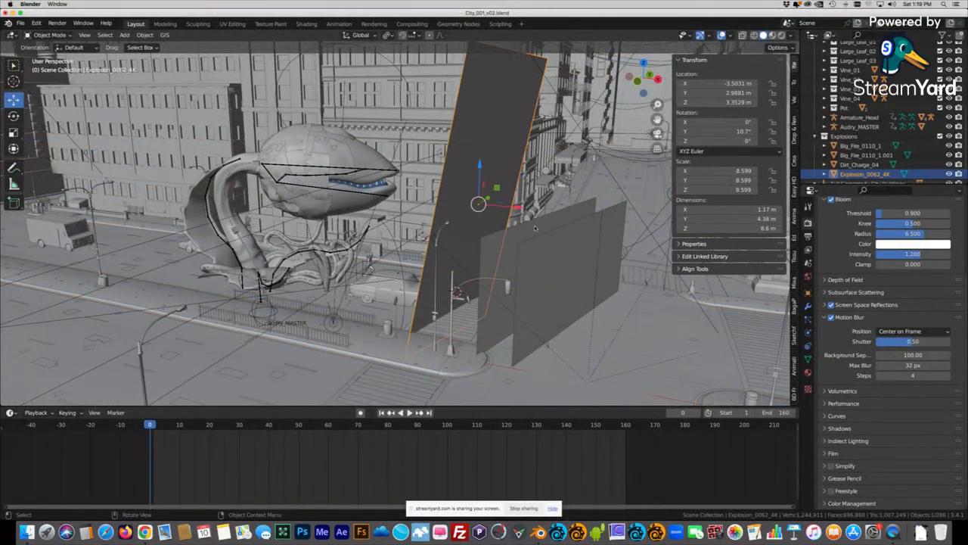
left_click(557, 246)
left_click(614, 244)
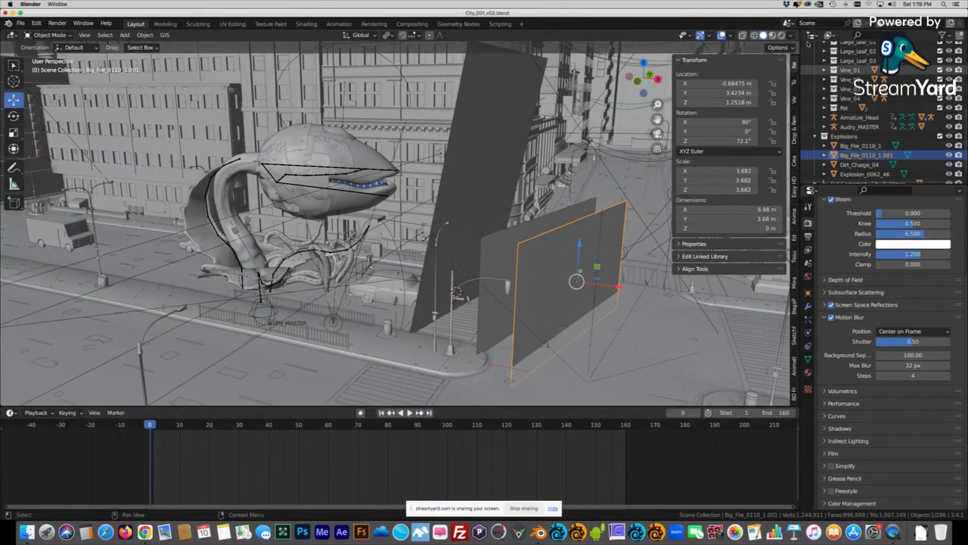
Set the viewport to Rendered shading and play the fire animation up to frame 40.
left_click(782, 36)
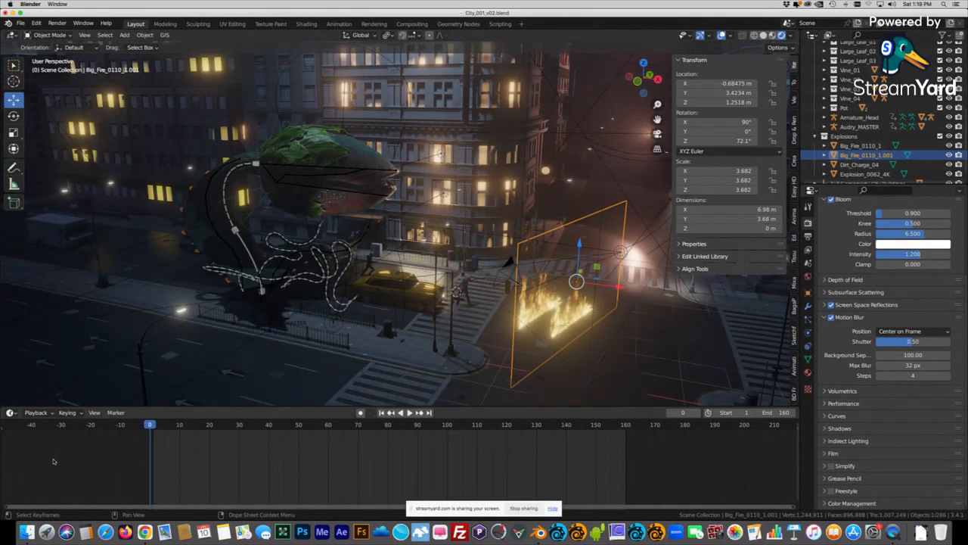
key("space")
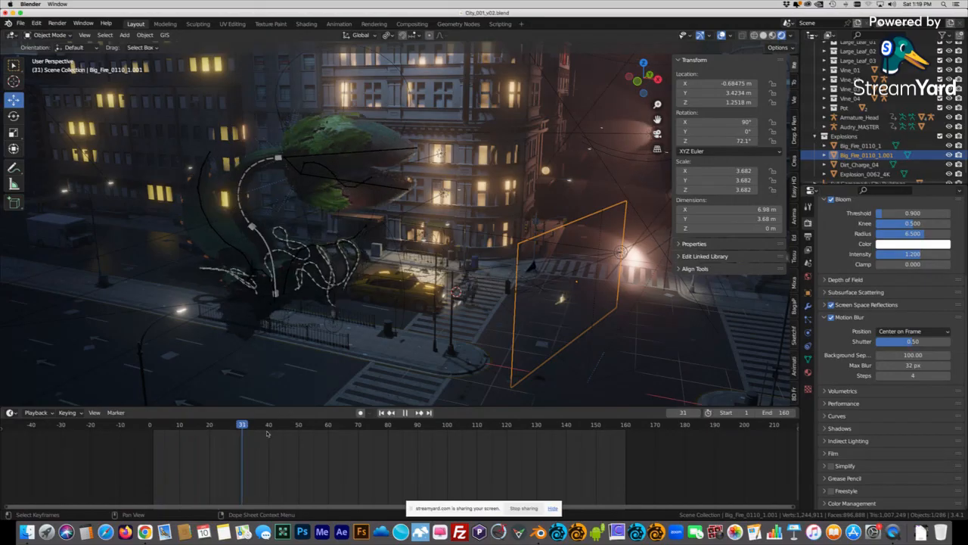
key("space")
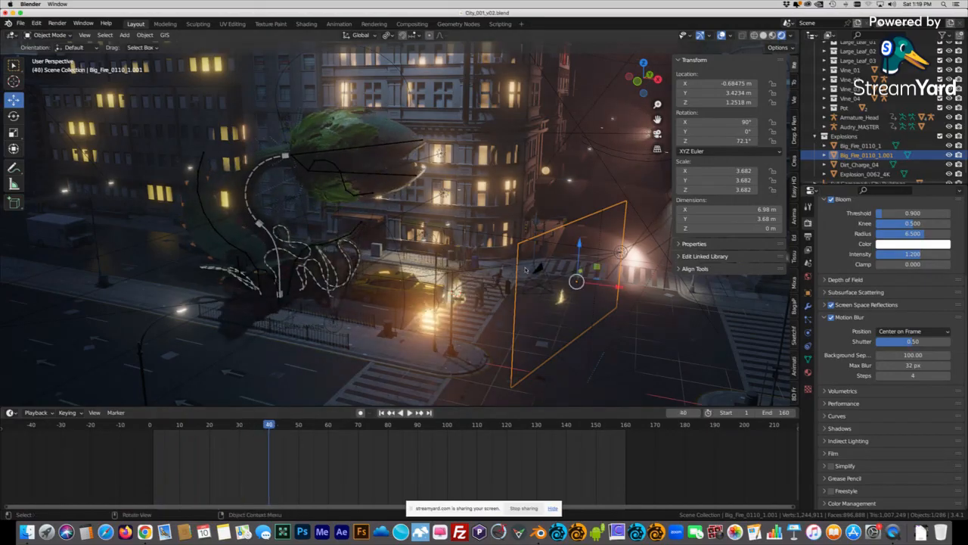
Continue playing the explosion animation to frame 115, then return the viewport to Solid shading.
middle_click_drag(549, 277, 502, 278)
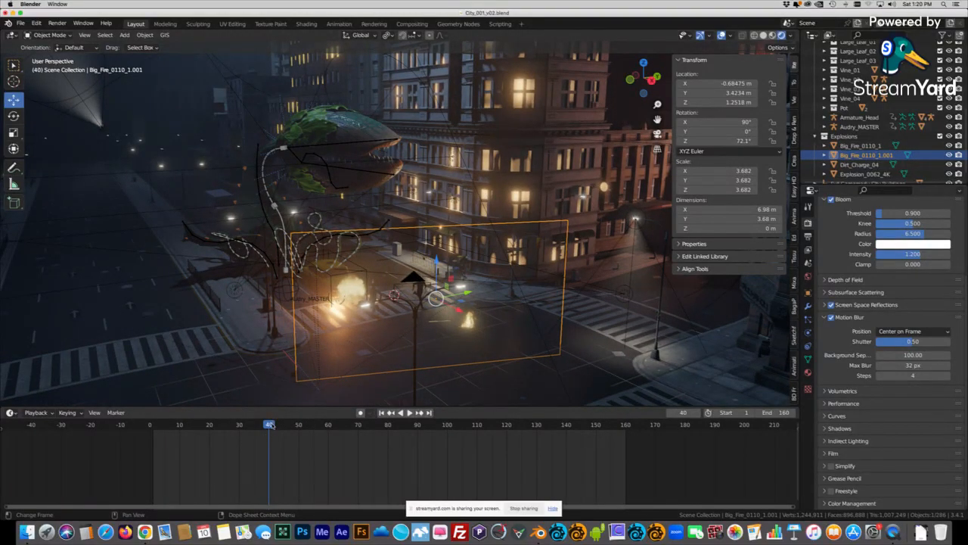
key("space")
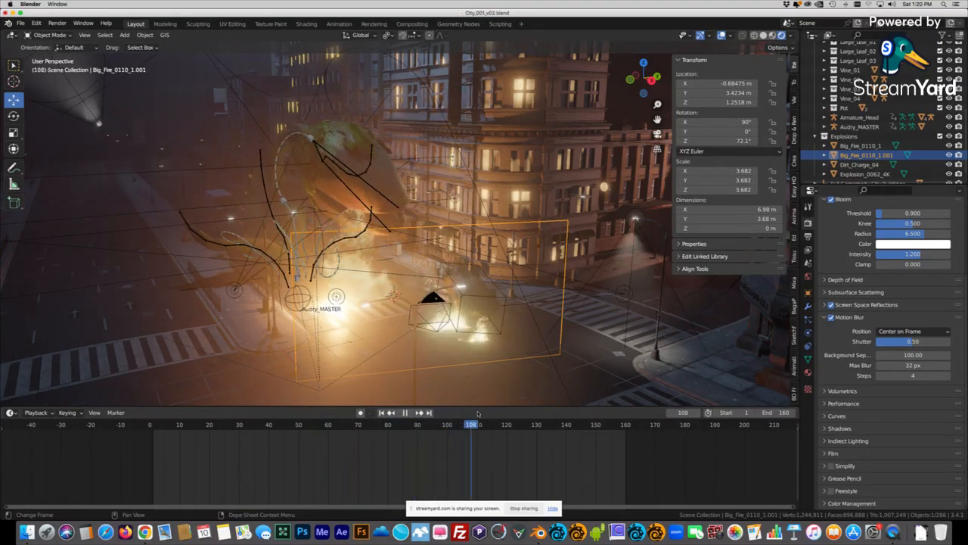
key("space")
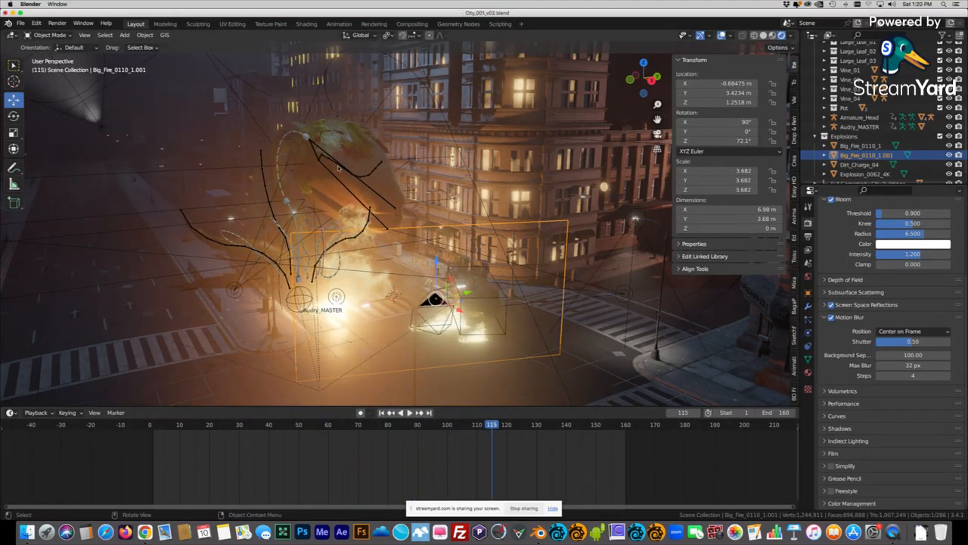
middle_click_drag(496, 304, 518, 306)
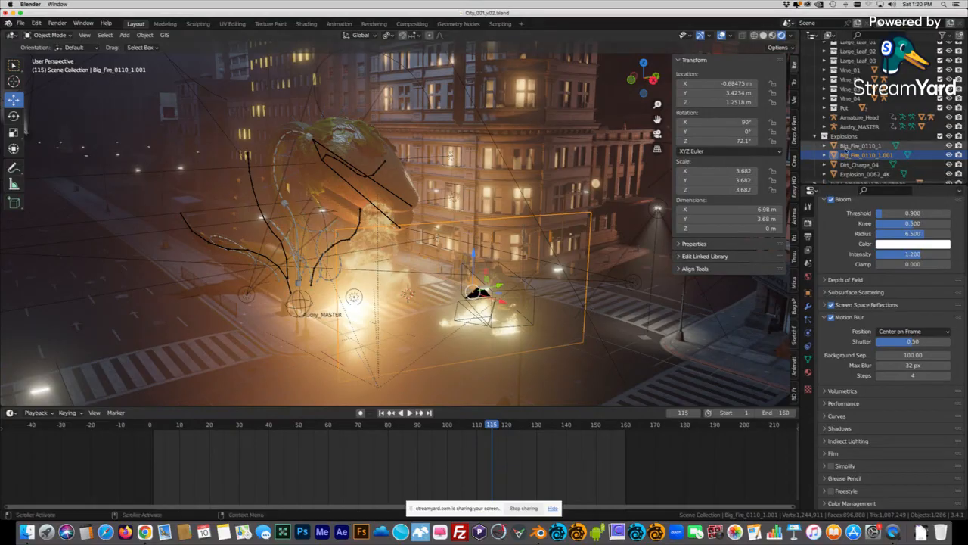
left_click(762, 35)
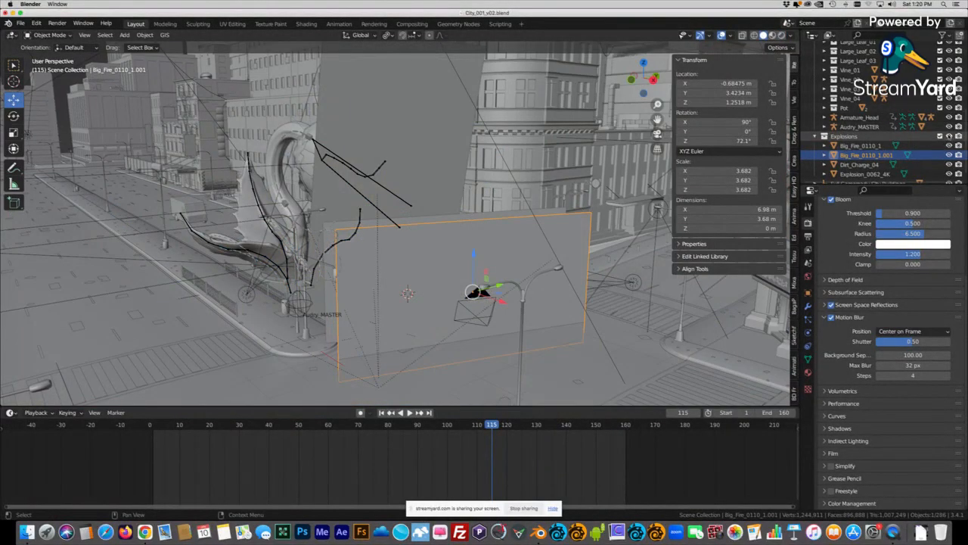
Hide the Explosions collection, go to frame 72 and select the LoRes_Proxy box around the car in the plant's mouth.
left_click(949, 137)
middle_click_drag(342, 364, 302, 425)
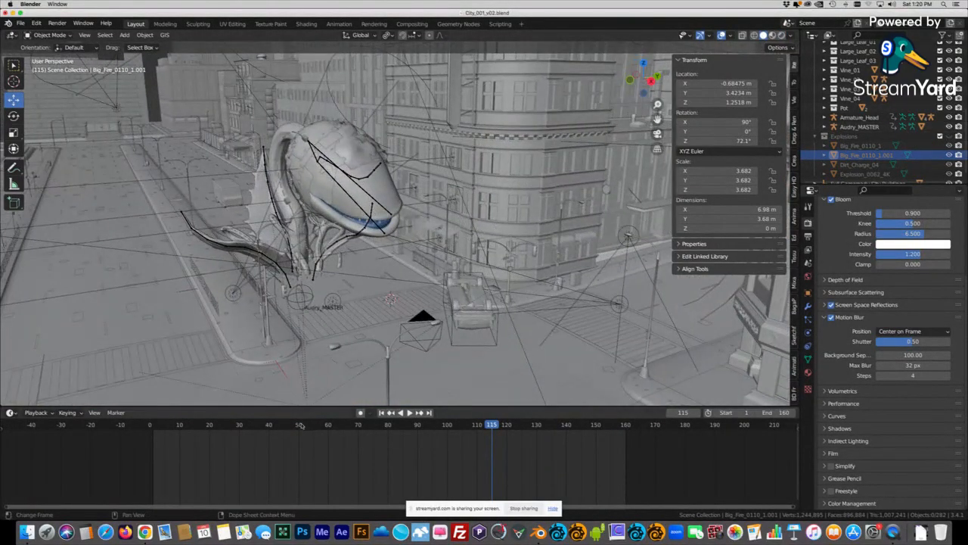
mouse_move(365, 428)
left_mouse_down()
mouse_move(202, 425)
mouse_move(364, 424)
left_mouse_up()
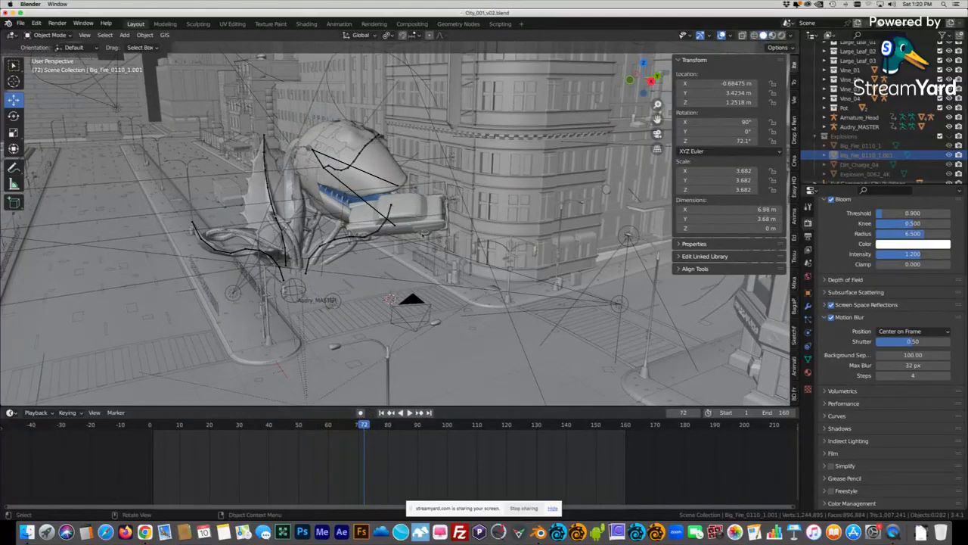
left_click(409, 201)
middle_click_drag(408, 201, 397, 286)
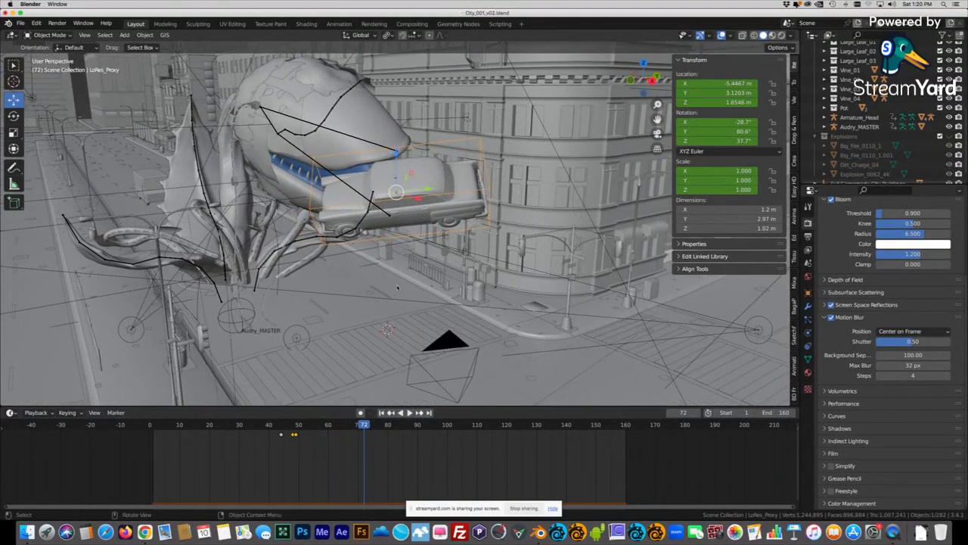
Select the Taxi_01 model at frame 26, play its animation to frame 85, and return to frame 34.
left_click(381, 412)
left_click_drag(217, 424, 227, 425)
left_click(324, 317)
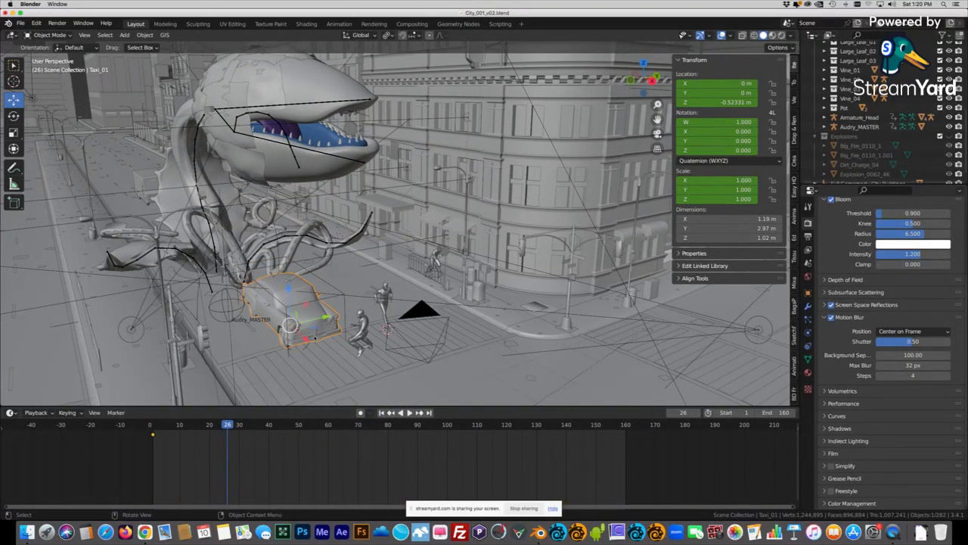
key("space")
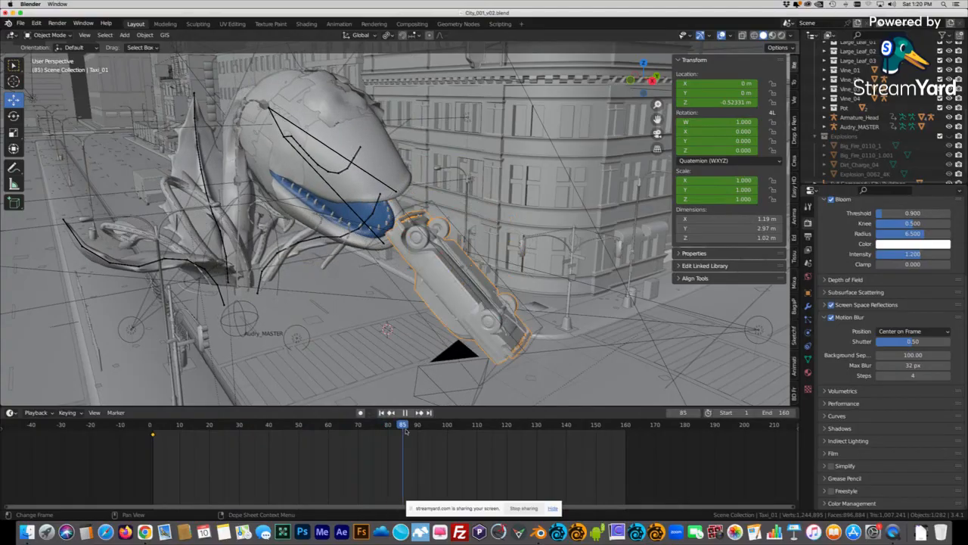
left_click(370, 430)
left_click_drag(370, 430, 249, 432)
key("space")
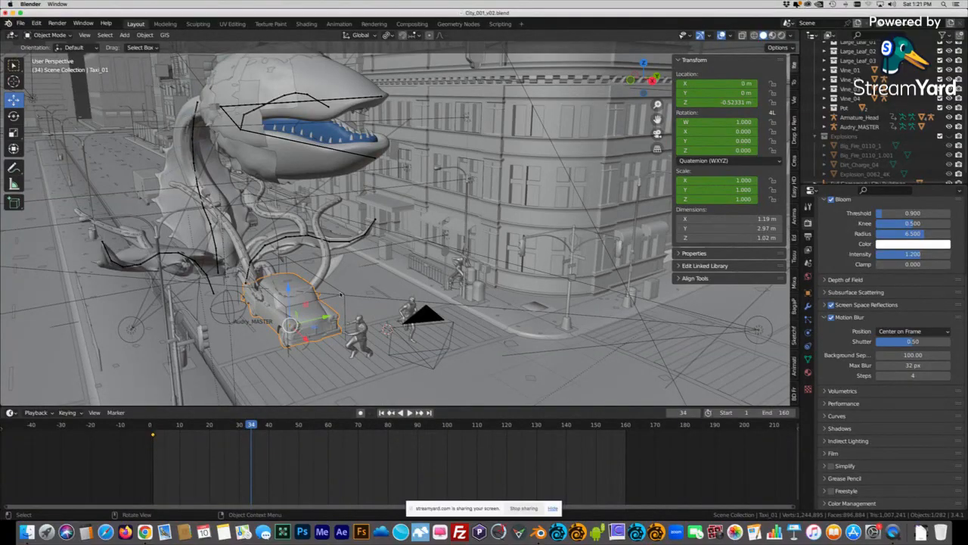
Compare the taxi's proxy box with the Taxi_01 mesh by selecting each in turn, ending with LoRes_Proxy selected.
left_click(342, 296)
middle_click_drag(342, 296, 347, 249, "shift")
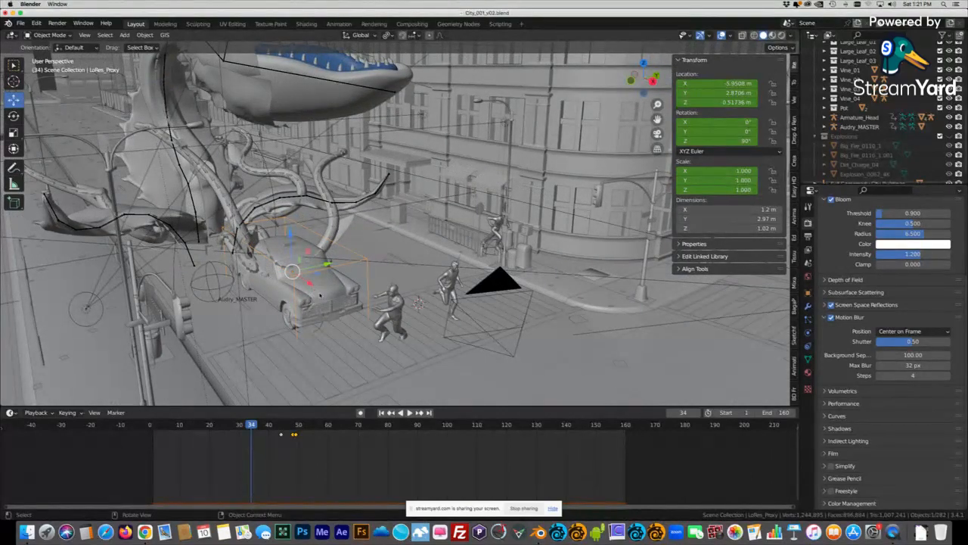
left_click(320, 295)
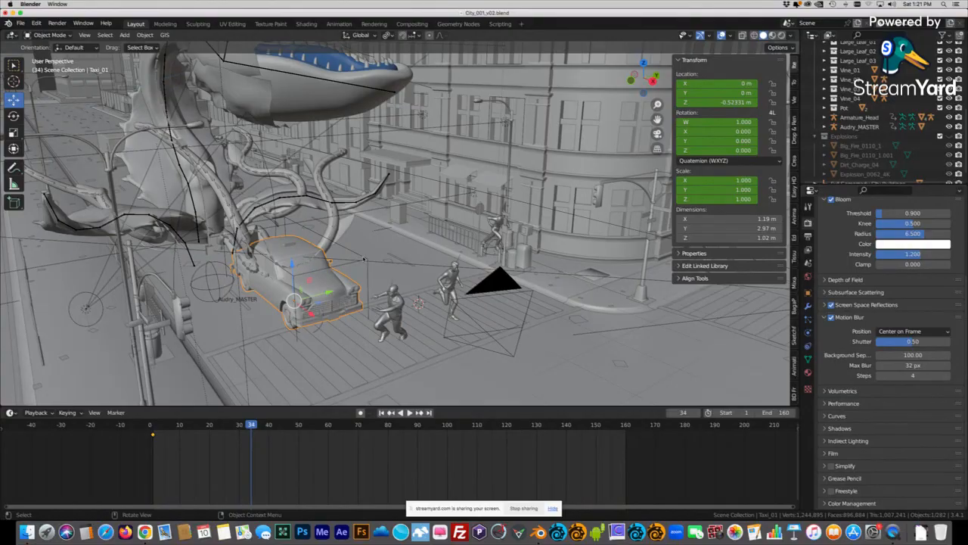
left_click(364, 260)
left_click(365, 261)
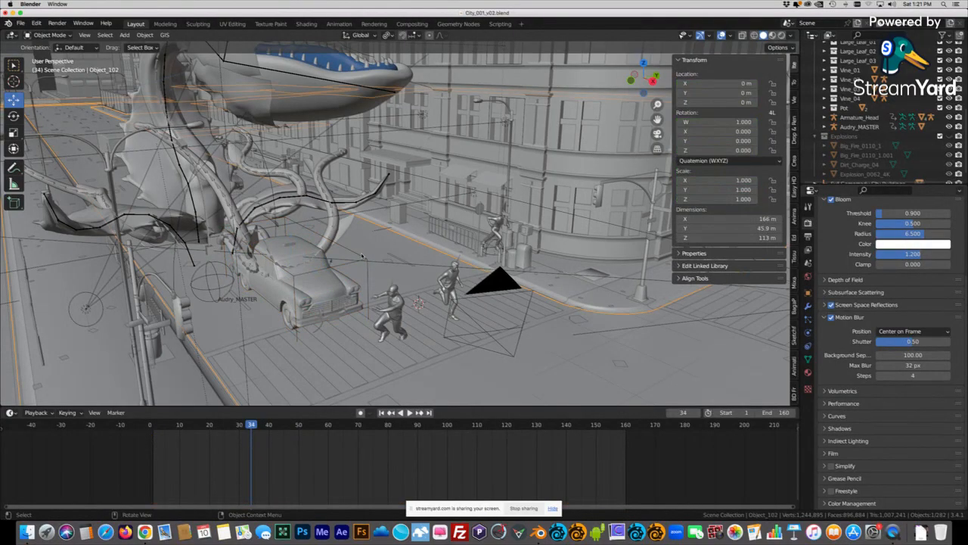
left_click(361, 258)
middle_click_drag(359, 268, 382, 261)
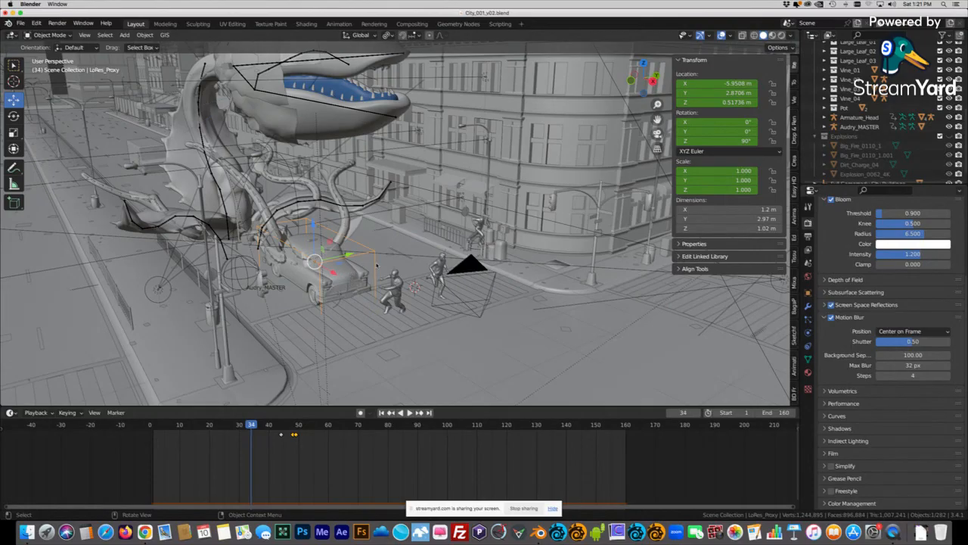
Review the LoRes_Proxy animation around its keyframes up to frame 98, then return to frame 58.
key("space")
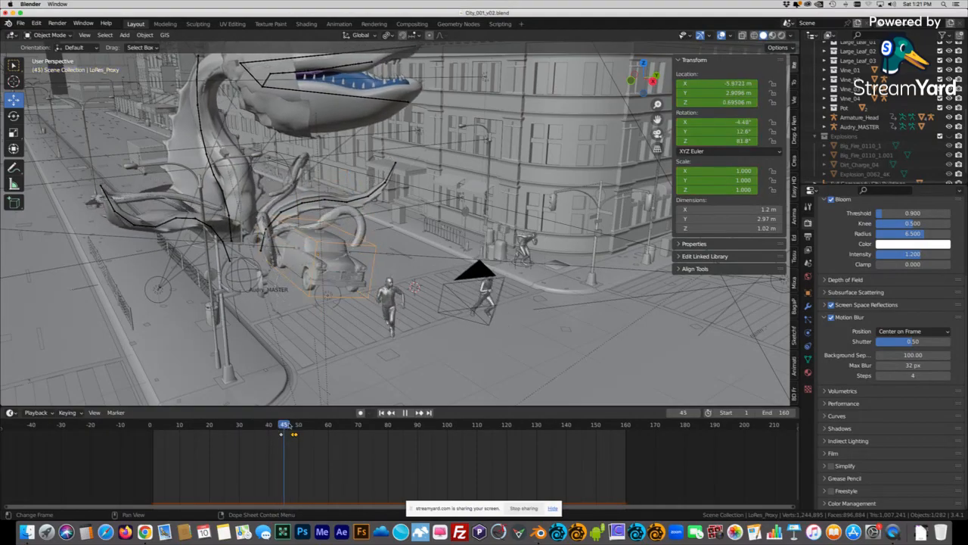
mouse_move(296, 425)
left_mouse_down()
mouse_move(281, 424)
mouse_move(293, 430)
left_mouse_up()
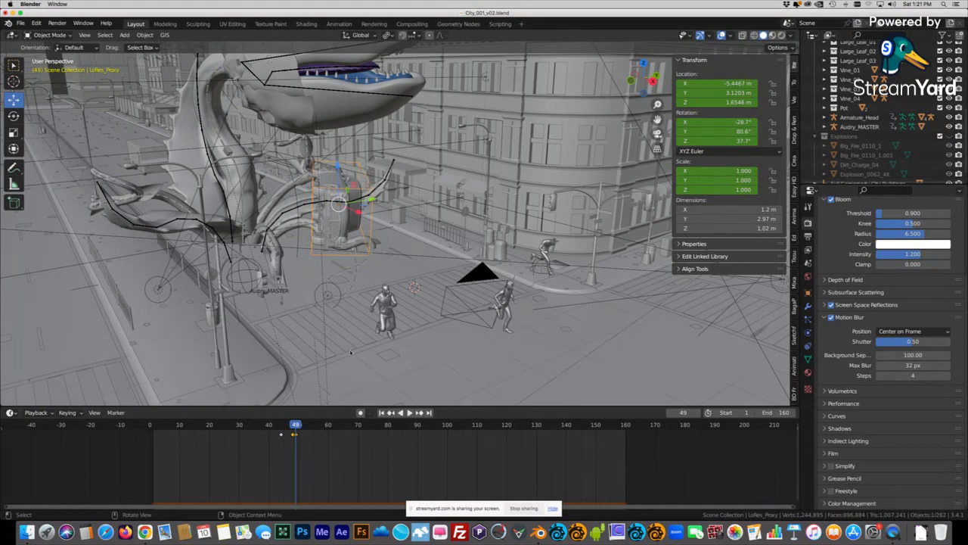
key("space")
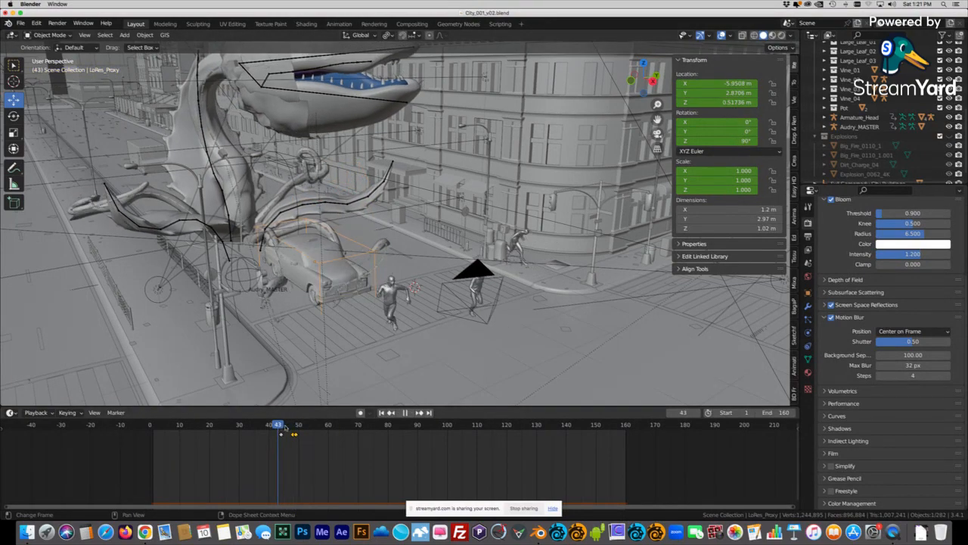
left_click_drag(307, 427, 395, 437)
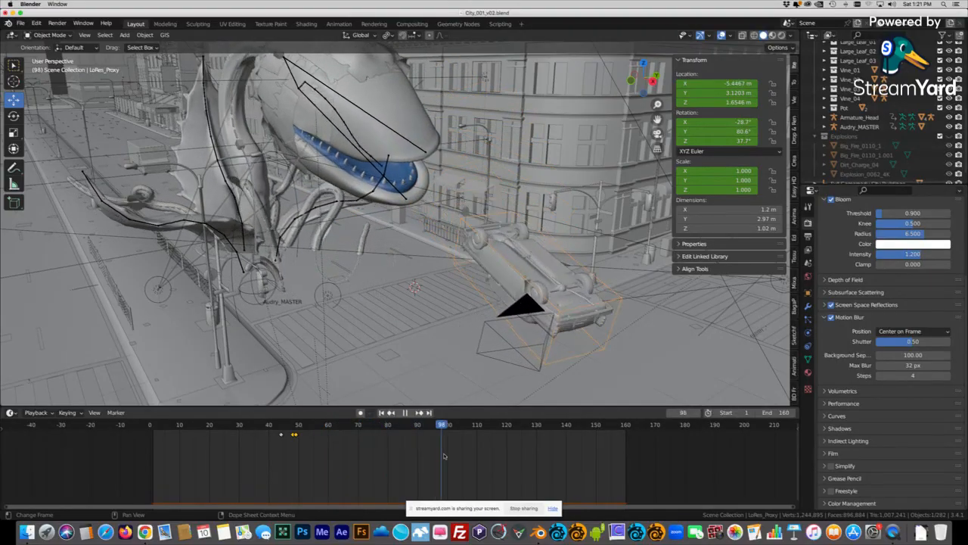
left_click(281, 445)
left_click_drag(281, 445, 319, 448)
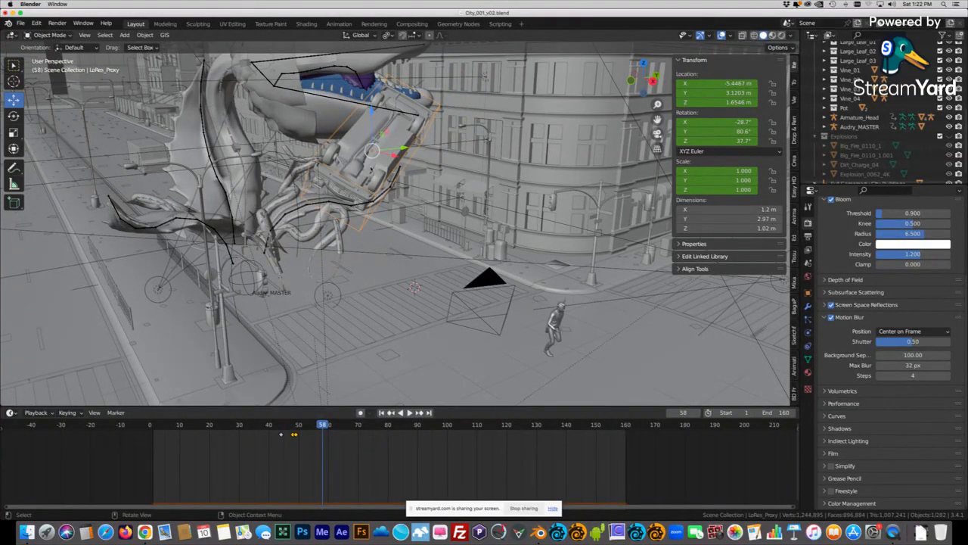
Select the Taxi_01 mesh in the plant's grip and scrub the animation back to frame 35.
left_click(359, 163)
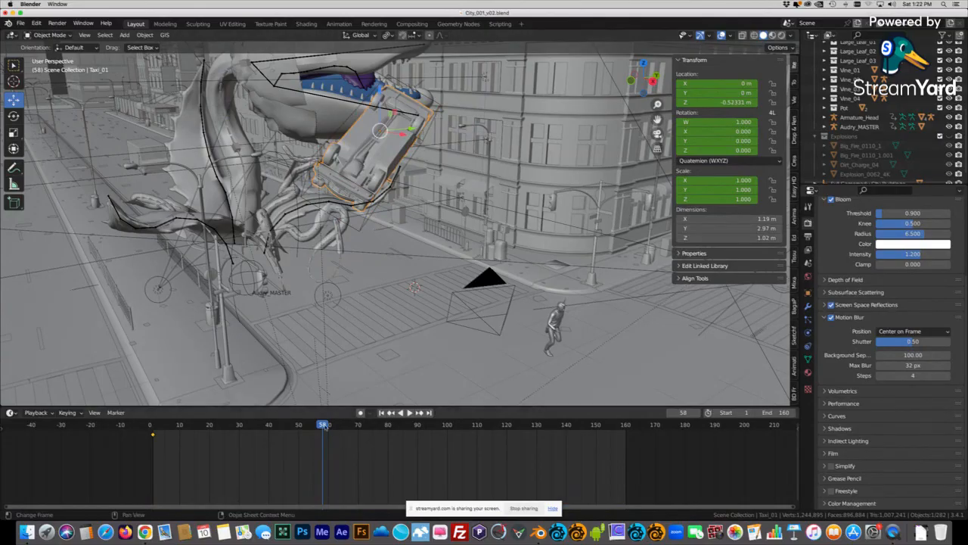
key("space")
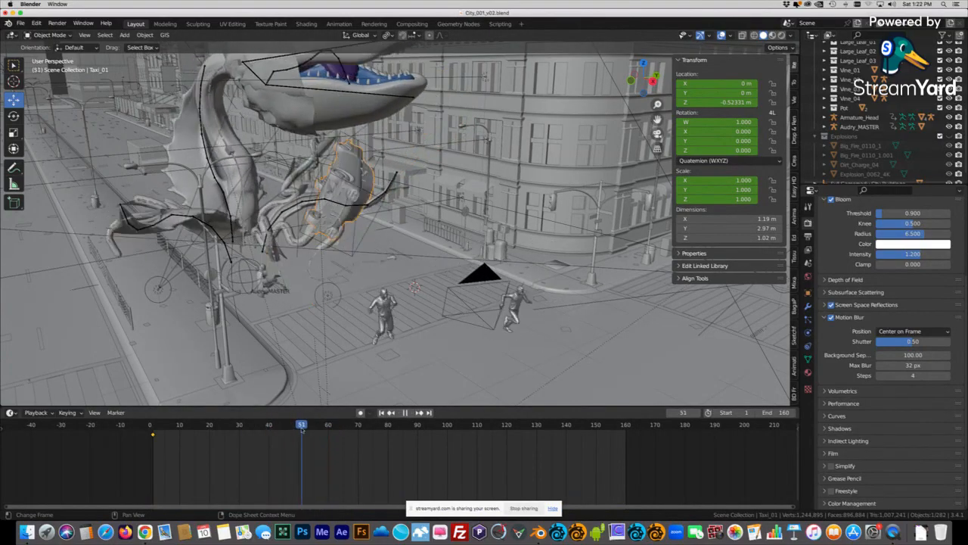
left_click_drag(341, 429, 255, 431)
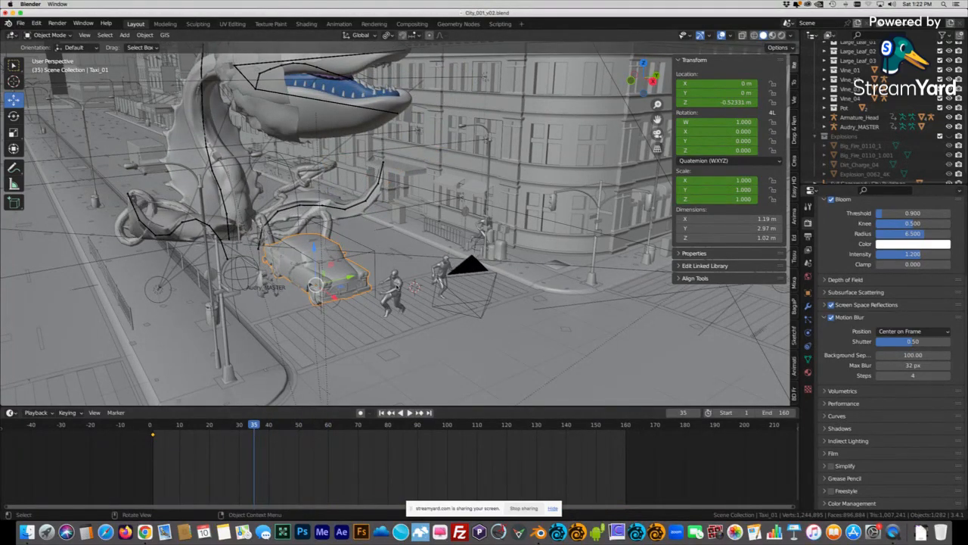
Select the Ch31_Body runner and the Object_13 street objects, then review the runners' motion between frames 35 and 50.
left_click(441, 295)
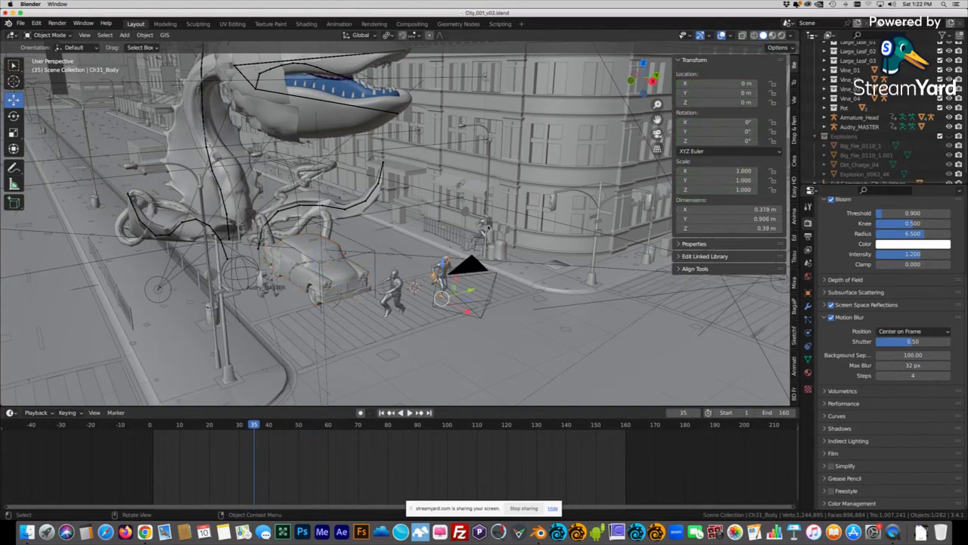
left_click(463, 242)
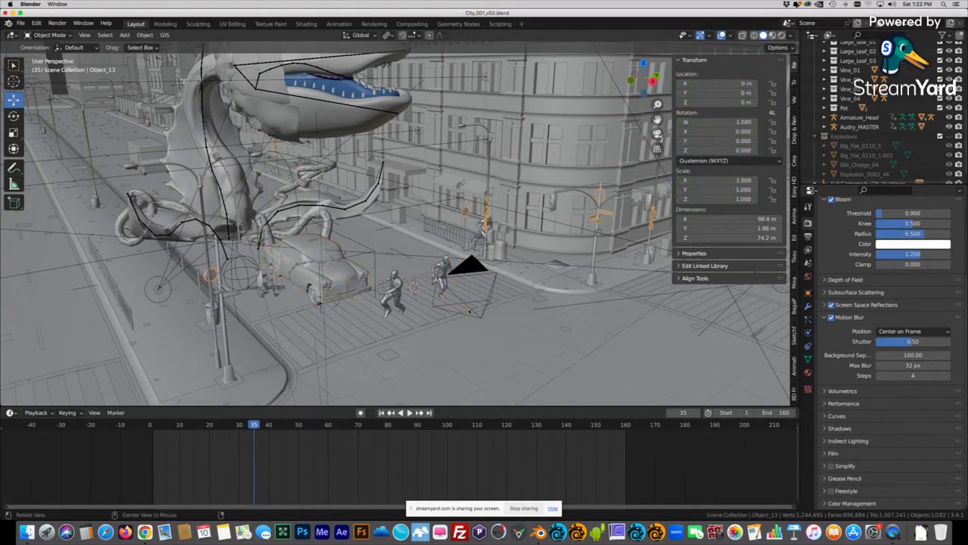
left_click_drag(468, 311, 441, 302, "alt")
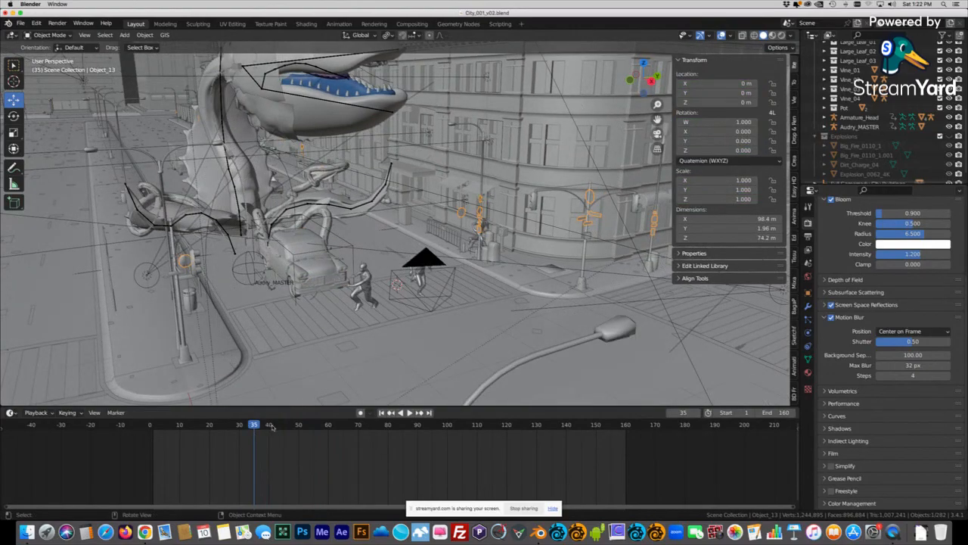
key("space")
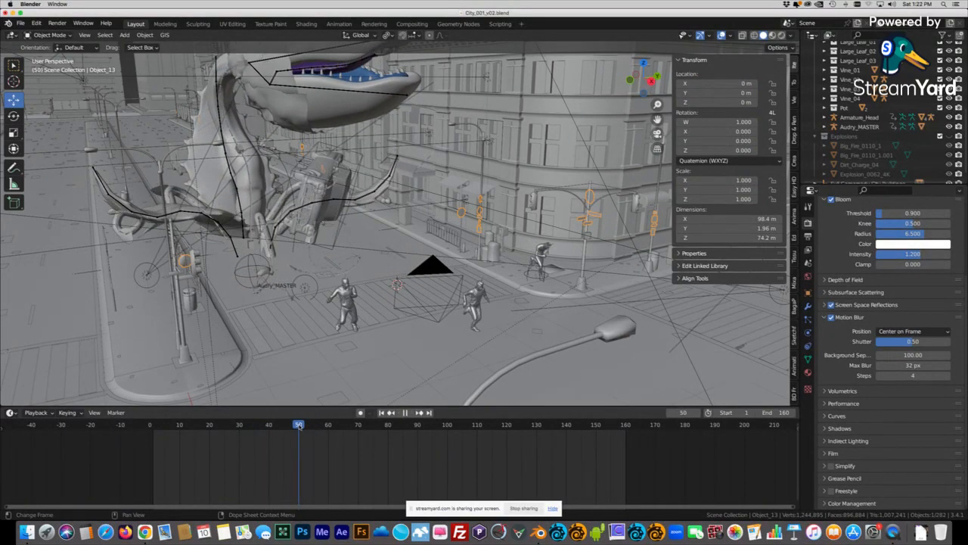
middle_click_drag(300, 425, 302, 427)
left_click_drag(301, 426, 268, 425)
Select the Ch01_Shirt runner in front of the taxi and scrub his run up to frame 59, stopping at frame 47.
left_click(362, 289)
key("space")
left_click_drag(305, 425, 267, 428)
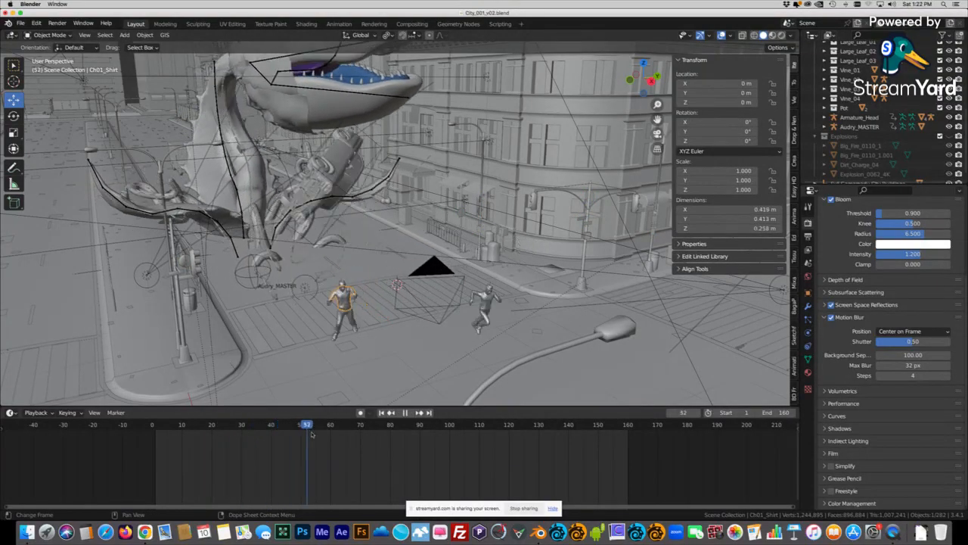
left_click_drag(314, 427, 279, 440)
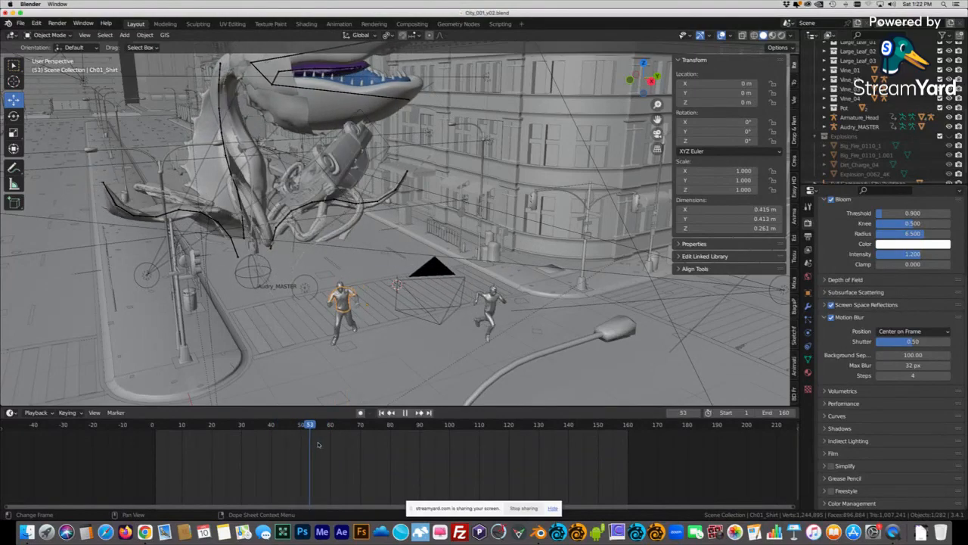
key("space")
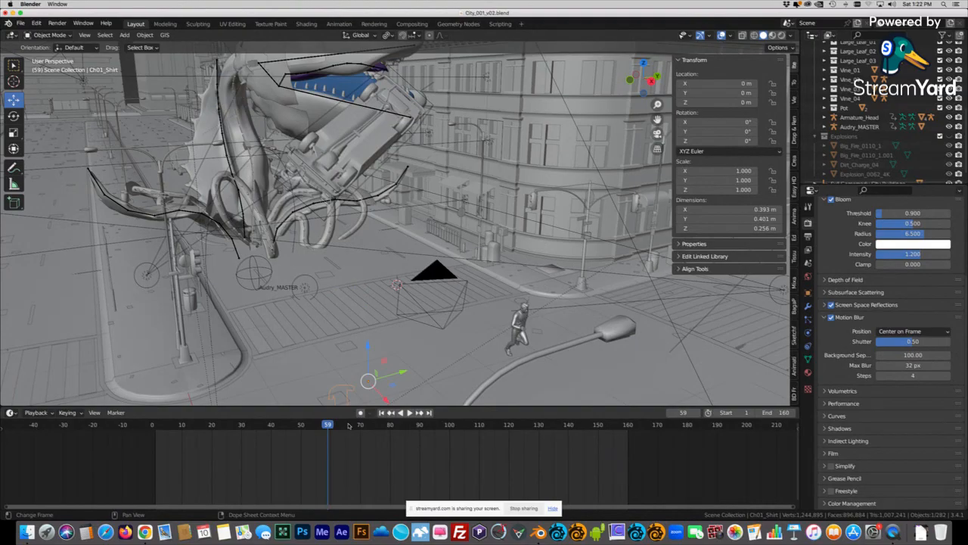
left_click_drag(333, 426, 288, 426)
key("space")
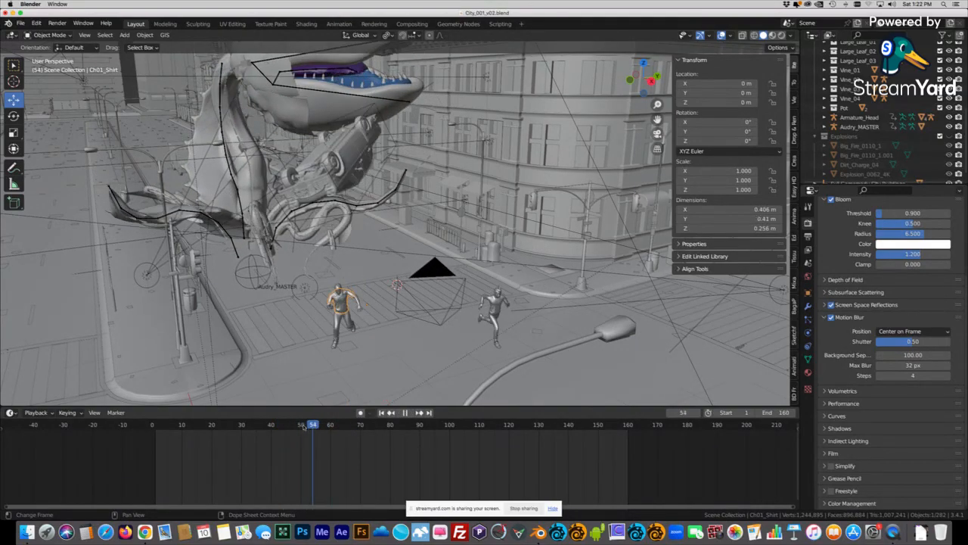
key("Escape")
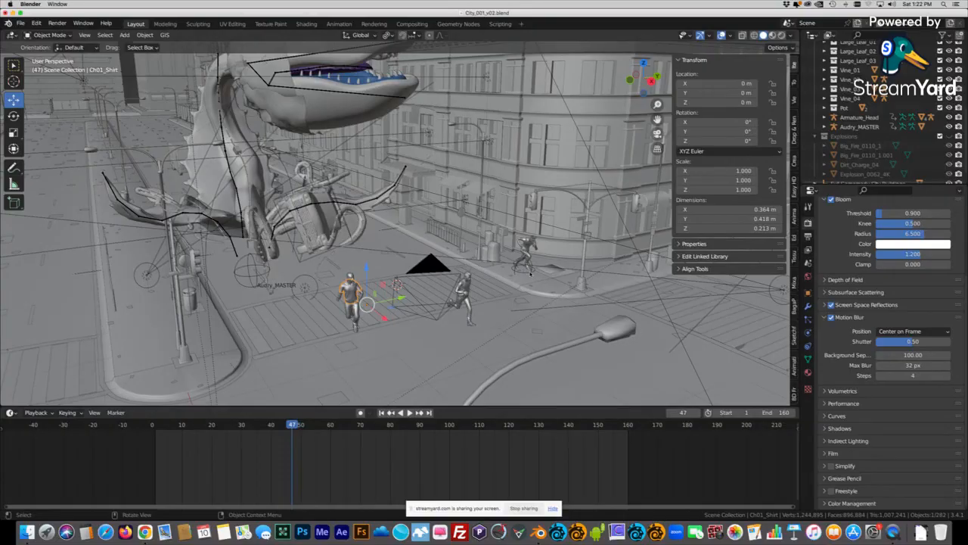
Select the Empty at the feet of the runner on the corner and review its keyframes at frames 50 and 51.
left_click(530, 273)
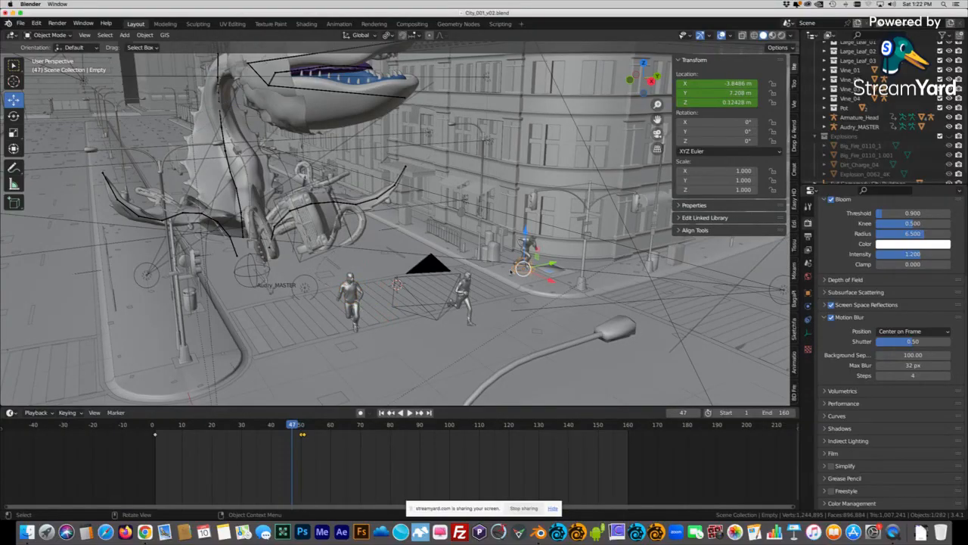
key("space")
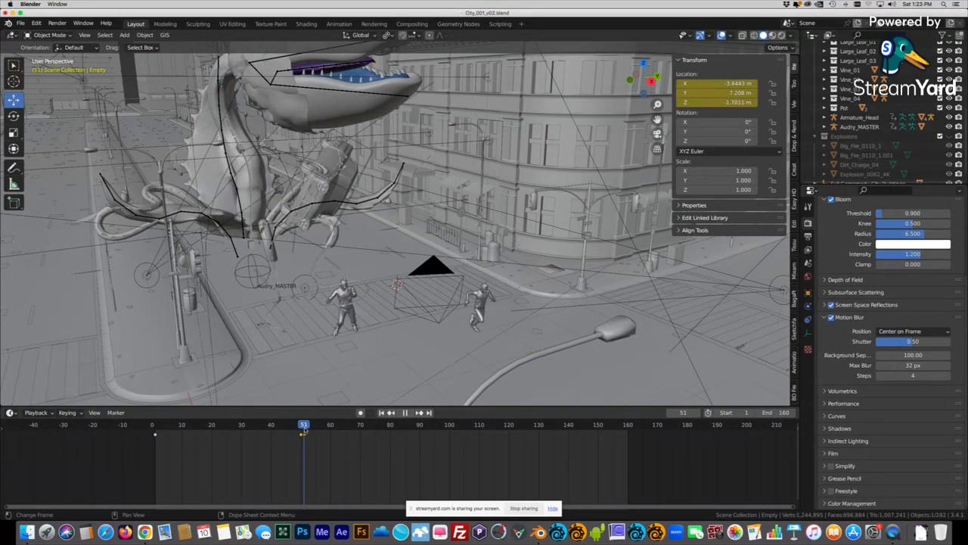
key("space")
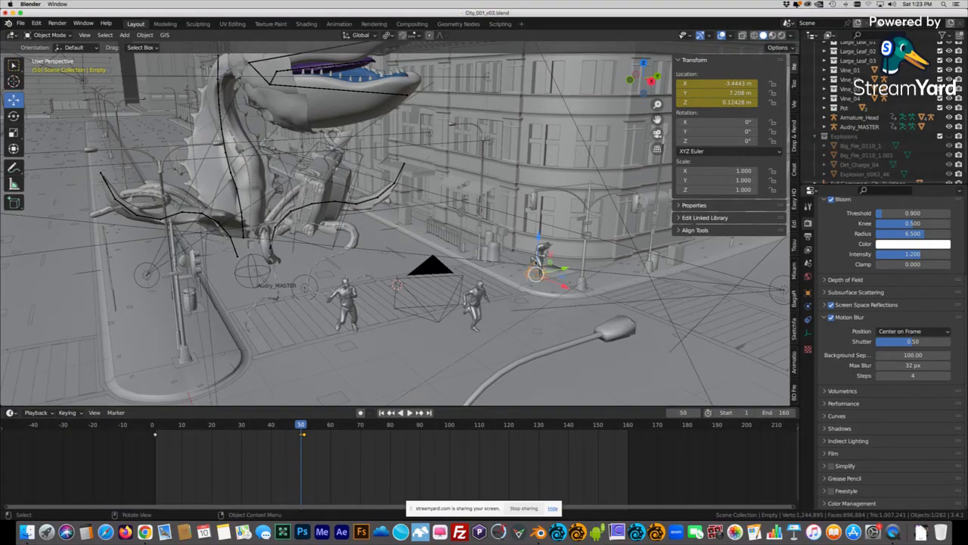
Try moving the corner runner's Empty down along Z at frame 50, undo the move, and scrub to frame 48.
mouse_move(537, 241)
left_mouse_down()
mouse_move(511, 324)
mouse_move(527, 248)
left_mouse_up()
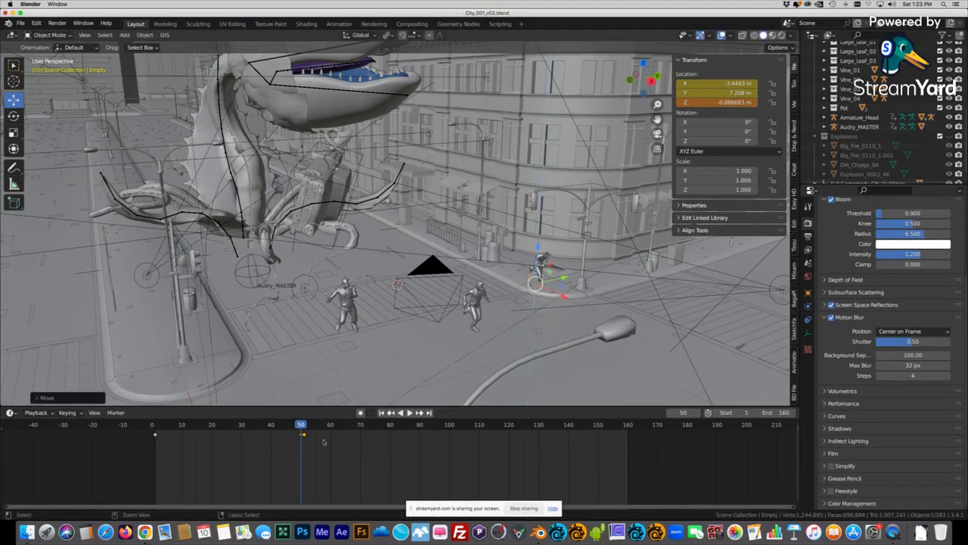
key("ctrl+z")
key("shift+ctrl+space")
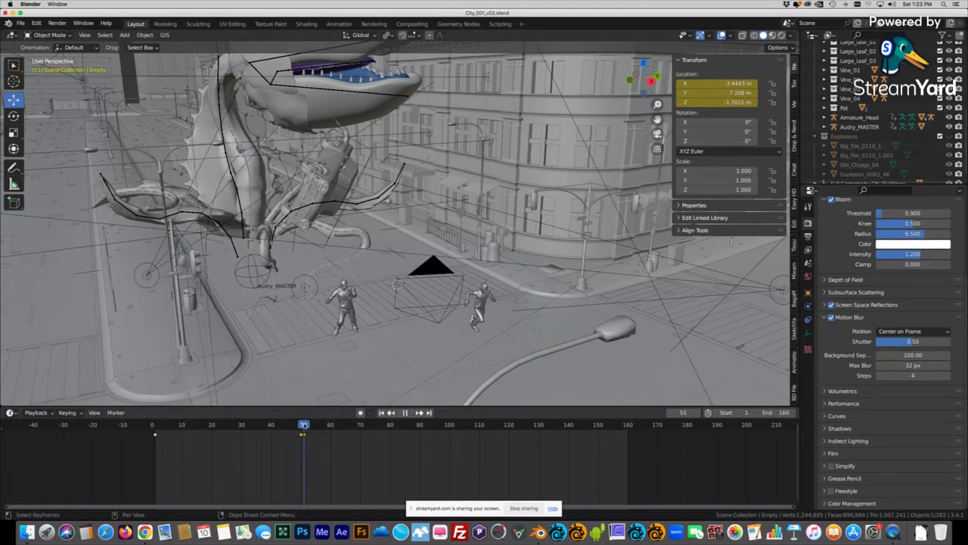
key("space")
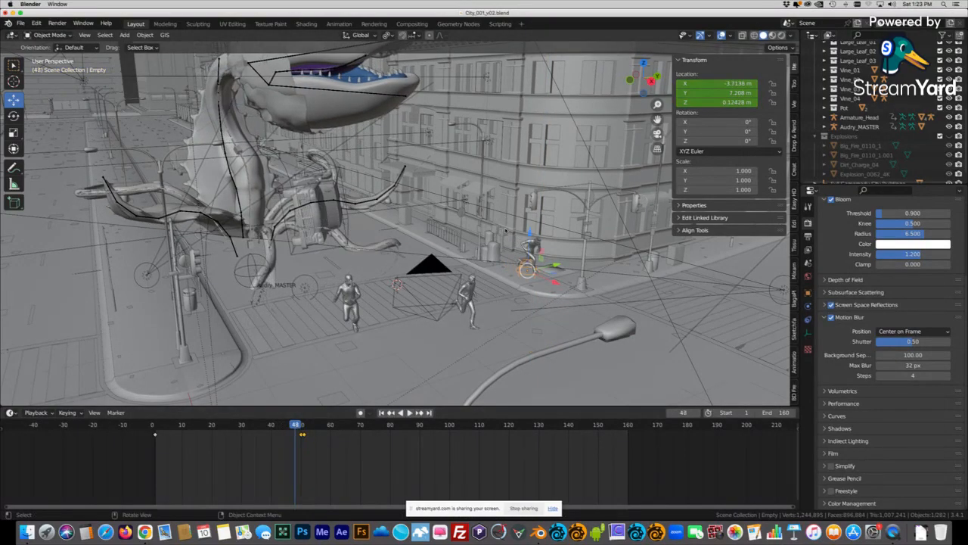
Select the Ch12 runner on the corner, then select Ch31_Pants on the runner beside the camera.
left_click(531, 249)
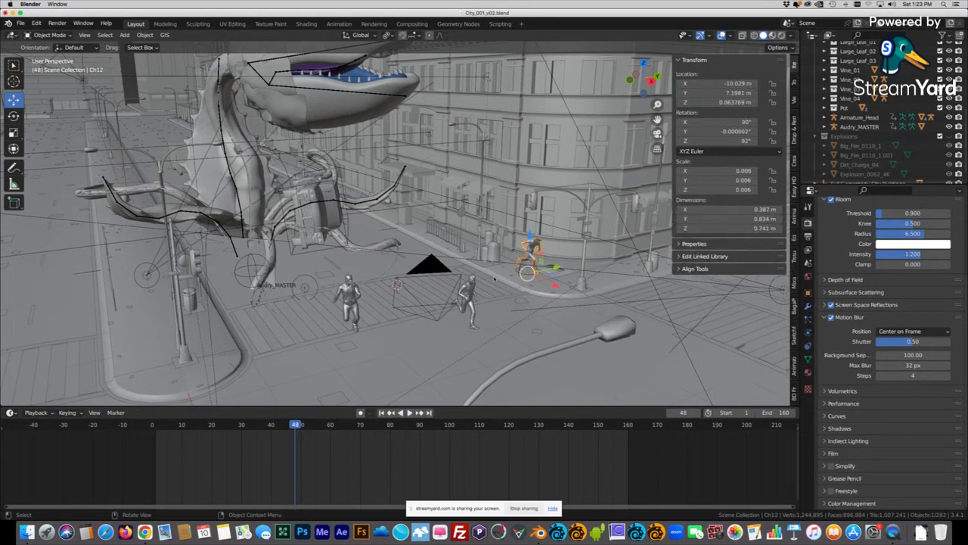
left_click(470, 294)
left_click(466, 304)
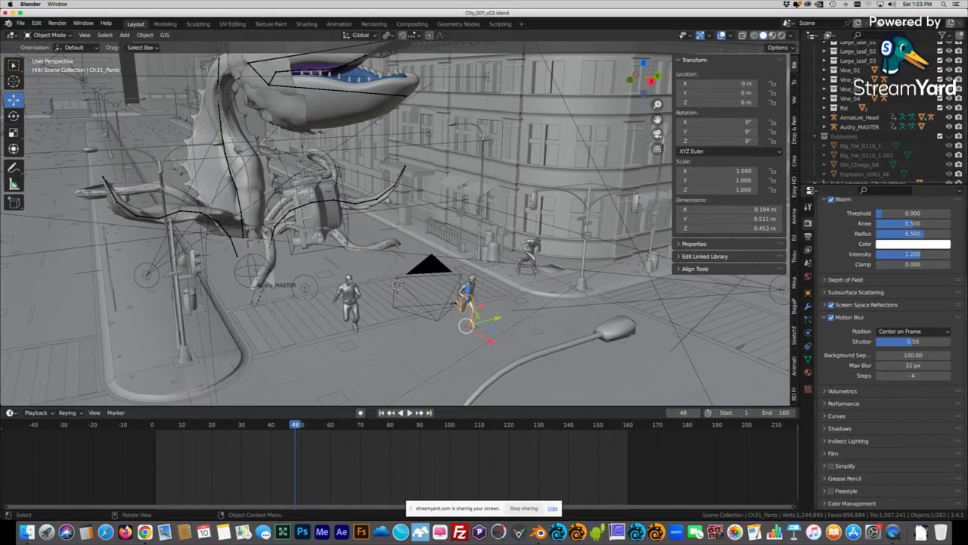
Select Ch31_Sweater and Ch31_Pants on the runner beside the camera, play his run, and scrub back to frame 42.
left_click(471, 289)
left_click(471, 288)
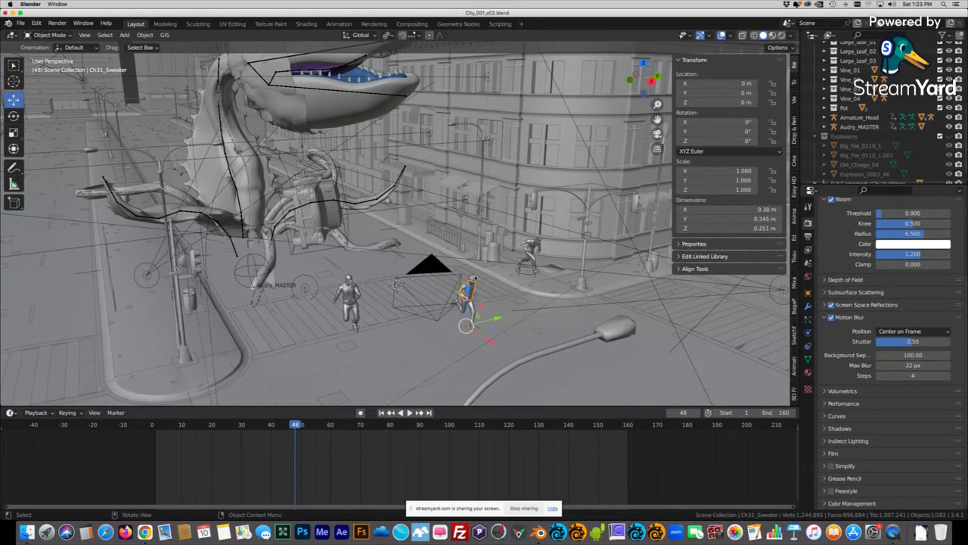
left_click(471, 281)
left_click(470, 304)
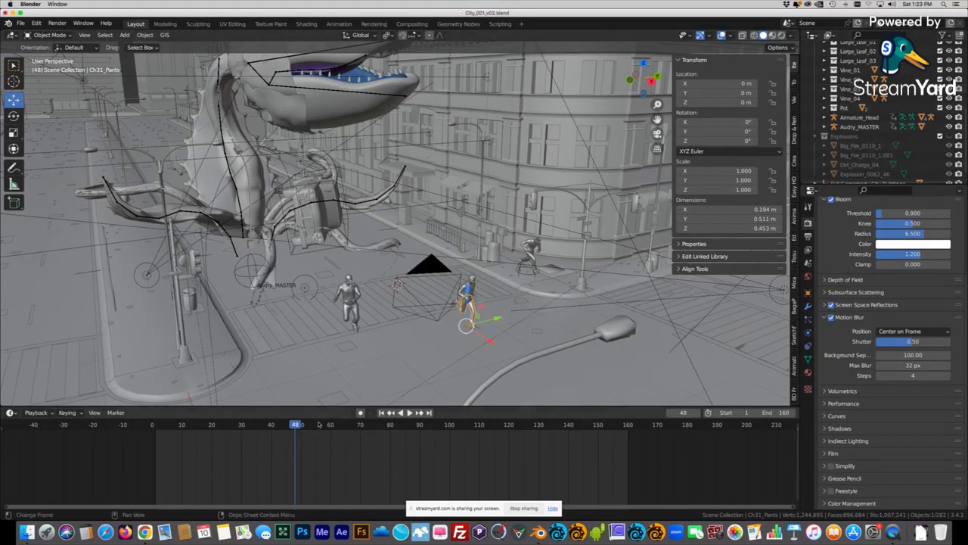
key("space")
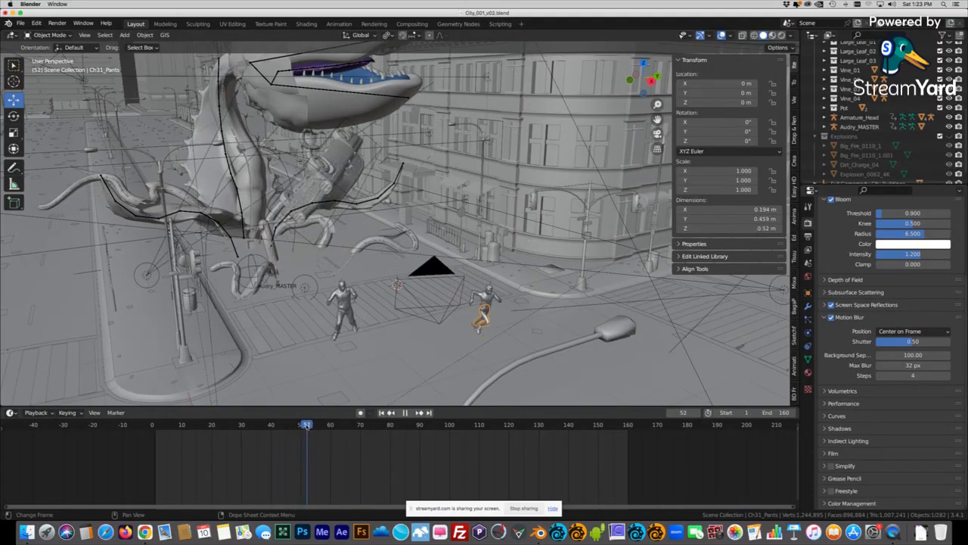
left_click_drag(306, 426, 278, 435)
key("space")
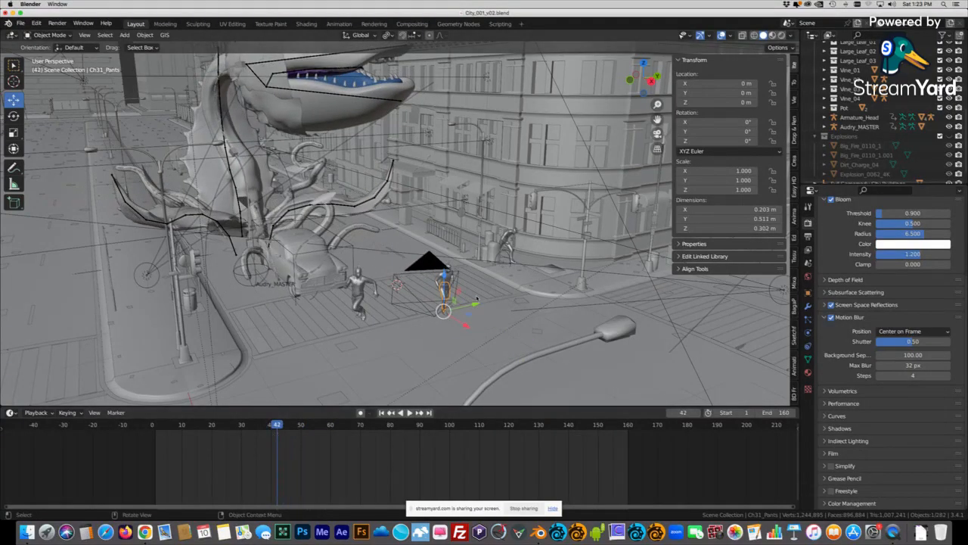
Select the crosswalk markings and the sidewalk, replaying the runners up to about frame 51 and returning to frame 41.
left_click(475, 299)
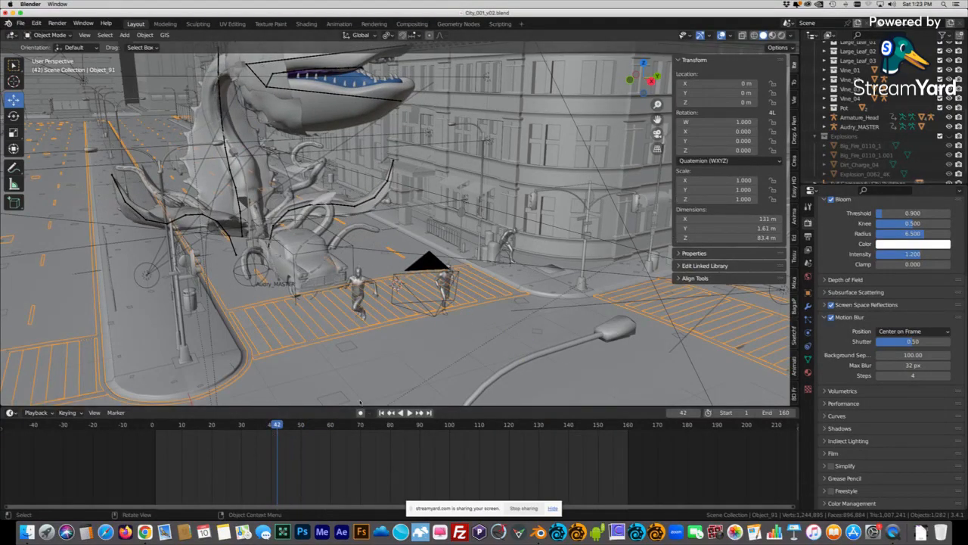
left_click_drag(277, 426, 303, 426)
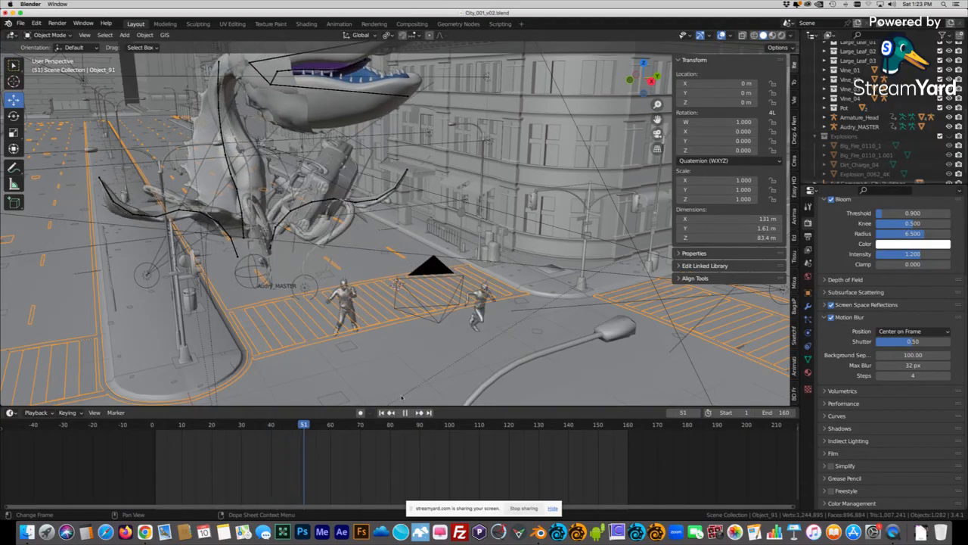
left_click(358, 252)
key("space")
left_click_drag(307, 430, 274, 428)
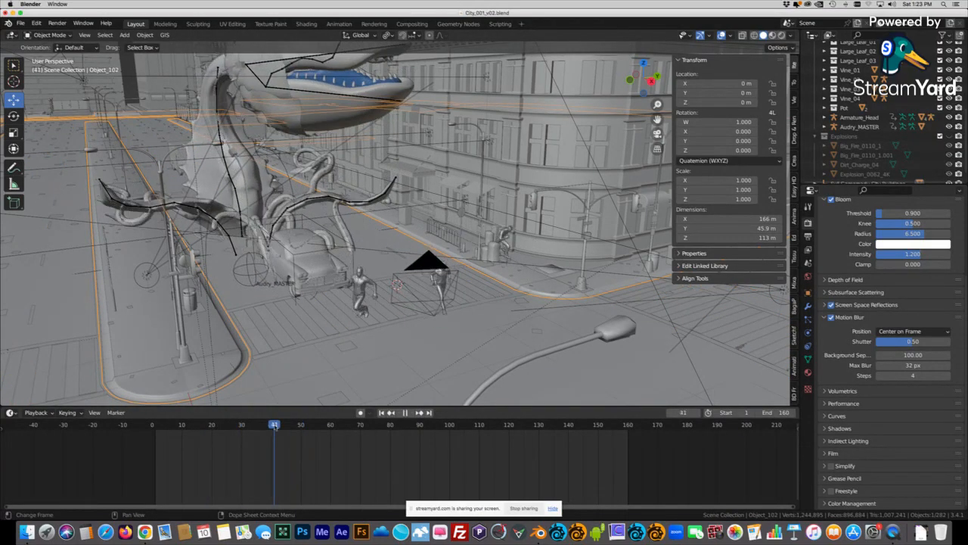
key("space")
Show the city intersection in rendered shading with overlays hidden and inspect the plant and street lighting.
scroll(349, 223, "down", 4)
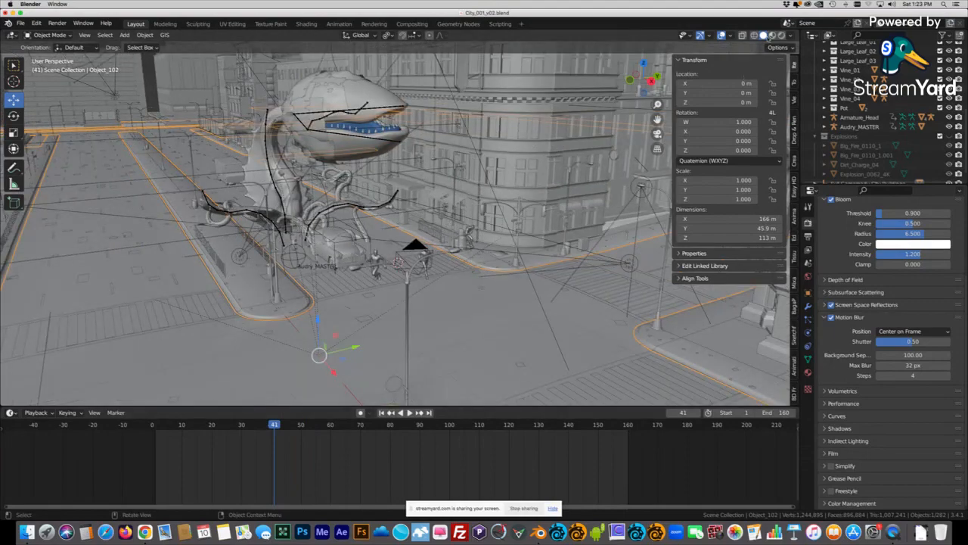
key("z")
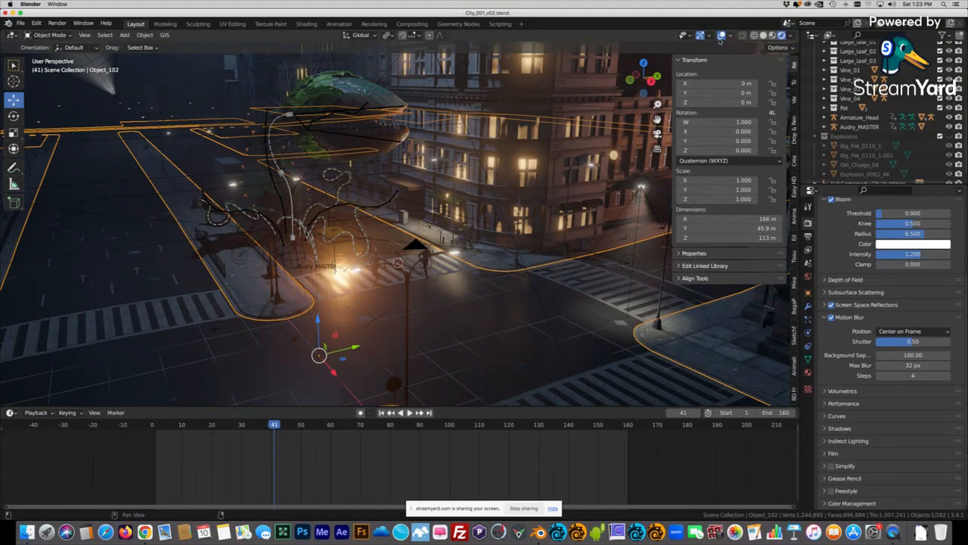
left_click(722, 35)
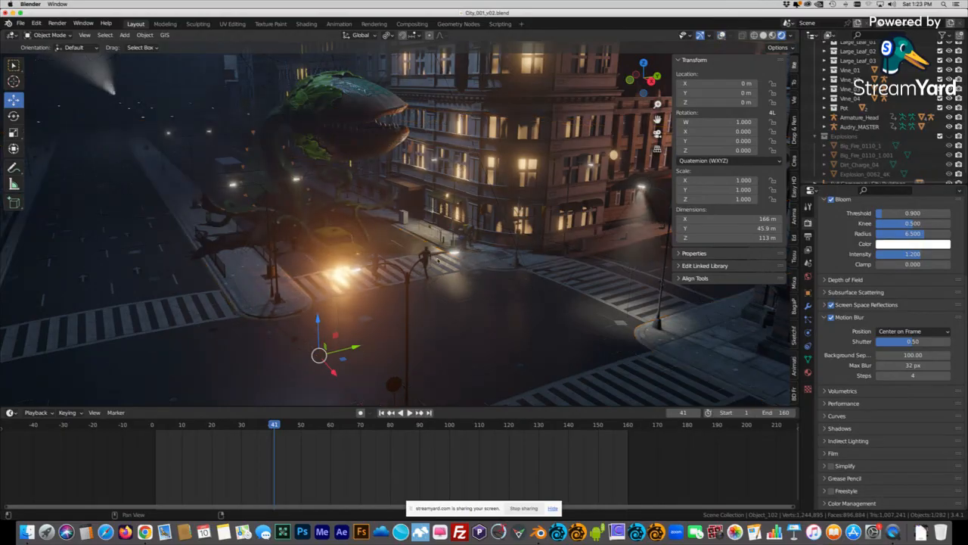
middle_click_drag(437, 316, 446, 302)
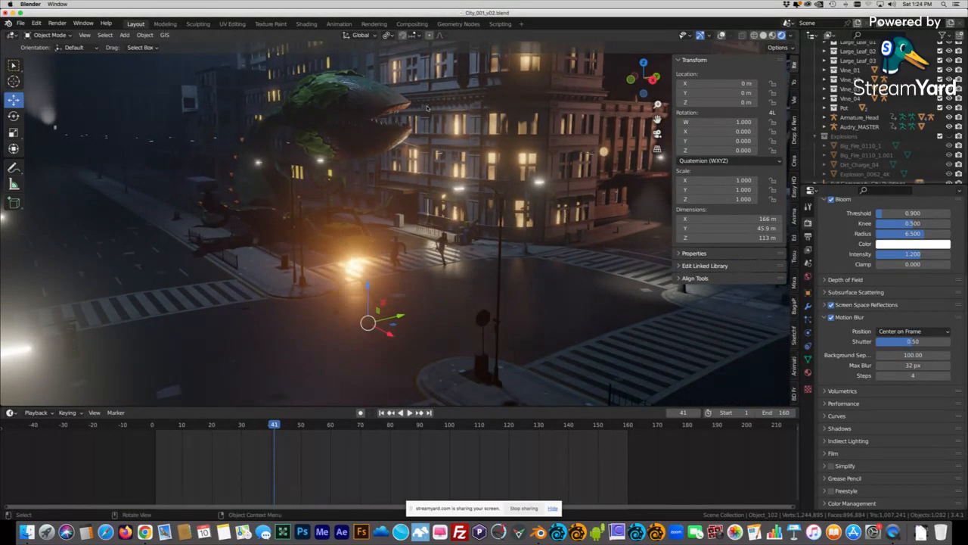
middle_click_drag(426, 107, 590, 68)
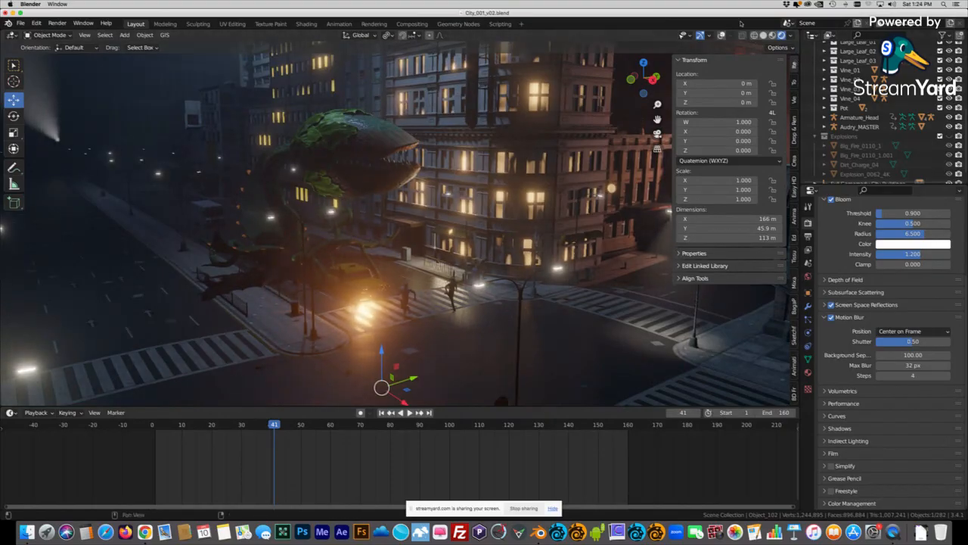
Return the viewport to solid shading with overlays on and select Object_126, the building behind the plant.
left_click(763, 35)
mouse_move(454, 189)
middle_mouse_down()
mouse_move(396, 174)
mouse_move(344, 118)
middle_mouse_up()
left_click(332, 129)
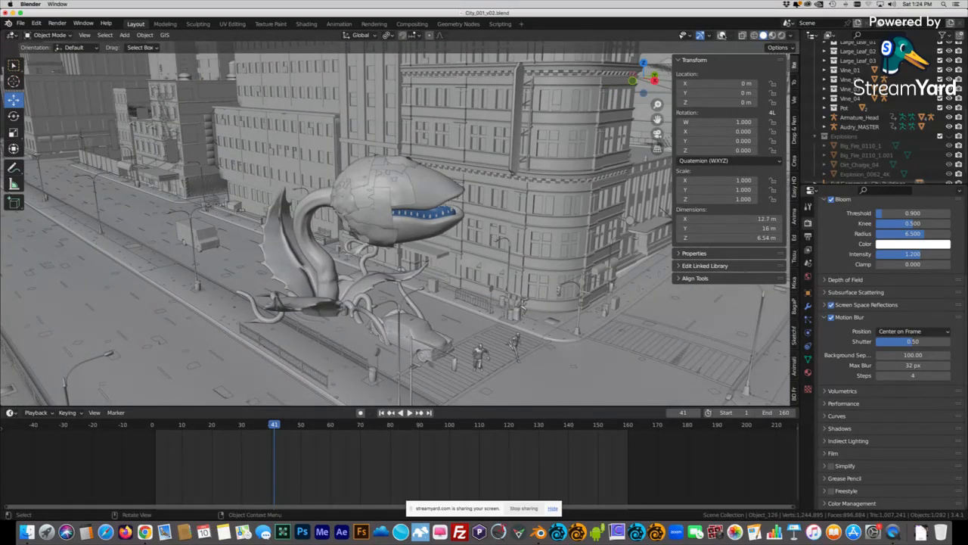
left_click(720, 36)
middle_click_drag(267, 113, 417, 197, "shift")
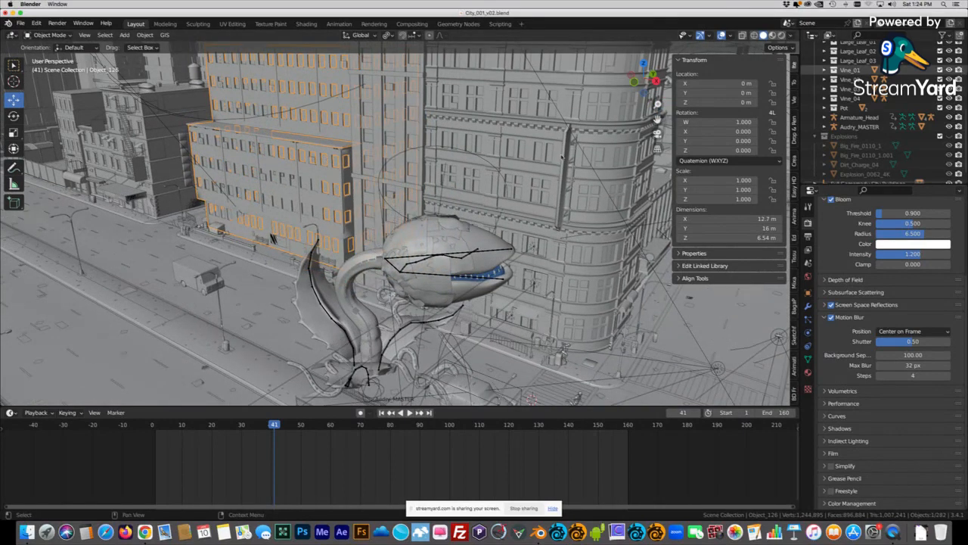
Isolate the selected building to inspect its walls and window openings, and return to the full scene.
key("slash")
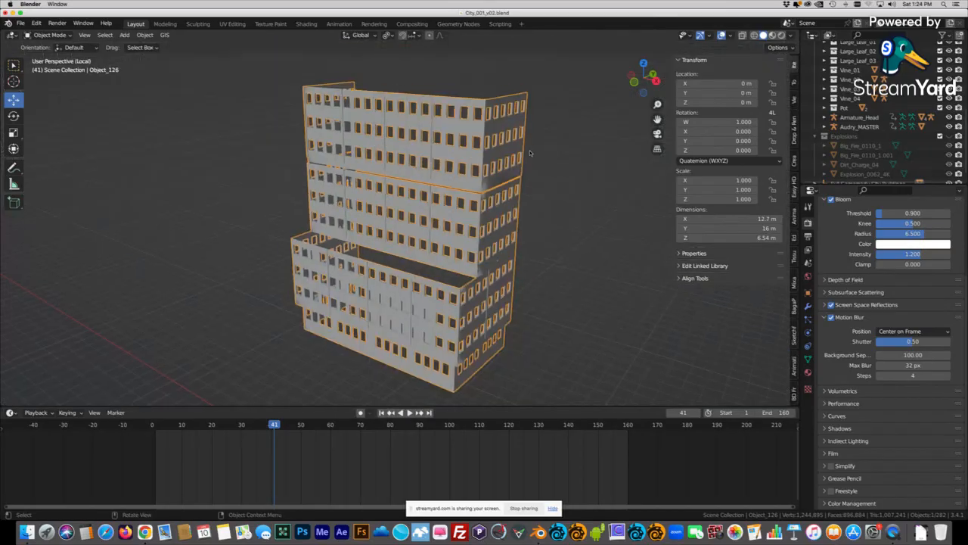
key("slash")
middle_click_drag(410, 204, 295, 176)
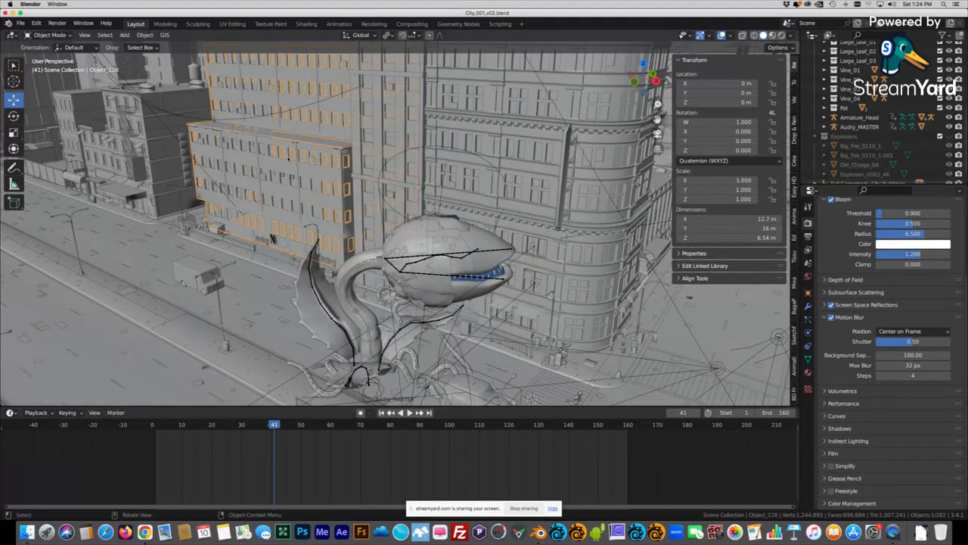
Isolate the building's window panes, Object_127, in rendered shading and move to frame 46.
left_click(335, 195)
left_click(336, 192)
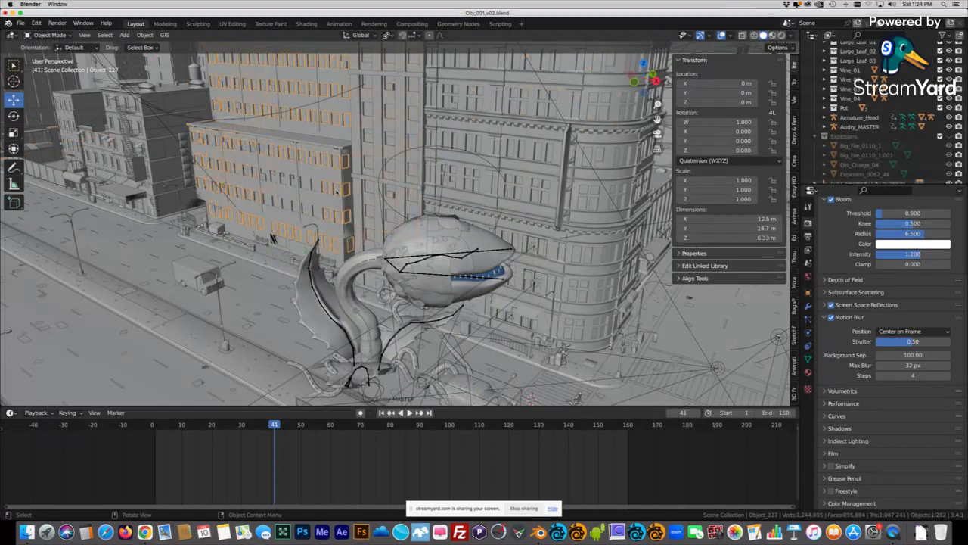
key("KP_Divide")
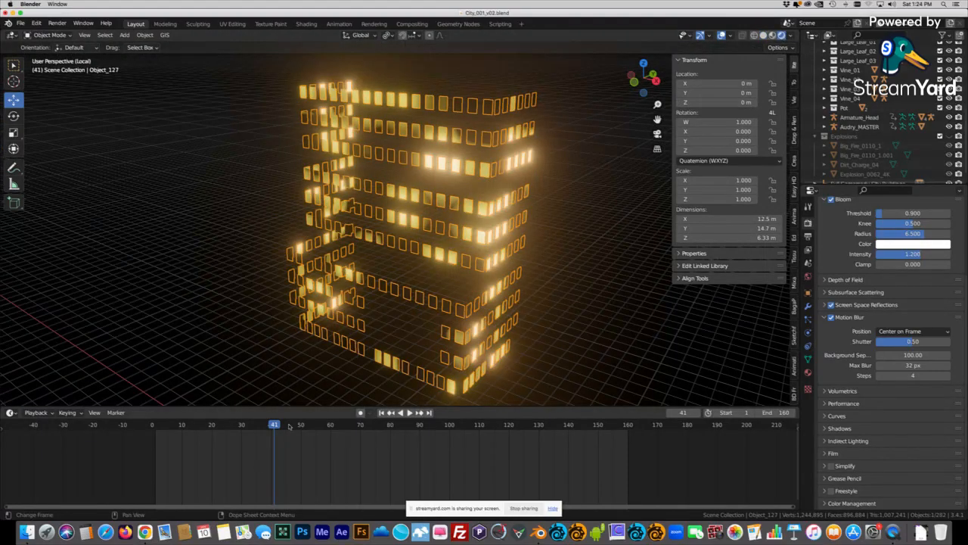
mouse_move(272, 428)
left_mouse_down()
mouse_move(182, 426)
mouse_move(289, 428)
left_mouse_up()
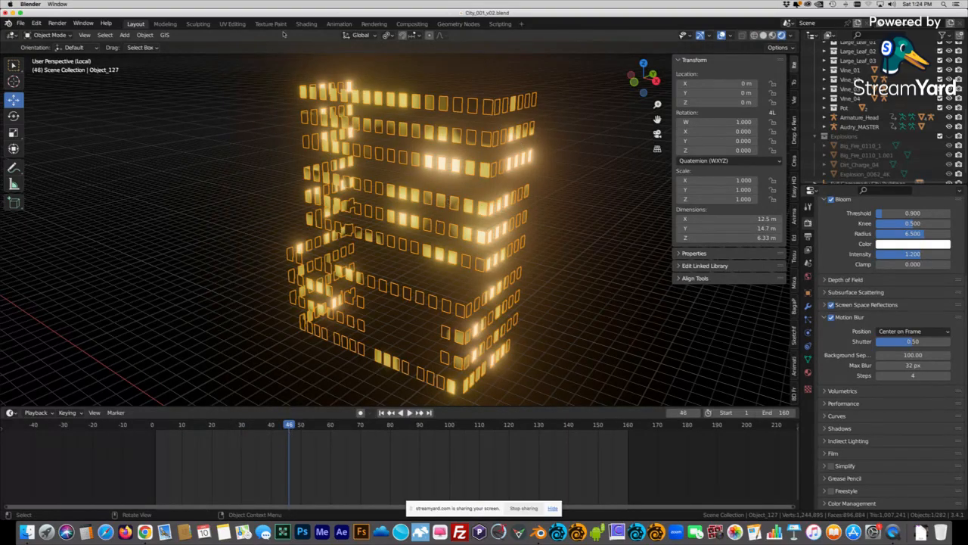
Switch to the Shading workspace and isolate the window panes there in rendered shading, outside the camera view.
left_click(306, 24)
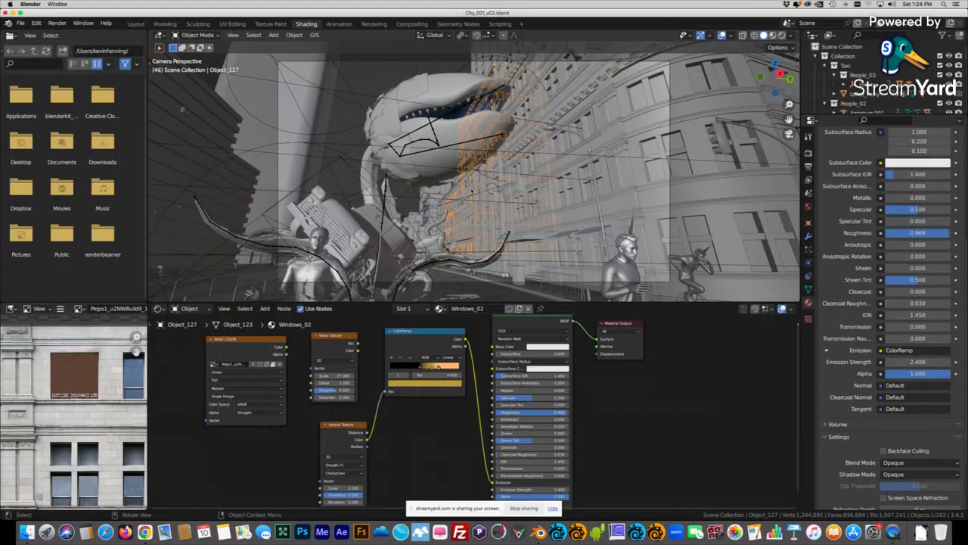
key("KP_0")
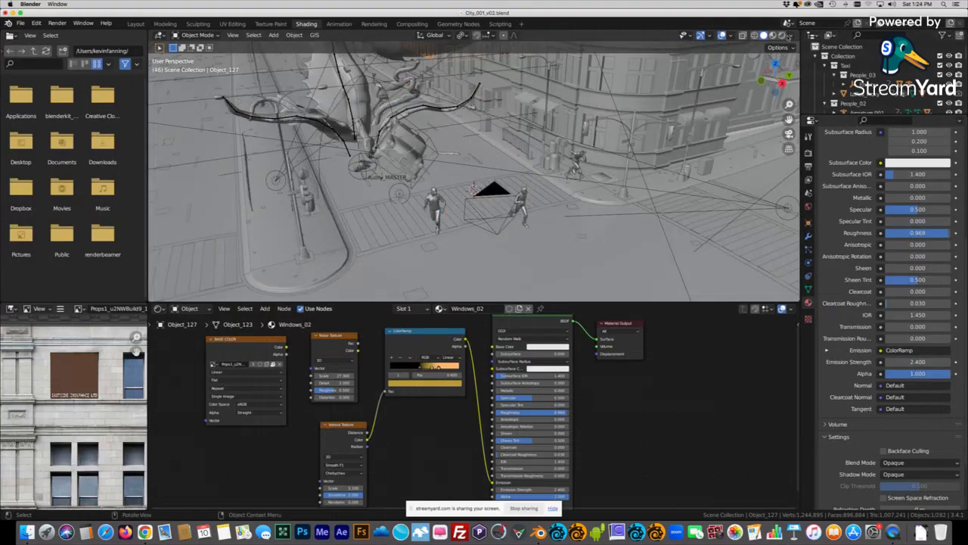
left_click(781, 35)
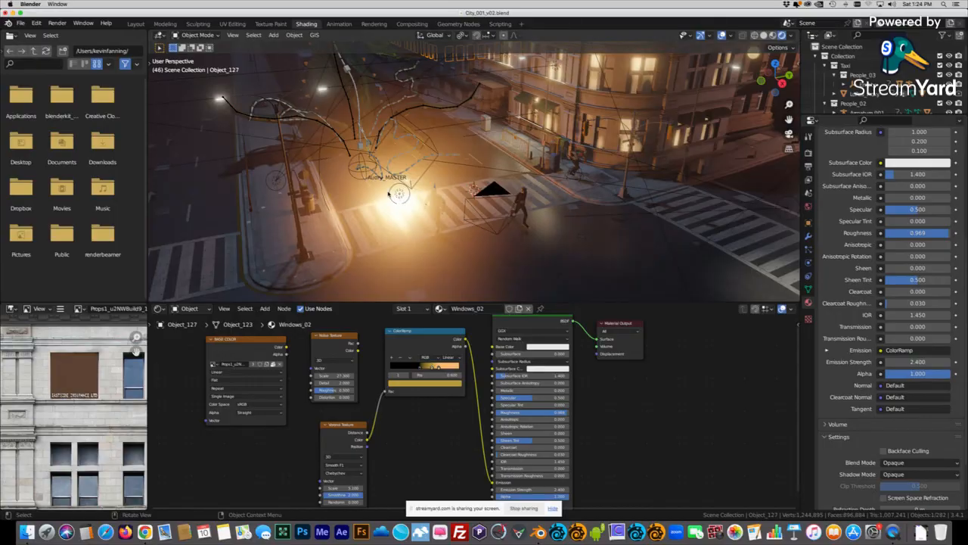
key("KP_Divide")
mouse_move(474, 189)
middle_mouse_down()
mouse_move(505, 173)
mouse_move(478, 171)
middle_mouse_up()
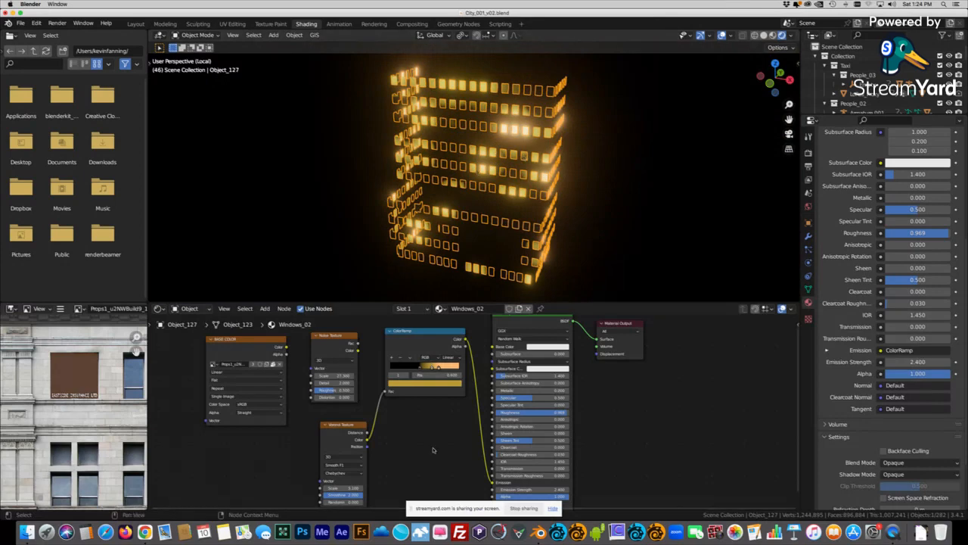
Nudge the Voronoi Texture and Noise Texture nodes slightly upward in the Windows_02 material.
left_click_drag(345, 425, 342, 419)
left_click(348, 334)
left_click_drag(347, 336, 347, 335)
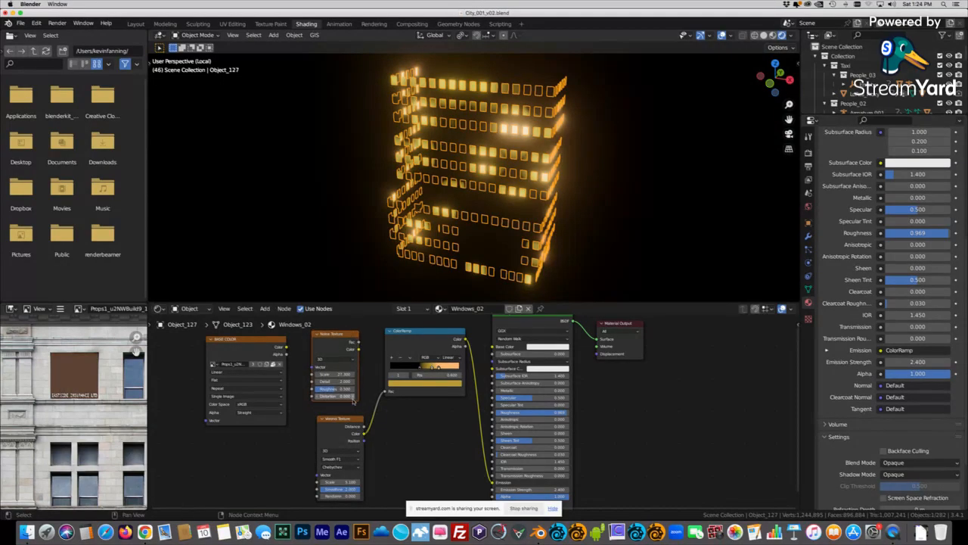
Try different Scale values on the Voronoi Texture node to vary the lit windows, and highlight the ColorRamp node it feeds.
left_click(351, 419)
mouse_move(345, 483)
left_mouse_down()
mouse_move(328, 483)
mouse_move(469, 482)
mouse_move(344, 482)
left_mouse_up()
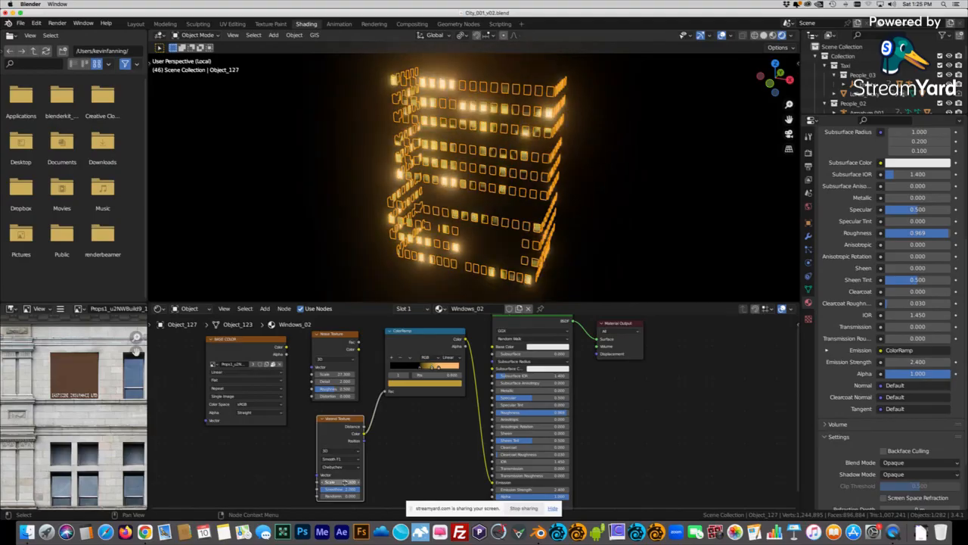
left_click(427, 332)
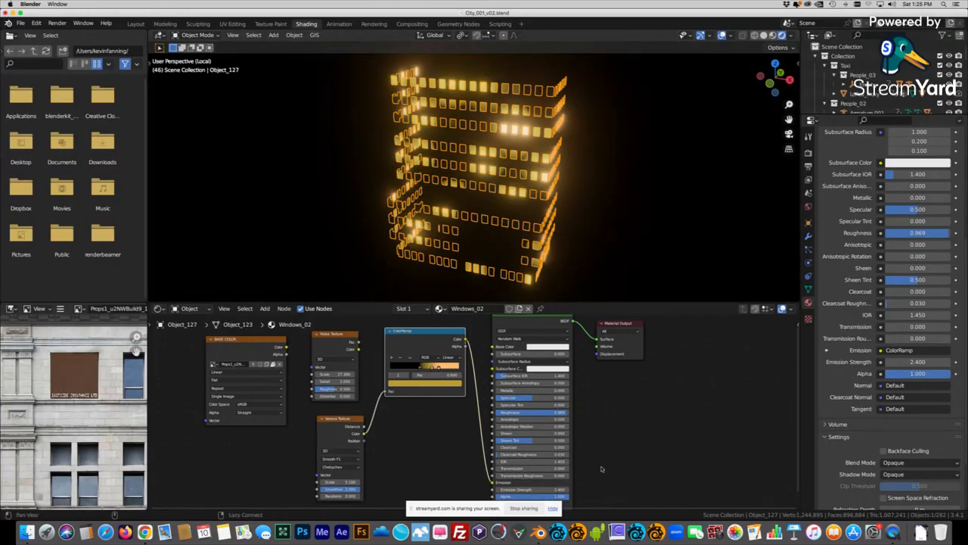
scroll(498, 478, "up", 4)
scroll(513, 457, "down", 5)
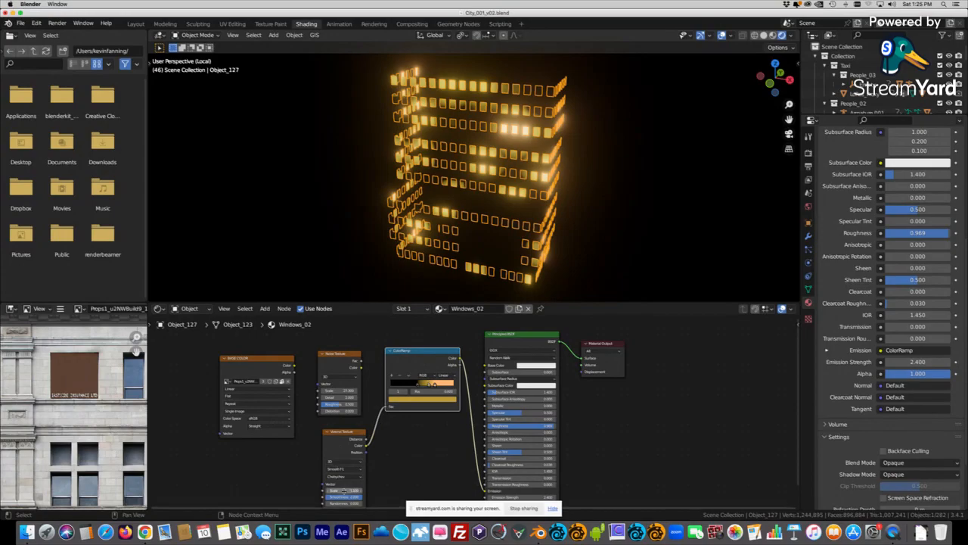
mouse_move(345, 490)
left_mouse_down()
mouse_move(303, 490)
mouse_move(363, 490)
mouse_move(345, 490)
left_mouse_up()
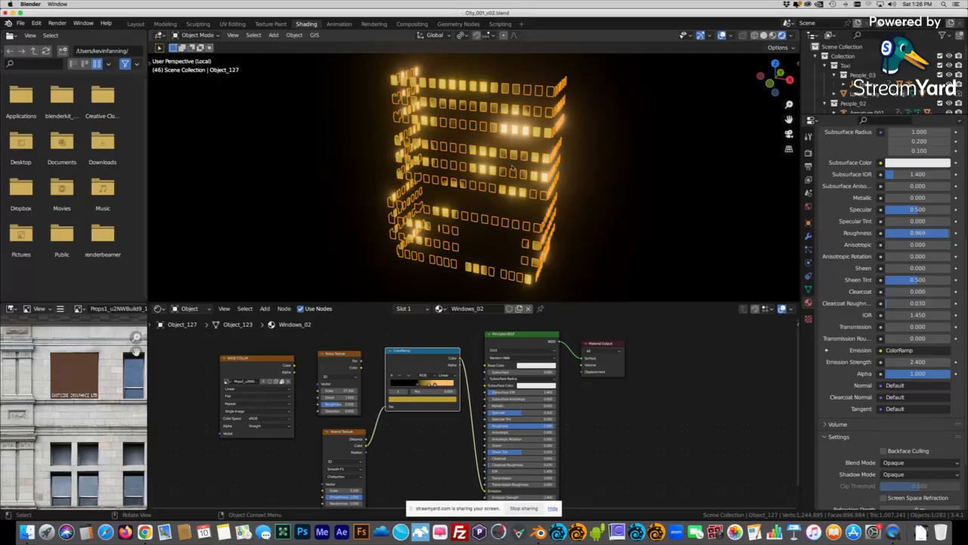
Inspect the glowing windows from several angles, compare them with the full scene, and isolate them again.
middle_click_drag(558, 161, 488, 160)
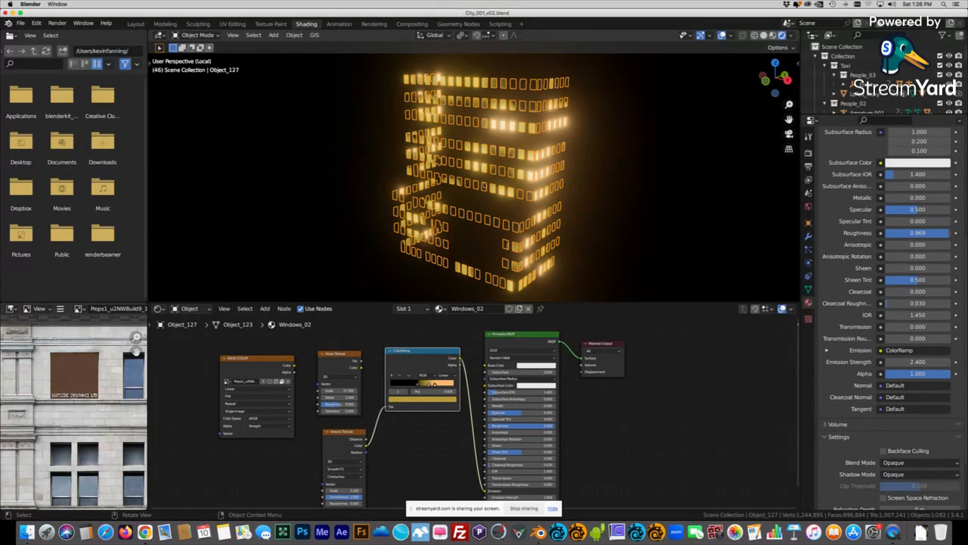
key("KP_Divide")
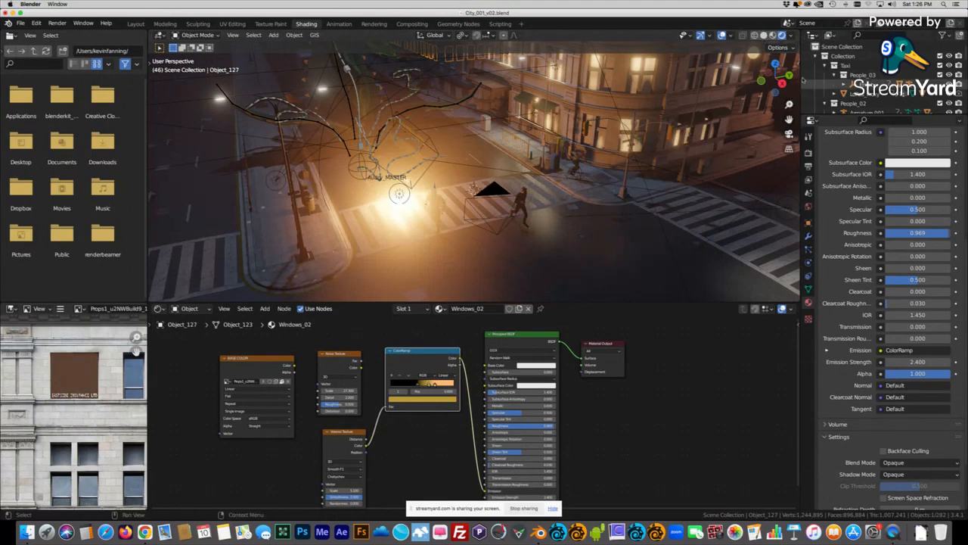
key("KP_Divide")
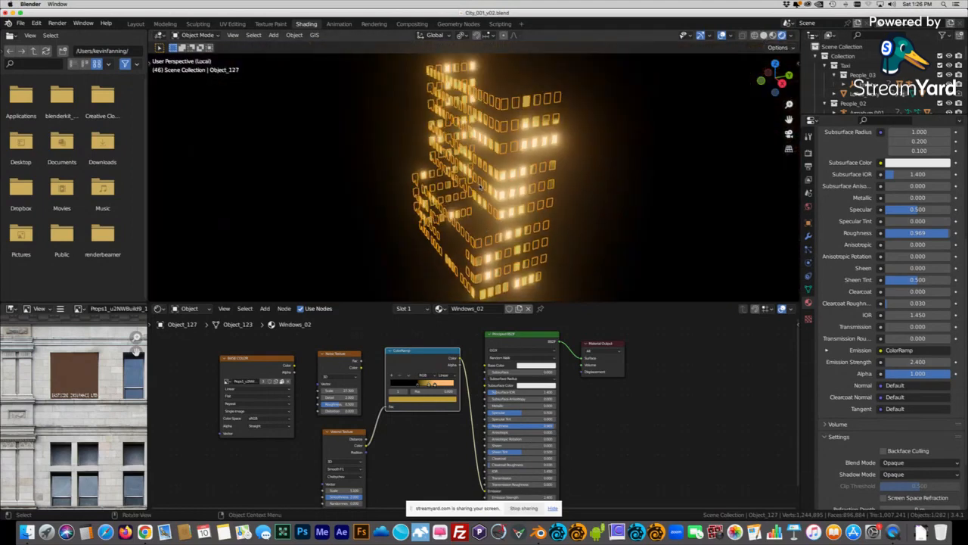
middle_click_drag(653, 176, 549, 170)
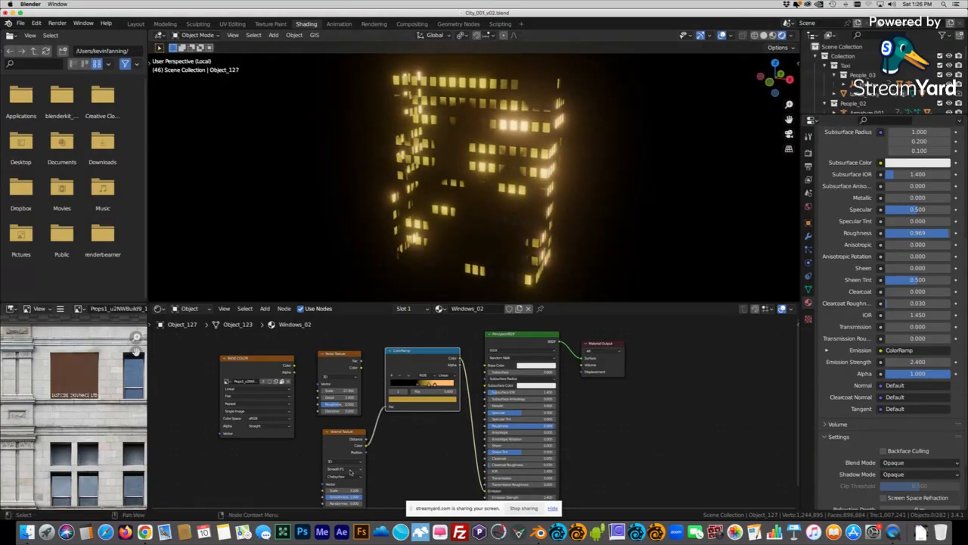
Try varying the Voronoi Texture Scale once more and check the lit-window pattern around the building's corner.
scroll(388, 462, "up", 1)
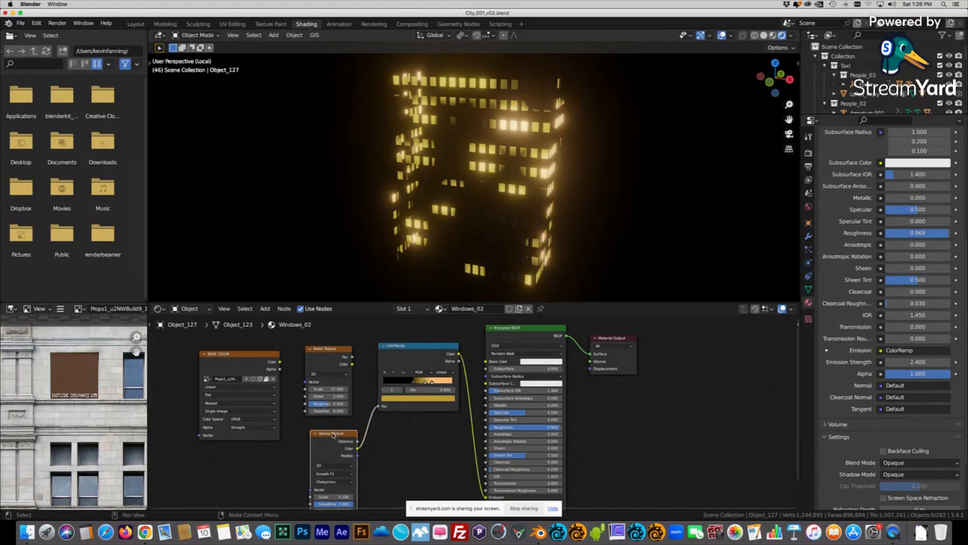
middle_click_drag(423, 464, 432, 429)
mouse_move(344, 462)
left_mouse_down()
mouse_move(330, 461)
mouse_move(374, 461)
mouse_move(342, 461)
left_mouse_up()
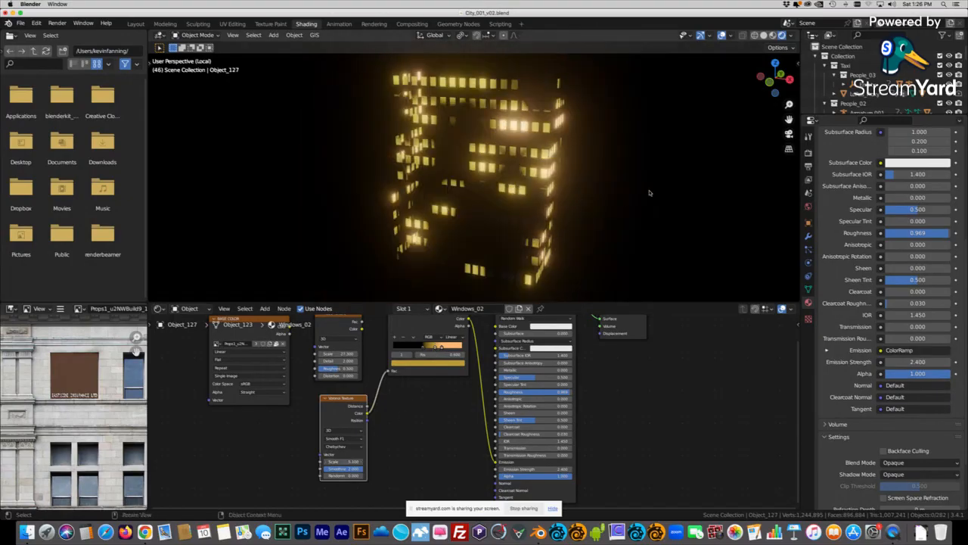
middle_click_drag(624, 171, 586, 164)
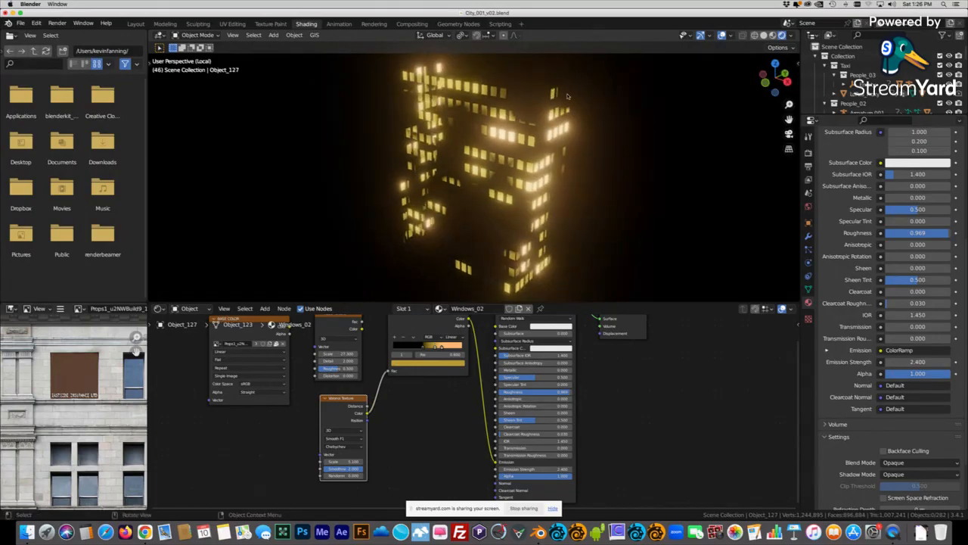
Adjust the positions of the yellow and orange stops on the Windows_02 material's ColorRamp node.
mouse_move(567, 166)
middle_mouse_down()
mouse_move(519, 149)
mouse_move(496, 155)
middle_mouse_up()
scroll(436, 363, "up", 3)
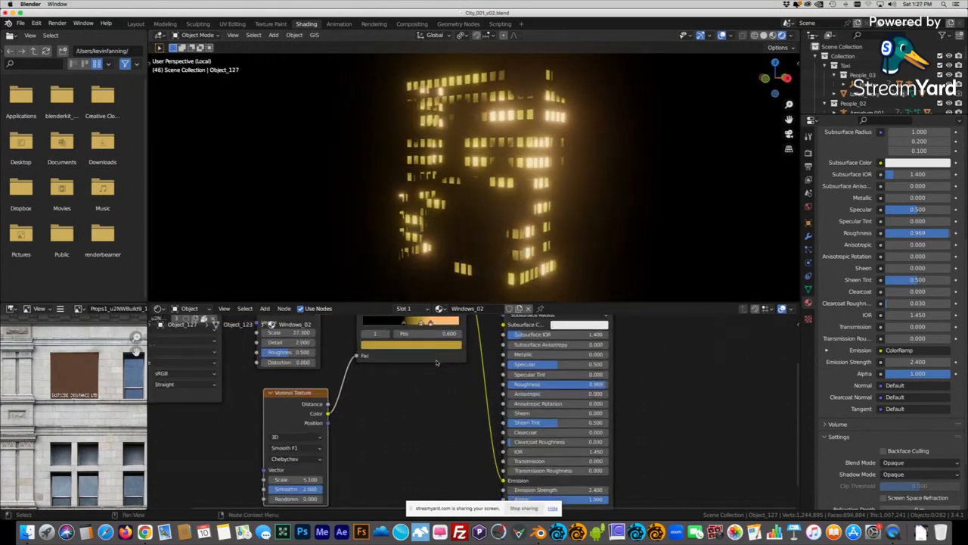
left_click_drag(431, 342, 411, 342)
left_click_drag(418, 342, 433, 344)
left_click(421, 342)
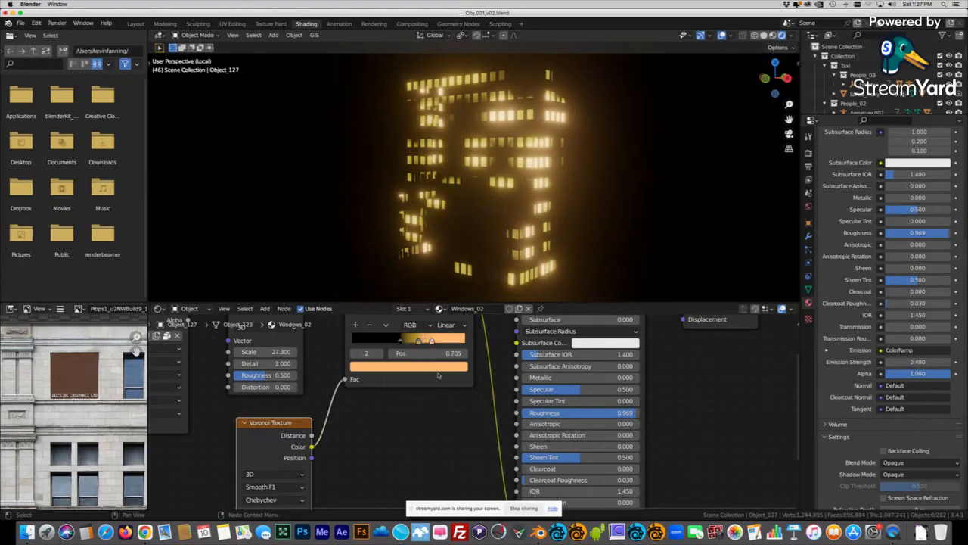
Try a violet-blue colour on the ColorRamp's orange stop and undo it.
left_click(436, 366)
left_click(425, 243)
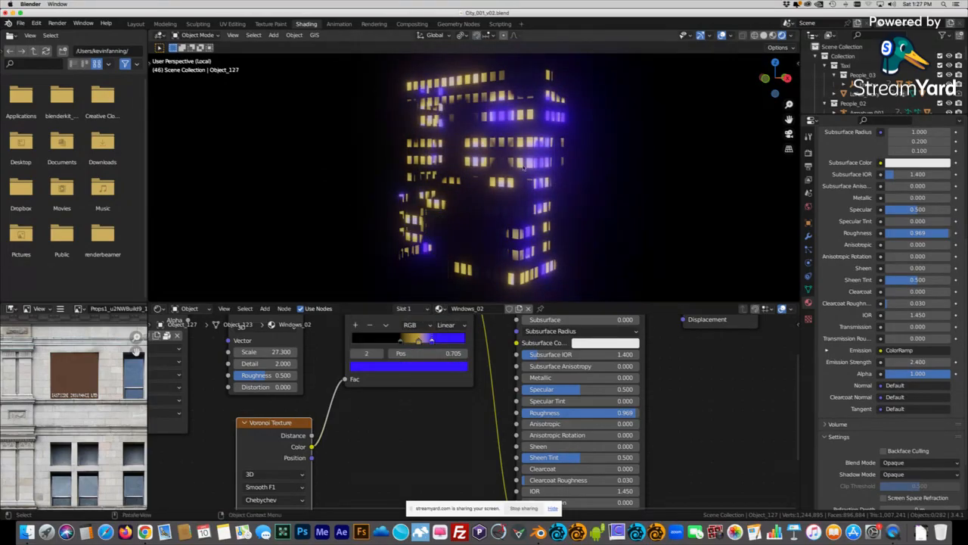
key("ctrl+z")
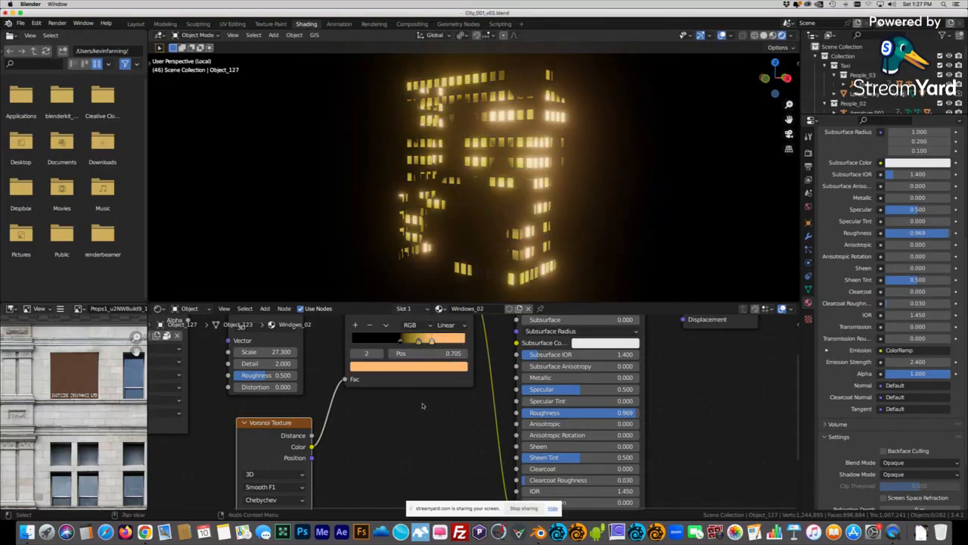
Move the ColorRamp's orange stop to position 0.663 and set the yellow stop's saturation to 0.
scroll(414, 390, "down", 1)
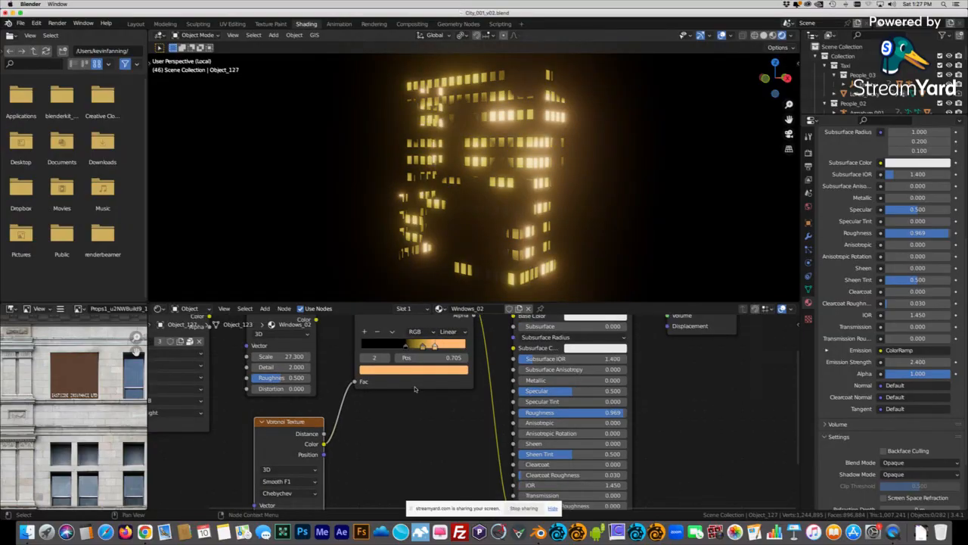
left_click_drag(434, 346, 431, 347)
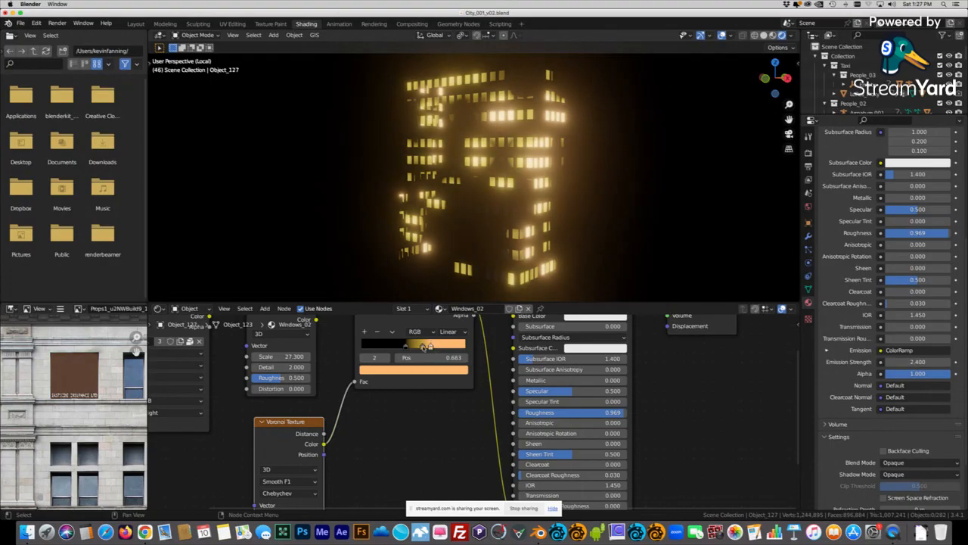
left_click(422, 346)
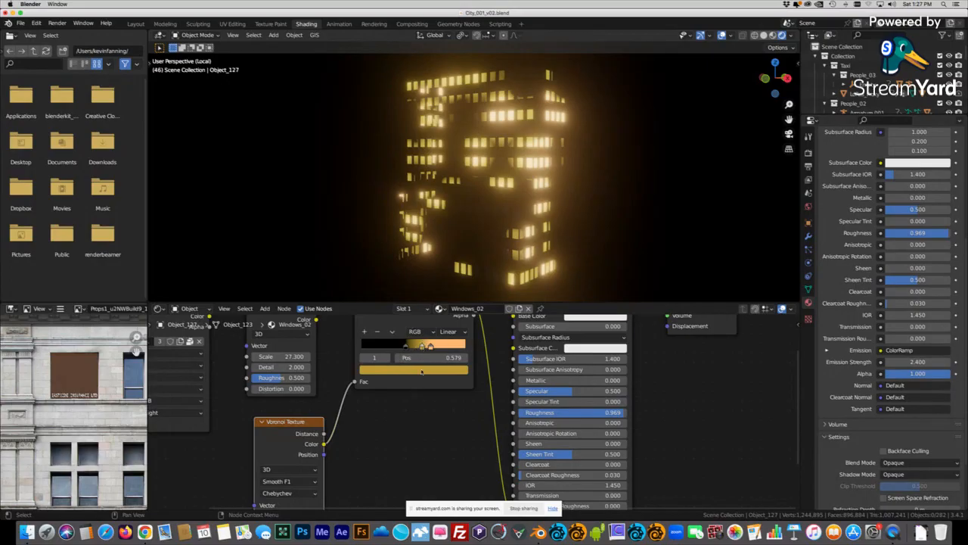
left_click(421, 371)
left_click(397, 336)
type("0")
key("Return")
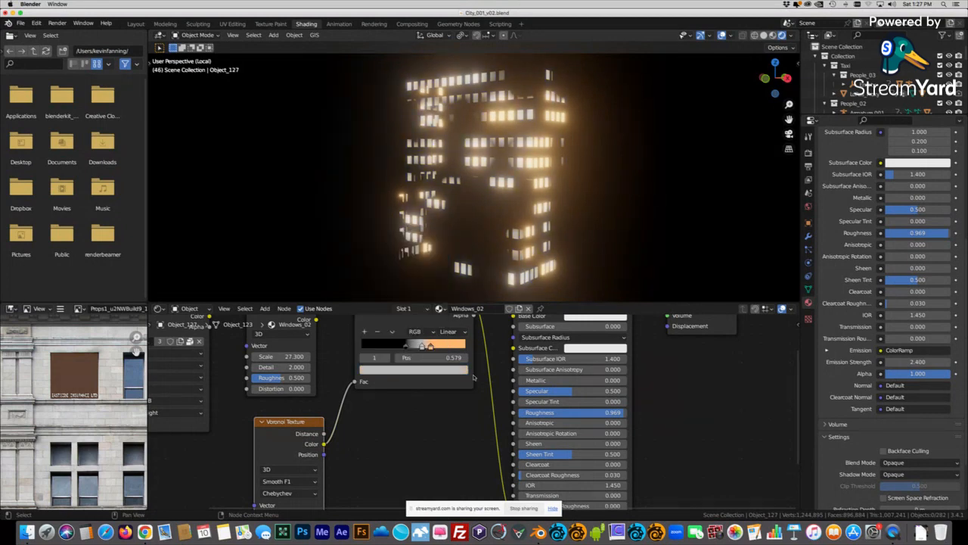
Try a saturation of 0 on the ColorRamp's orange stop and bring its warm tint back.
left_click(439, 368)
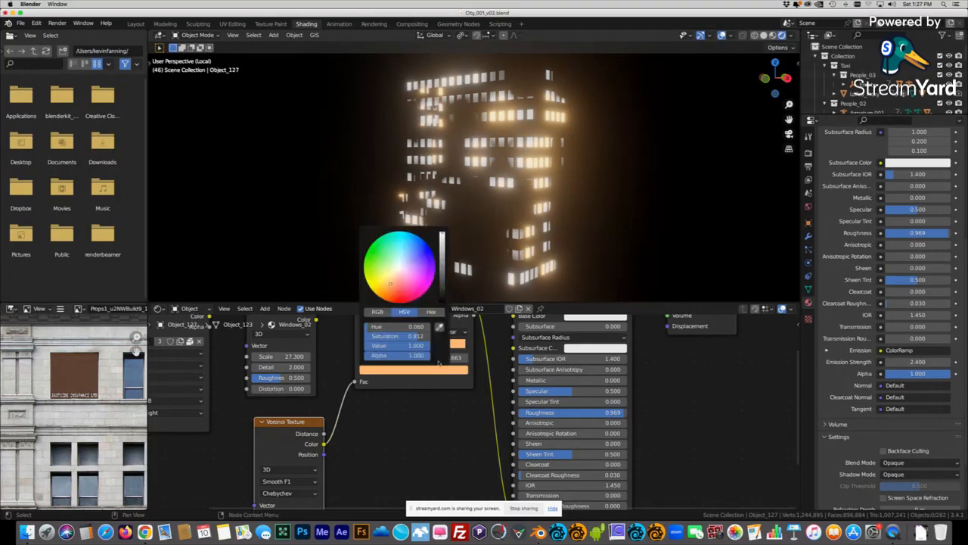
left_click(397, 336)
type("0")
key("Return")
mouse_move(397, 336)
left_mouse_down()
mouse_move(454, 335)
mouse_move(386, 336)
mouse_move(407, 336)
left_mouse_up()
Tint the ColorRamp's middle stop pale yellow with a saturation of about 0.57.
left_click(422, 346)
left_click(414, 369)
left_click_drag(405, 336, 422, 336)
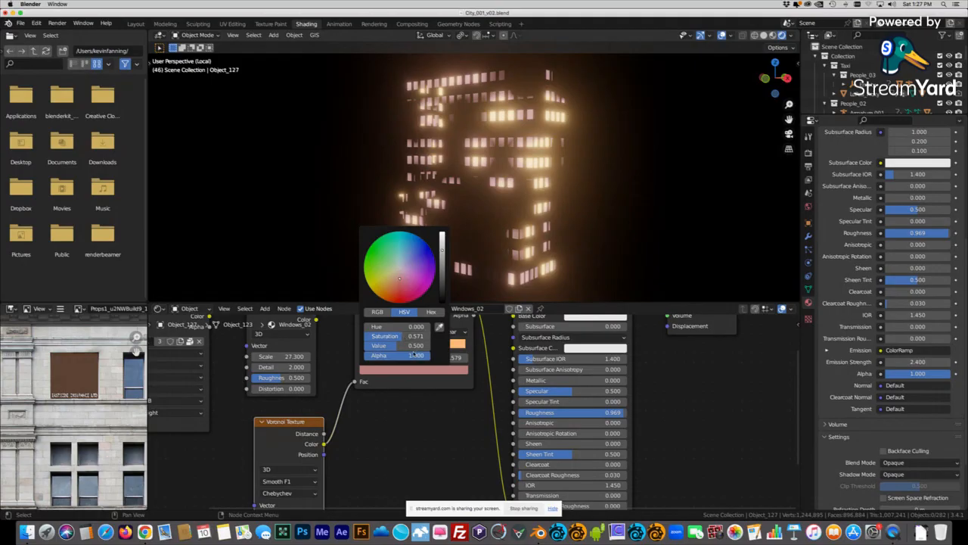
mouse_move(379, 326)
left_mouse_down()
mouse_move(393, 326)
mouse_move(373, 326)
left_mouse_up()
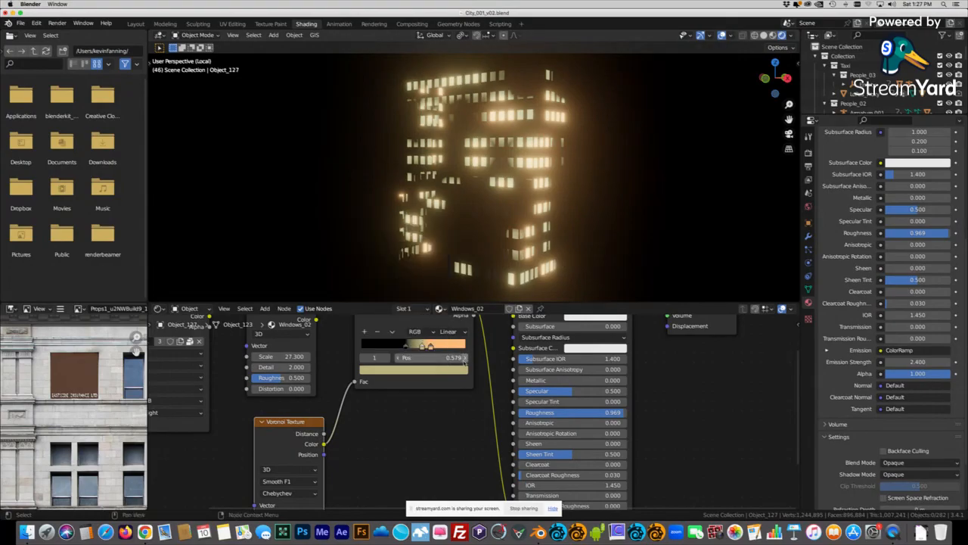
Review the whole window node setup and inspect the recoloured windows from several angles around the building.
scroll(458, 363, "down", 1)
scroll(458, 363, "down", 3)
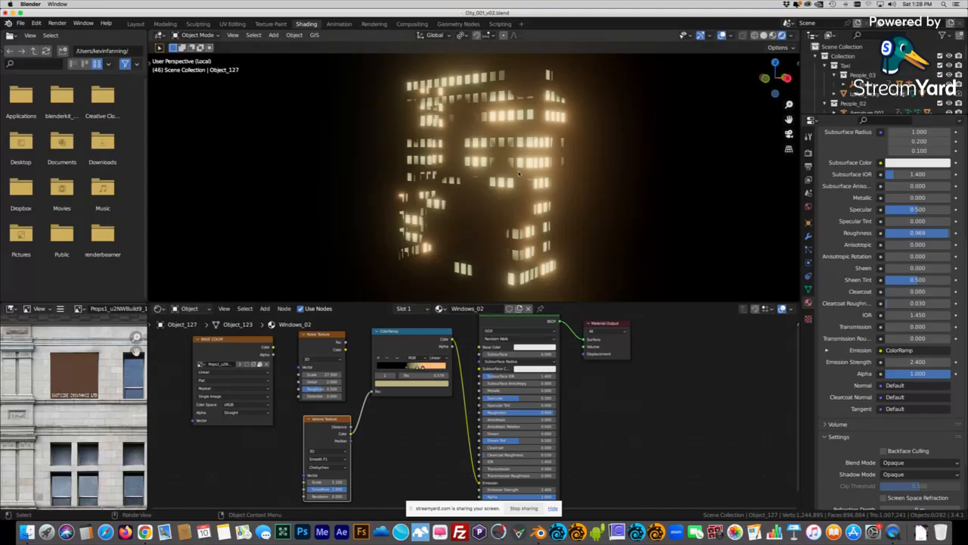
middle_click_drag(511, 179, 459, 135)
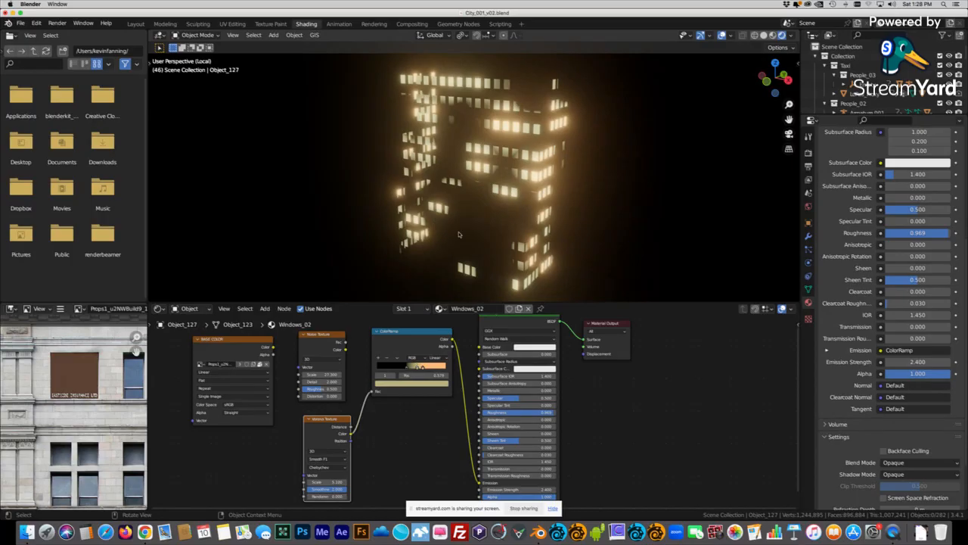
middle_click_drag(487, 197, 554, 154)
Return to the full city scene and show it with solid shading in the Layout workspace.
left_click(763, 35)
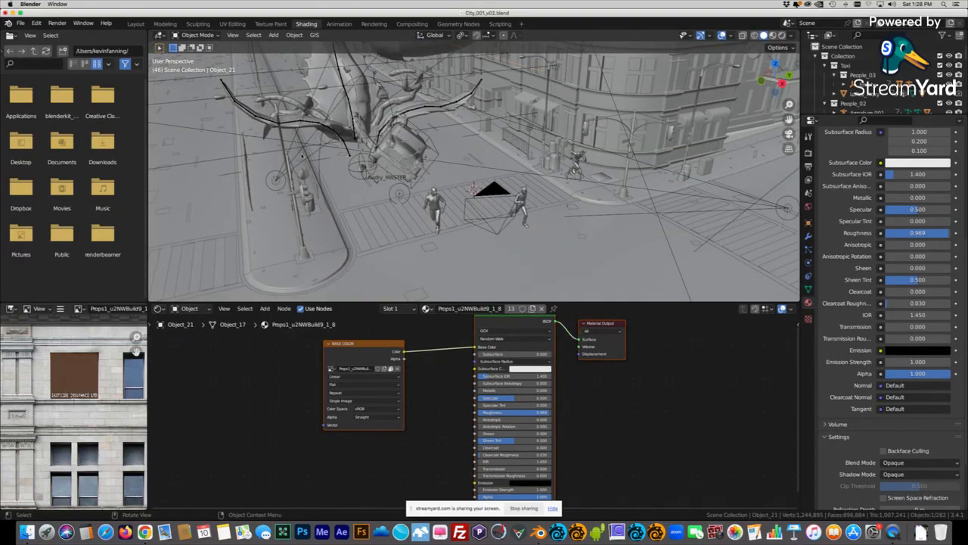
left_click(137, 24)
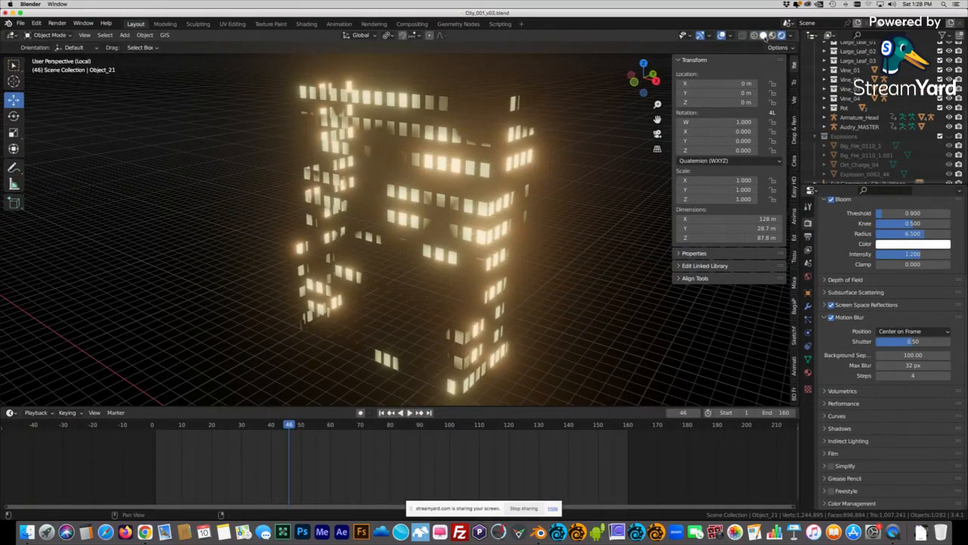
left_click(763, 35)
key("slash")
Frame the plant at the street corner and play its animation with the taxi and runners up to frame 59.
scroll(395, 223, "down", 6)
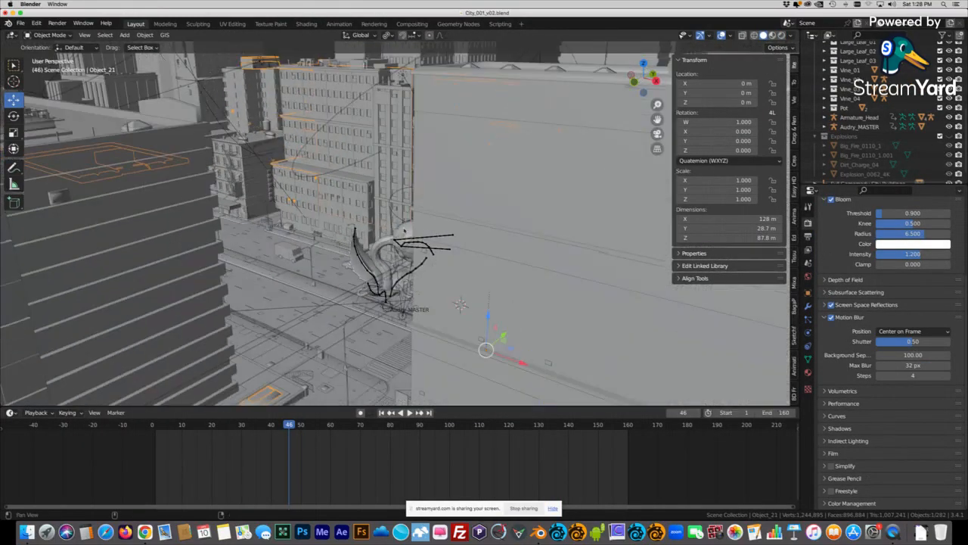
middle_click_drag(453, 246, 394, 224, "shift")
scroll(394, 225, "down", 2)
scroll(473, 217, "up", 4)
middle_click_drag(474, 216, 489, 199)
scroll(489, 198, "up", 5)
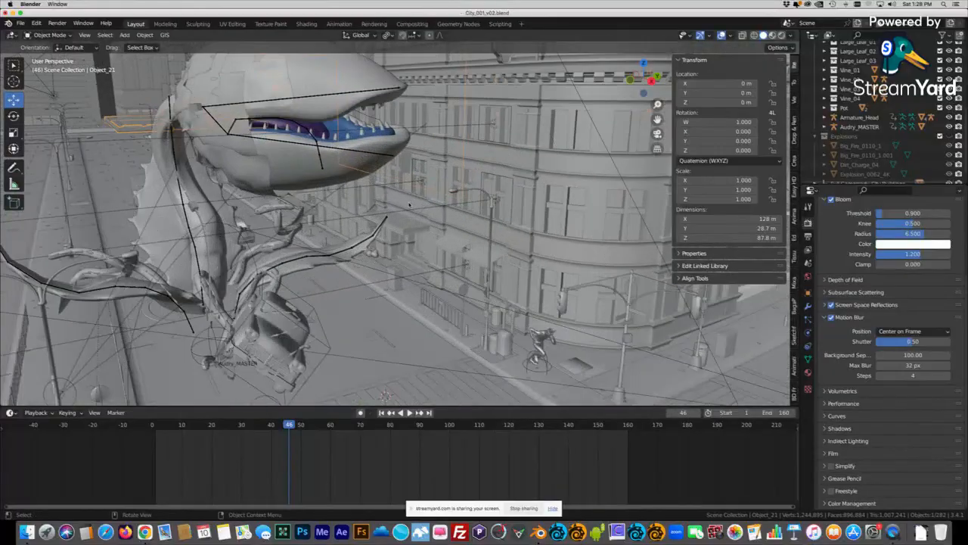
left_click_drag(340, 156, 442, 154, "shift")
left_click(441, 153)
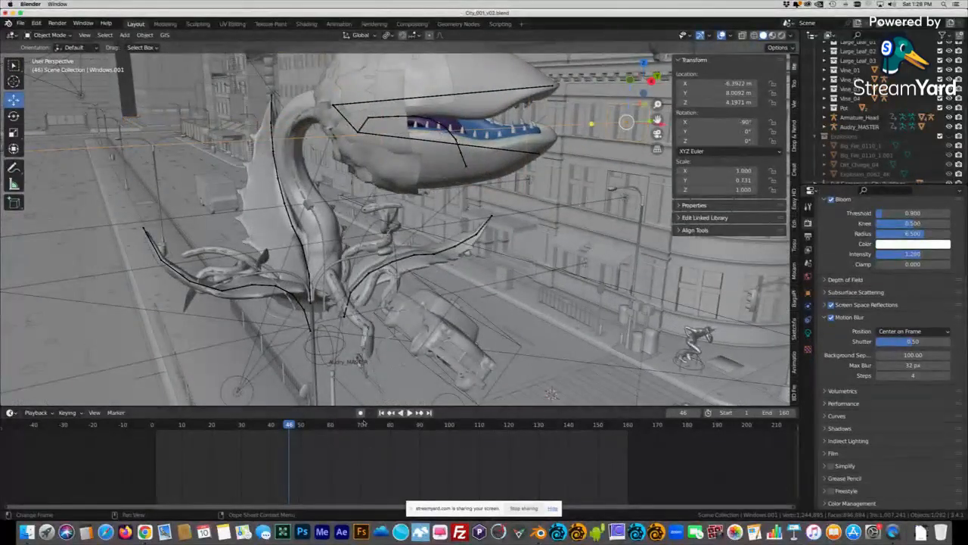
key("space")
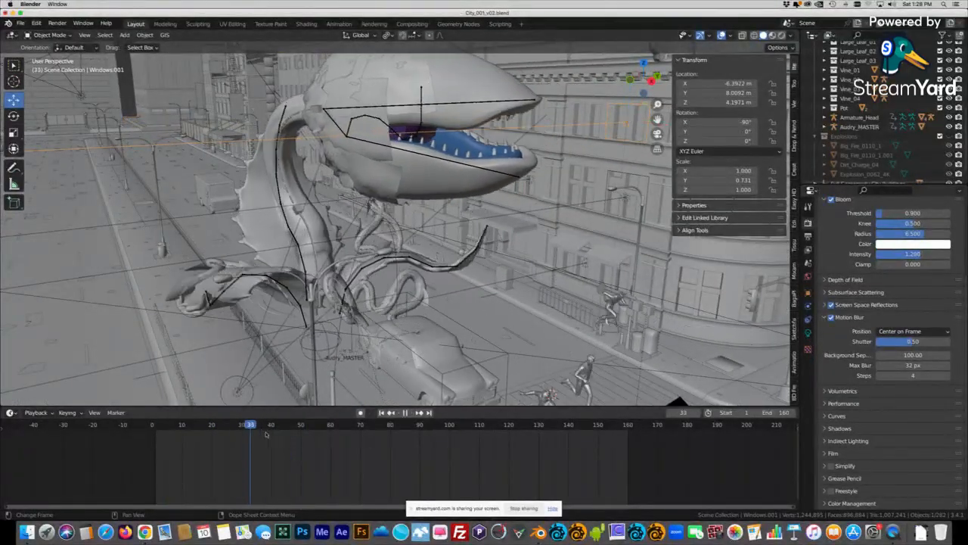
key("space")
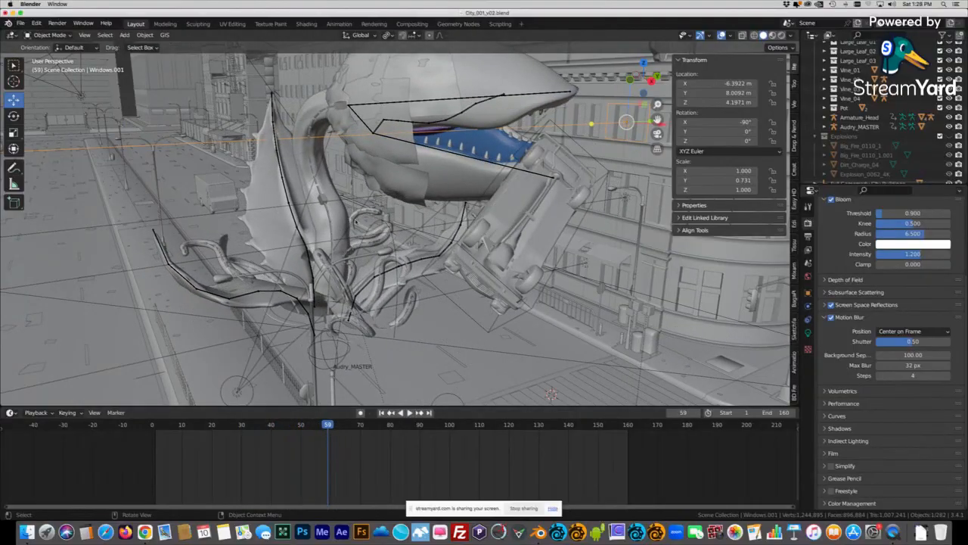
Put the plant's neck armature in Pose Mode, select its middle bone and examine the rig around it.
left_click(323, 196)
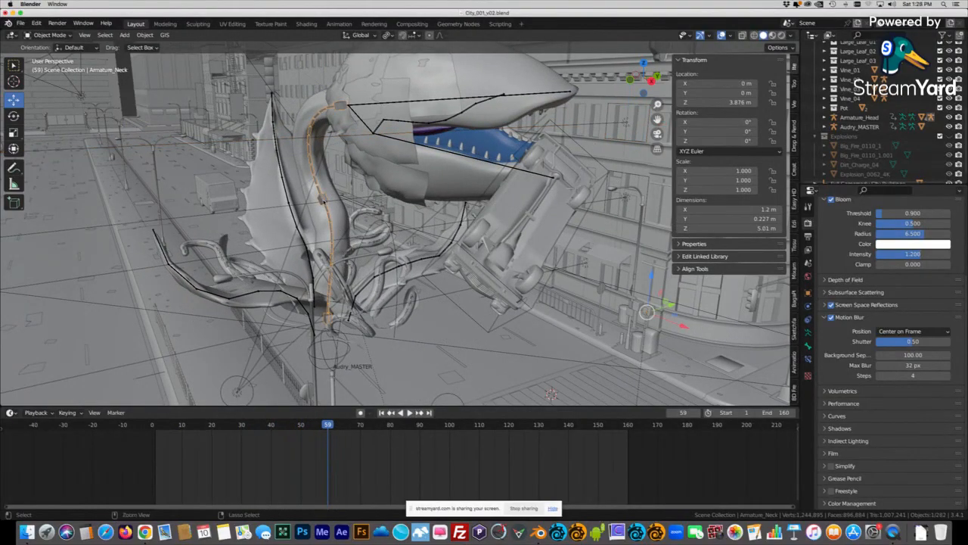
key("ctrl+Tab")
left_click(324, 200)
middle_click_drag(315, 199, 320, 215)
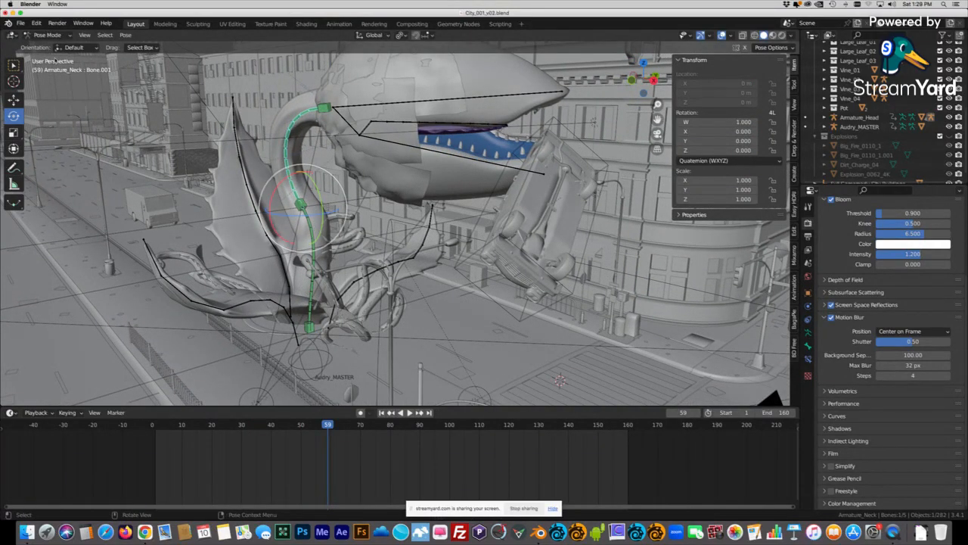
middle_click_drag(295, 185, 588, 397)
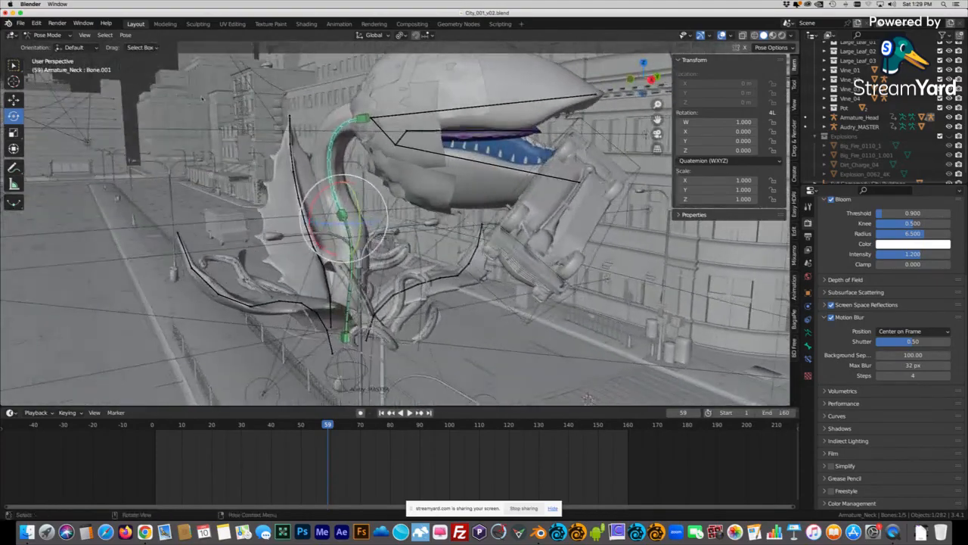
Open Audrey_004.blend from the Blender_Files folder, discarding the unsaved changes to the city scene.
left_click(20, 24)
mouse_move(44, 56)
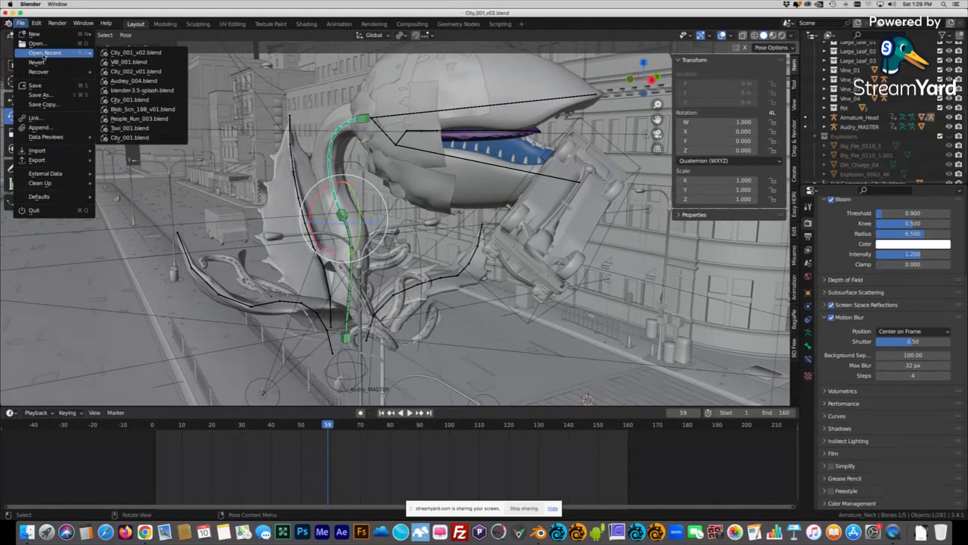
left_click(44, 44)
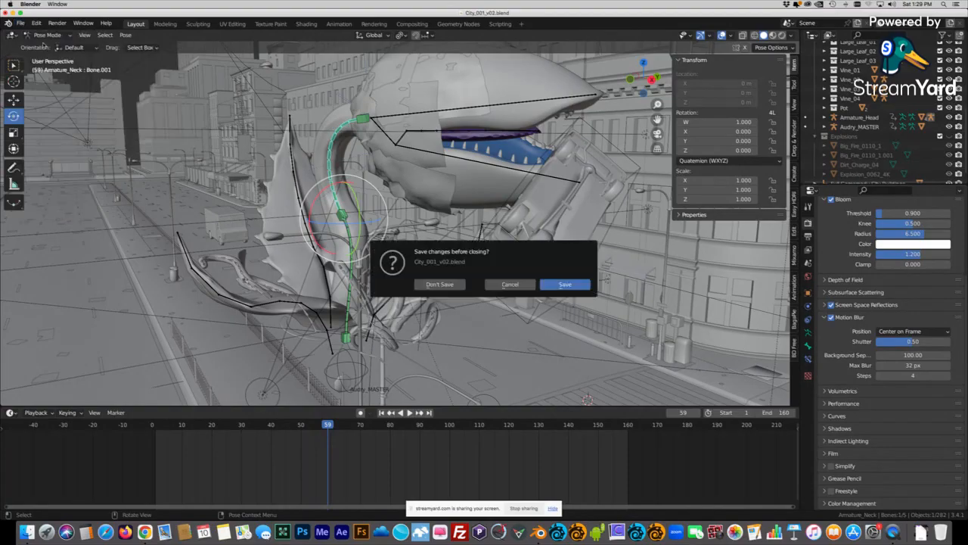
left_click(451, 286)
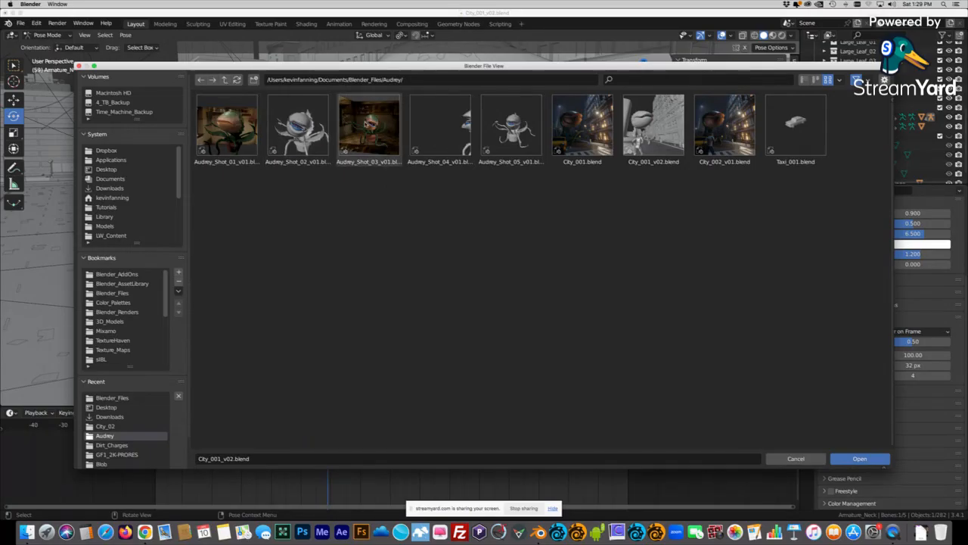
left_click(225, 79)
scroll(397, 304, "down", 5)
scroll(396, 304, "down", 3)
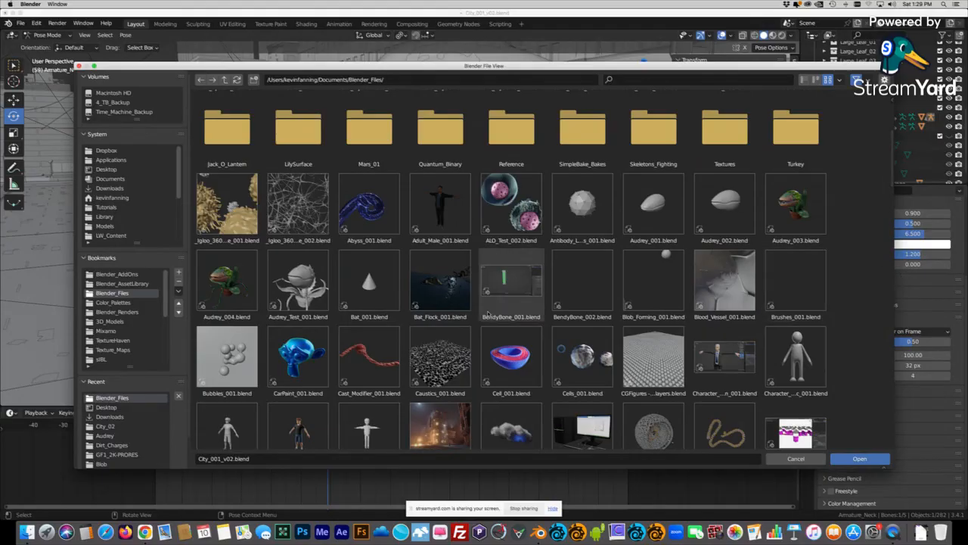
left_click(234, 274)
left_click(859, 459)
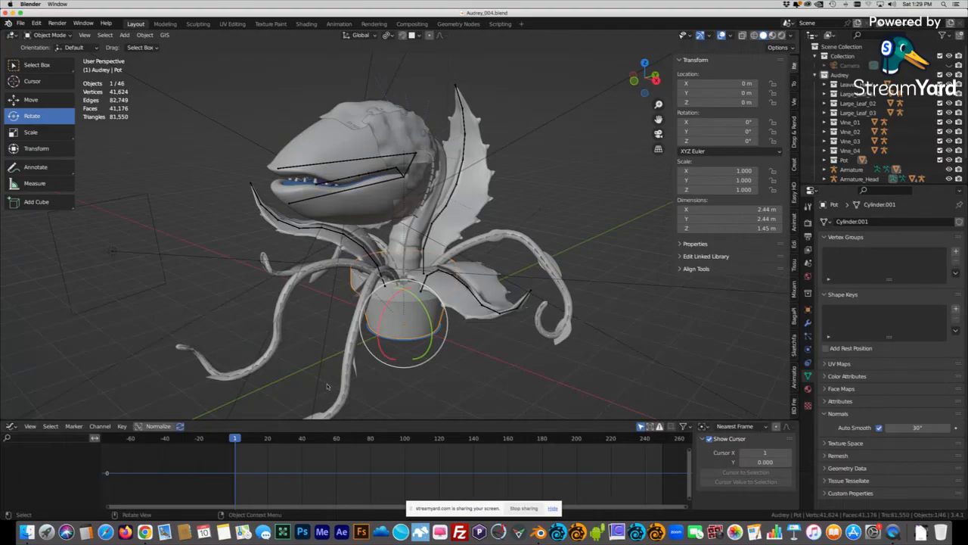
Scrub the timeline to frame 73 and back to frame 4 to preview the motion of the plant's vines.
left_click_drag(261, 443, 358, 448)
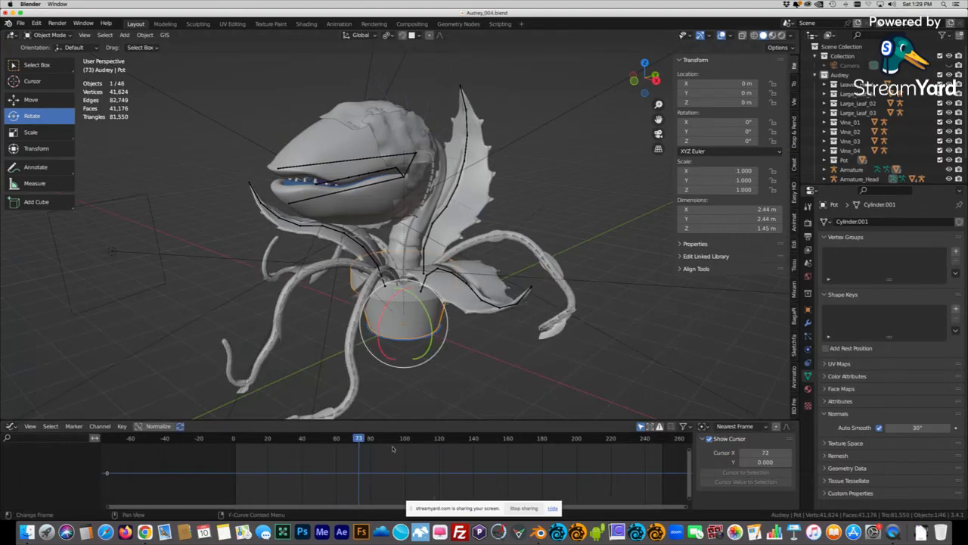
left_click_drag(267, 440, 239, 440)
middle_click_drag(525, 309, 469, 215)
Select the Head_ROTATE bone, preview the textured plant in rendered shading and return to solid shading.
left_click(421, 135)
left_click(784, 36)
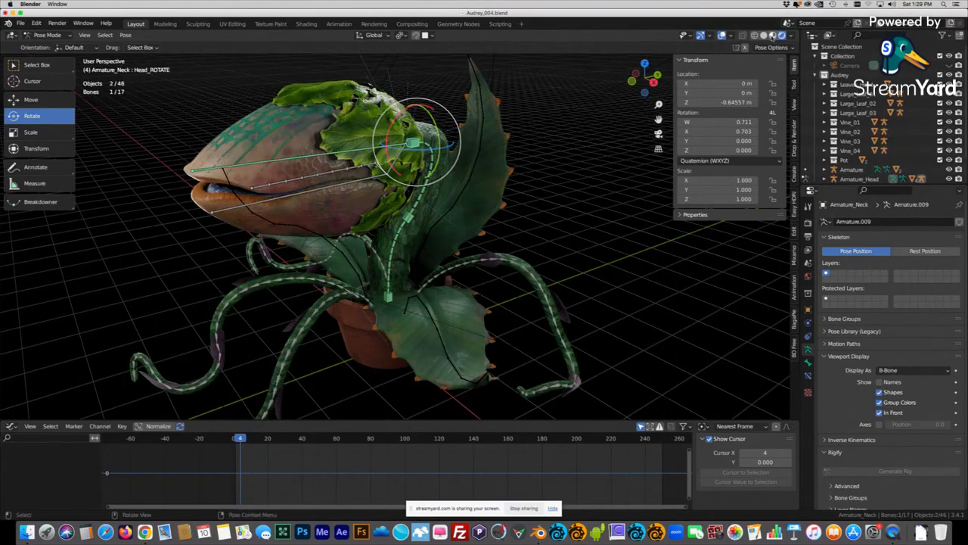
left_click(764, 36)
mouse_move(353, 262)
middle_mouse_down()
mouse_move(402, 252)
mouse_move(380, 164)
middle_mouse_up()
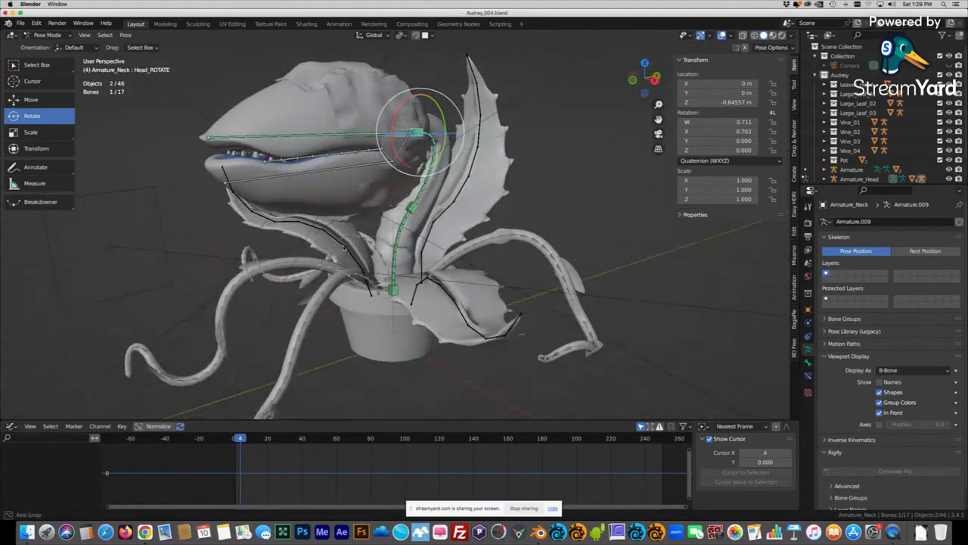
Try opening the plant's mouth by freely rotating the jaw.001 bone, and cancel the rotation.
left_click(381, 165)
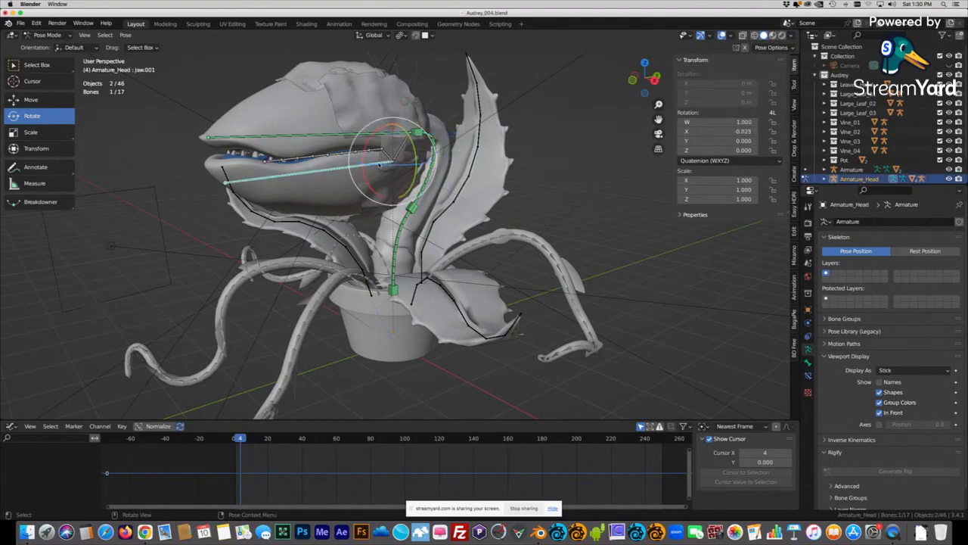
key("r")
key("r")
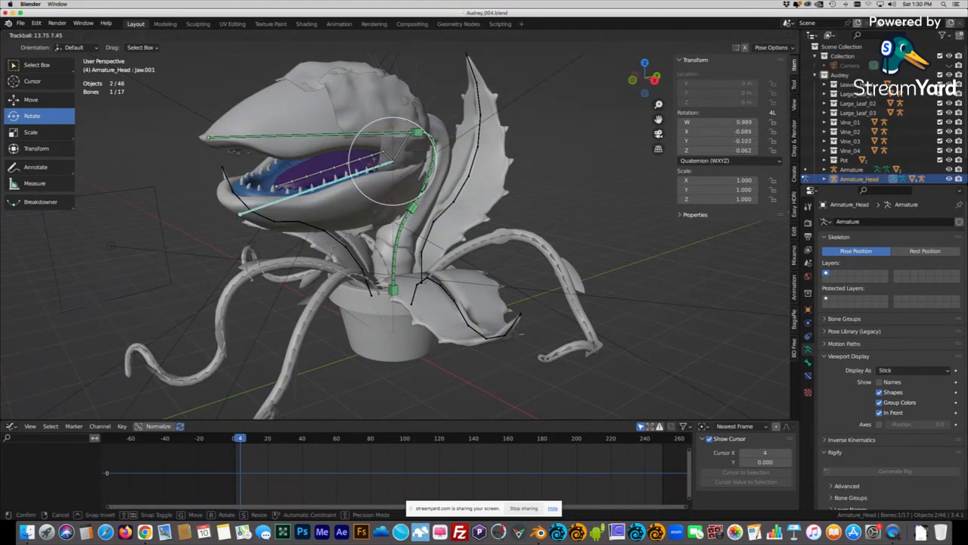
key("Escape")
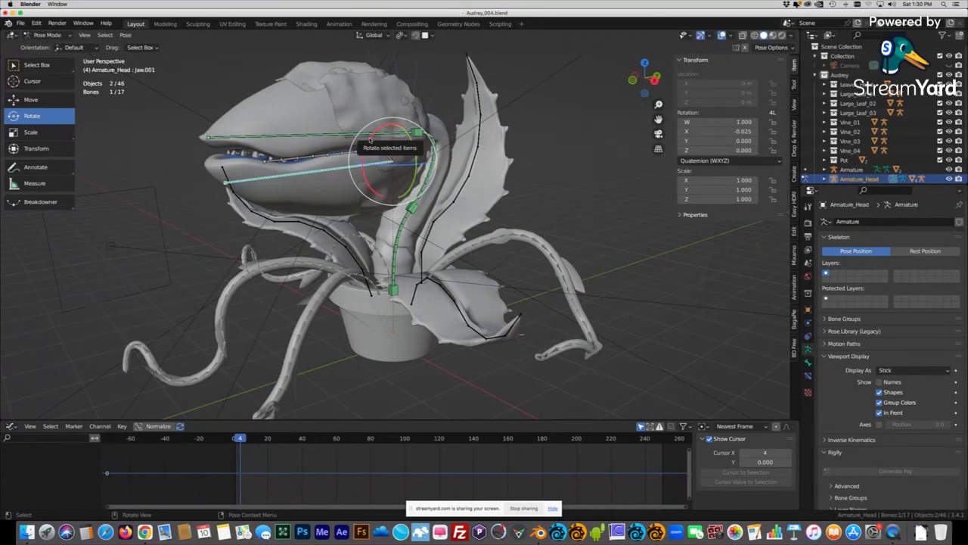
key("r")
key("Escape")
Preview the plant in rendered shading, examine the leaves covering the back of its head, and return to solid shading.
left_click(268, 174)
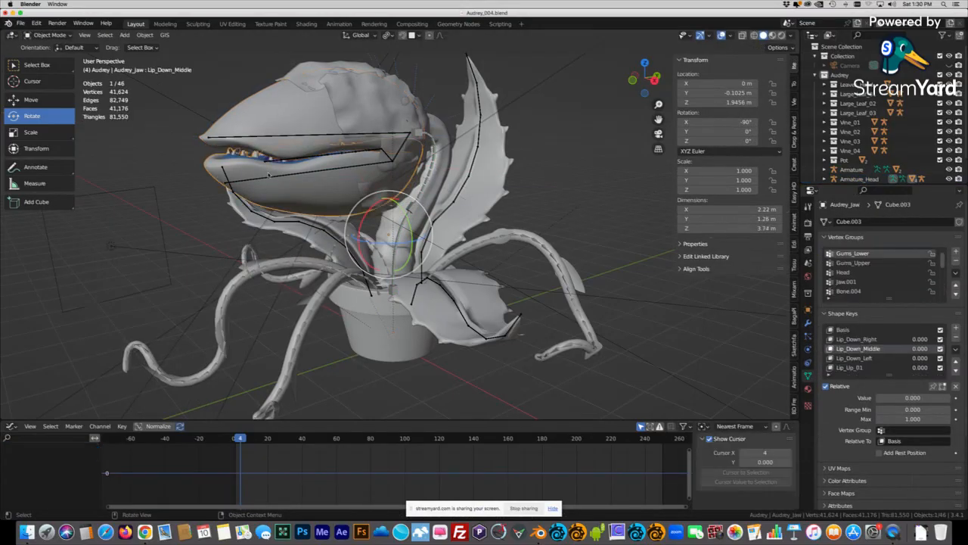
left_click(378, 98)
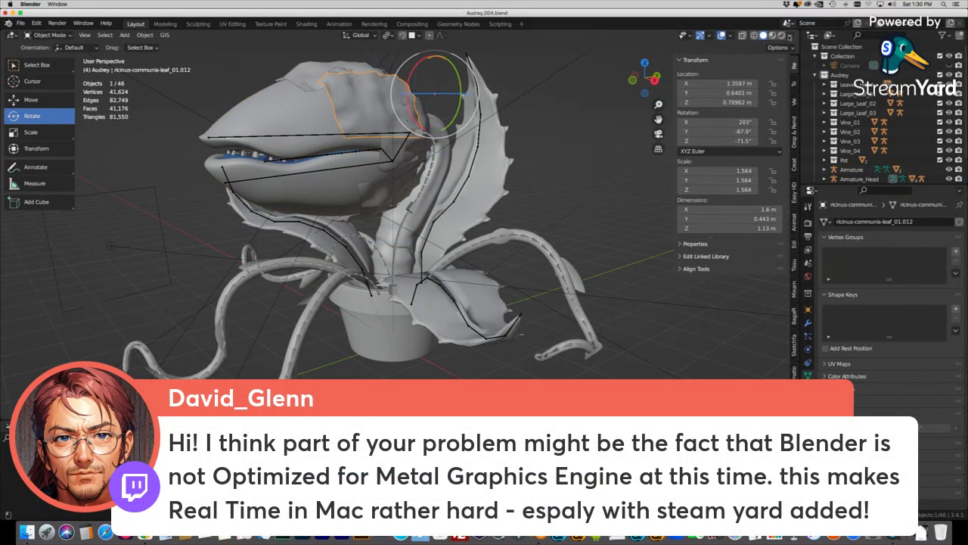
left_click(782, 35)
middle_click_drag(467, 180, 499, 289, "shift")
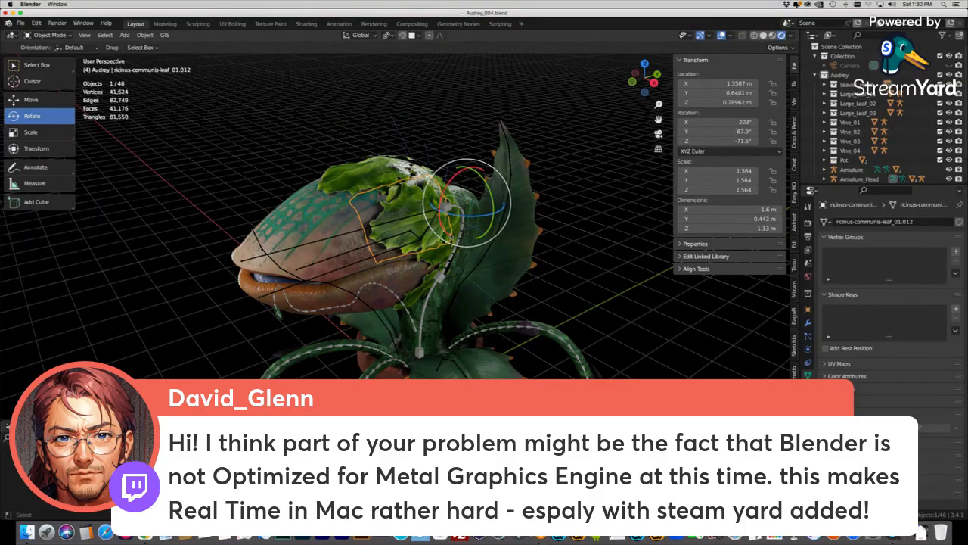
left_click(342, 195)
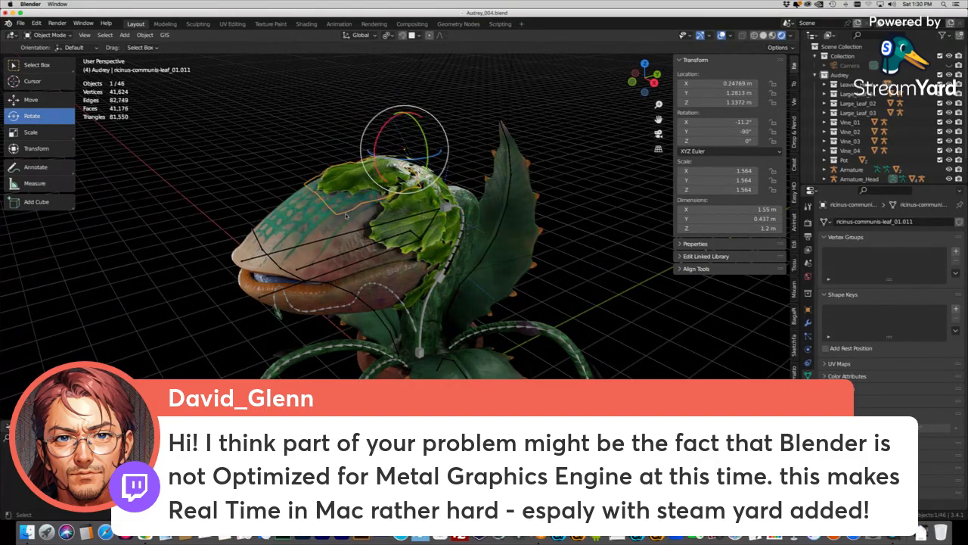
left_click(397, 231)
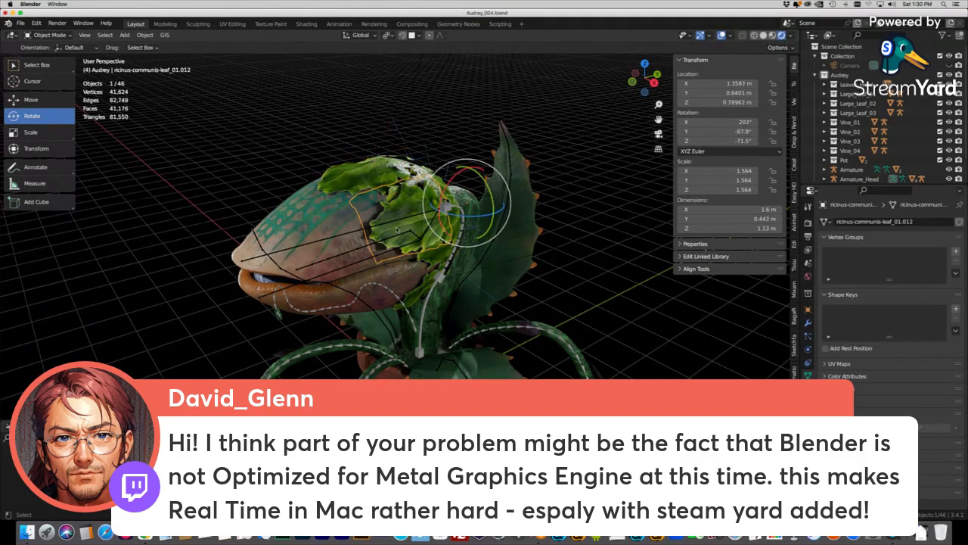
left_click(371, 116)
middle_click_drag(370, 115, 384, 183)
scroll(385, 183, "up", 2)
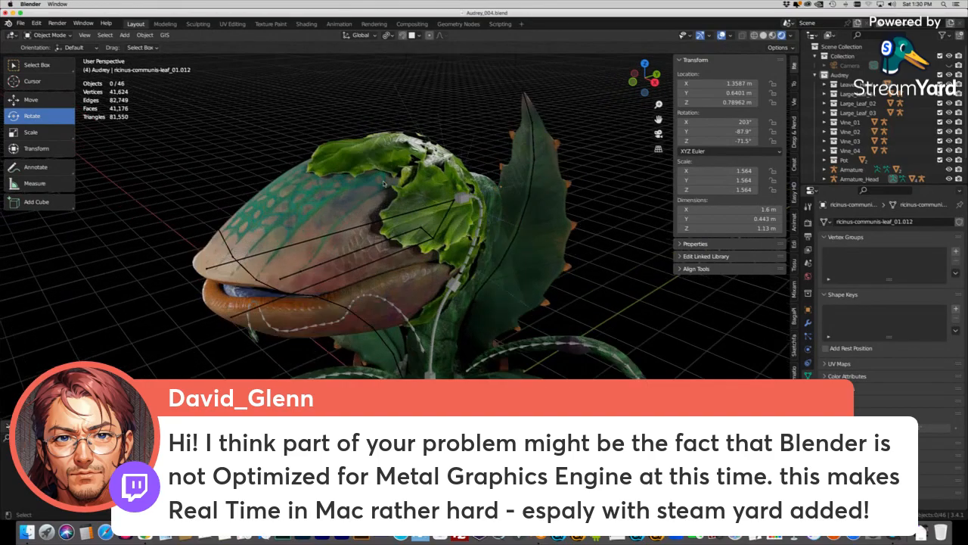
middle_click_drag(449, 230, 467, 211)
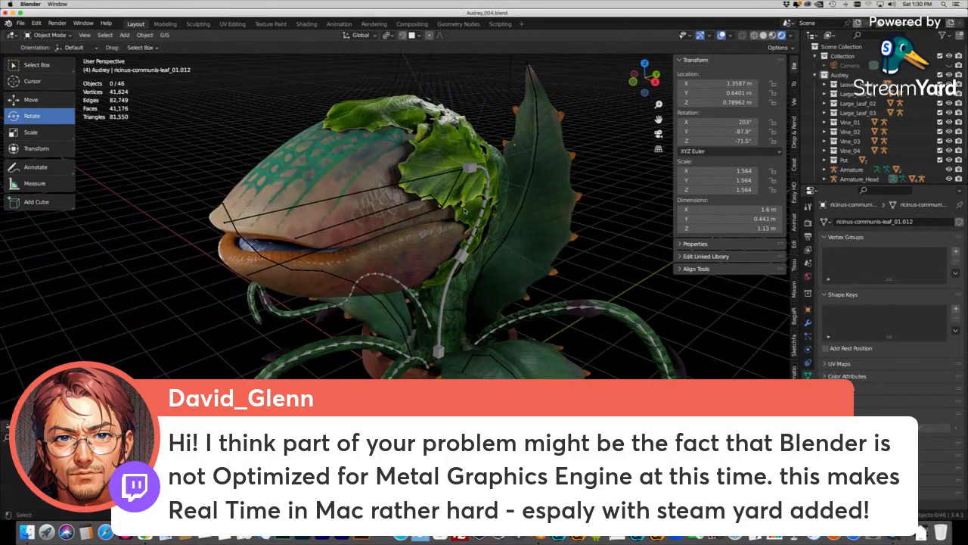
middle_click_drag(560, 220, 538, 220)
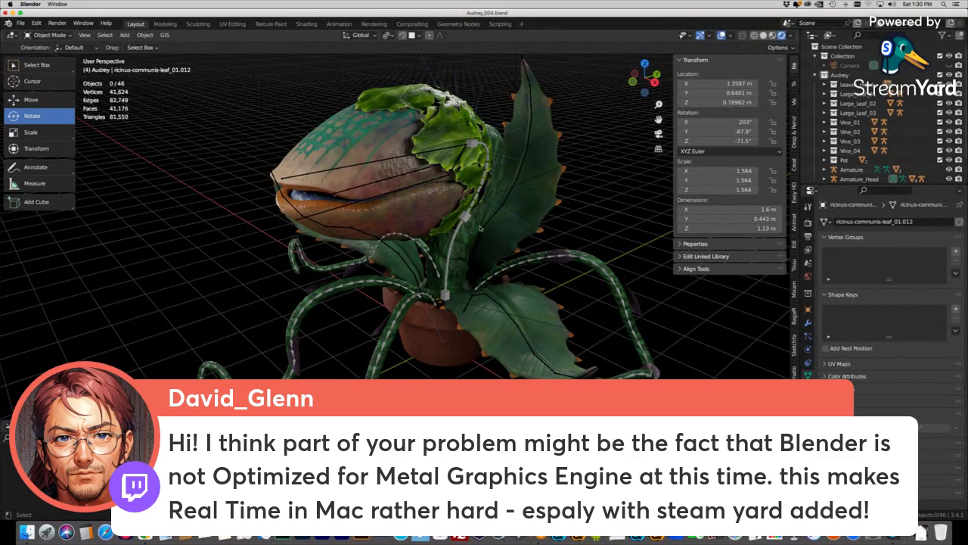
left_click(763, 36)
Try opening the plant's mouth by rotating the jaw.001 bone about 35° around the global X axis.
mouse_move(470, 199)
middle_mouse_down()
mouse_move(475, 163)
mouse_move(468, 196)
mouse_move(481, 204)
mouse_move(481, 188)
middle_mouse_up()
scroll(481, 189, "up", 2)
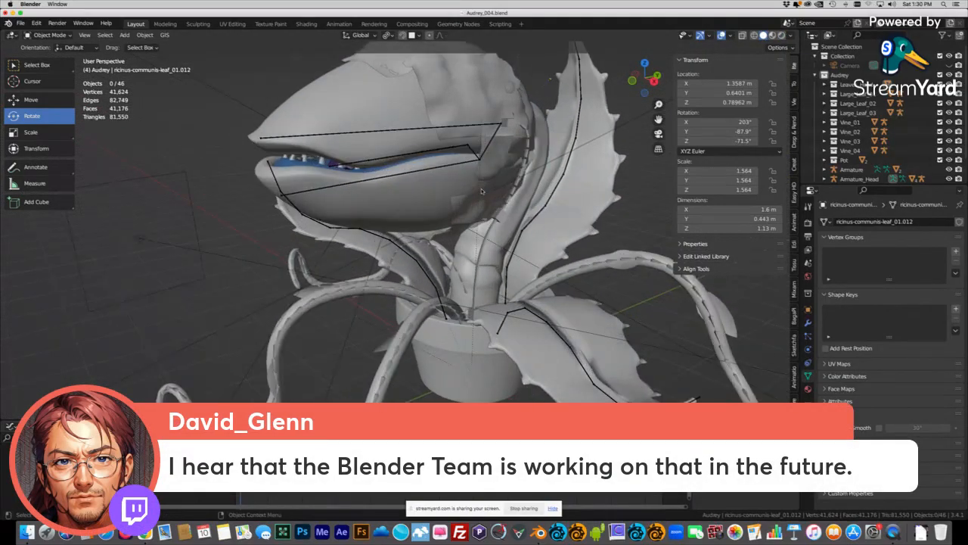
scroll(481, 189, "down", 3)
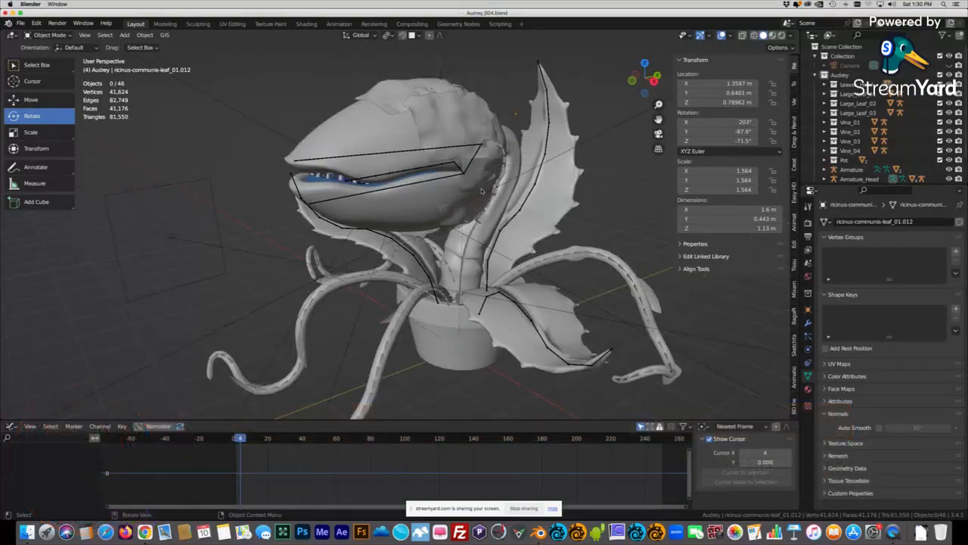
left_click(443, 177)
key("r")
key("x")
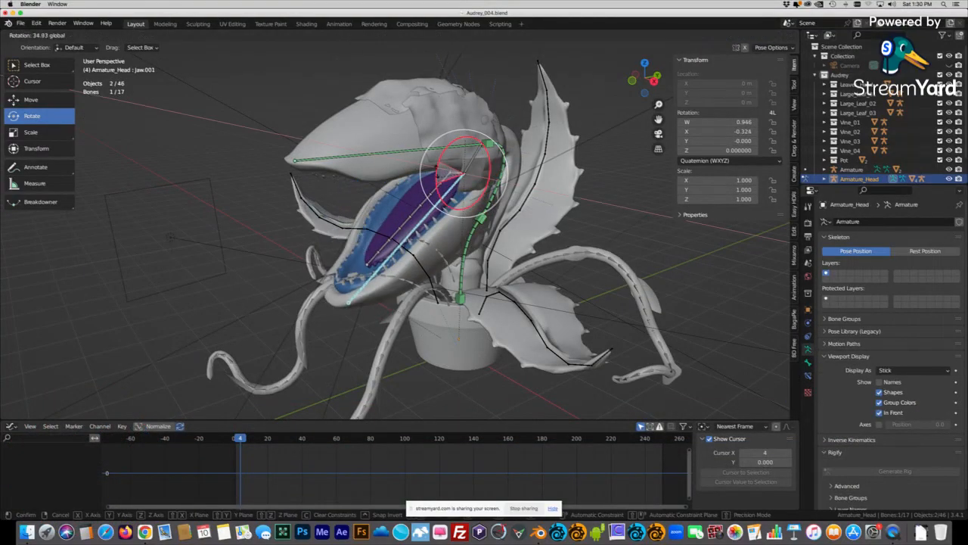
right_click(433, 229)
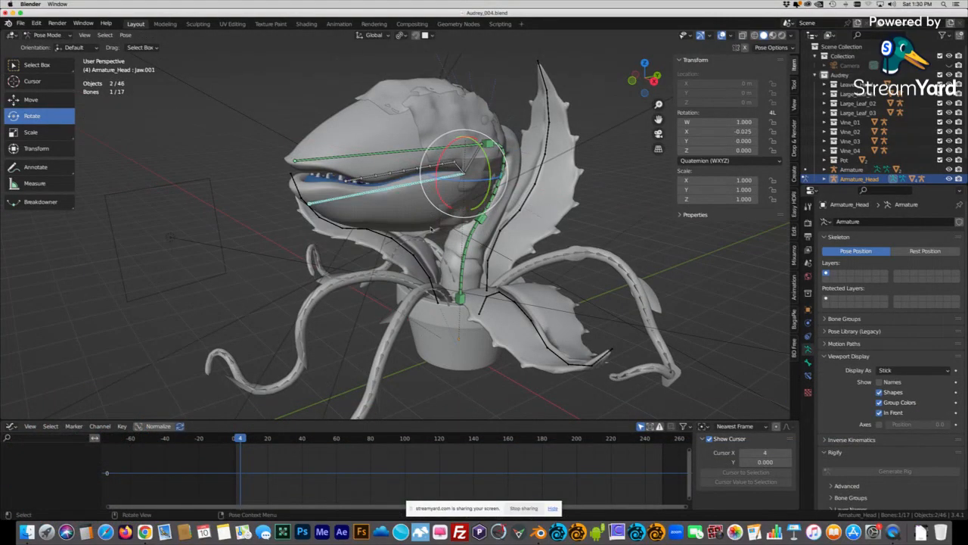
scroll(432, 229, "up", 2)
scroll(431, 229, "down", 2)
mouse_move(431, 229)
middle_mouse_down()
mouse_move(423, 227)
mouse_move(433, 229)
middle_mouse_up()
scroll(429, 273, "up", 1)
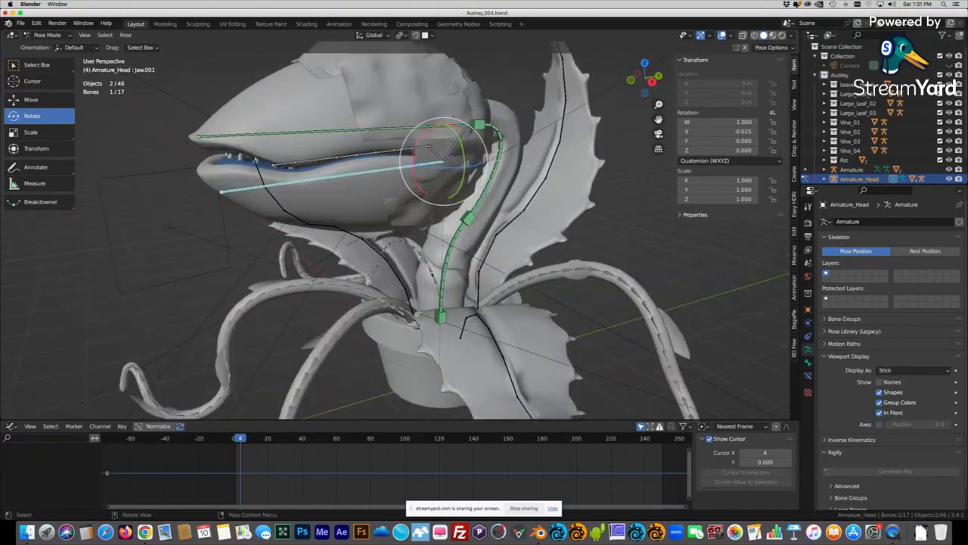
scroll(416, 274, "down", 1)
middle_click_drag(415, 274, 490, 295)
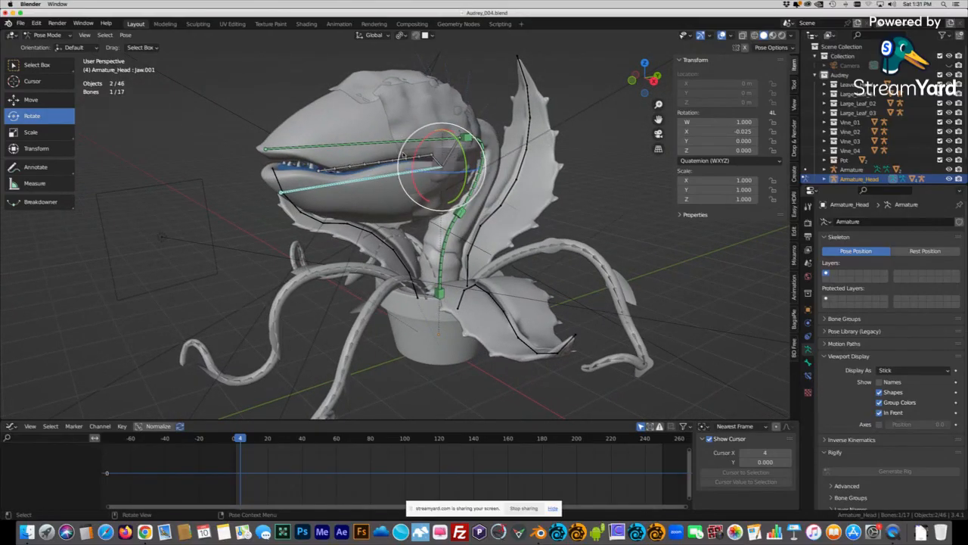
mouse_move(413, 172)
left_mouse_down()
mouse_move(424, 145)
mouse_move(407, 181)
left_mouse_up()
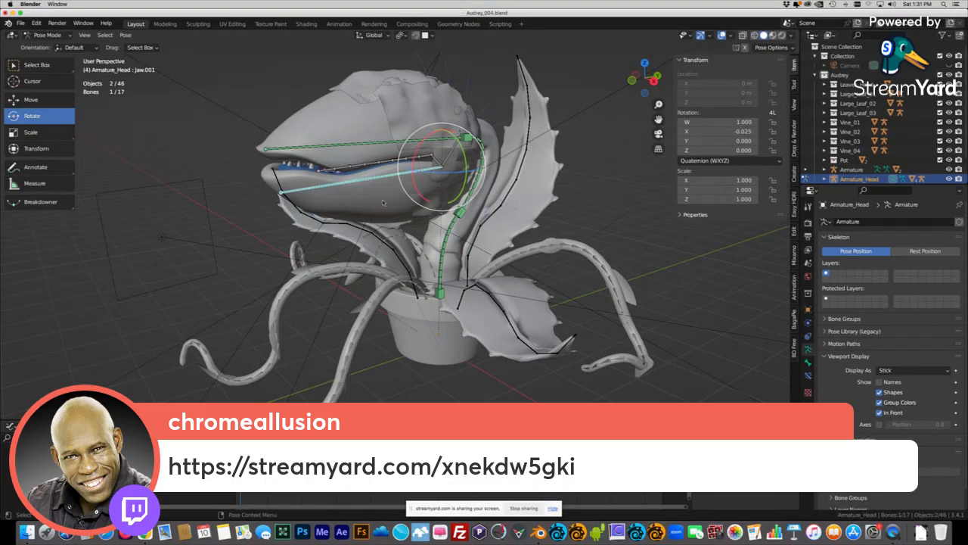
Select the Audrey_Head mesh and try out its Lip_Pucker_01 shape key.
left_click(344, 124)
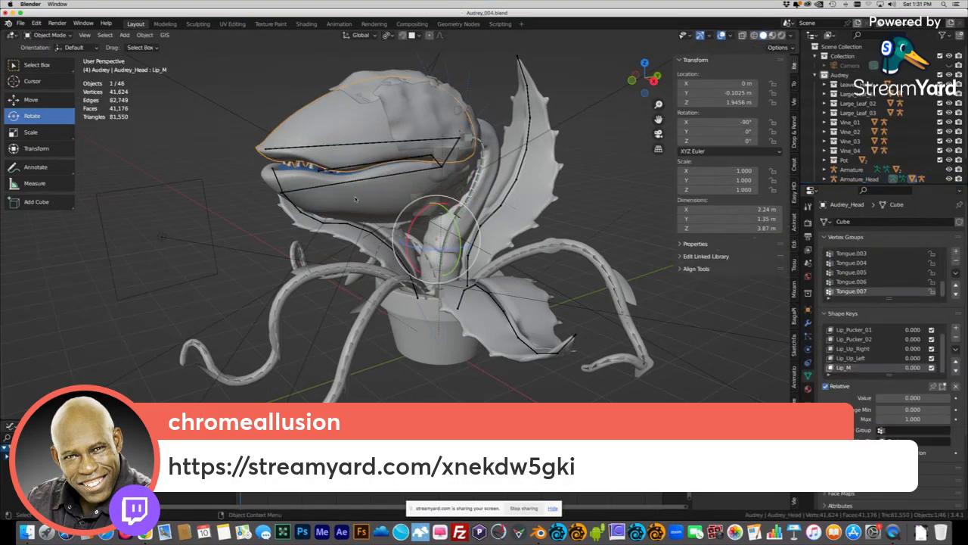
middle_click_drag(373, 168, 351, 196)
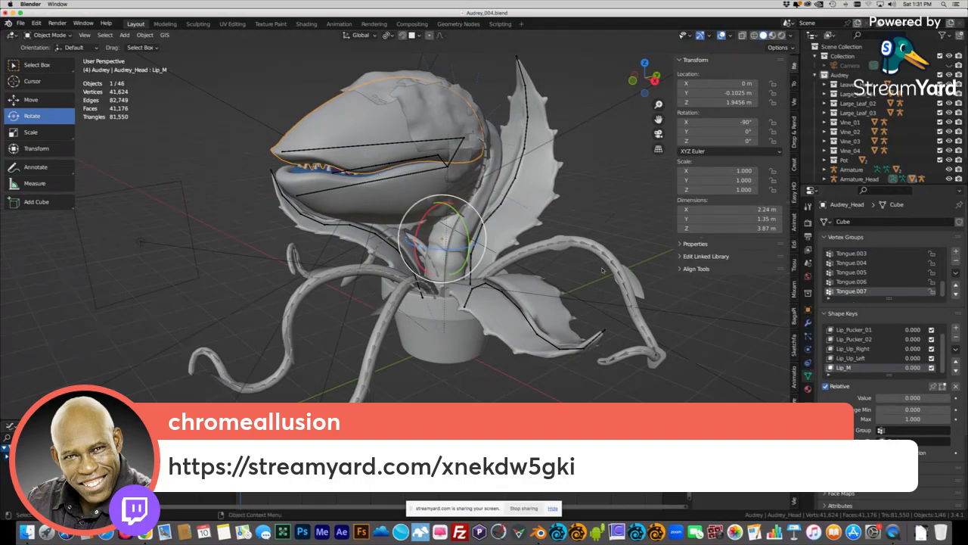
left_click(868, 330)
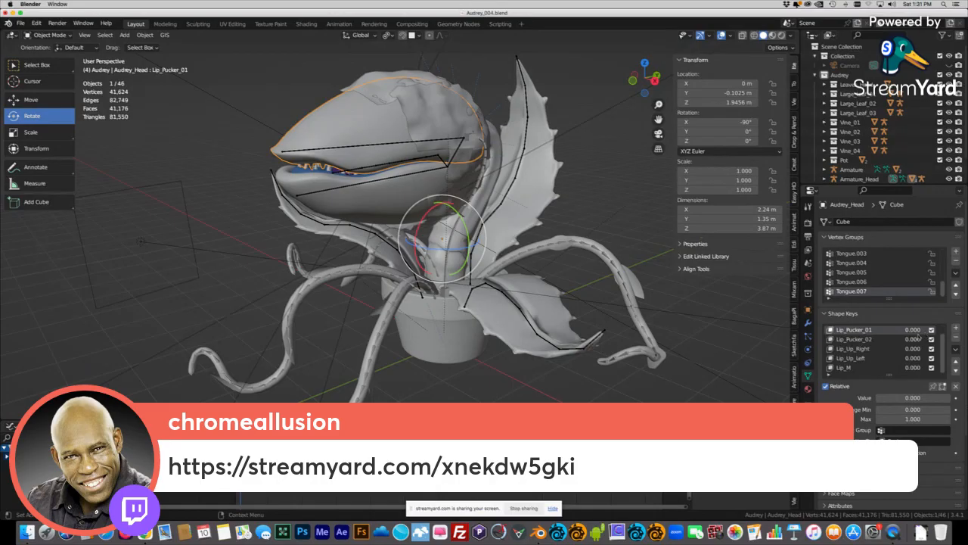
left_click_drag(911, 397, 878, 397)
middle_click_drag(374, 121, 446, 174)
scroll(414, 136, "up", 3)
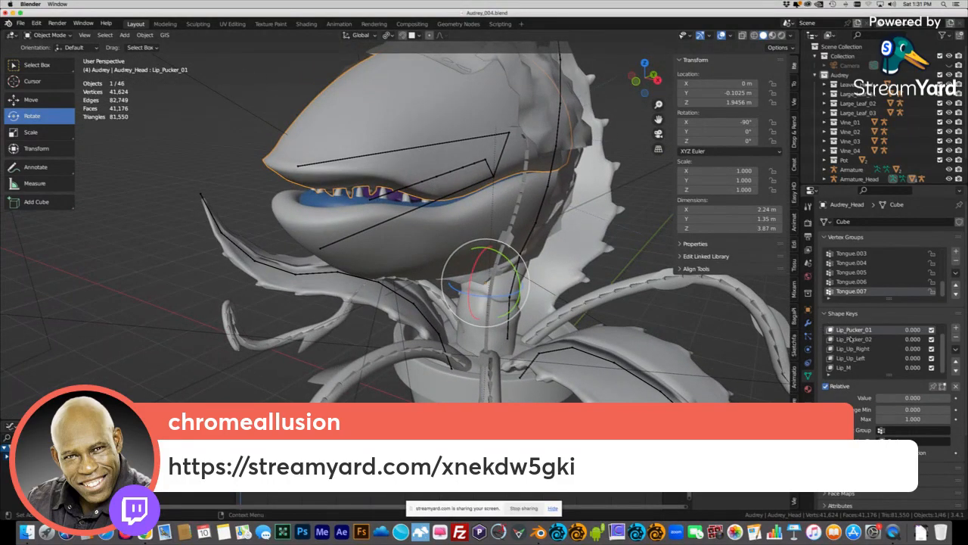
Try out the Lip_Pucker_02, Lip_Up_Right, Lip_Up_Left and Lip_M shape keys on the plant's head, leaving each at 0.
left_click(852, 339)
left_click_drag(907, 340, 896, 360)
left_click(894, 349)
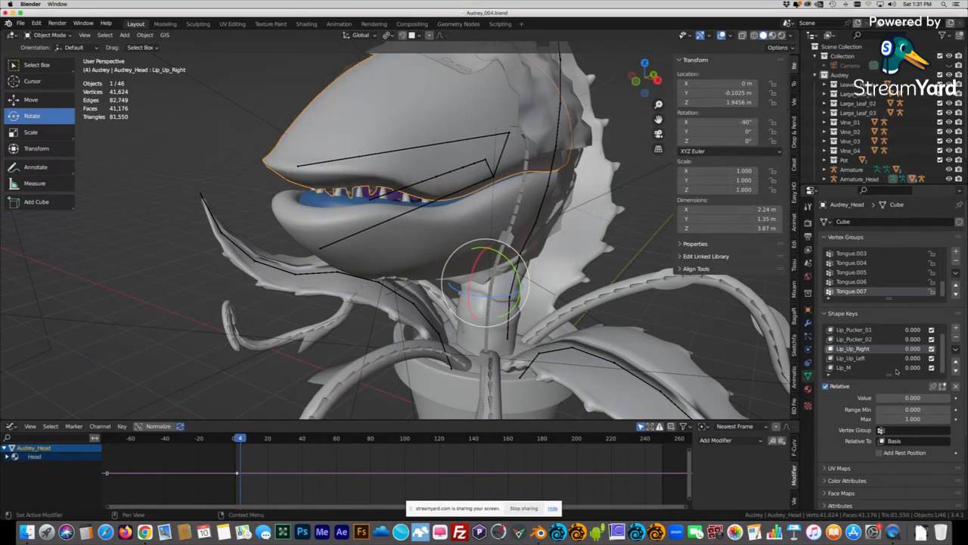
left_click(889, 360)
mouse_move(900, 398)
left_mouse_down()
mouse_move(917, 398)
mouse_move(899, 398)
left_mouse_up()
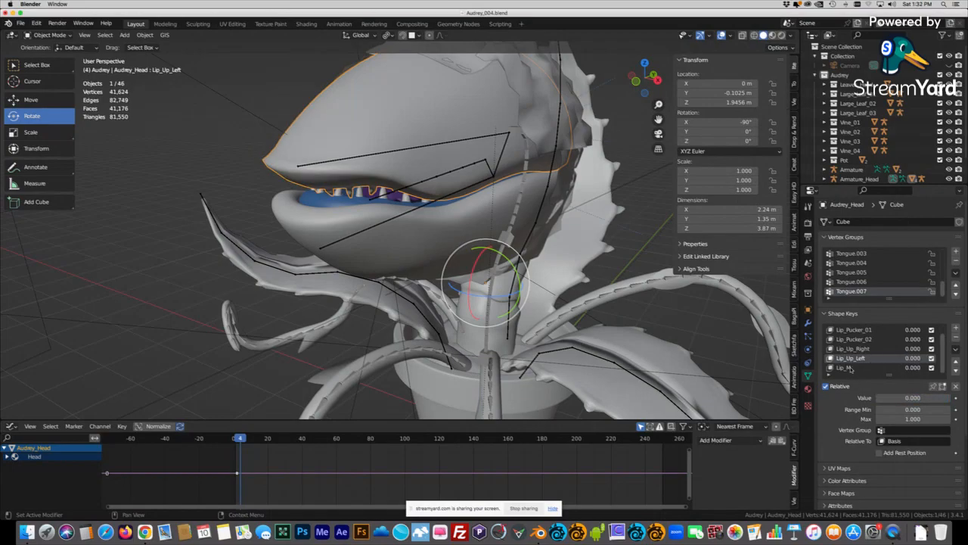
left_click(850, 368)
mouse_move(900, 398)
left_mouse_down()
mouse_move(915, 398)
mouse_move(898, 398)
left_mouse_up()
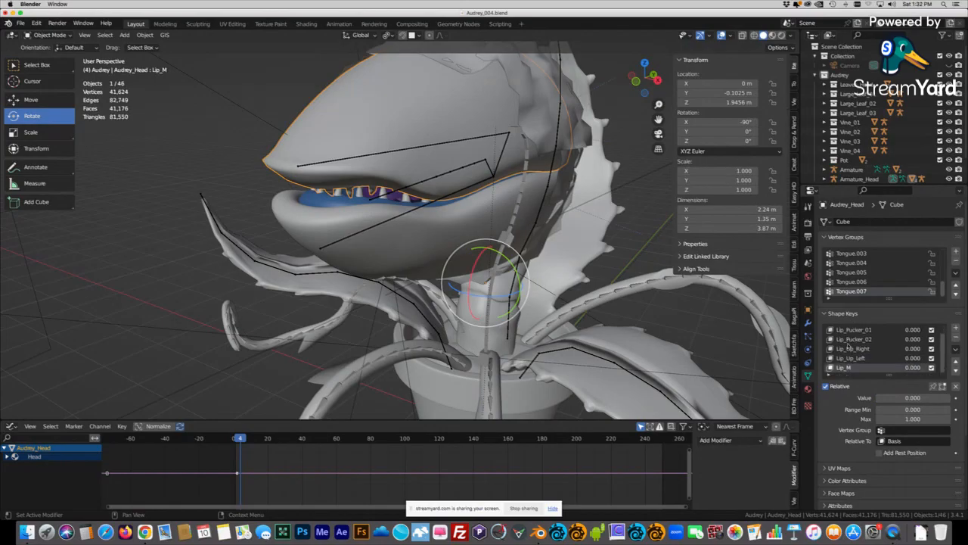
Look through the shape key list of the Audrey_Head mesh around the Lip_Pucker keys.
scroll(853, 369, "up", 1)
scroll(849, 349, "down", 1)
scroll(848, 348, "up", 1)
scroll(846, 347, "down", 1)
scroll(850, 333, "up", 1)
left_click(846, 331)
left_click(852, 340)
scroll(854, 344, "down", 1)
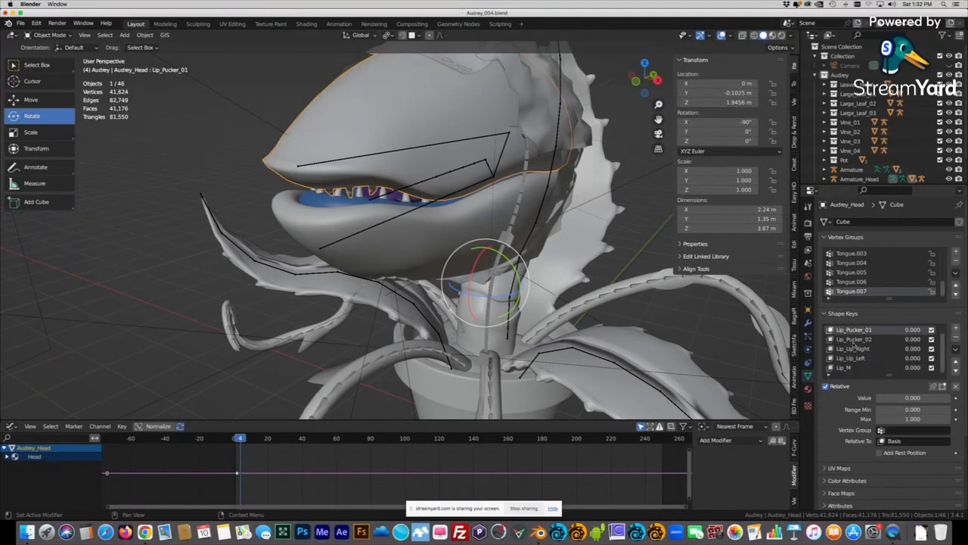
Set the Lip_M shape key of the Audrey_Head mesh to 1.000 to lower the upper lip.
left_click(849, 368)
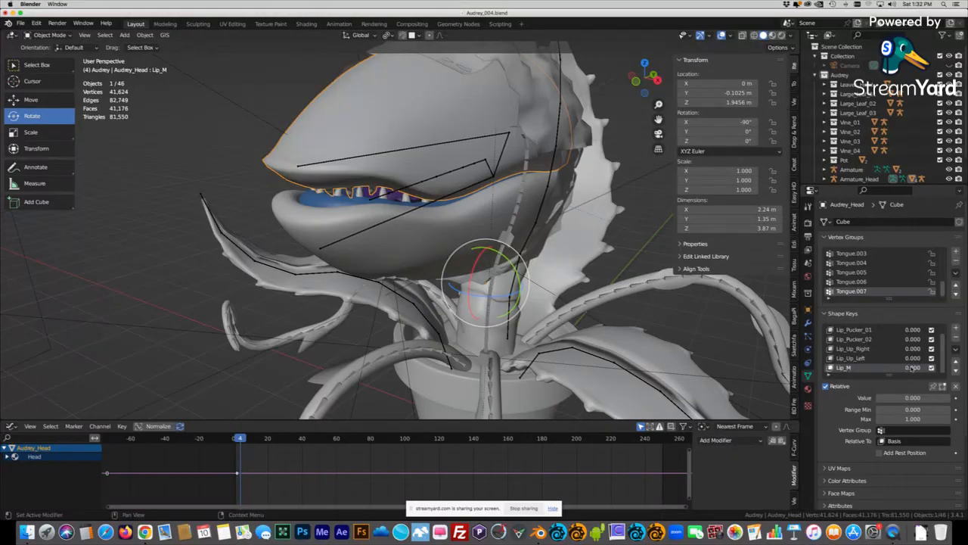
mouse_move(914, 368)
left_mouse_down()
mouse_move(934, 367)
mouse_move(903, 368)
mouse_move(930, 367)
mouse_move(913, 368)
left_mouse_up()
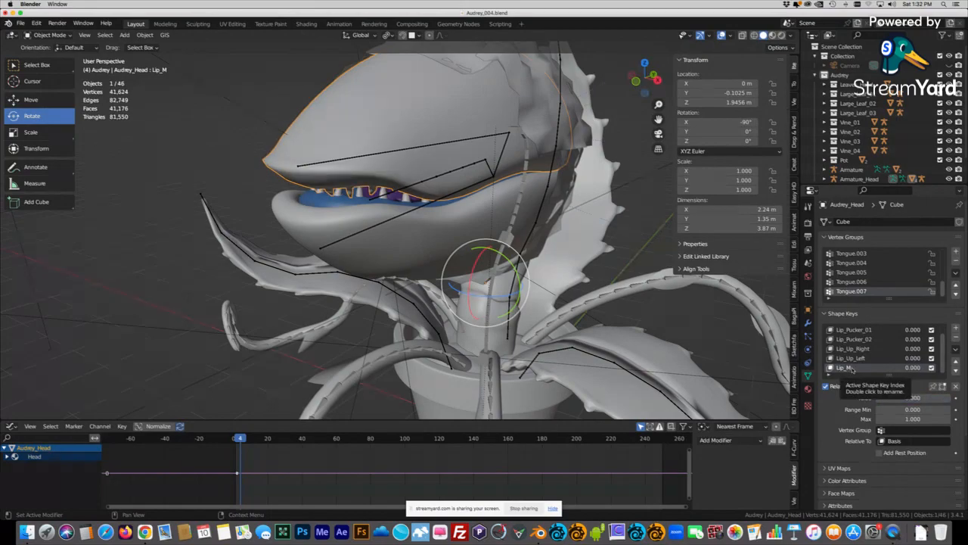
left_click_drag(914, 367, 912, 397)
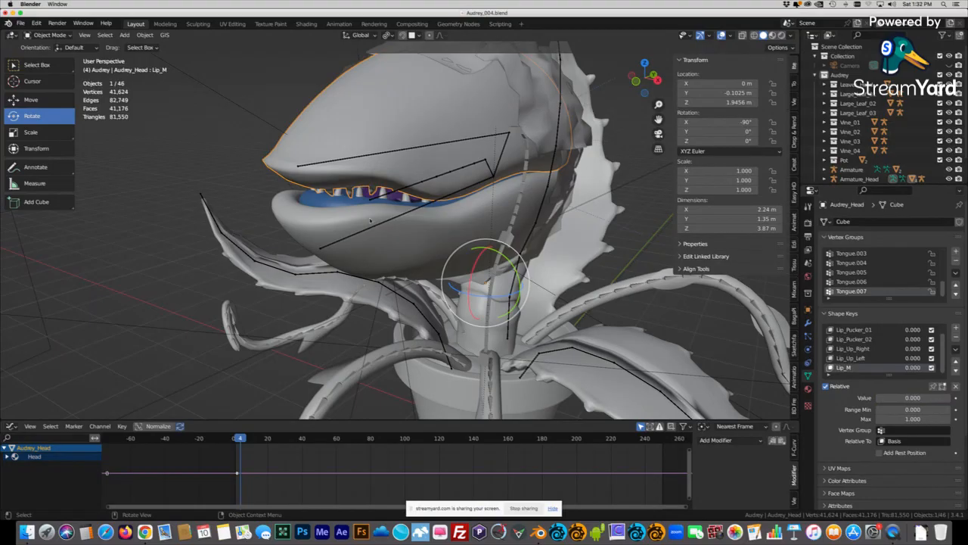
left_click(391, 226)
left_click(372, 117)
left_click_drag(914, 367, 957, 367)
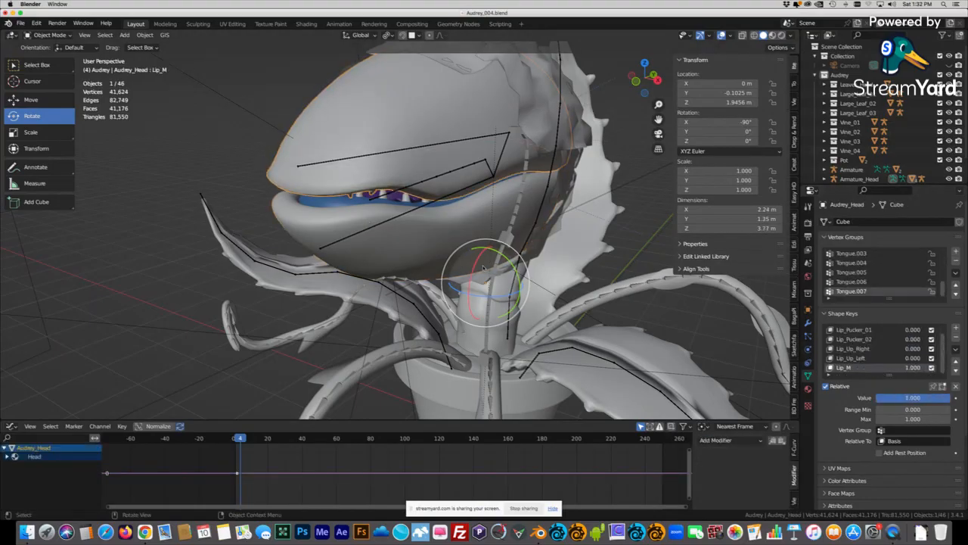
Select the Audrey_Jaw mesh and try out its Lip_Up_01, Lip_Down_Left, Lip_Down_Middle and Lip_Down_Right shape keys.
left_click(346, 237)
scroll(855, 311, "down", 3)
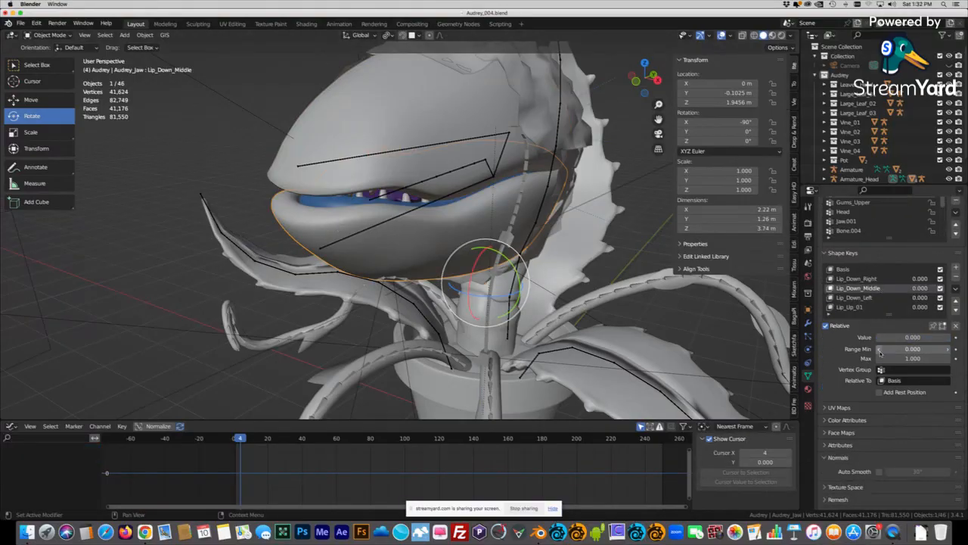
scroll(865, 306, "down", 1)
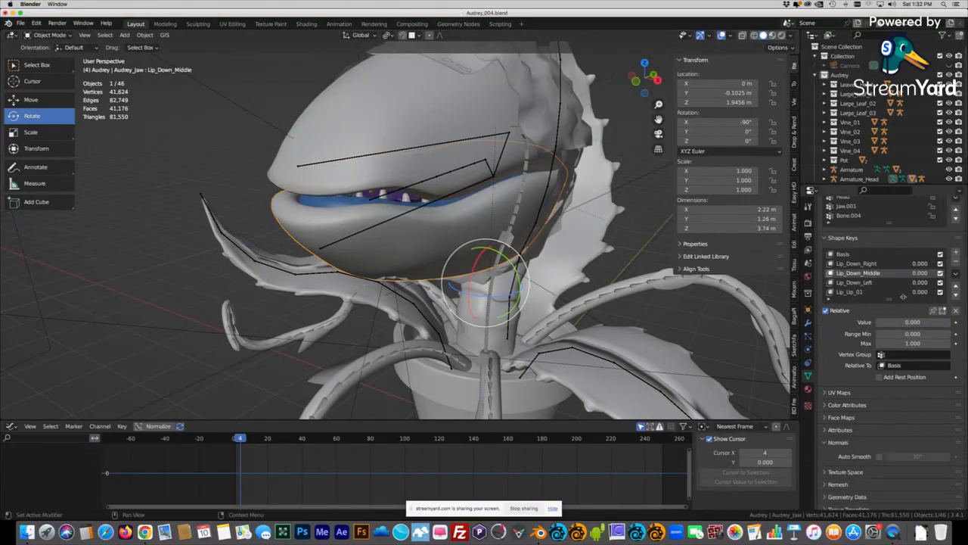
left_click(858, 292)
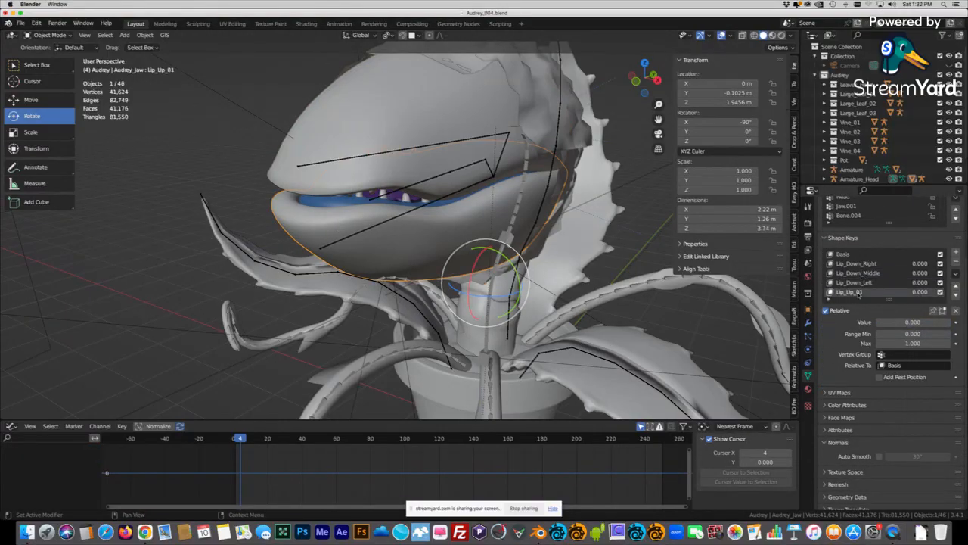
mouse_move(894, 322)
left_mouse_down()
mouse_move(950, 322)
mouse_move(876, 322)
left_mouse_up()
left_click(908, 281)
left_click(887, 273)
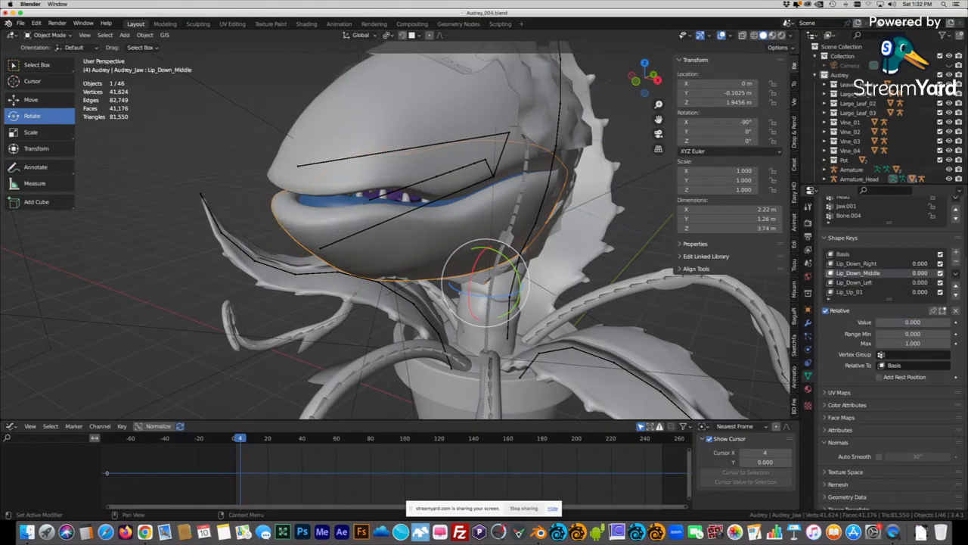
left_click(884, 264)
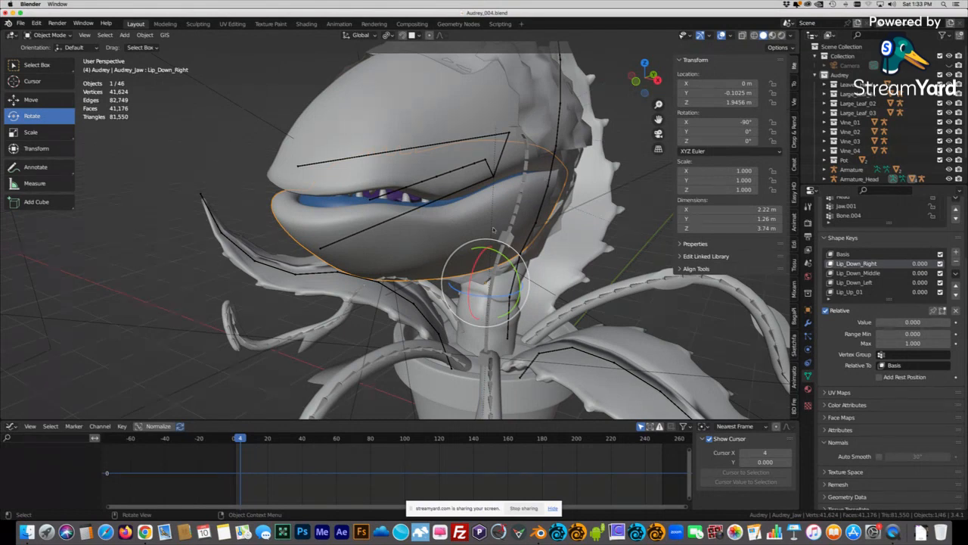
On the Audrey_Head mesh, reset the Lip_M shape key to 0 and set Lip_Up_Left to 1.000.
middle_click_drag(413, 192, 429, 204)
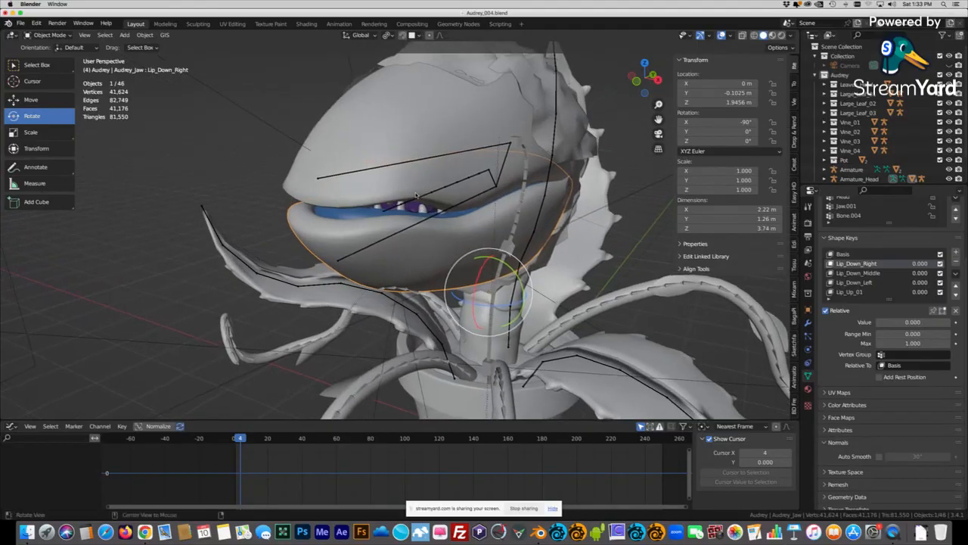
left_click(358, 153)
left_click_drag(910, 294, 883, 293)
middle_click_drag(387, 227, 412, 239, "shift")
left_click(867, 281)
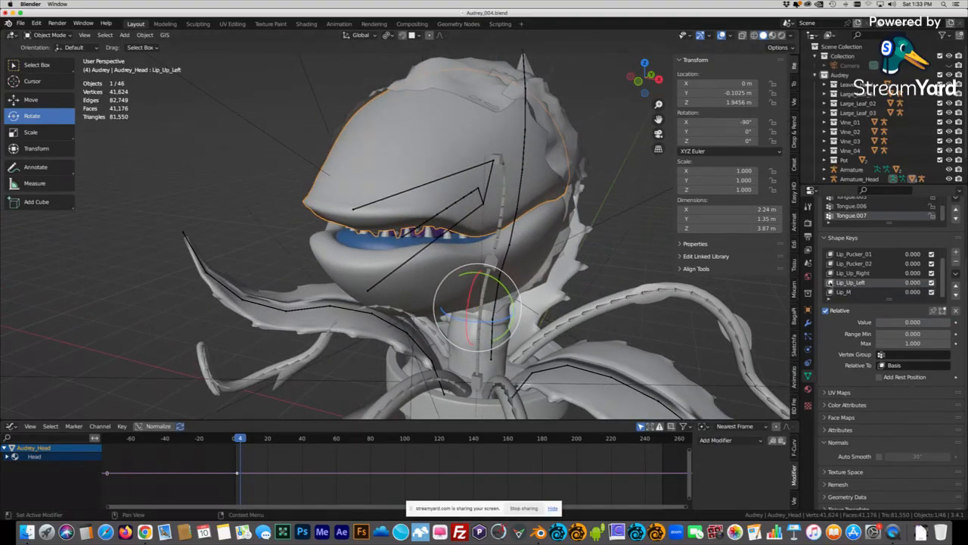
left_click_drag(912, 282, 953, 283)
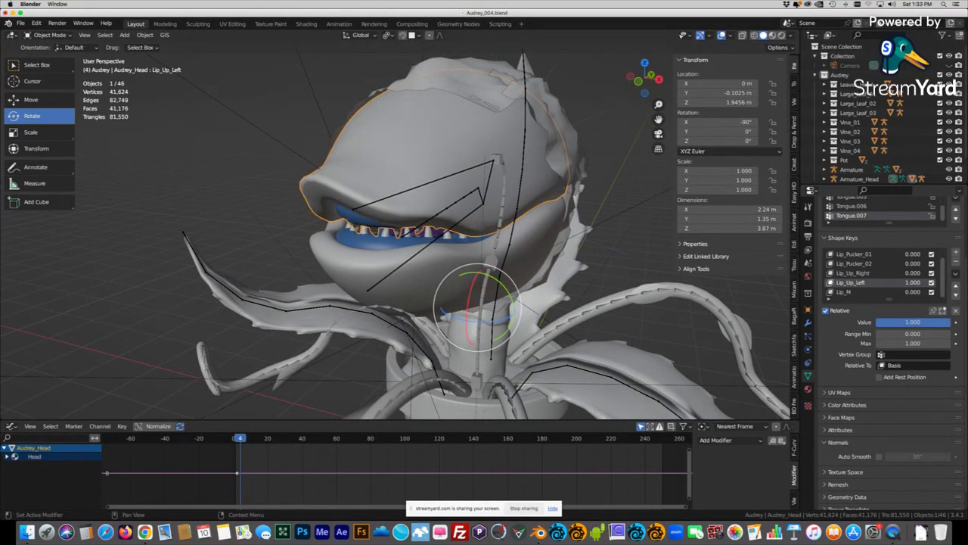
Reset the Lip_Up_Left shape key of the Audrey_Head mesh to 0.
left_click(912, 292)
key("Return")
left_click_drag(913, 292, 934, 292)
left_click_drag(913, 292, 893, 282)
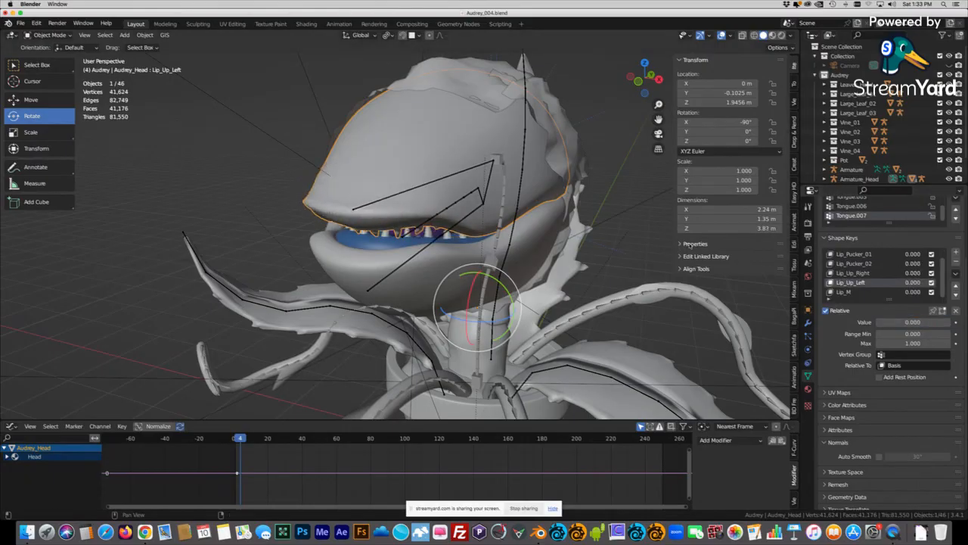
Select the lower jaw bone Jaw.001 and rotate it 24.3° around the X axis to open the plant's mouth.
mouse_move(530, 198)
middle_mouse_down()
mouse_move(508, 192)
mouse_move(520, 193)
middle_mouse_up()
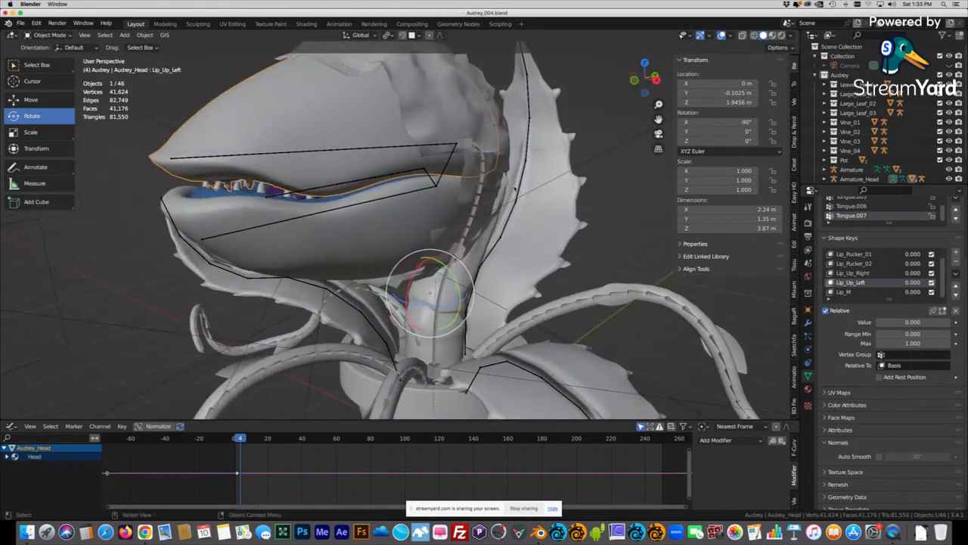
scroll(514, 194, "down", 2)
middle_click_drag(302, 219, 327, 222)
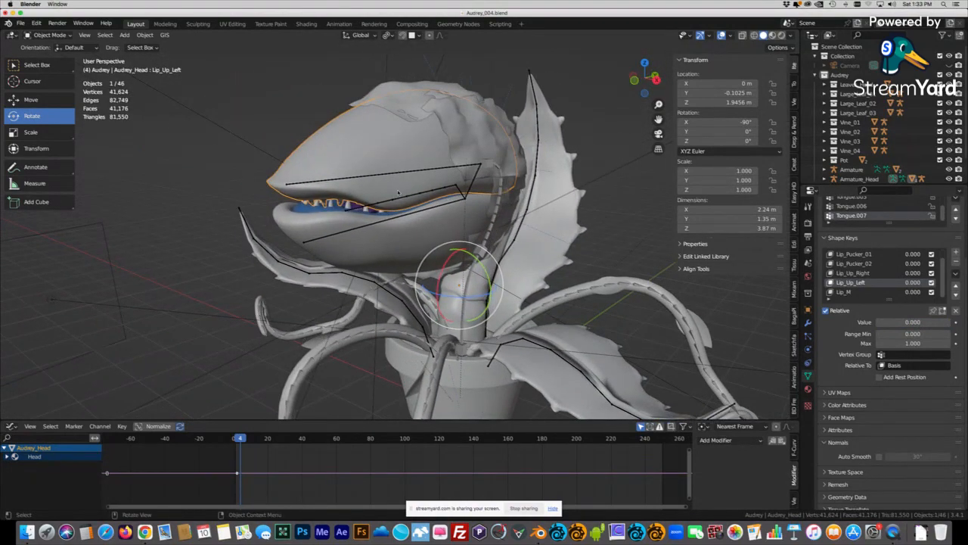
left_click(420, 212)
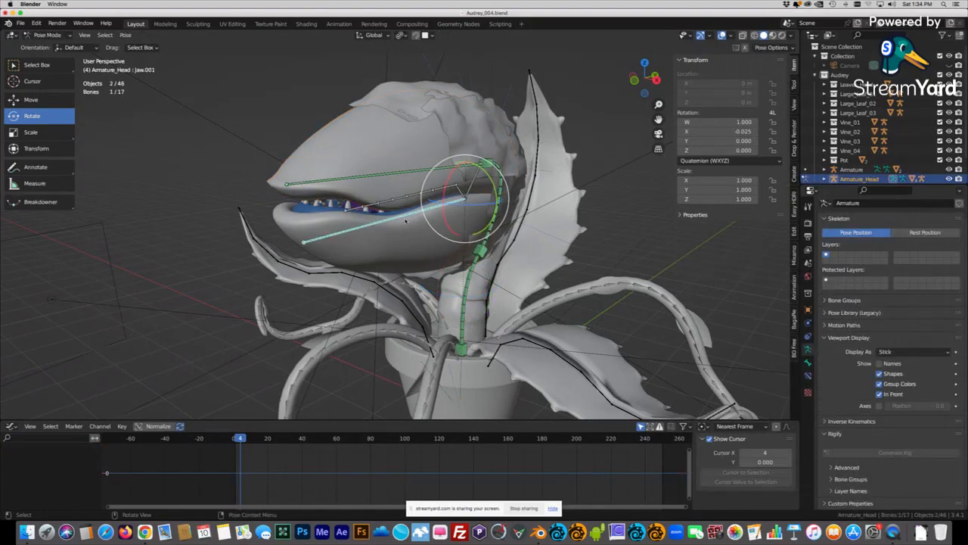
left_click_drag(453, 170, 451, 195)
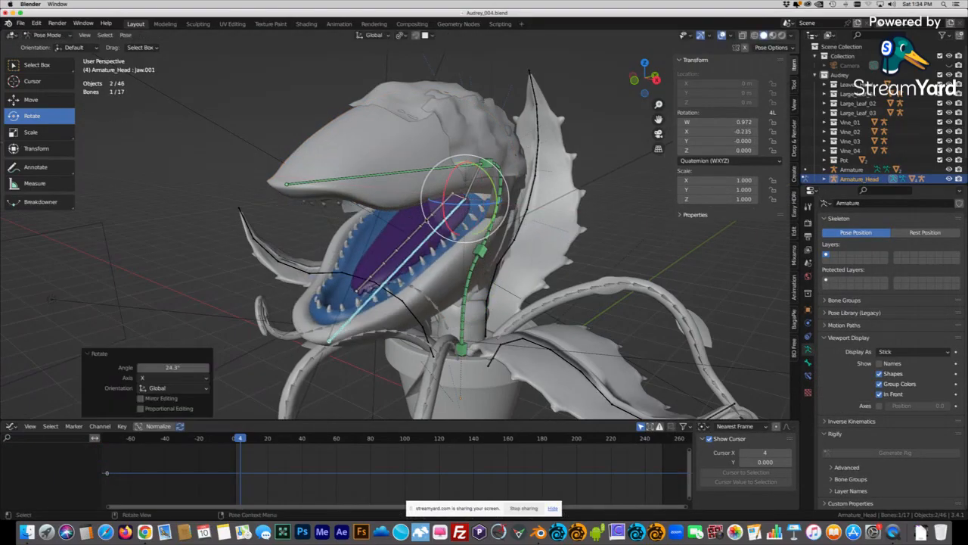
Select the tongue bones from Tongue.003 through the tip bone Tongue.007 inside the open mouth.
left_click(416, 235)
left_click(401, 247, "shift")
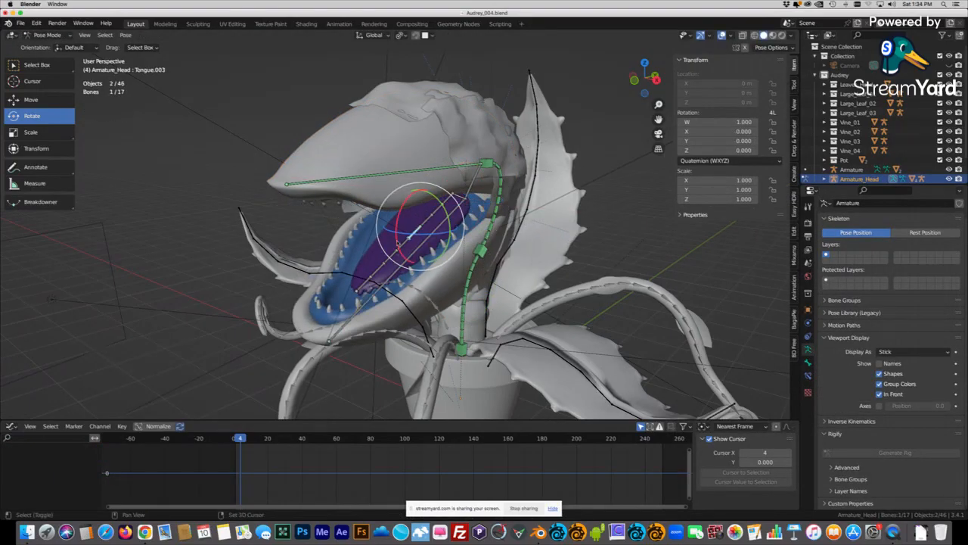
left_click(388, 263, "shift")
left_click(377, 276, "shift")
left_click(368, 285, "shift")
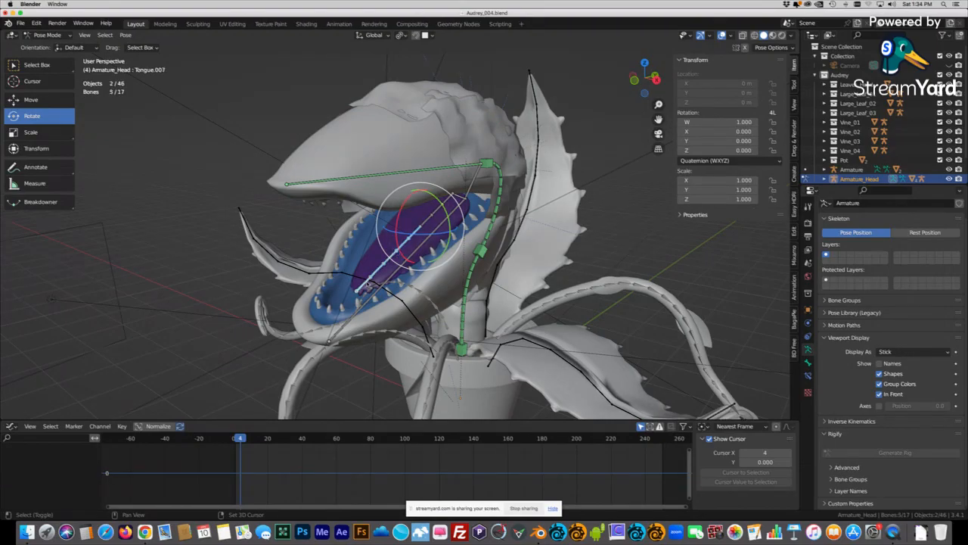
Restart the tongue selection from Tongue.002 and extend it bone by bone to the tongue tip.
left_click(427, 221)
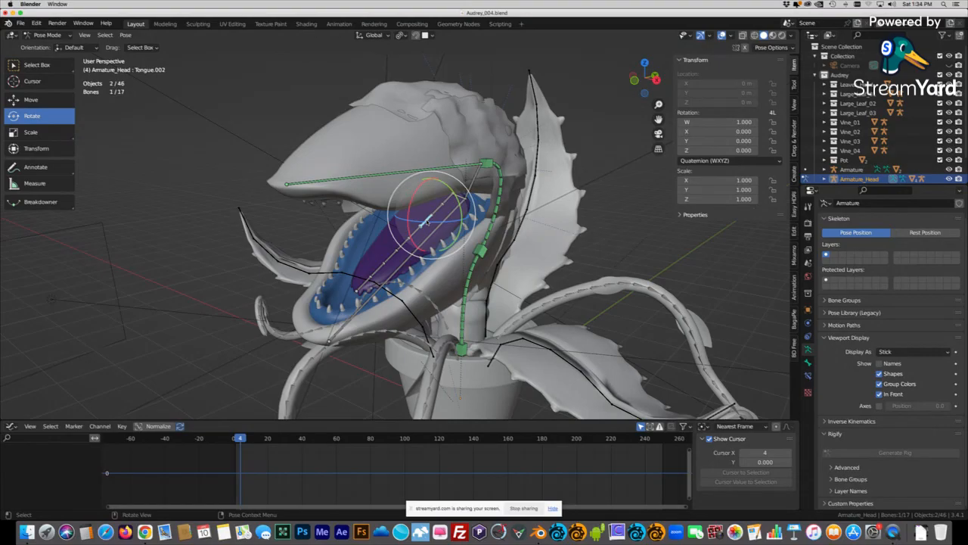
right_click(428, 221)
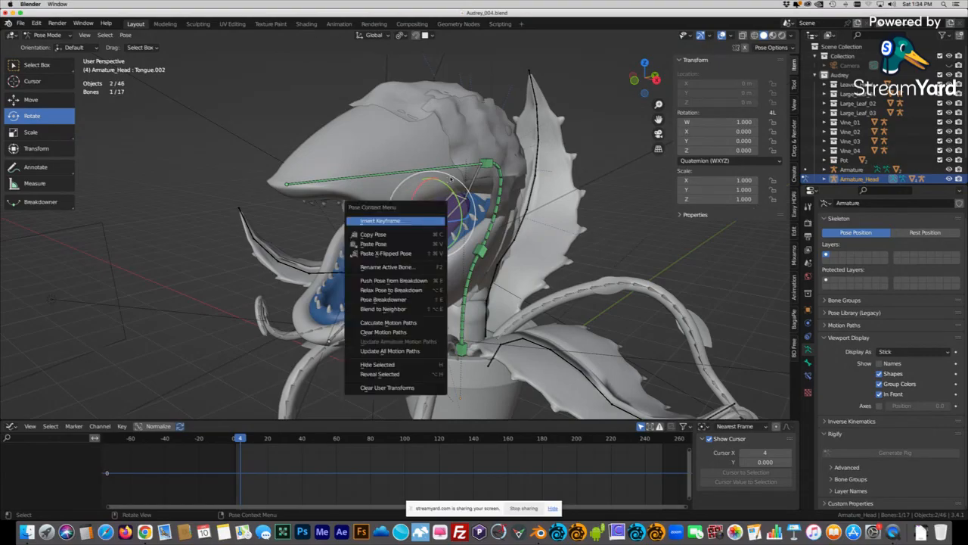
left_click(440, 215)
key("ctrl+z")
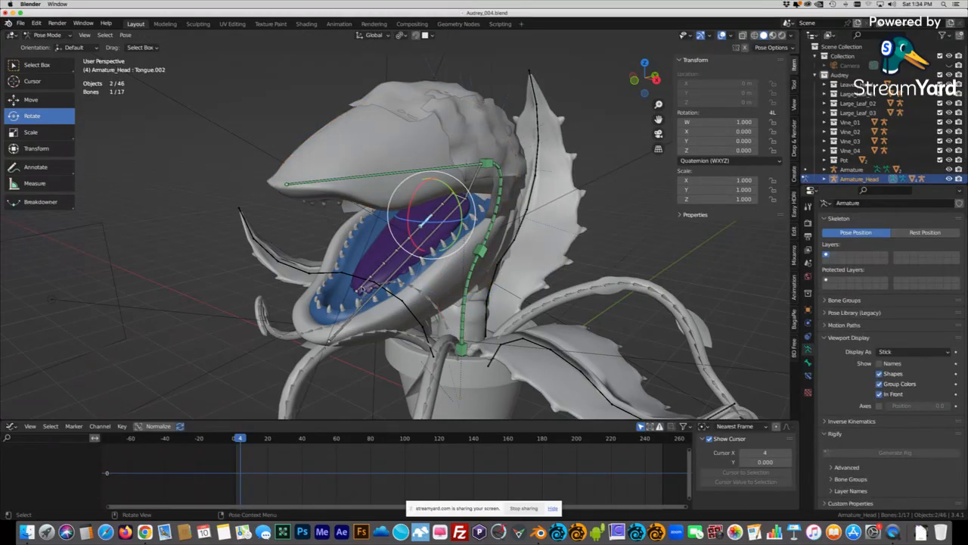
left_click(402, 253, "shift")
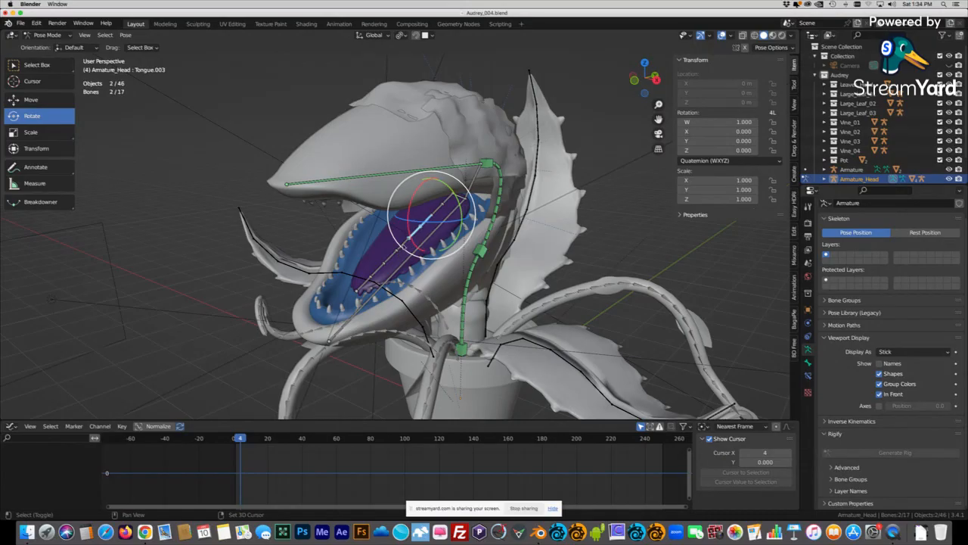
left_click(394, 255, "shift")
left_click(377, 271, "shift")
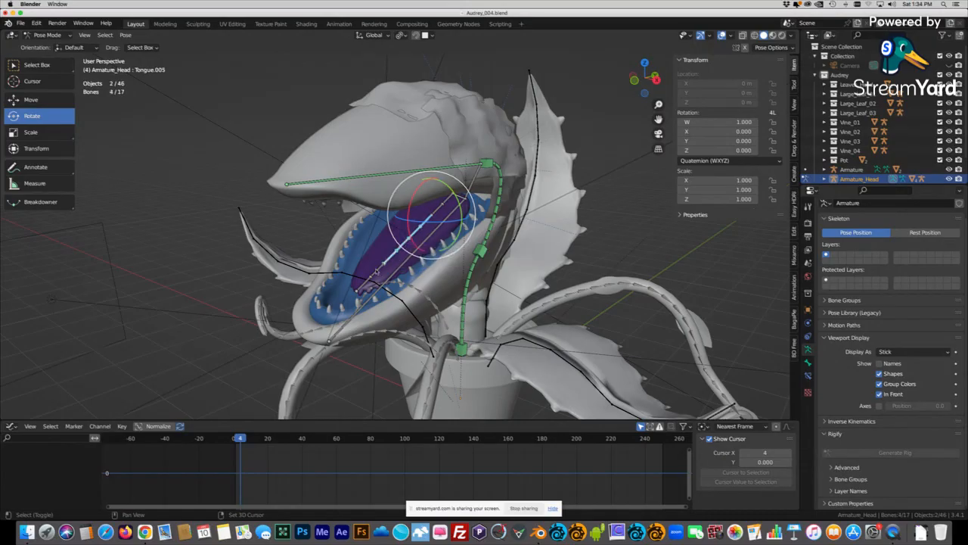
left_click(369, 282, "shift")
left_click(365, 286, "shift")
Reselect the tongue bones Tongue.002 through Tongue.007 and try out curling the tongue upward with a trackball rotation.
left_click(425, 217)
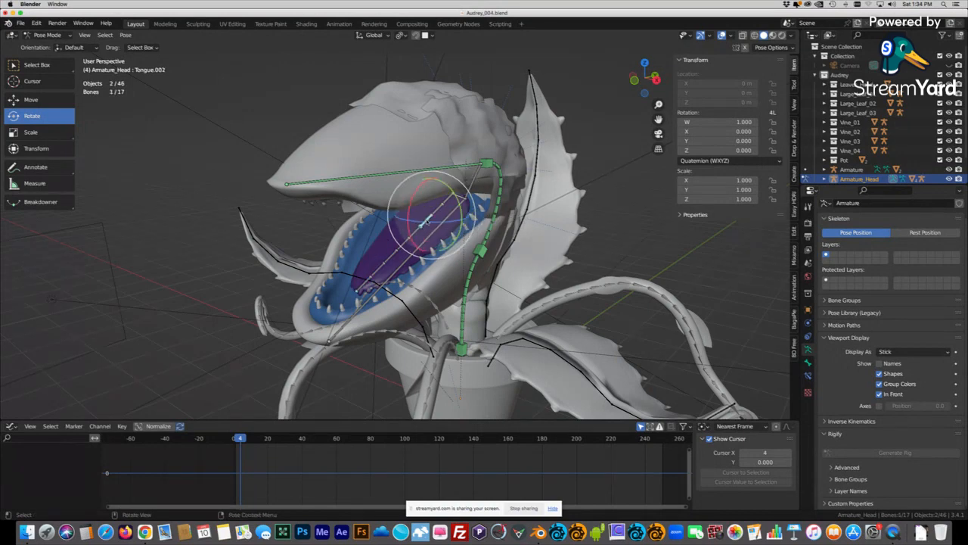
left_click(428, 220)
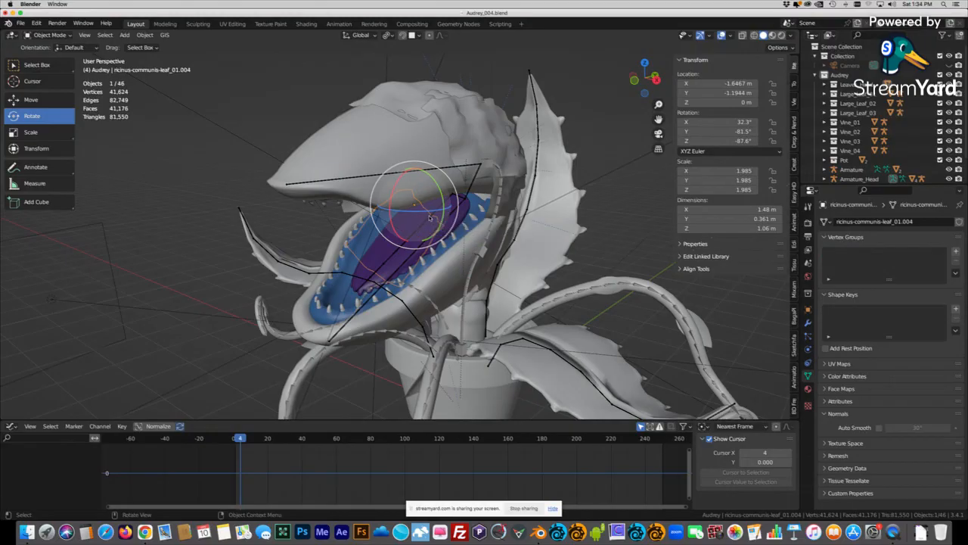
key("ctrl+z")
key("ctrl")
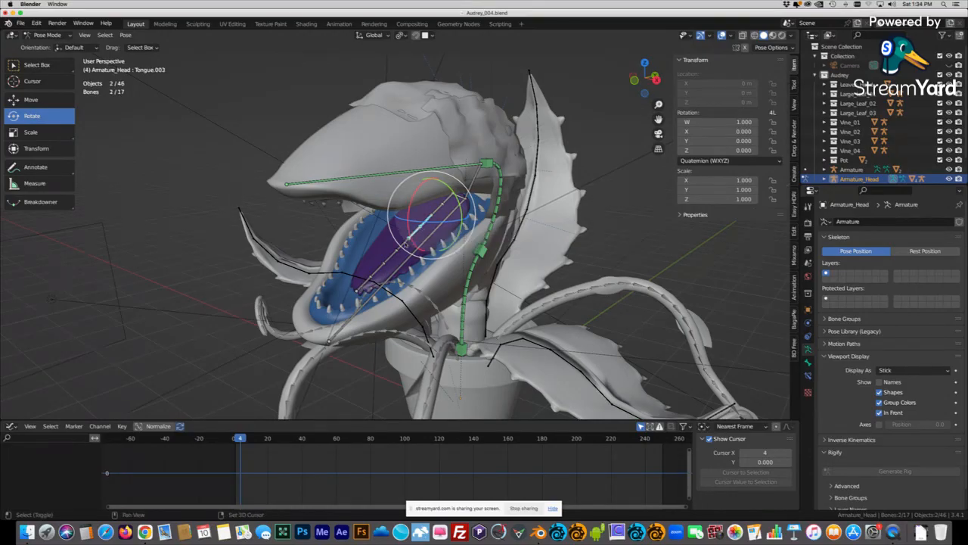
left_click(393, 258, "shift")
left_click(381, 270, "shift")
left_click(367, 284, "shift")
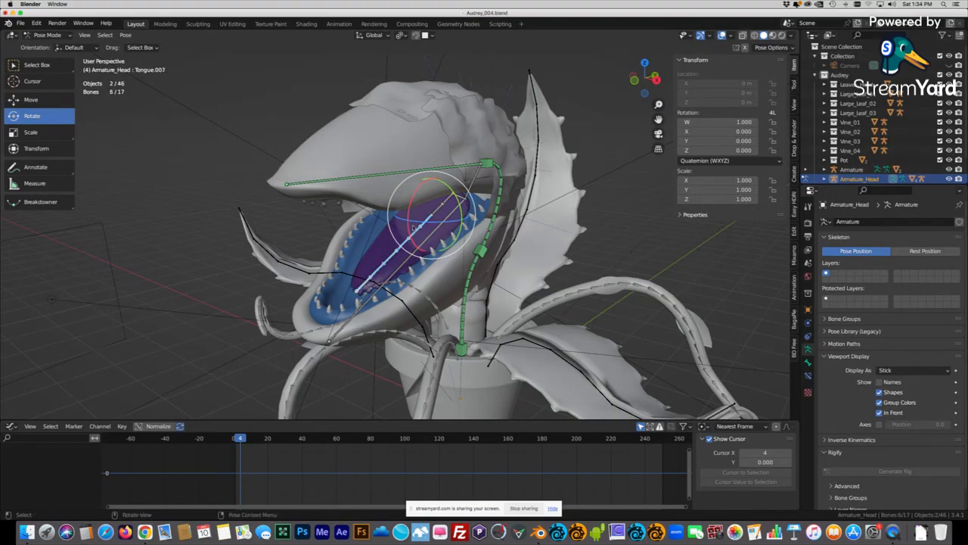
key("r")
key("r")
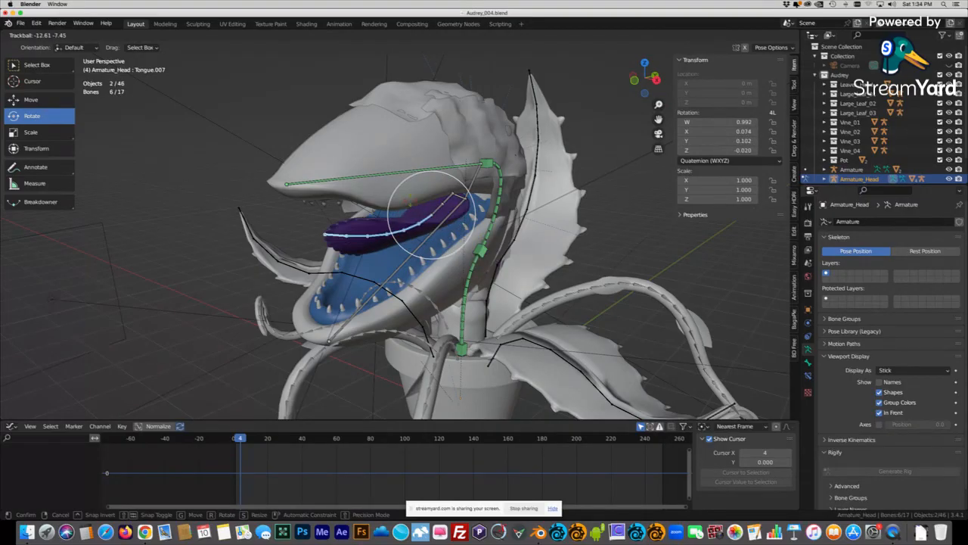
key("Escape")
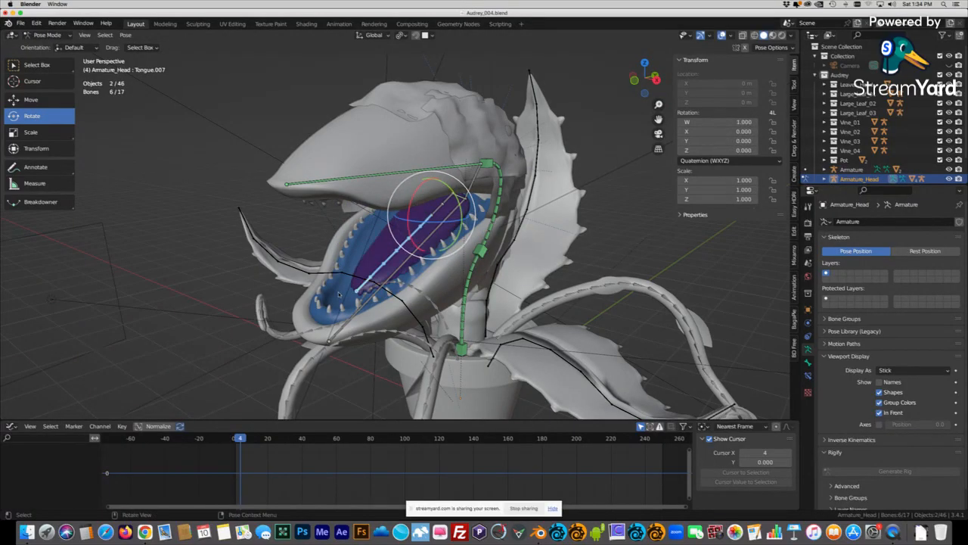
Select the lower jaw bone Jaw.001 and clear its rotation to close the mouth.
left_click(401, 265)
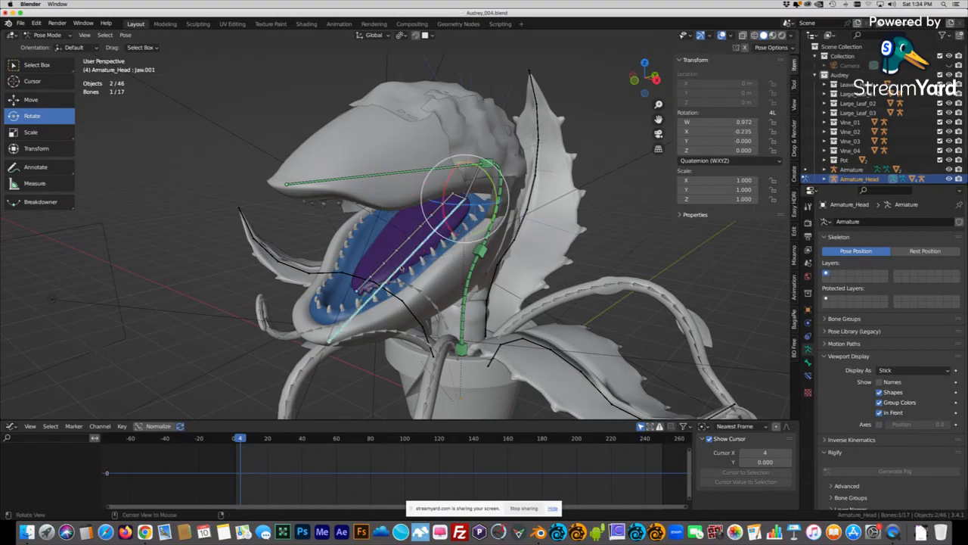
key("alt+r")
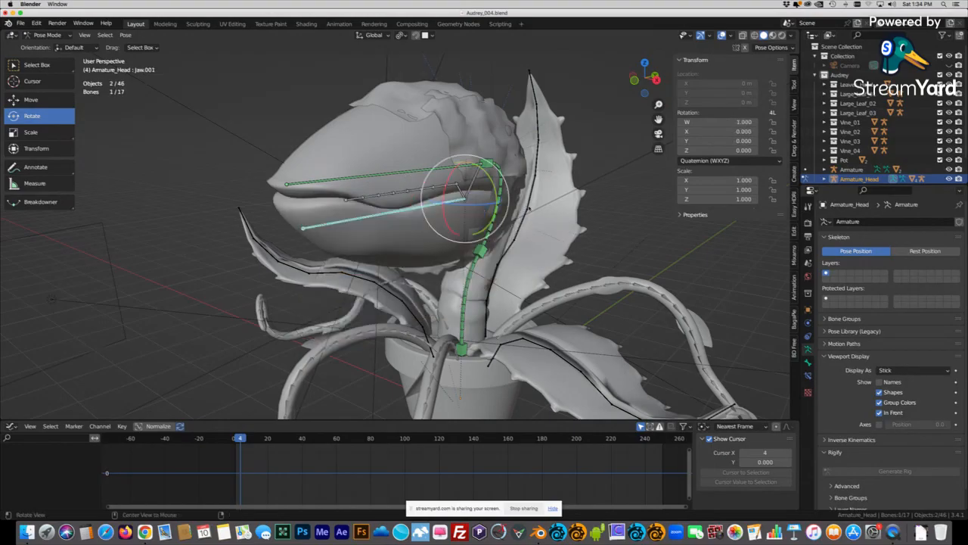
middle_click_drag(509, 245, 485, 248)
Try out a trackball rotation on the neck's middle control bone, ctrl_Bone.001.
left_click(474, 255)
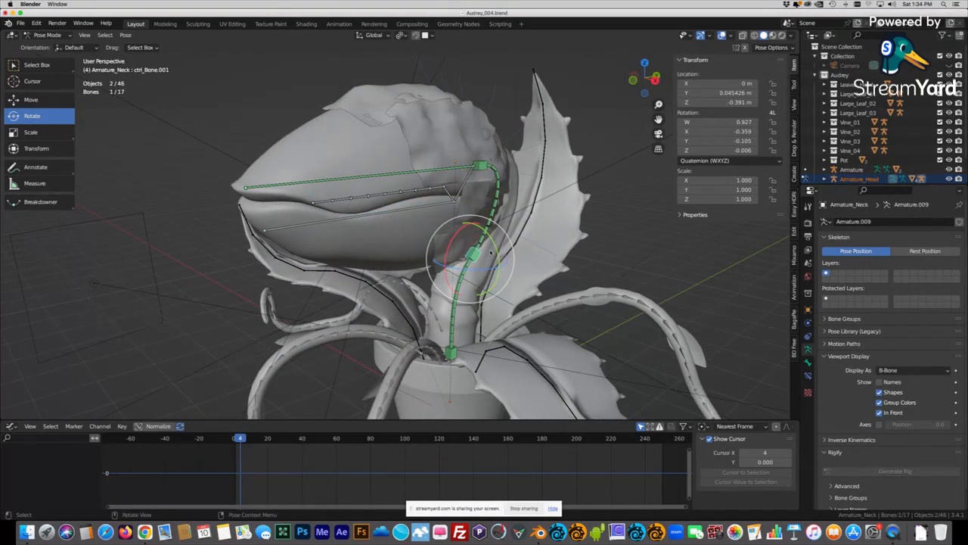
key("r")
key("r")
left_click(474, 195)
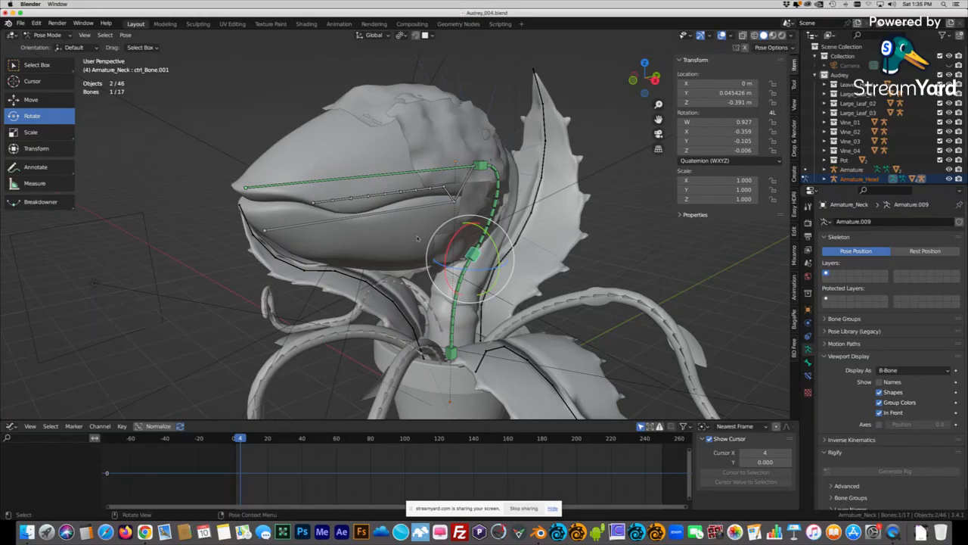
Turn the plant's head with a trackball rotation of -1.72° and -18.9° on the Head_ROTATE control bone.
left_click(480, 165)
key("r")
key("r")
mouse_move(479, 135)
left_mouse_down()
mouse_move(474, 163)
mouse_move(472, 128)
mouse_move(467, 137)
left_mouse_up()
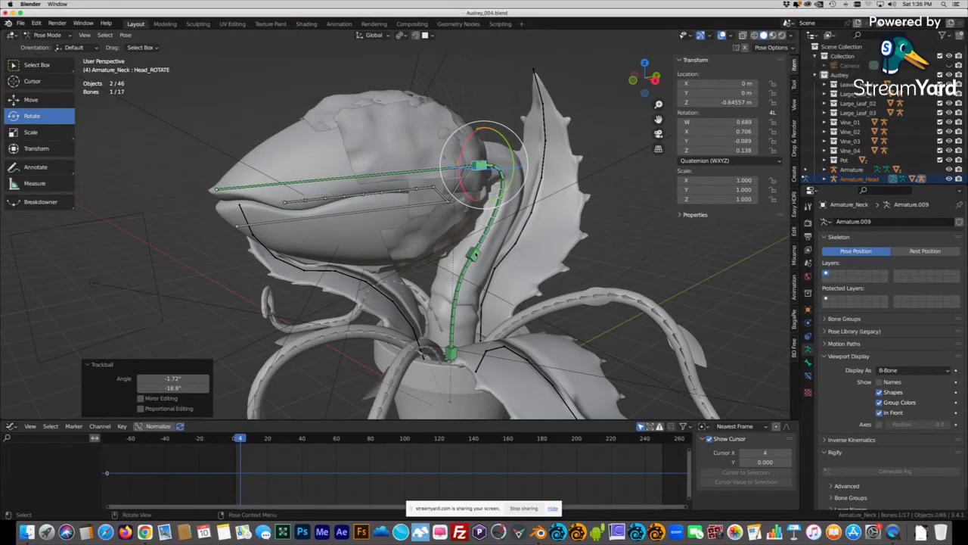
Try to rotate the upper neck bone, Bone.001.
left_click(473, 255)
key("r")
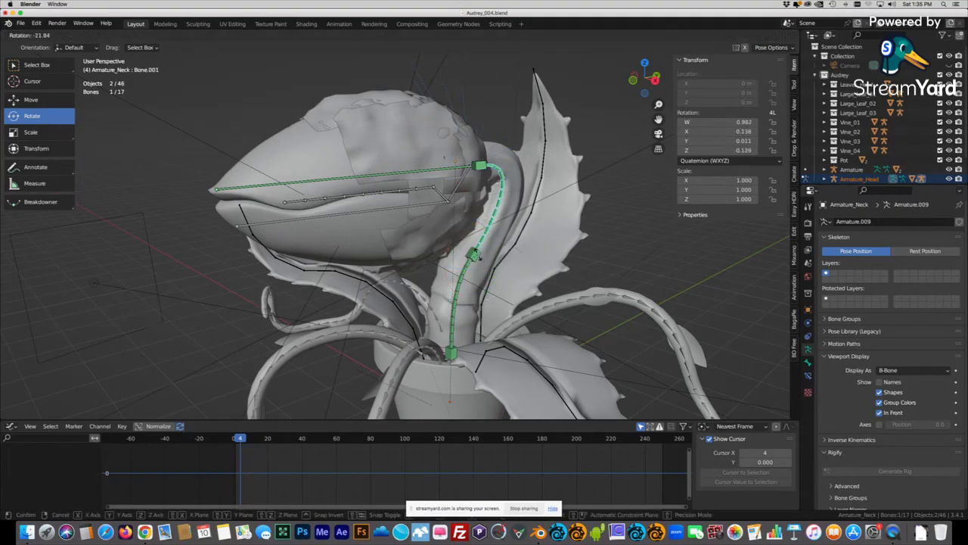
left_click(478, 257)
Try out bending the neck by moving its middle control bone, ctrl_Bone.001, freely and with the Move tool.
left_click(477, 256)
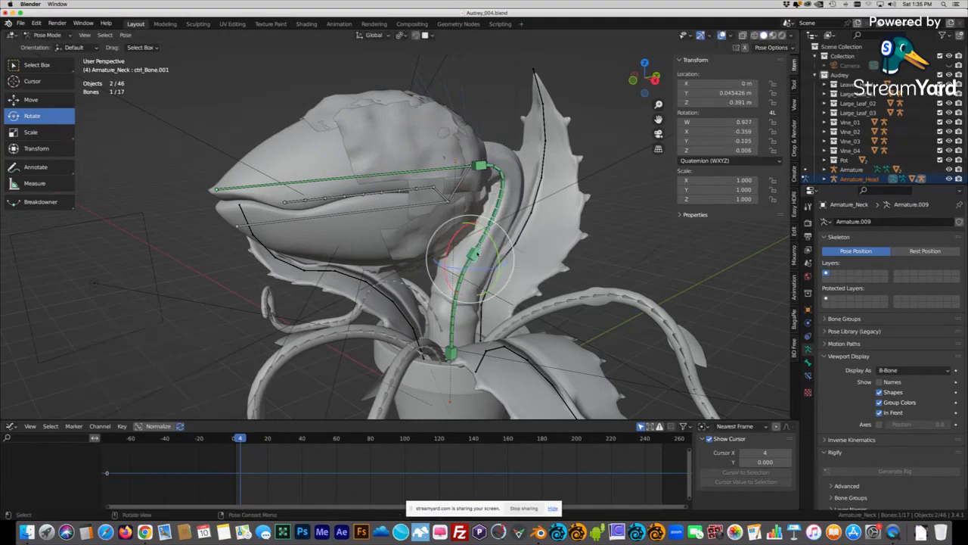
key("g")
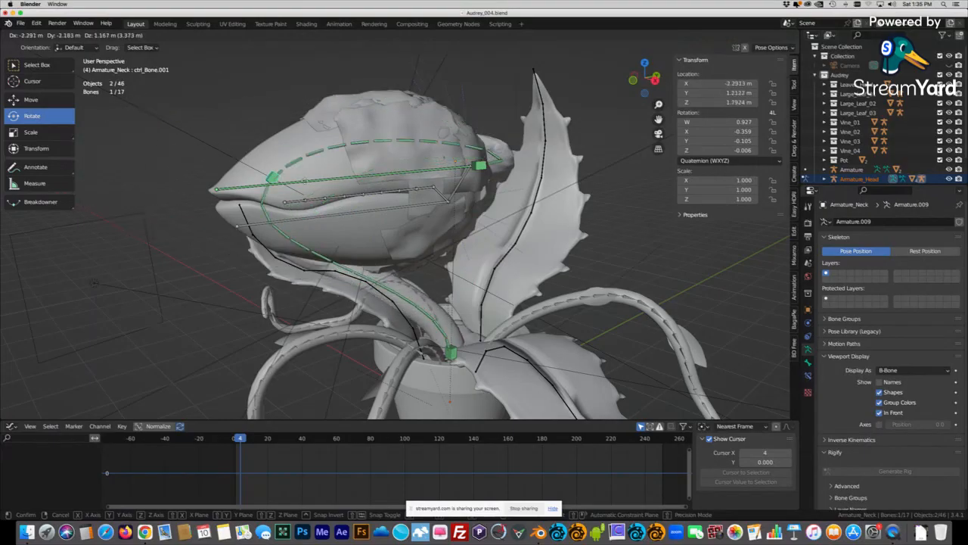
key("Escape")
left_click(50, 100)
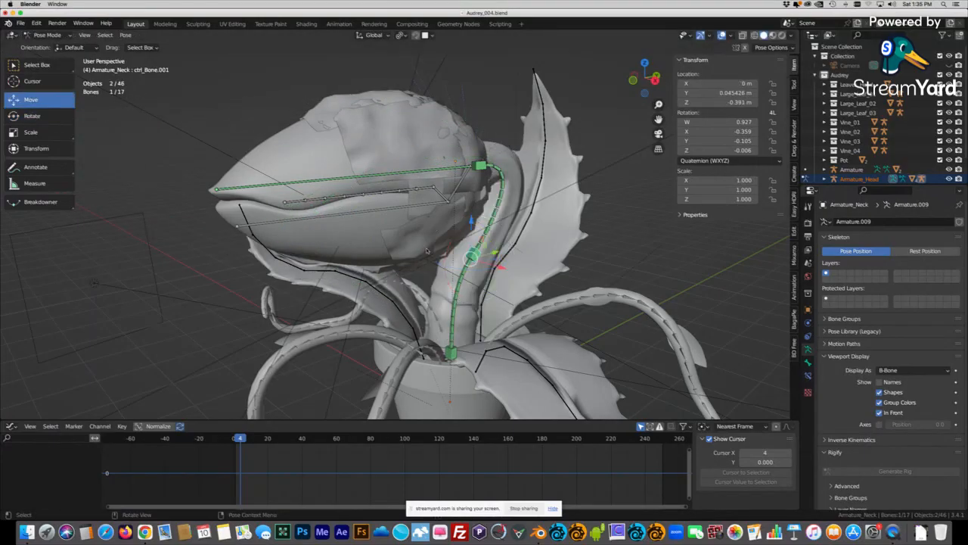
left_click_drag(469, 258, 530, 258)
key("super+z")
Select the front vine's armature, Armature_Vine, and try out rotating it as a whole object.
middle_click_drag(489, 212, 489, 246)
middle_click_drag(427, 257, 426, 237, "shift")
scroll(426, 224, "down", 1)
left_click(424, 221)
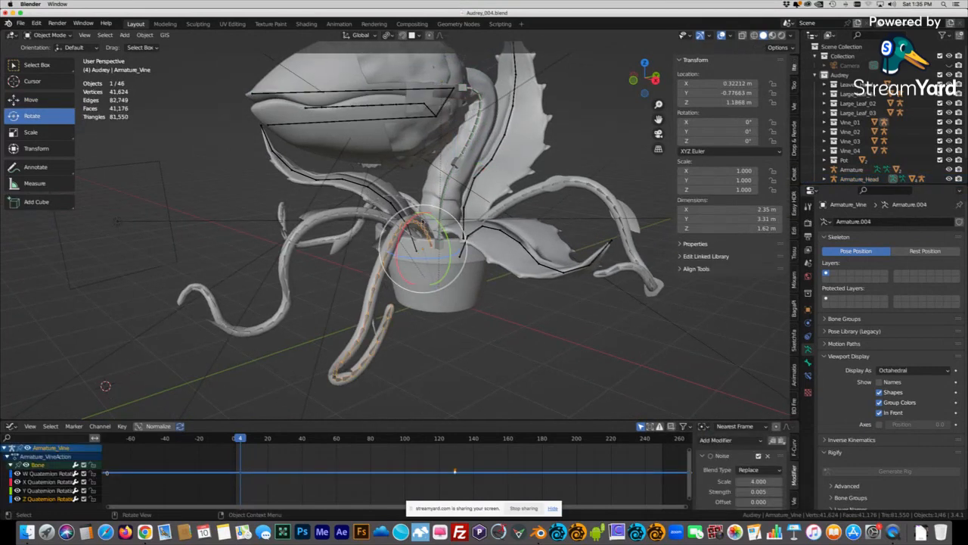
left_click_drag(393, 218, 381, 243)
key("ctrl+z")
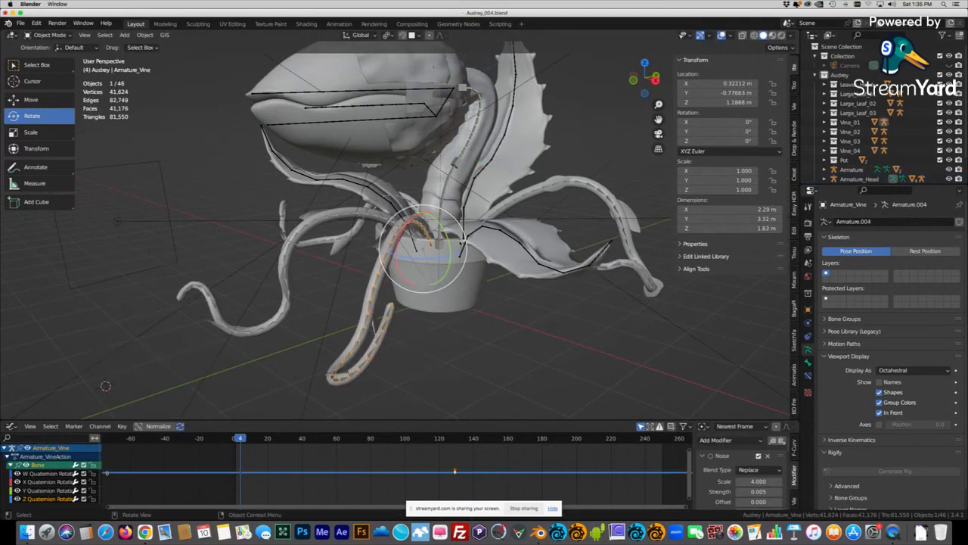
Select the neighbouring vine's armature, Armature_Vine.001, and switch it to Pose Mode.
middle_click_drag(413, 271, 363, 273)
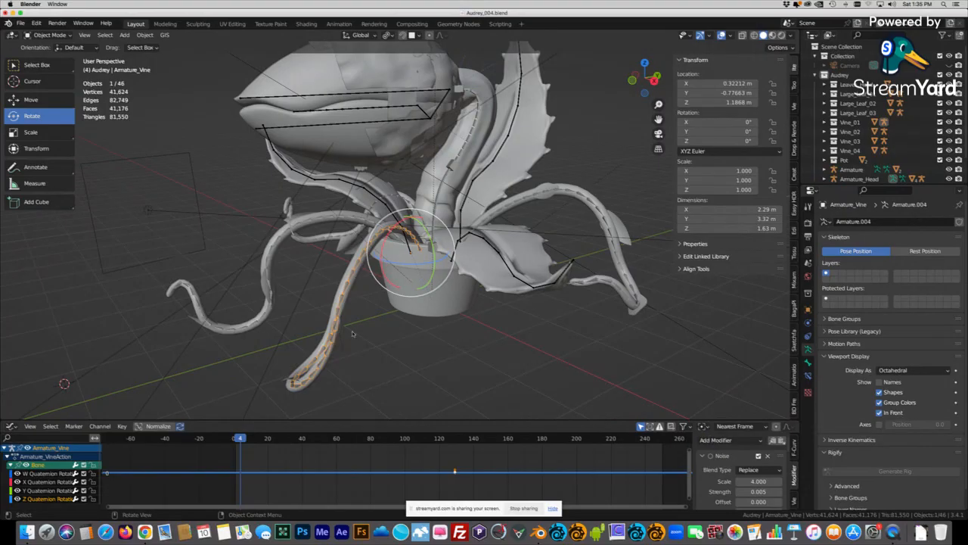
middle_click_drag(399, 230, 351, 237)
left_click(383, 216)
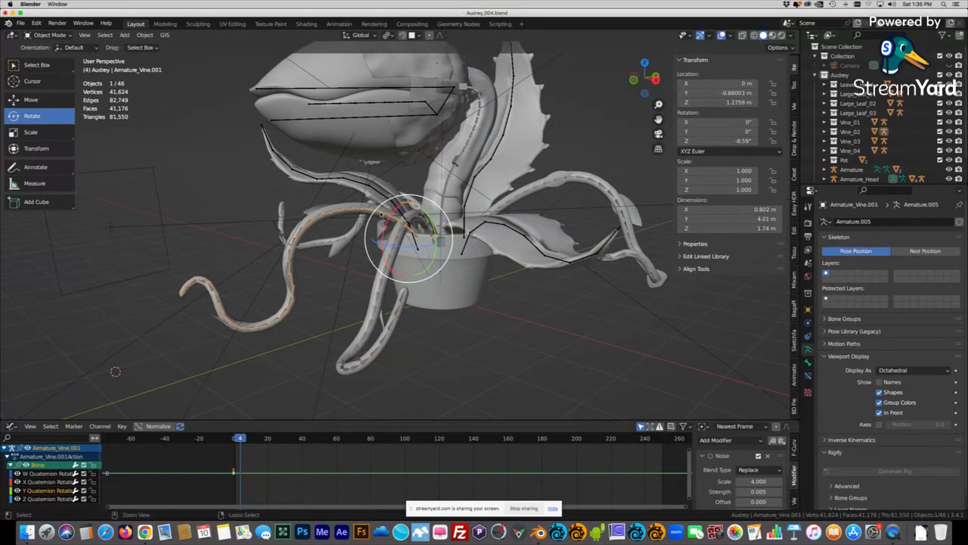
key("ctrl+Tab")
scroll(373, 215, "up", 2)
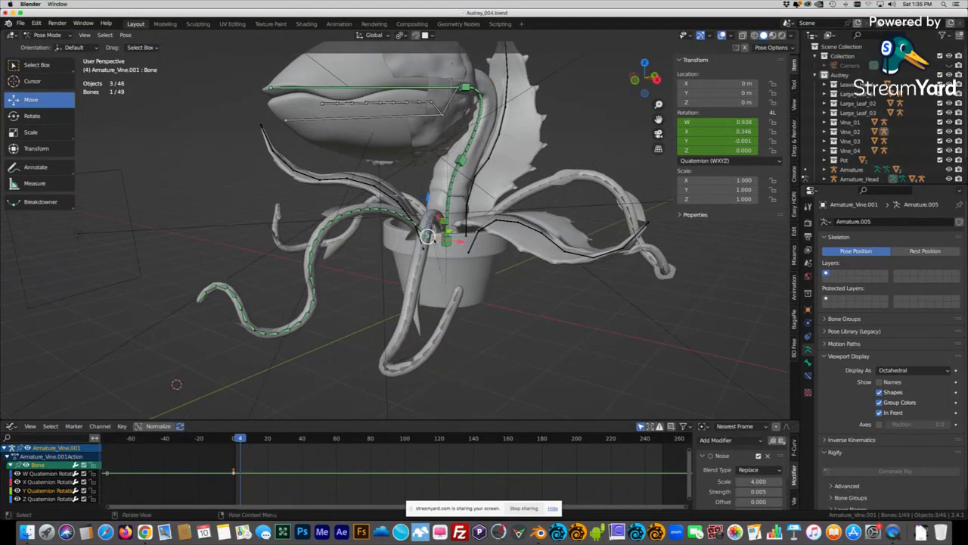
Select individual bones along the base of the Armature_Vine.001 vine to examine its bone chain.
left_click(426, 230)
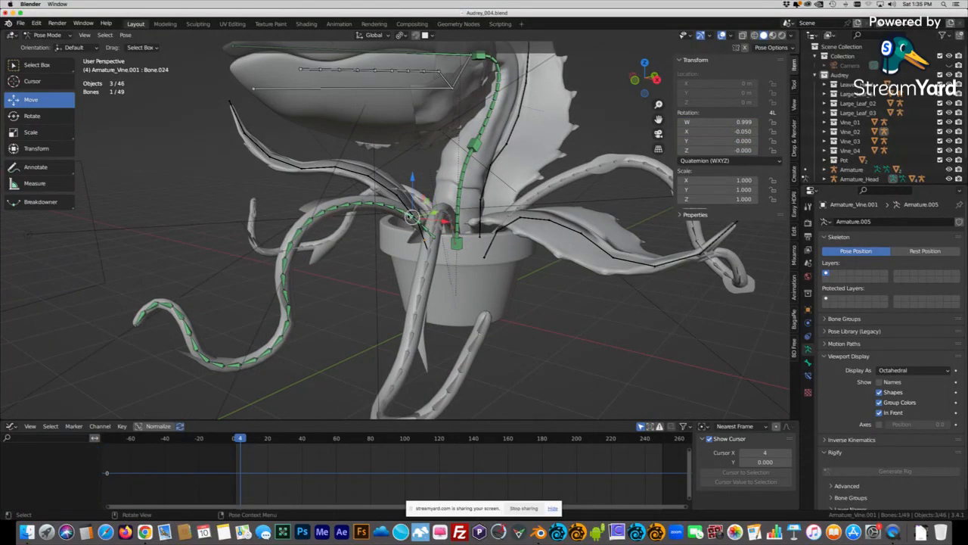
left_click(405, 212)
left_click(393, 207)
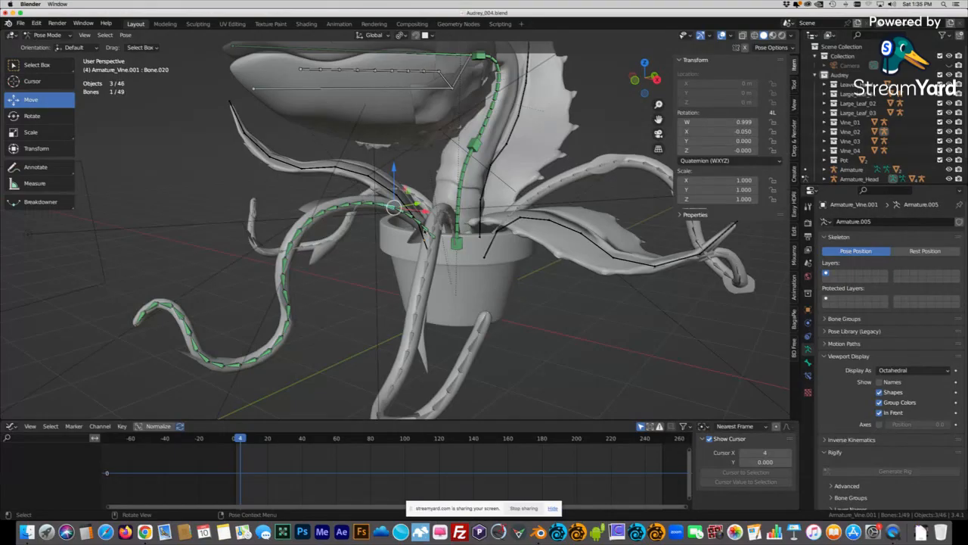
left_click(427, 231)
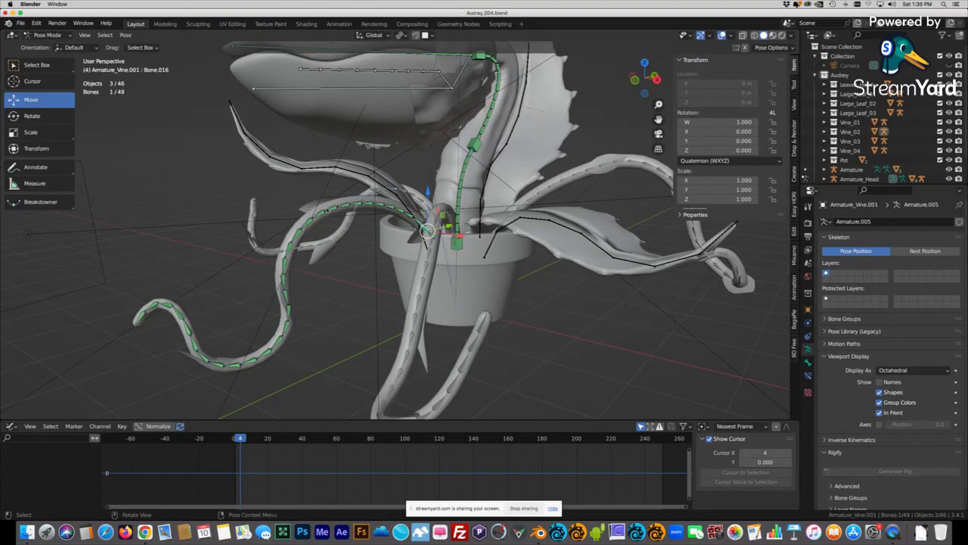
left_click(431, 234)
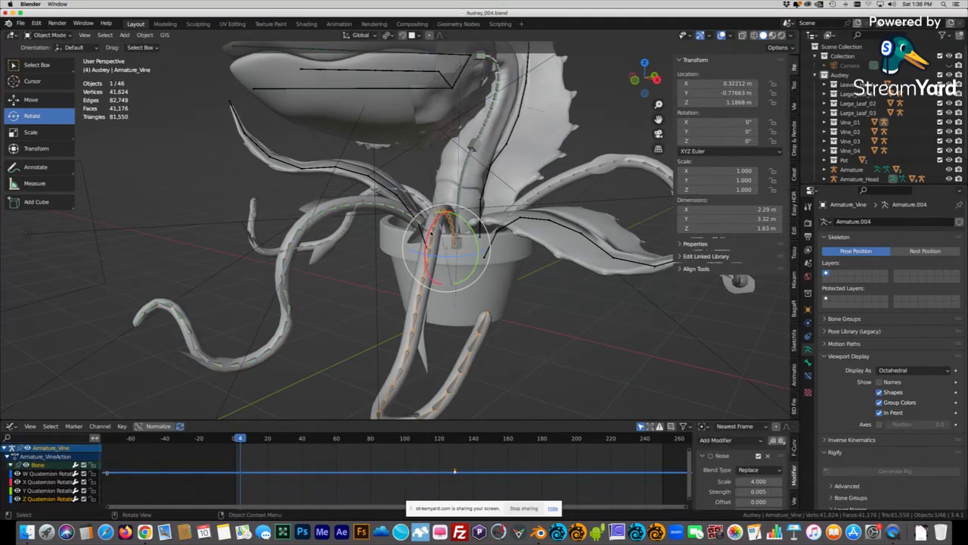
left_click(403, 209)
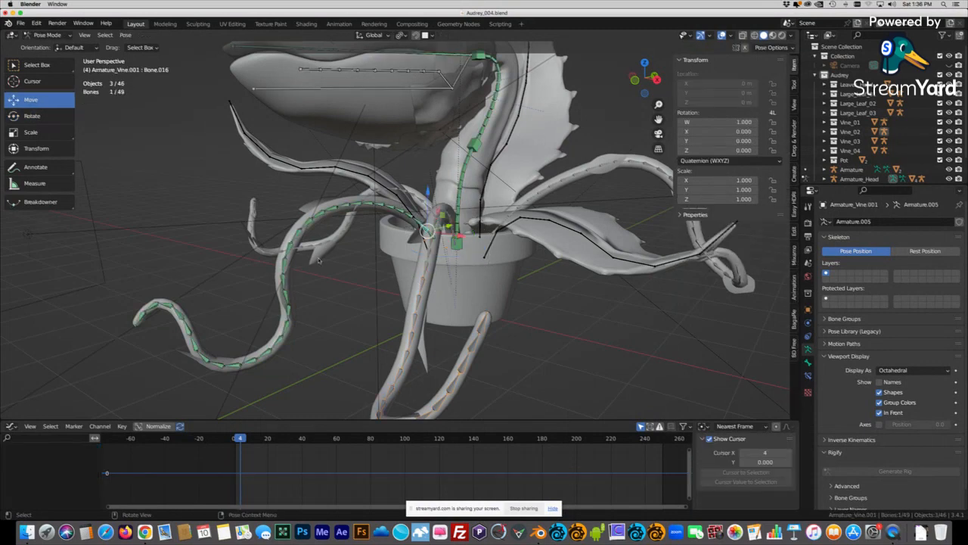
Scrub the animation back and forth to examine the vines' motion, stopping at frame 51.
left_click_drag(242, 442, 306, 434)
scroll(369, 297, "down", 1)
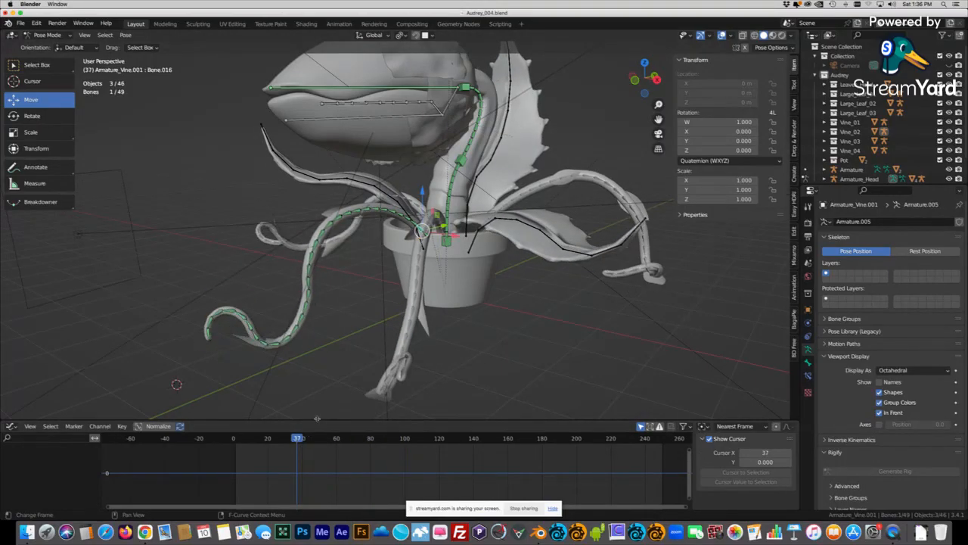
left_click(321, 440)
left_click_drag(321, 440, 239, 440)
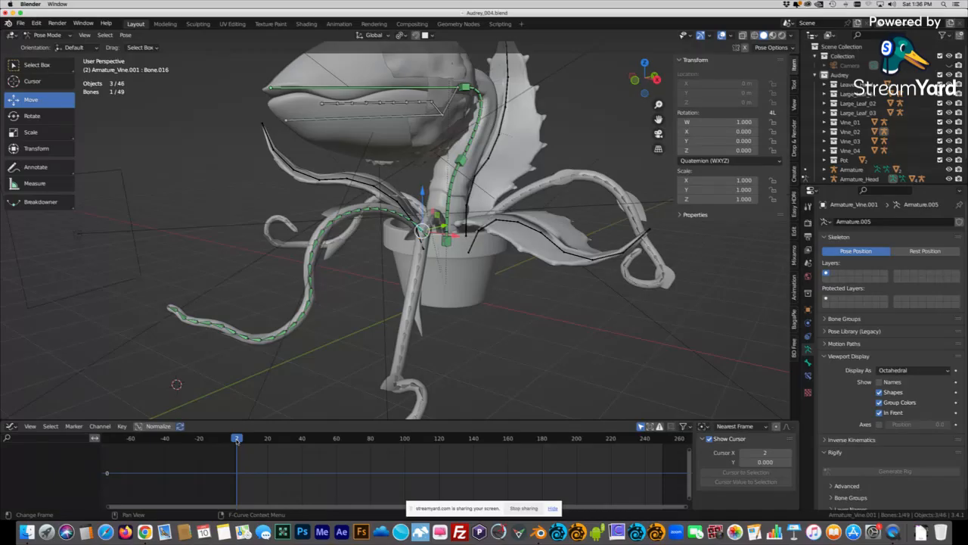
left_click_drag(247, 439, 348, 455)
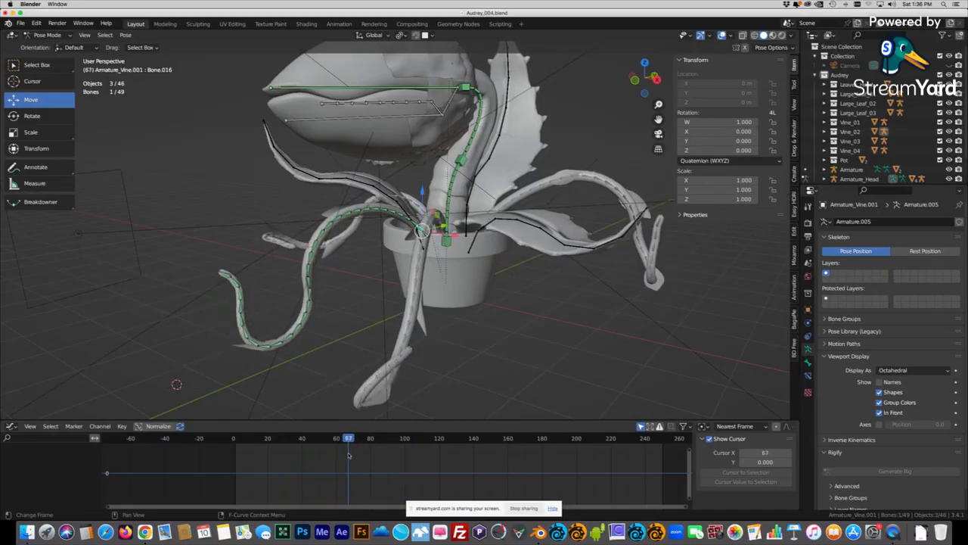
left_click_drag(348, 441, 321, 440)
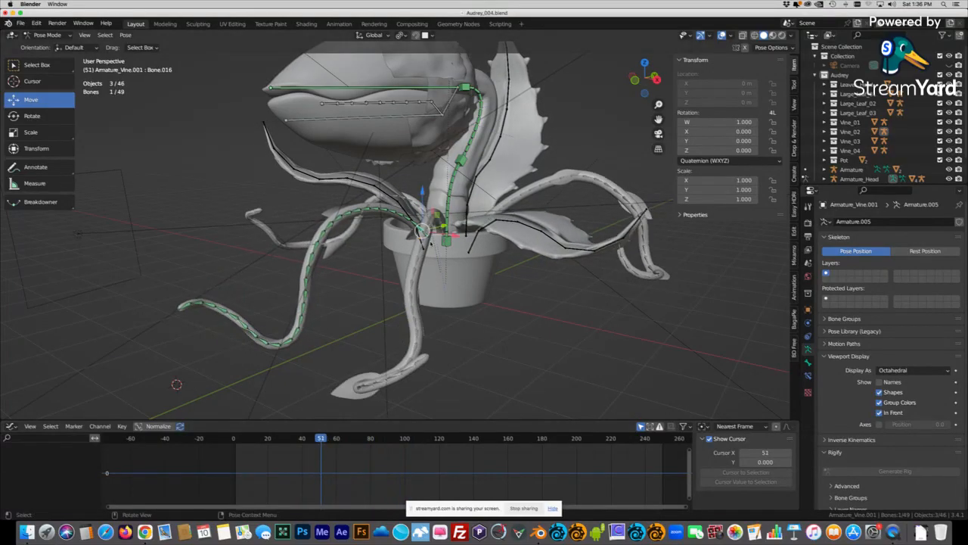
Select the vine's root bone, Bone, and examine its quaternion rotation curves and Noise modifier.
left_click(427, 236)
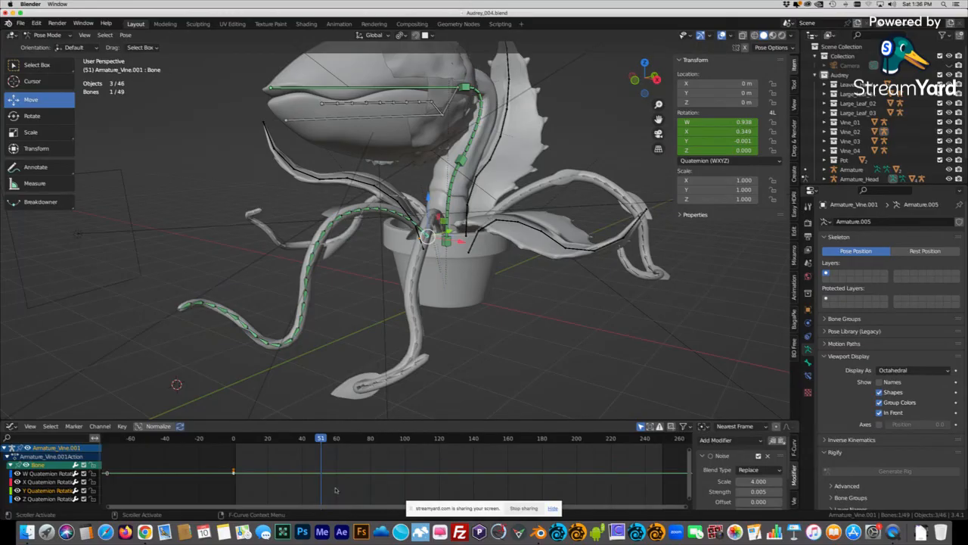
scroll(39, 477, "down", 1)
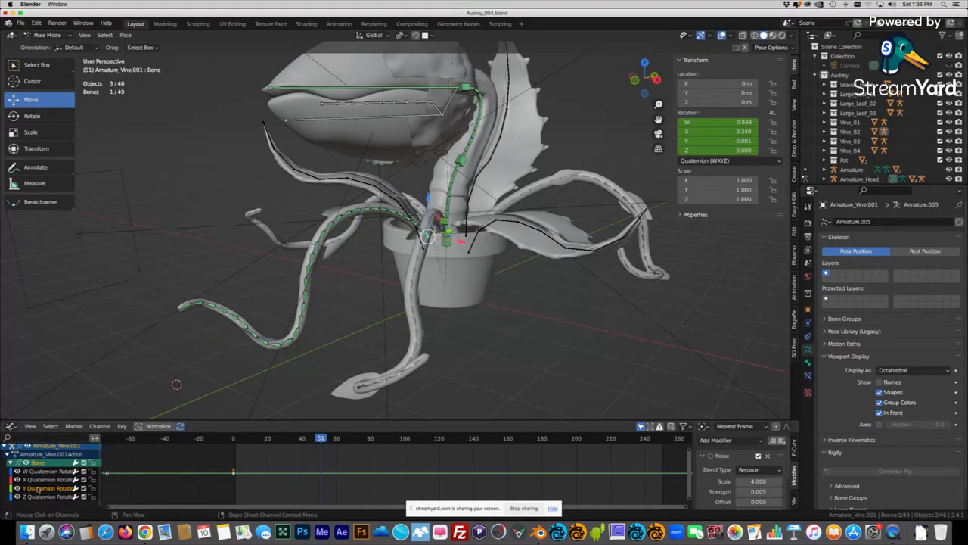
left_click(37, 488)
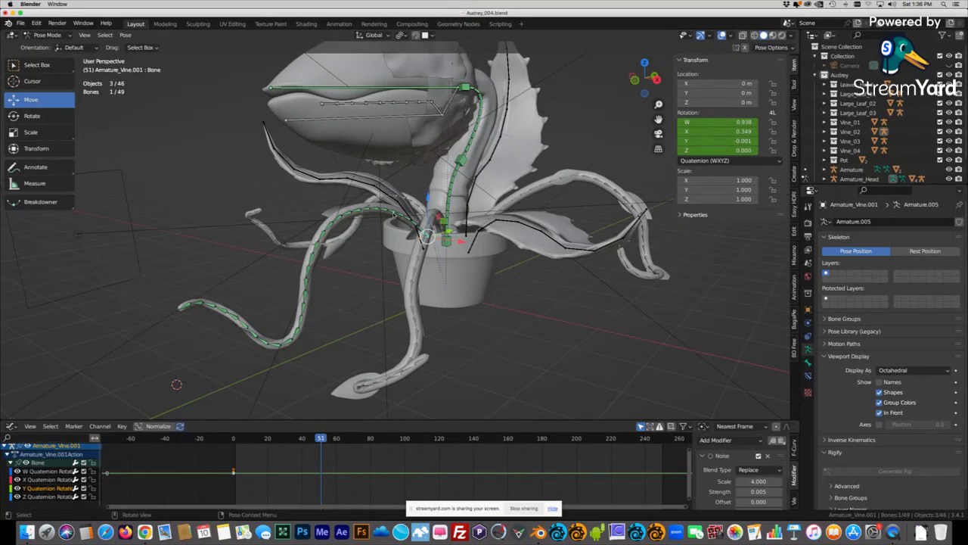
Examine the Damped Track constraints on successive vine bones, from Bone.020 through Bone.012, Bone.028 and Bone.018 to Bone.026.
left_click(396, 213)
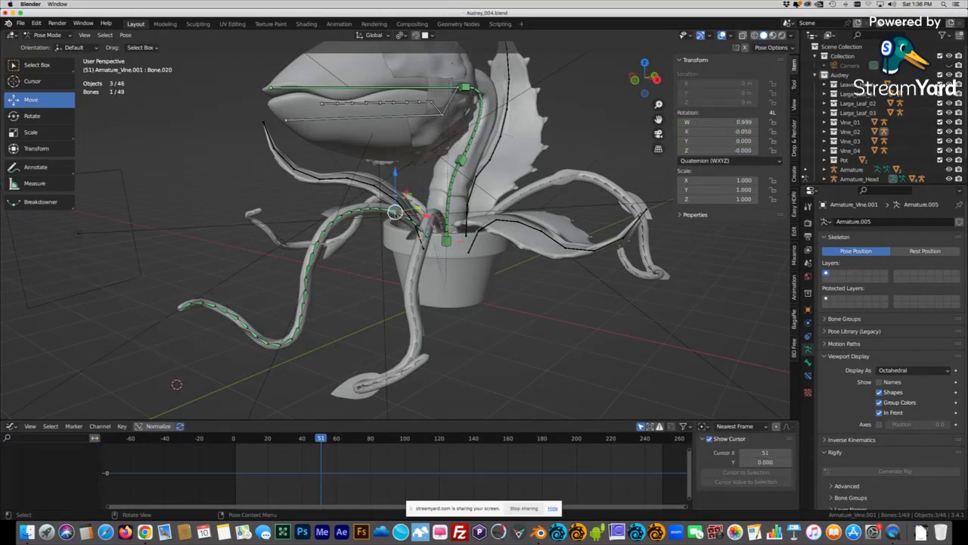
left_click(807, 365)
left_click(807, 375)
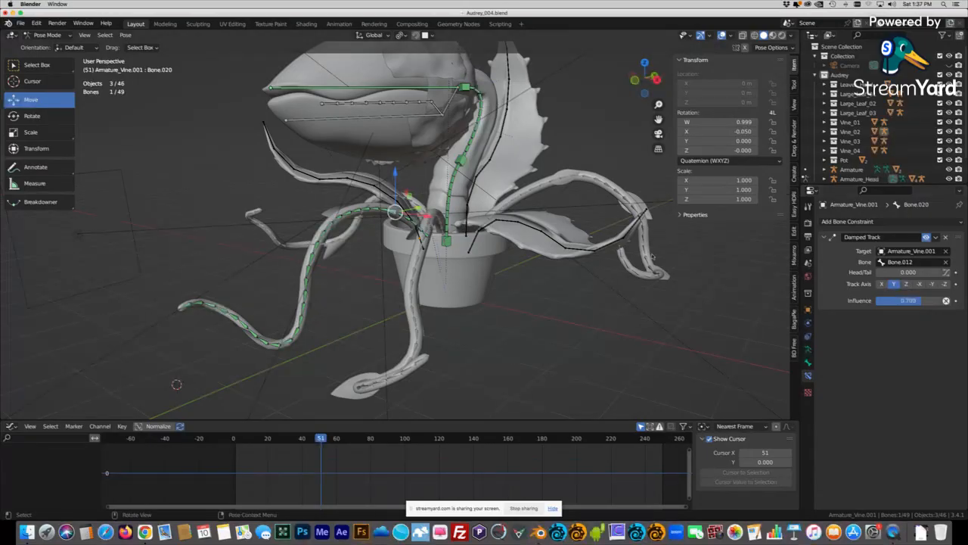
left_click(386, 209)
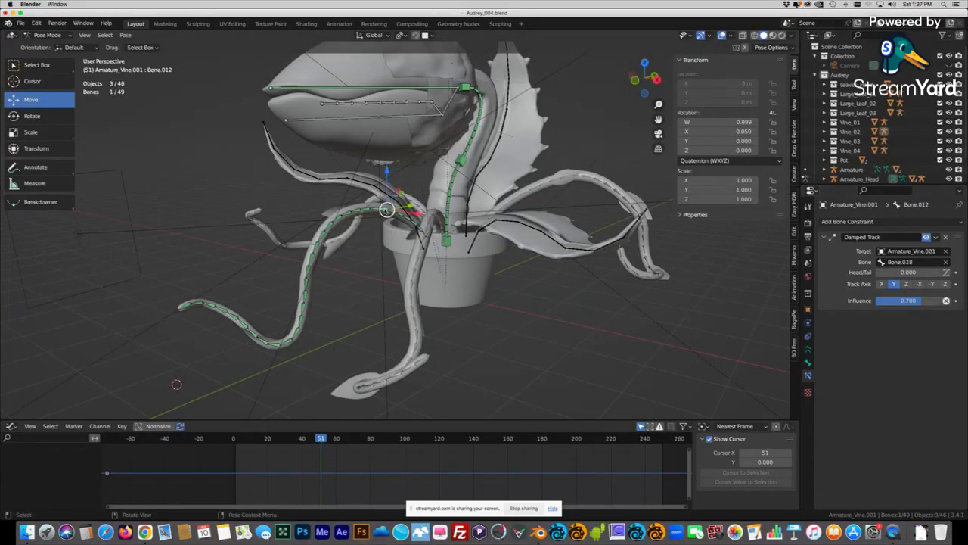
left_click(377, 209)
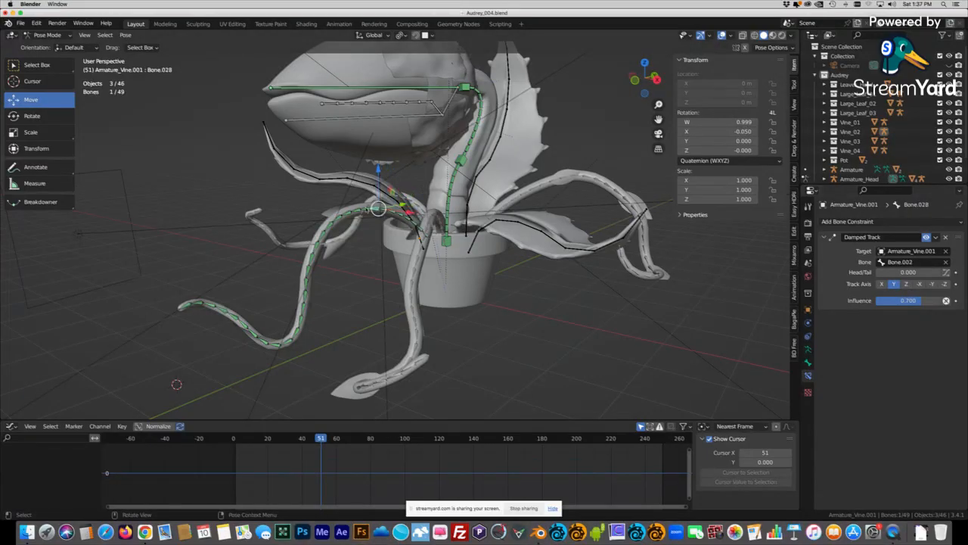
left_click(360, 209)
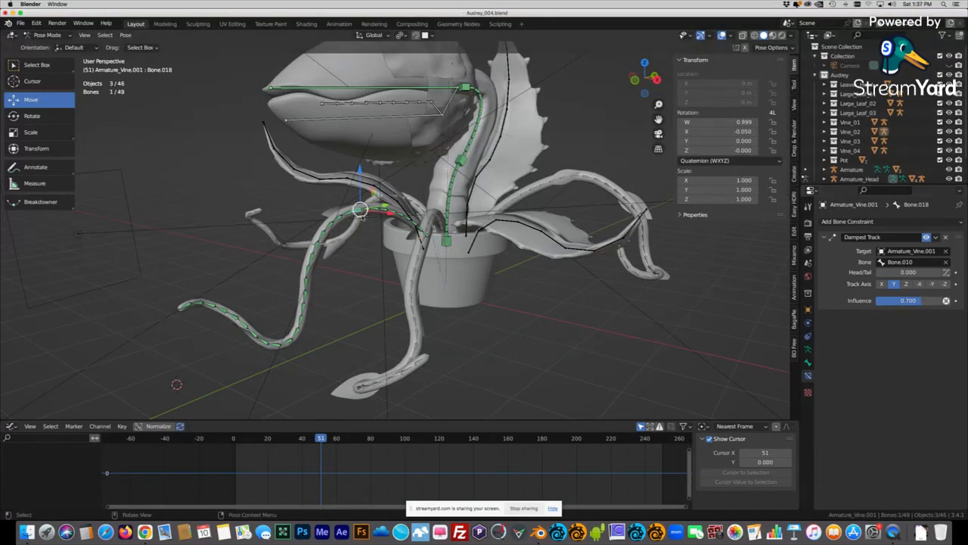
left_click(342, 220)
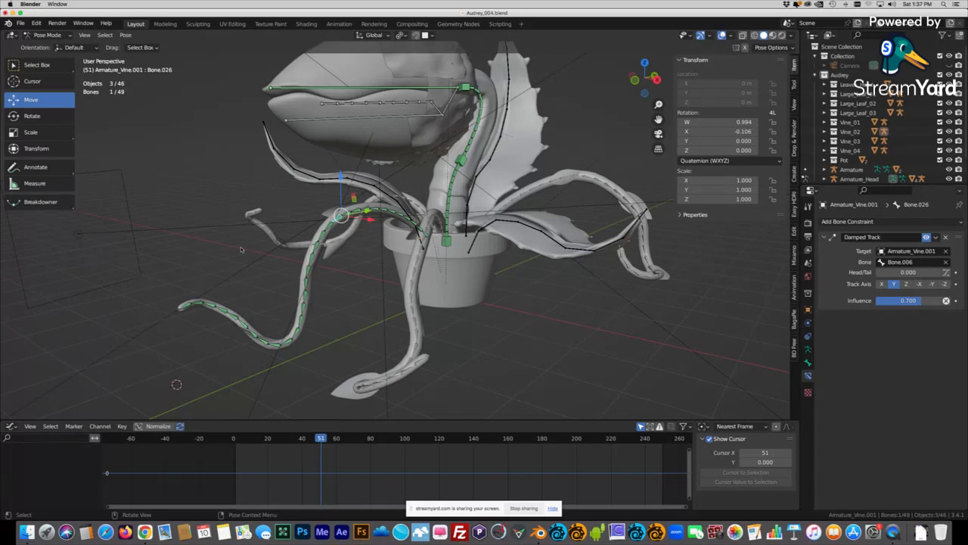
Scrub through the animation again to examine how the constrained vine bones follow each other, stopping at frame 40.
left_click_drag(336, 440, 294, 442)
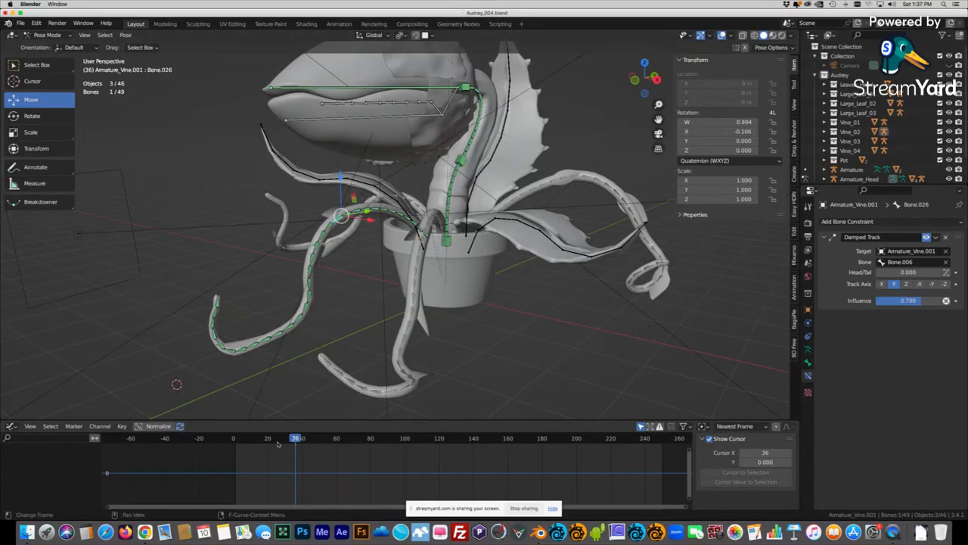
left_click_drag(310, 438, 290, 438)
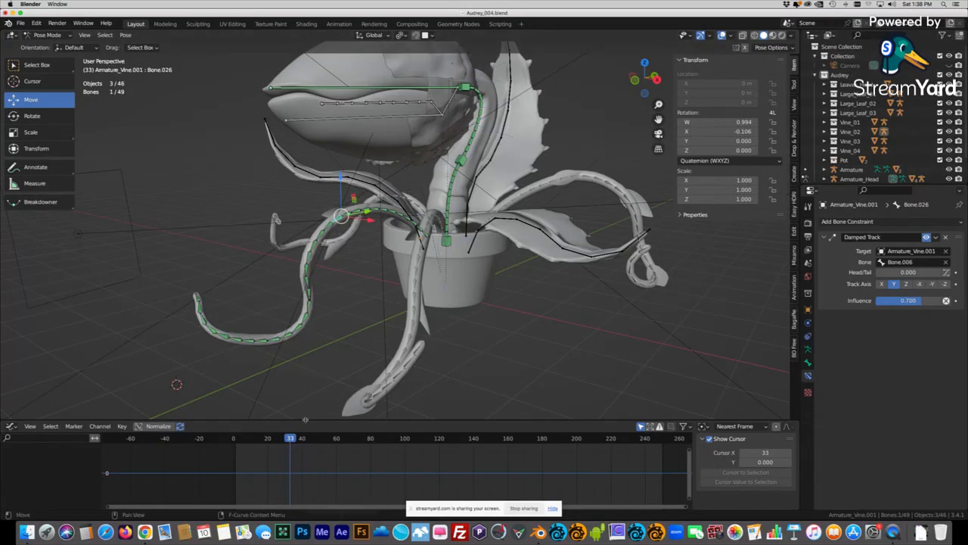
left_click_drag(295, 439, 302, 459)
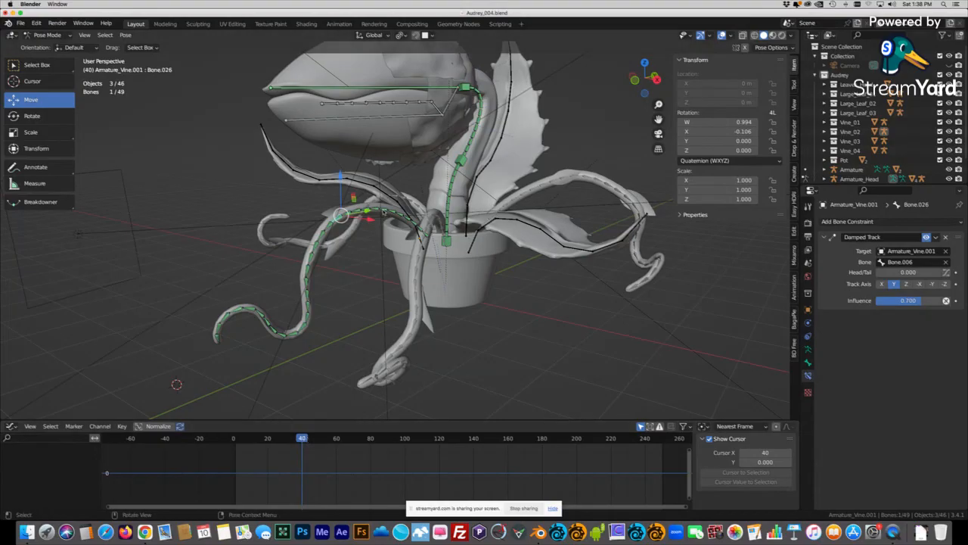
Select all pose bones and locate the Bake Action command, then leave it unused and deselect the bones.
key("a")
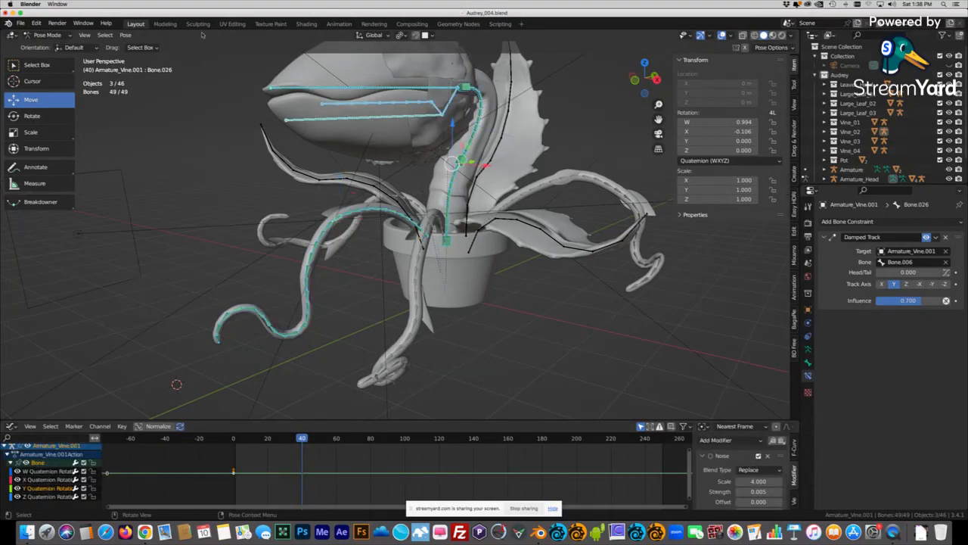
left_click(125, 35)
mouse_move(145, 89)
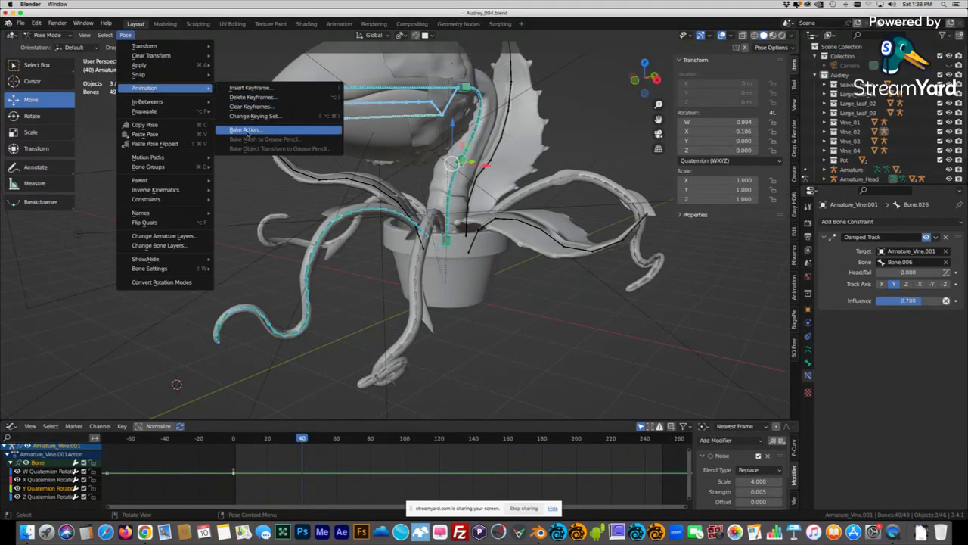
left_click(570, 118)
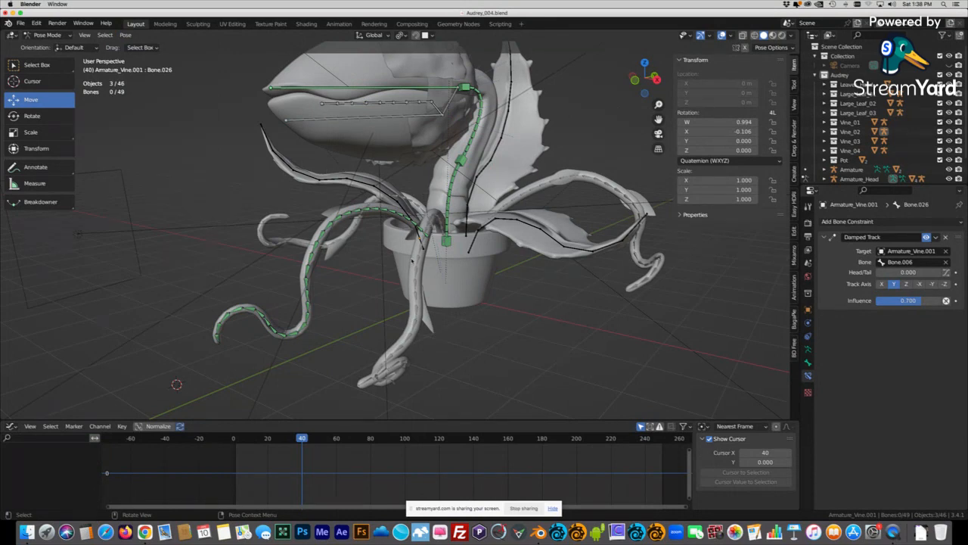
Scrub the animation back to frame 1.
left_click_drag(330, 438, 258, 443)
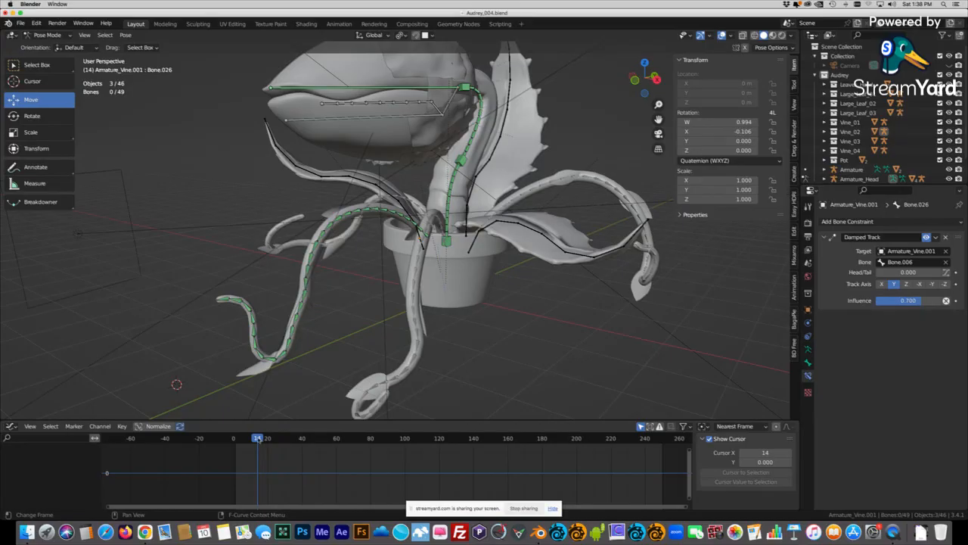
left_click_drag(250, 438, 234, 439)
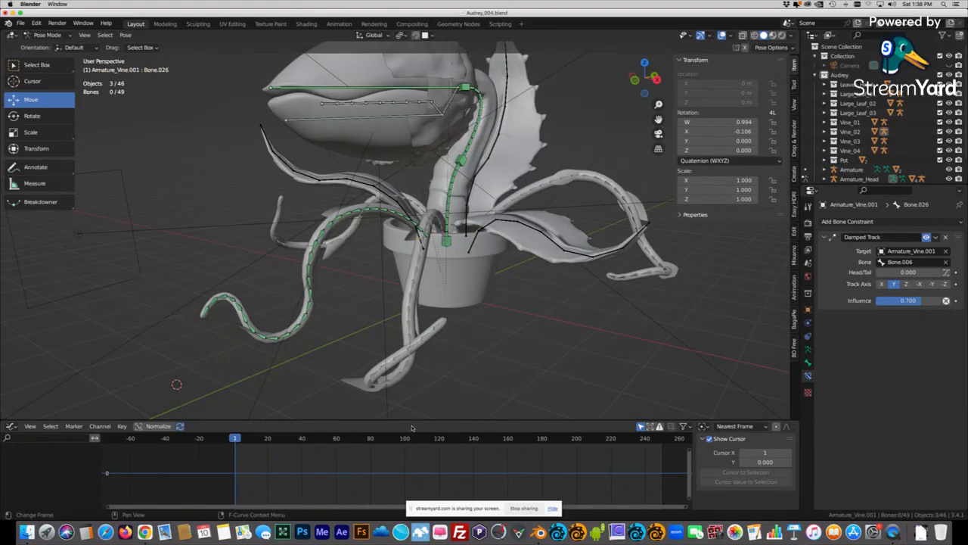
View the textured plant in Rendered shading with the viewport overlays hidden.
middle_click_drag(466, 178, 442, 178)
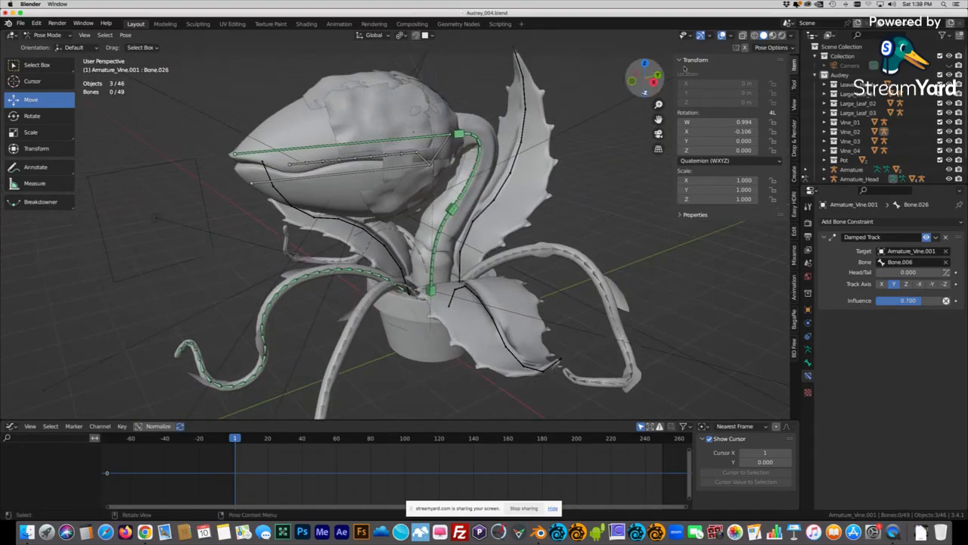
left_click(783, 36)
mouse_move(401, 213)
middle_mouse_down()
mouse_move(452, 226)
mouse_move(423, 227)
mouse_move(511, 273)
middle_mouse_up()
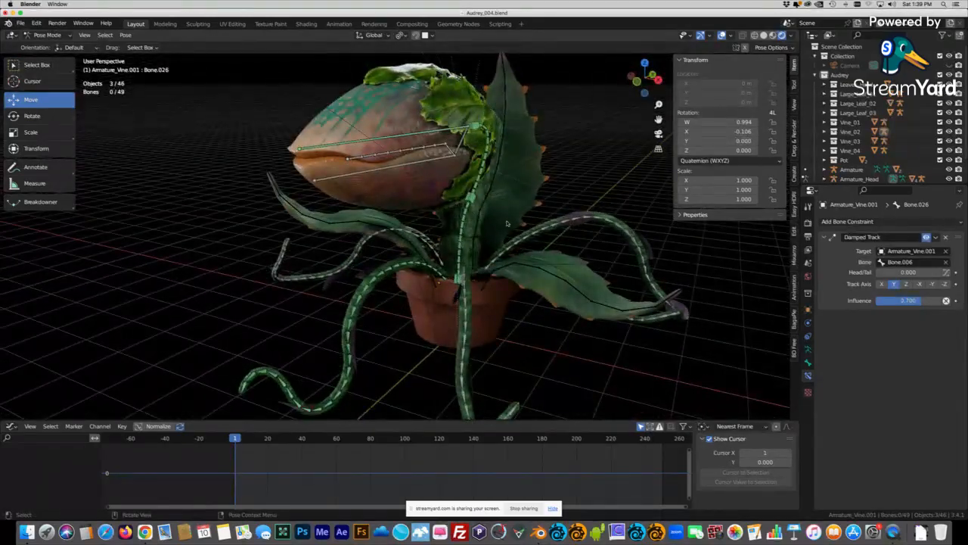
left_click(720, 35)
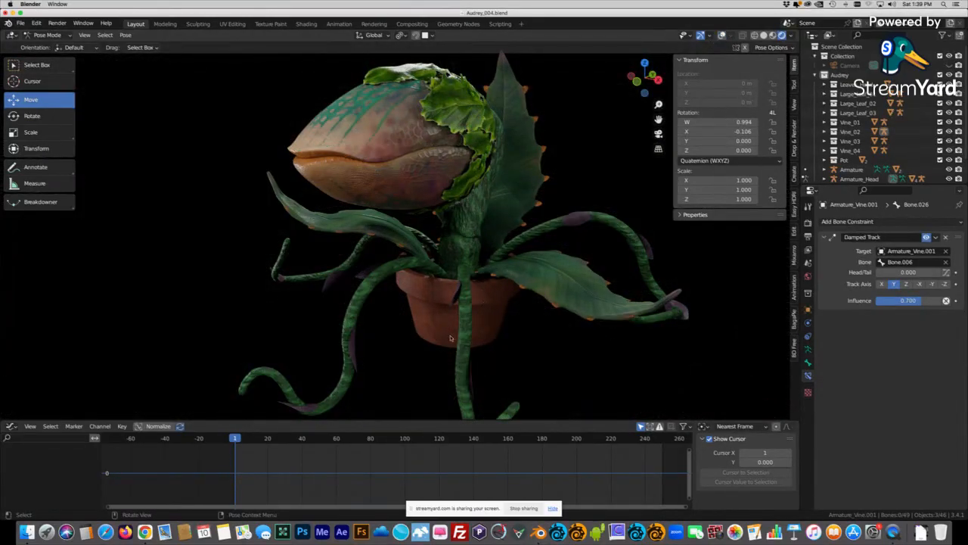
middle_click_drag(502, 251, 371, 170)
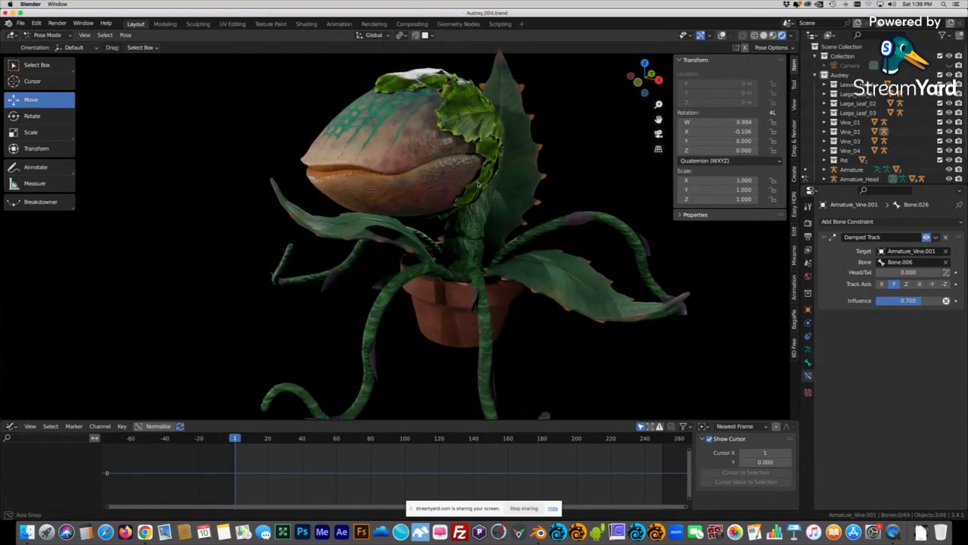
middle_click_drag(469, 184, 412, 180)
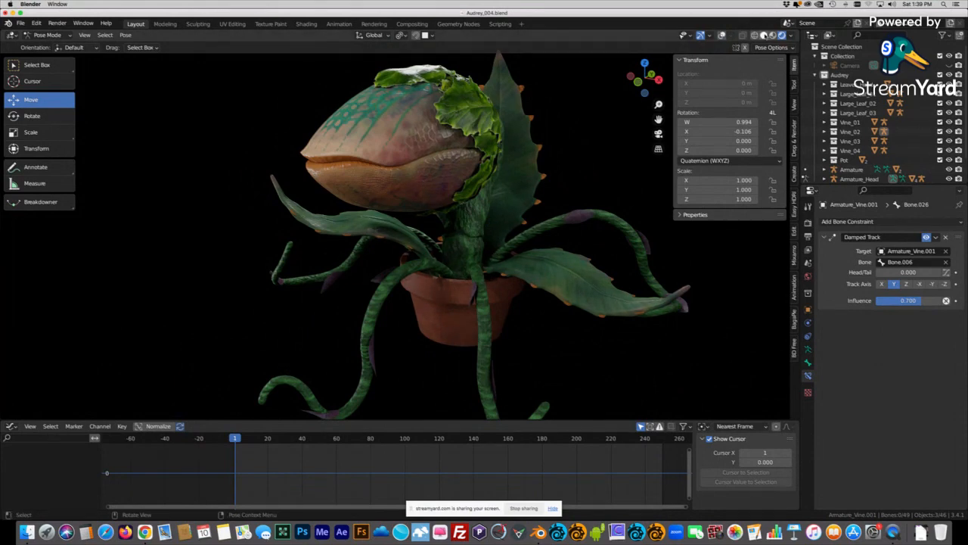
Return the viewport to Solid shading with overlays shown, and select the Audrey_Head mesh in Object Mode.
left_click(764, 36)
mouse_move(484, 246)
middle_mouse_down("shift")
mouse_move(449, 258)
mouse_move(445, 239)
middle_mouse_up("shift")
left_click(345, 150)
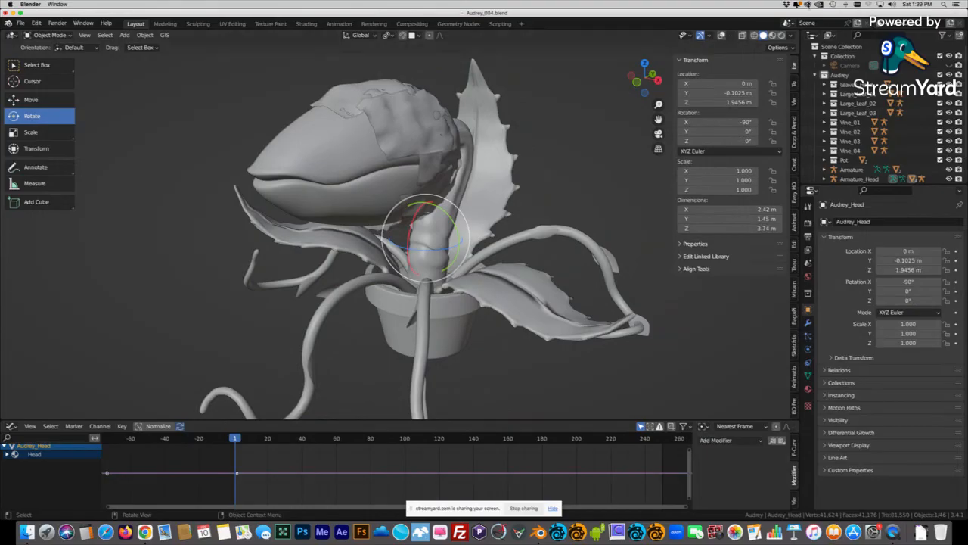
left_click(721, 35)
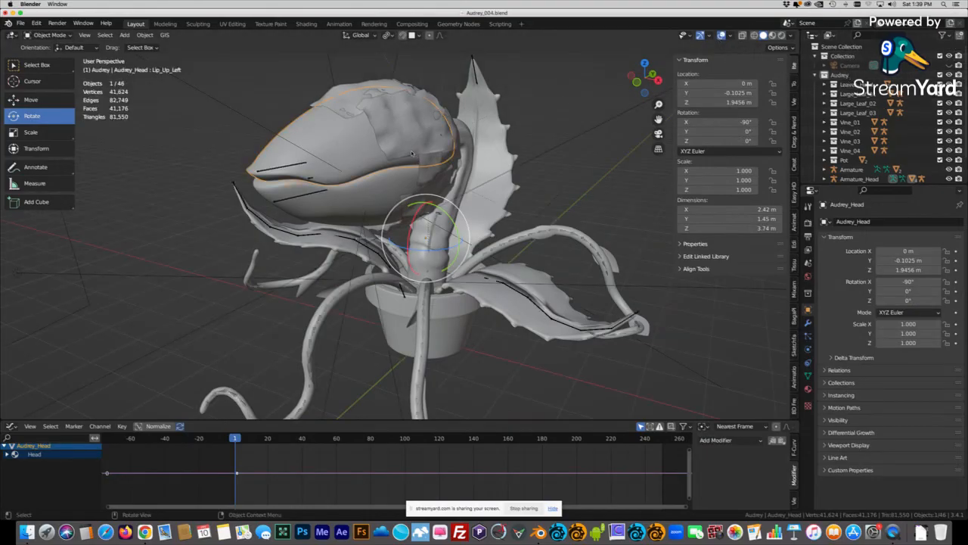
scroll(412, 154, "up", 2)
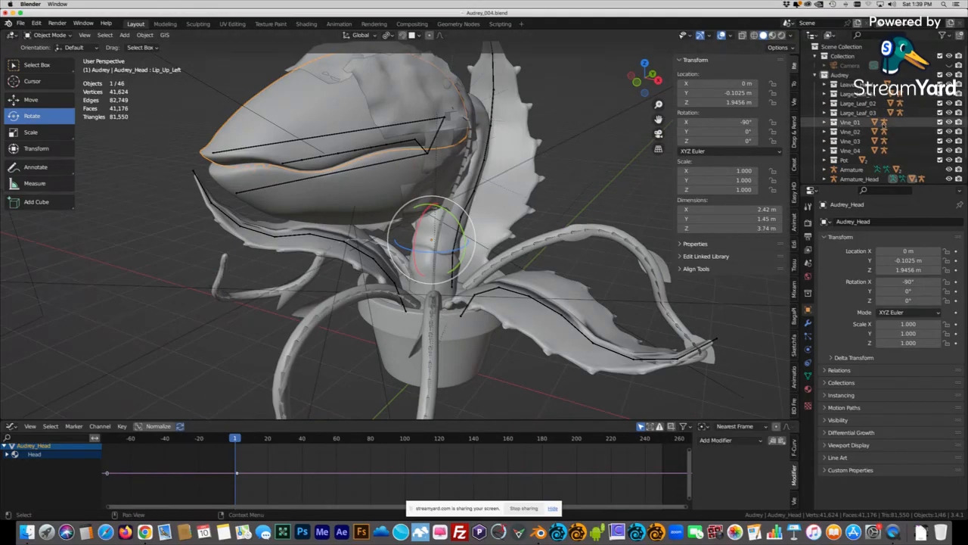
scroll(881, 124, "down", 4)
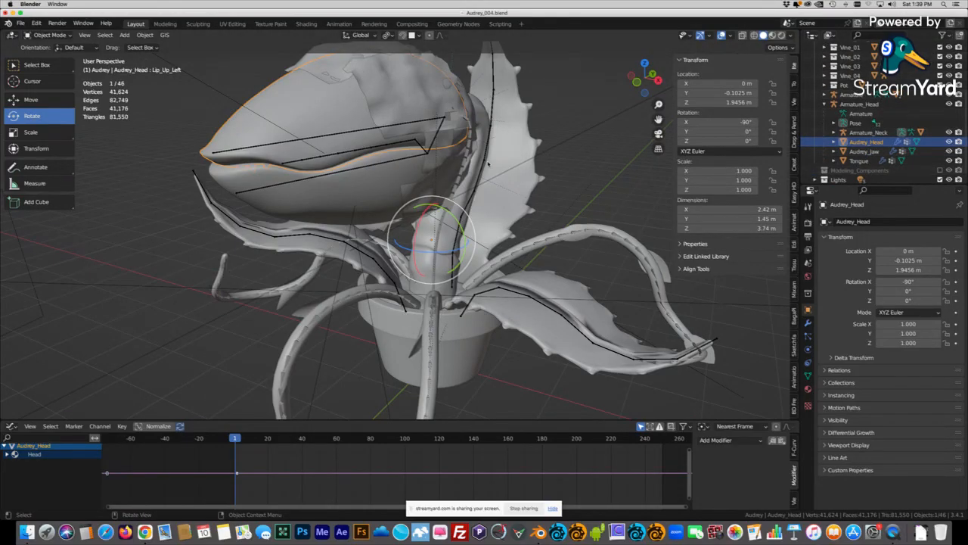
Isolate the Audrey_Head mesh in local view and examine its topology in Wireframe shading.
key("KP_Divide")
middle_click_drag(488, 163, 436, 184)
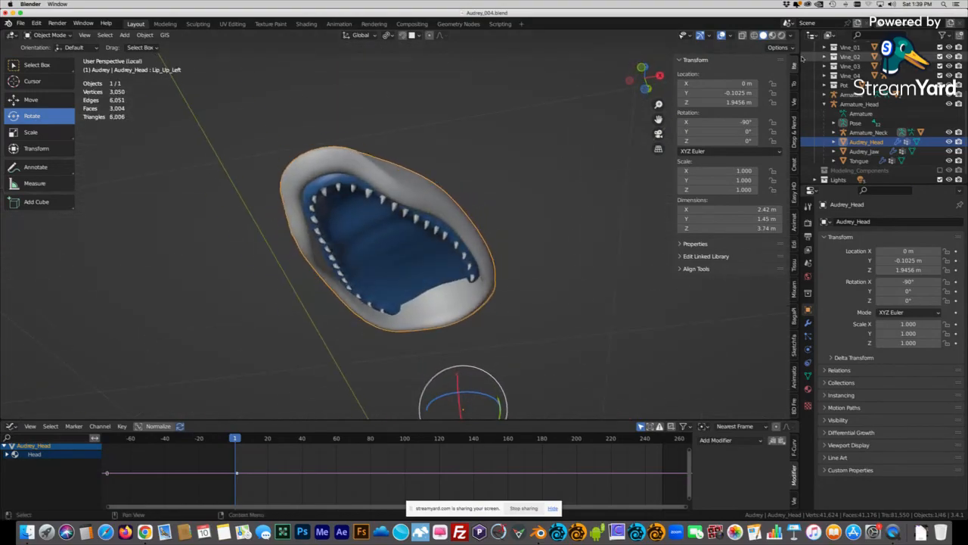
left_click(754, 35)
mouse_move(454, 172)
middle_mouse_down()
mouse_move(422, 217)
mouse_move(499, 193)
mouse_move(471, 176)
middle_mouse_up()
middle_click_drag(476, 278, 768, 394)
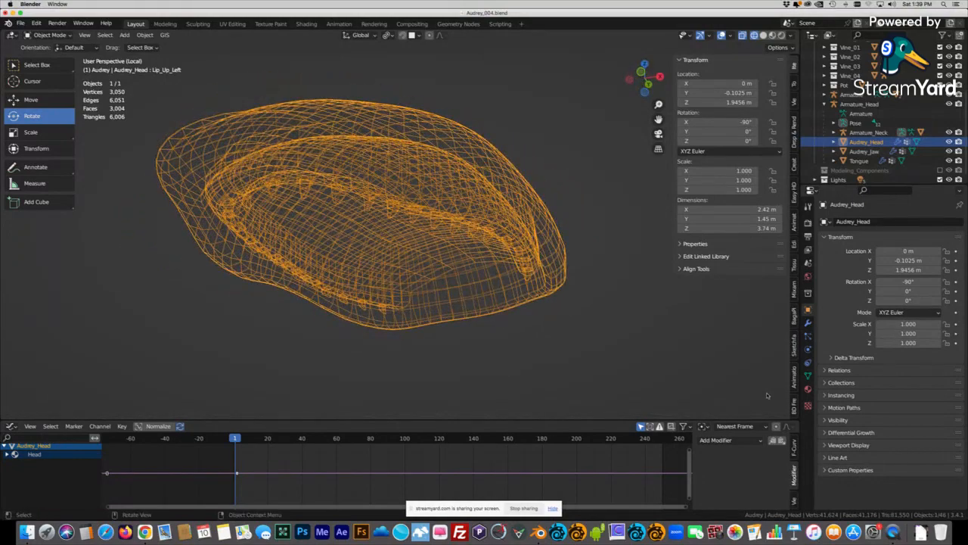
Show the head's modifier stack, then return to Solid shading and examine the mouth interior and teeth.
left_click(807, 323)
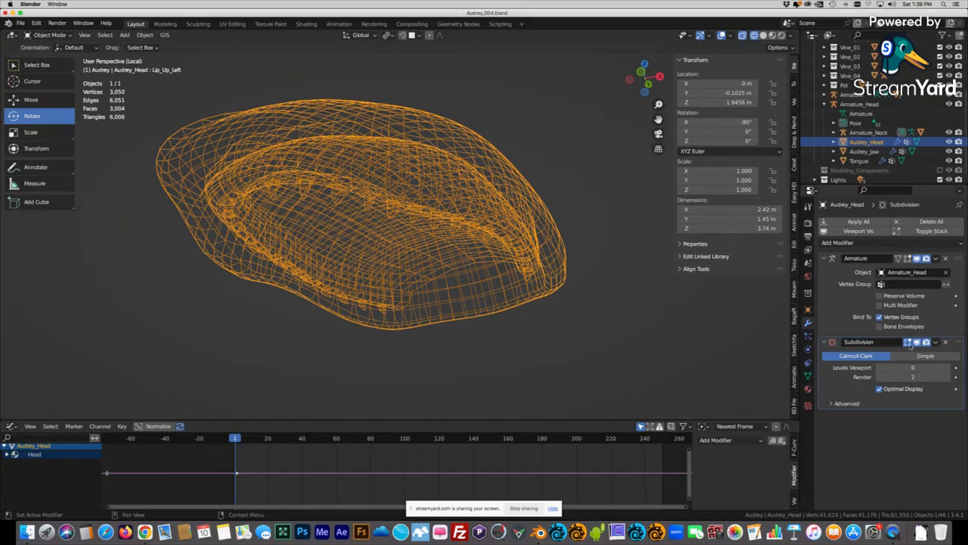
left_click(763, 35)
mouse_move(361, 132)
left_mouse_down("alt")
mouse_move(360, 115)
mouse_move(412, 141)
mouse_move(375, 180)
mouse_move(423, 184)
mouse_move(396, 169)
mouse_move(454, 177)
mouse_move(461, 153)
left_mouse_up("alt")
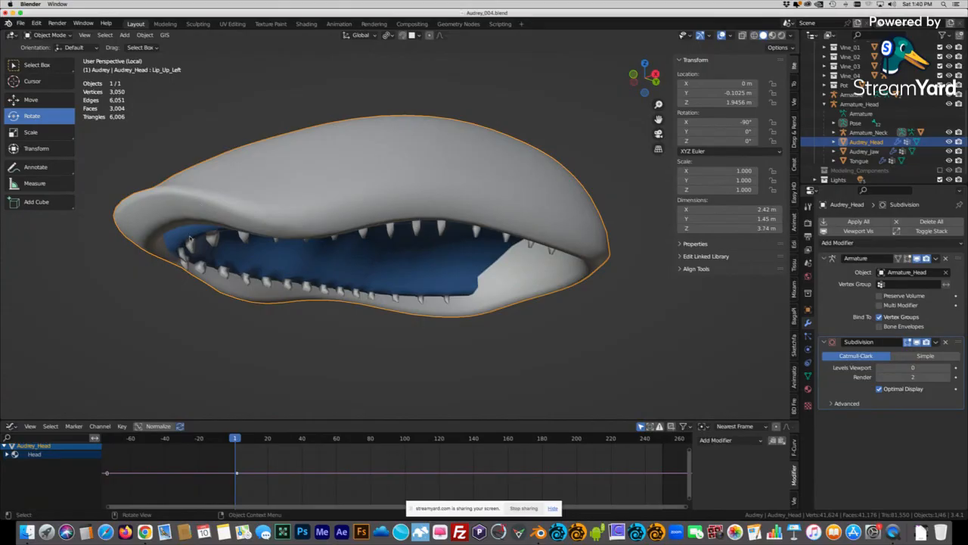
left_click_drag(304, 247, 300, 201, "alt")
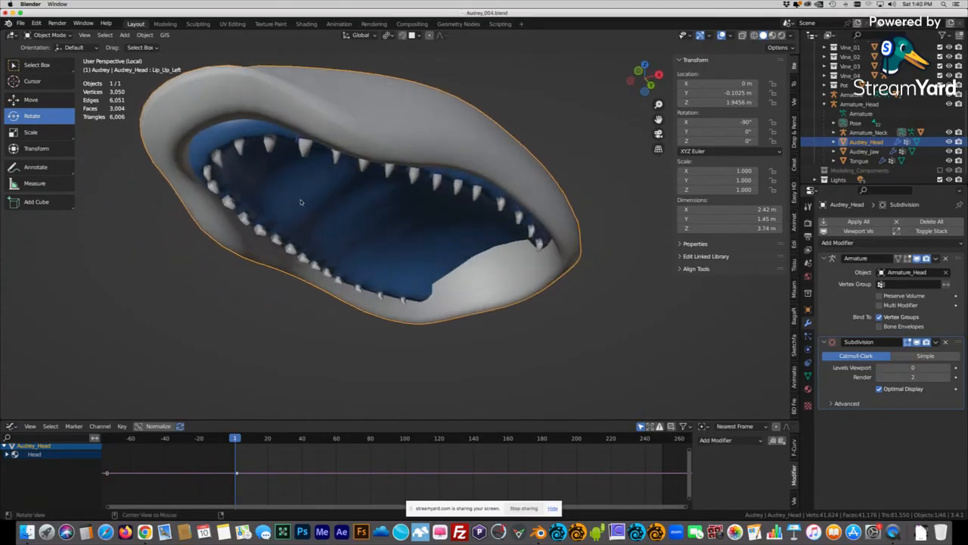
mouse_move(376, 197)
left_mouse_down("alt")
mouse_move(397, 176)
mouse_move(374, 142)
mouse_move(404, 222)
mouse_move(376, 206)
left_mouse_up("alt")
scroll(375, 142, "up", 1)
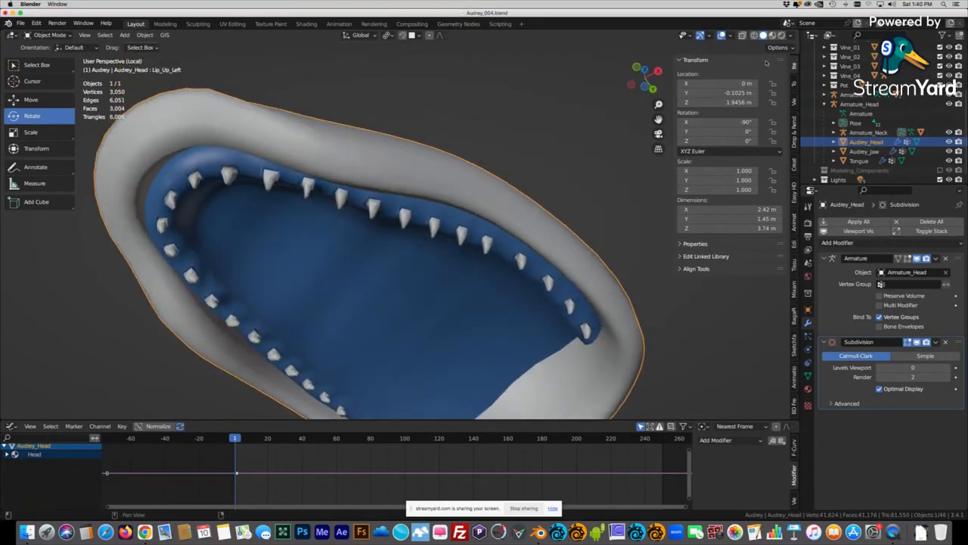
Enable X-ray to examine how the teeth sit in the gums, then disable it again.
left_click(742, 34)
scroll(385, 225, "up", 1)
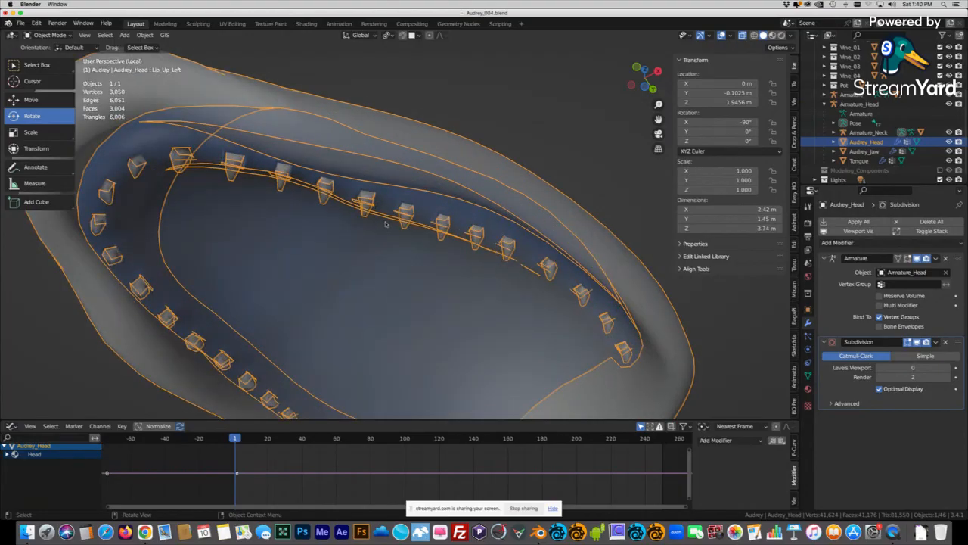
left_click_drag(387, 225, 389, 240, "alt")
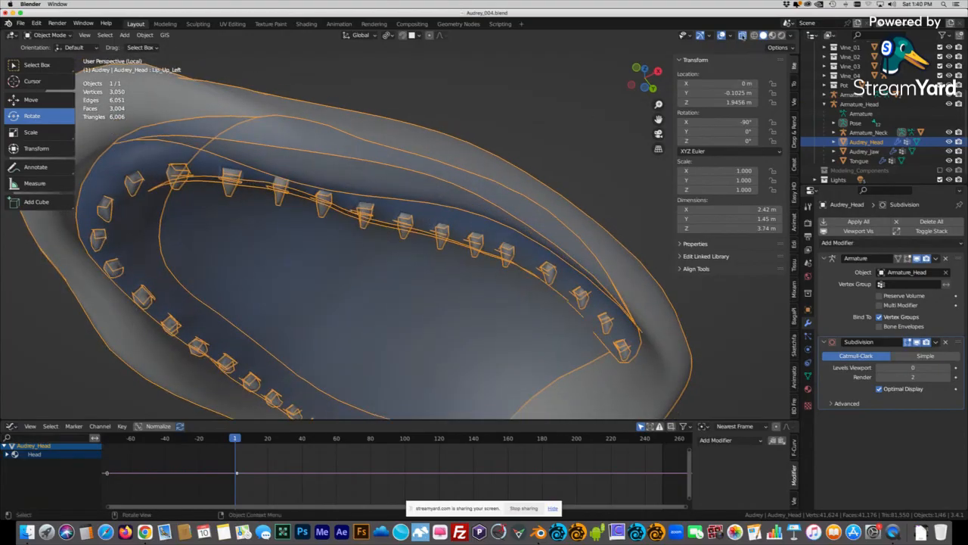
left_click(742, 35)
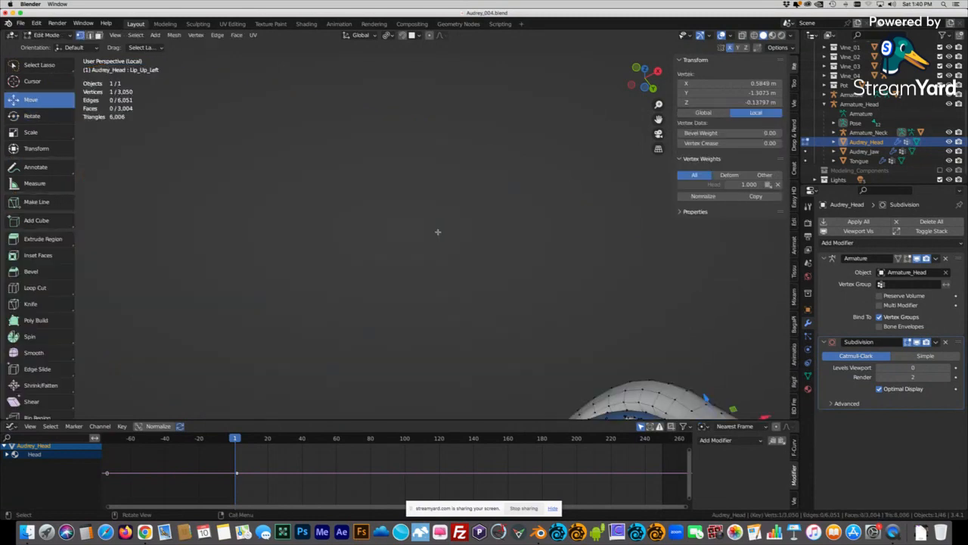
Enter Edit Mode on the head mesh, use face selection and select a gum face above a front tooth.
scroll(463, 195, "down", 5)
middle_click_drag(476, 181, 427, 205)
middle_click_drag(427, 202, 534, 231)
scroll(454, 215, "up", 3)
scroll(495, 176, "up", 5)
middle_click_drag(493, 90, 422, 241, "shift")
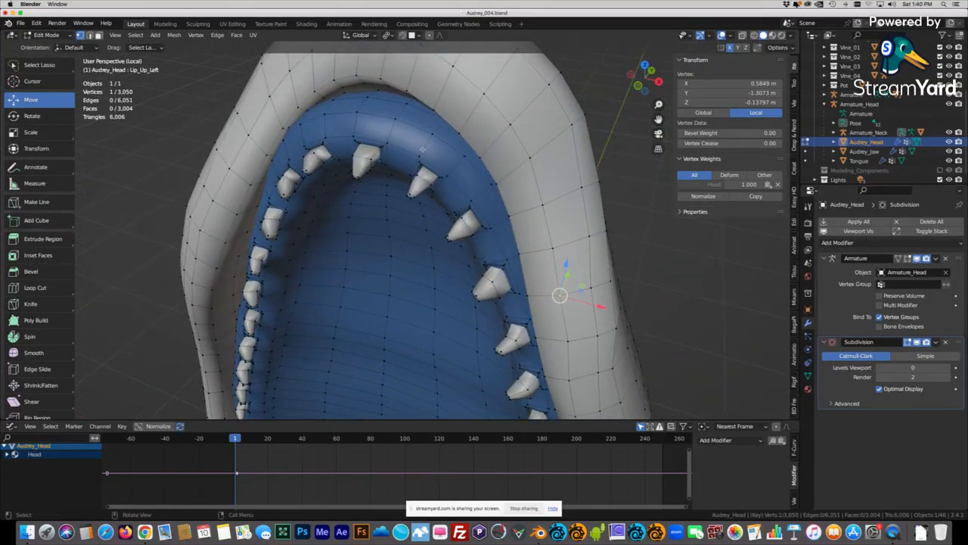
key("3")
left_click(441, 154)
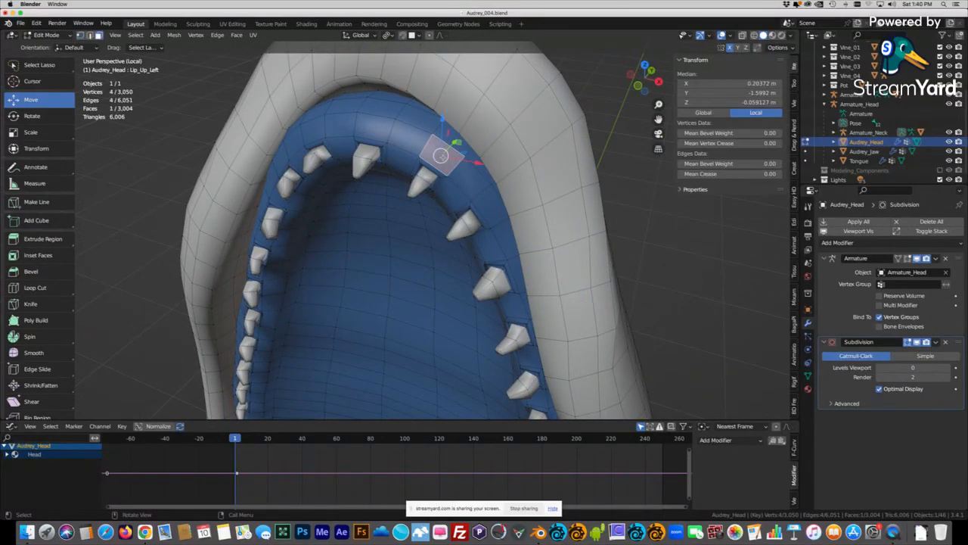
Select a face on a front tooth, then one on a tooth at the opposite side of the mouth.
left_click(420, 185)
middle_click_drag(402, 199, 439, 186)
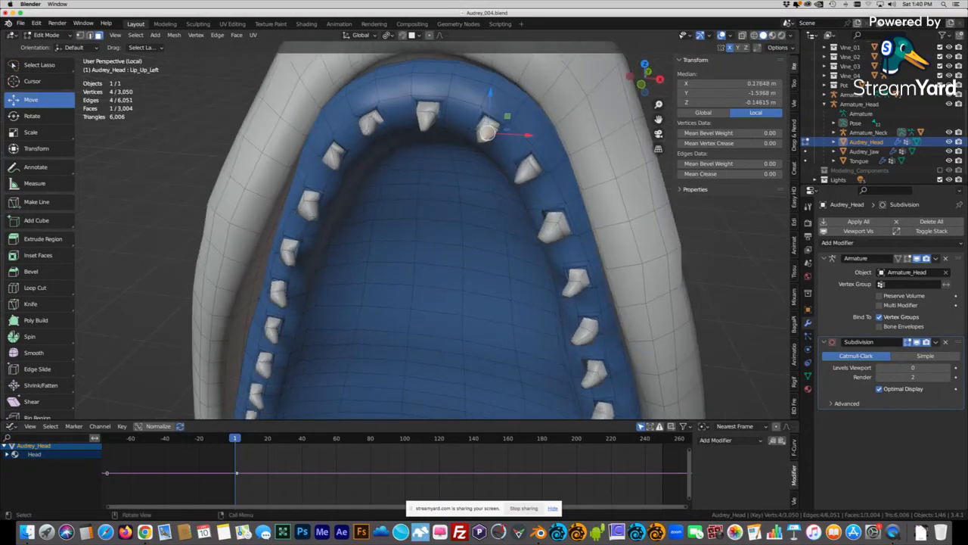
left_click(337, 153)
middle_click_drag(337, 153, 351, 184)
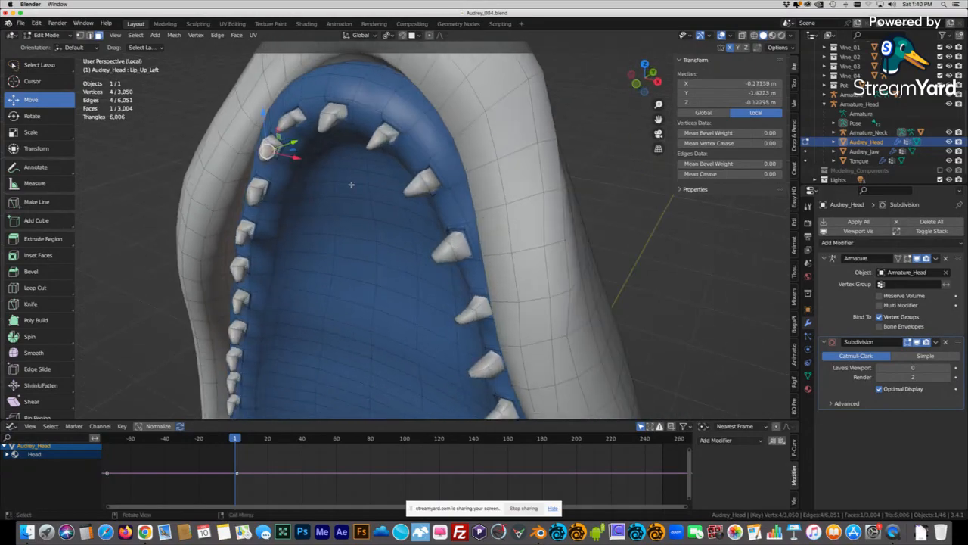
Clear the face selection, return the head mesh to Object Mode and leave local view.
key("Tab")
key("Tab")
middle_click_drag(439, 182, 558, 169)
key("alt+a")
key("Tab")
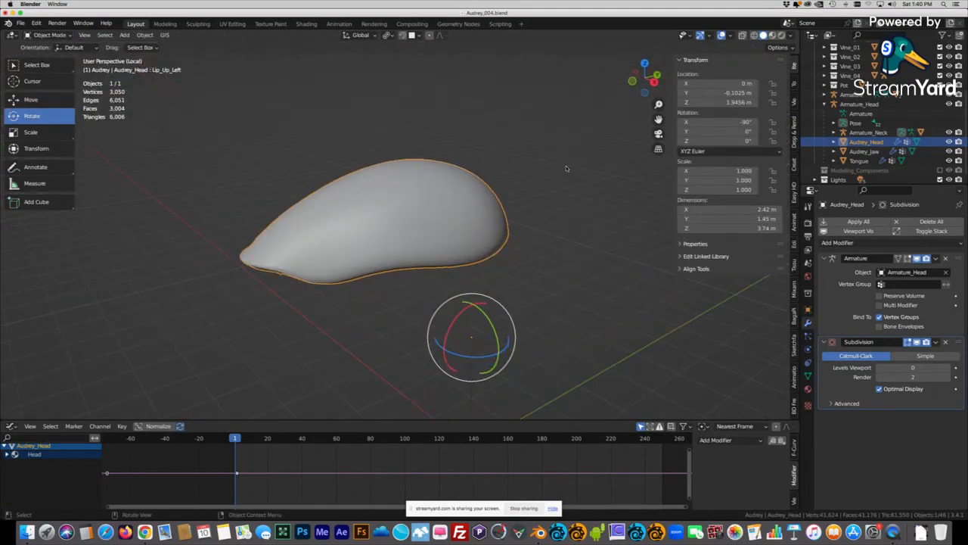
key("slash")
Isolate the Audrey_Jaw mesh in local view to examine its teeth, then bring back the whole plant.
left_click(378, 185)
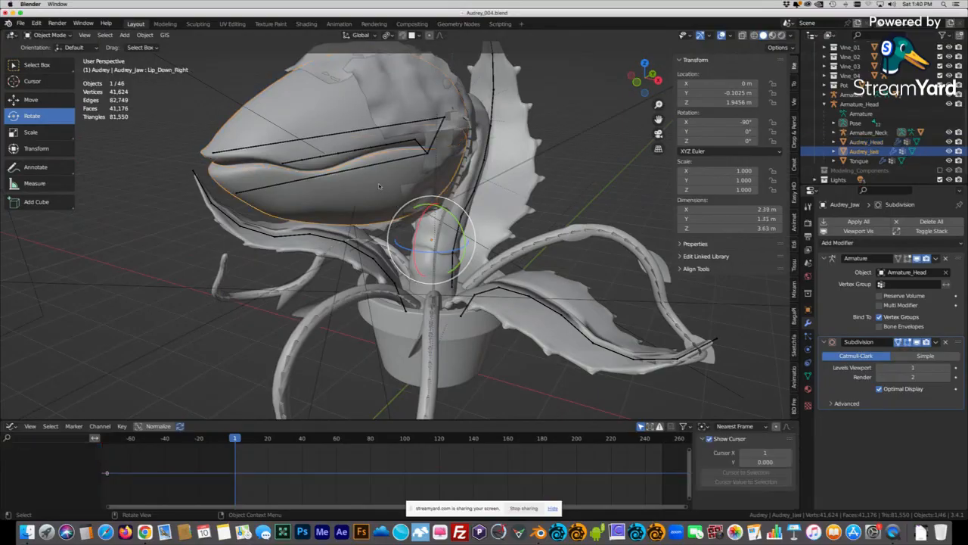
key("slash")
middle_click_drag(407, 203, 413, 225)
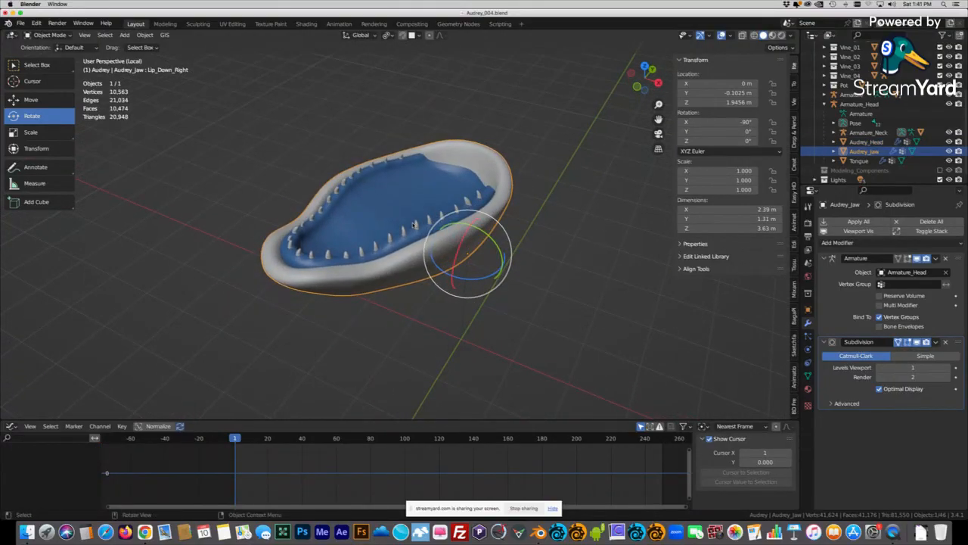
key("slash")
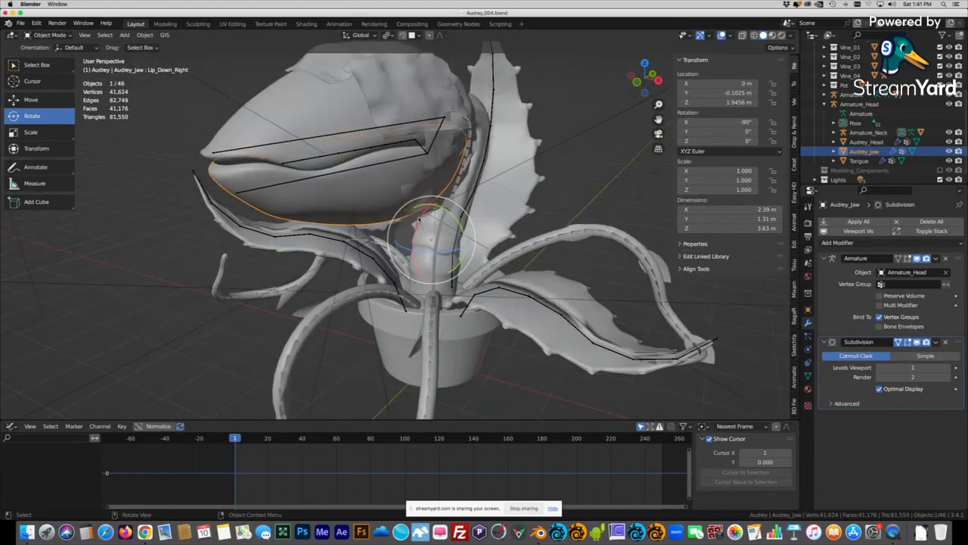
Select the Vine_01.002 mesh and examine the vines around the pot.
scroll(414, 225, "up", 3)
middle_click_drag(415, 226, 417, 243)
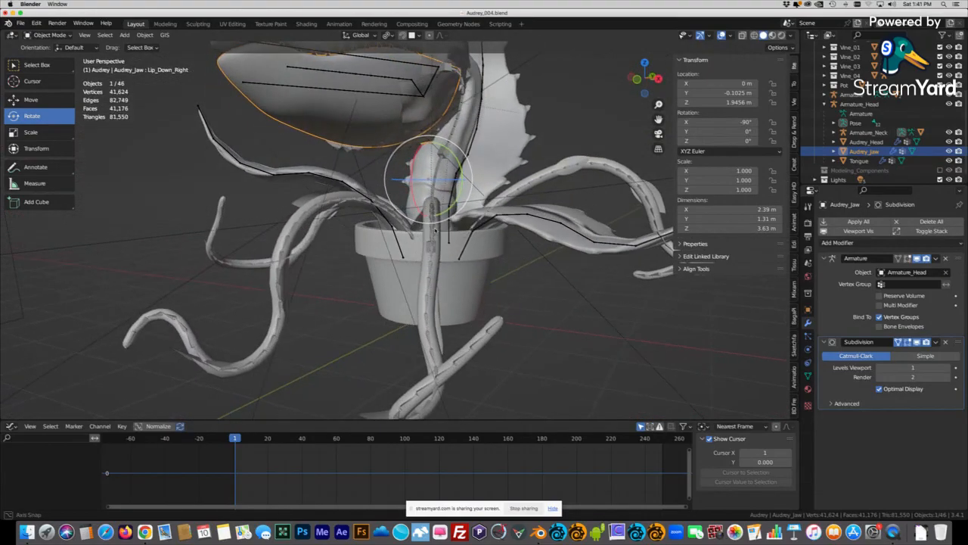
left_click(621, 148)
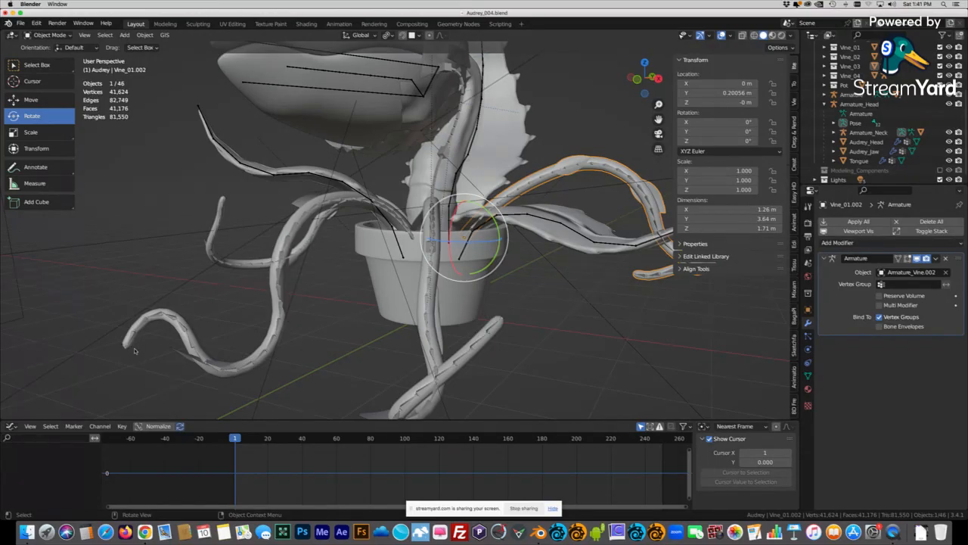
middle_click_drag(323, 258, 645, 117)
Select the ricinus-communis-leaf_01.012 leaf on the head in Rendered shading and open its material in the Shading workspace.
left_click(780, 36)
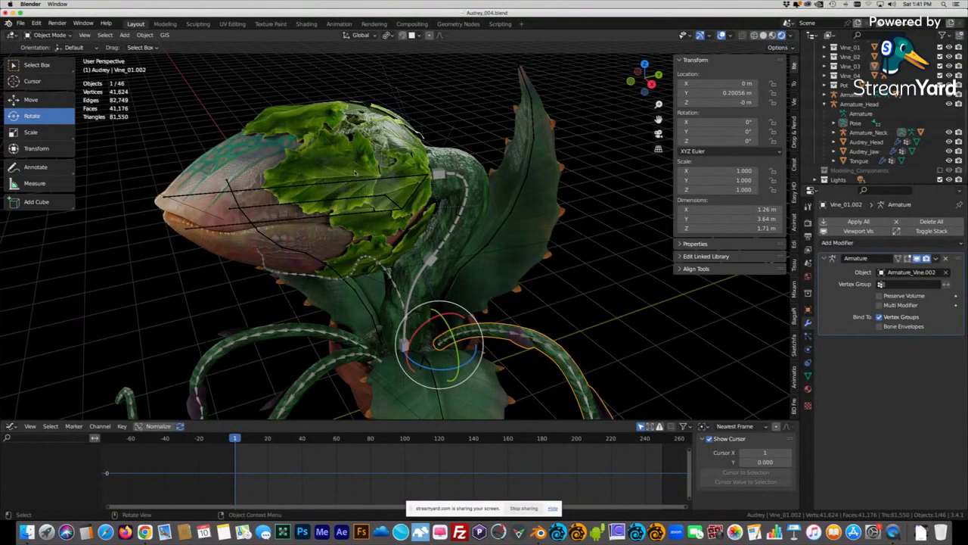
left_click(342, 161)
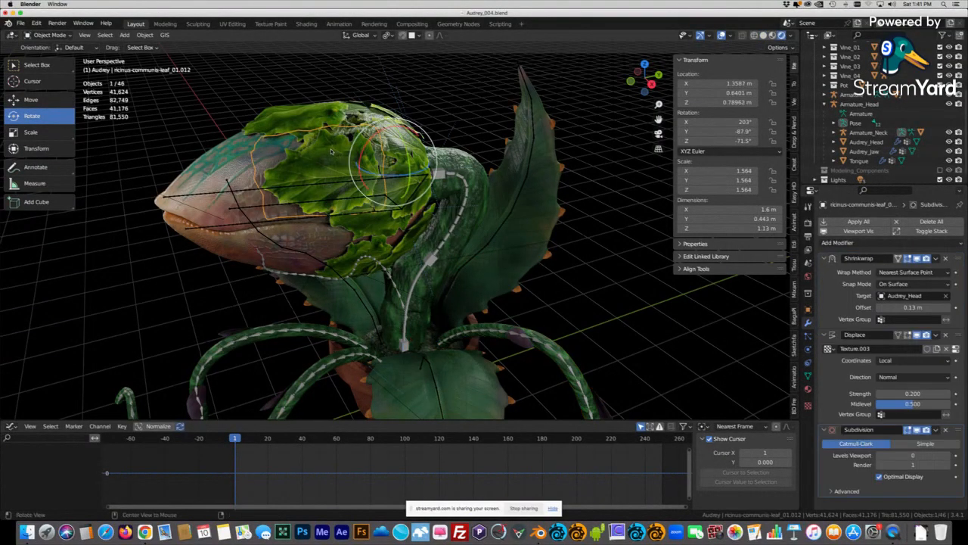
left_click(306, 23)
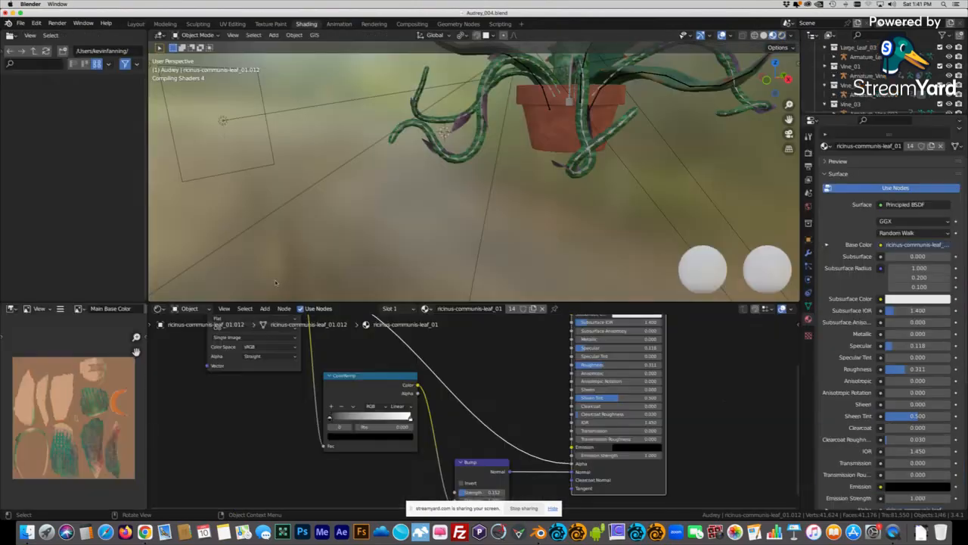
scroll(497, 396, "down", 4)
middle_click_drag(564, 127, 453, 189, "shift")
middle_click_drag(409, 68, 383, 99)
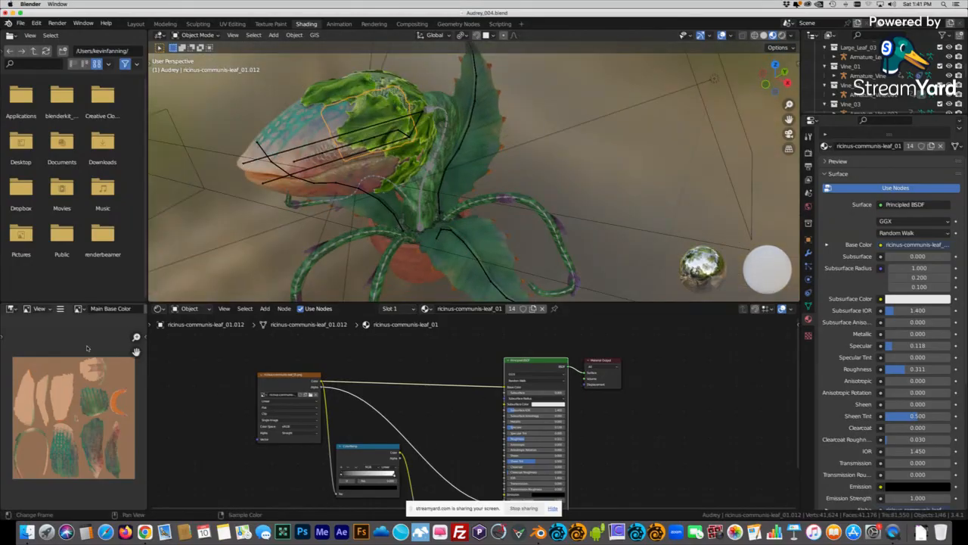
Display the leaf-of-aspen-populus_01.png texture in the image editor and examine it.
left_click(78, 309)
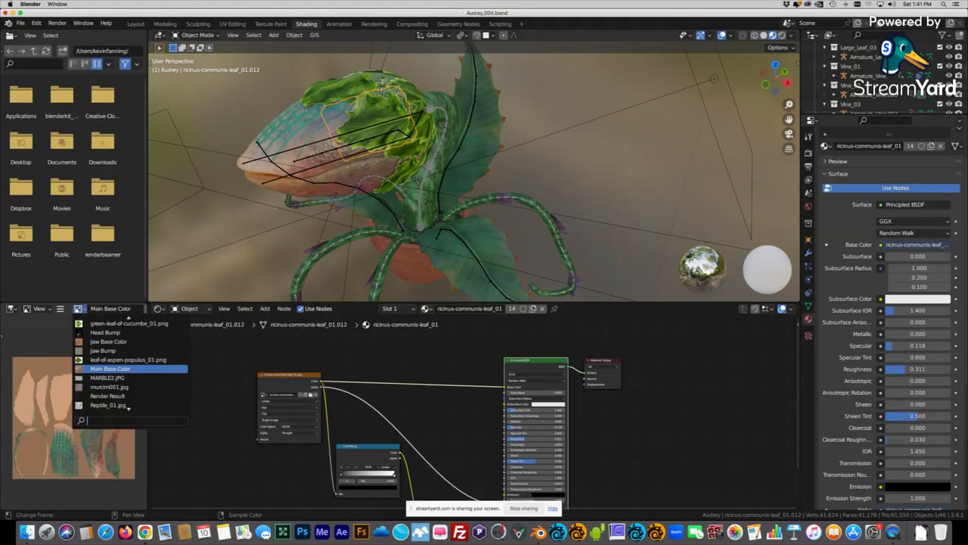
left_click(97, 360)
scroll(84, 384, "up", 4)
middle_click_drag(67, 386, 85, 411)
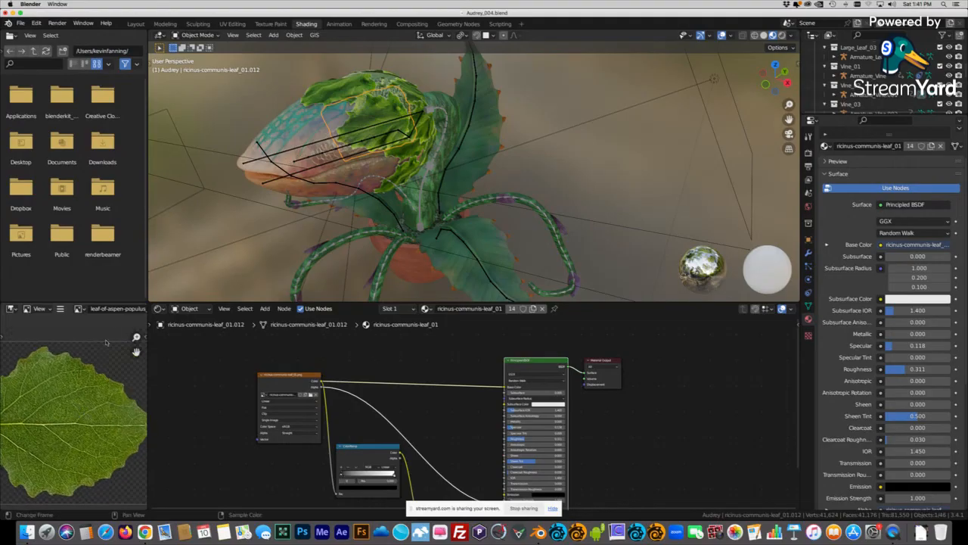
Display the green-leaf-of-cucumbe_01.png texture in the image editor, fitted so the whole leaf shows.
left_click(79, 308)
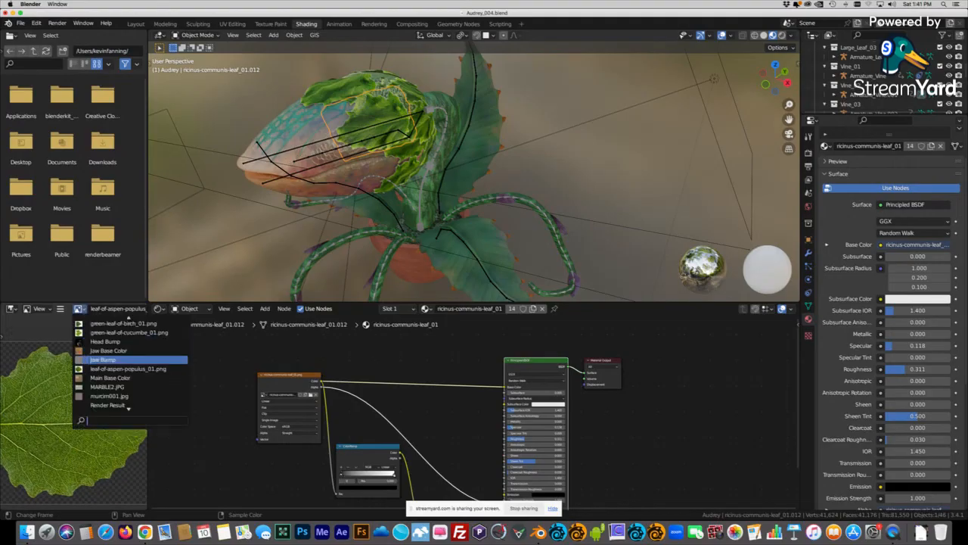
left_click(106, 332)
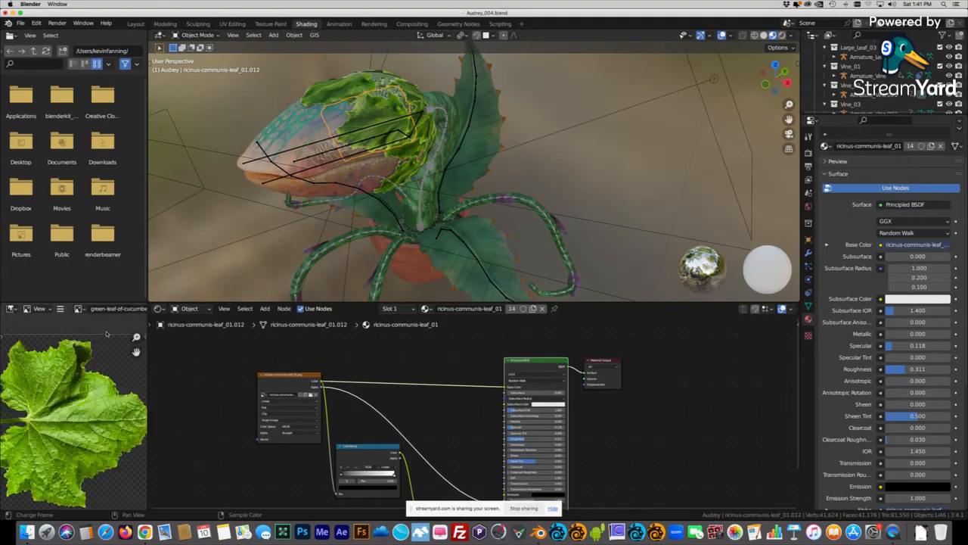
scroll(97, 421, "down", 3)
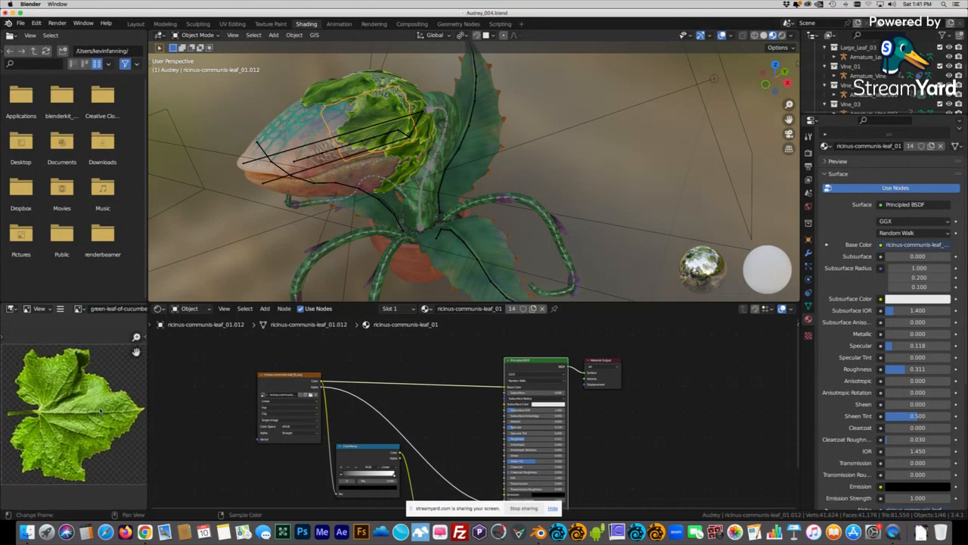
left_click(78, 309)
Select the leaf material's image texture node and shift it slightly in the node graph.
middle_click_drag(378, 133, 400, 114)
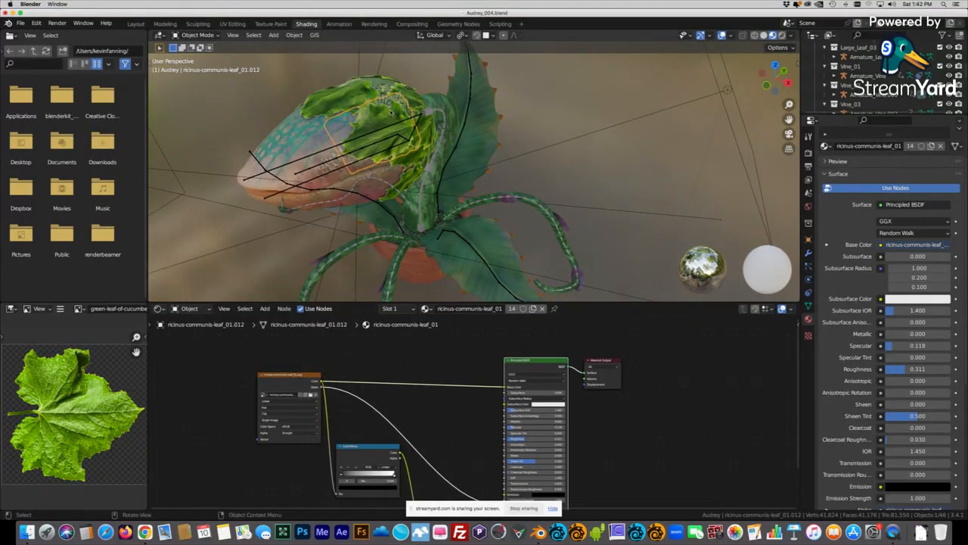
scroll(383, 412, "up", 2)
middle_click_drag(440, 470, 462, 460)
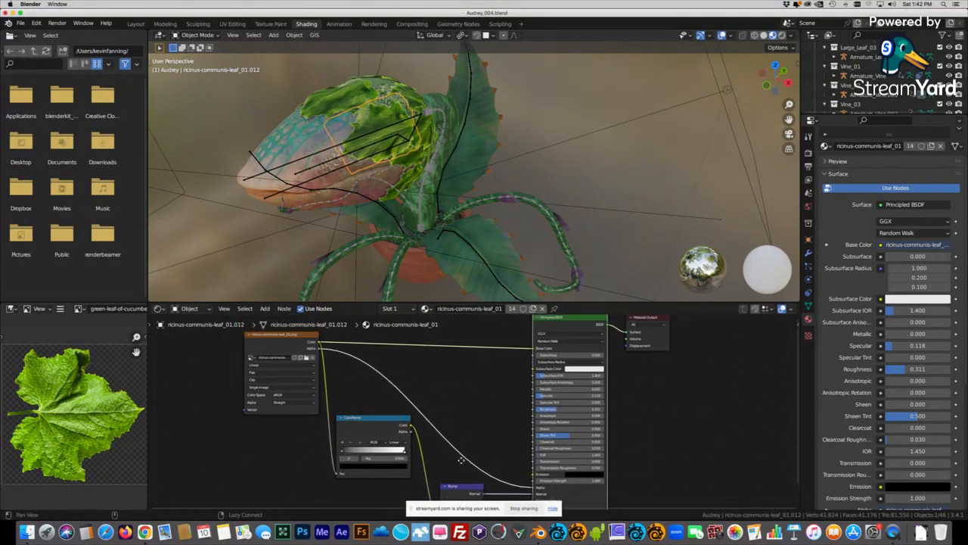
mouse_move(289, 336)
left_mouse_down()
mouse_move(257, 350)
mouse_move(290, 344)
left_mouse_up()
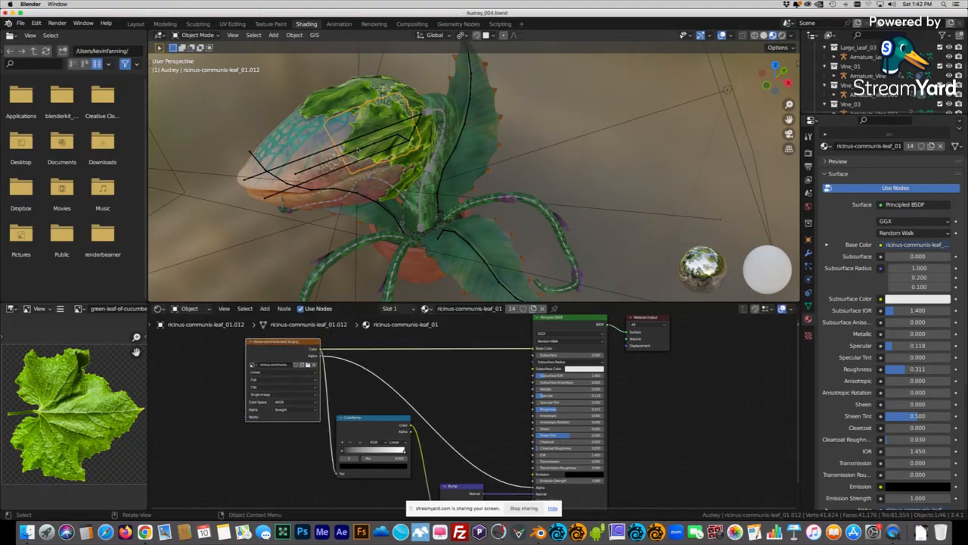
Trace the image alpha and ColorRamp connections to the Principled BSDF, and select the Bump node to examine the leaf's surface.
left_click_drag(392, 446, 389, 400, "alt")
scroll(395, 401, "up", 1)
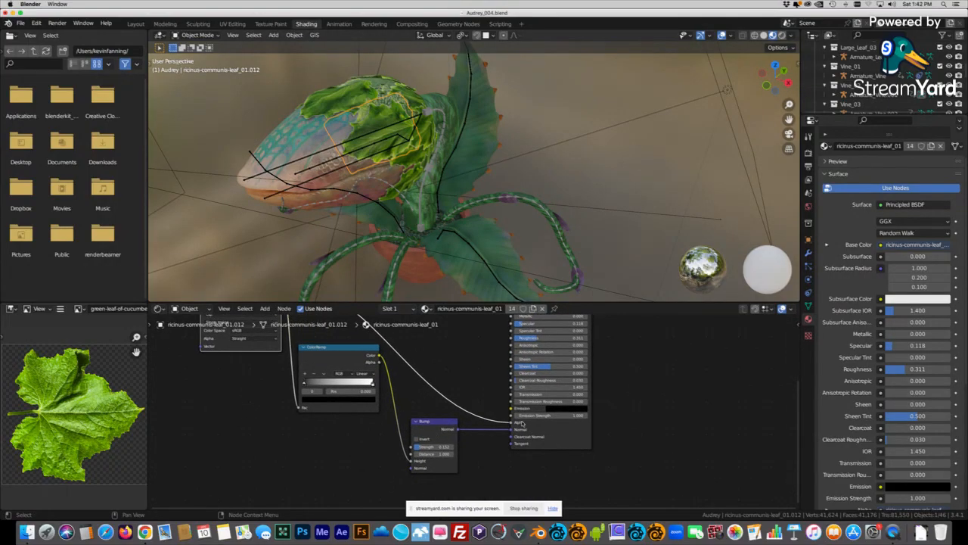
left_click_drag(386, 359, 432, 435, "alt")
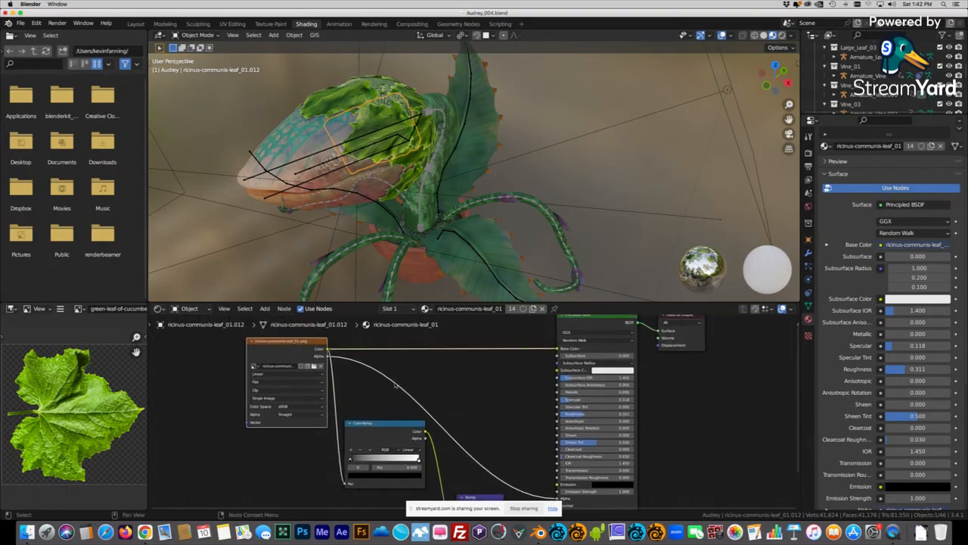
left_click_drag(560, 484, 534, 452, "alt")
scroll(534, 453, "up", 4)
left_click_drag(547, 486, 478, 416, "alt")
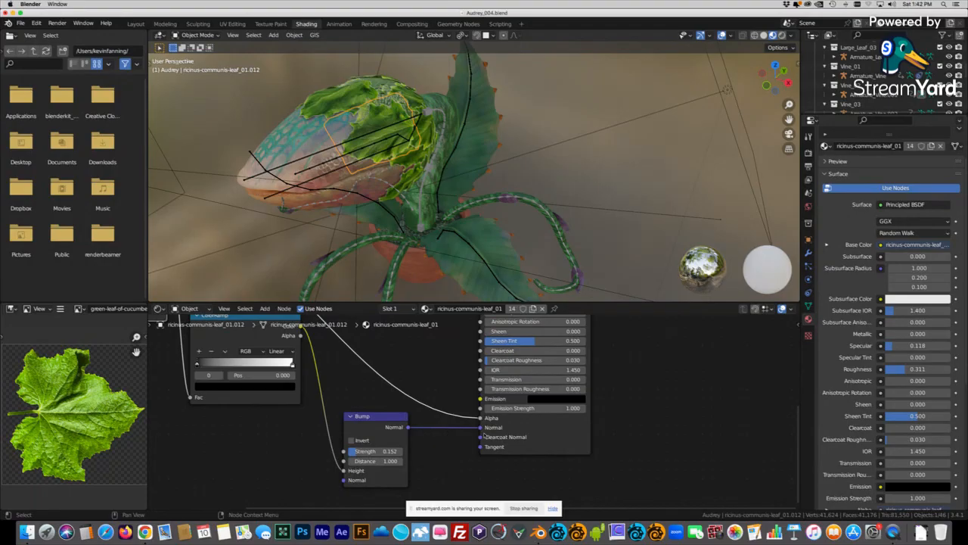
left_click(377, 421)
scroll(350, 131, "up", 2)
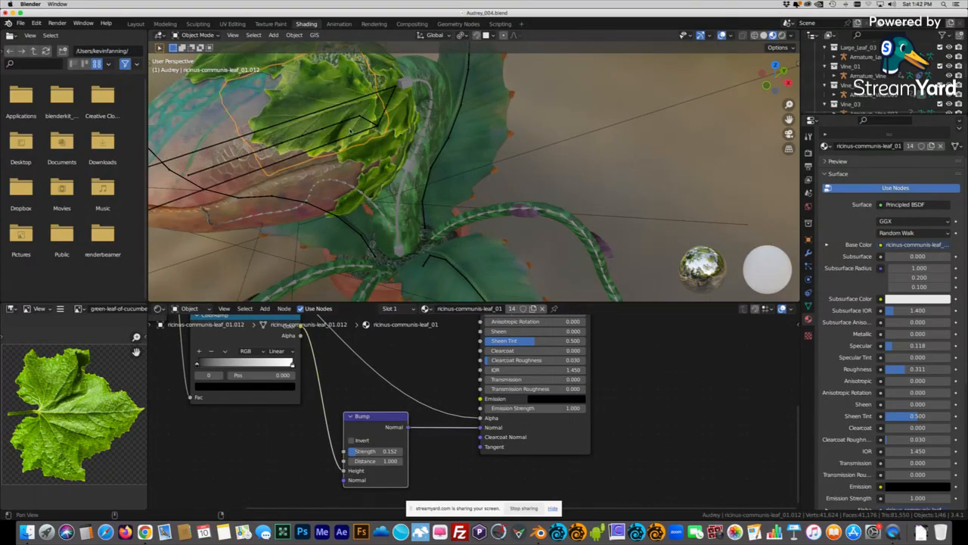
Examine the shape of the leaf mesh at the back of Audrey's head in solid shading.
left_click_drag(350, 132, 416, 187, "alt")
left_click_drag(416, 145, 409, 131, "alt")
mouse_move(408, 131)
middle_mouse_down()
mouse_move(425, 162)
mouse_move(452, 171)
mouse_move(442, 183)
mouse_move(490, 170)
mouse_move(458, 169)
mouse_move(461, 157)
mouse_move(507, 148)
middle_mouse_up()
scroll(424, 162, "up", 1)
left_click(754, 37)
left_click(764, 36)
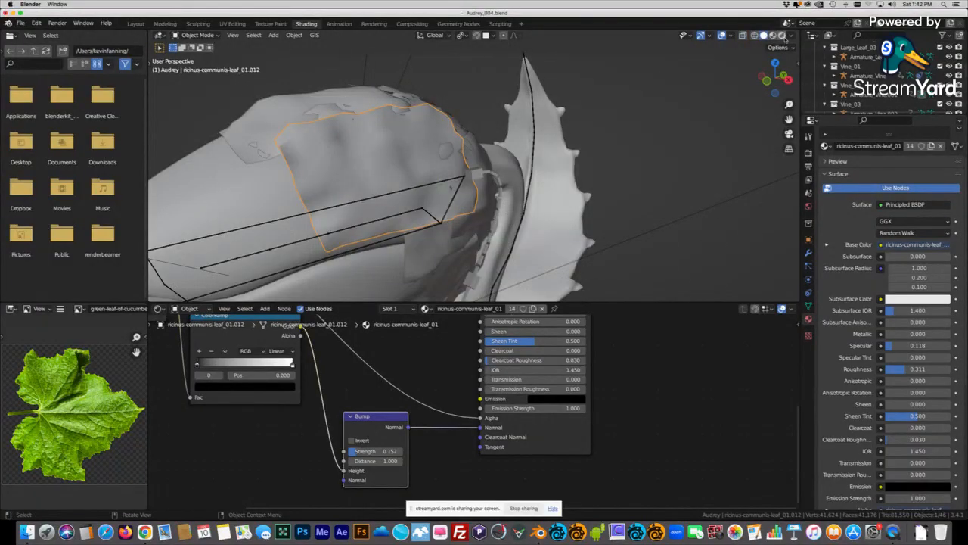
Switch the viewport to rendered shading and select the Audrey_Head mesh to show its painted surface.
left_click(781, 35)
middle_click_drag(503, 158, 420, 177)
scroll(527, 157, "down", 4)
left_click(395, 221)
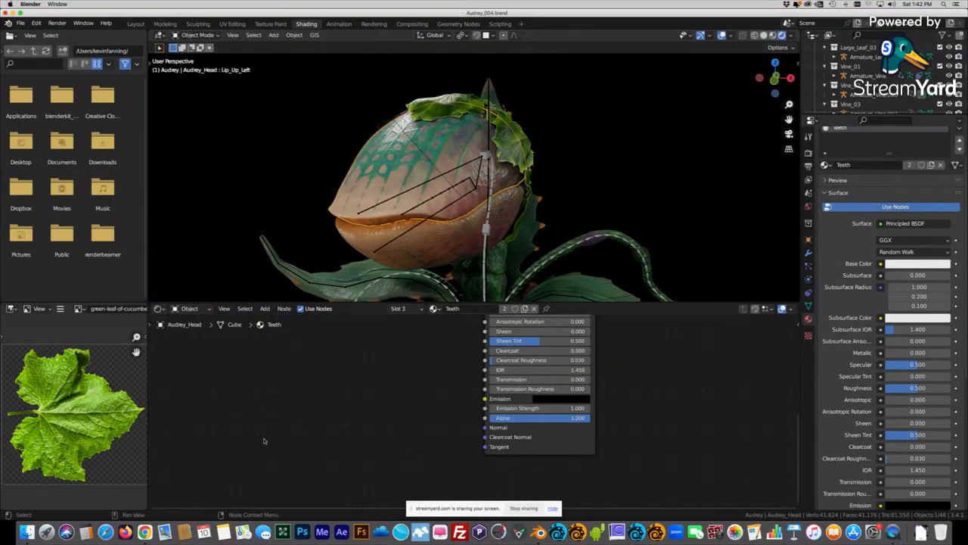
scroll(408, 401, "down", 1)
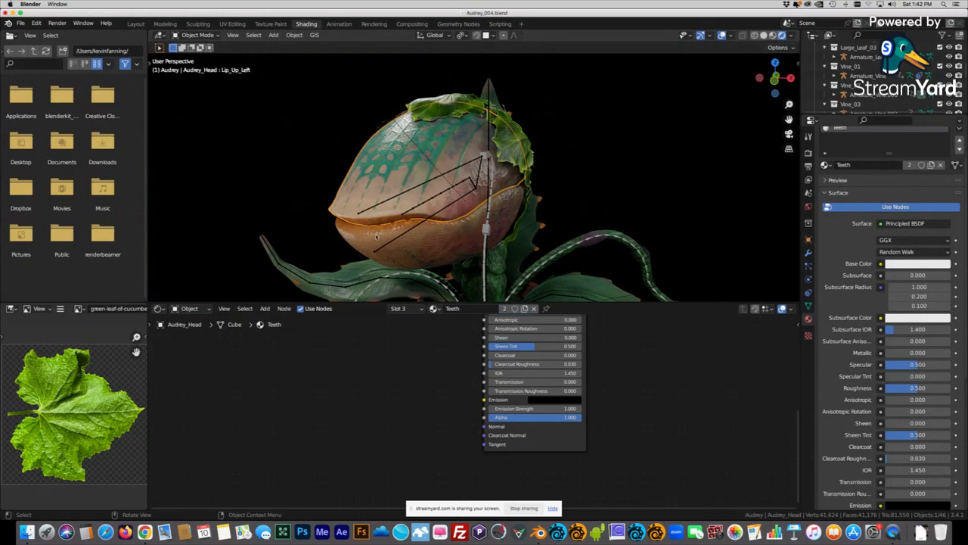
middle_click_drag(375, 236, 499, 168)
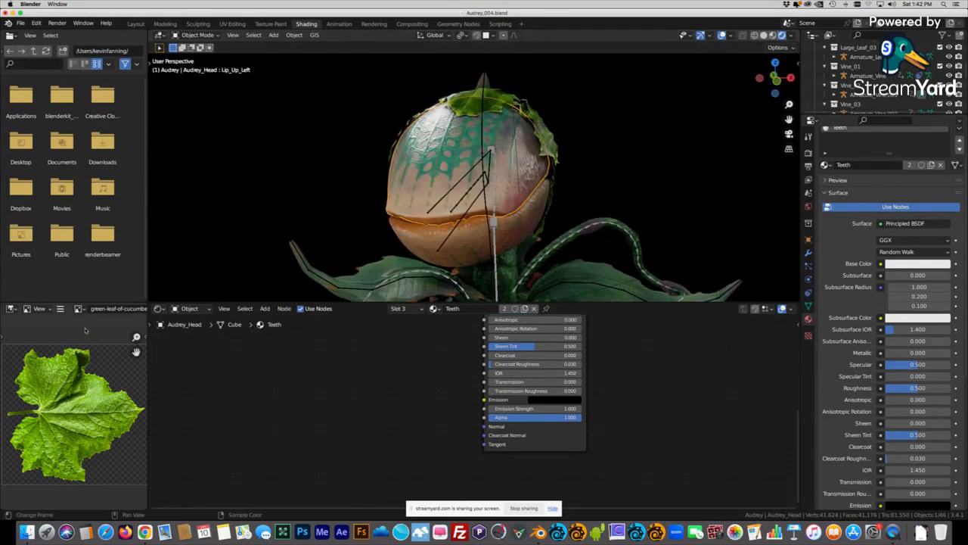
Display the ChatGPT leaf image and the Jaw Base Color texture in the image editor, fitting the jaw texture to the view.
left_click(79, 309)
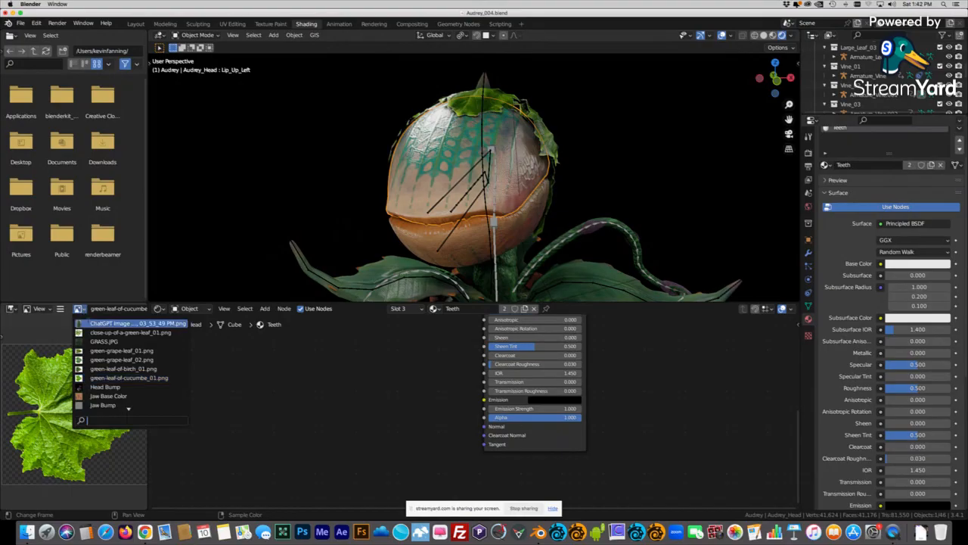
left_click(88, 323)
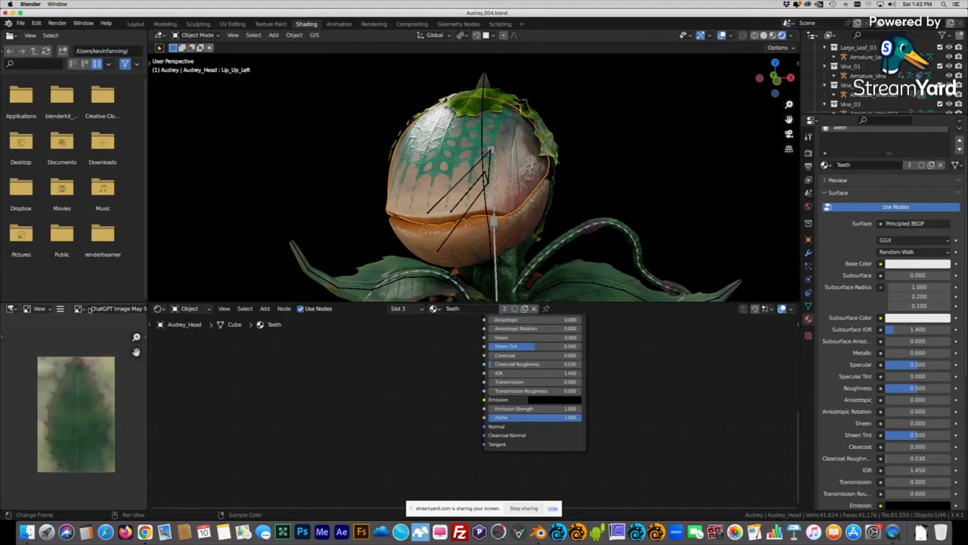
left_click(79, 309)
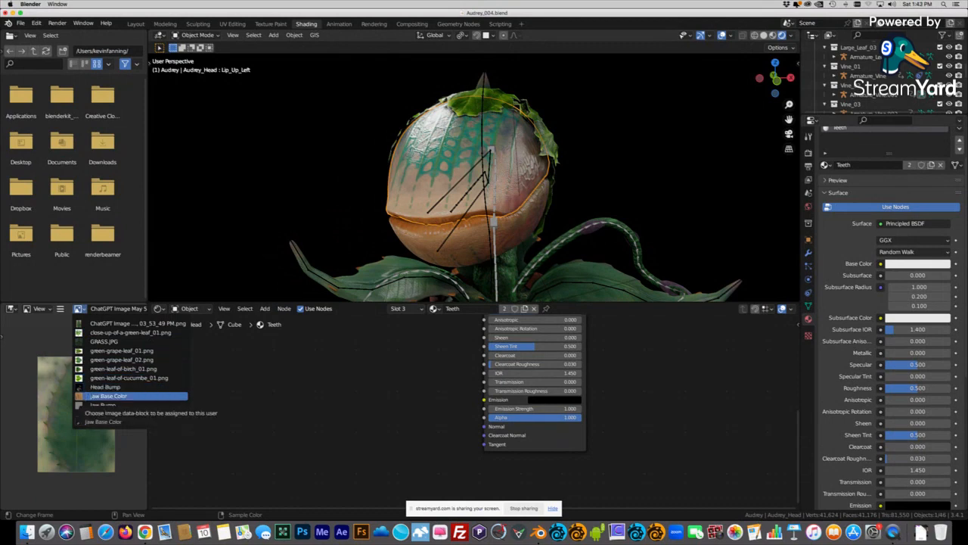
left_click(91, 395)
key("Home")
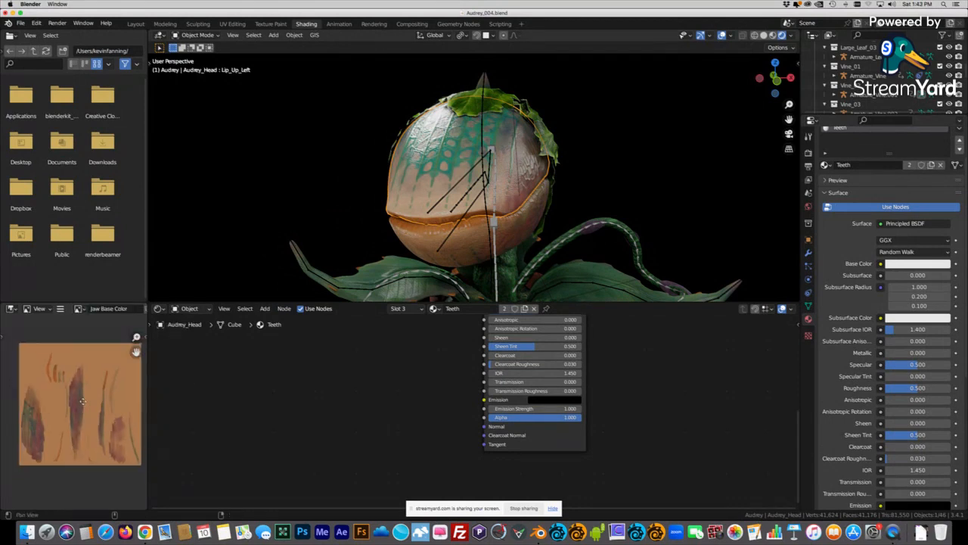
left_click(80, 308)
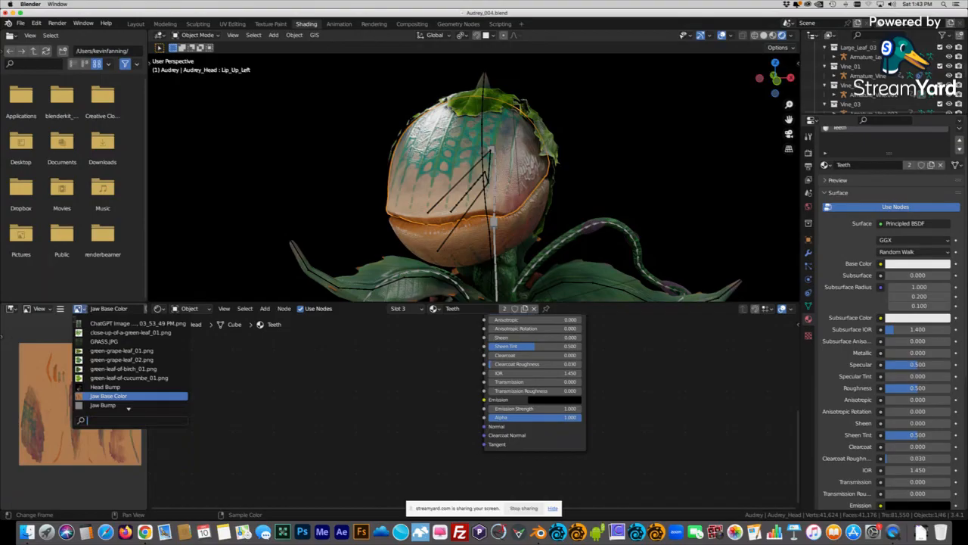
left_click(57, 334)
middle_click_drag(61, 367, 58, 369)
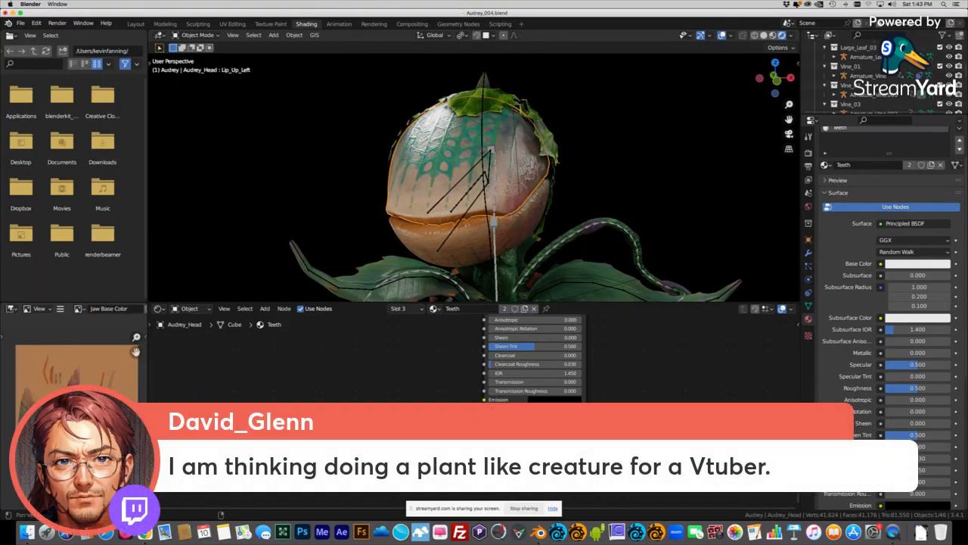
Examine Audrey's head and jaw from several angles along with the Teeth material's complete node setup.
middle_click_drag(495, 178, 503, 208)
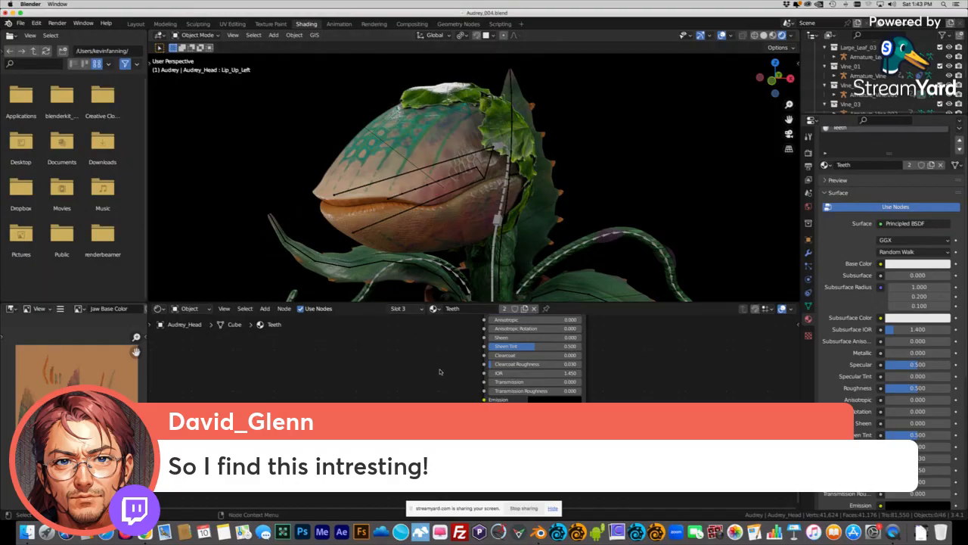
scroll(441, 372, "down", 1)
middle_click_drag(441, 371, 449, 455)
scroll(470, 395, "down", 1)
scroll(463, 396, "down", 1)
scroll(455, 394, "down", 1)
left_click_drag(442, 388, 463, 376, "alt")
mouse_move(520, 217)
left_mouse_down("alt")
mouse_move(530, 211)
mouse_move(488, 191)
left_mouse_up("alt")
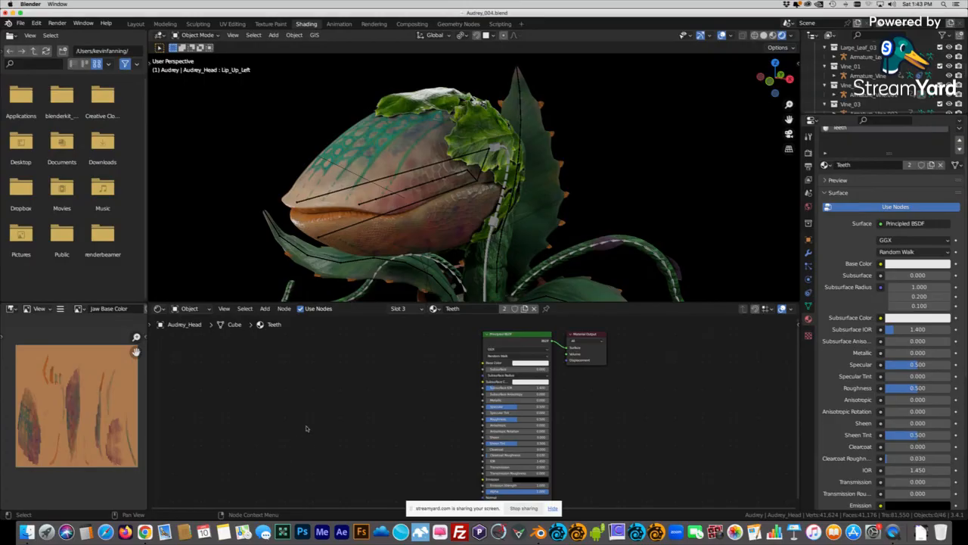
middle_click_drag(454, 189, 295, 72)
Return to the Layout workspace and open Audrey_Shot_02_v01.blend from the Audrey folder without saving the current file.
left_click(135, 24)
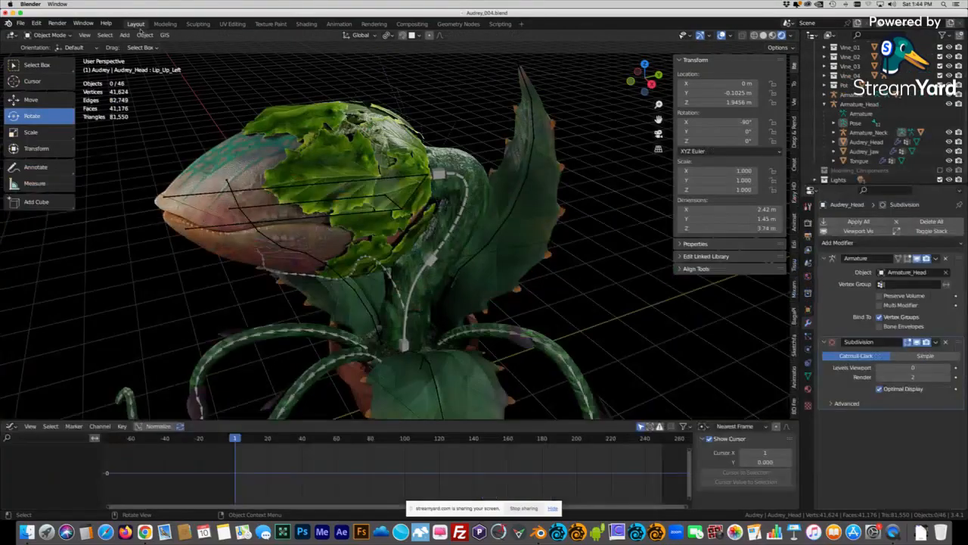
left_click(20, 23)
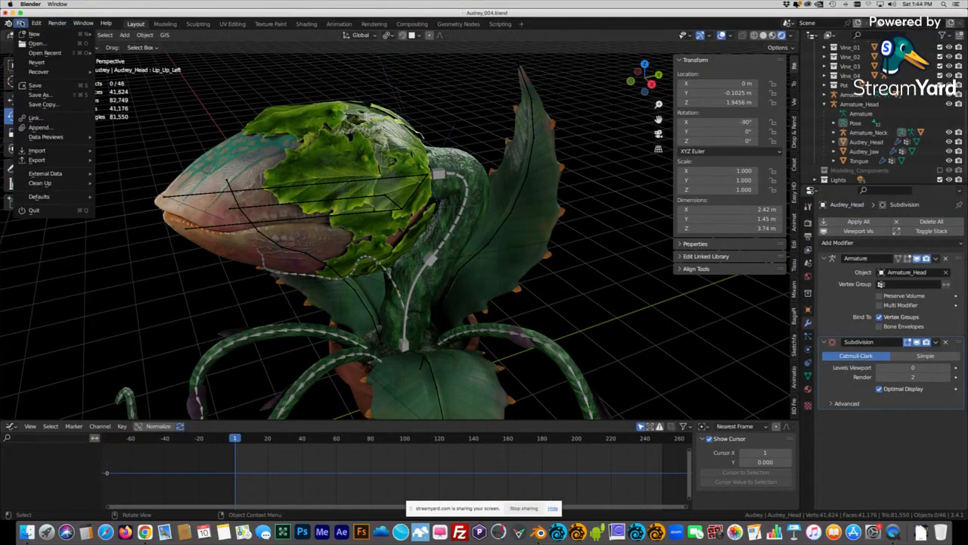
mouse_move(43, 55)
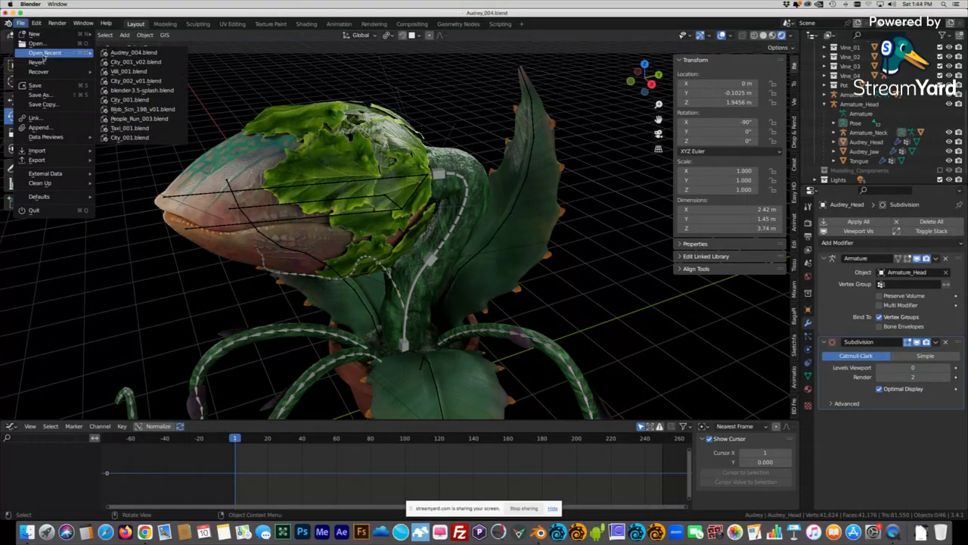
left_click(39, 43)
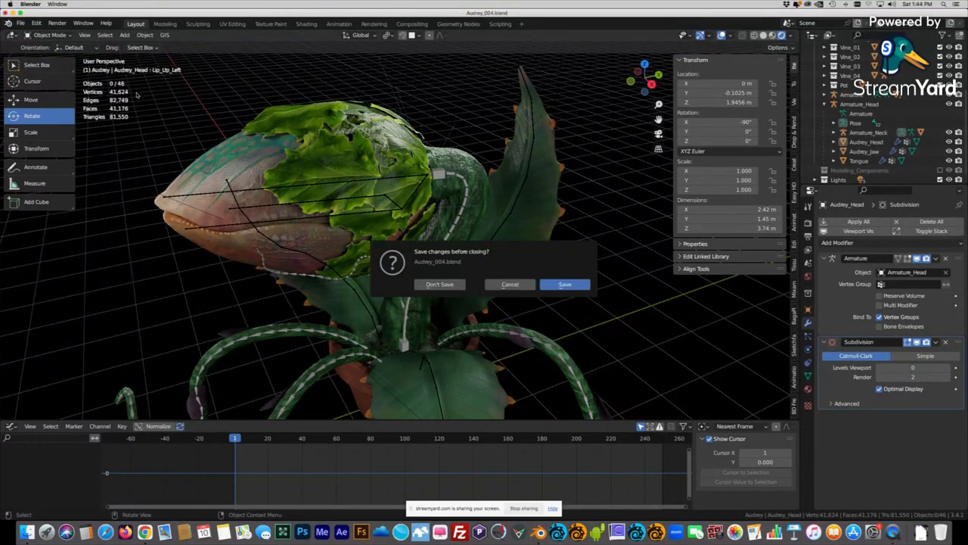
left_click(439, 285)
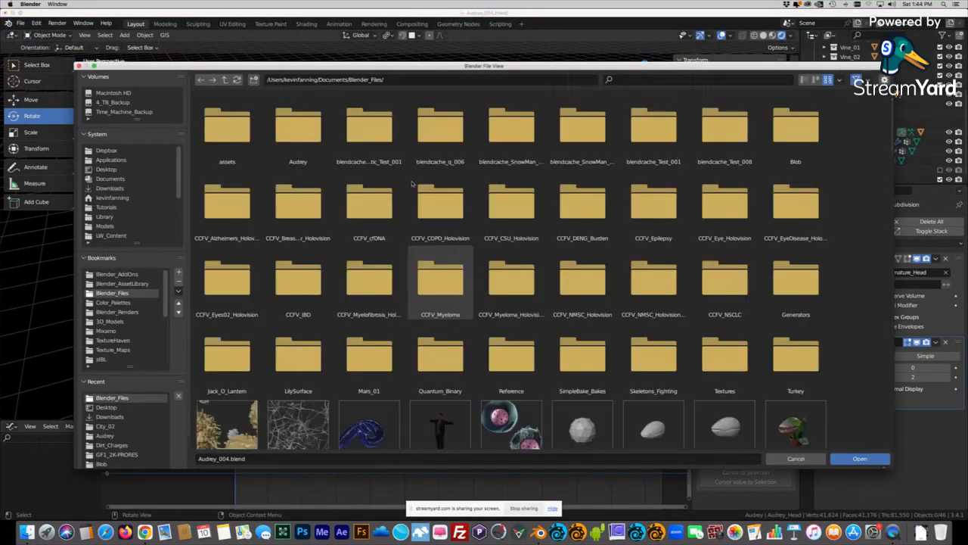
double_click(298, 110)
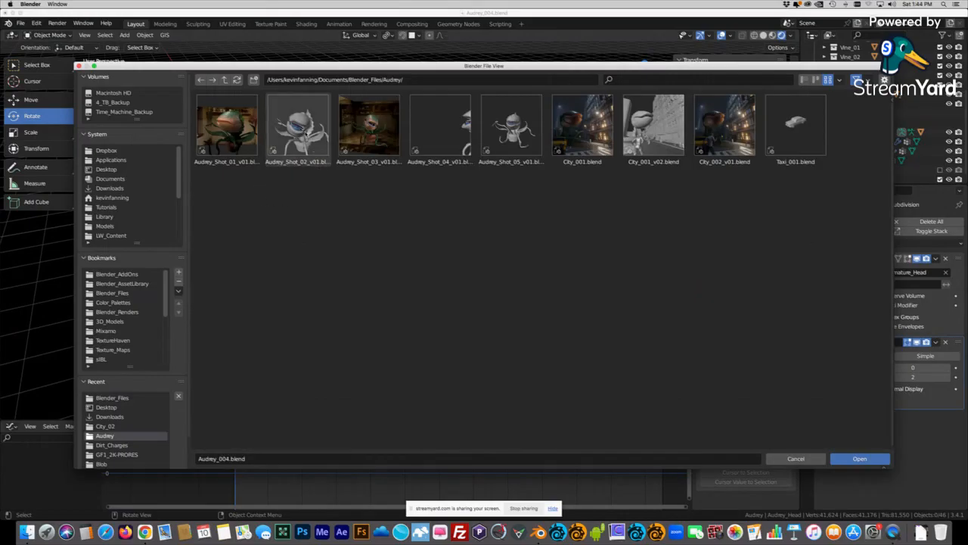
double_click(298, 124)
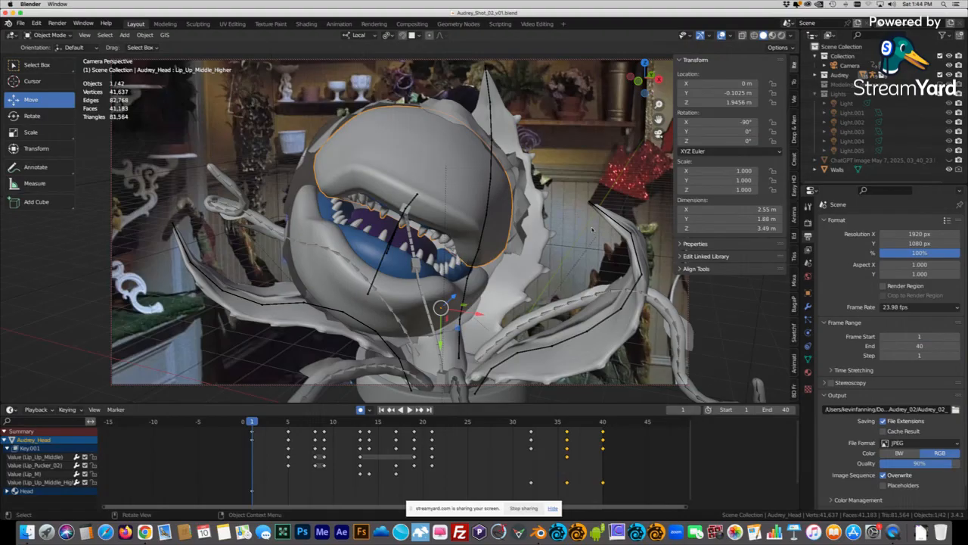
Deselect the head, play the plant's talking animation in the camera view, and return to frame 1.
key("space")
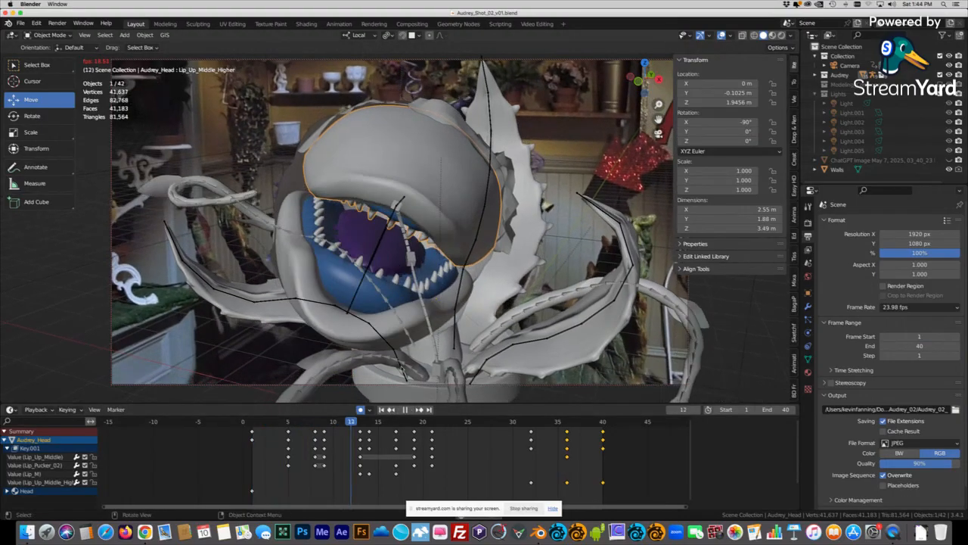
key("space")
left_click(535, 305)
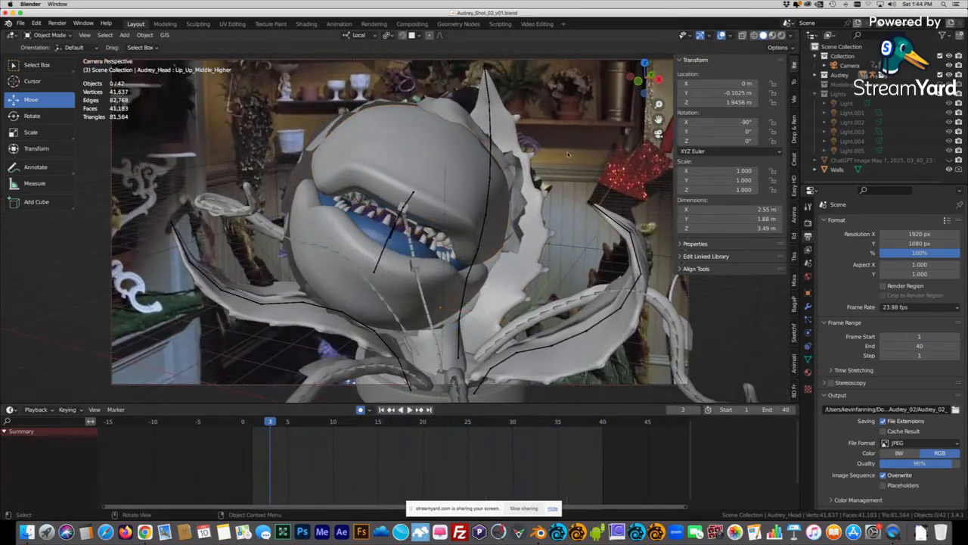
key("space")
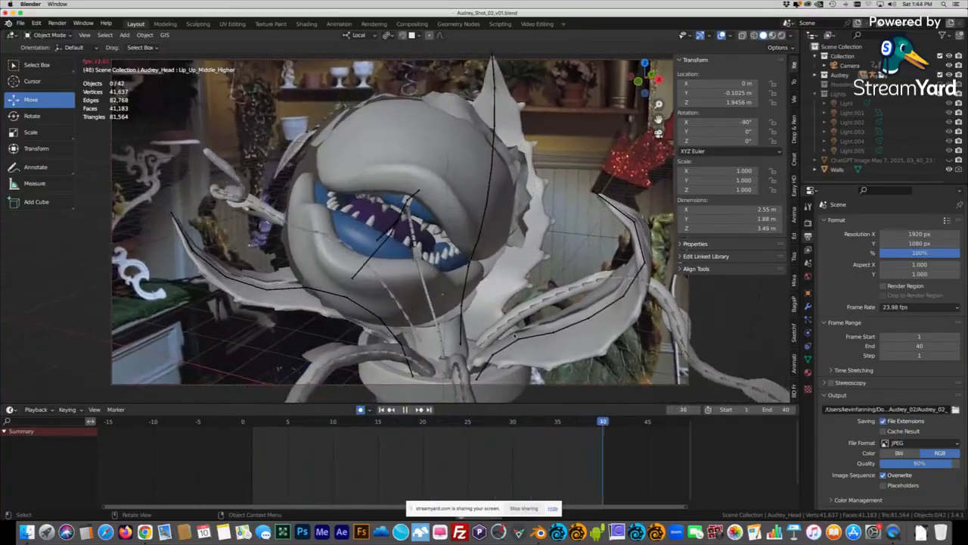
key("Escape")
key("space")
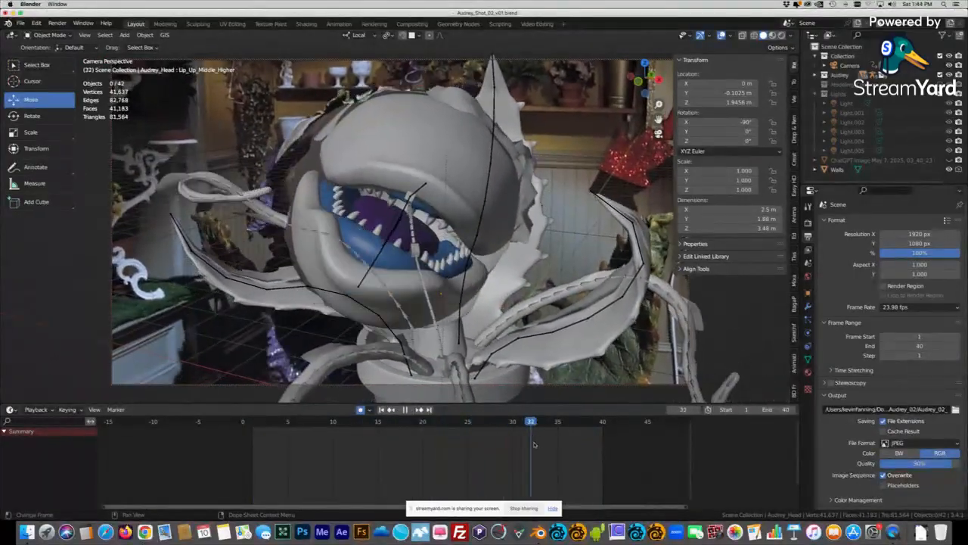
left_click_drag(582, 449, 252, 437)
key("space")
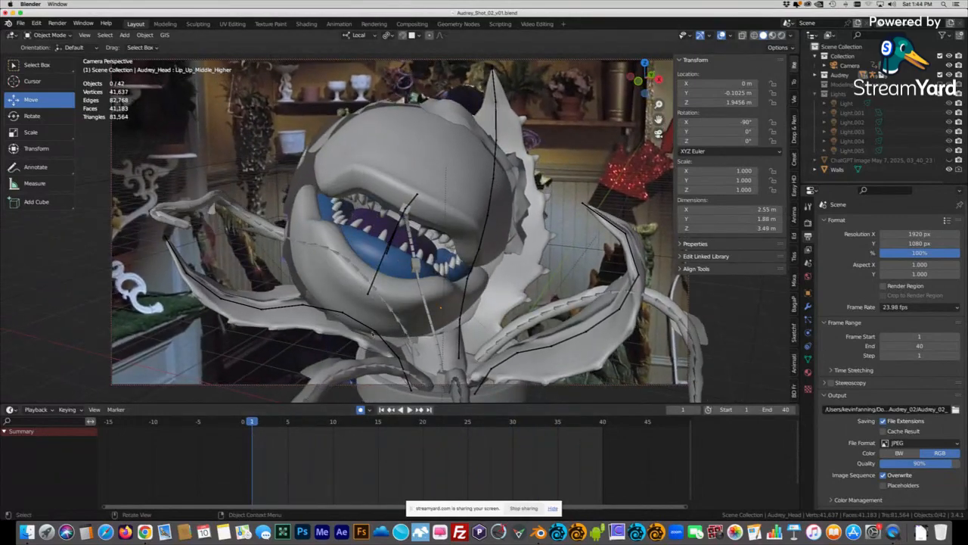
Show the whole potted plant outside the camera view in material preview shading.
mouse_move(484, 253)
middle_mouse_down()
mouse_move(427, 263)
mouse_move(452, 282)
middle_mouse_up()
scroll(426, 263, "down", 3)
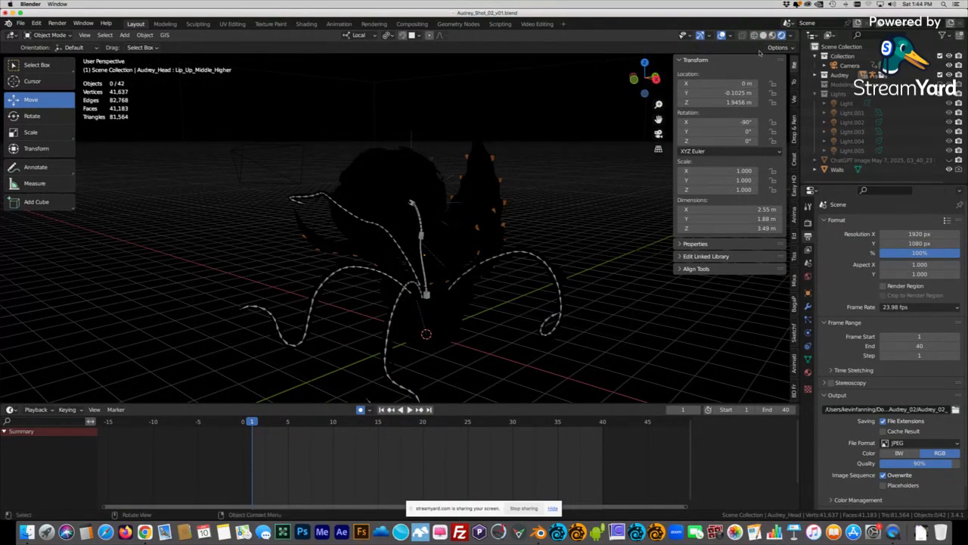
left_click(772, 35)
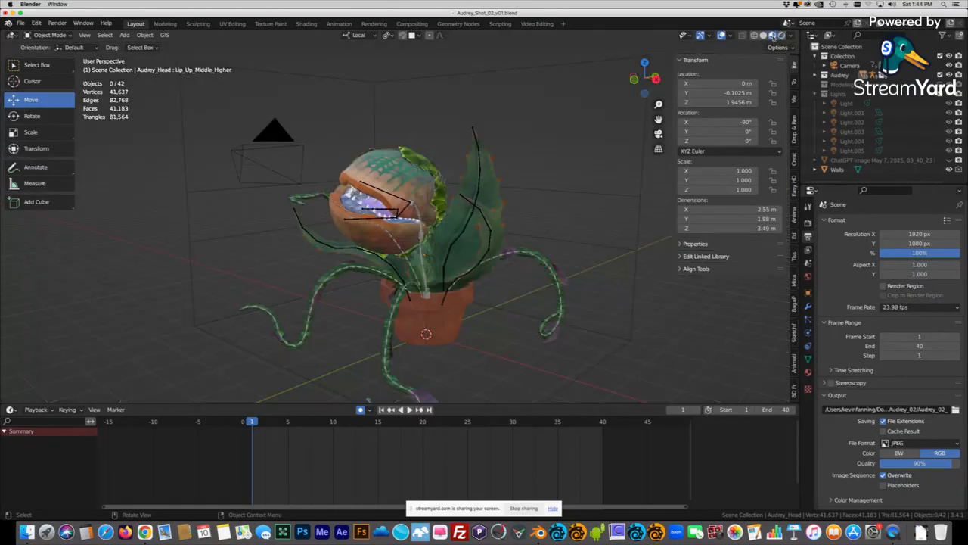
Show the plant in solid shading through the scene camera and play the shot's animation.
mouse_move(456, 225)
middle_mouse_down()
mouse_move(442, 214)
mouse_move(486, 249)
mouse_move(509, 228)
mouse_move(469, 219)
middle_mouse_up()
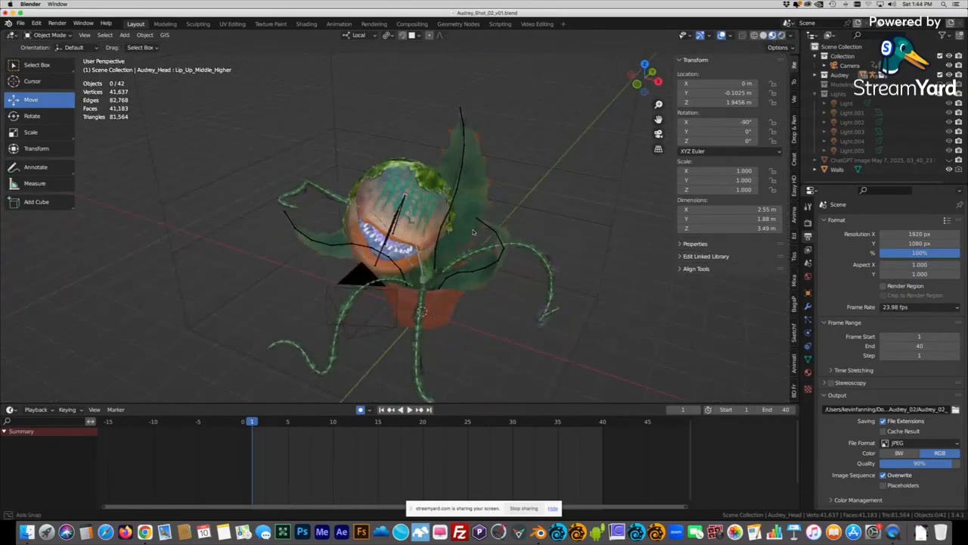
left_click(763, 36)
key("KP_0")
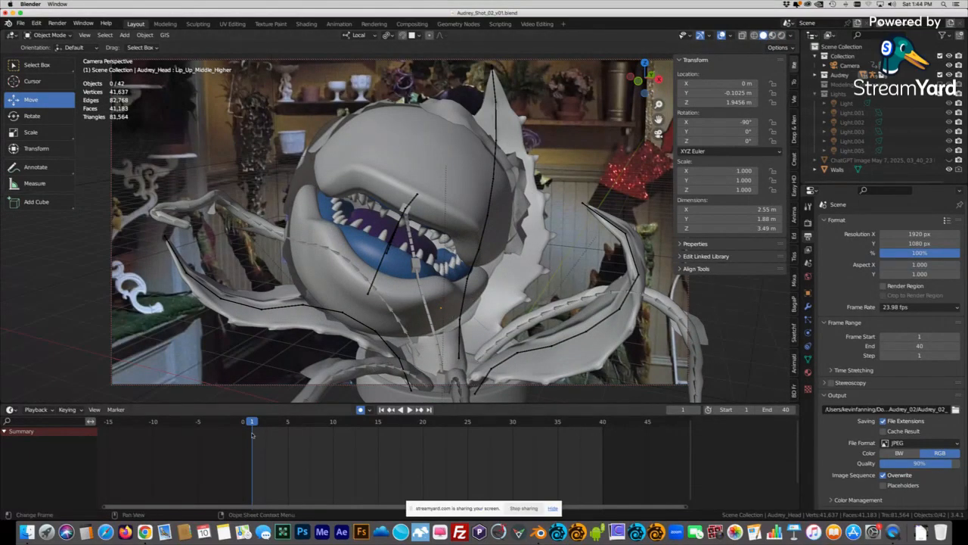
key("space")
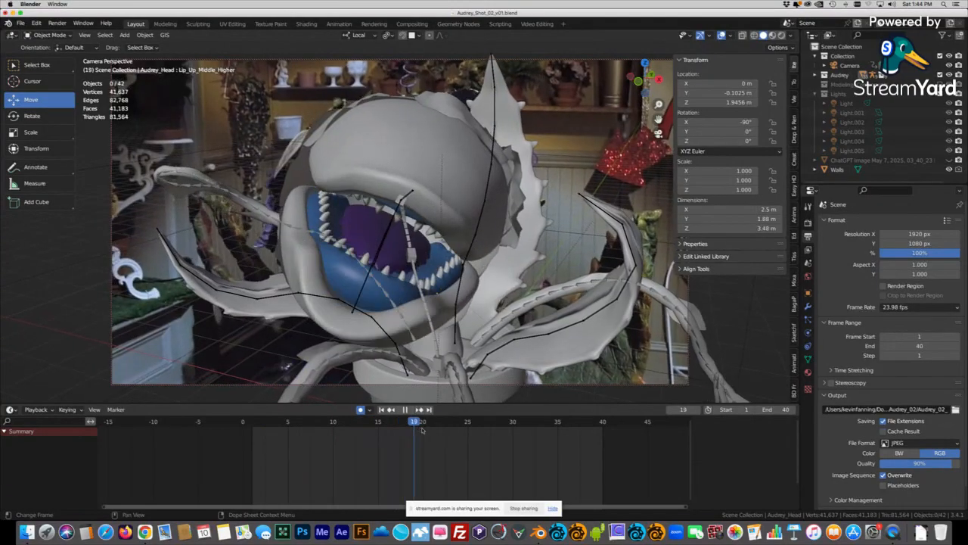
key("space")
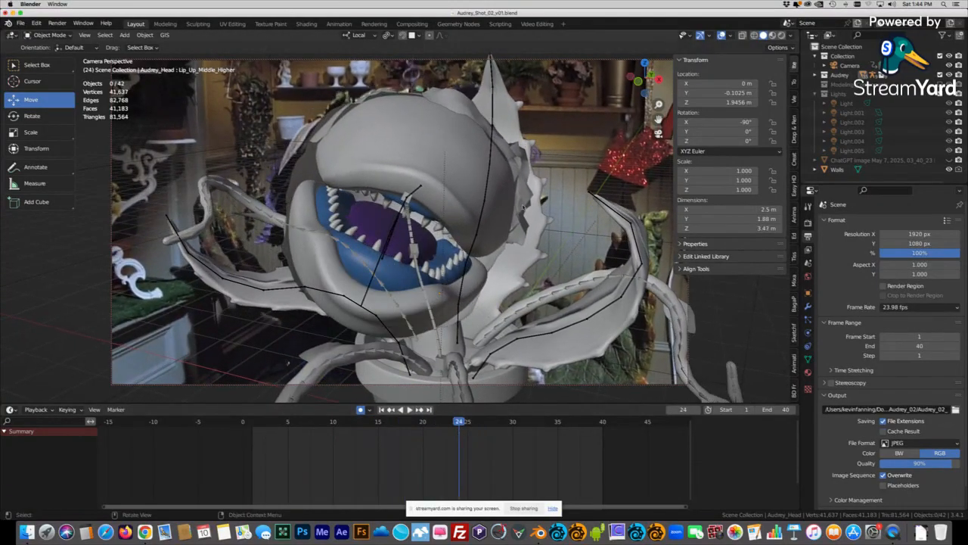
Select the plant's upper head mesh and show its shape keys.
left_click(493, 188)
left_click(808, 307)
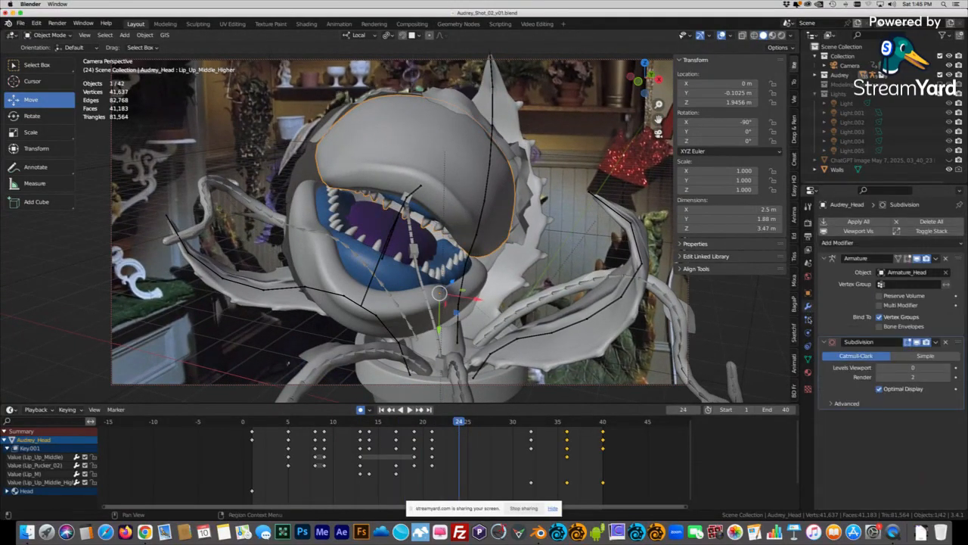
left_click(809, 320)
left_click(808, 346)
left_click(808, 358)
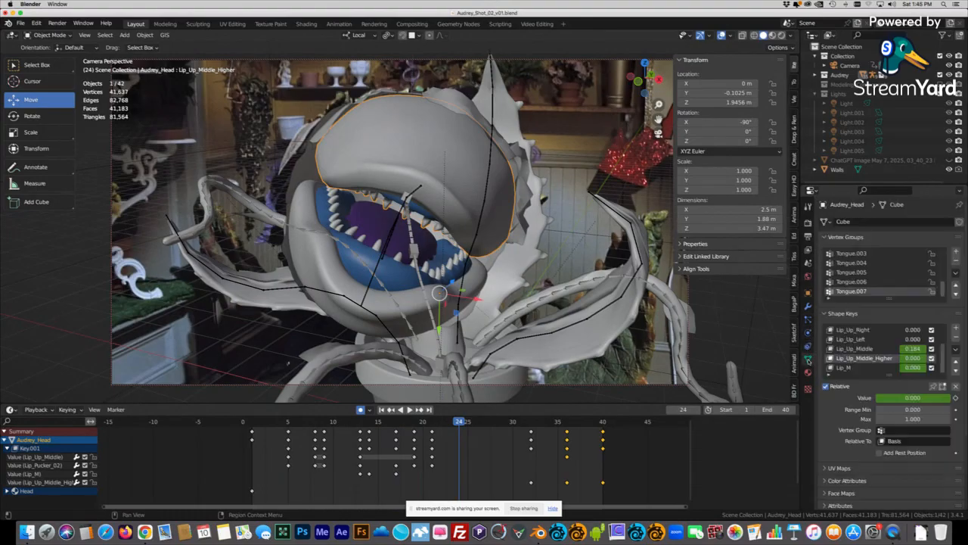
Replay the shot through the camera with the head deselected to examine the mouth and vine movement.
key("space")
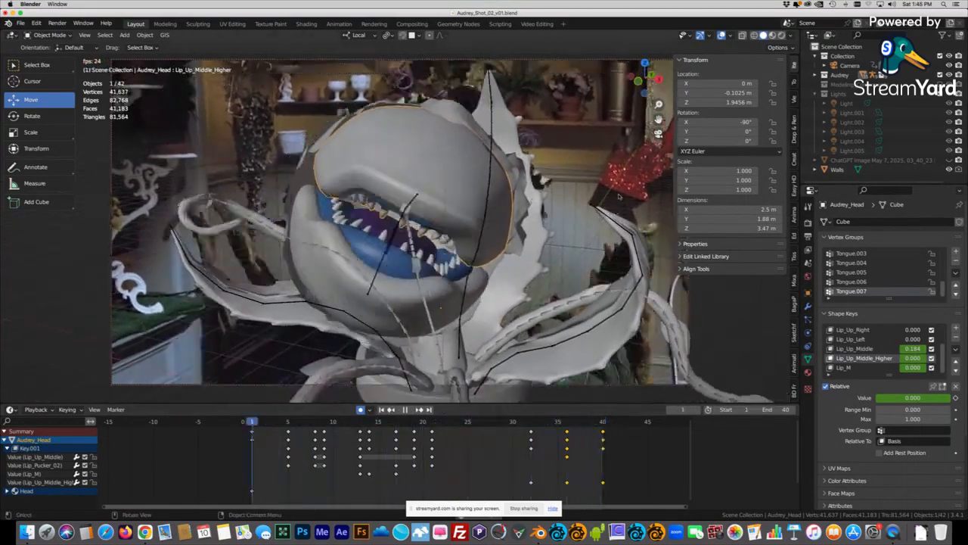
left_click(562, 151)
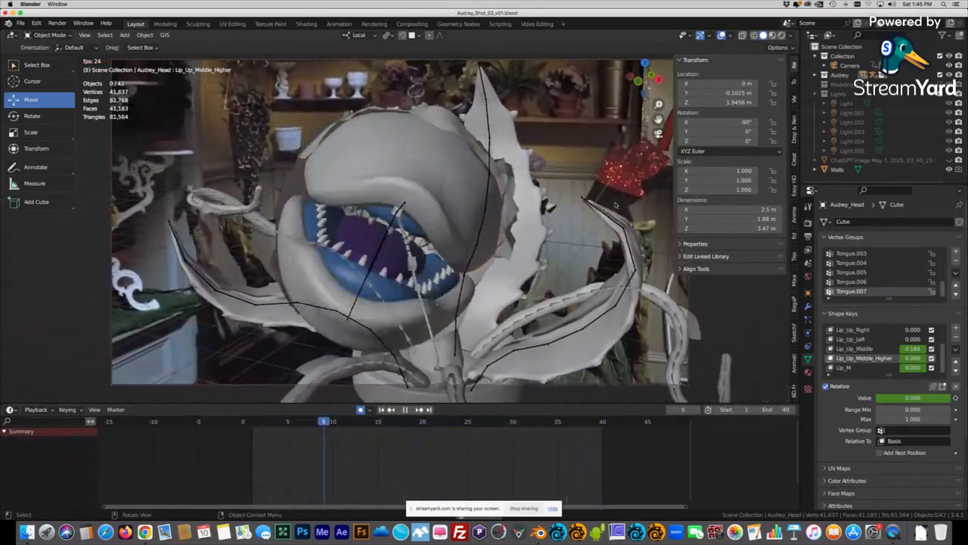
key("space")
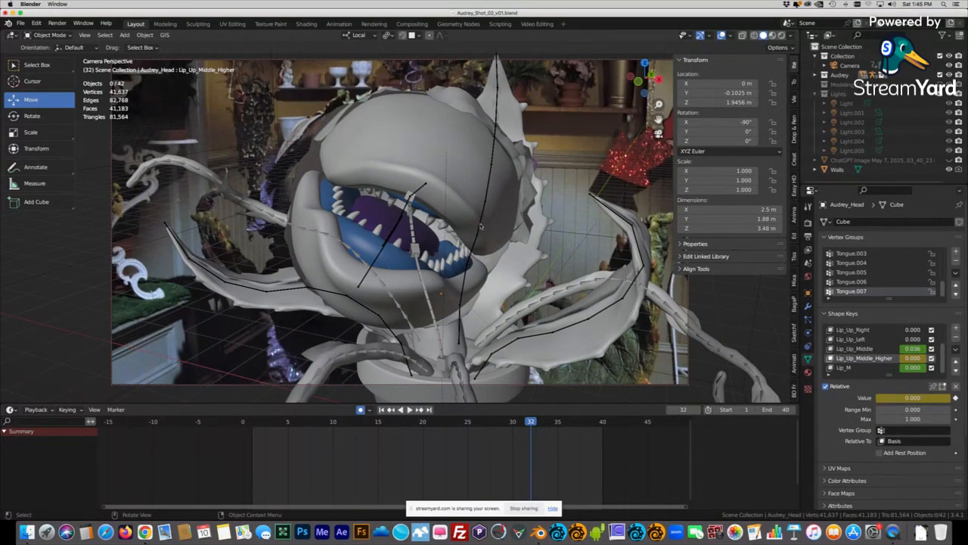
key("space")
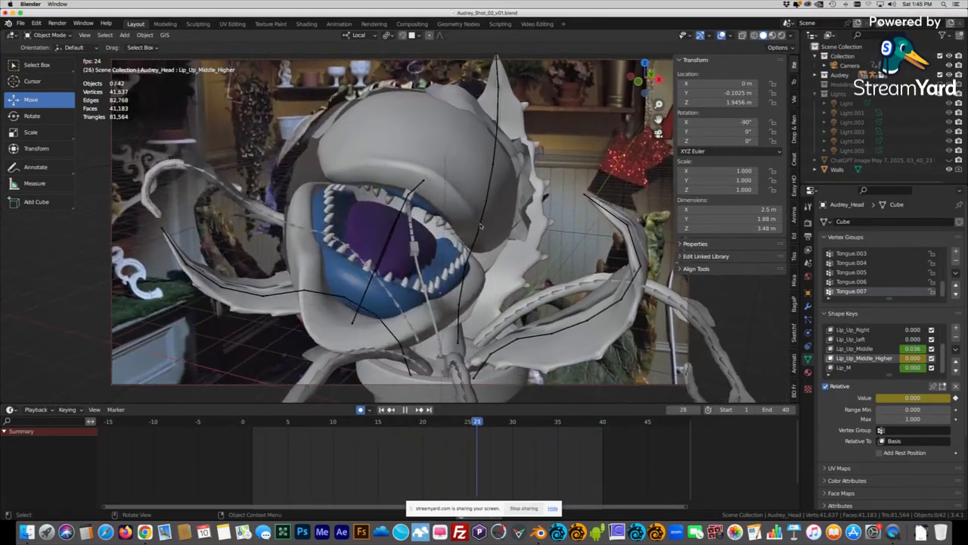
key("space")
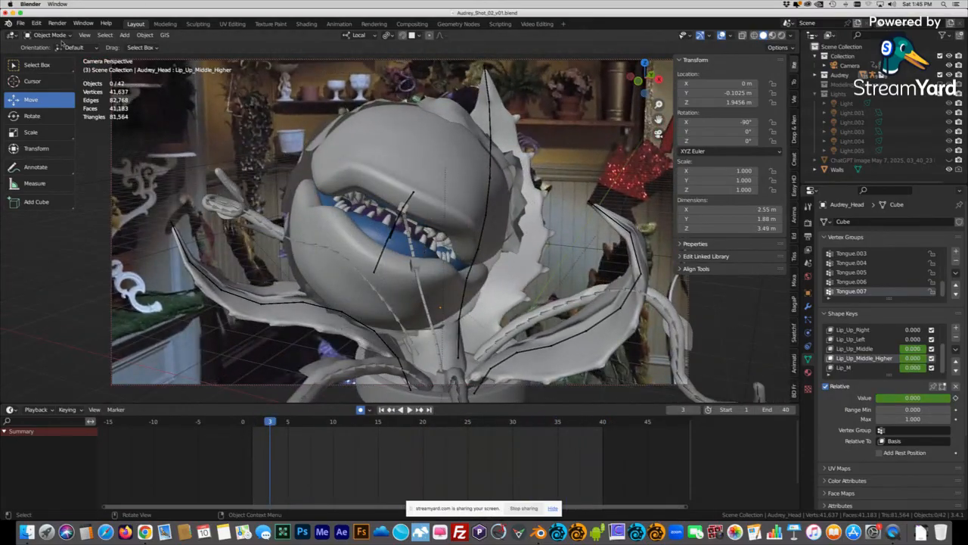
Open Audrey_Shot_04_v01.blend without saving the changes to the current file.
left_click(21, 23)
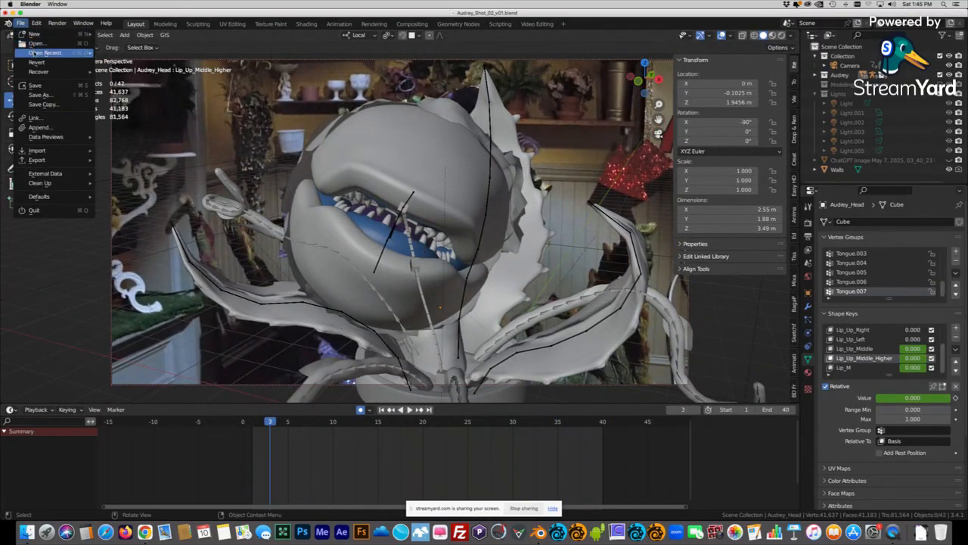
left_click(34, 44)
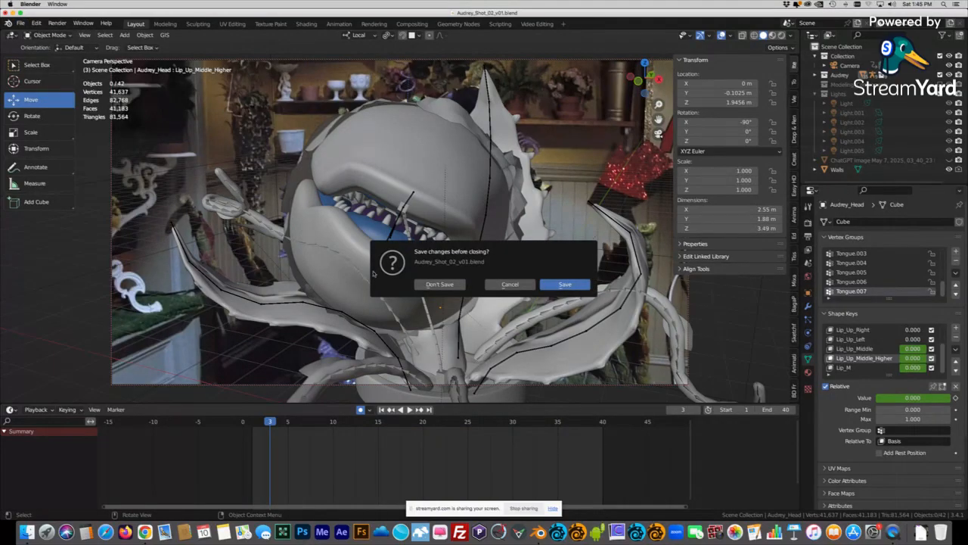
left_click(439, 285)
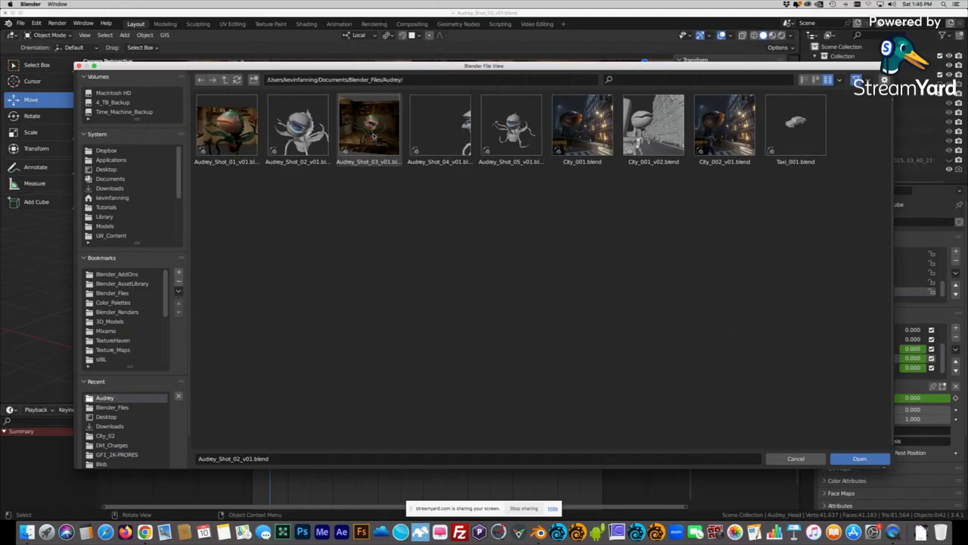
double_click(443, 136)
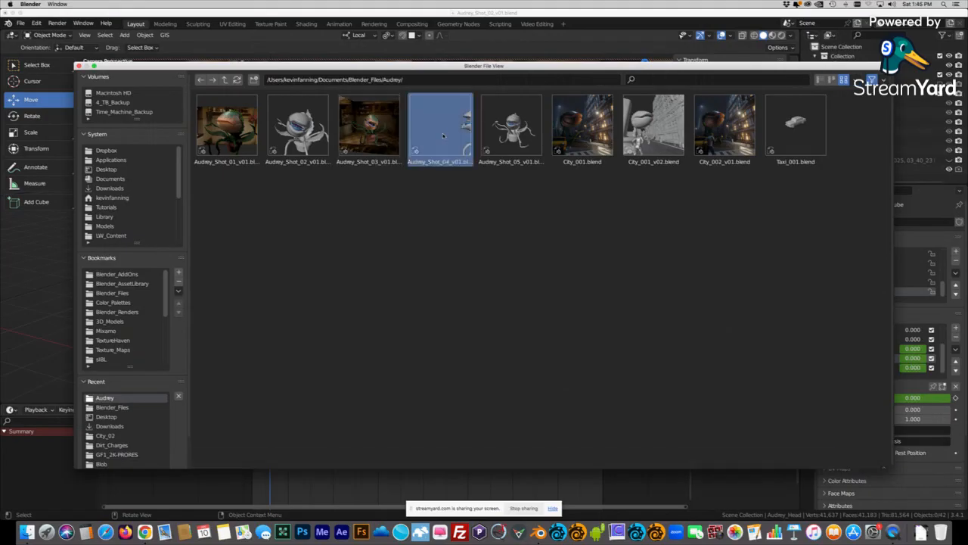
Leave the camera view and play the shot from its first frame with the whole plant in sight.
key("space")
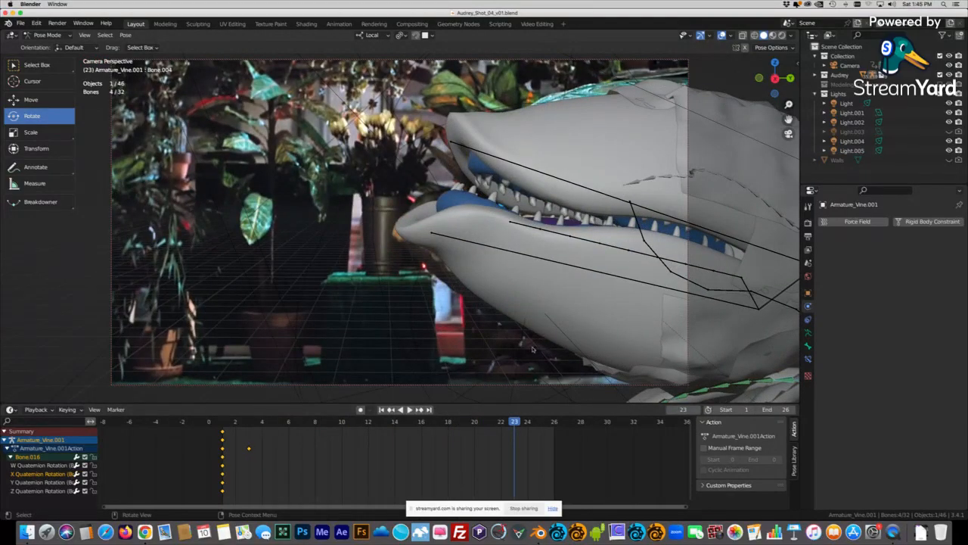
middle_click_drag(510, 313, 470, 244)
scroll(470, 244, "down", 4)
mouse_move(464, 401)
middle_mouse_down()
mouse_move(450, 366)
mouse_move(460, 385)
middle_mouse_up()
left_click(382, 410)
key("space")
key("space")
middle_click_drag(450, 266, 481, 232)
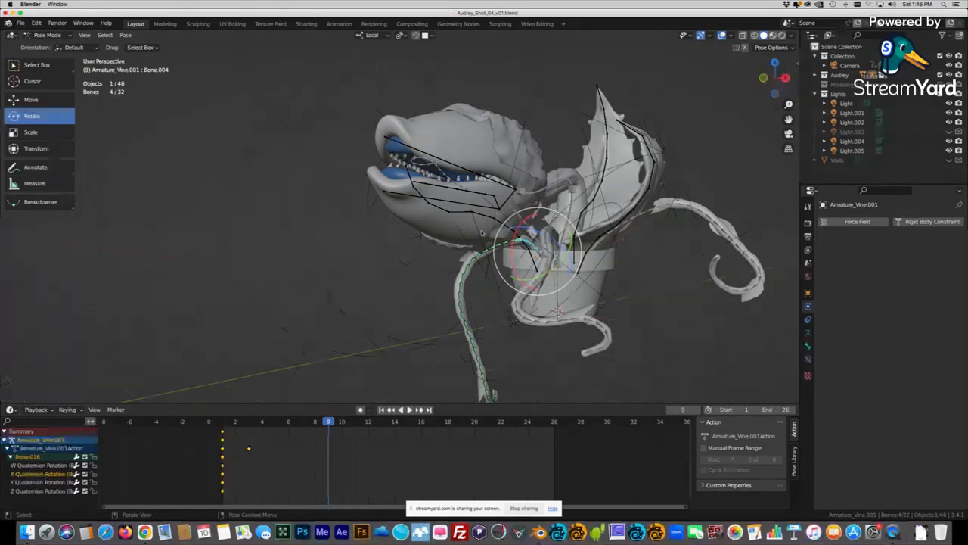
left_click(382, 409)
key("space")
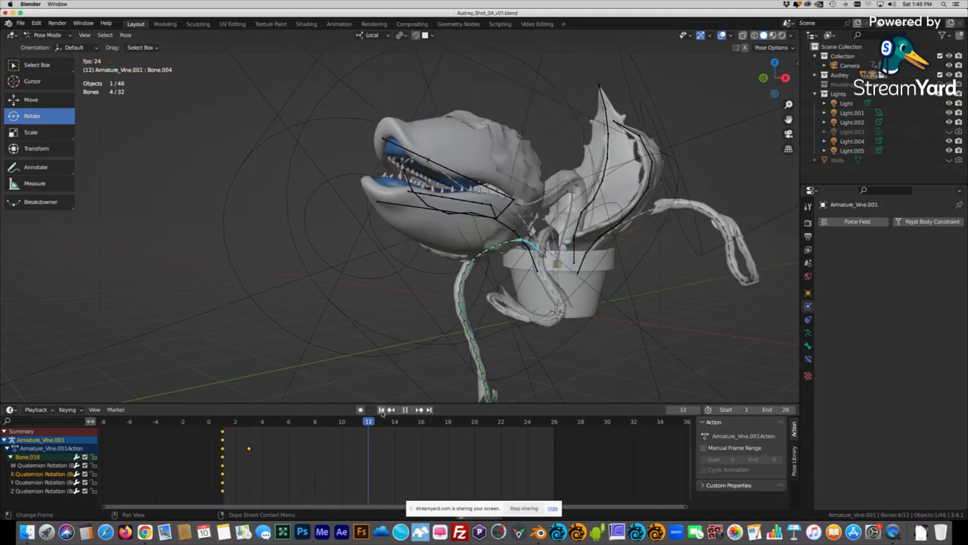
Replay the animation in a closer side view of the plant's head to examine the jaw and lip motion.
scroll(536, 140, "up", 3)
middle_click_drag(536, 140, 492, 220, "shift")
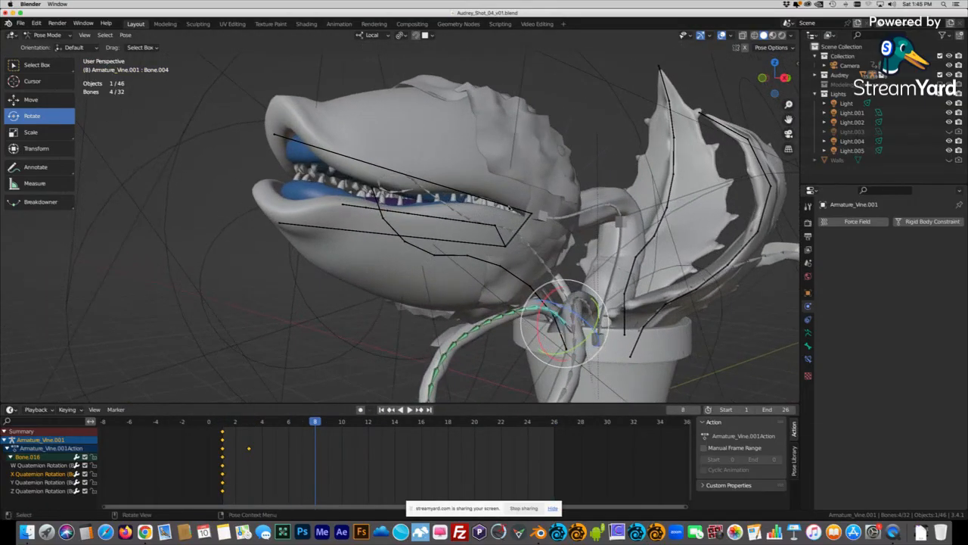
left_click(382, 411)
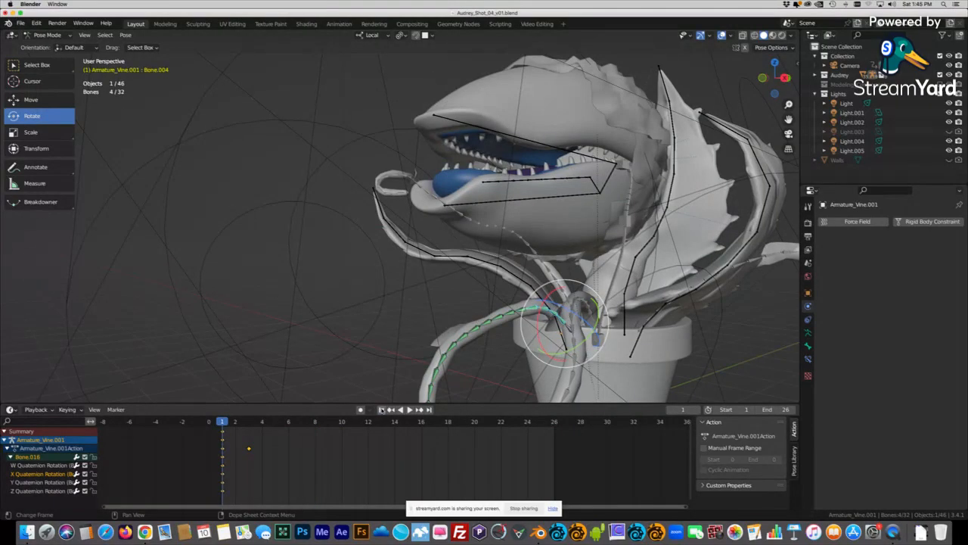
key("space")
key("space")
middle_click_drag(478, 201, 441, 220)
key("space")
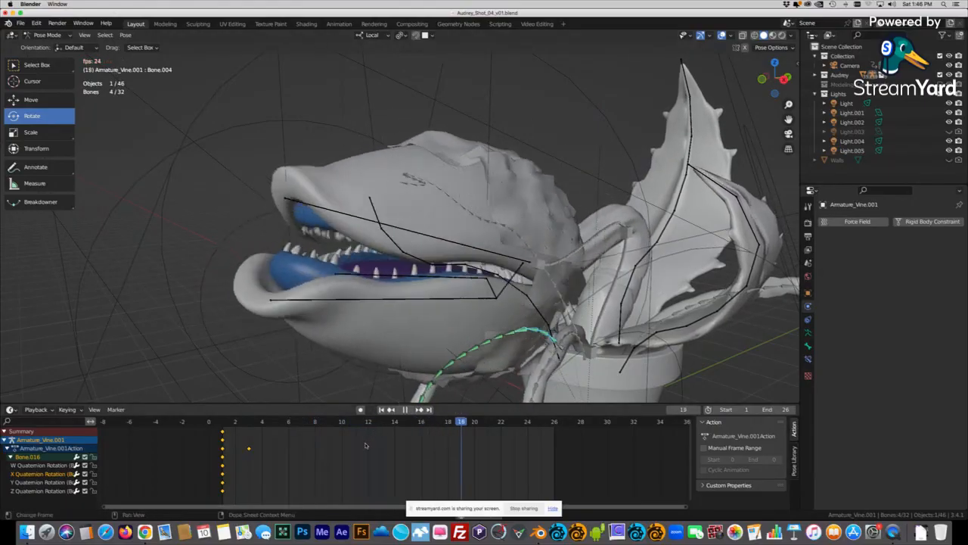
key("space")
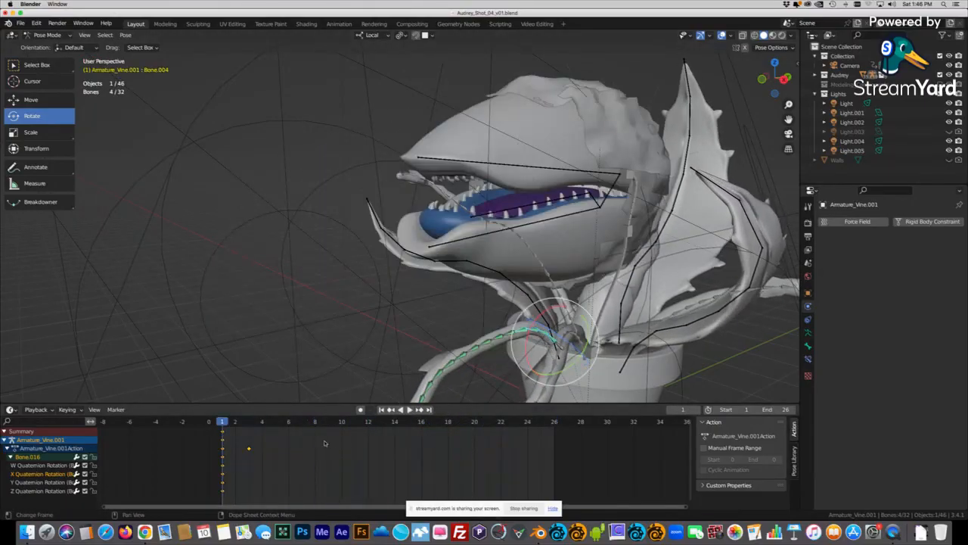
key("space")
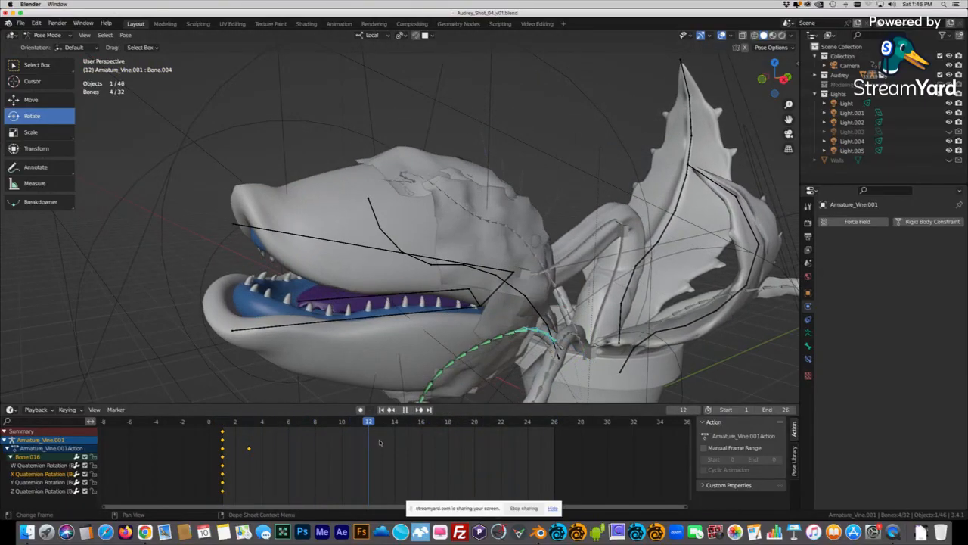
key("space")
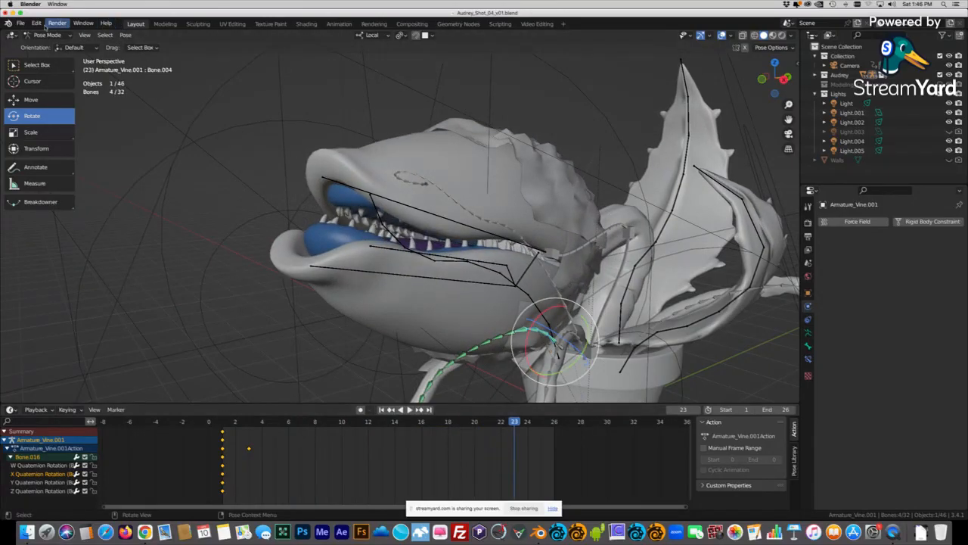
Open Audrey_Shot_05_v01.blend without saving the changes to the current file.
left_click(21, 23)
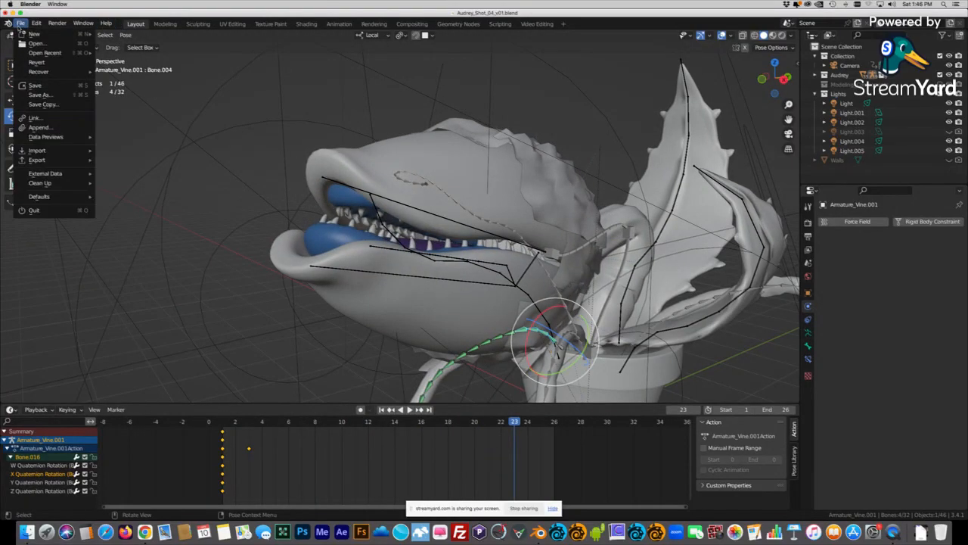
left_click(29, 45)
left_click(440, 285)
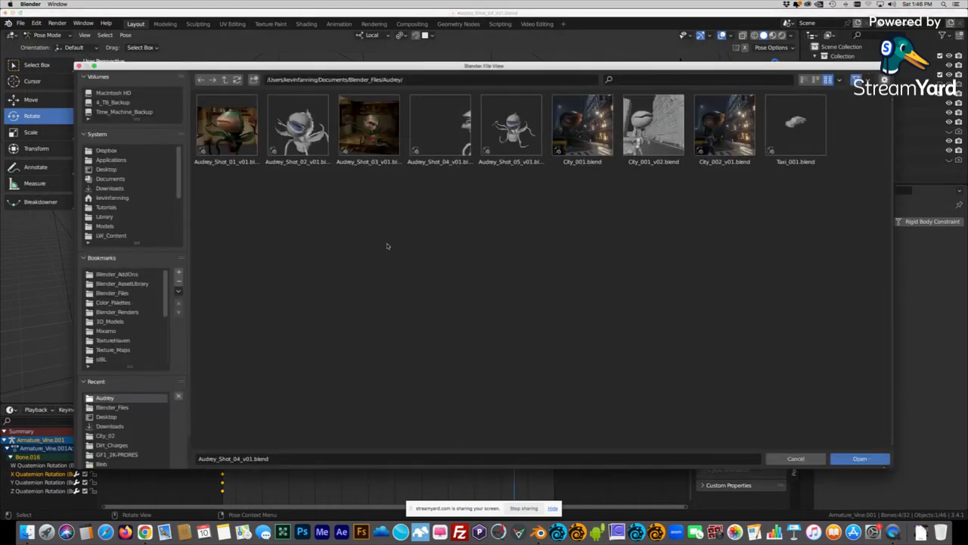
left_click_drag(445, 68, 436, 63)
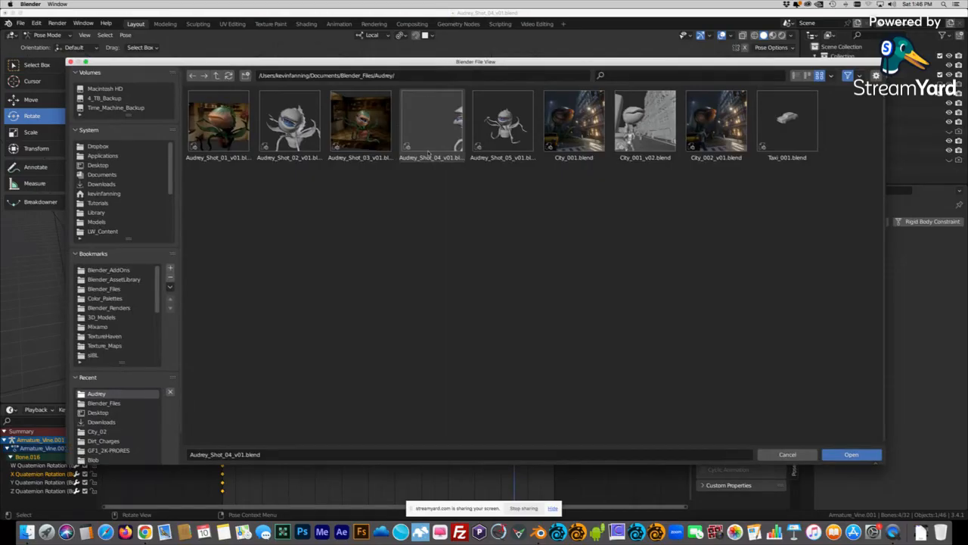
left_click(503, 121)
left_click(852, 453)
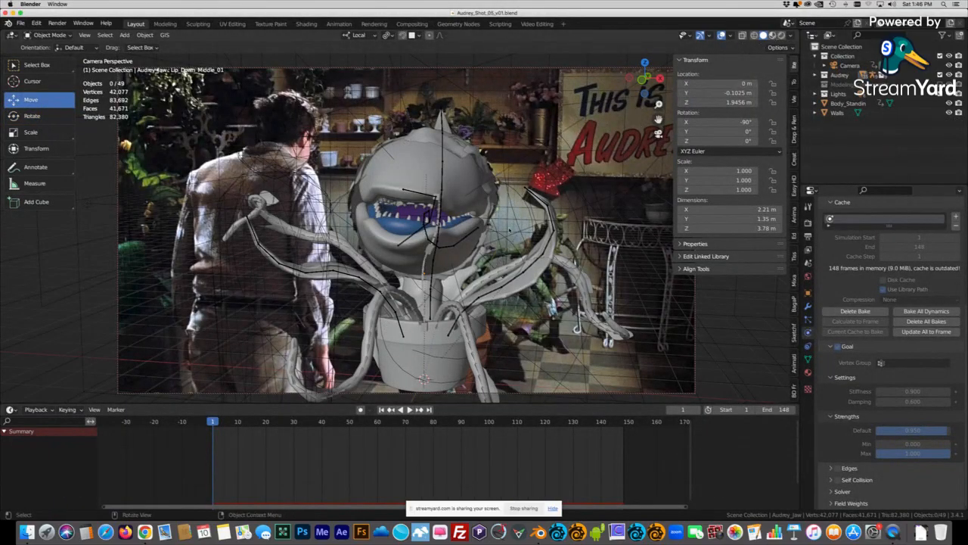
Play the shot through the camera from its first frame to review the plant against the background footage.
key("space")
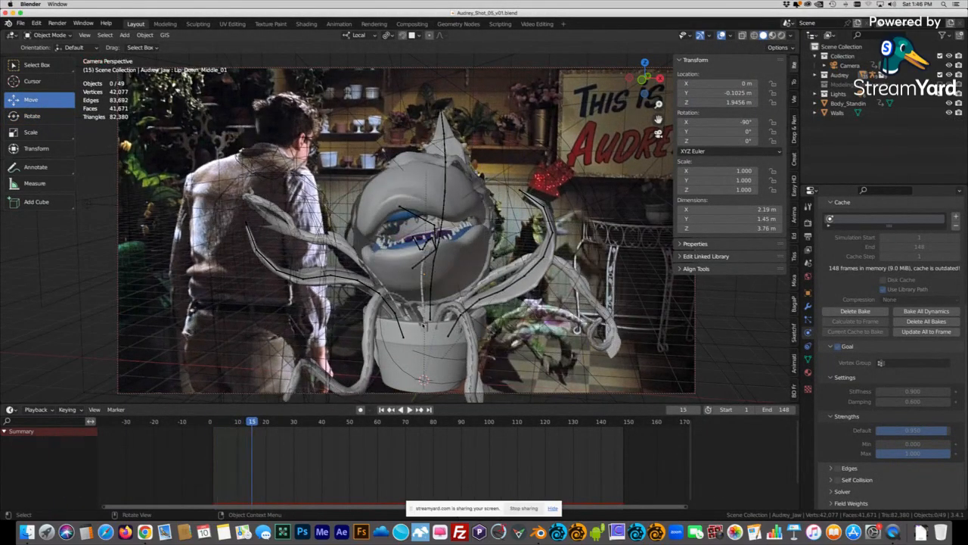
left_click(381, 409)
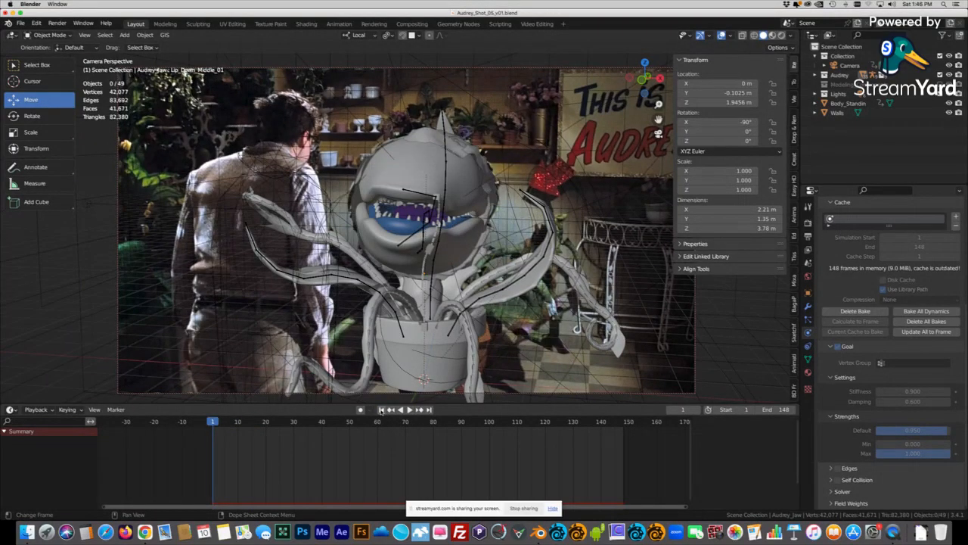
key("space")
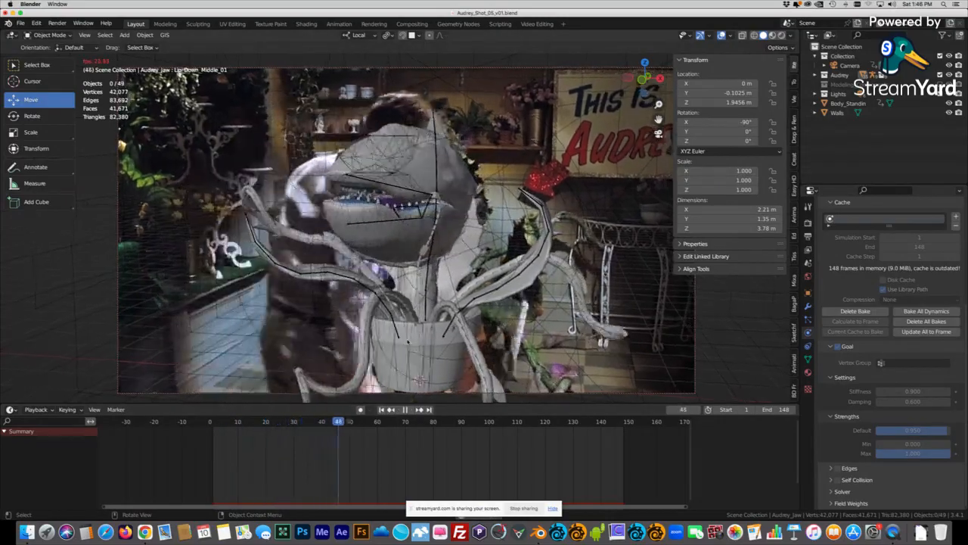
key("space")
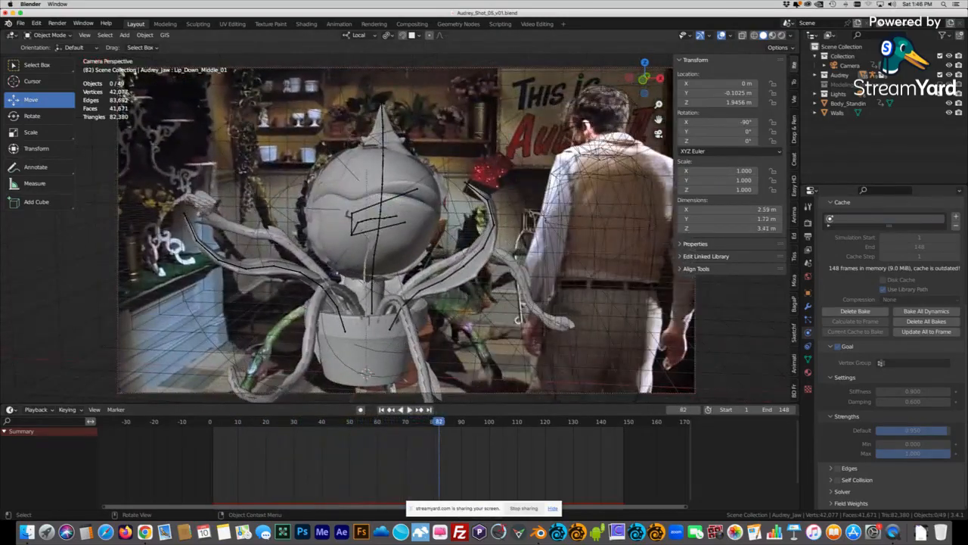
Replay the animation from the first frame in a free perspective view of the plant and stop at frame 89.
key("KP_7")
middle_click_drag(177, 298, 261, 220)
scroll(240, 214, "up", 6)
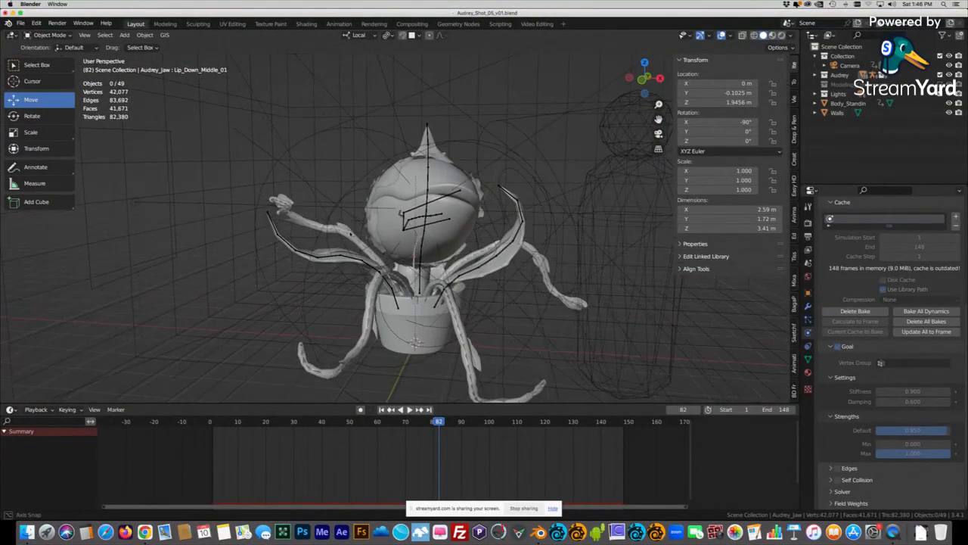
left_click(382, 409)
left_click(408, 409)
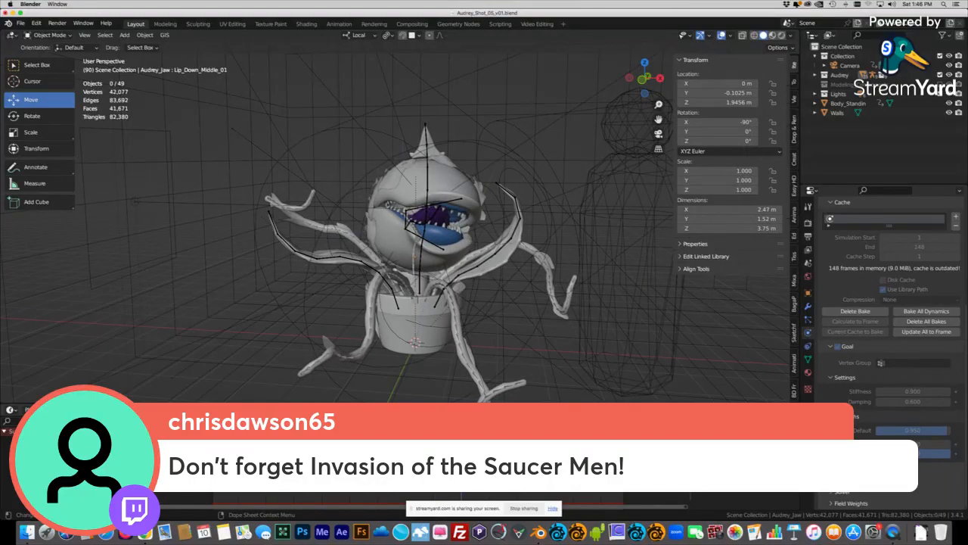
key("Left")
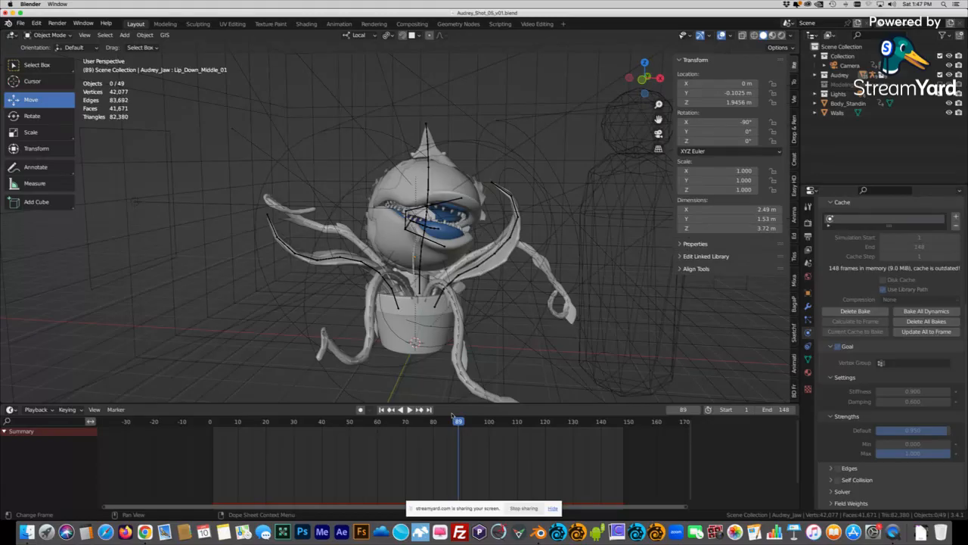
Replay the animation briefly from around frame 85 in the free perspective view of the plant.
left_click(445, 421)
key("space")
key("space")
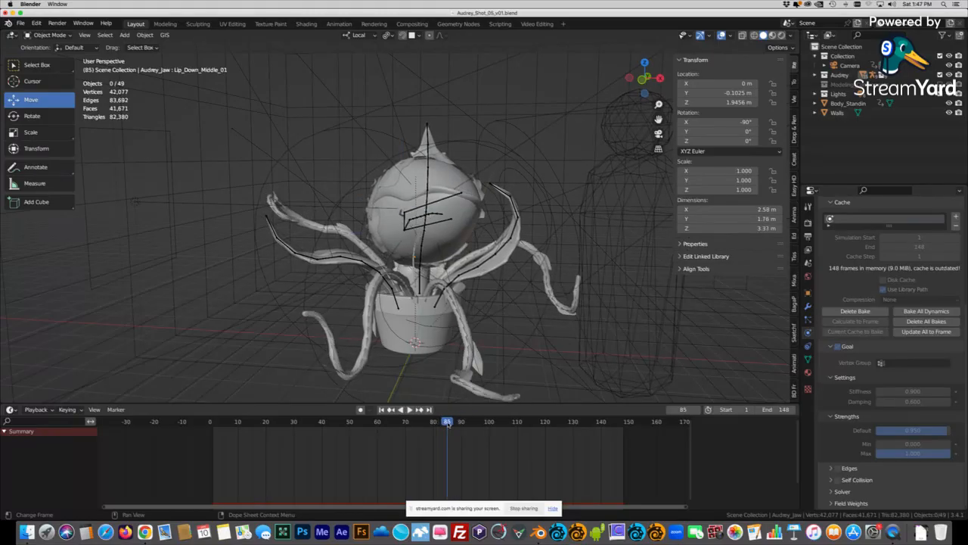
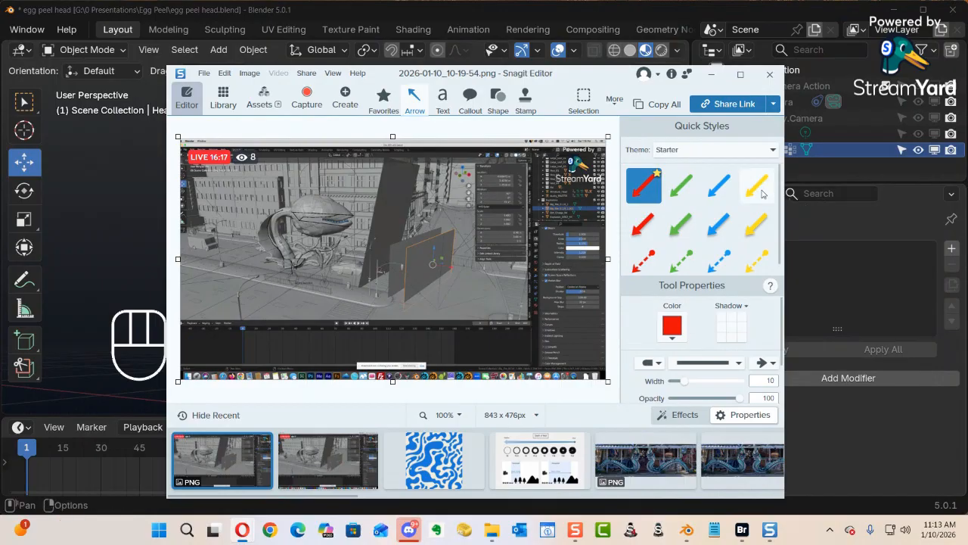
Close the Snagit Editor and its capture window to return to the egg peel head file in Blender.
left_click(769, 75)
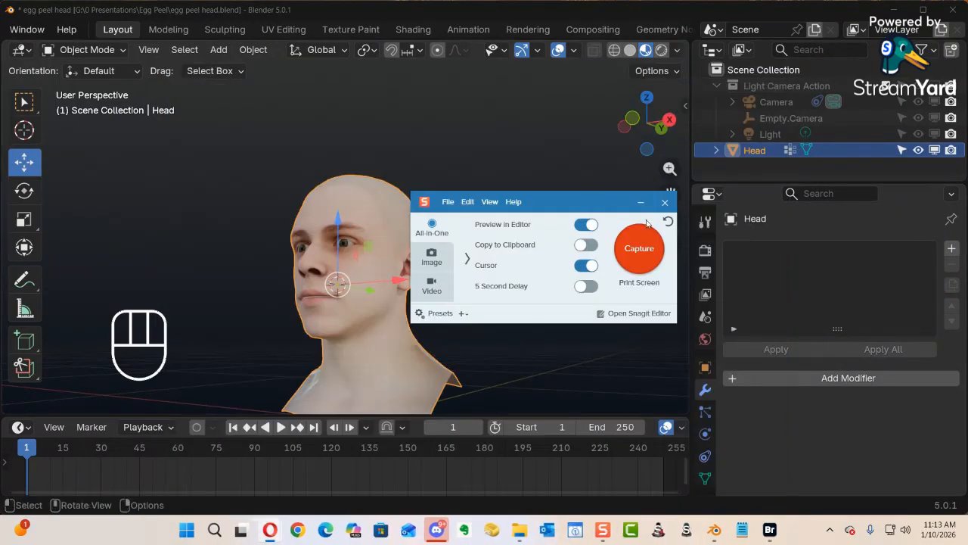
left_click(665, 202)
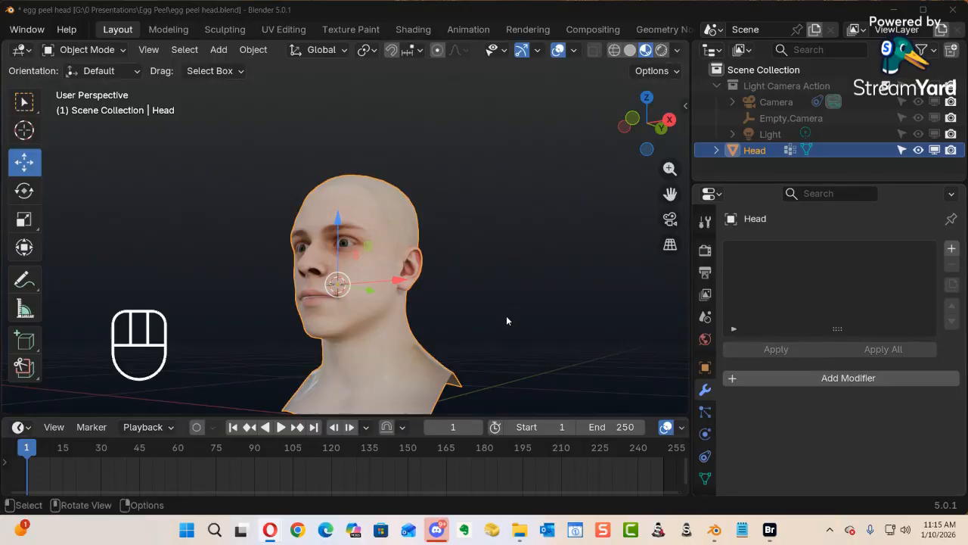
Inspect the head model from several angles and collapse the Light Camera Action collection in the outliner.
middle_click_drag(471, 358, 350, 247, "alt")
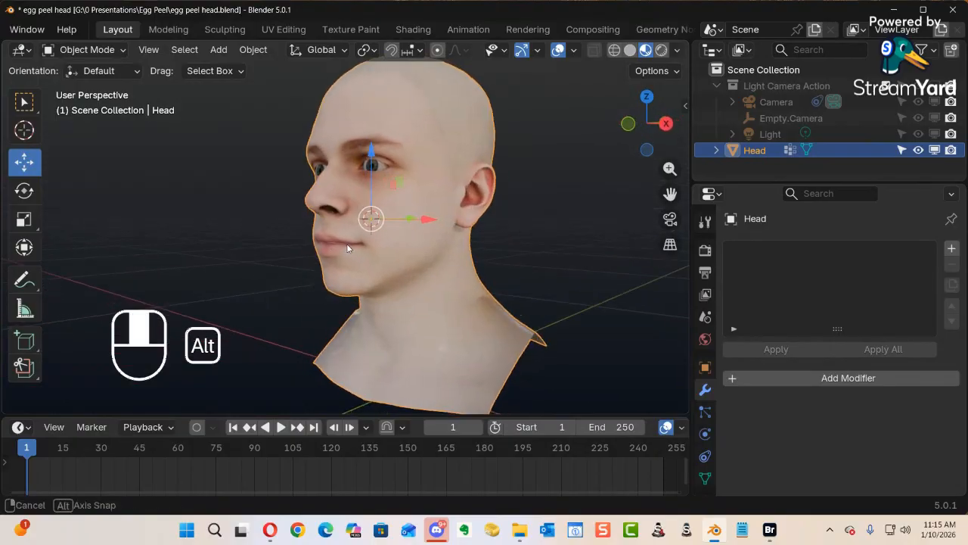
left_click(375, 168)
middle_click_drag(375, 168, 428, 293, "alt")
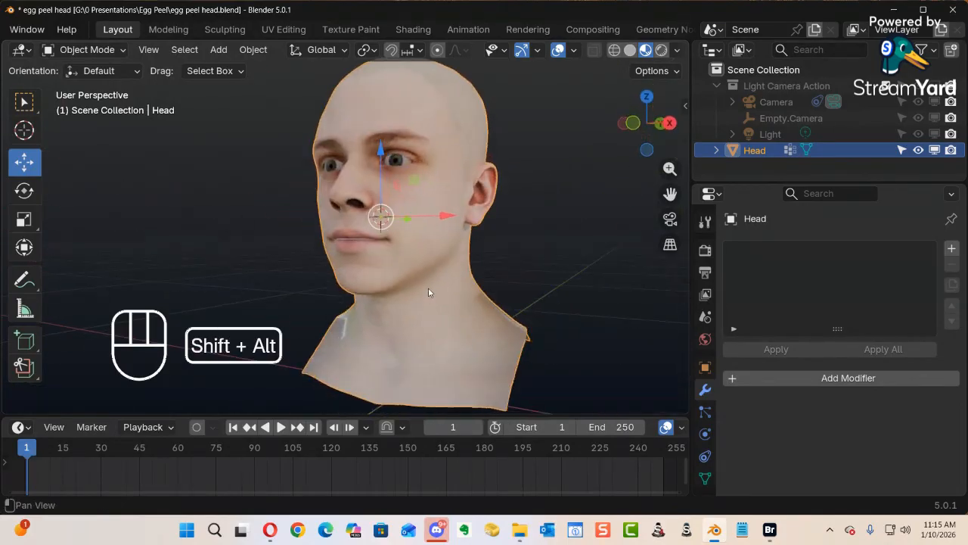
mouse_move(436, 167)
middle_mouse_down("alt+shift")
mouse_move(446, 213)
mouse_move(446, 180)
middle_mouse_up("alt+shift")
middle_click_drag(491, 208, 395, 266, "alt+shift")
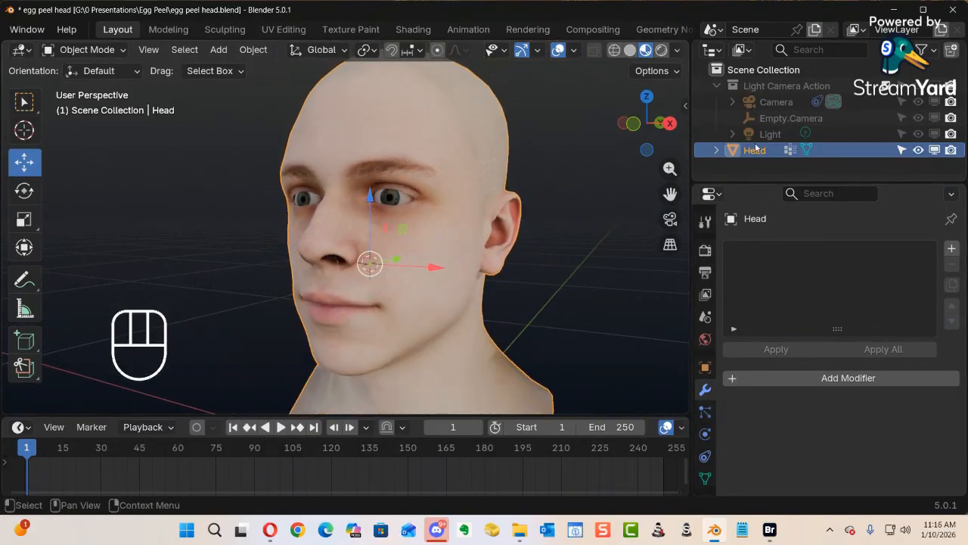
left_click(717, 85)
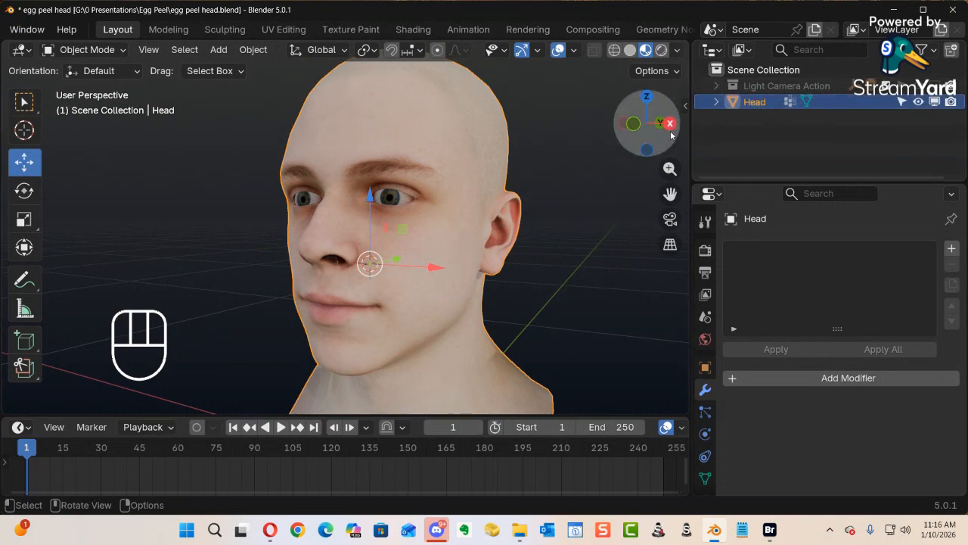
middle_click_drag(431, 231, 366, 276, "alt")
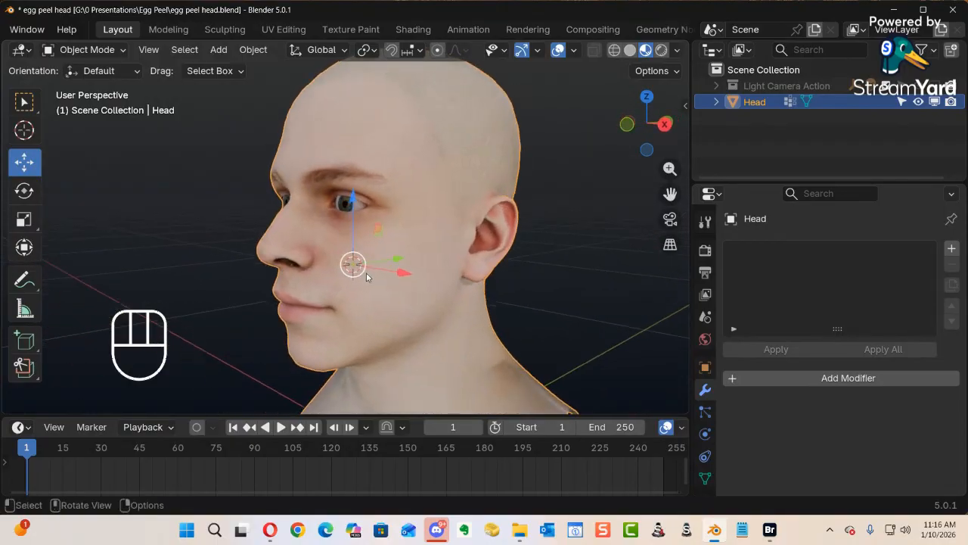
Rename the Head object as Head-Shell.
double_click(766, 103)
left_click(773, 102)
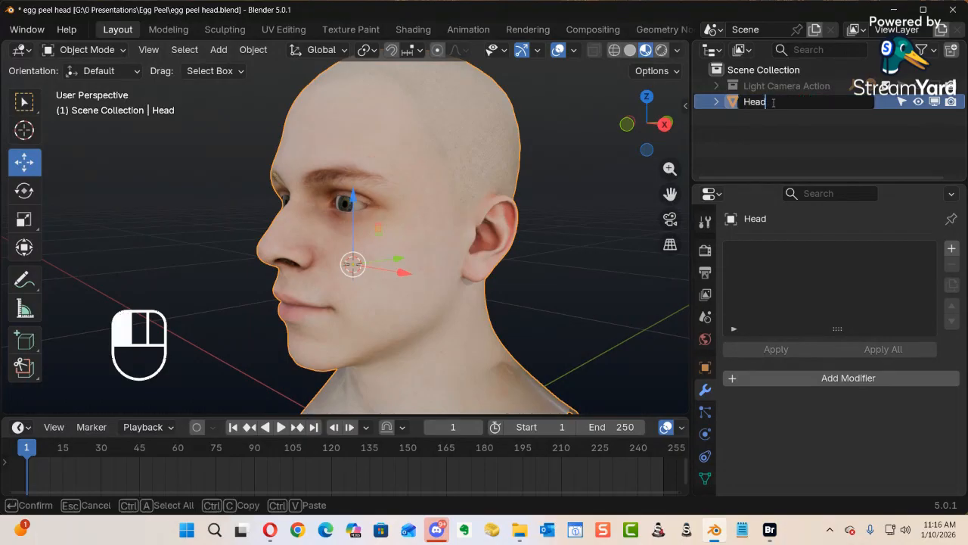
type("-Shell")
key("Return")
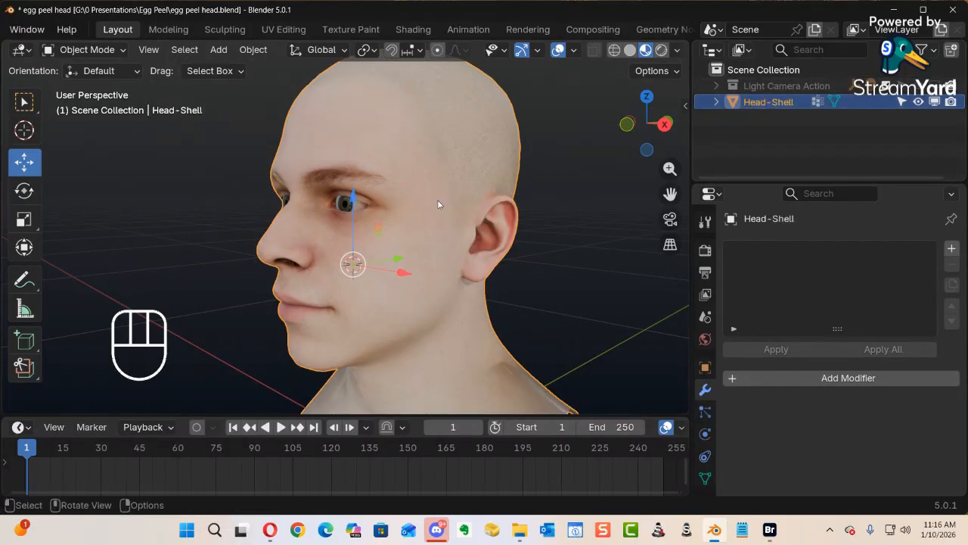
Duplicate Head-Shell in place and rename the copy as Head-Alien.
key("shift+d")
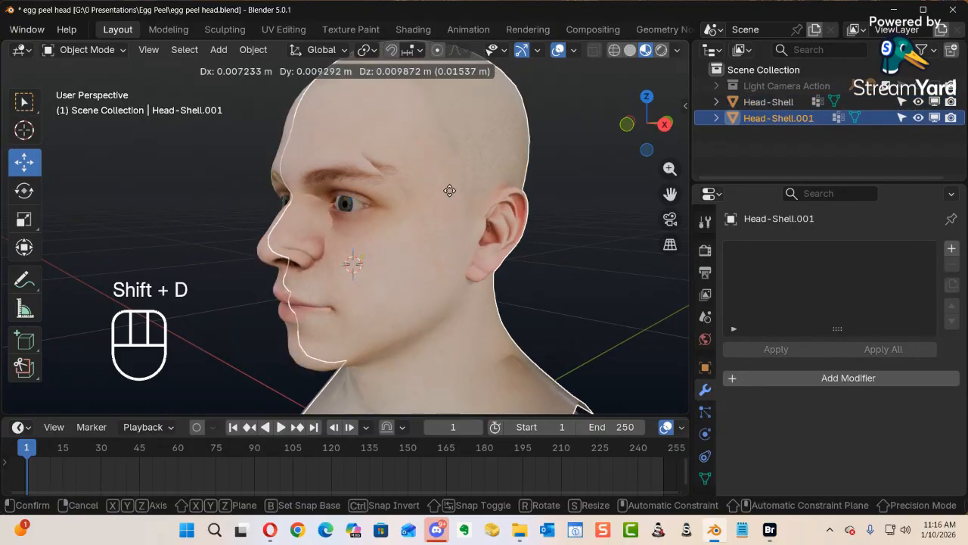
right_click(415, 202)
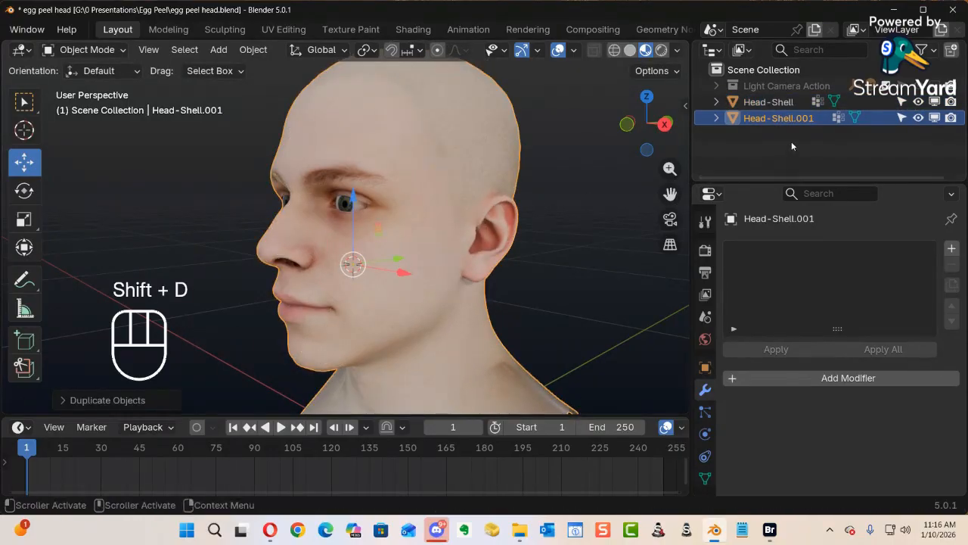
double_click(791, 119)
left_click_drag(826, 115, 773, 124)
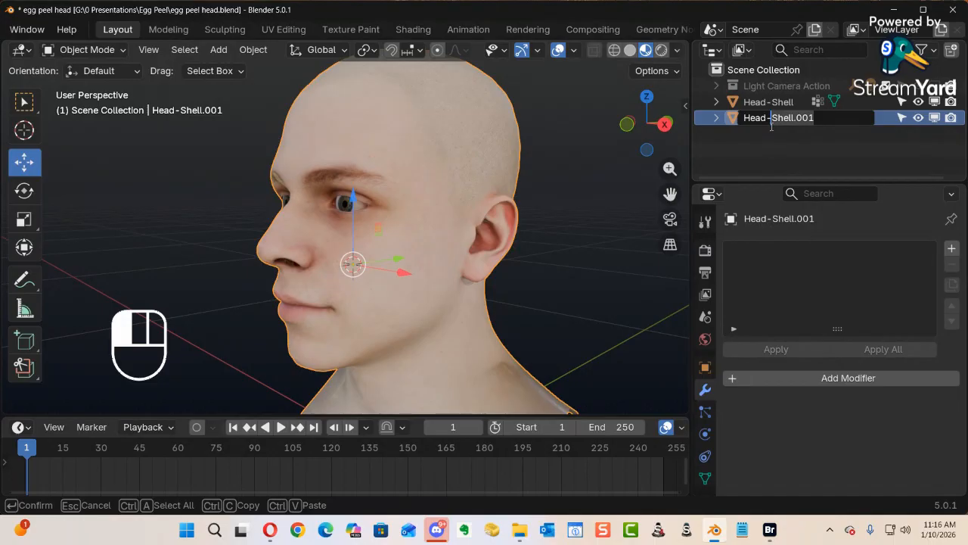
type("Alien")
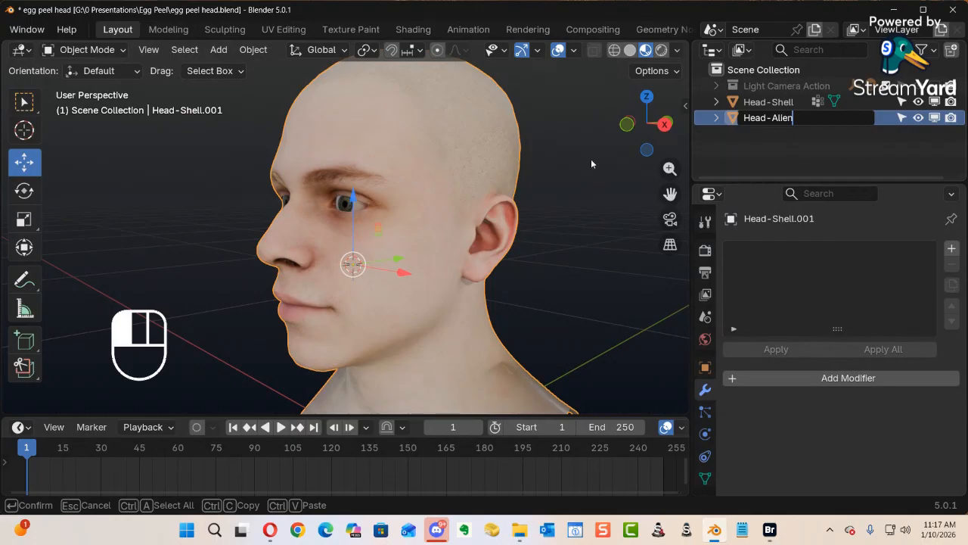
key("Return")
left_click(481, 165)
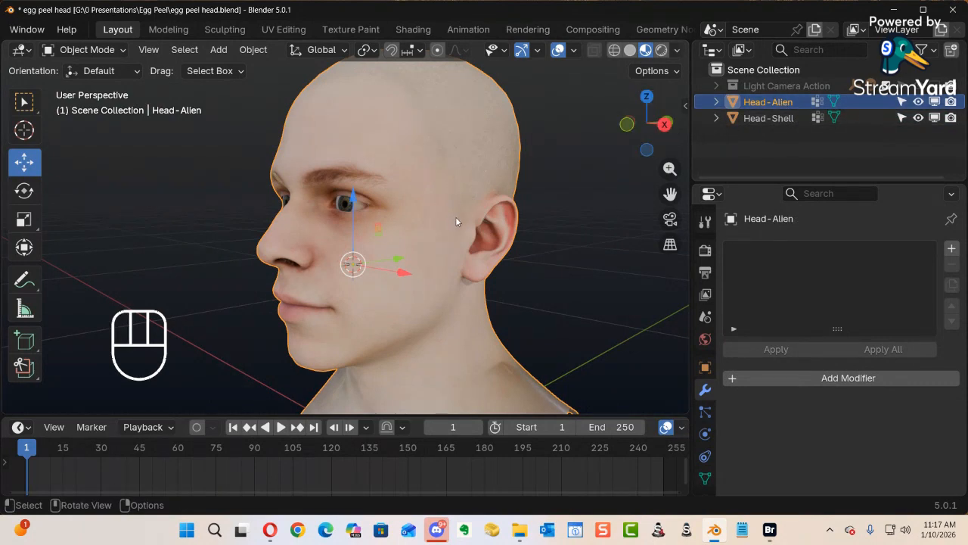
Show Head-Alien in the front orthographic view with Solid shading and X-ray enabled.
key("KP_1")
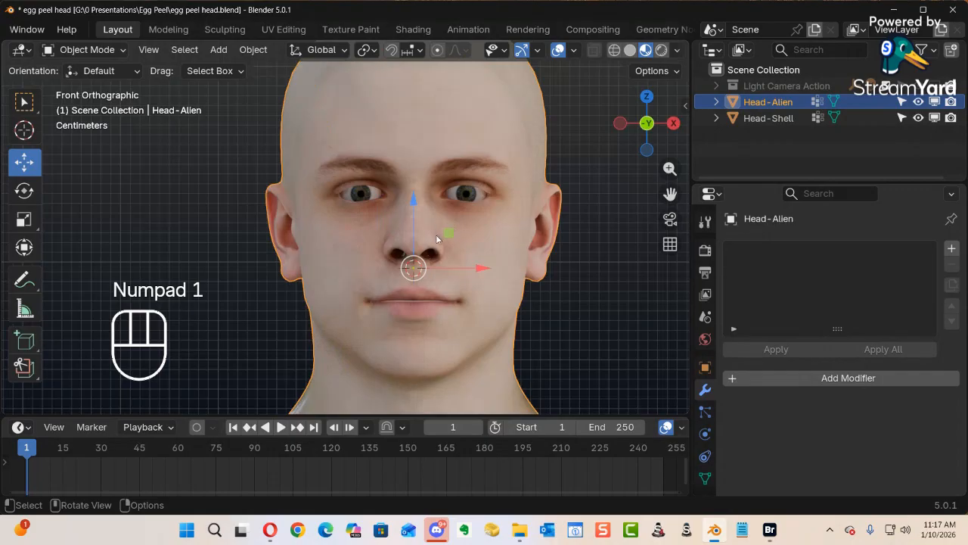
middle_click_drag(459, 238, 453, 264, "ctrl+alt")
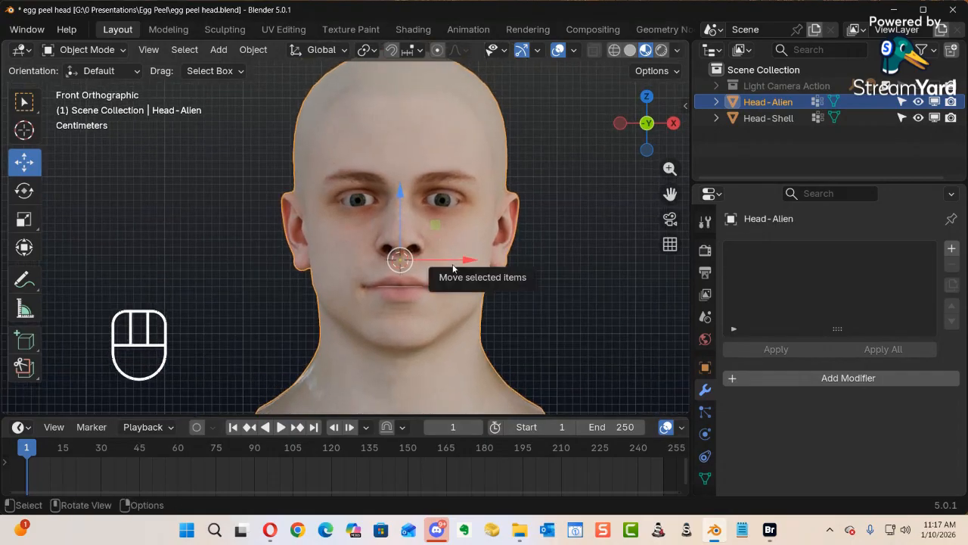
key("z")
left_click(563, 270)
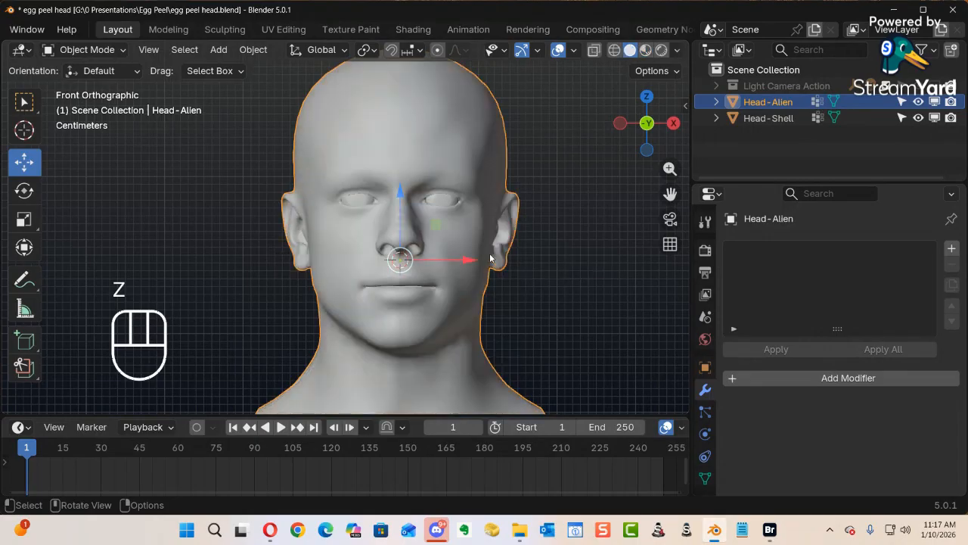
key("alt")
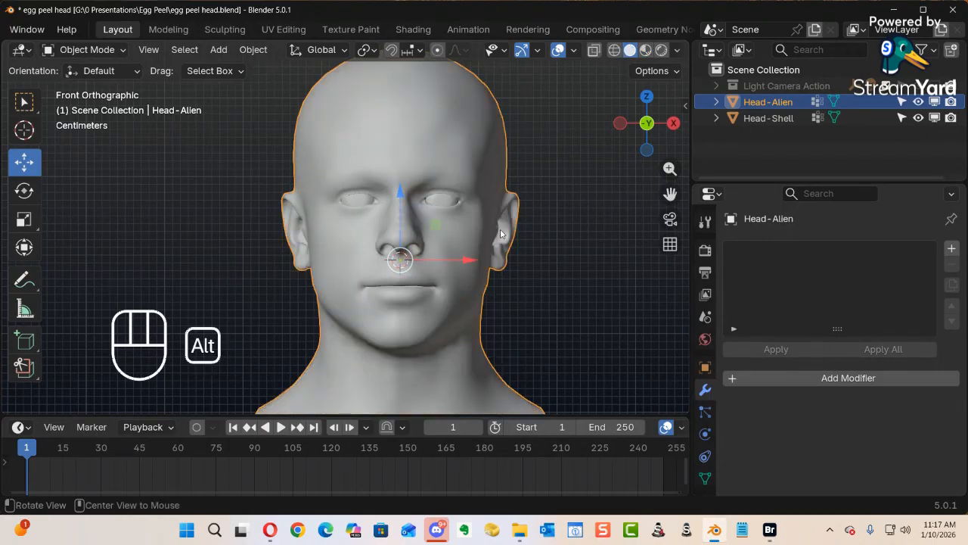
key("alt+z")
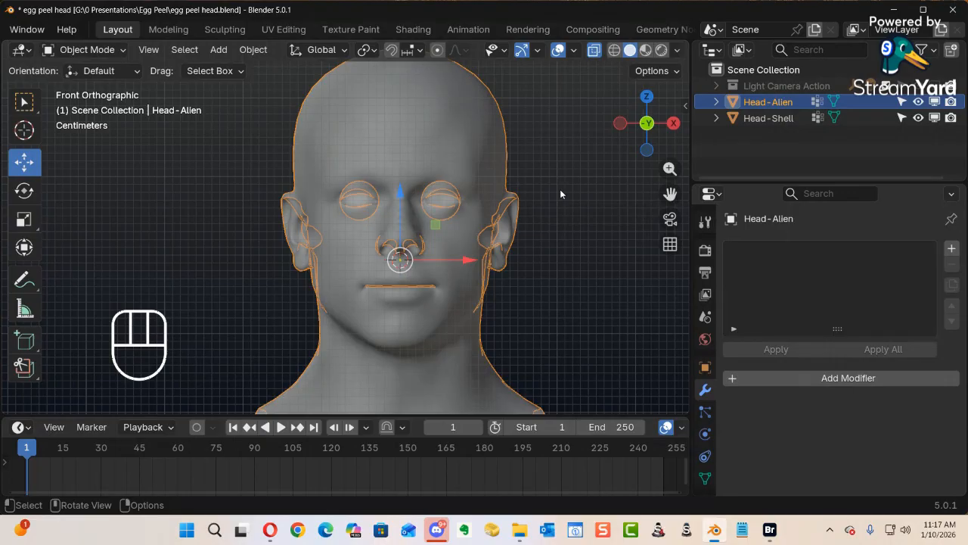
Try scaling Head-Alien down uniformly to about 0.97, and undo the resize.
key("s")
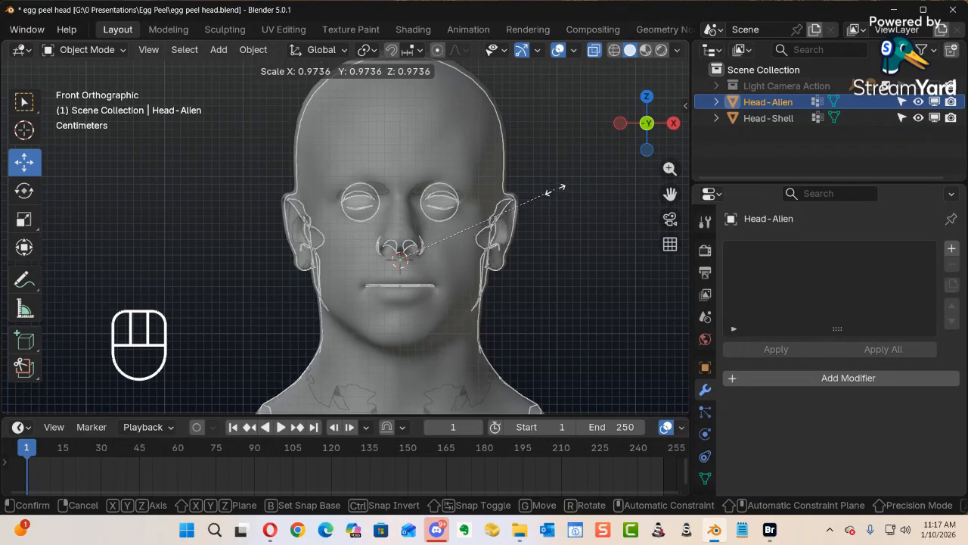
left_click(555, 188)
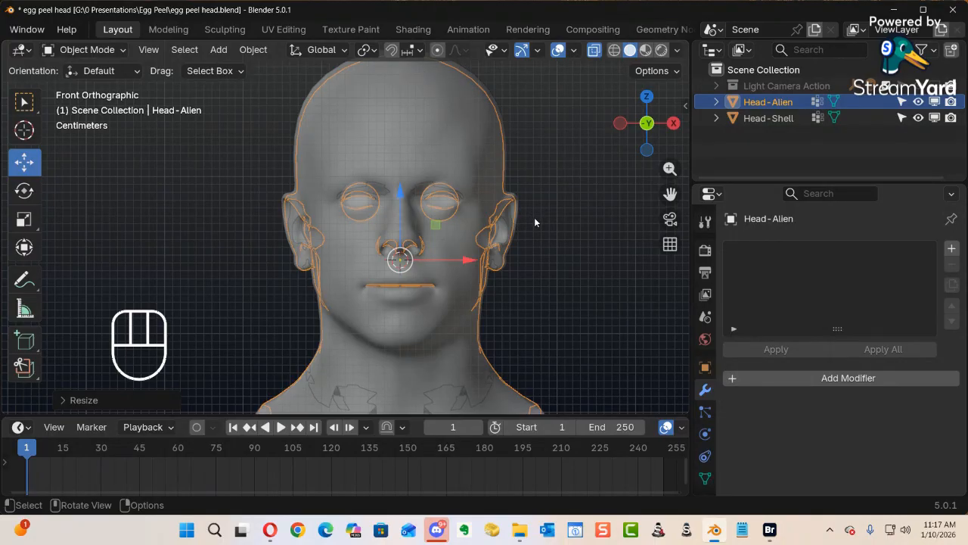
key("ctrl+z")
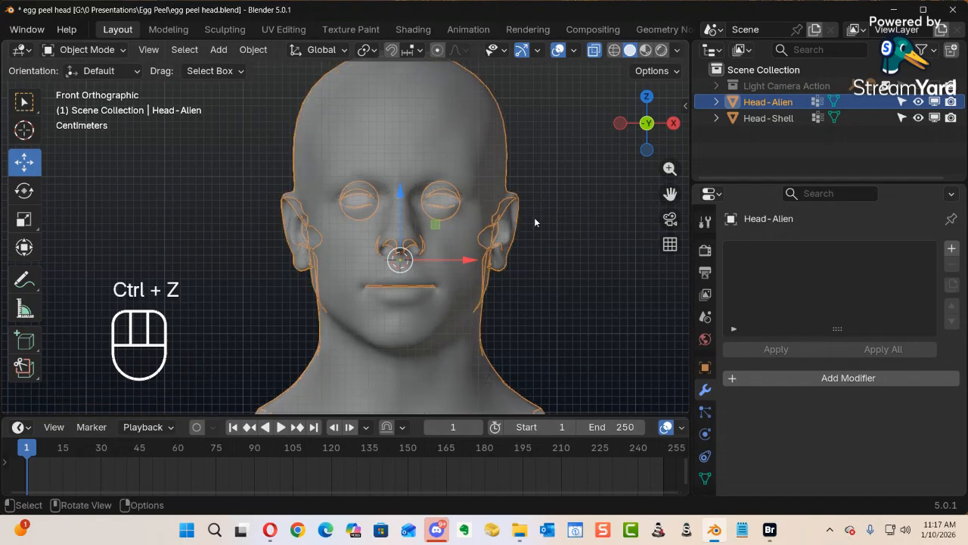
In Edit Mode, select all faces of Head-Alien and shrink them inward by about 0.43 m with Shrink/Fatten.
key("Tab")
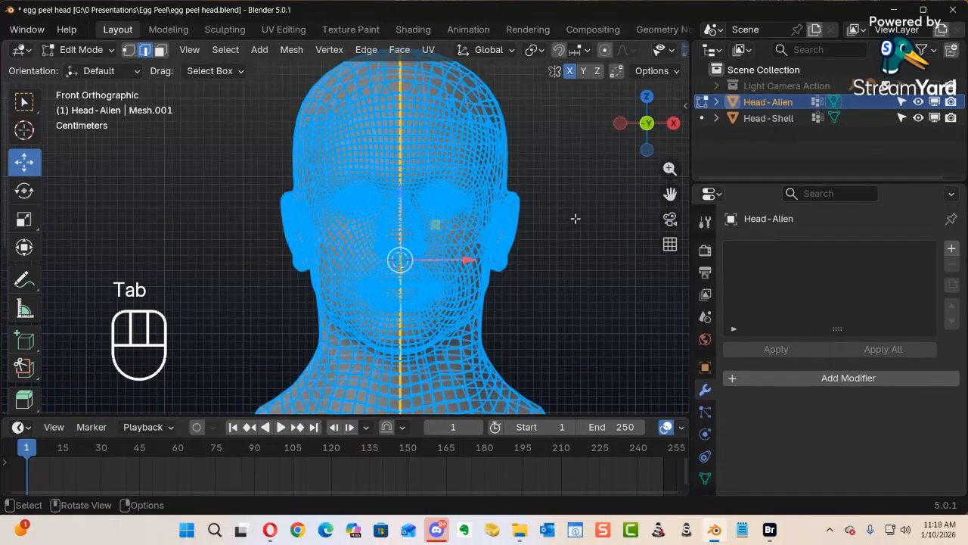
key("3")
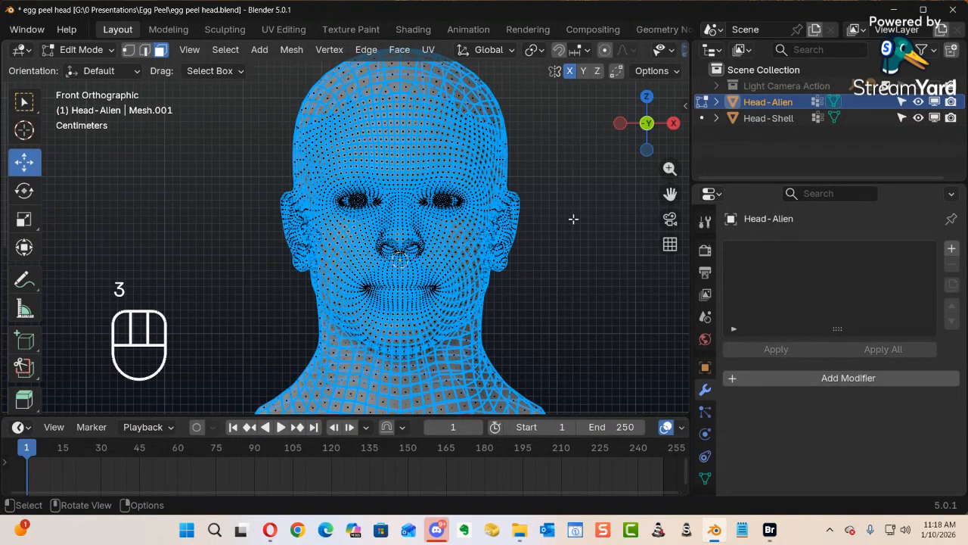
key("a")
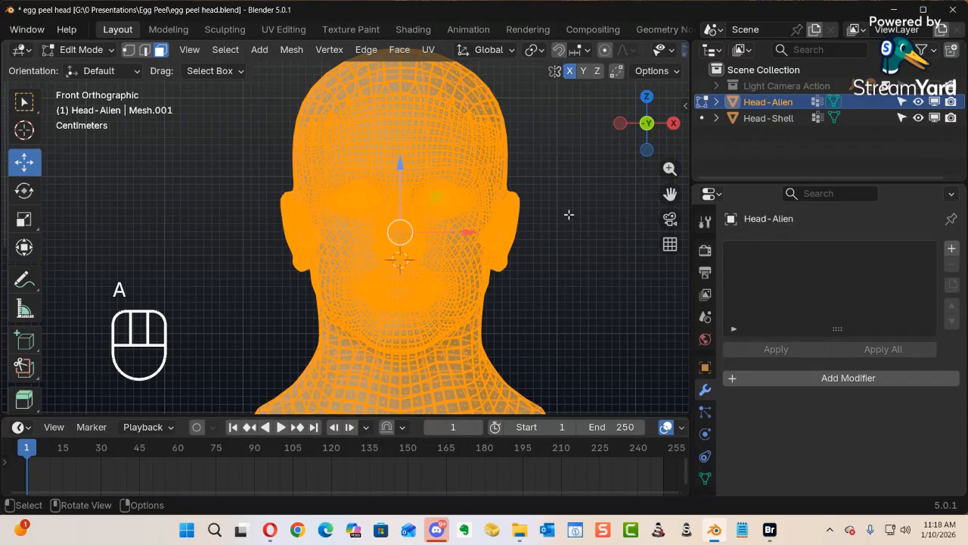
key("alt")
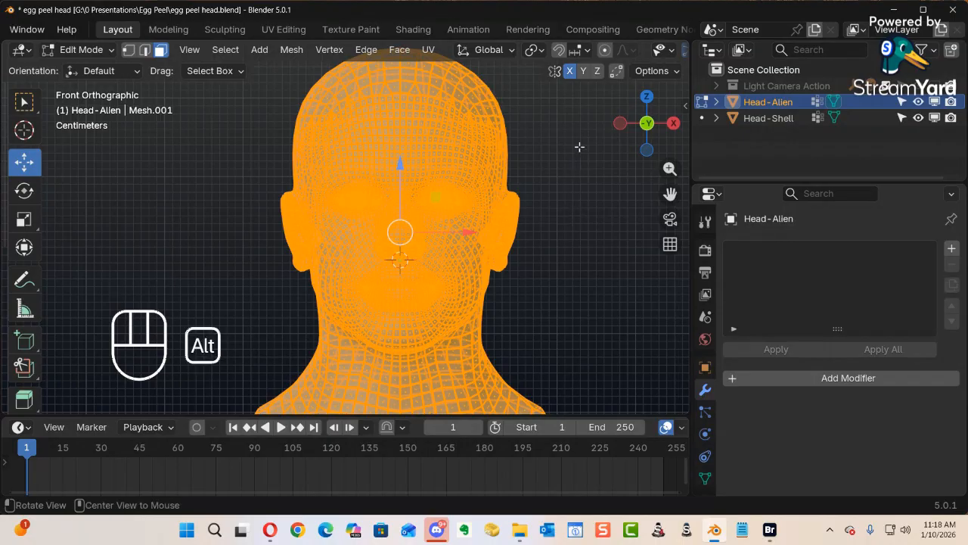
key("alt+s")
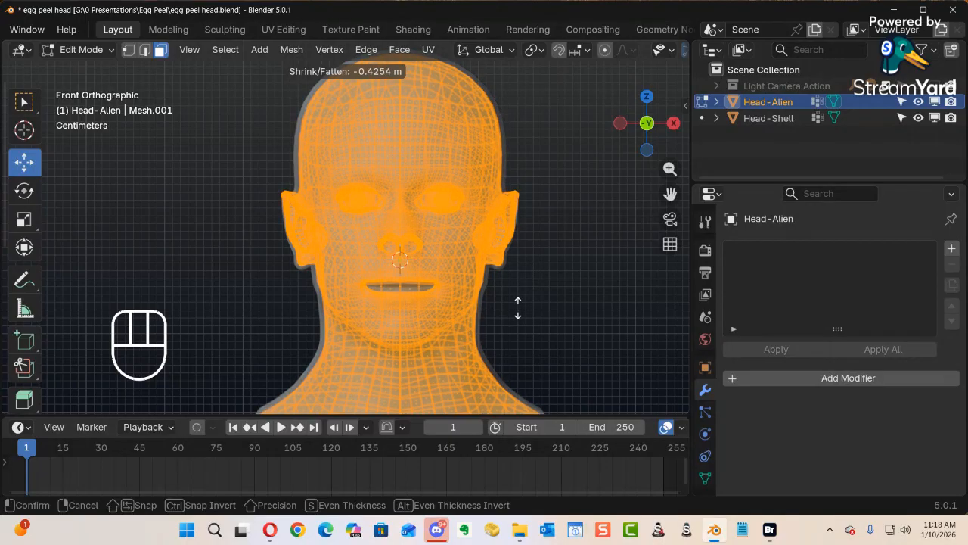
left_click(520, 304)
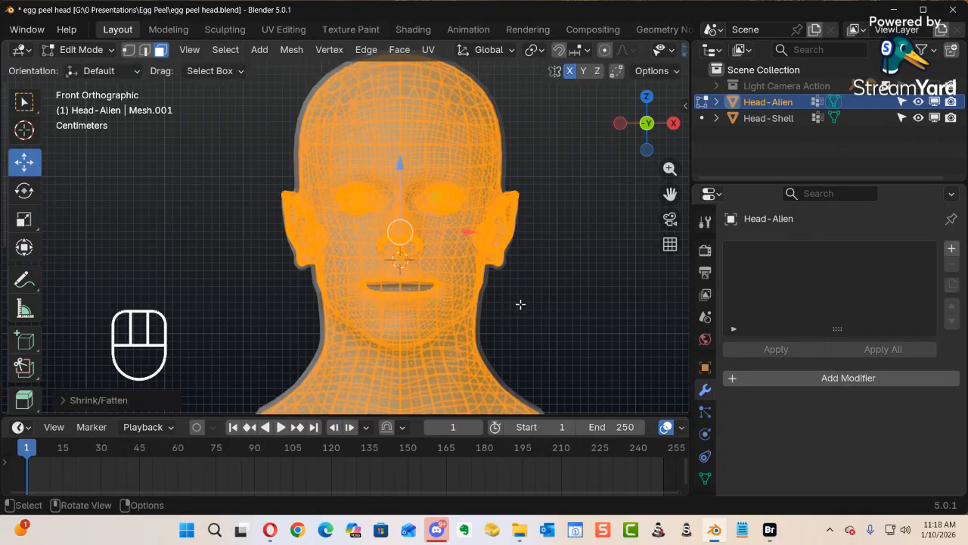
Return Head-Alien to Object Mode and display both heads in Material Preview shading.
middle_click_drag(514, 282, 485, 155, "alt+shift")
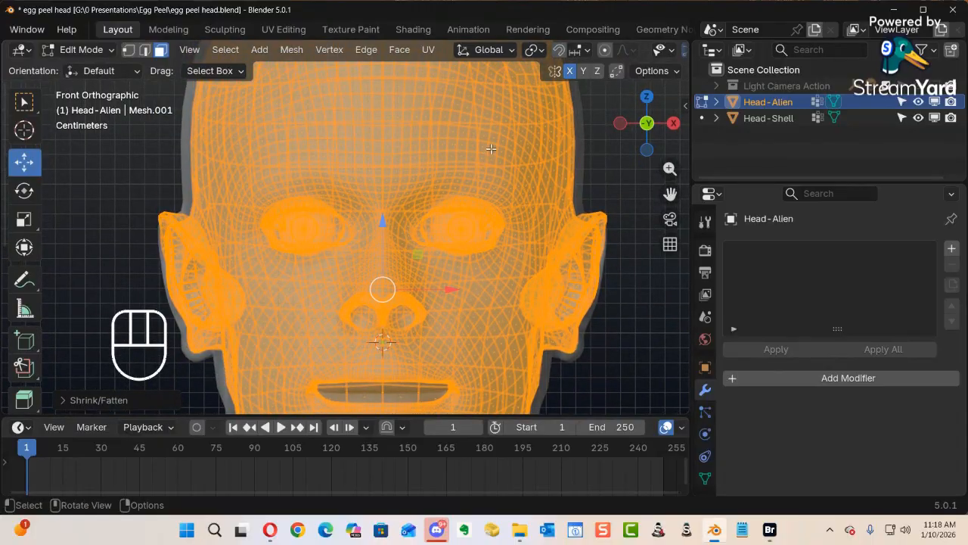
key("KP_3")
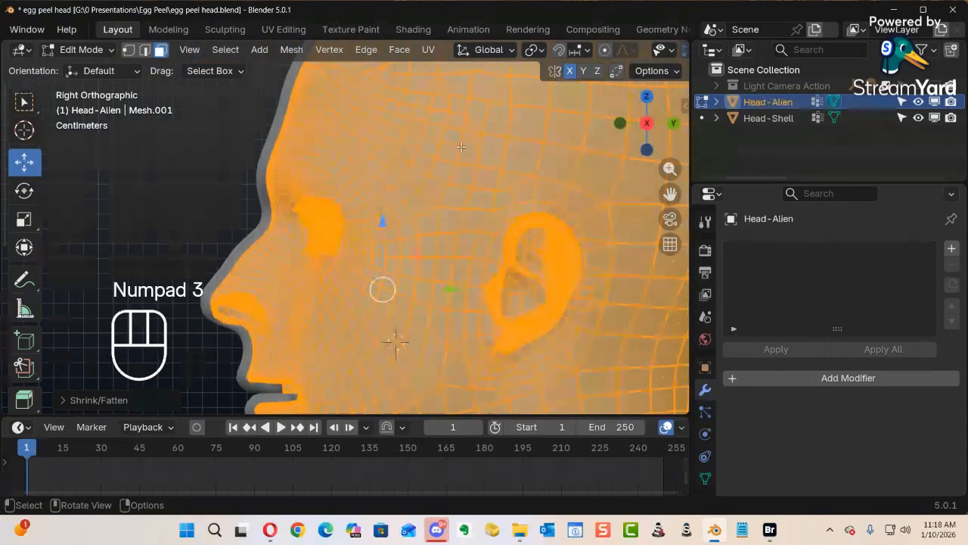
middle_click_drag(456, 148, 531, 151, "ctrl+alt")
middle_click_drag(407, 214, 468, 213, "alt+shift")
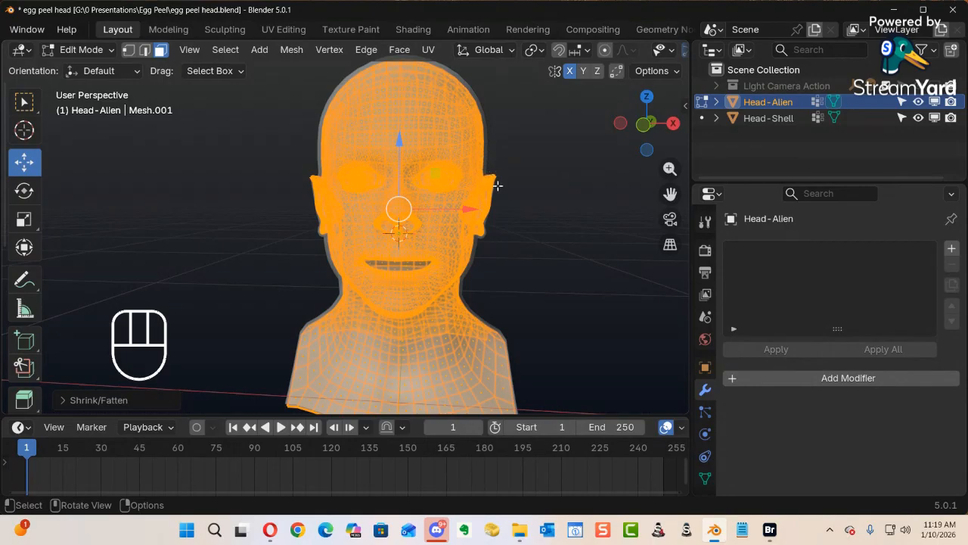
key("Tab")
left_click(360, 190)
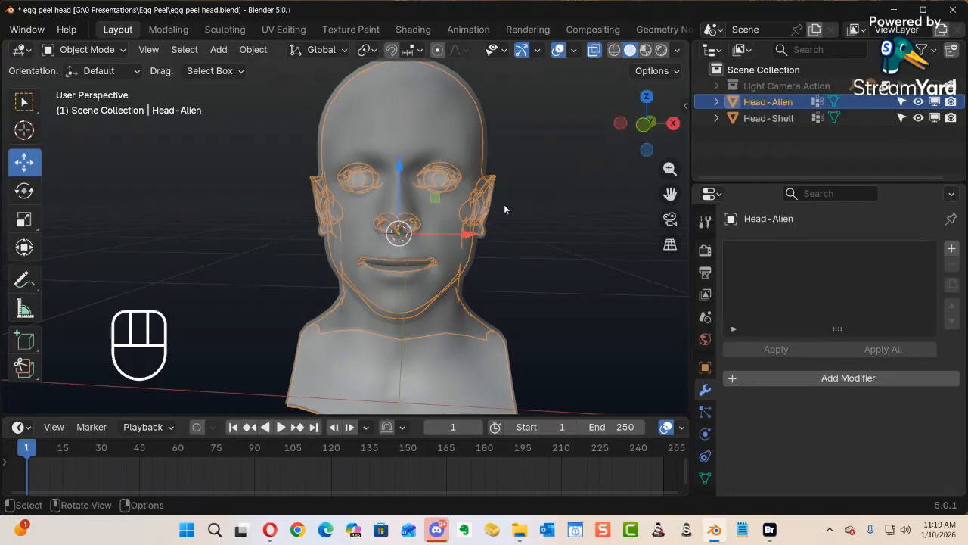
key("z")
left_click(499, 303)
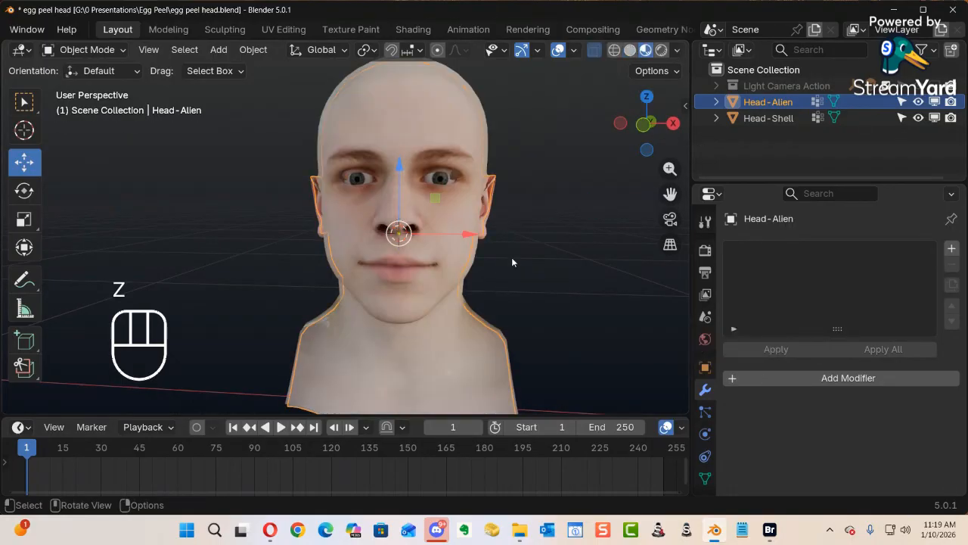
Make the Ch01_body material shared by both heads single-user on Head-Alien and rename the copy Alien Glow.
left_click(773, 121)
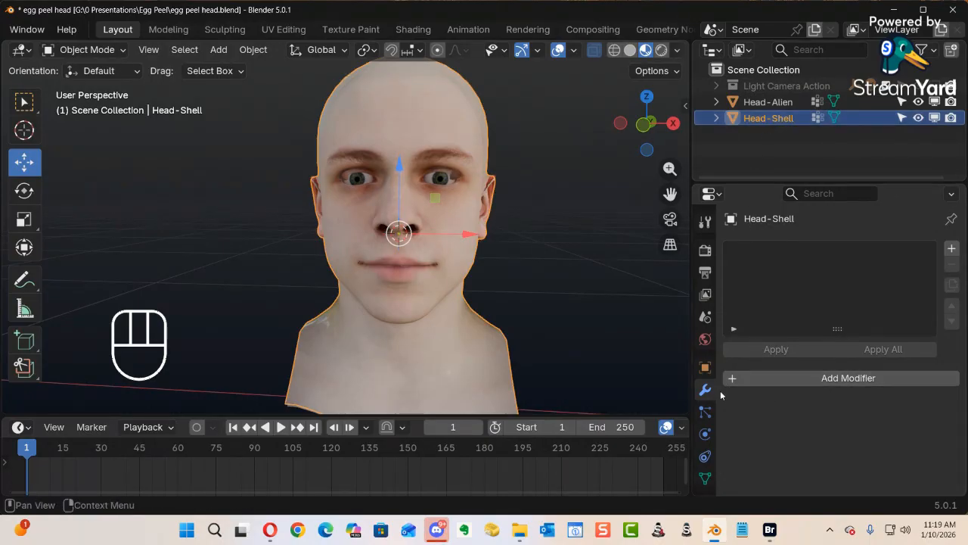
scroll(705, 424, "down", 2)
left_click(704, 452)
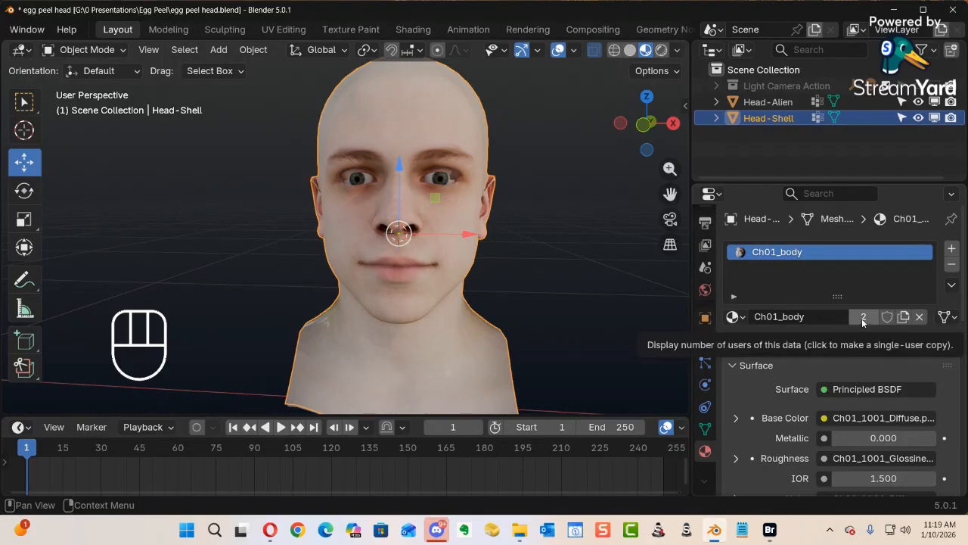
left_click(780, 103)
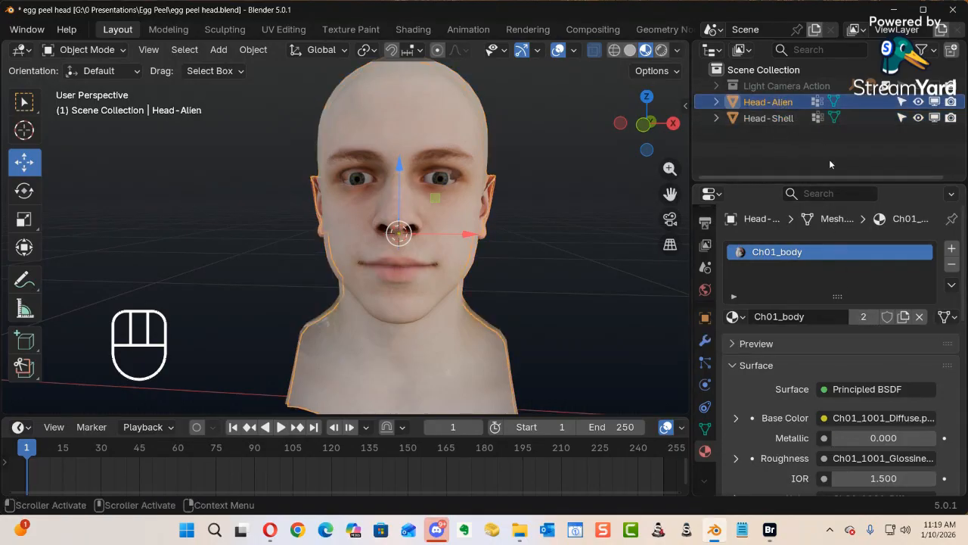
left_click(863, 316)
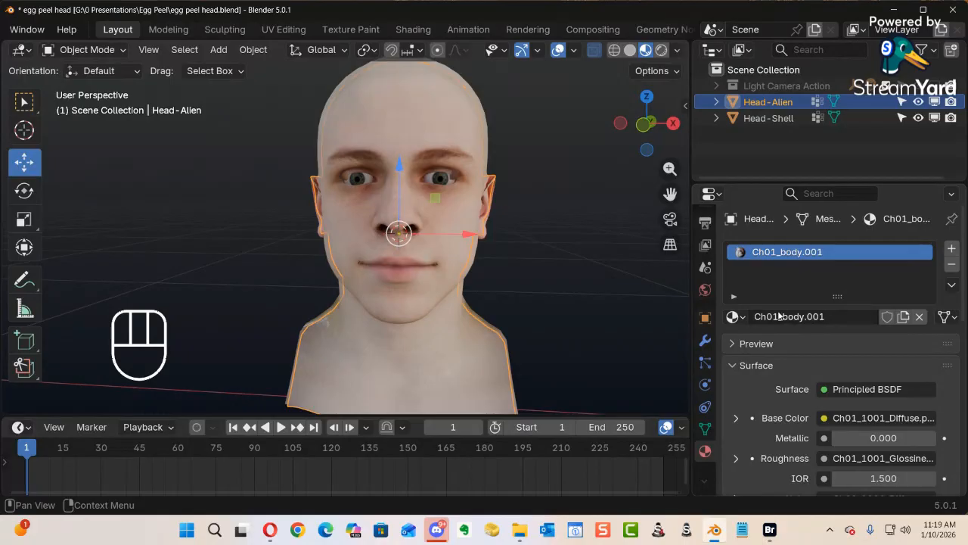
left_click(831, 318)
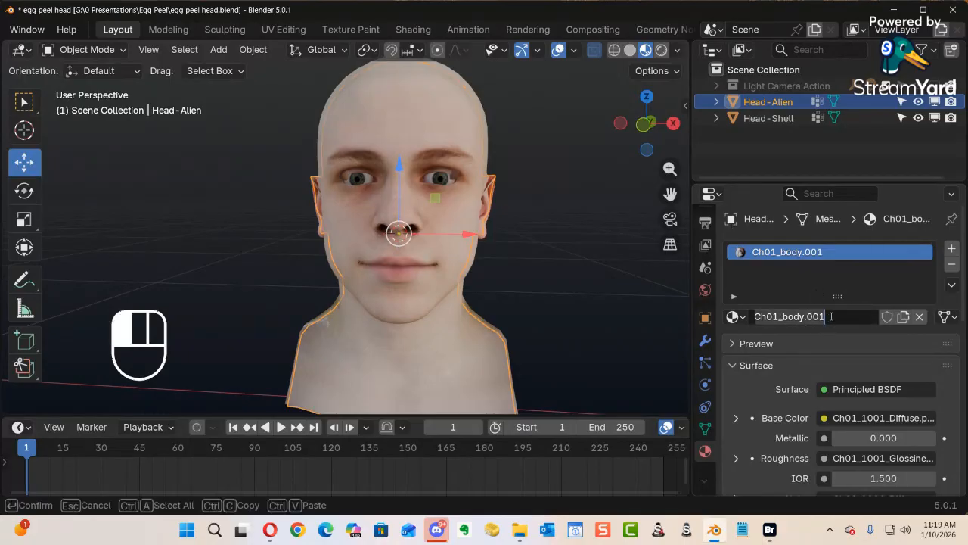
type("Alien")
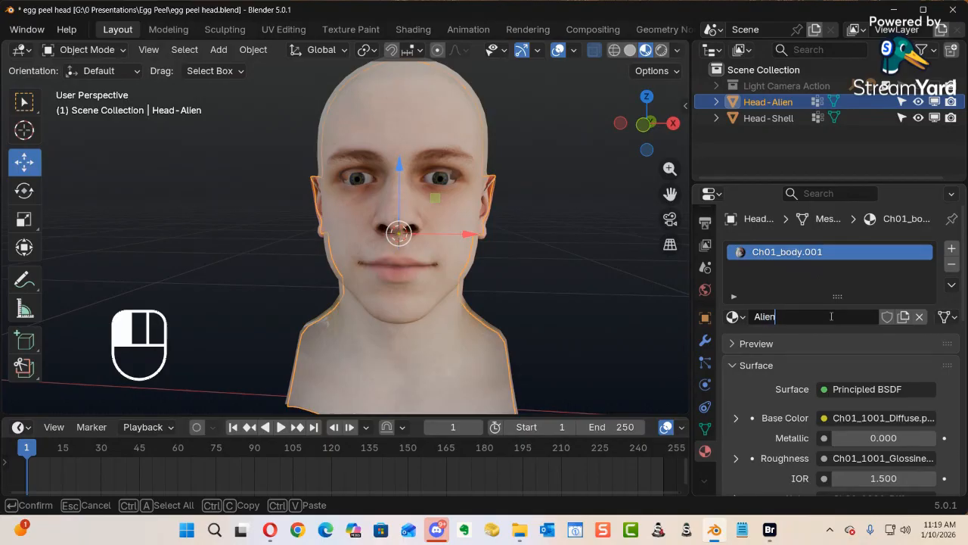
type(" Glow")
left_click(838, 293)
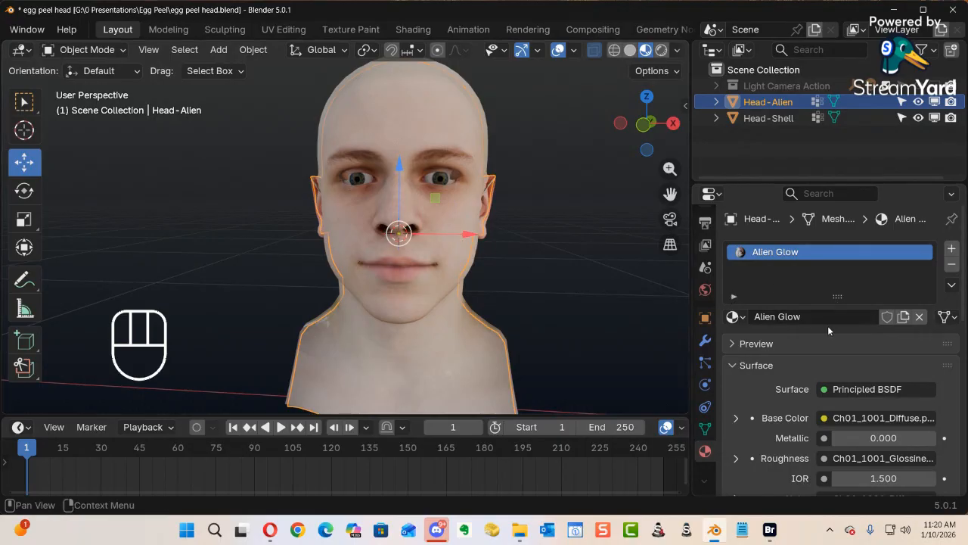
Frame both heads fully in the viewport and display them in Rendered shading.
middle_click_drag(552, 278, 533, 307, "ctrl+alt")
mouse_move(496, 300)
middle_mouse_down("alt")
mouse_move(505, 293)
mouse_move(477, 301)
middle_mouse_up("alt")
key("z")
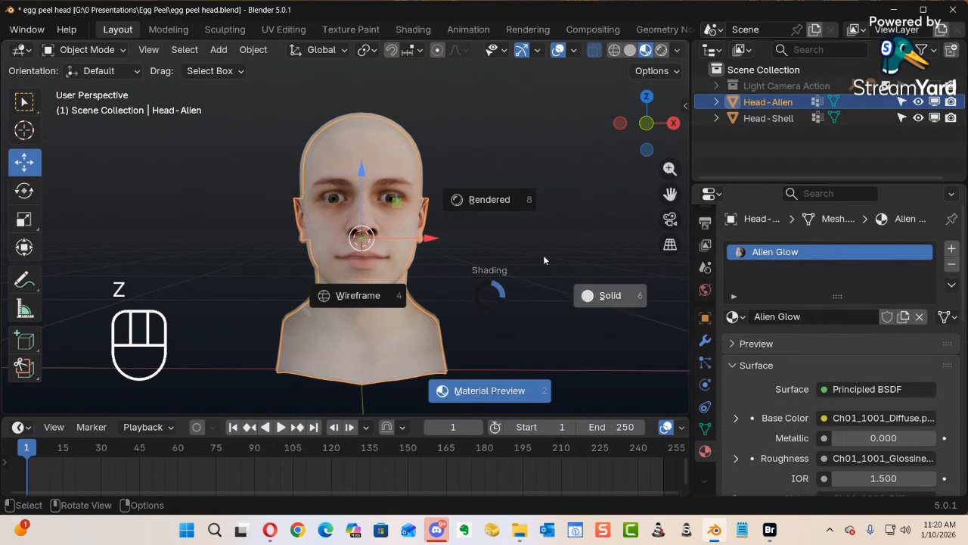
left_click(490, 204)
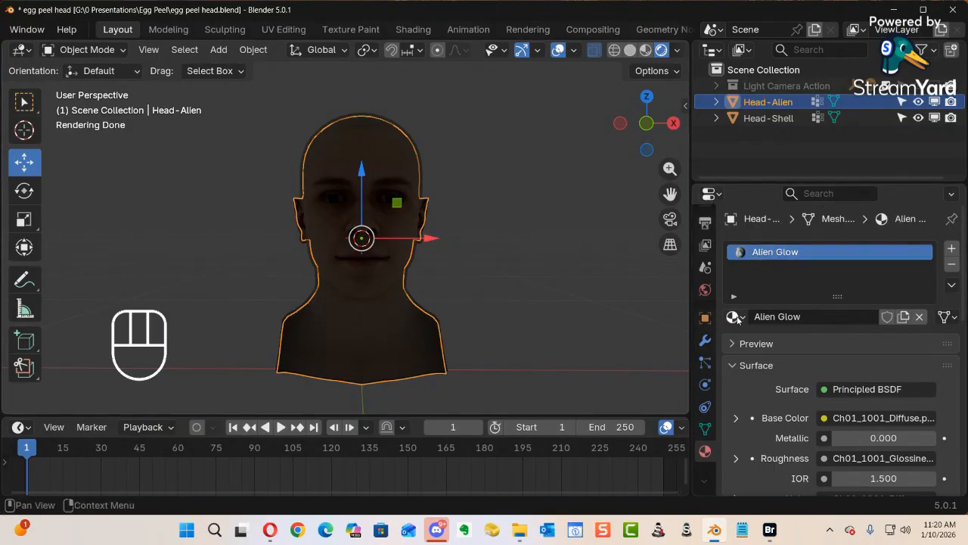
Darken the World background color to a value of about 0.094.
left_click(706, 291)
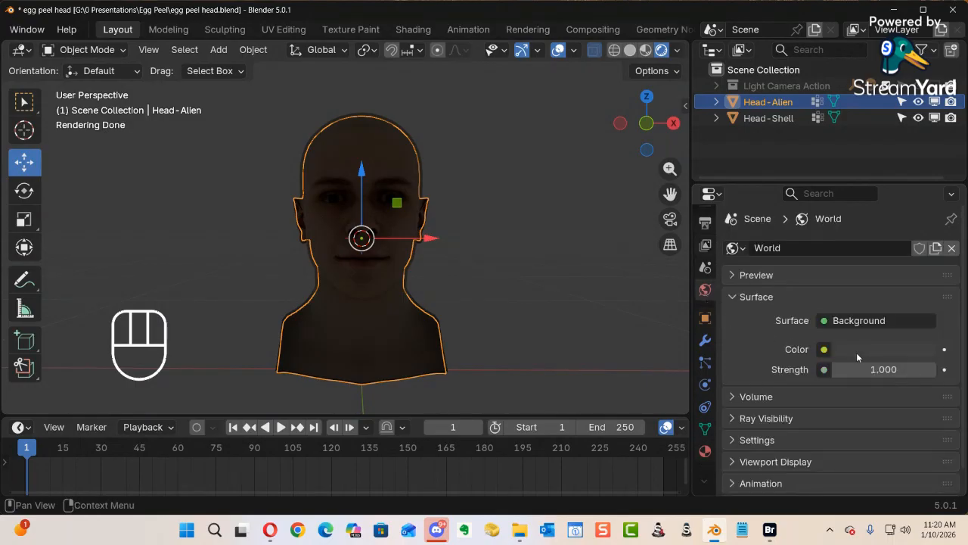
mouse_move(858, 352)
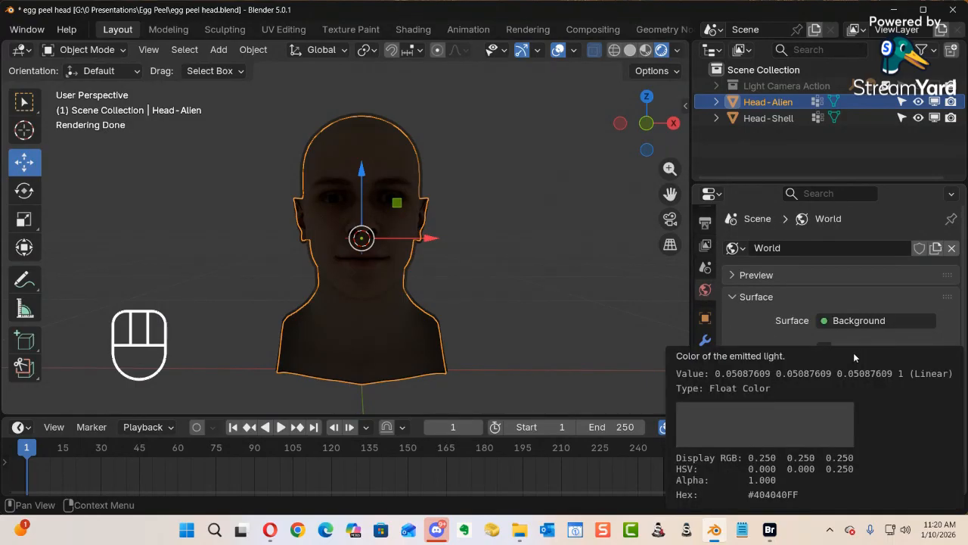
left_click(862, 349)
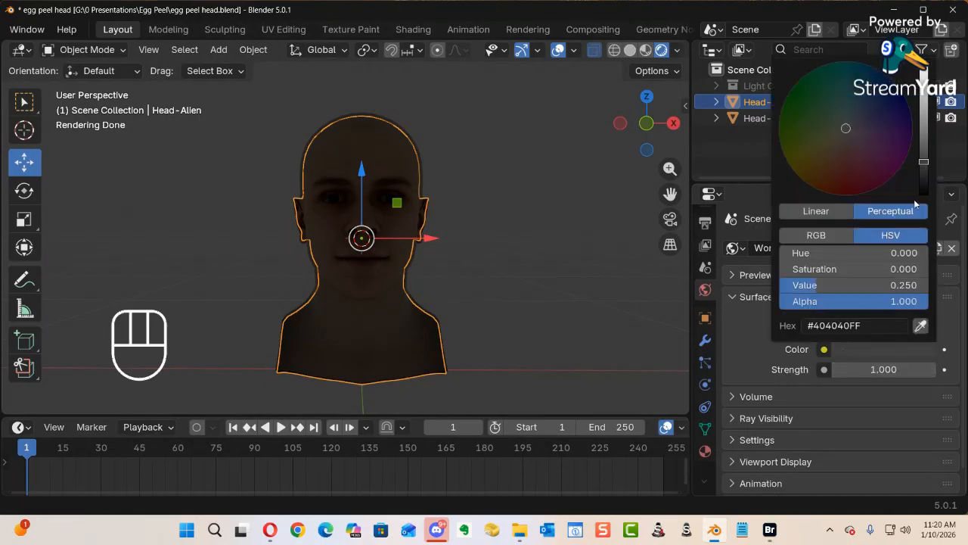
left_click_drag(925, 169, 924, 183)
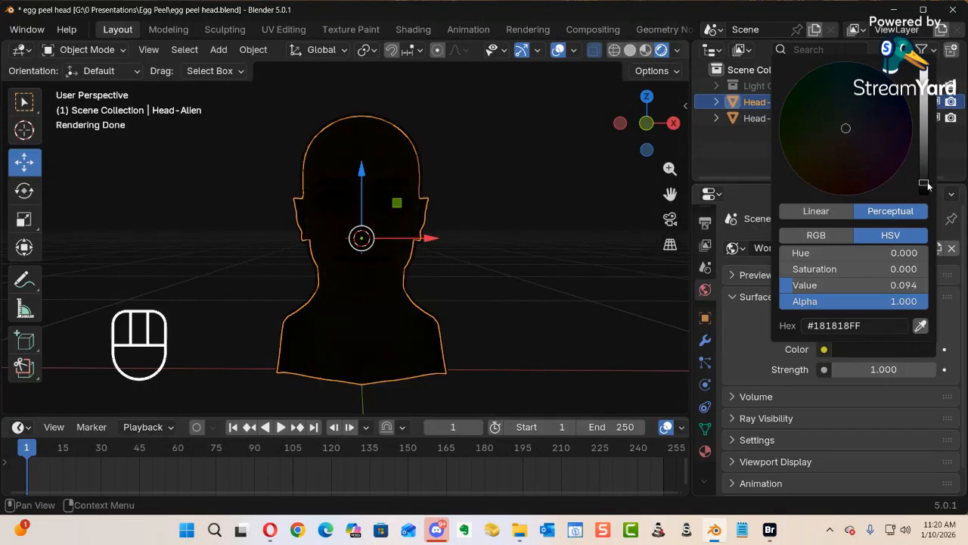
left_click(760, 361)
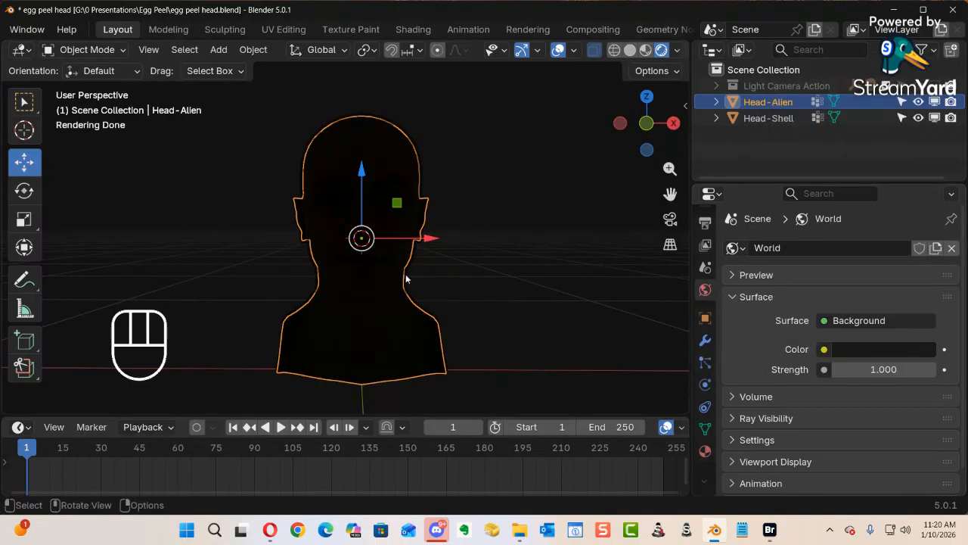
Set the emission color of Head-Alien's Alien Glow material to a bright golden yellow at full value.
left_click(706, 452)
scroll(804, 360, "down", 5)
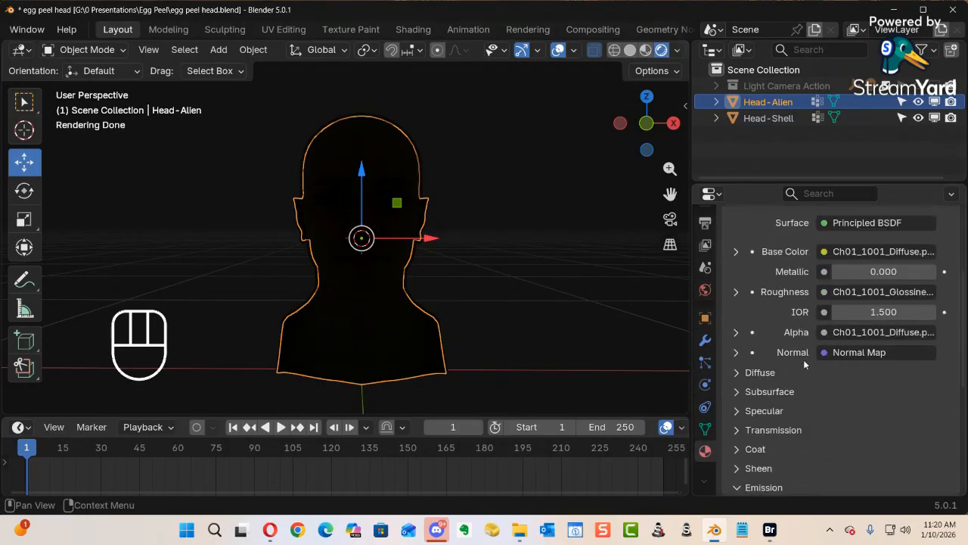
scroll(803, 360, "down", 5)
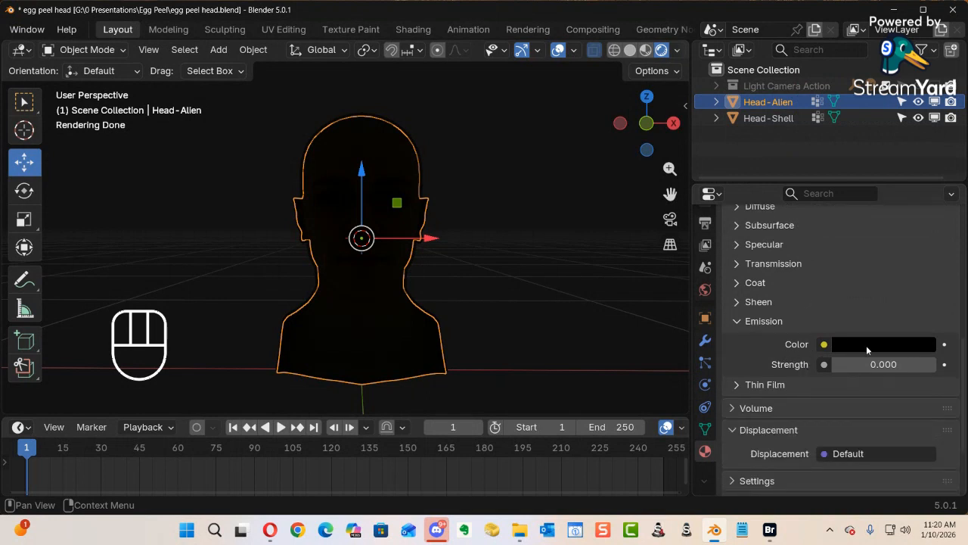
left_click(868, 348)
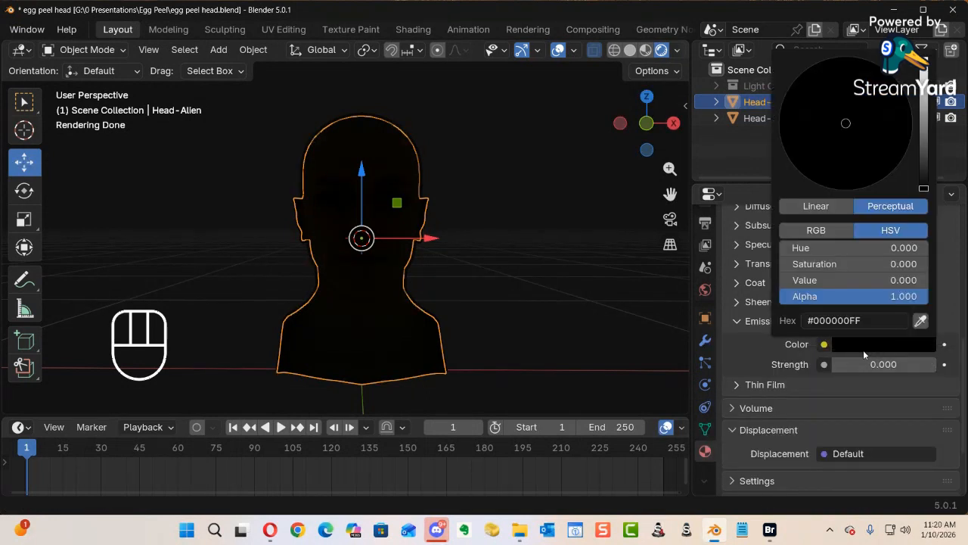
left_click_drag(922, 189, 928, 74)
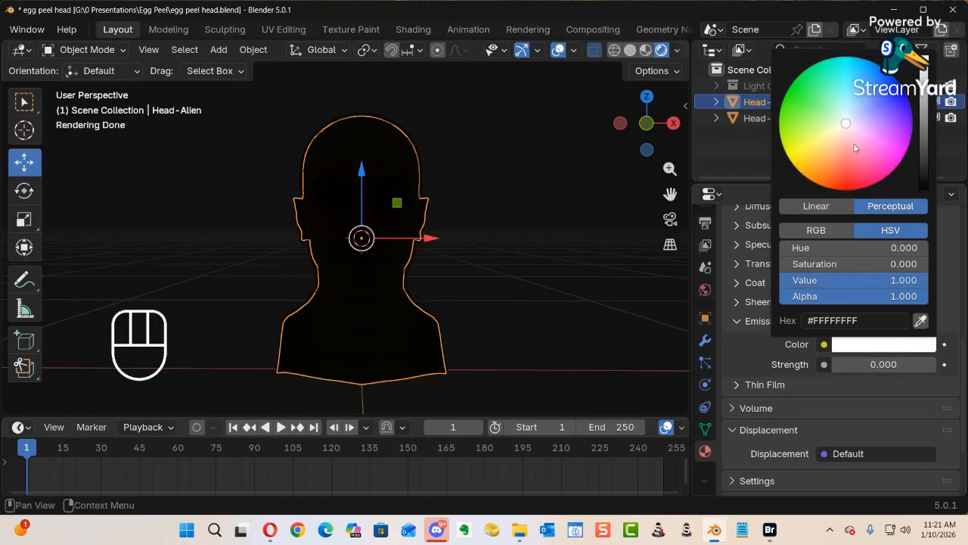
left_click_drag(851, 129, 802, 156)
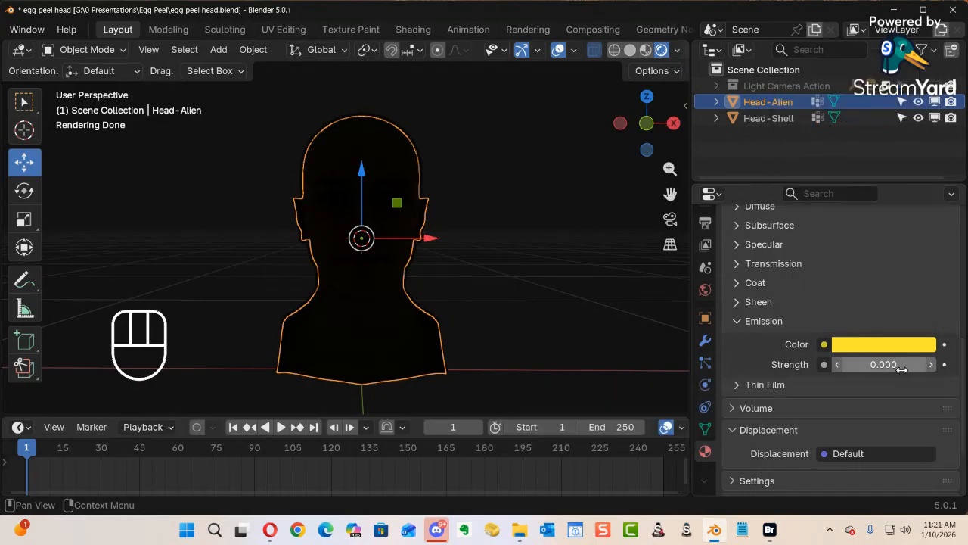
Set Alien Glow's emission strength to 12.6 and disable Head-Shell in viewports.
left_click_drag(909, 370, 958, 370)
left_click(934, 118)
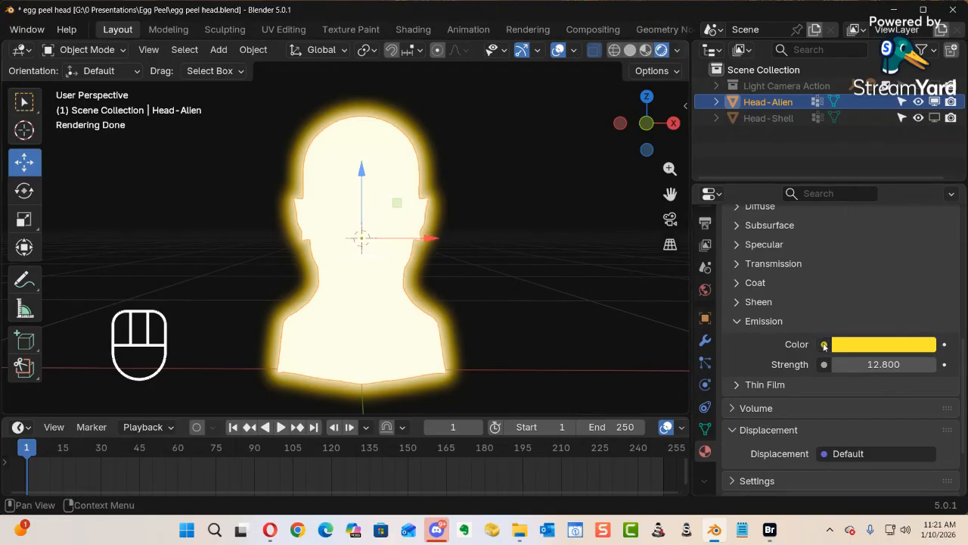
mouse_move(871, 367)
left_mouse_down()
mouse_move(938, 367)
mouse_move(864, 366)
left_mouse_up()
Check the viewport glow options in the render settings, and open the Compositing workspace with its Dope Sheet area closed.
scroll(705, 306, "up", 3)
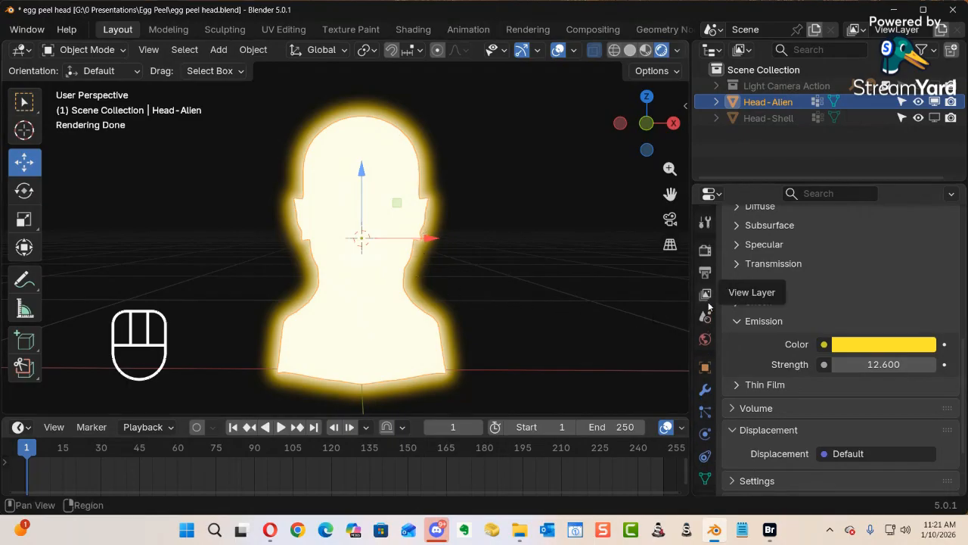
left_click(705, 251)
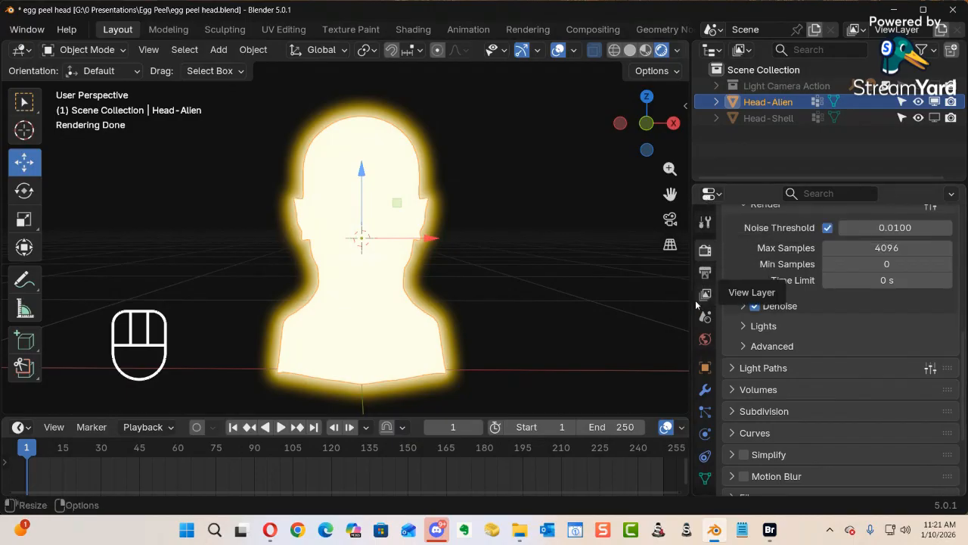
left_click(705, 253)
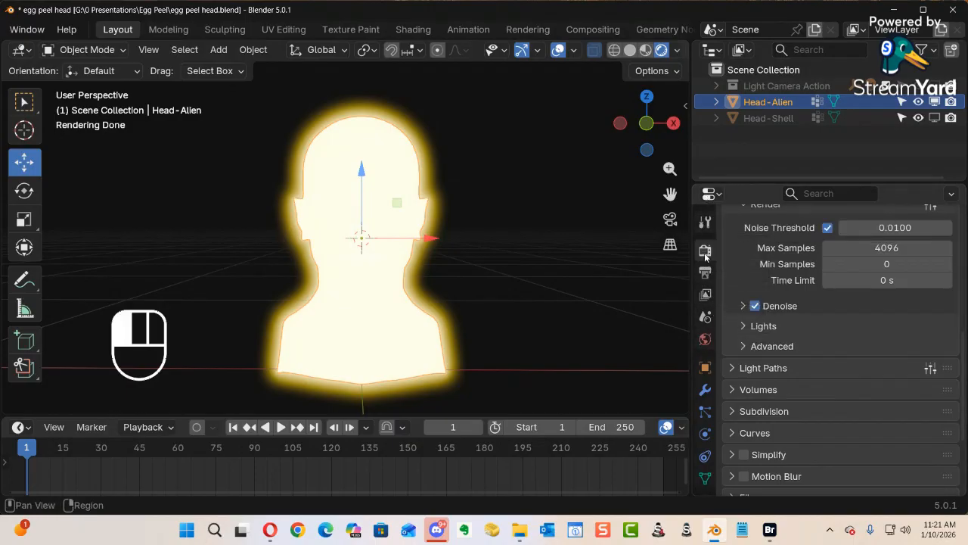
scroll(726, 263, "up", 10)
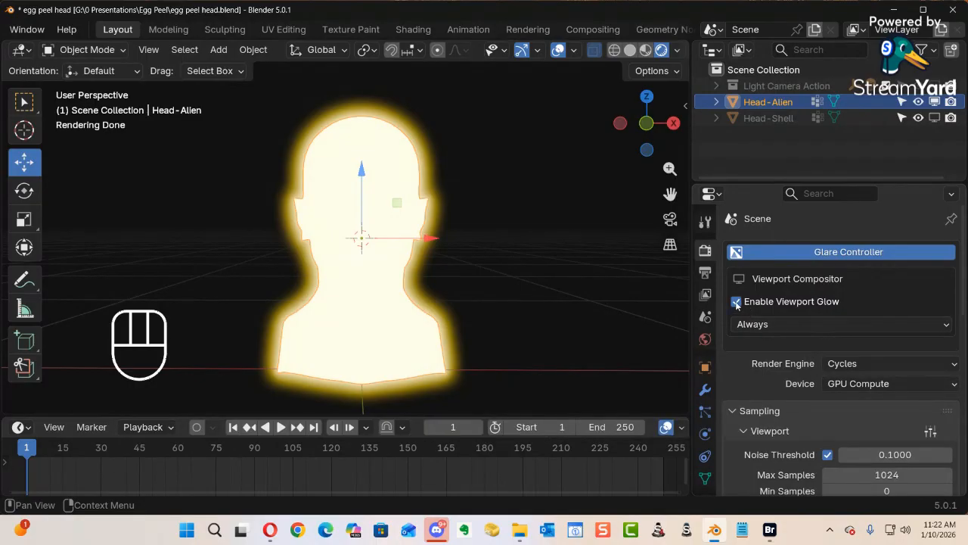
left_click(590, 30)
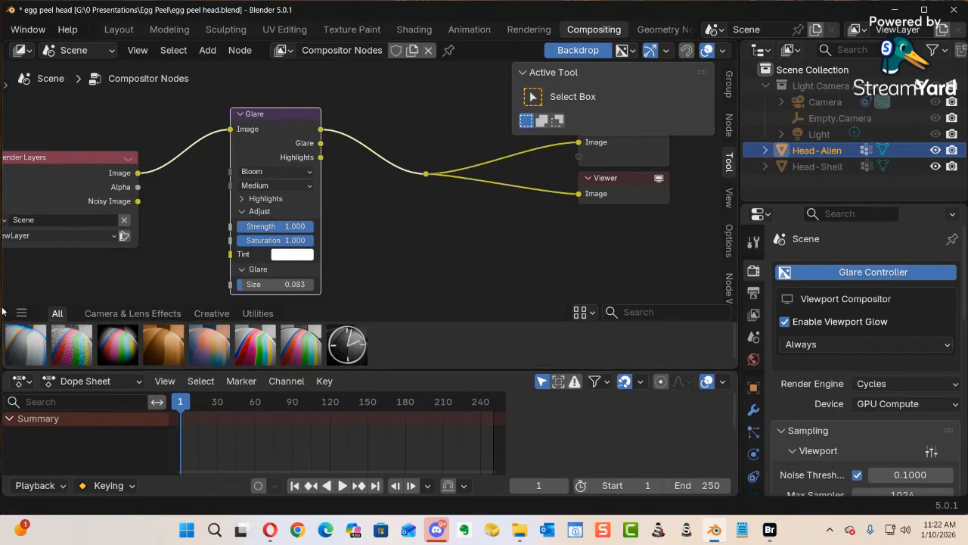
left_click_drag(3, 367, 236, 369)
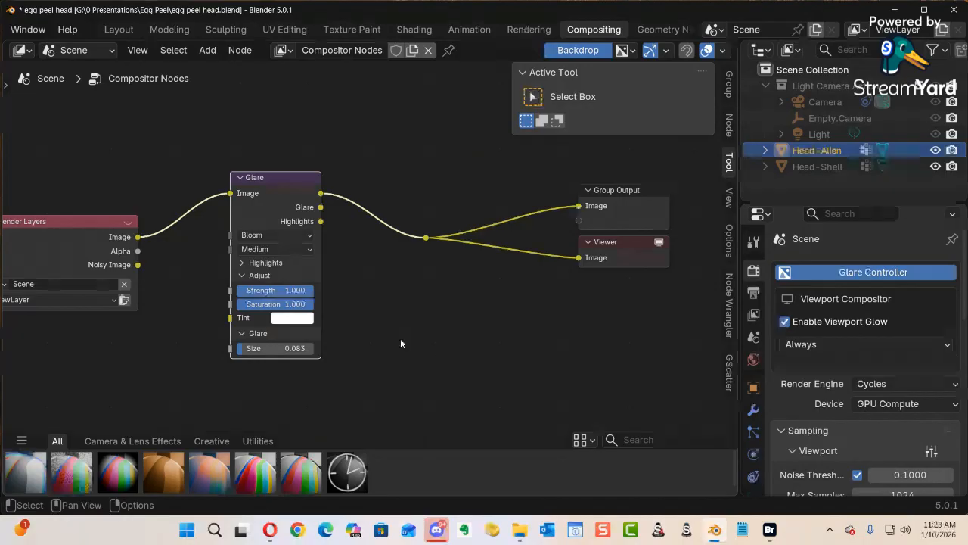
Change the compositor node area into a 3D Viewport and show its toolbar.
left_click(23, 51)
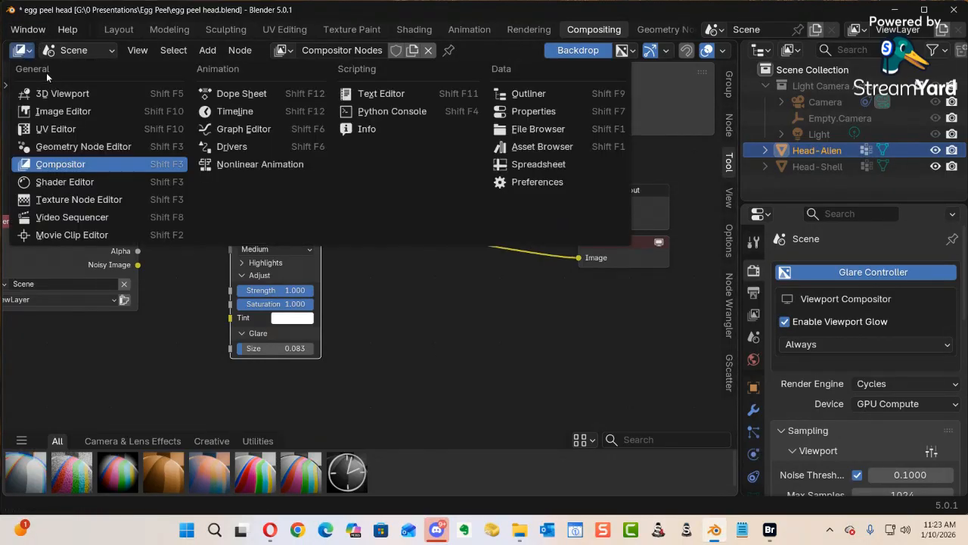
left_click(47, 95)
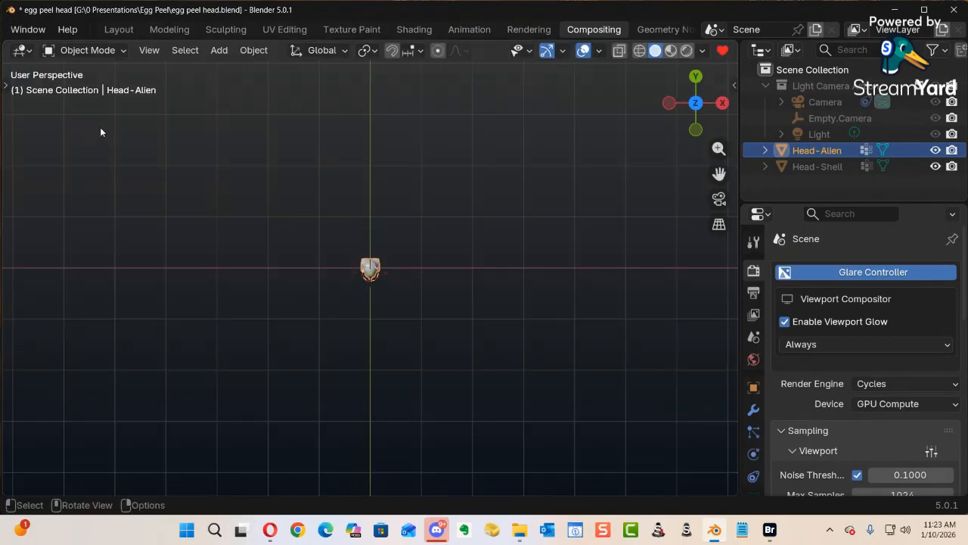
left_click(21, 51)
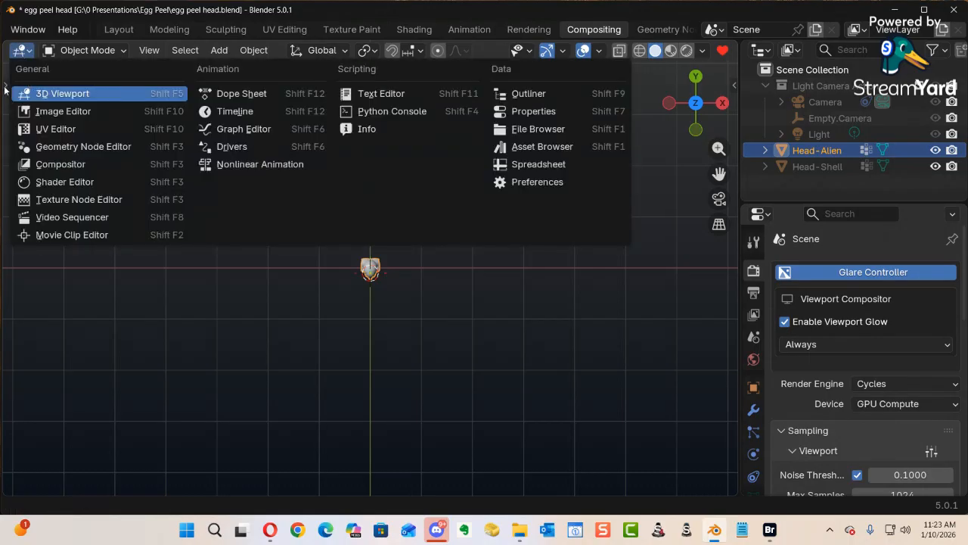
left_click(6, 91)
left_click(5, 86)
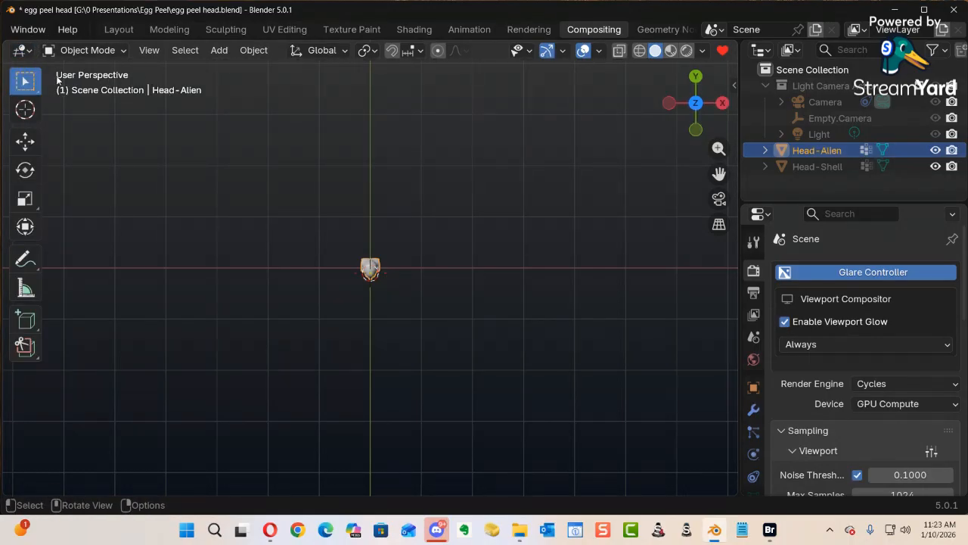
left_click(23, 51)
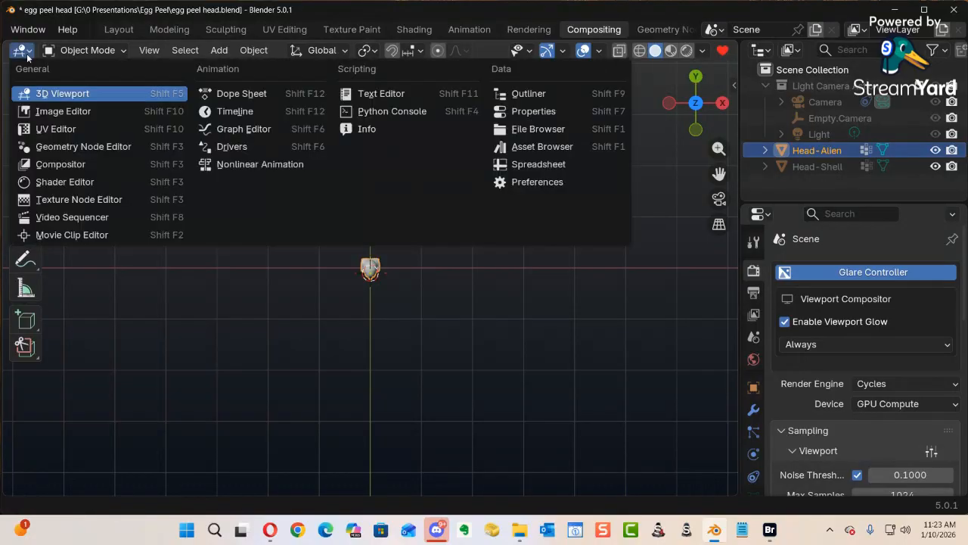
left_click(51, 94)
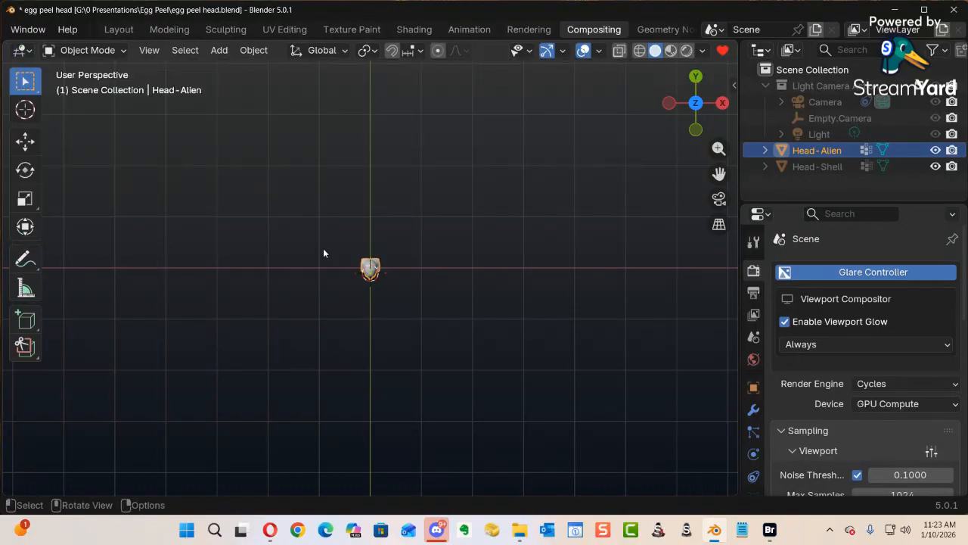
Display the new viewport in Rendered shading and frame Head-Alien from the front.
middle_click_drag(383, 298, 386, 134)
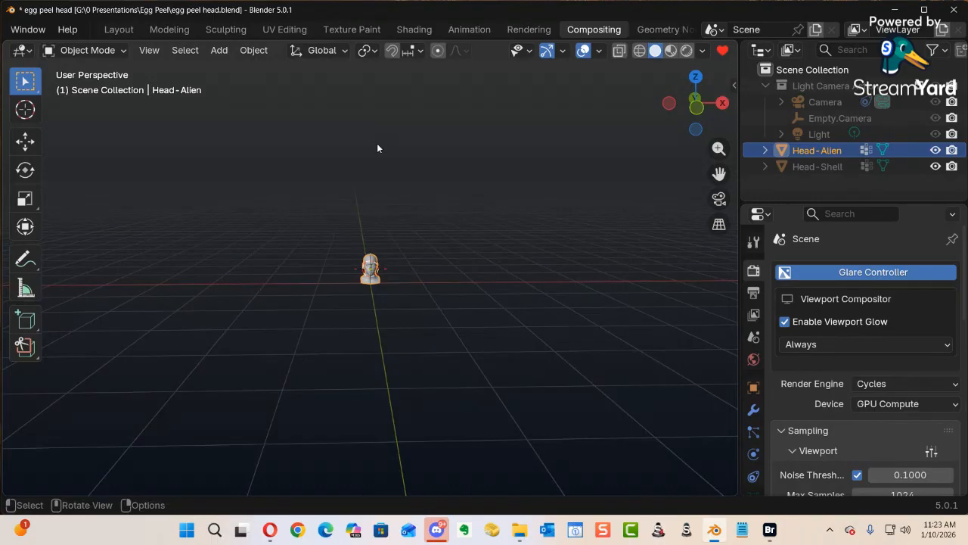
key("z")
left_click(389, 75)
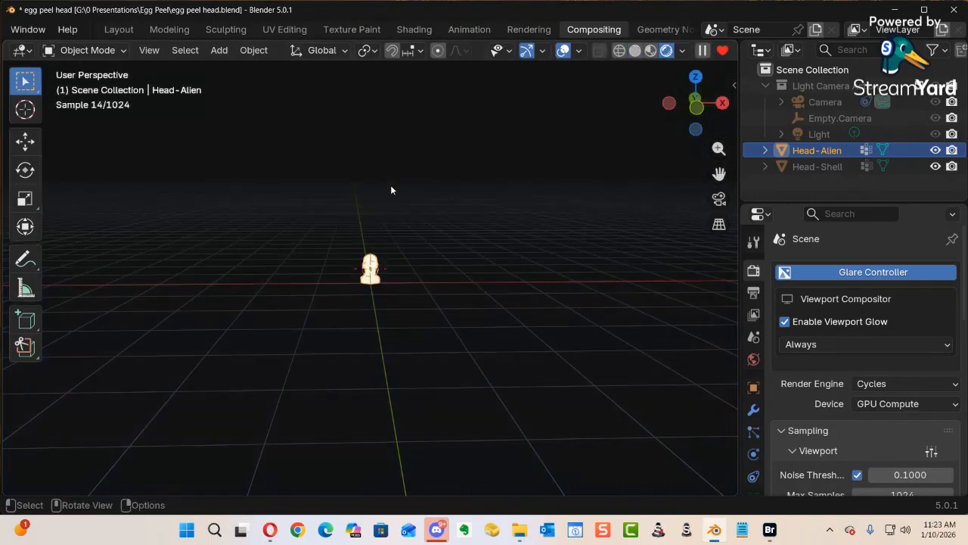
key("KP_Decimal")
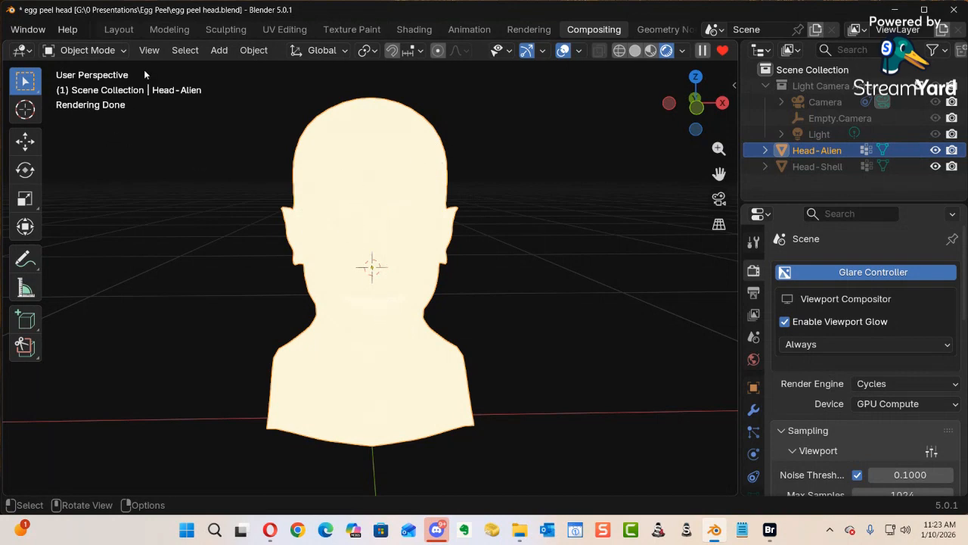
Return to the Layout workspace and re-enable Head-Shell in viewports over the glowing Head-Alien.
left_click(121, 29)
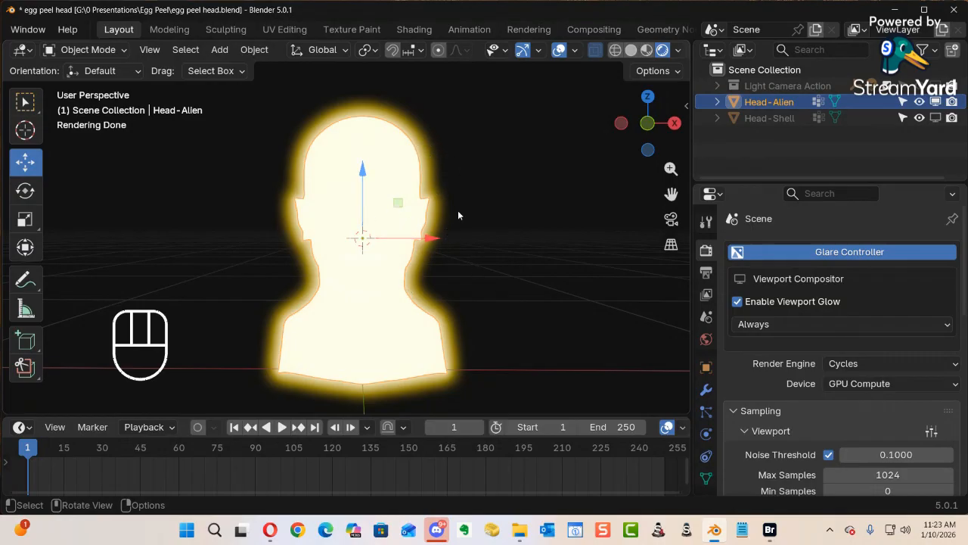
middle_click_drag(400, 285, 377, 238, "alt")
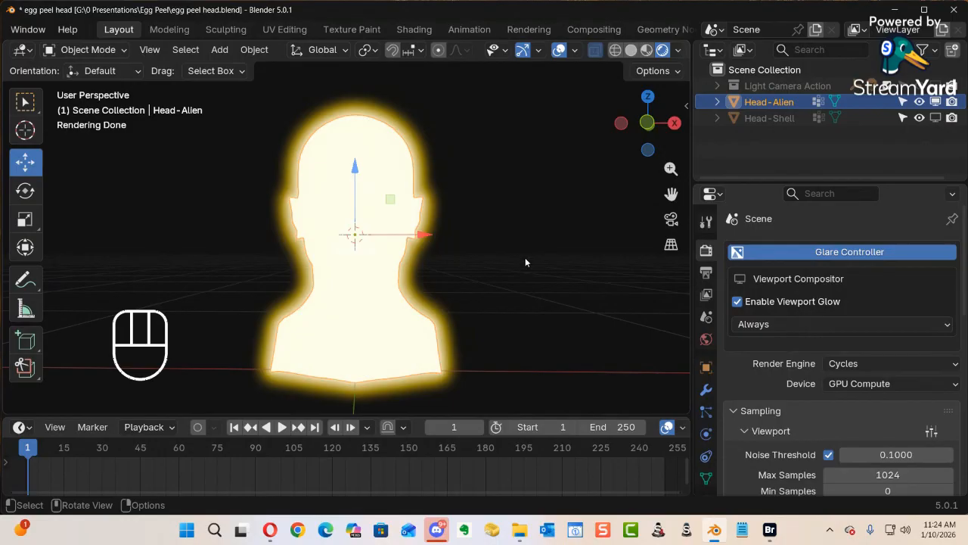
left_click(935, 118)
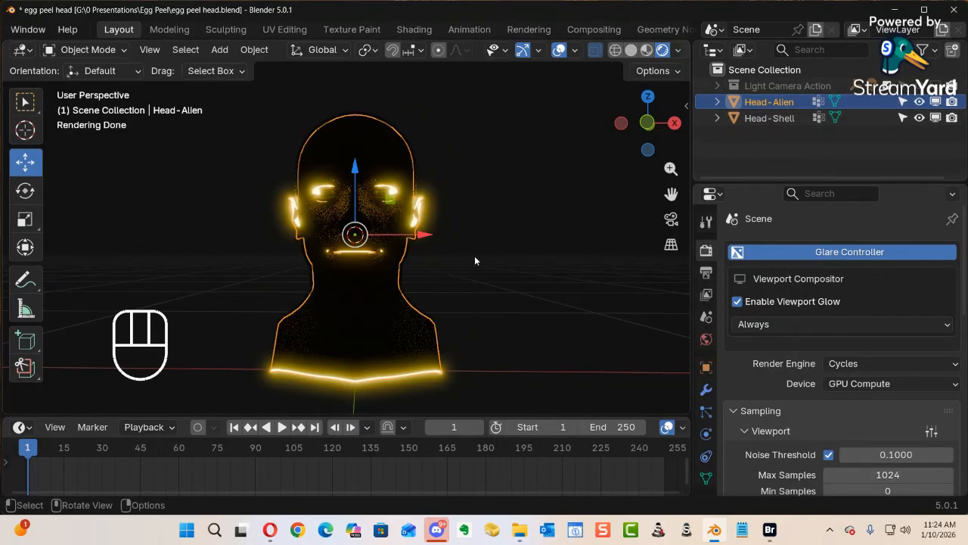
Display the viewport in Solid shading with X-ray turned off.
key("z")
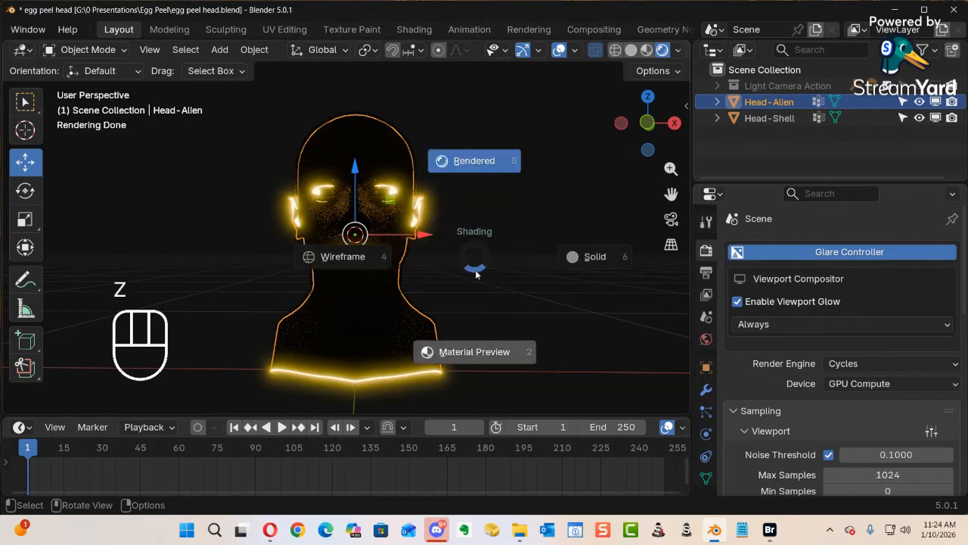
left_click(593, 257)
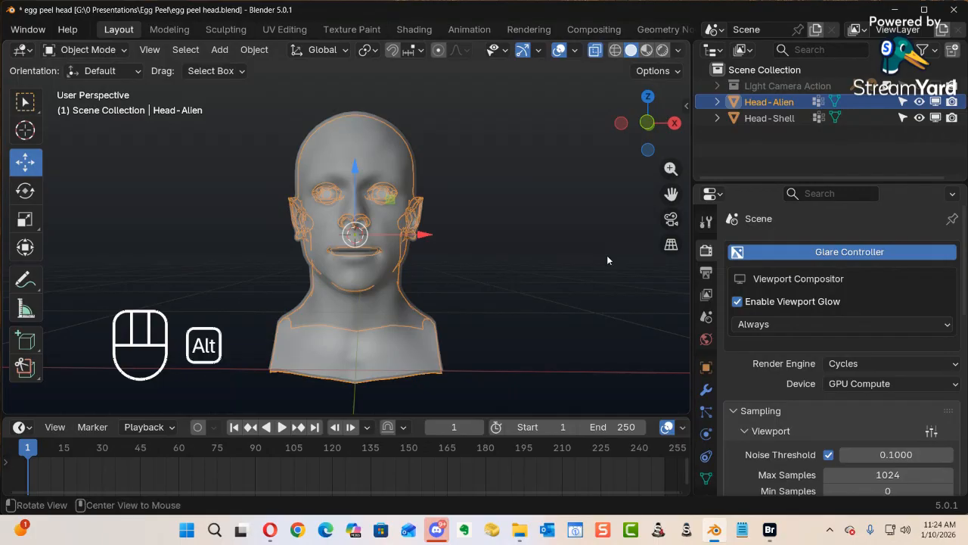
key("alt+z")
middle_click_drag(550, 277, 484, 205, "ctrl")
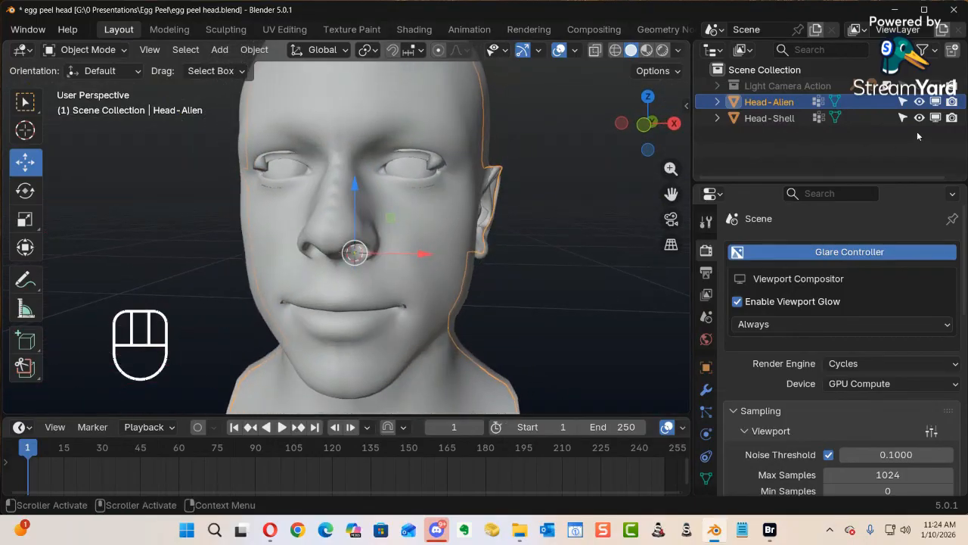
Make Head-Alien unselectable and disable it in viewports, leaving Head-Shell as the selected object.
left_click(902, 102)
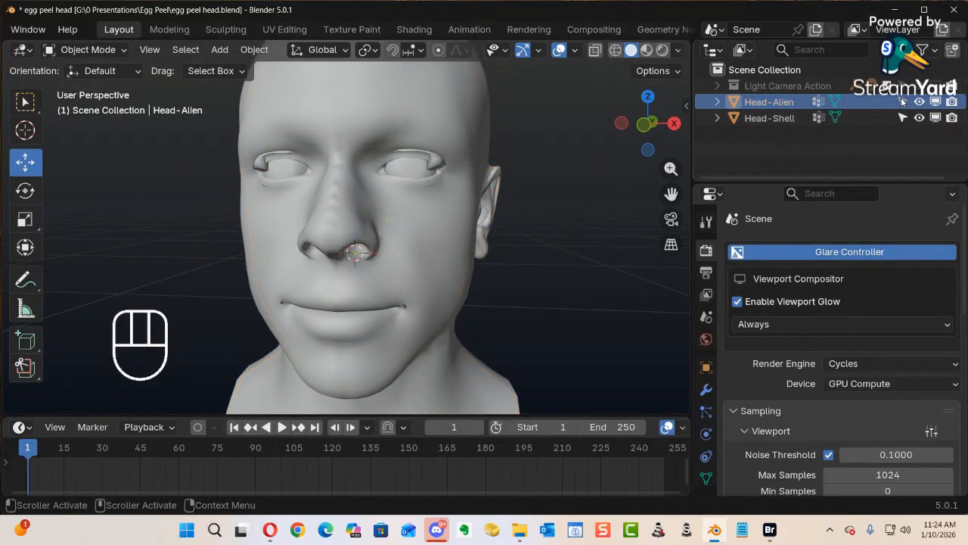
left_click(938, 102)
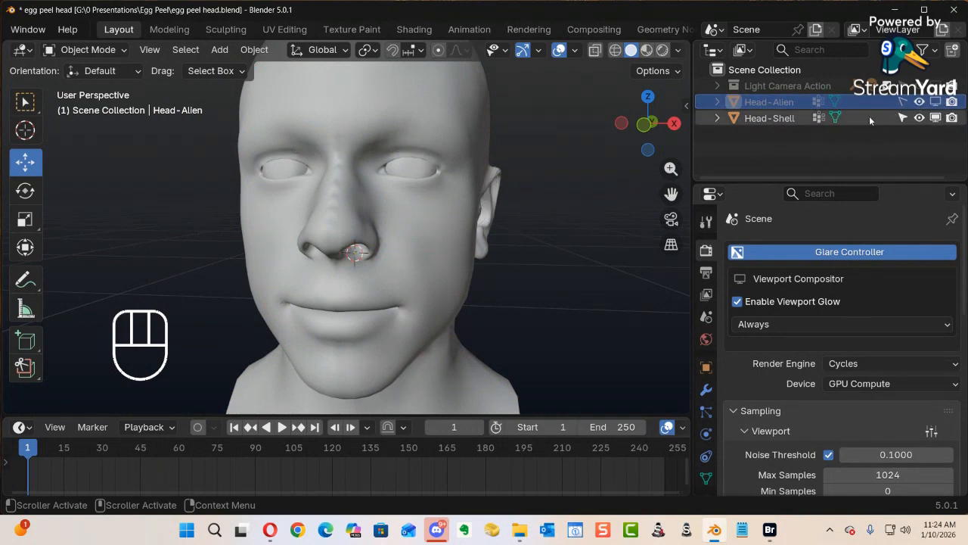
left_click(776, 119)
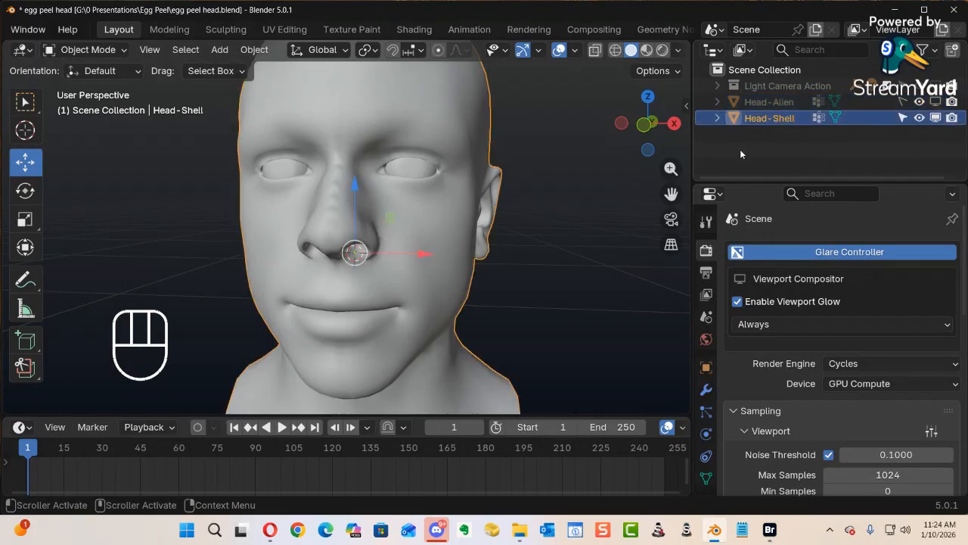
Examine Head-Shell's mesh topology in Edit Mode and return to Object Mode.
scroll(475, 261, "down", 4)
middle_click_drag(454, 306, 449, 224, "alt")
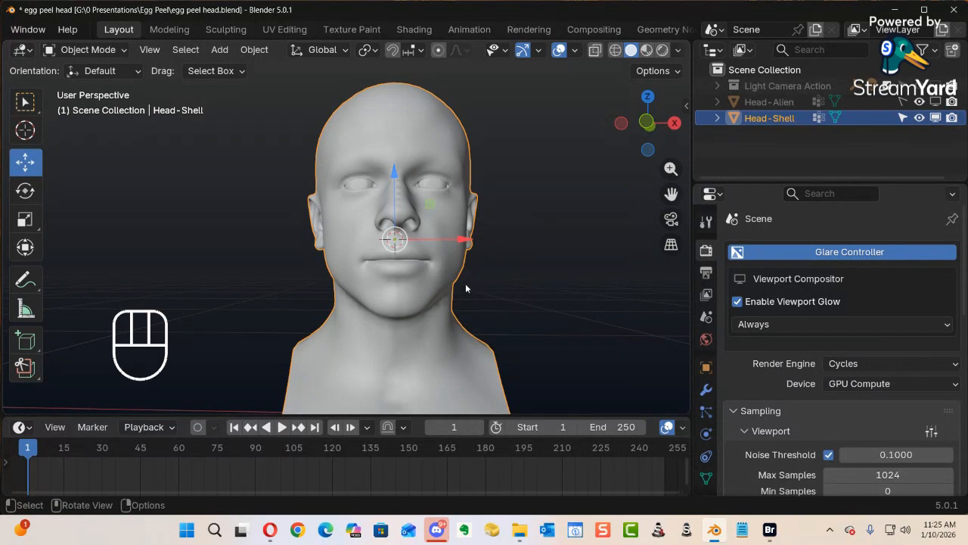
middle_click_drag(451, 294, 438, 200, "alt")
key("Tab")
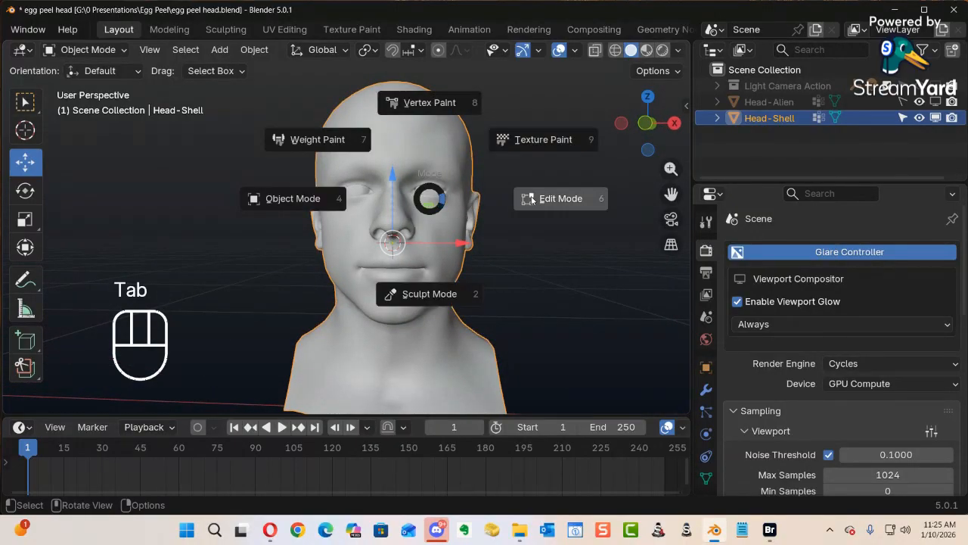
middle_click_drag(405, 255, 462, 293, "ctrl+alt")
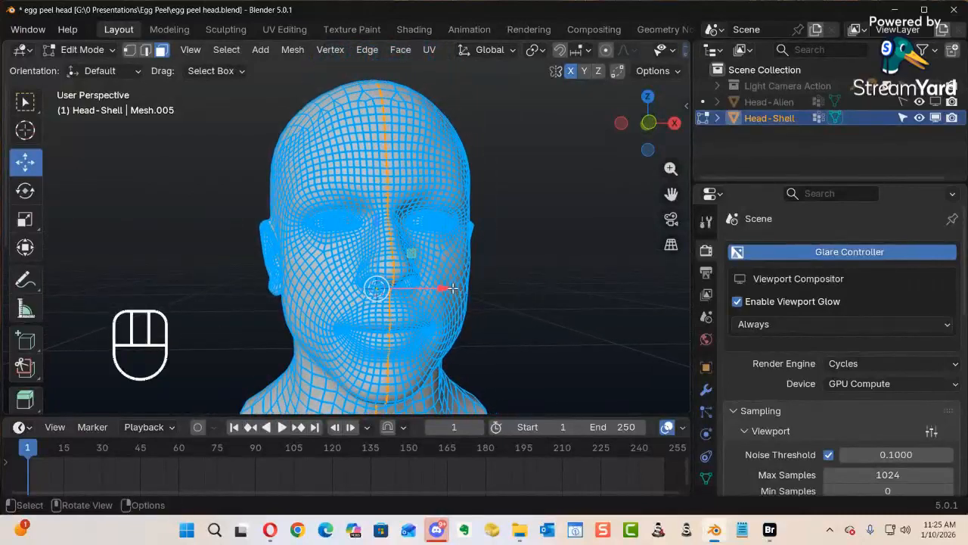
key("Tab")
left_click(318, 281)
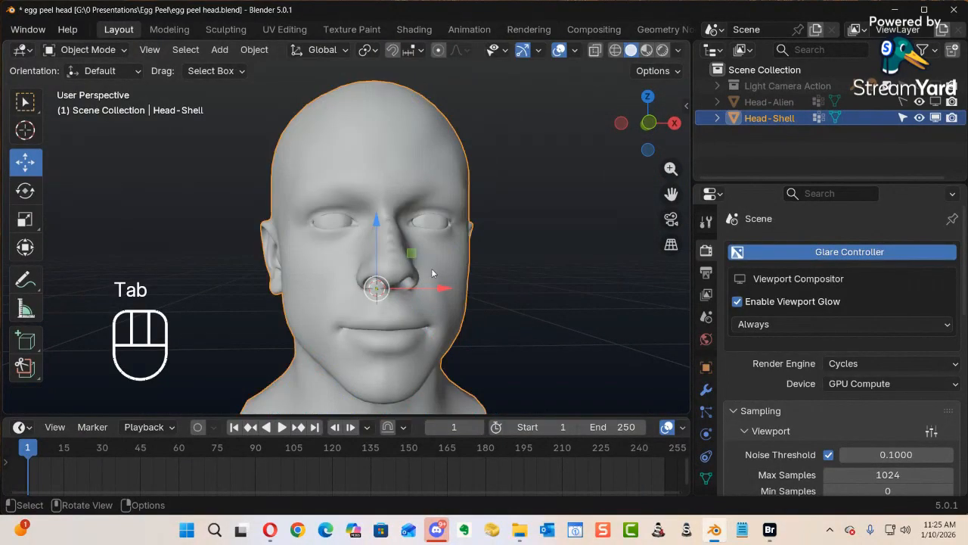
middle_click_drag(467, 263, 424, 283, "alt")
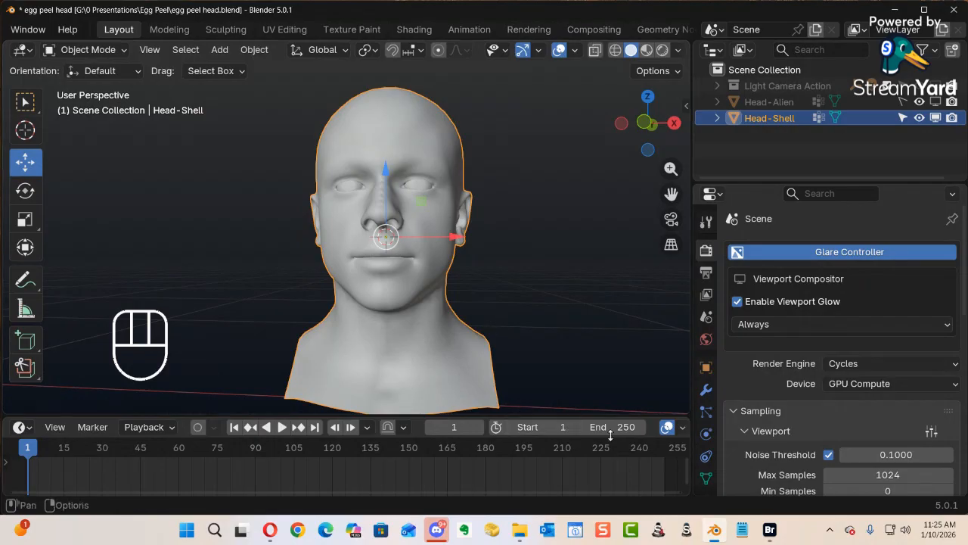
Add an Emitter particle system to Head-Shell.
key("KP_1")
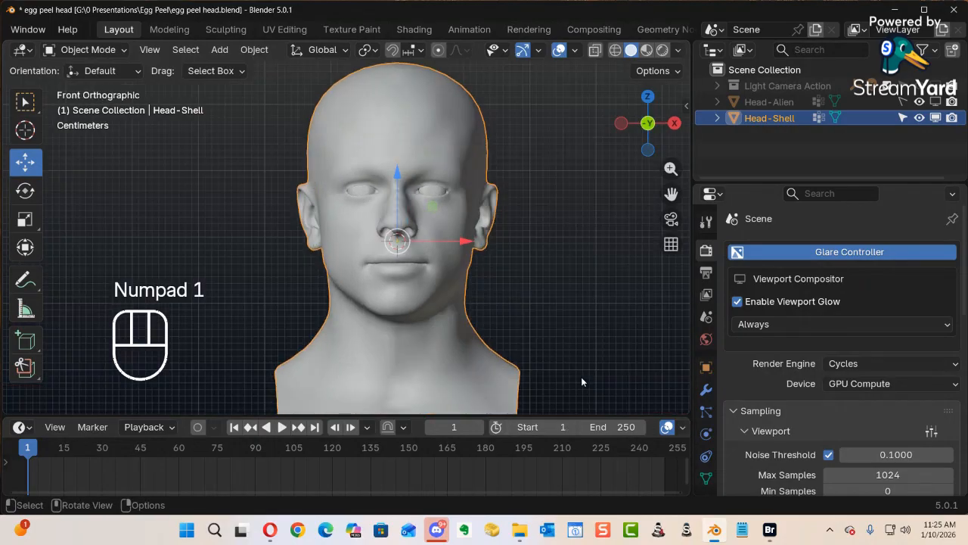
middle_click_drag(515, 314, 450, 335, "ctrl+alt")
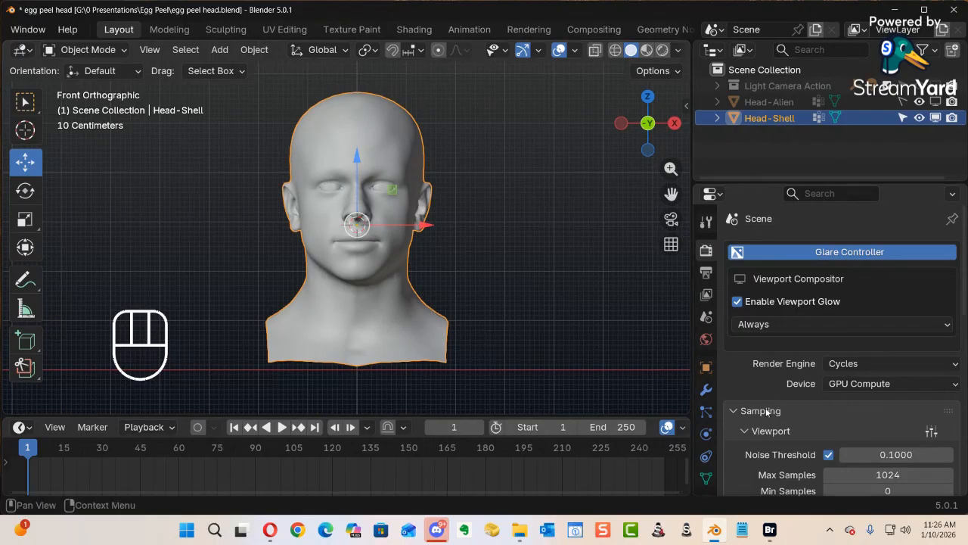
left_click(707, 414)
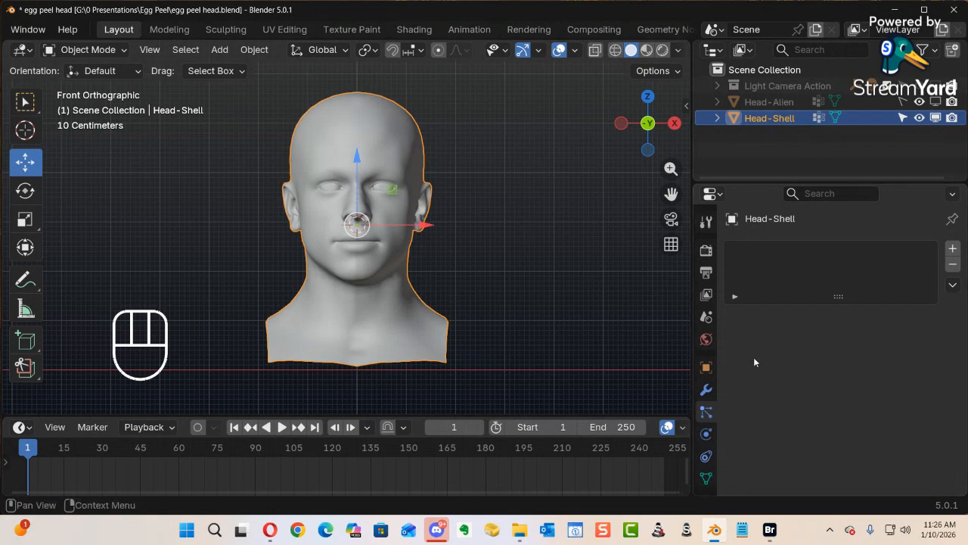
left_click(952, 249)
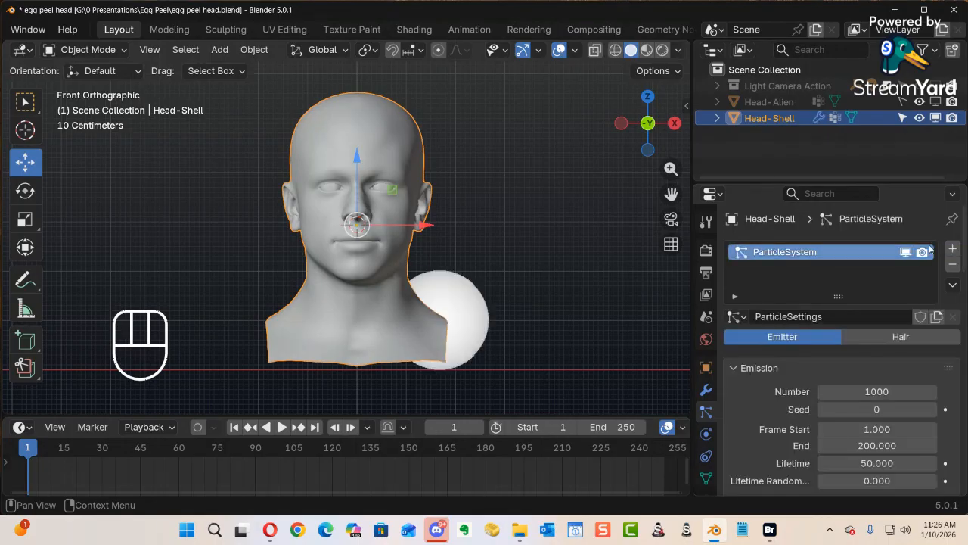
Play the particle animation on Head-Shell, check the timeline's first and last frames, and return to frame 1.
key("space")
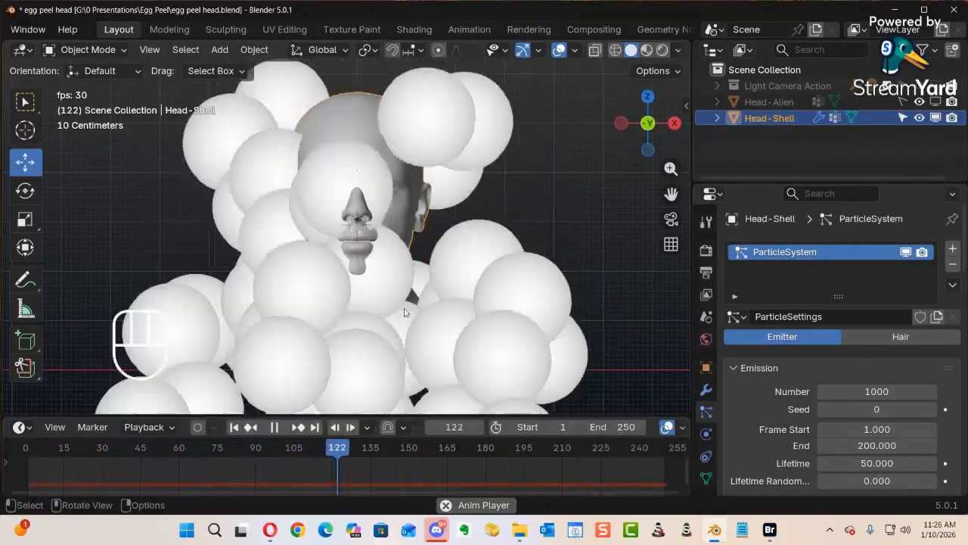
key("space")
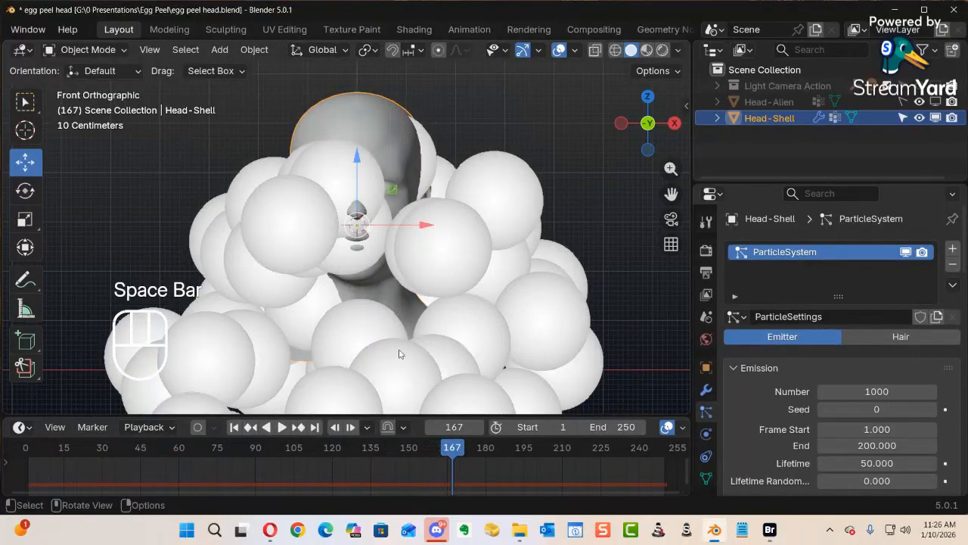
left_click_drag(451, 452, 25, 446)
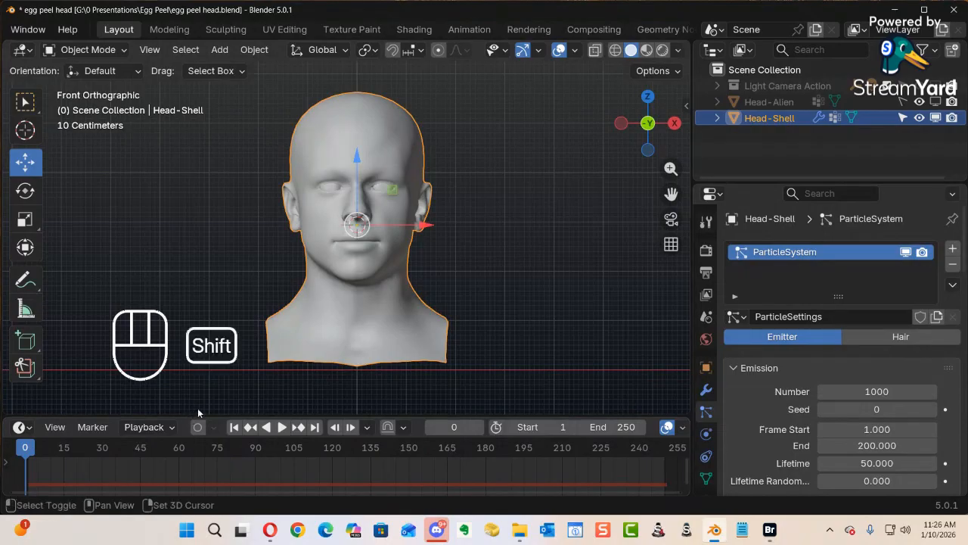
key("shift+Left")
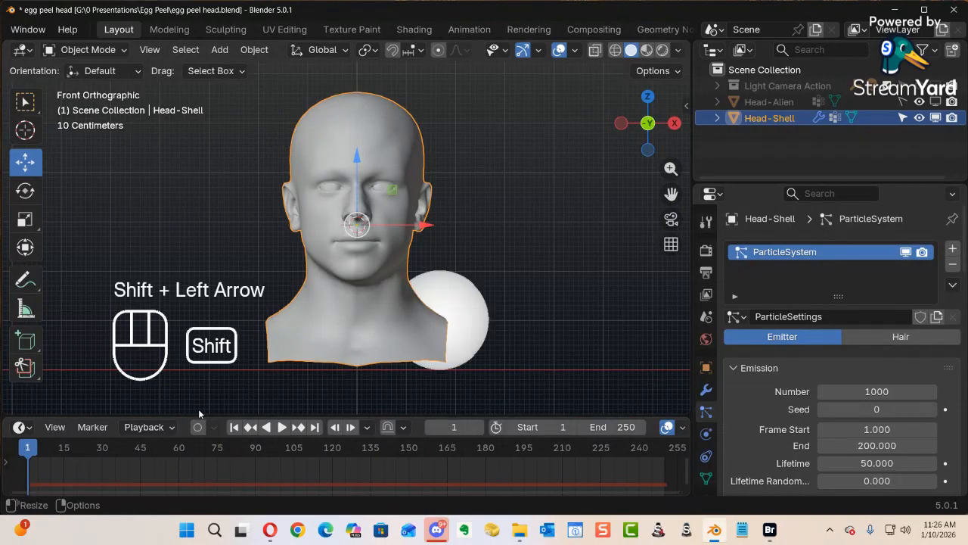
key("shift+Right")
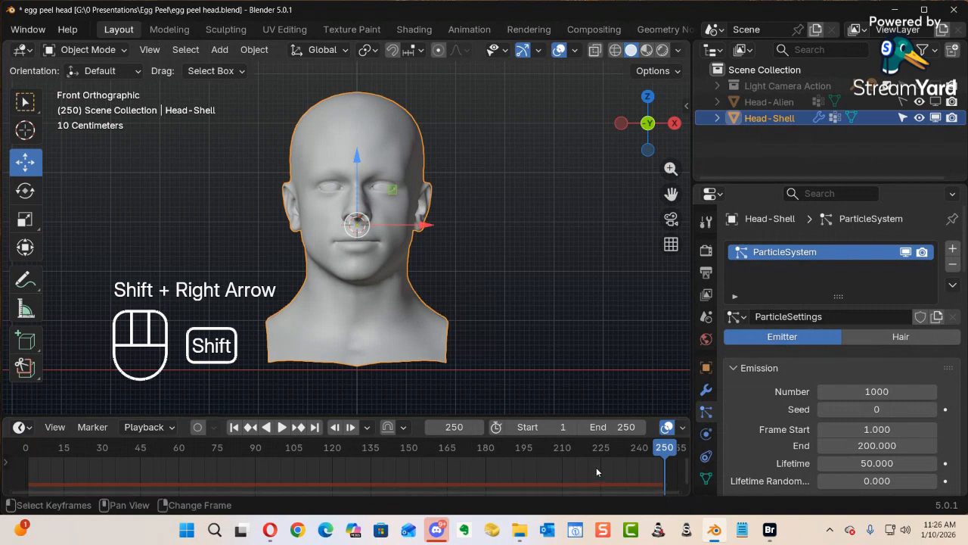
key("shift+Left")
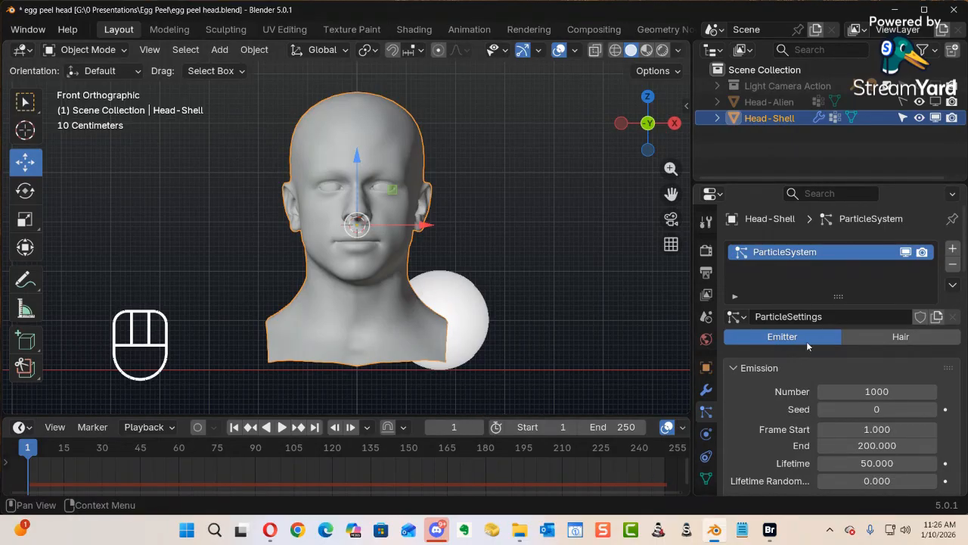
Look through Head-Shell's particle settings, from the emission source and rotation to Viewport Display and Children.
scroll(809, 336, "down", 10)
scroll(809, 339, "down", 8)
scroll(808, 337, "down", 5)
scroll(808, 341, "down", 6)
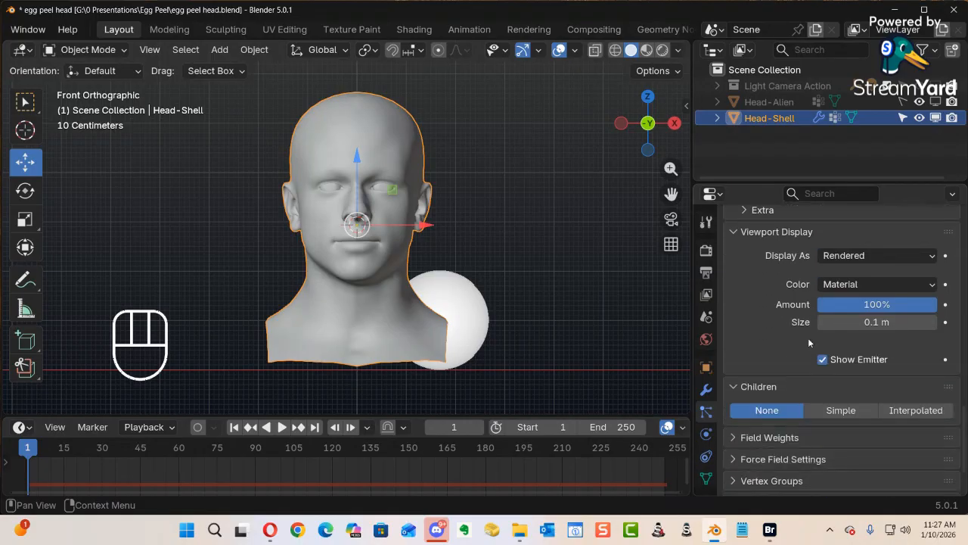
scroll(808, 338, "up", 17)
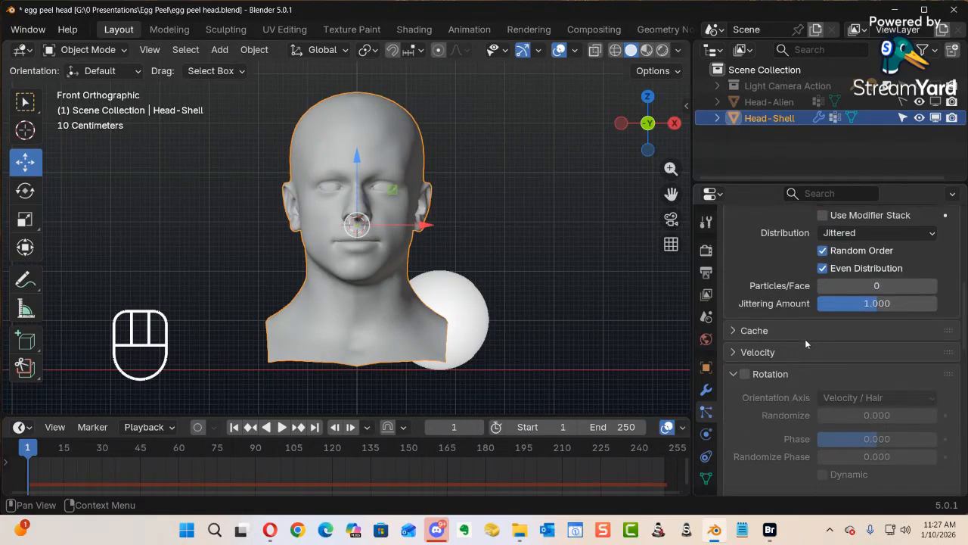
scroll(806, 338, "up", 2)
scroll(548, 324, "up", 3)
scroll(502, 321, "down", 3)
scroll(506, 324, "up", 1)
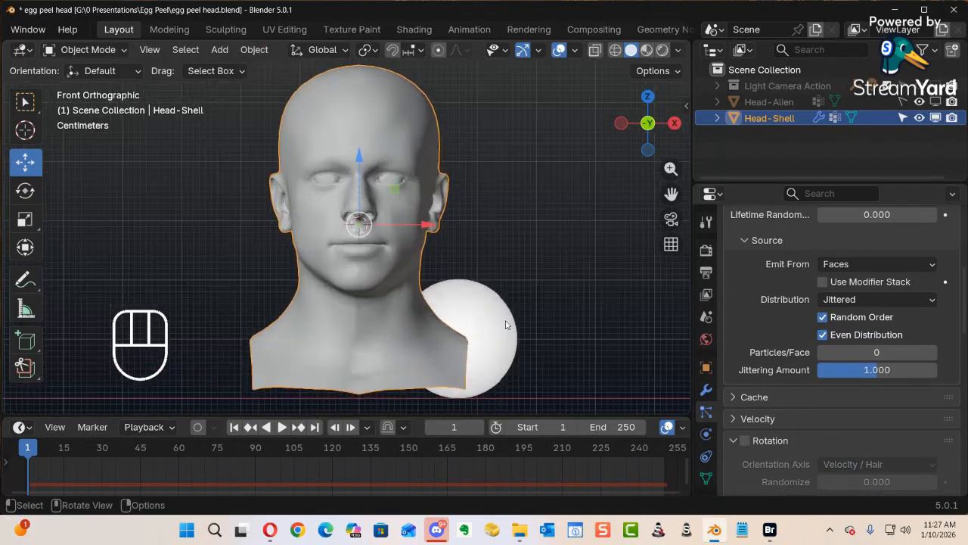
Add an Explode physics modifier to Head-Shell after its particle system.
left_click(707, 390)
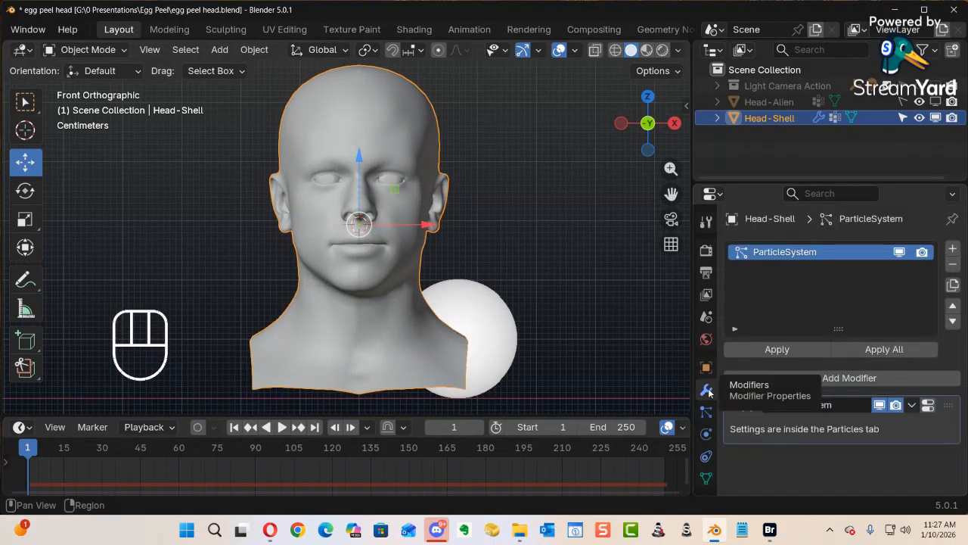
left_click(815, 378)
mouse_move(792, 376)
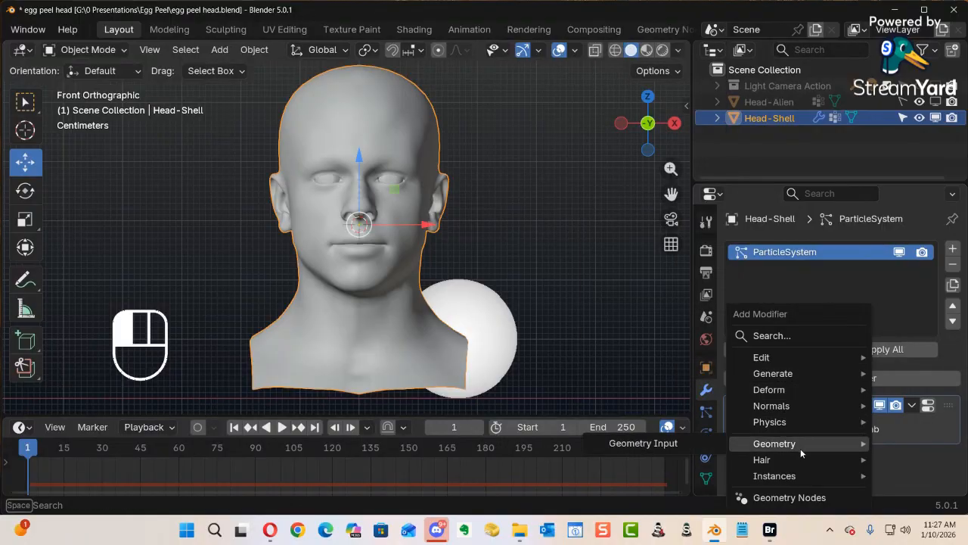
mouse_move(786, 424)
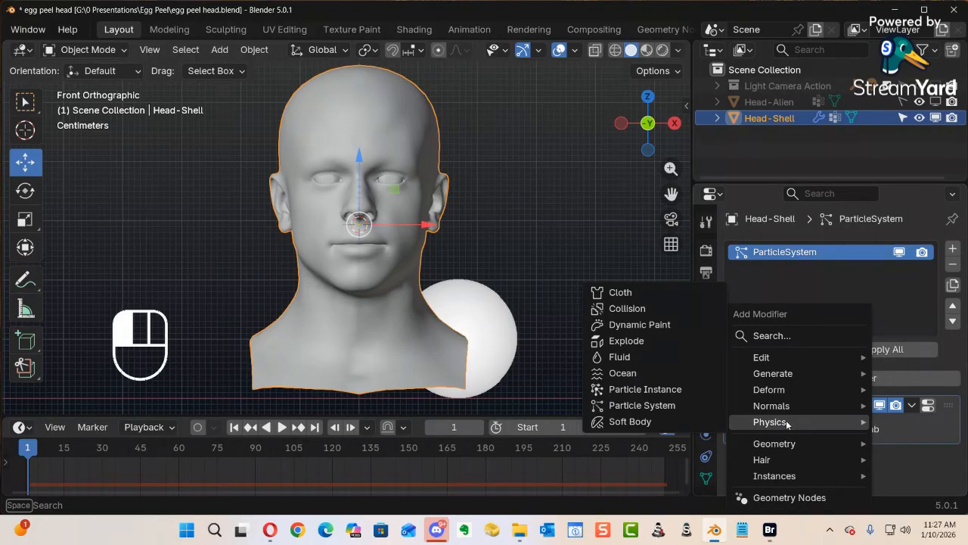
left_click(648, 342)
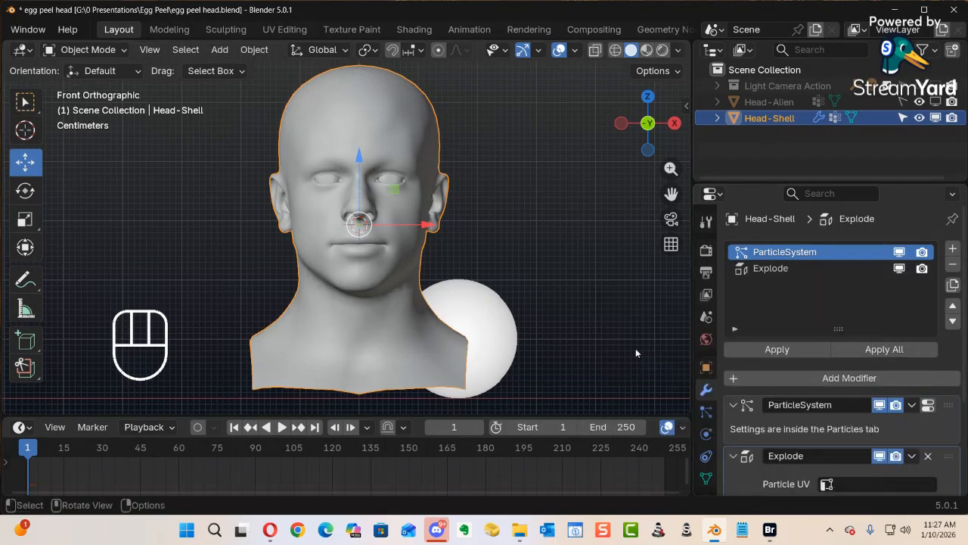
Turn off showing Dead particles in Head-Shell's Explode modifier and play the animation to preview the breakup.
left_click_drag(836, 183, 837, 104)
scroll(858, 407, "down", 1)
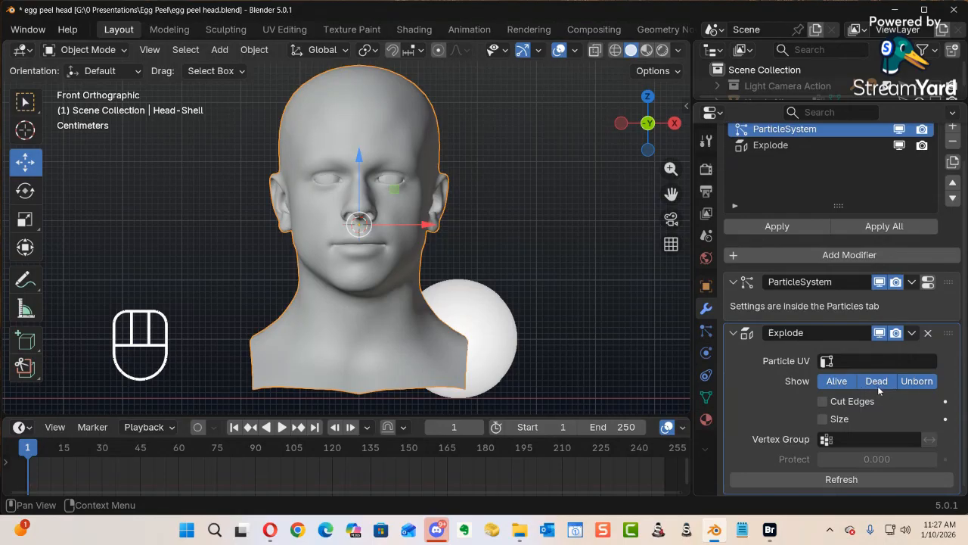
left_click(872, 380)
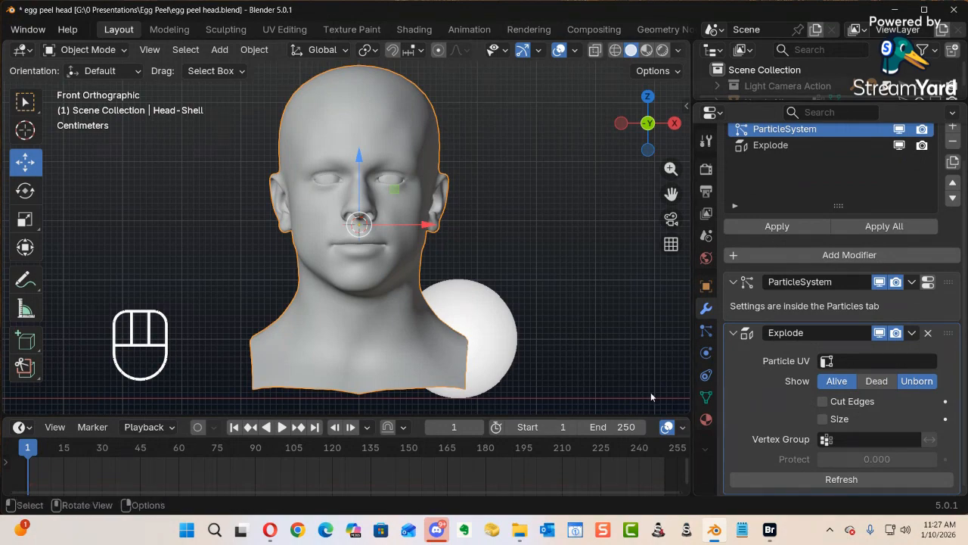
key("space")
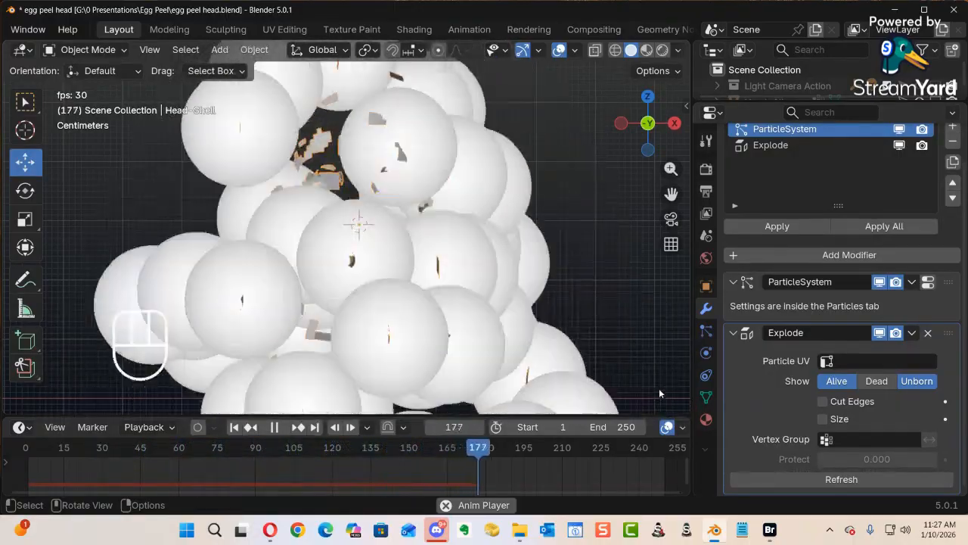
key("space")
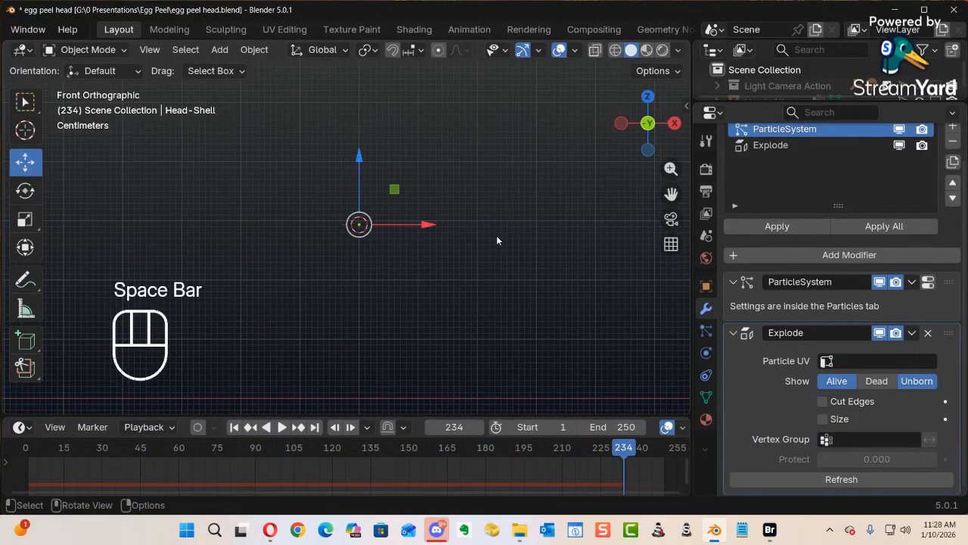
Return to frame 1 and set Head-Shell's particles to render as None.
key("shift+Left")
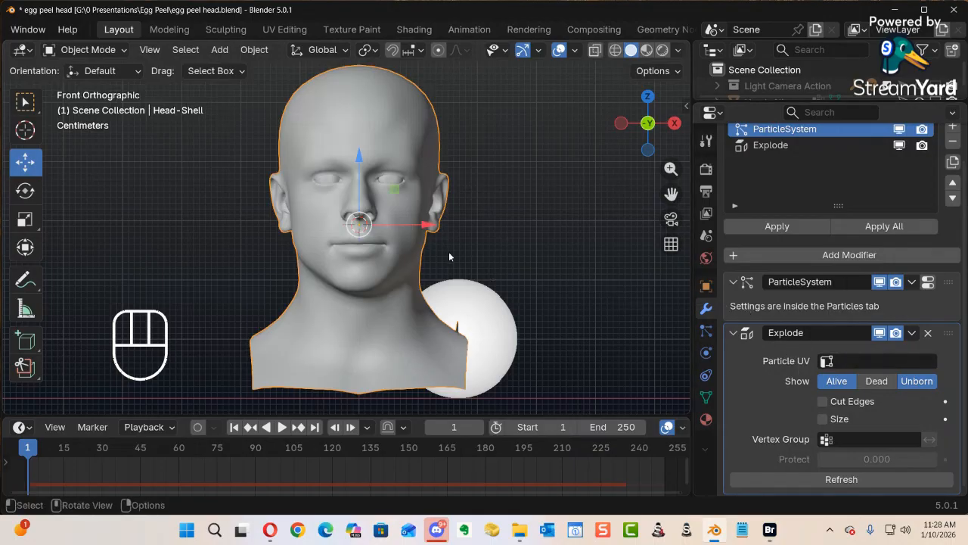
left_click(706, 330)
scroll(859, 382, "down", 5)
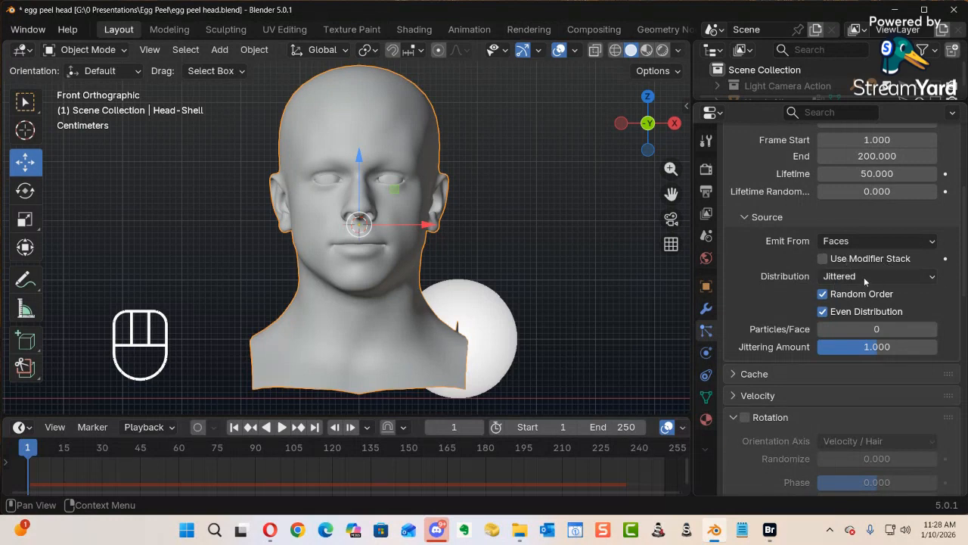
scroll(817, 390, "down", 4)
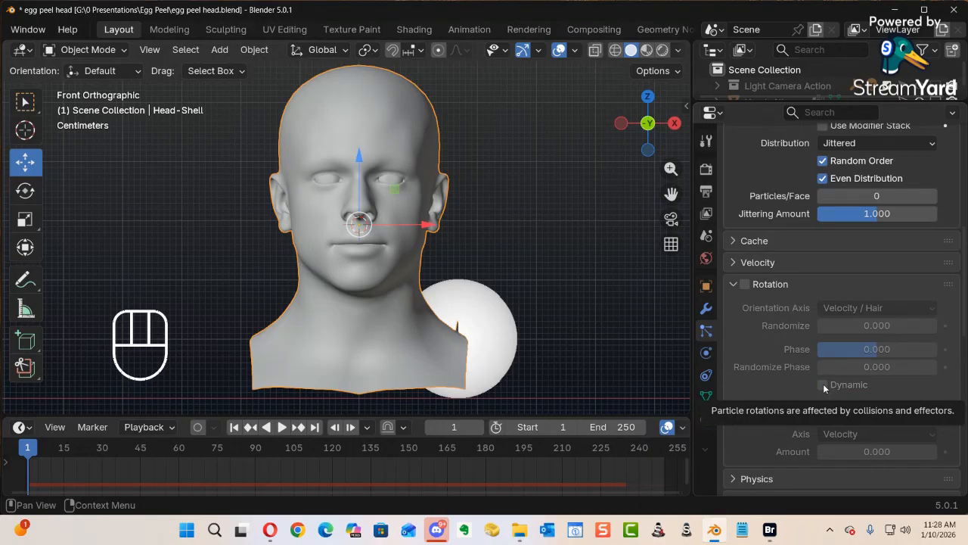
scroll(826, 387, "down", 6)
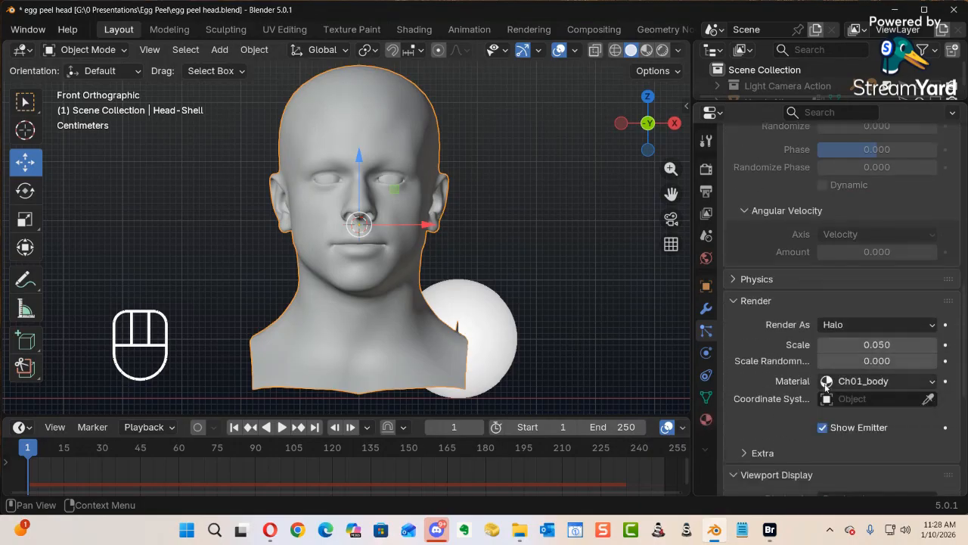
left_click(911, 324)
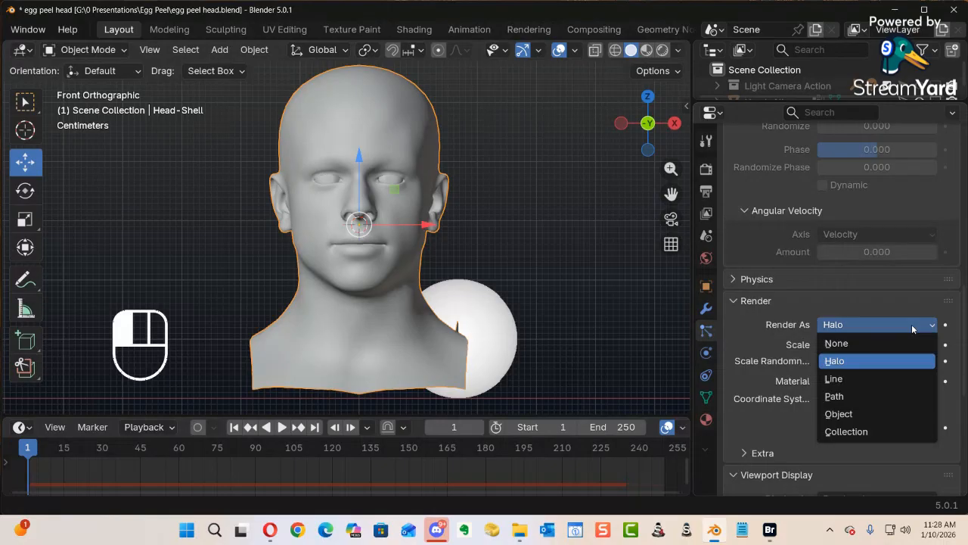
left_click(838, 344)
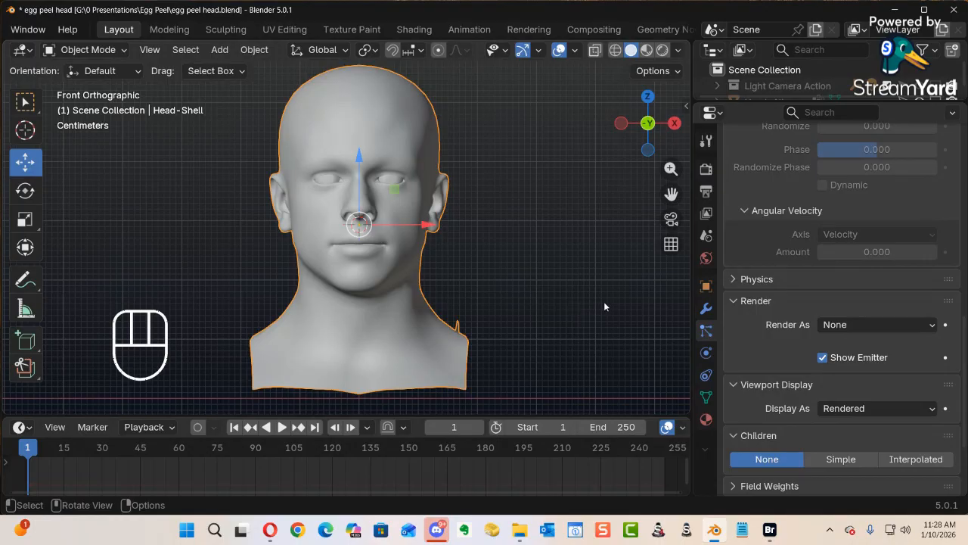
Play the breakup animation while viewing Head-Shell from other angles, and return to frame 1 in front view.
key("space")
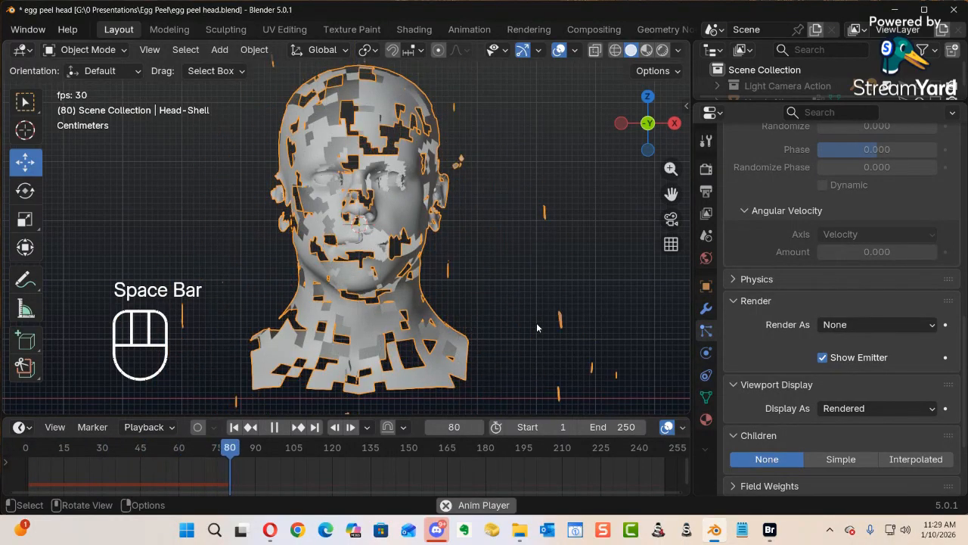
middle_click_drag(536, 330, 385, 317, "alt")
key("KP_Decimal")
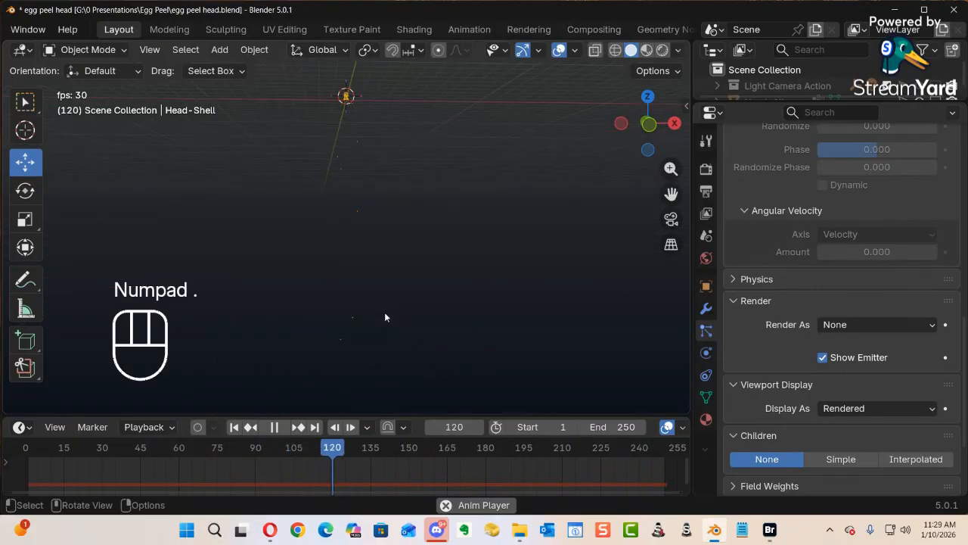
middle_click_drag(379, 288, 416, 52, "ctrl+alt")
key("space")
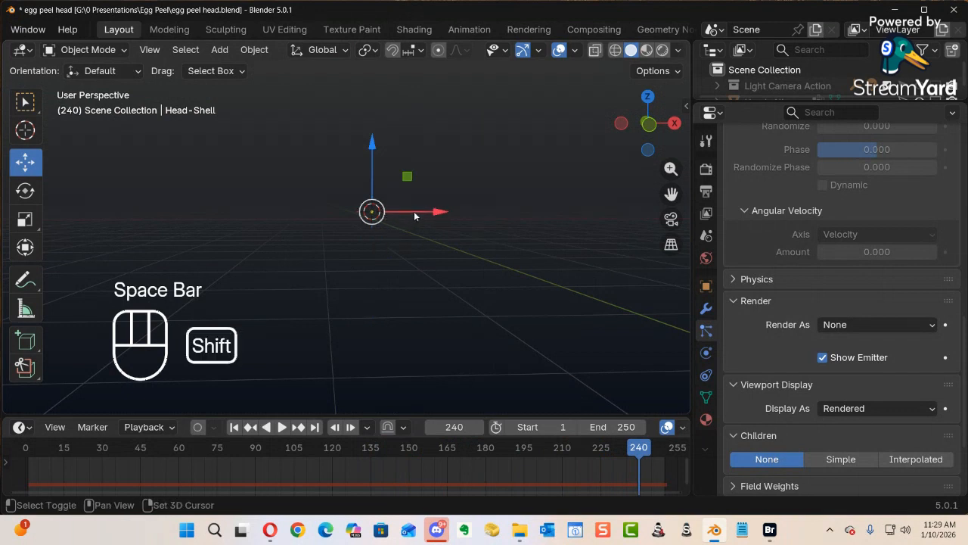
key("shift+Left")
key("KP_Decimal")
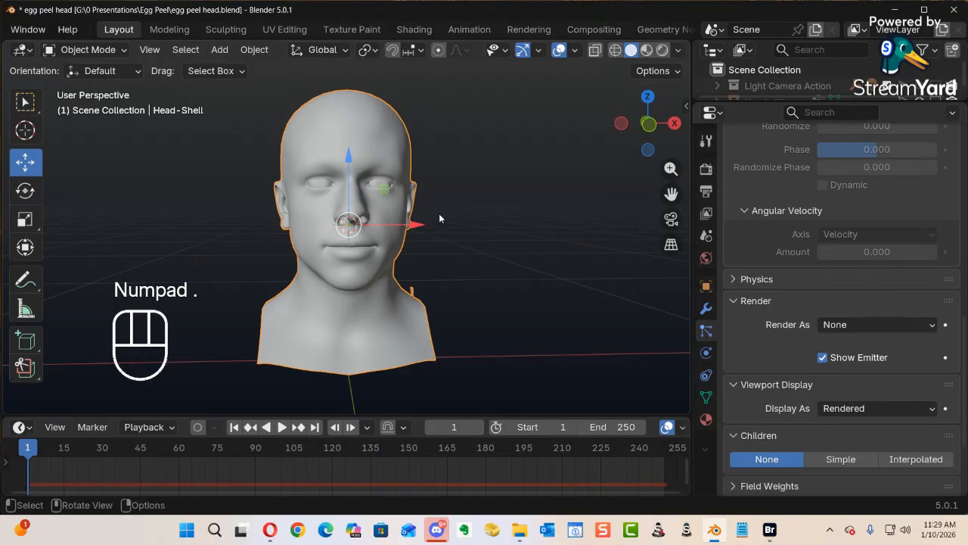
key("KP_1")
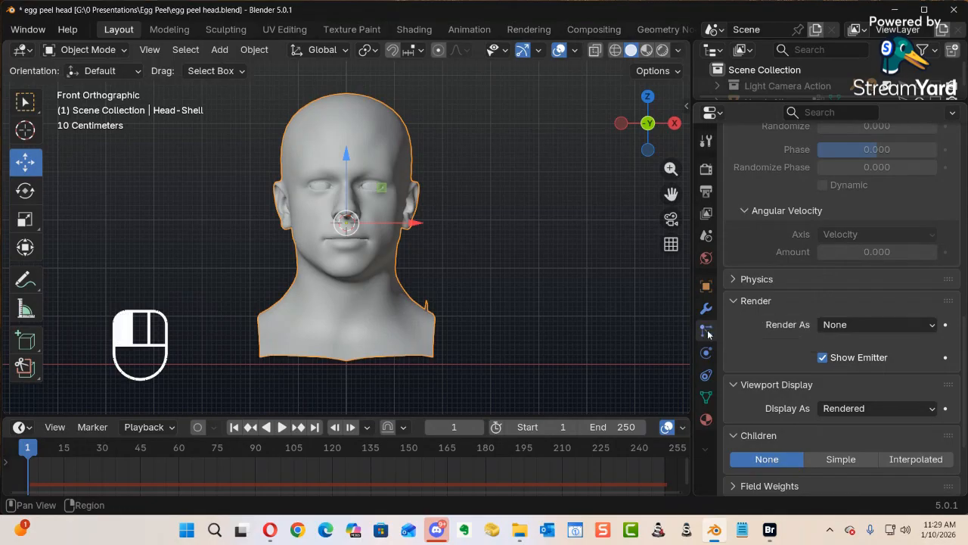
Set the Gravity field weight of Head-Shell's particle system to 0.
scroll(816, 306, "down", 4)
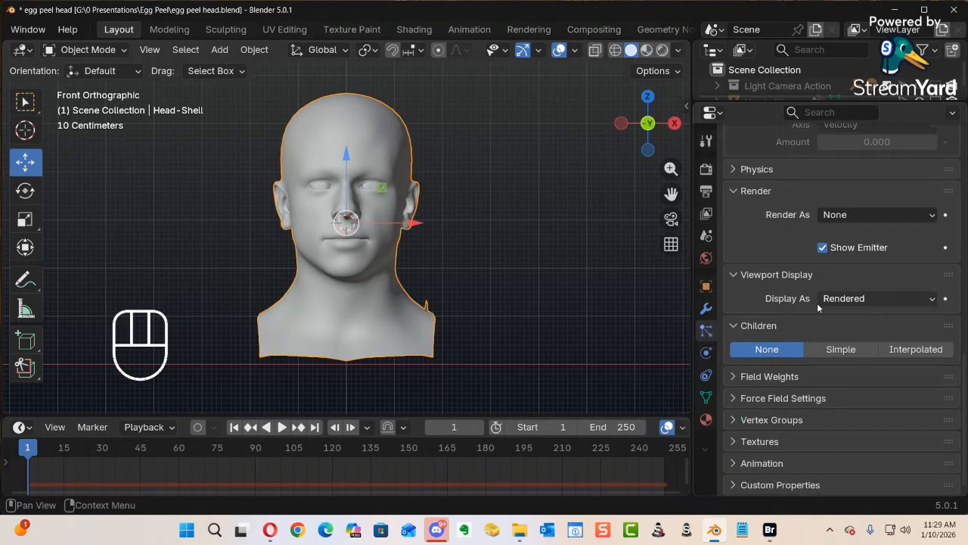
left_click(735, 376)
scroll(786, 366, "down", 6)
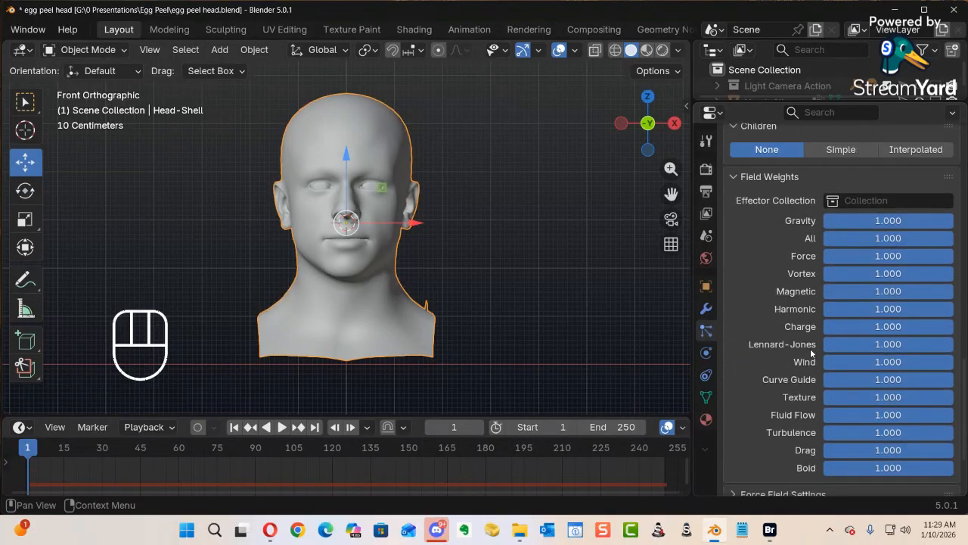
left_click_drag(693, 312, 728, 311)
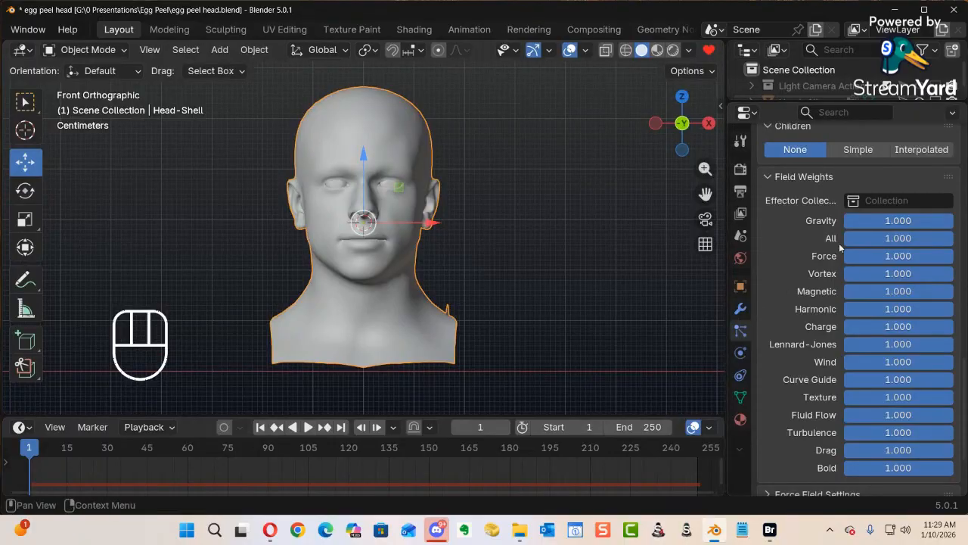
left_click_drag(907, 223, 784, 228)
Play the breakup of Head-Shell and inspect the flying pieces from near, far and a changed angle.
middle_click_drag(594, 203, 526, 366, "ctrl+alt")
middle_click_drag(528, 269, 534, 335, "alt+shift")
key("space")
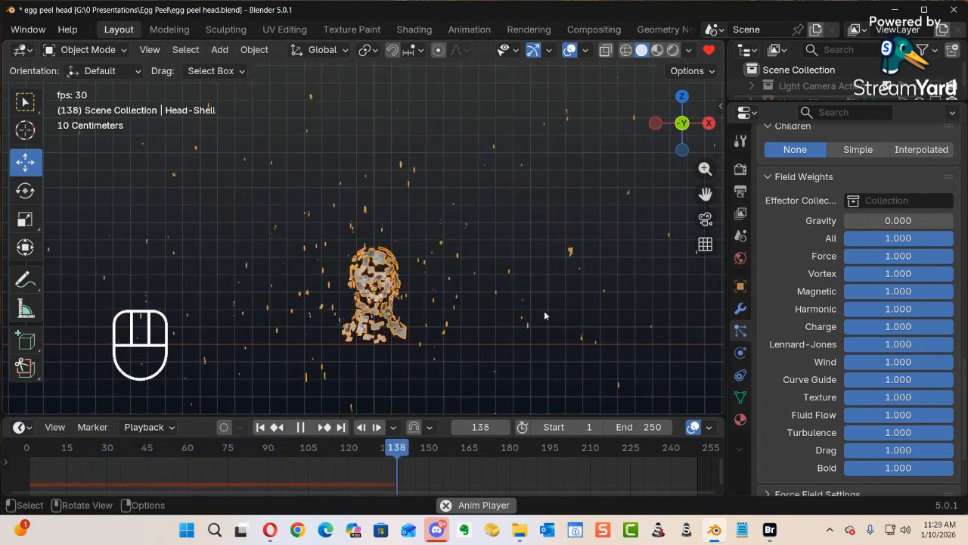
middle_click_drag(514, 319, 472, 258, "ctrl+alt")
middle_click_drag(458, 311, 442, 203, "alt+shift")
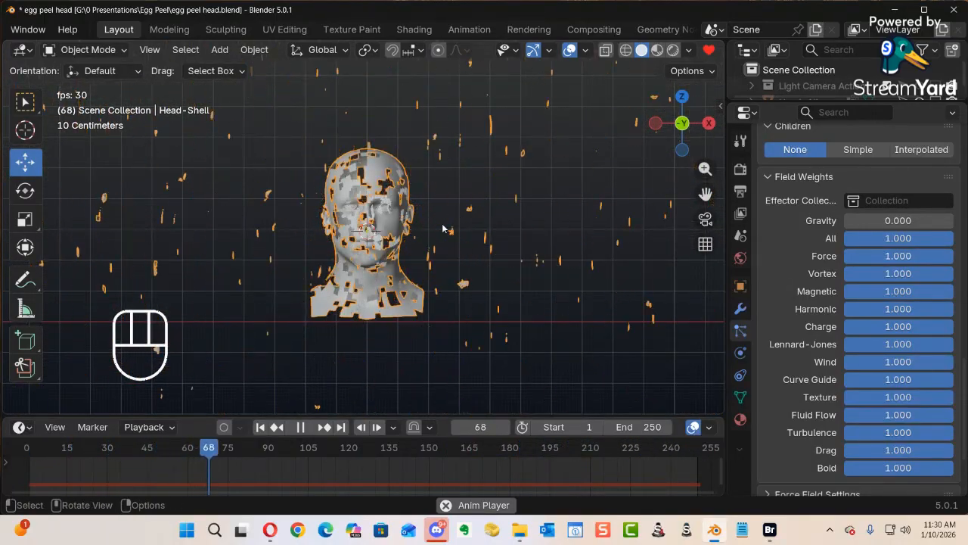
middle_click_drag(442, 227, 144, 175, "alt")
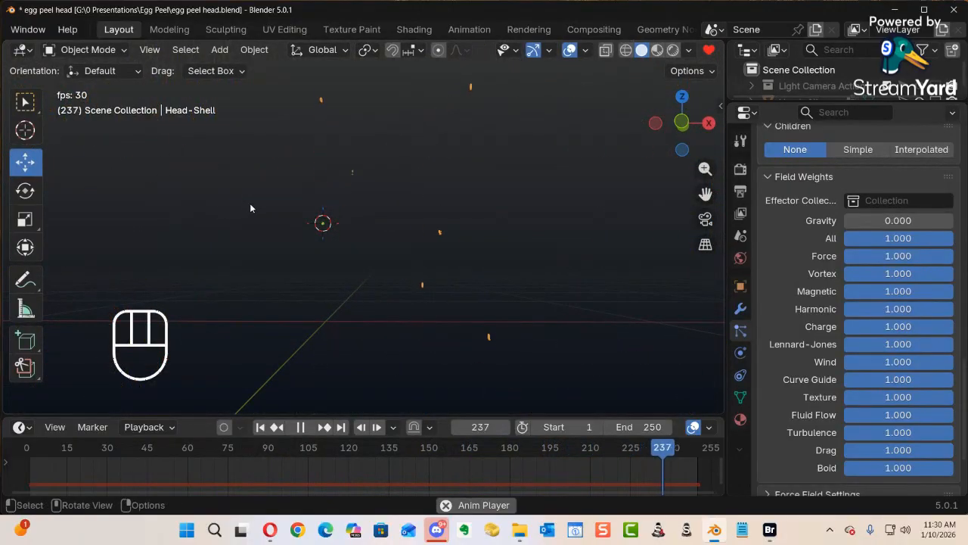
key("space")
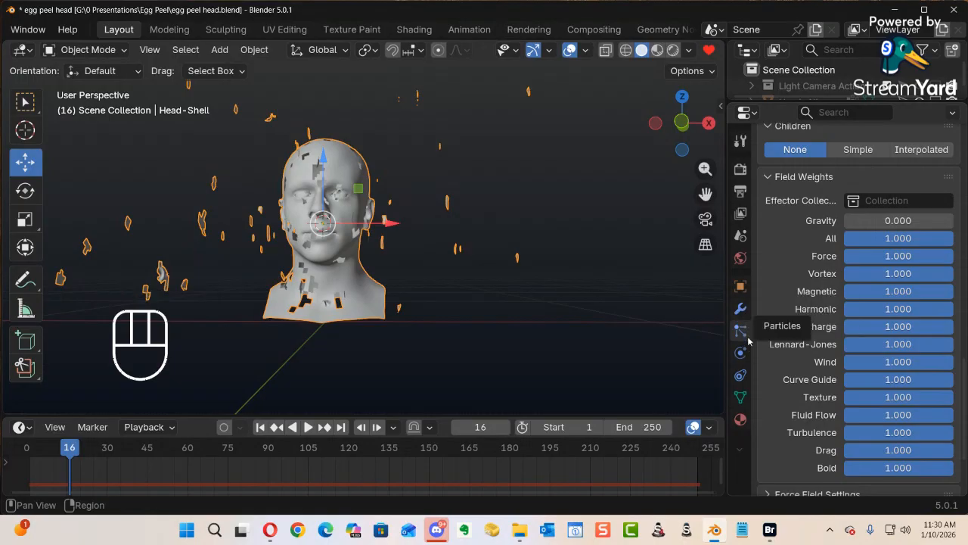
Enable Cut Edges in Head-Shell's Explode modifier.
left_click(743, 311)
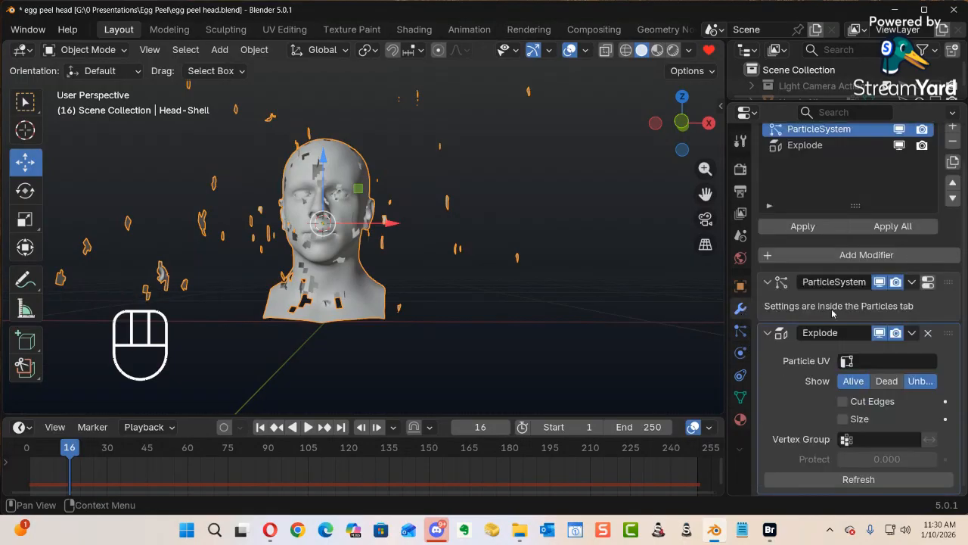
left_click(767, 333)
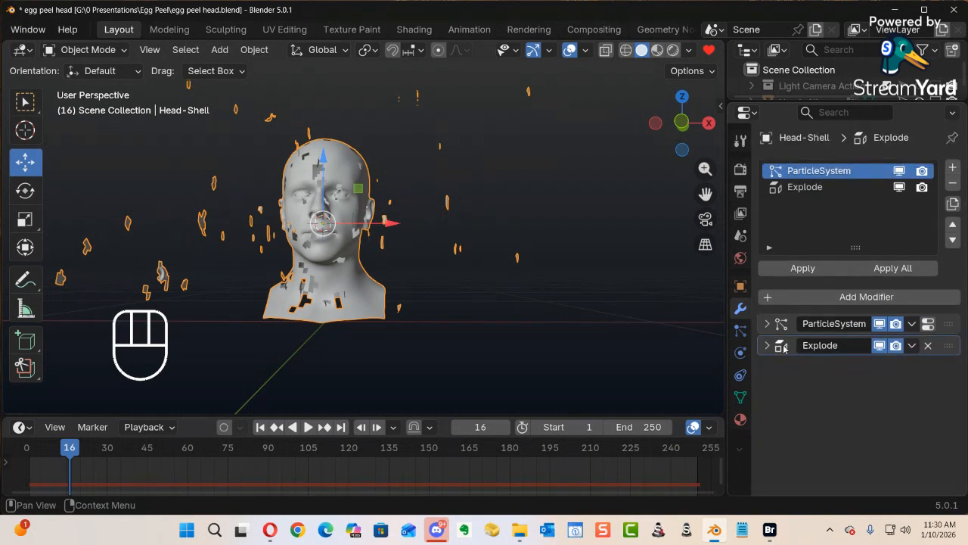
left_click(767, 345)
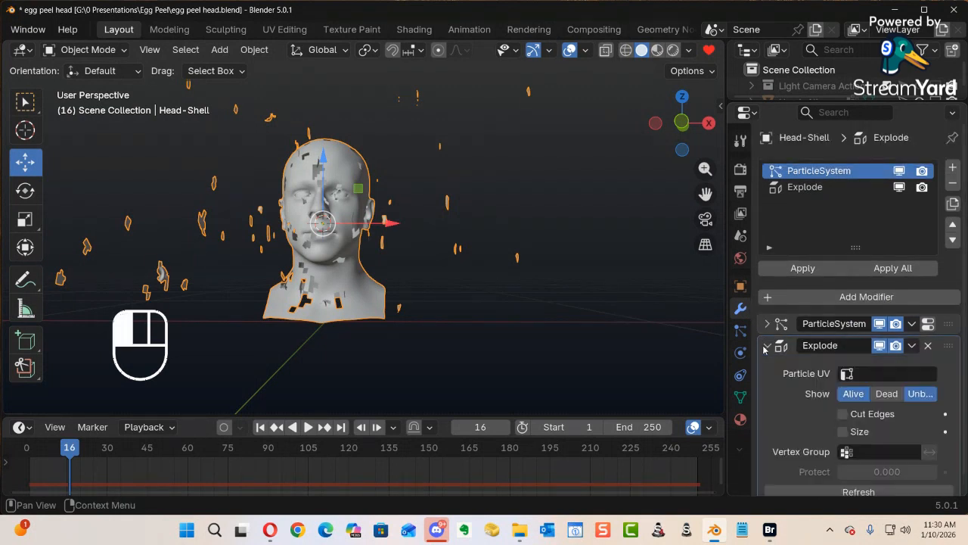
left_click(843, 414)
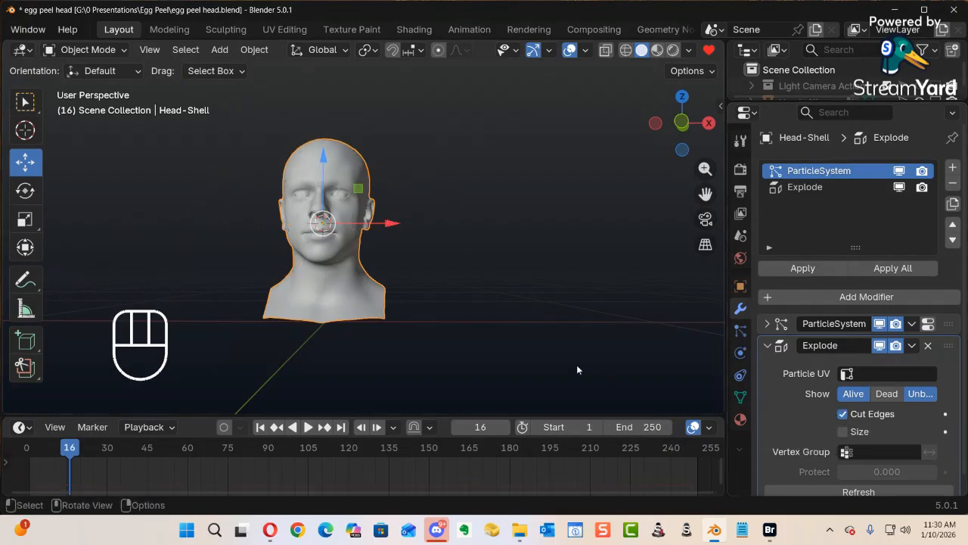
Play the animation and inspect the shape of Head-Shell's cut fragments from an angled view.
middle_click_drag(486, 290, 568, 311, "alt+shift")
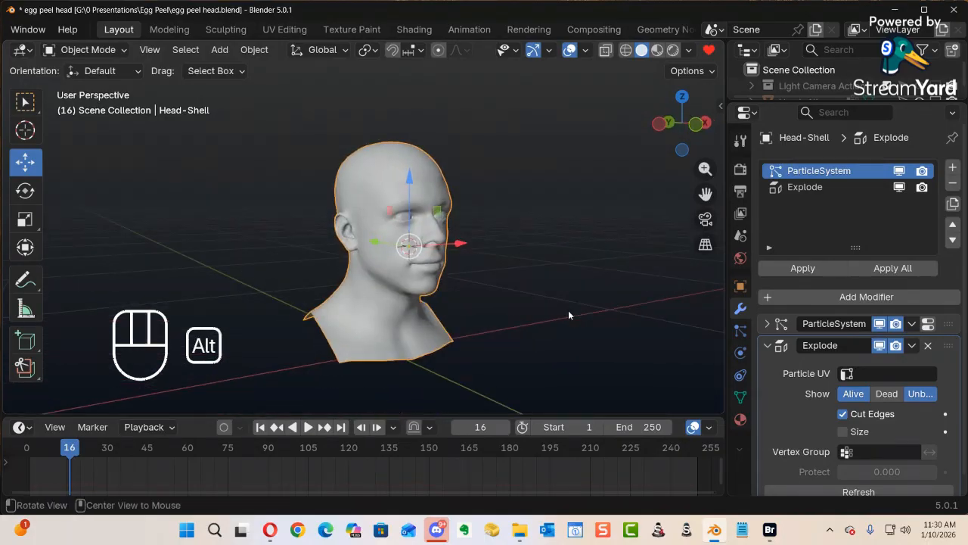
key("space")
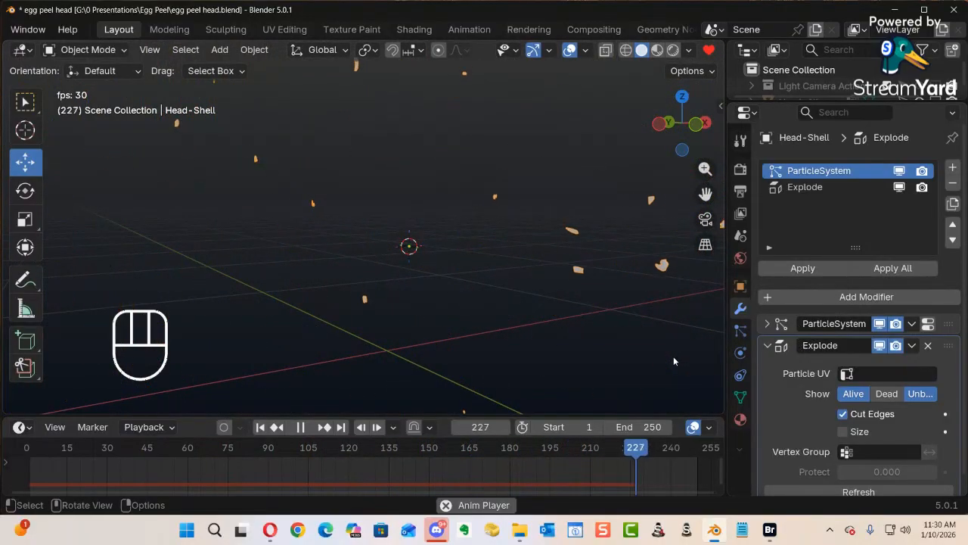
middle_click_drag(609, 335, 593, 310, "alt")
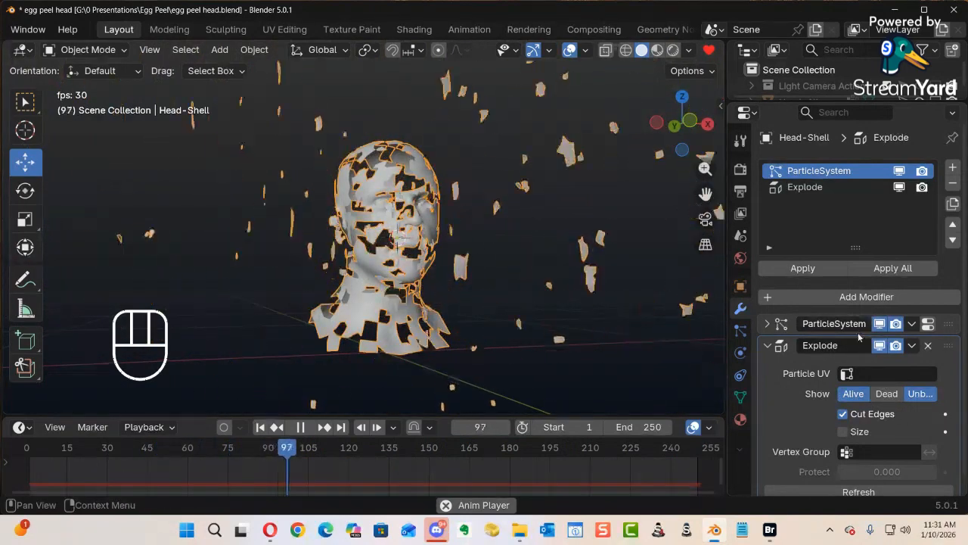
key("space")
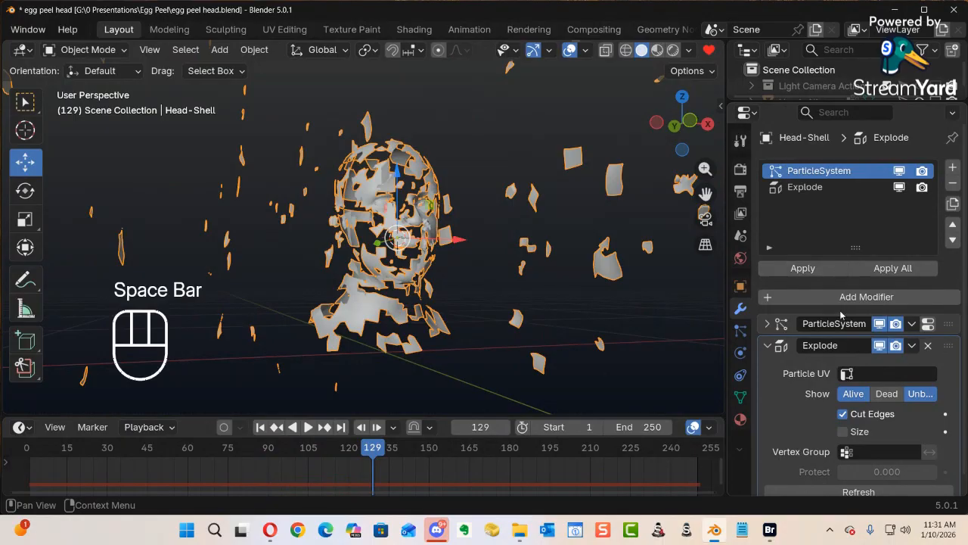
Refresh the Explode modifier's data and replay the animation briefly.
scroll(868, 325, "down", 1)
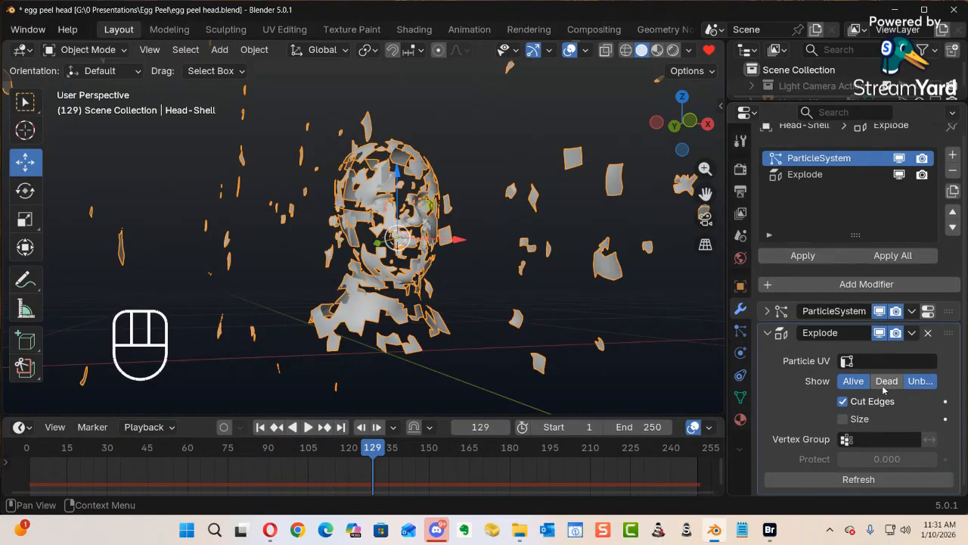
left_click(876, 479)
key("space")
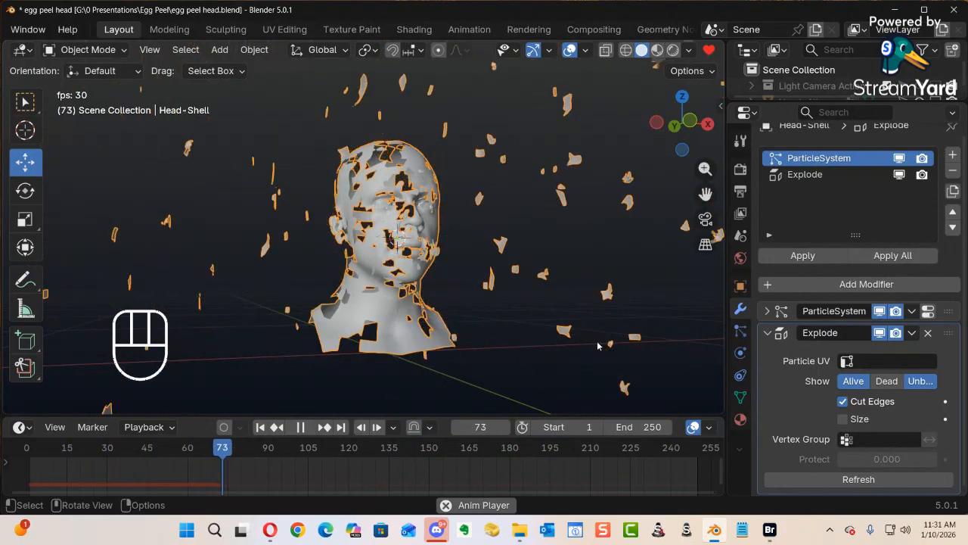
key("space")
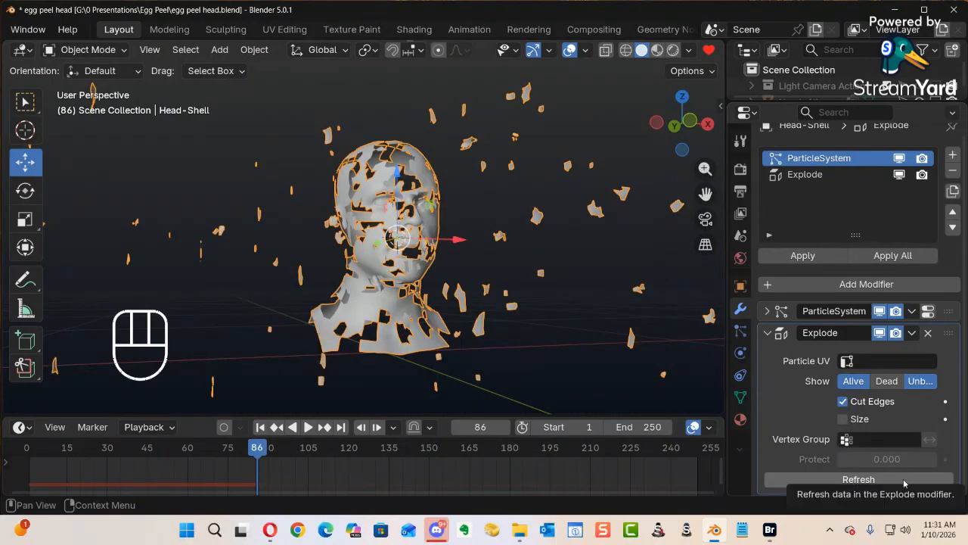
Bring up Head-Shell's particle settings and play the breakup from a wider view.
left_click(768, 311)
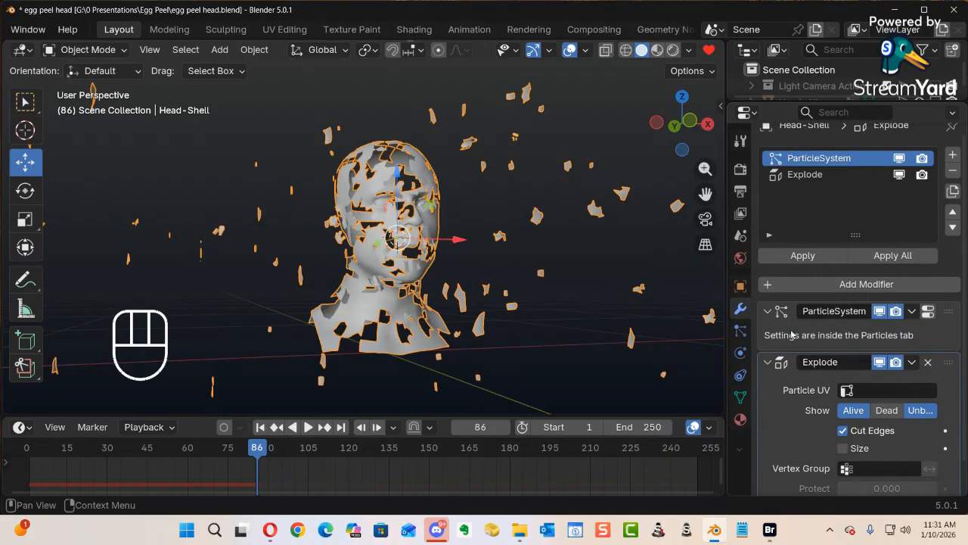
left_click(742, 352)
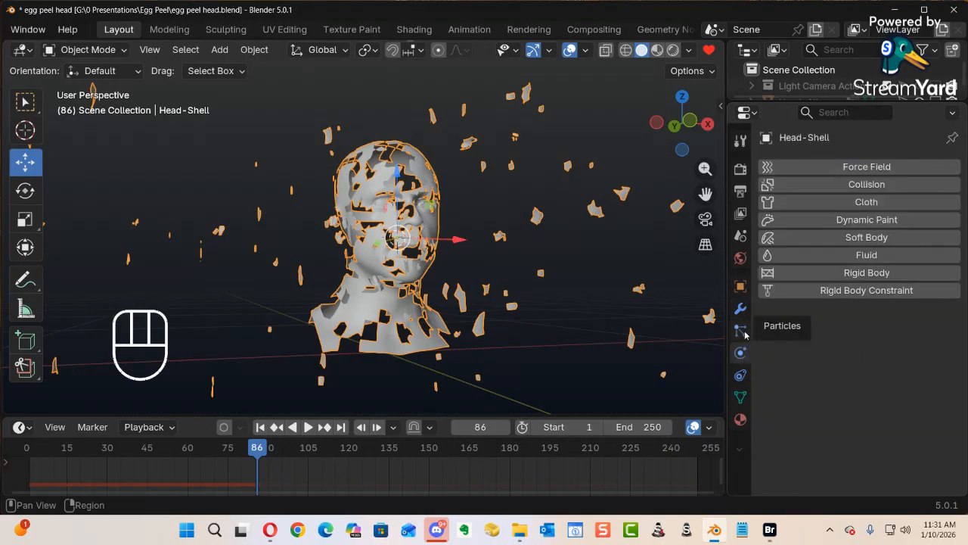
left_click(740, 330)
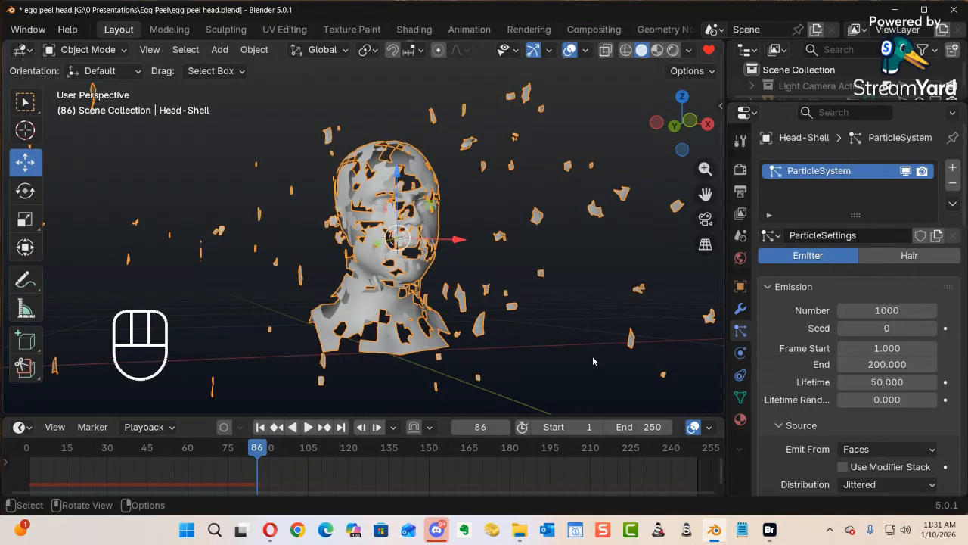
middle_click_drag(515, 278, 433, 338, "ctrl+alt")
middle_click_drag(459, 277, 474, 311, "alt+shift")
key("space")
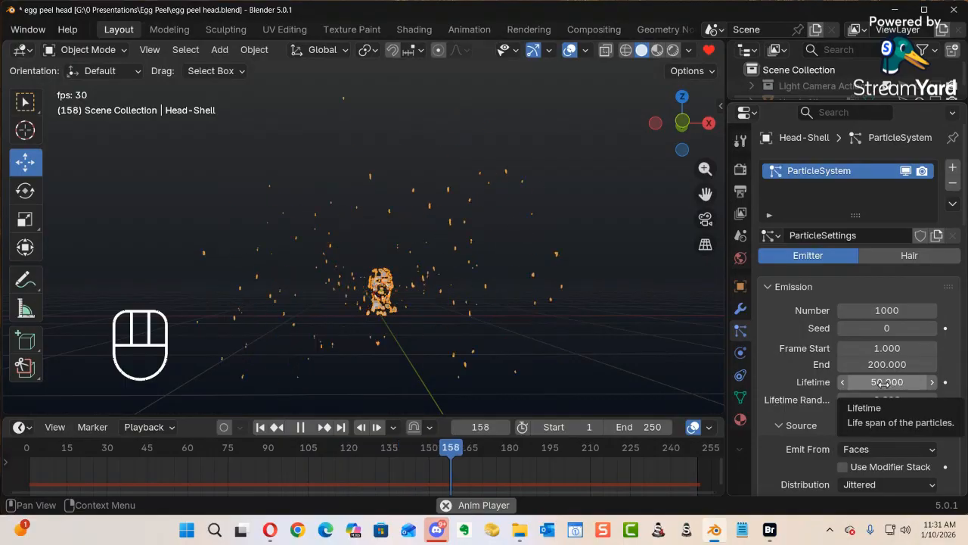
Try the Random distribution for Head-Shell's particle source and inspect the breakup from a closer view.
scroll(885, 383, "down", 2)
scroll(882, 382, "down", 1)
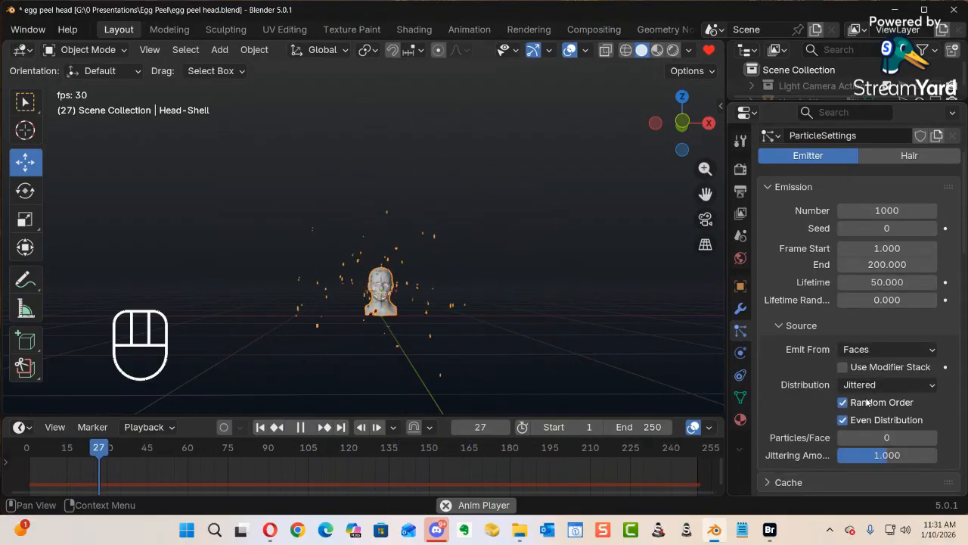
scroll(816, 372, "down", 2)
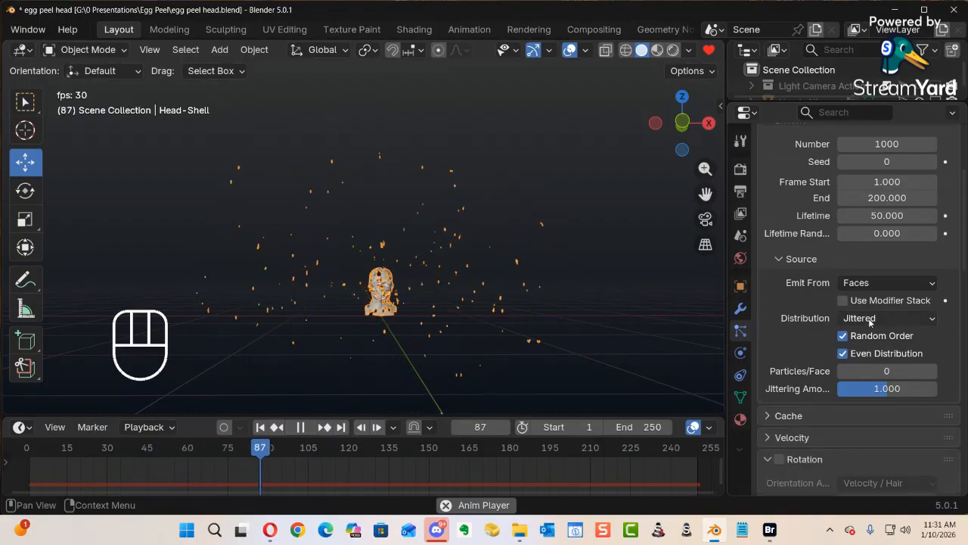
left_click(882, 318)
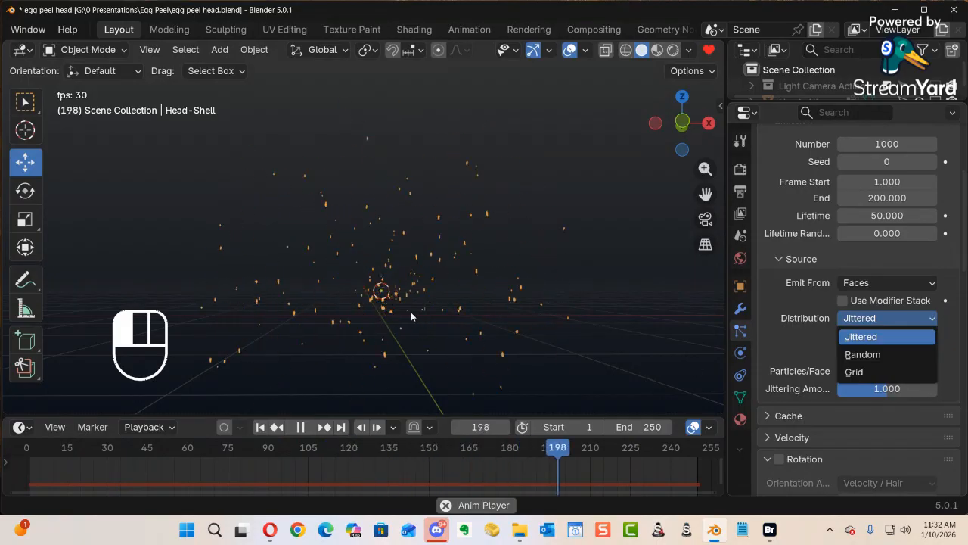
left_click(863, 354)
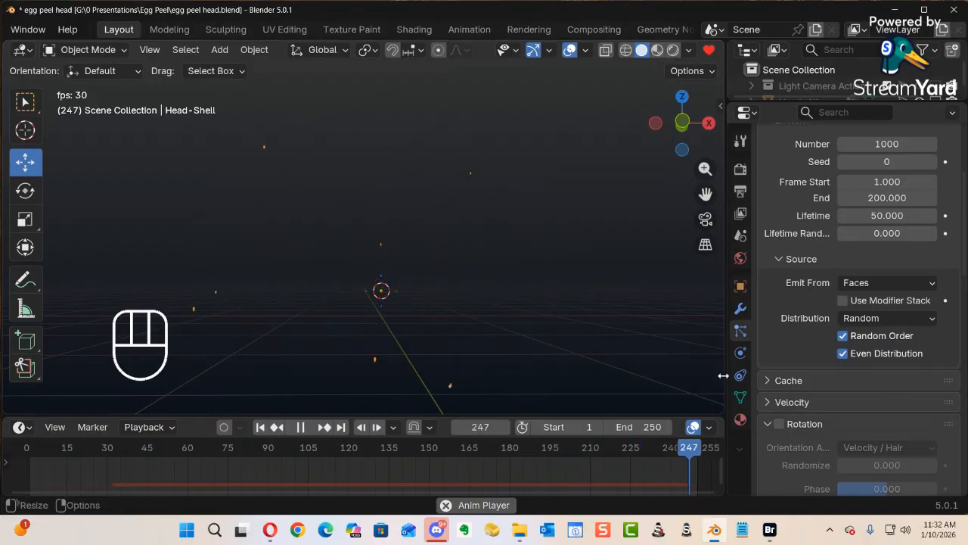
middle_click_drag(456, 341, 517, 278, "ctrl+alt")
middle_click_drag(500, 358, 525, 250, "alt+shift")
middle_click_drag(532, 286, 516, 274, "alt+shift")
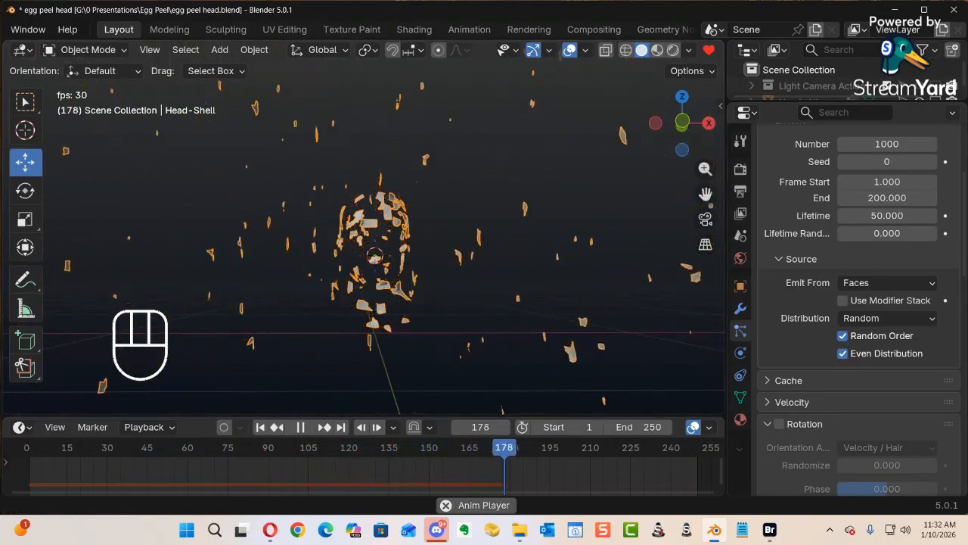
Try the Grid distribution with Invert Grid on and off, and restore the Jittered distribution.
left_click(891, 320)
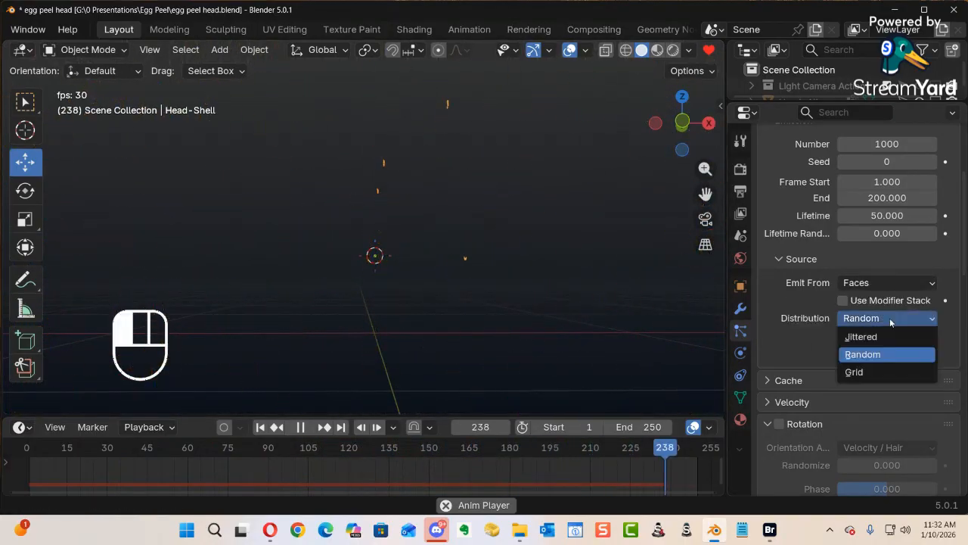
left_click(859, 372)
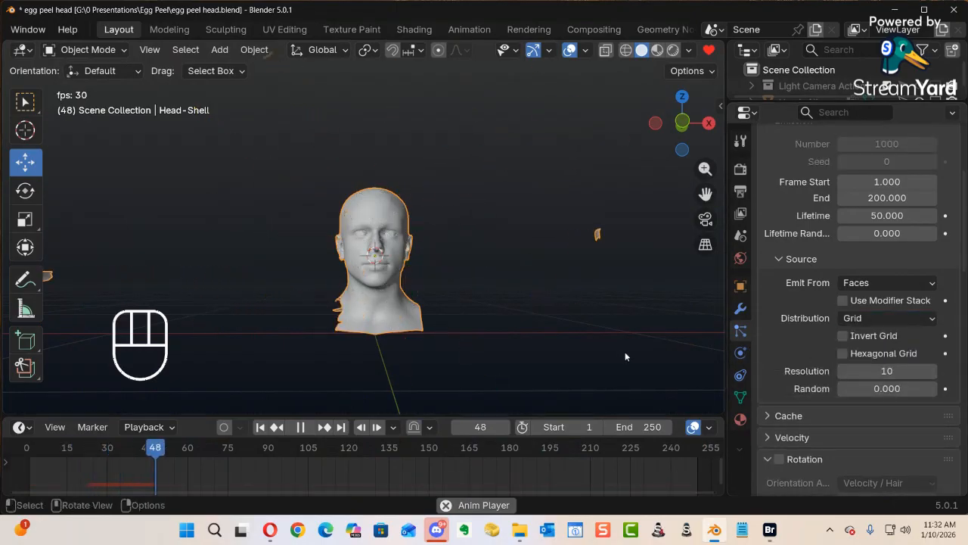
key("shift+Left")
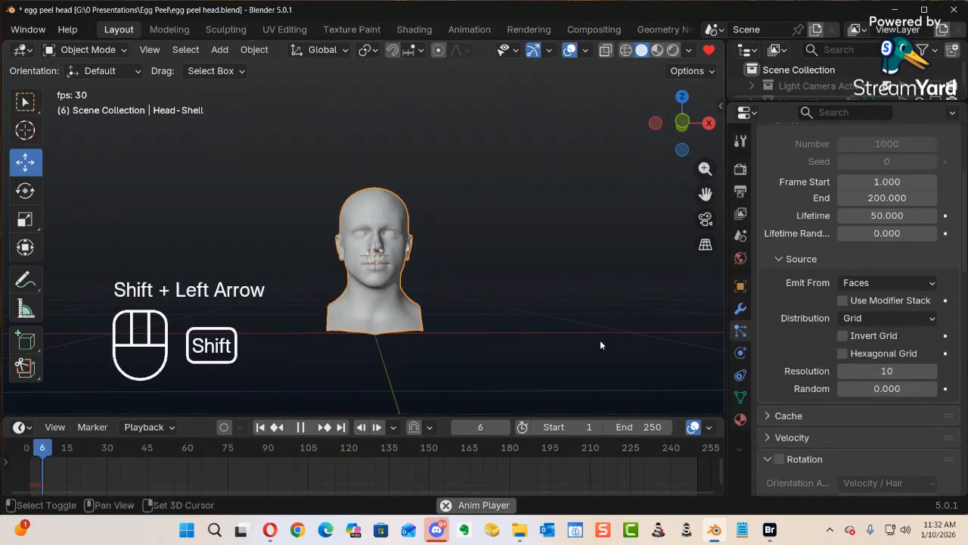
left_click(840, 337)
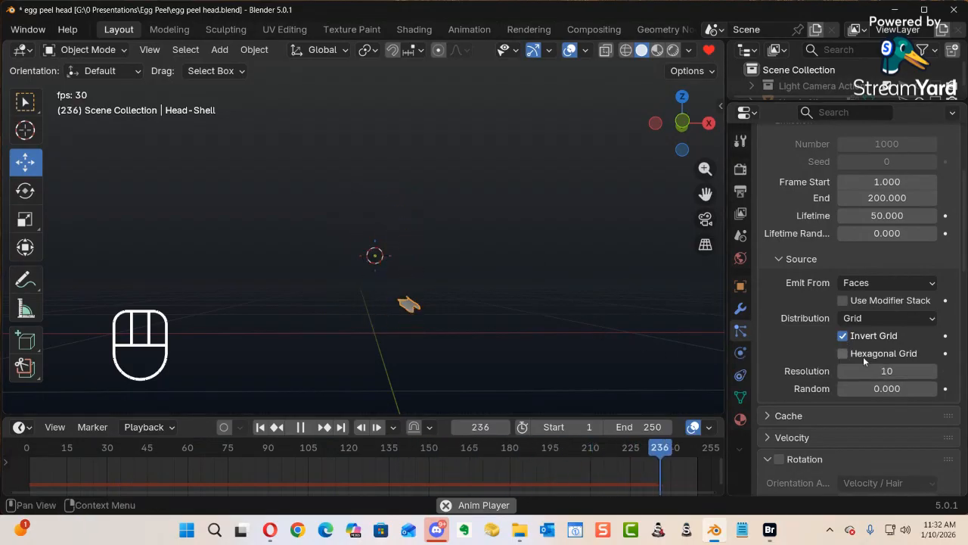
left_click(846, 336)
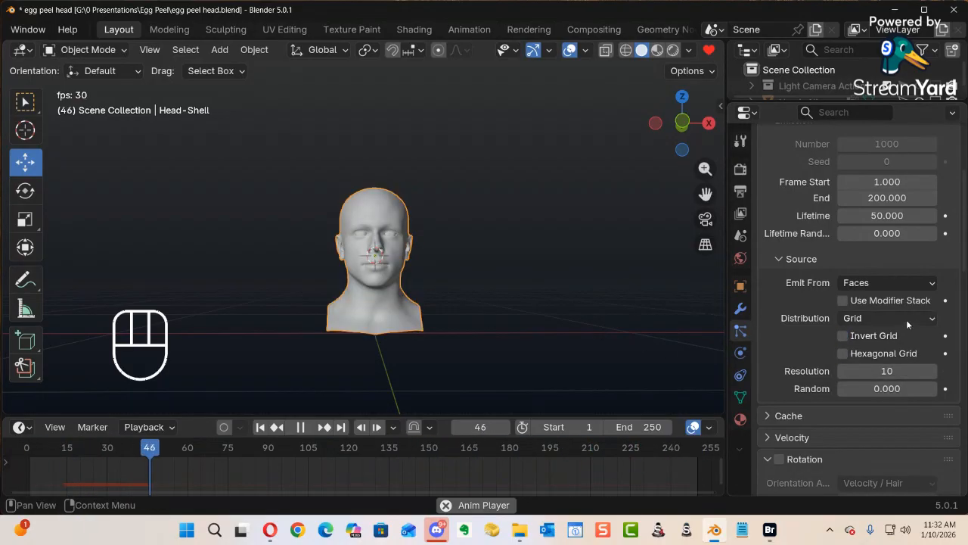
left_click(908, 318)
left_click(879, 338)
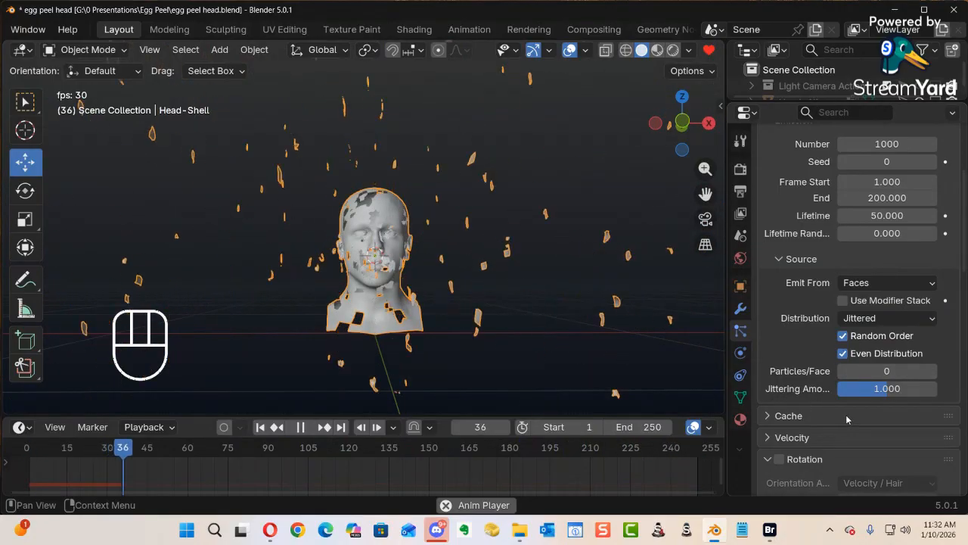
Enable particle Rotation with Randomize 0.350, Phase 0.310 and Randomize Phase 0.800.
scroll(846, 413, "down", 5)
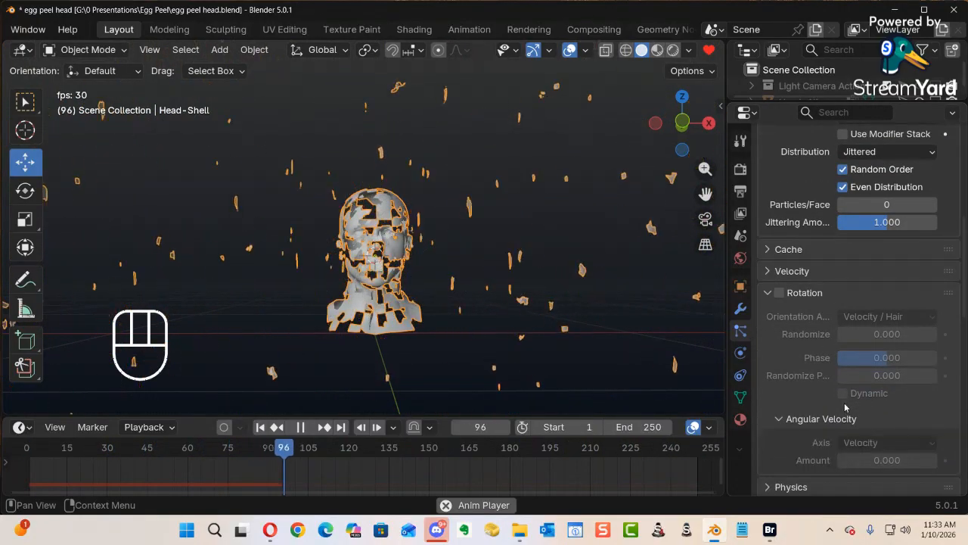
left_click(779, 292)
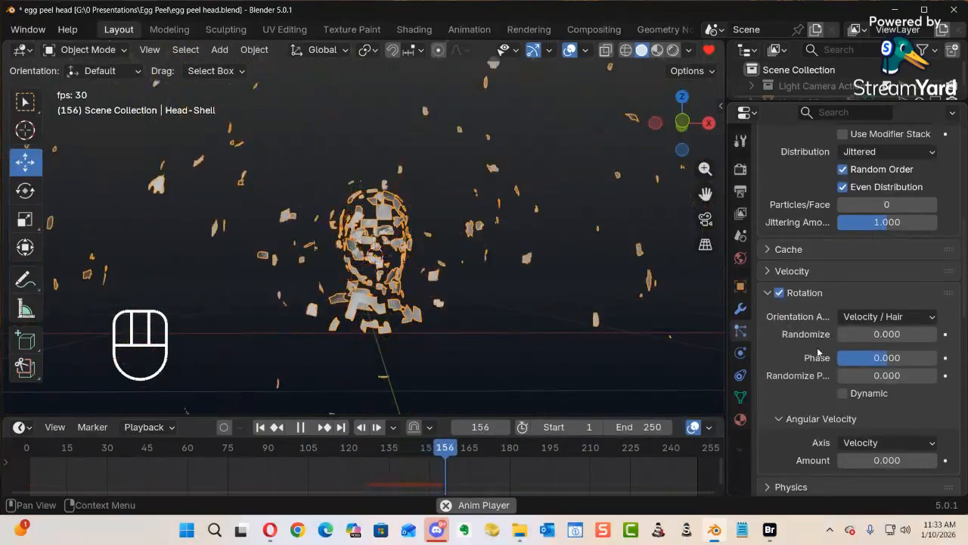
left_click_drag(881, 333, 921, 334)
left_click_drag(874, 361, 909, 361)
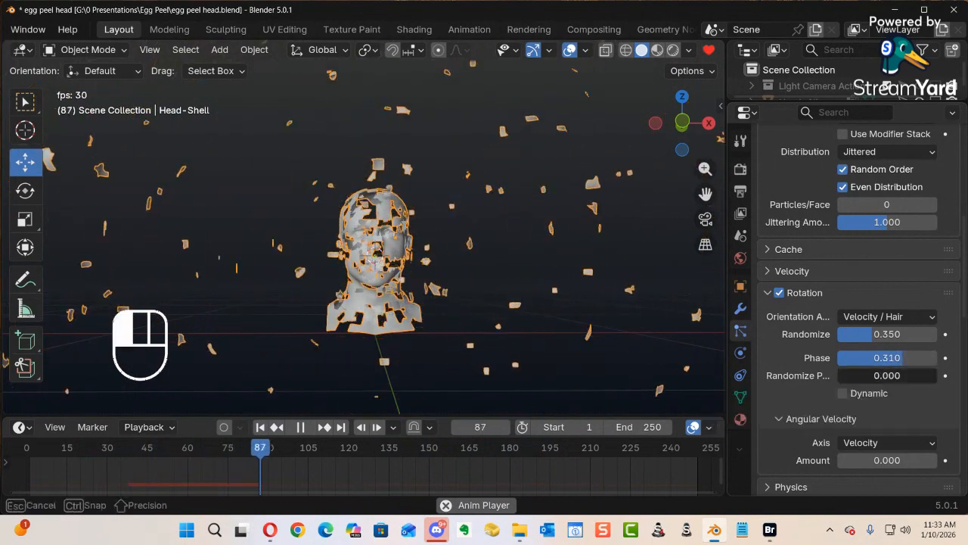
left_click_drag(847, 376, 917, 376)
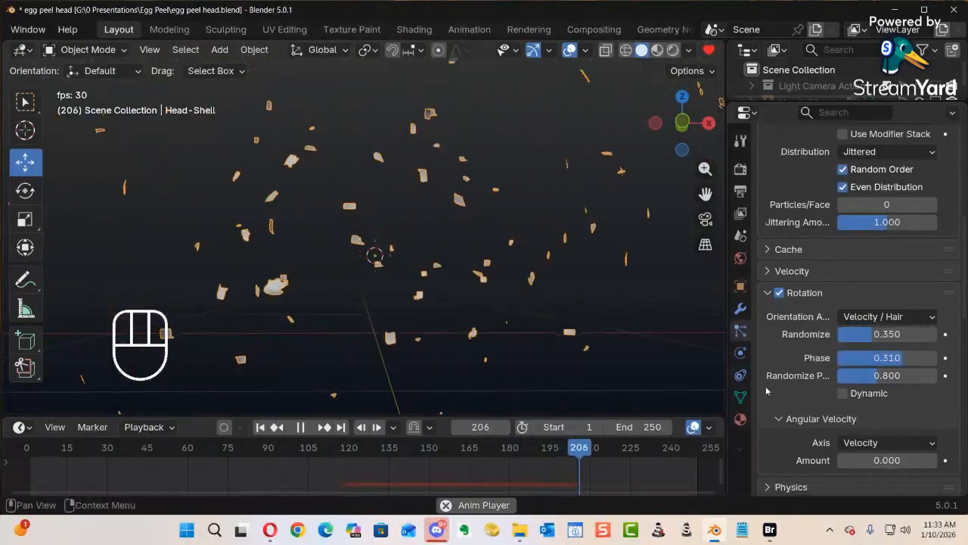
Enable Dynamic rotation for the particles and replay the animation from the start.
scroll(811, 399, "down", 1)
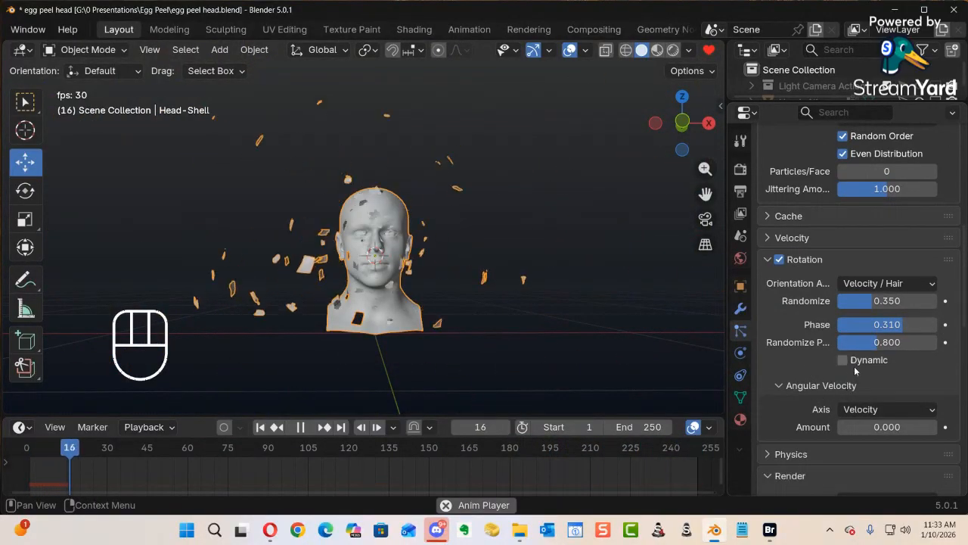
left_click(842, 360)
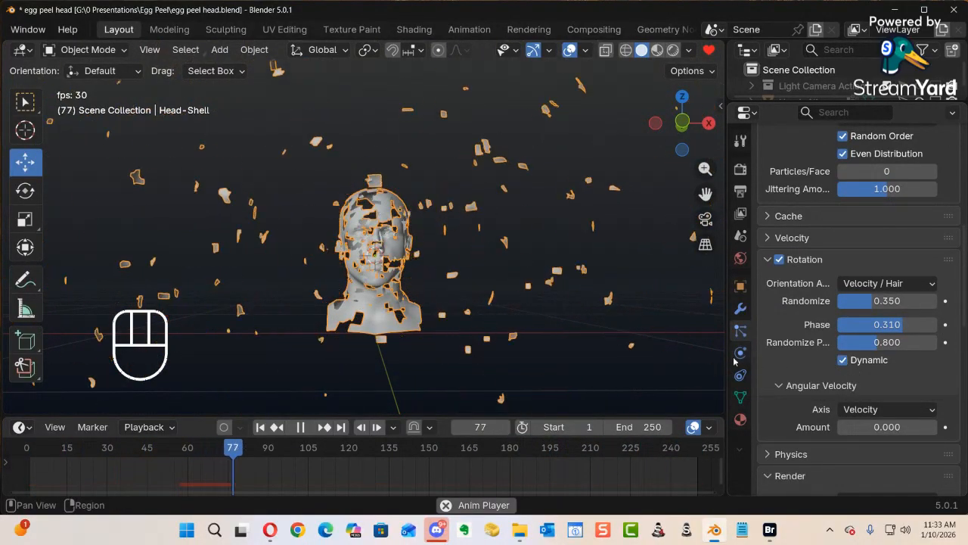
key("shift")
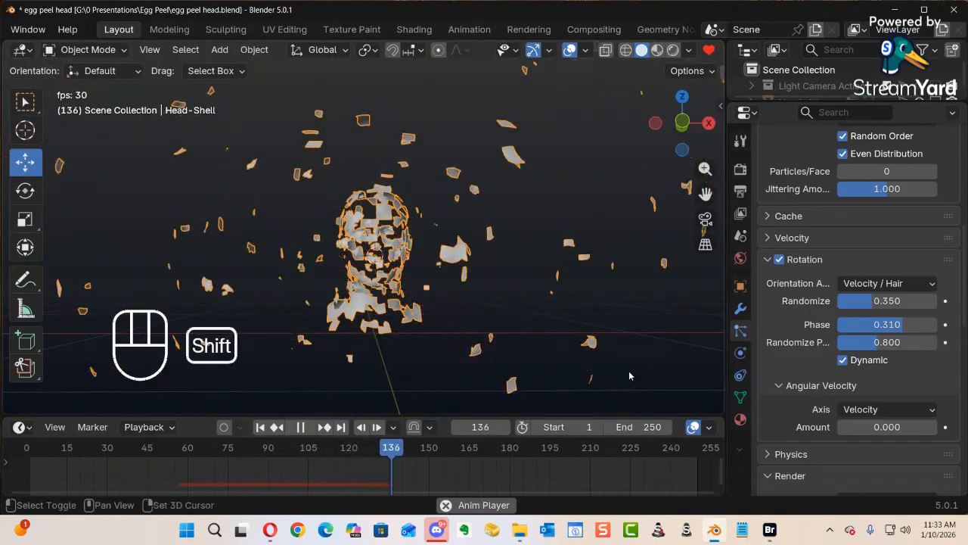
key("shift+Left")
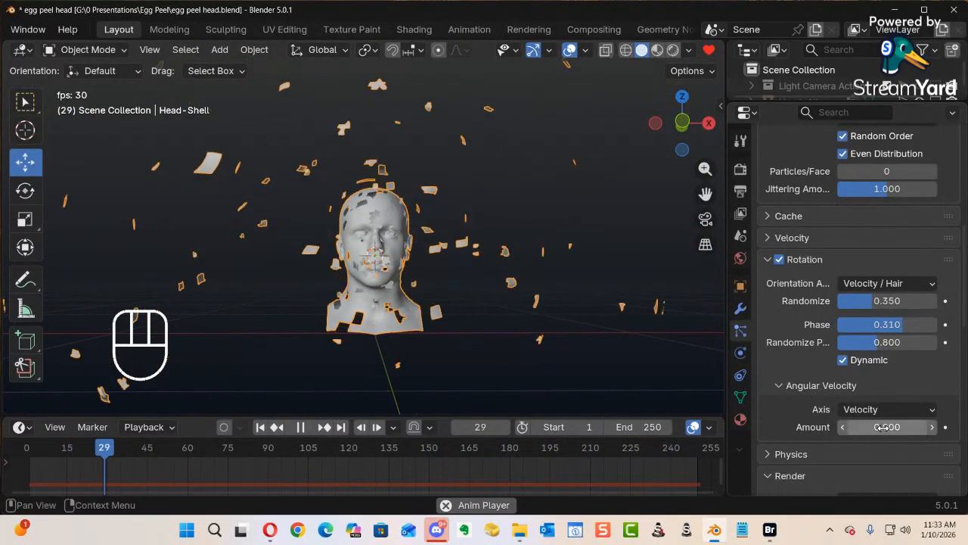
Set the particles' Angular Velocity amount to 5 along the Velocity axis.
left_click_drag(878, 426, 908, 426, "shift")
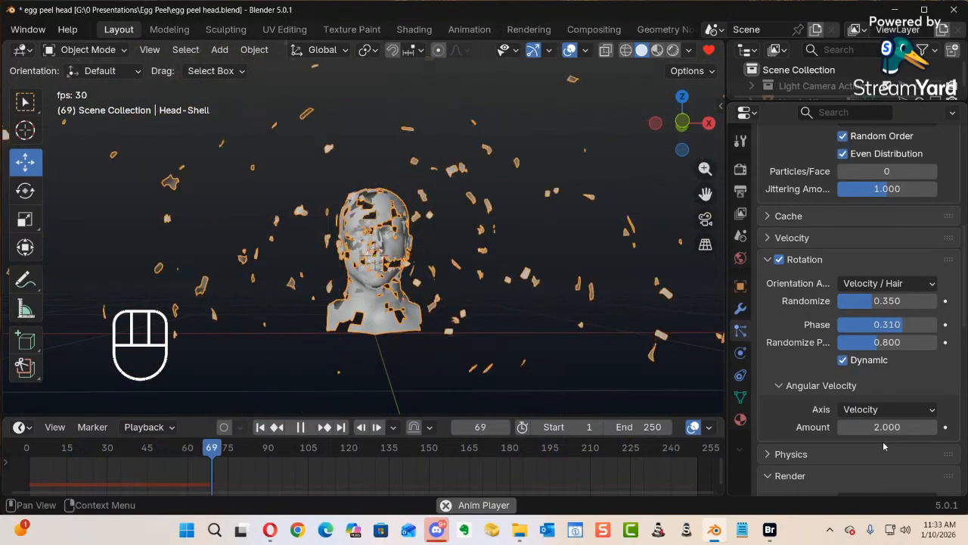
left_click(885, 426)
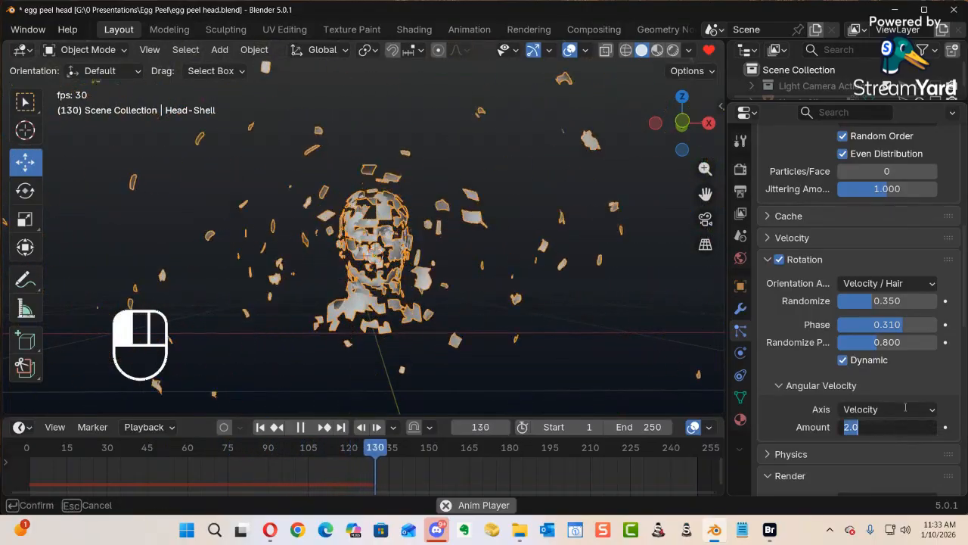
type("5")
key("Return")
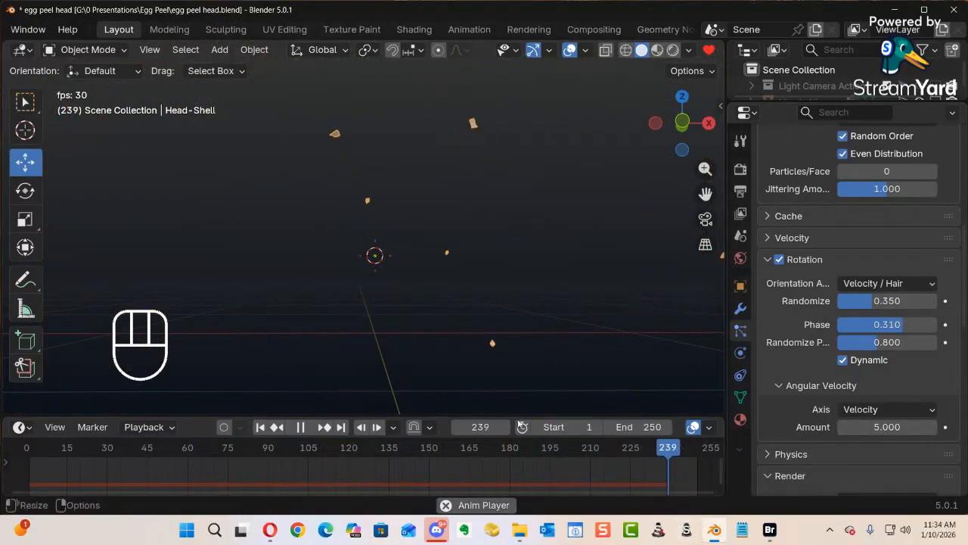
Inspect the spinning shell fragments from several angles while the animation plays.
middle_click_drag(238, 244, 404, 272)
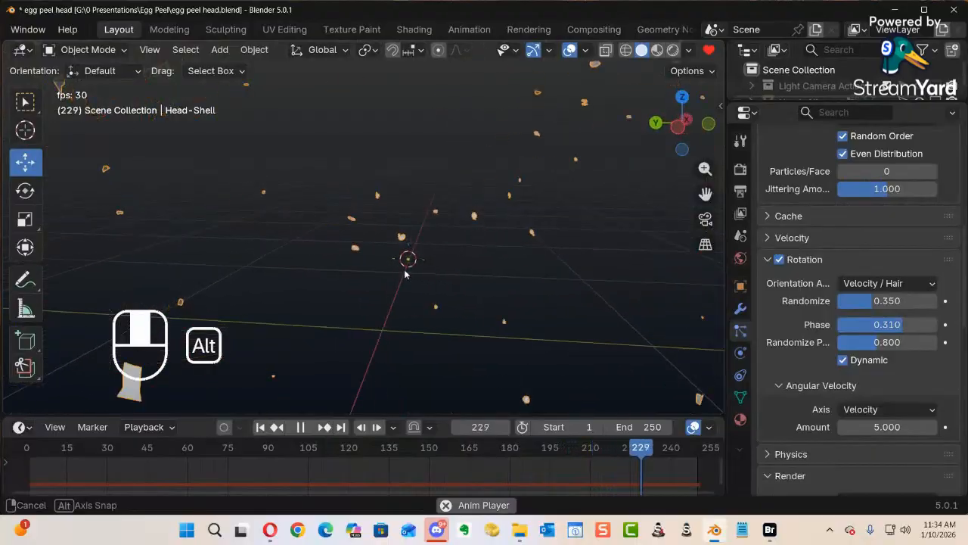
middle_click_drag(326, 264, 290, 255)
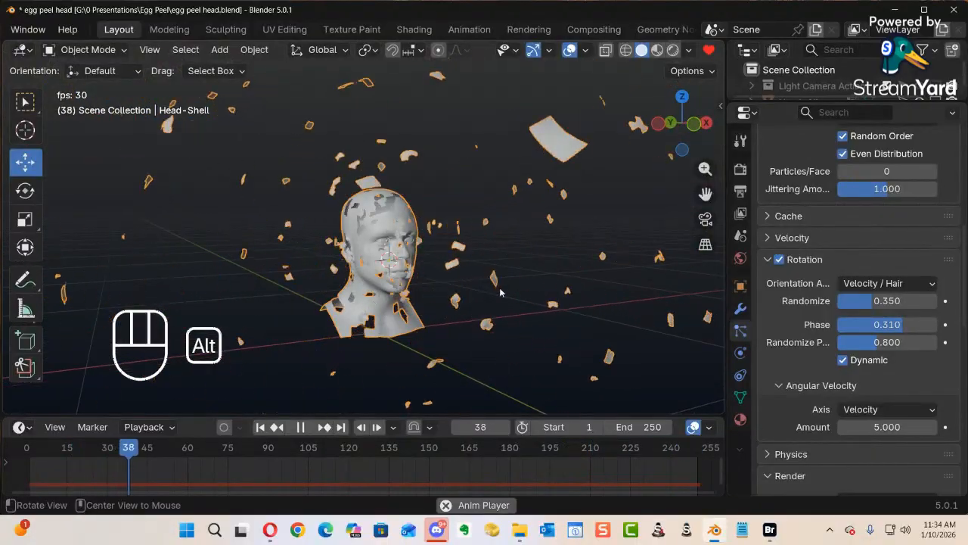
middle_click_drag(608, 302, 650, 270)
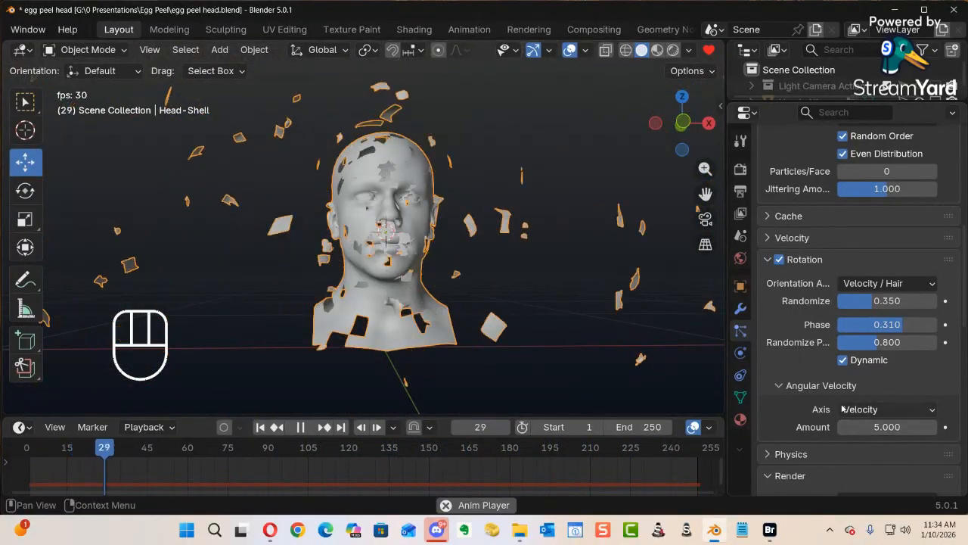
Set the particle system's Children to Interpolated and check the breakup from a wider view.
middle_click_drag(878, 378, 878, 382, "alt")
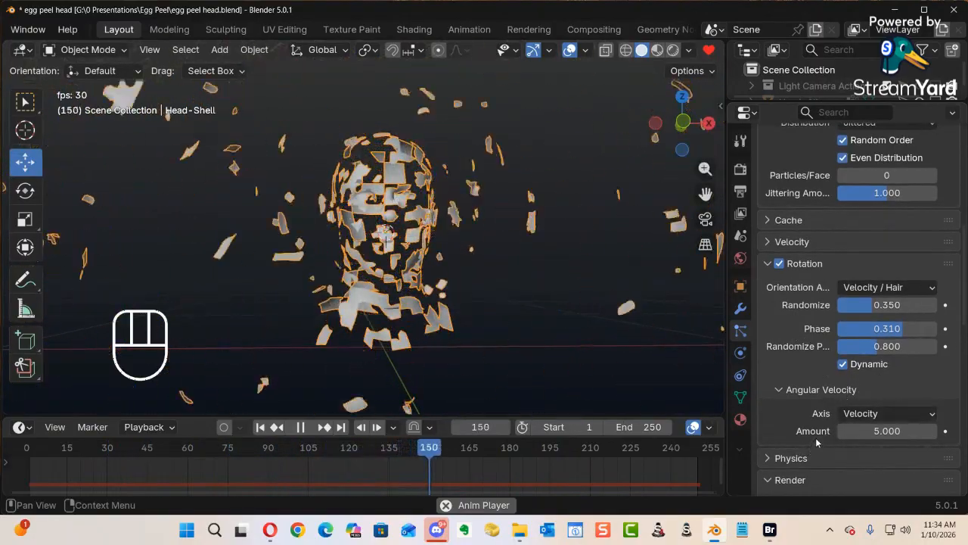
scroll(806, 450, "down", 3)
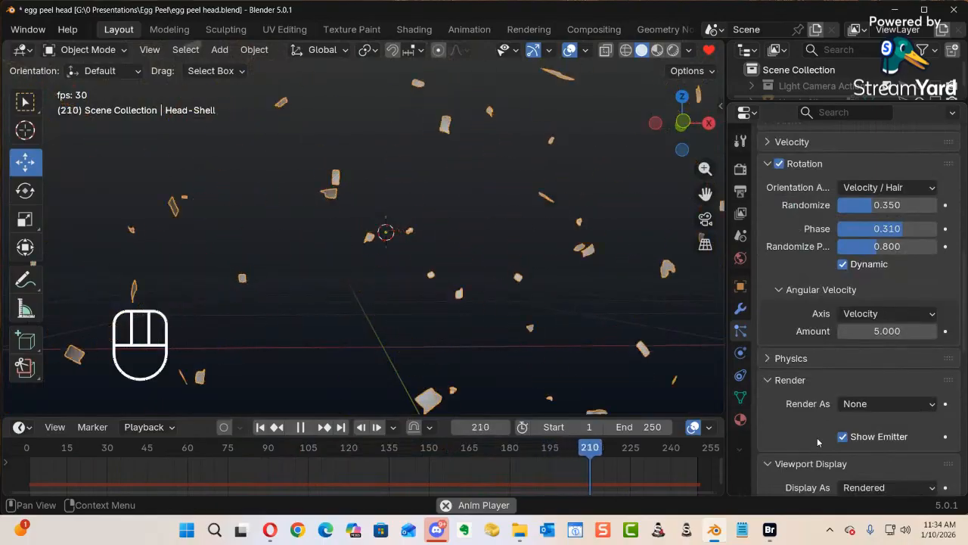
scroll(818, 441, "down", 3)
scroll(820, 440, "down", 2)
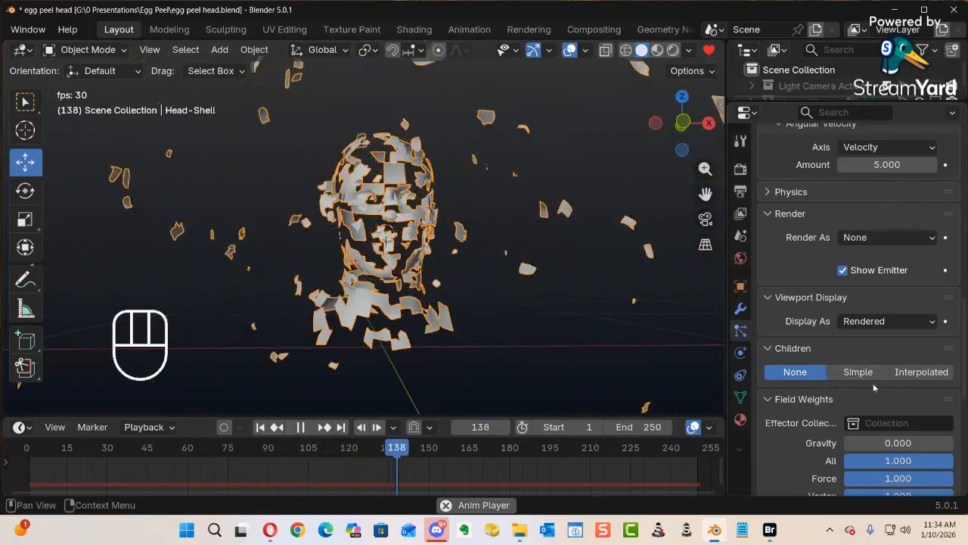
left_click(917, 372)
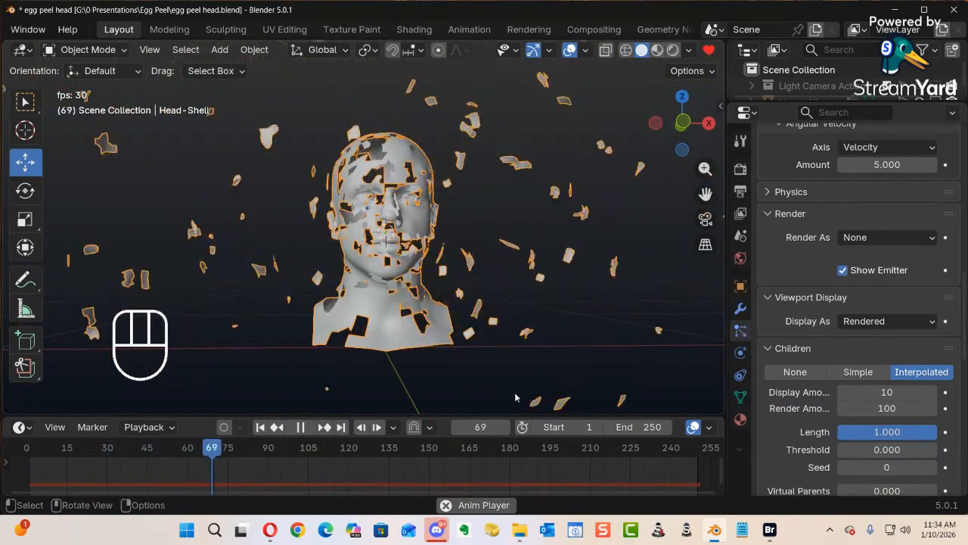
middle_click_drag(463, 354, 431, 325, "alt")
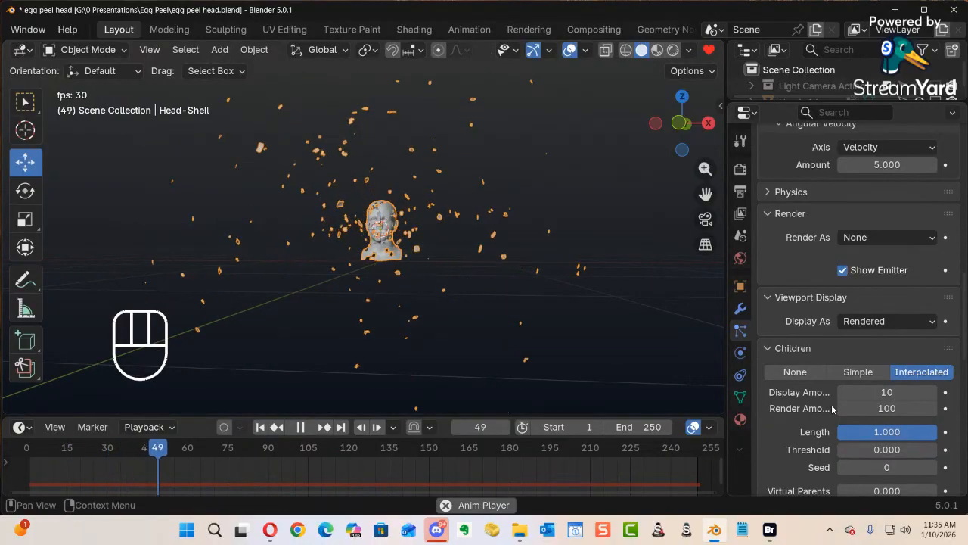
Collapse the Field Weights settings and examine the Interpolated children options and the breakup up close.
scroll(832, 408, "down", 3)
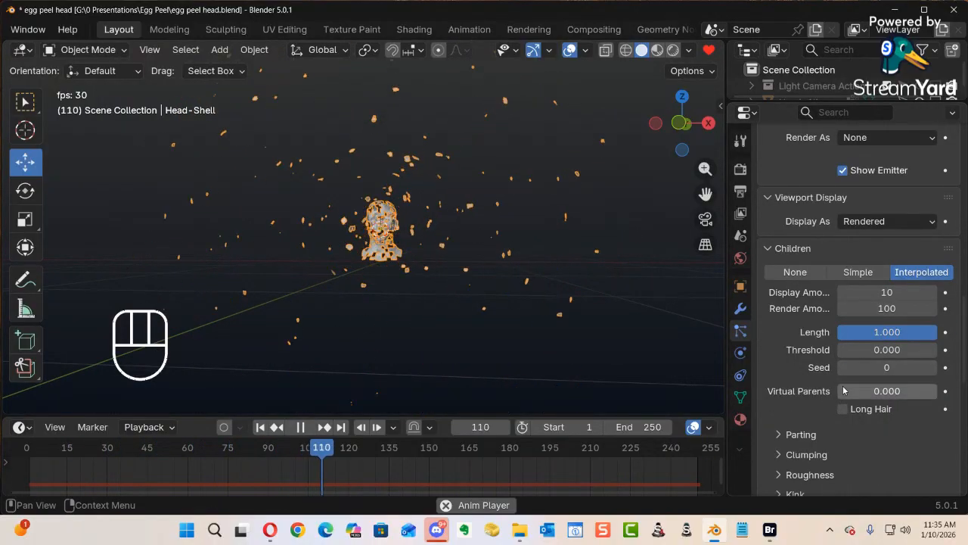
scroll(843, 389, "down", 4)
scroll(843, 399, "down", 2)
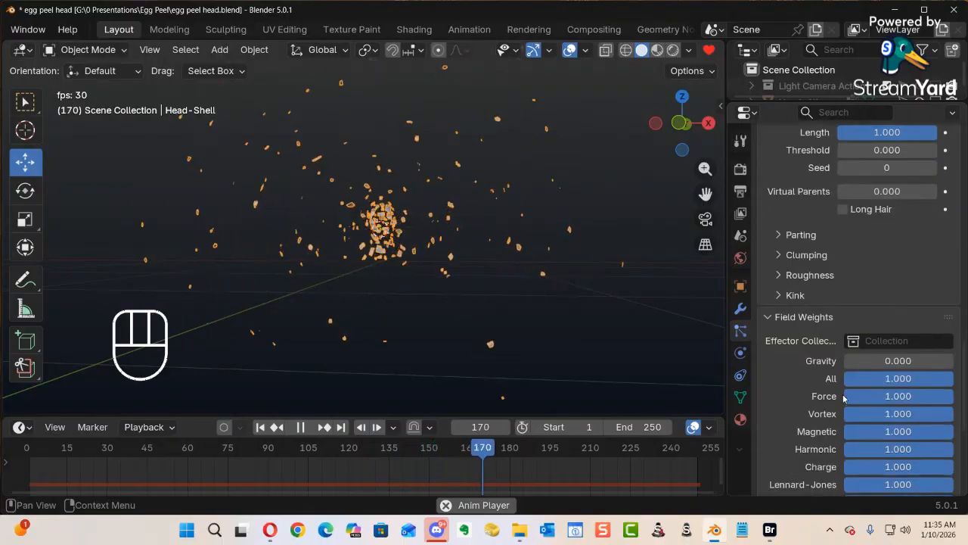
left_click(766, 316)
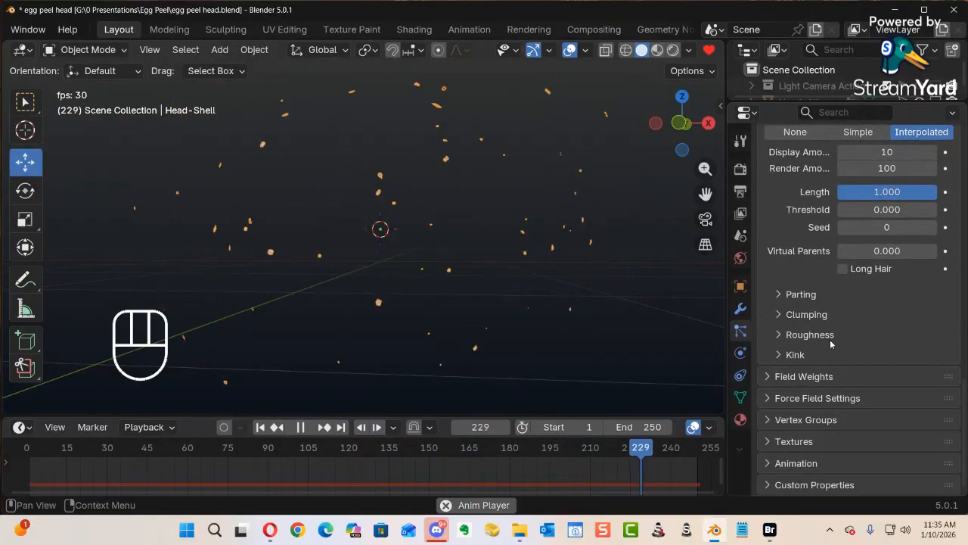
scroll(842, 317, "up", 2)
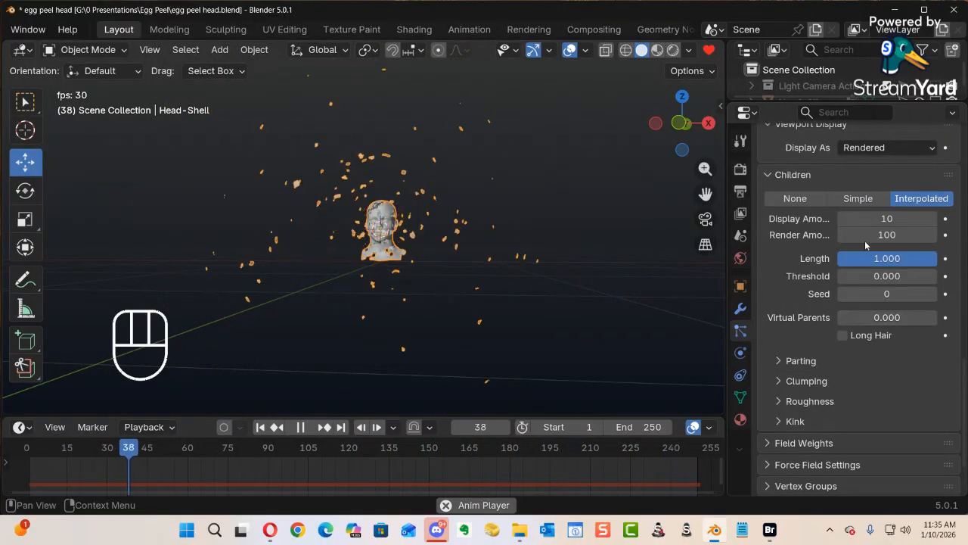
middle_click_drag(462, 217, 630, 225, "ctrl+alt")
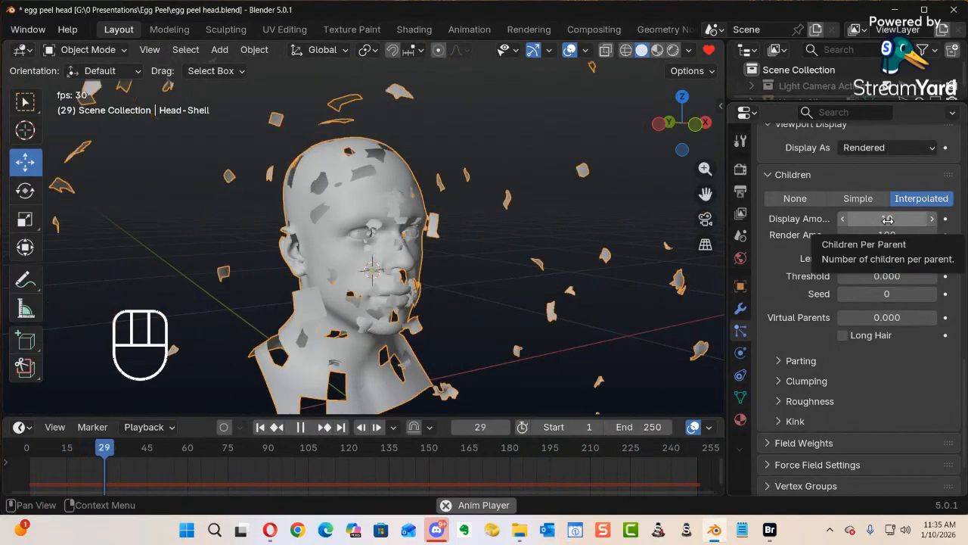
Widen the Properties editor and set the interpolated children's Display Amount to 2.
left_click_drag(726, 230, 649, 227)
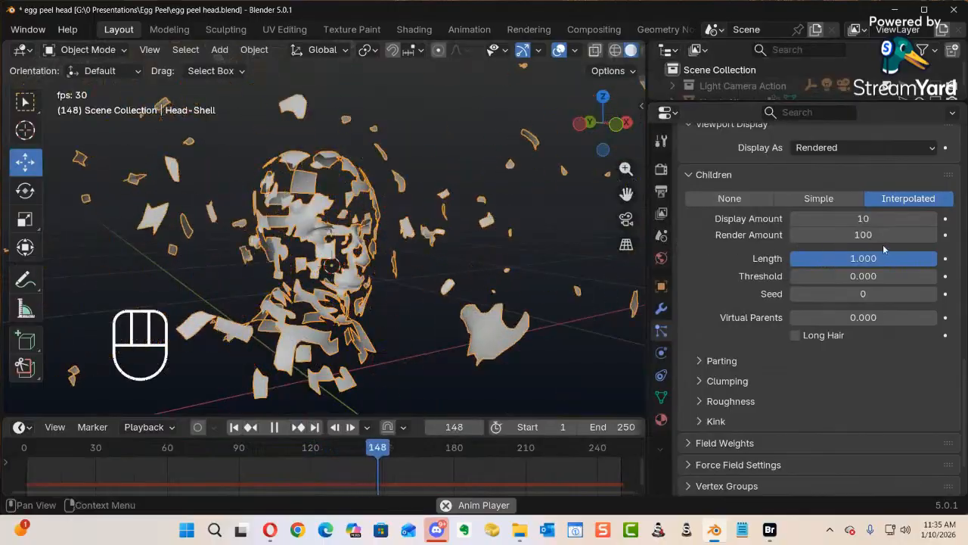
left_click_drag(864, 219, 865, 219)
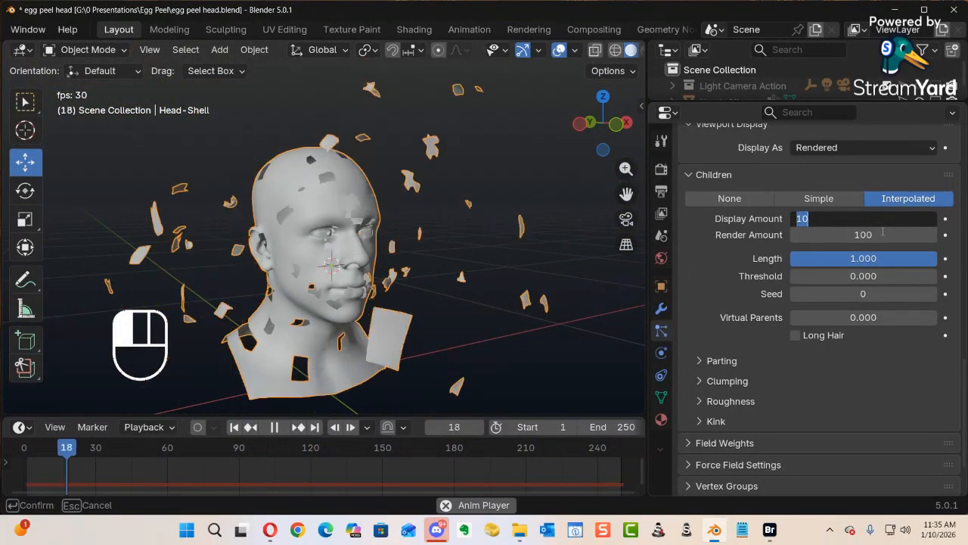
type("2")
key("Return")
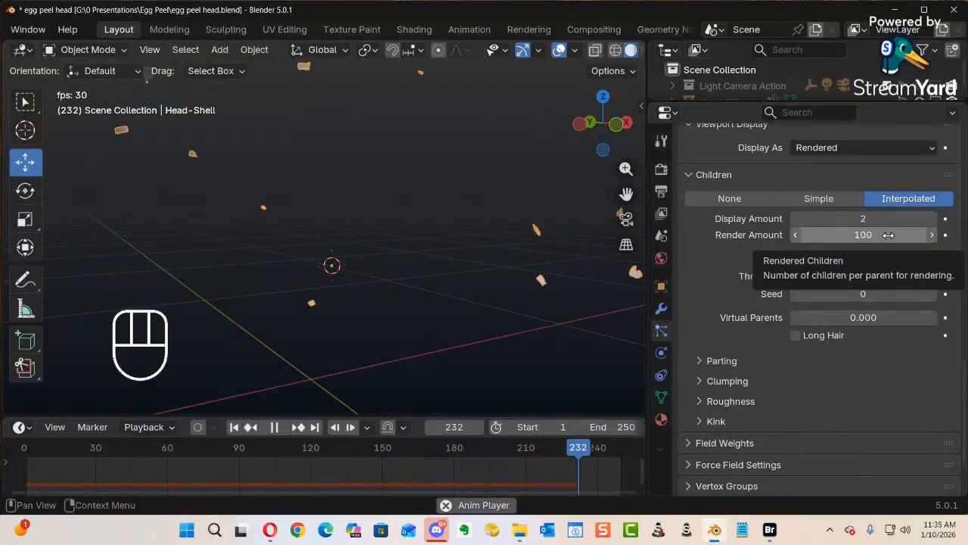
Set the interpolated children's Display Amount to 20 and check the shell breakup from the front.
type("20")
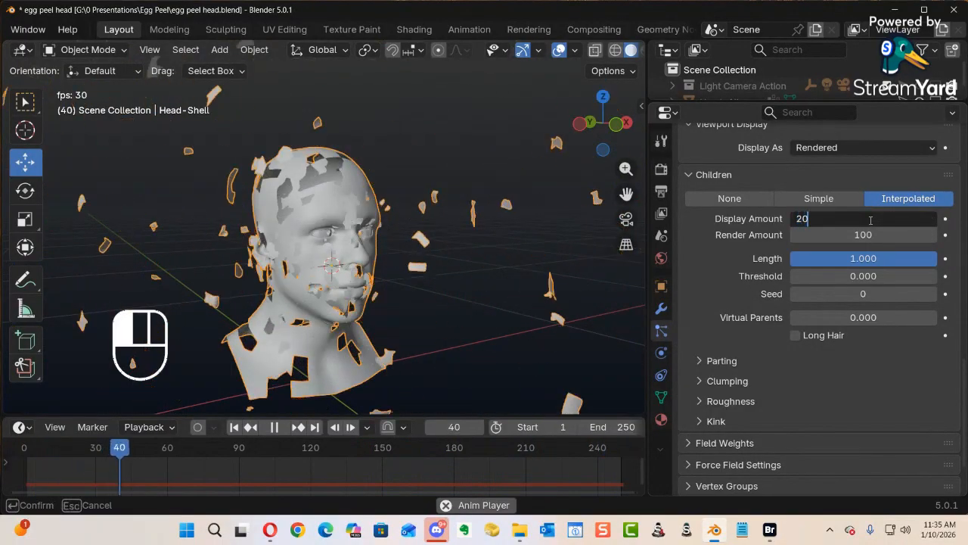
key("Return")
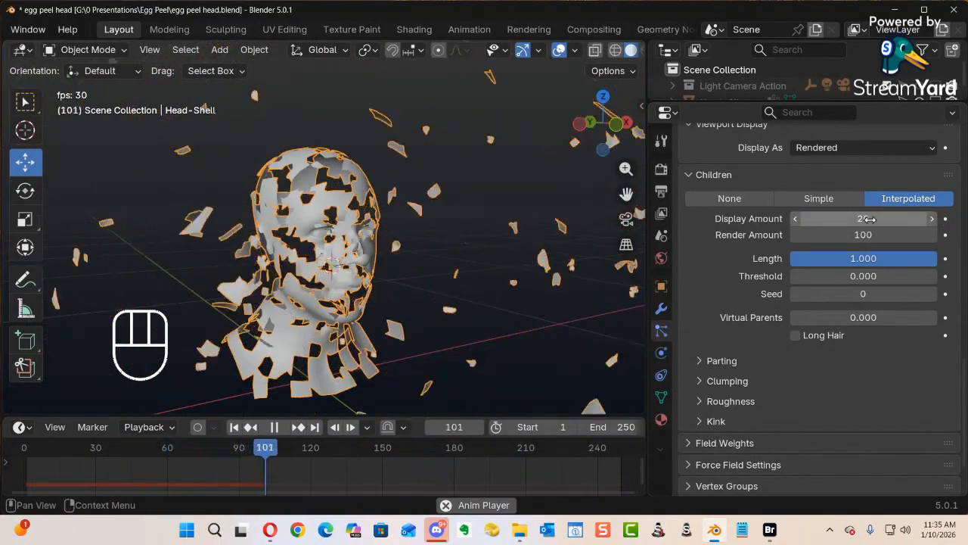
key("Return")
key("Return")
key("Return")
key("Return")
key("Return")
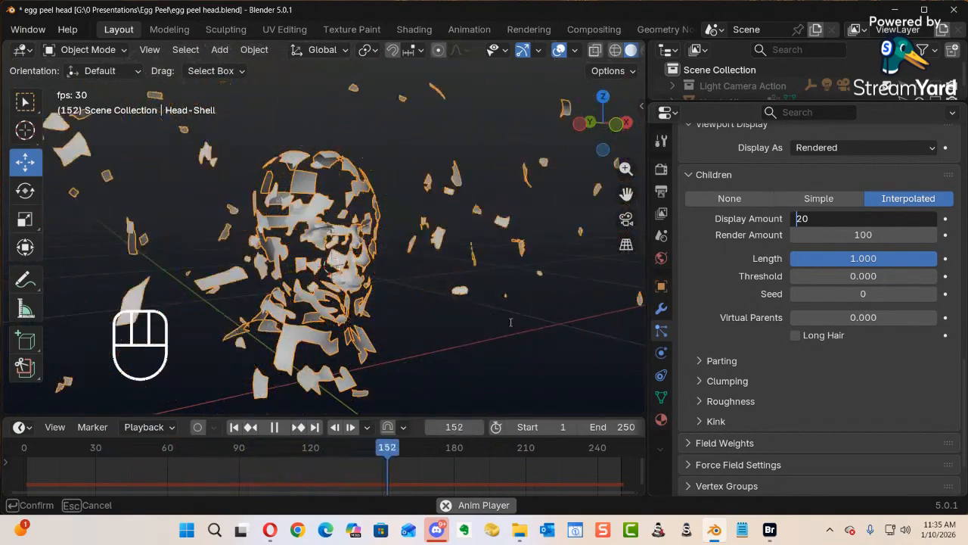
left_click(485, 351)
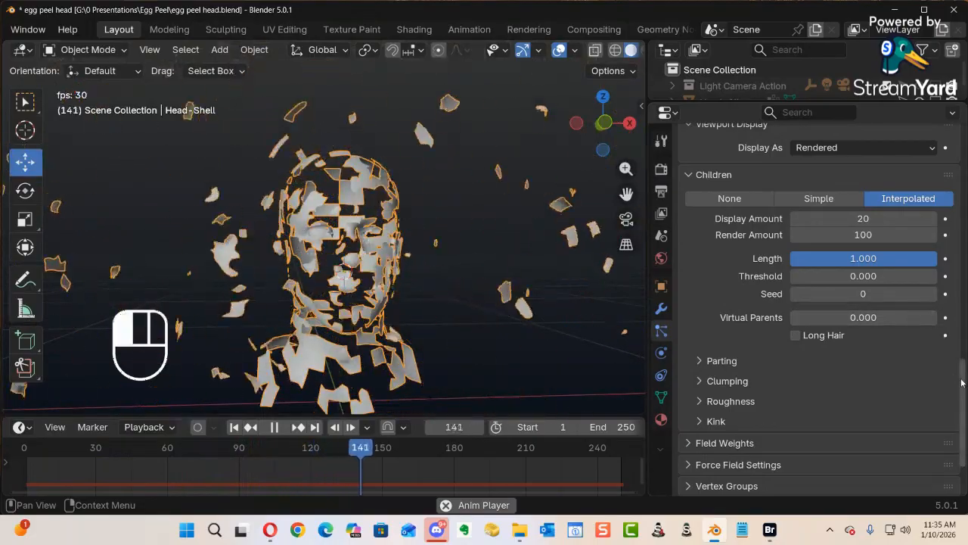
Try a particle emission Number of 10 on Head-Shell.
scroll(945, 290, "up", 10)
scroll(944, 290, "up", 15)
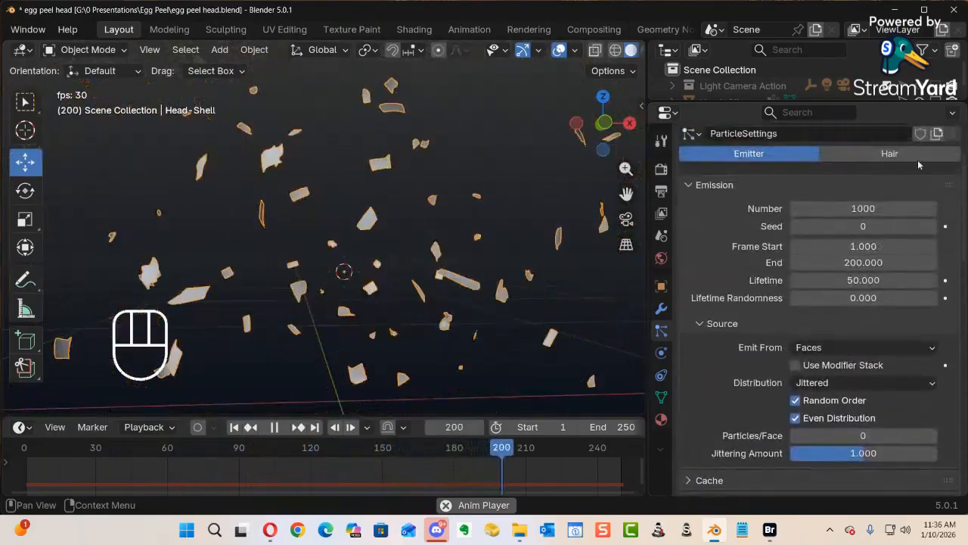
scroll(917, 156, "up", 1)
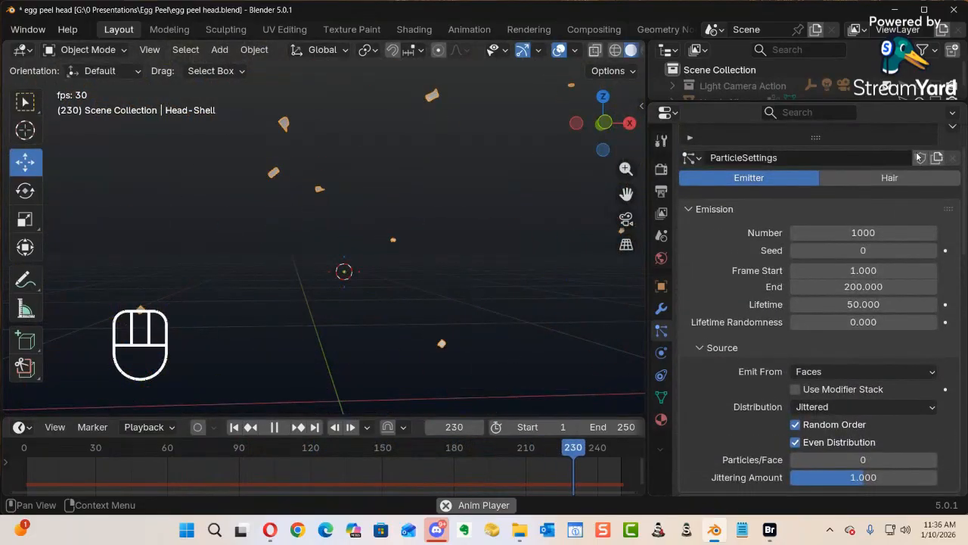
left_click(870, 233)
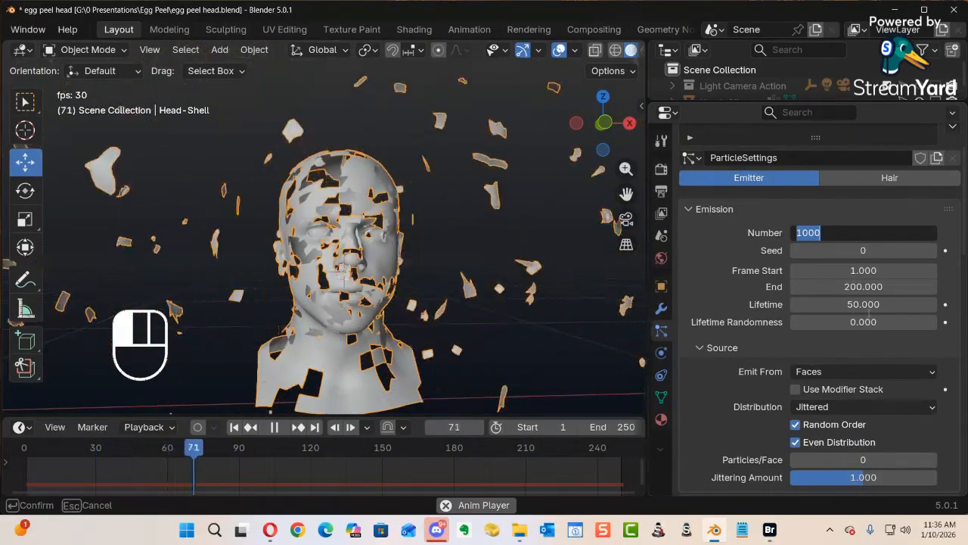
type("10")
key("Return")
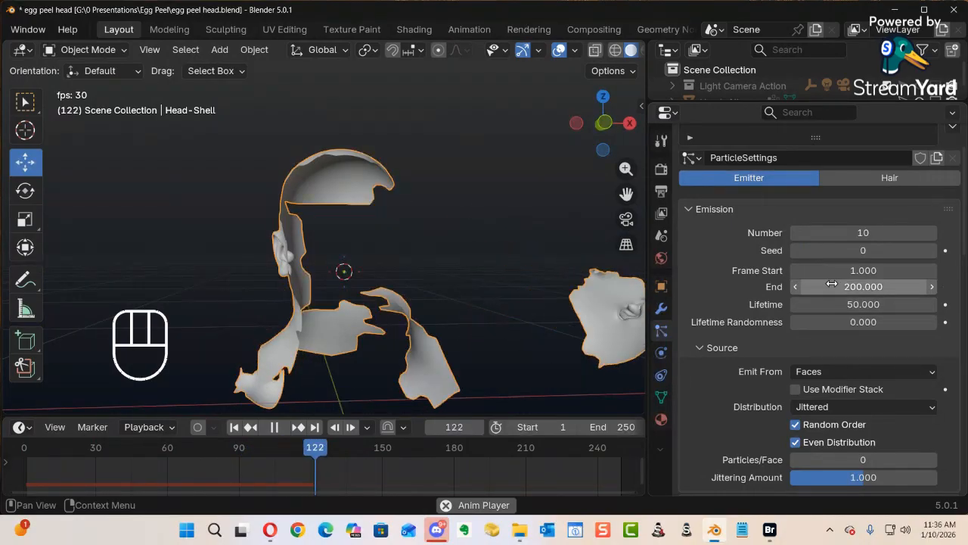
Try particle emission Numbers of 50 and 200 to compare the fragment sizes.
left_click(860, 233)
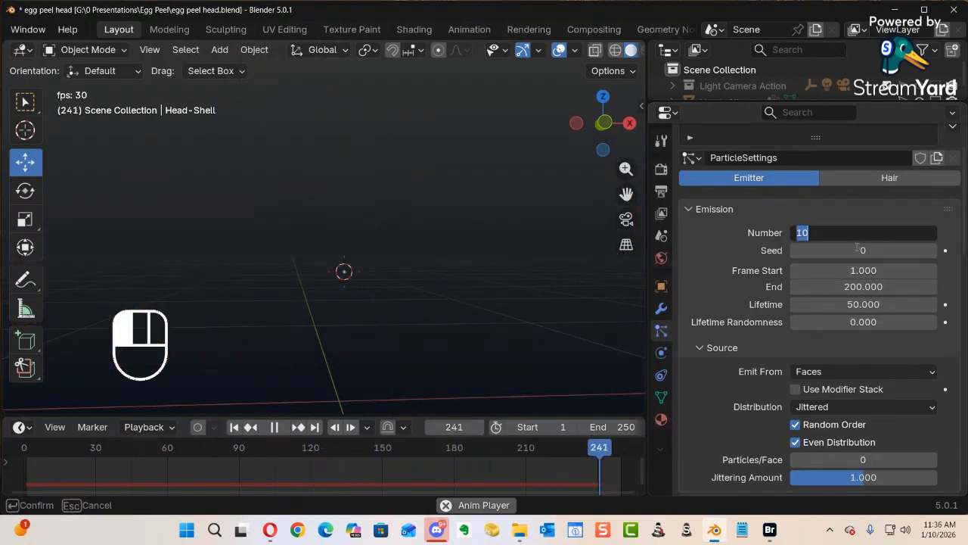
type("50")
key("Return")
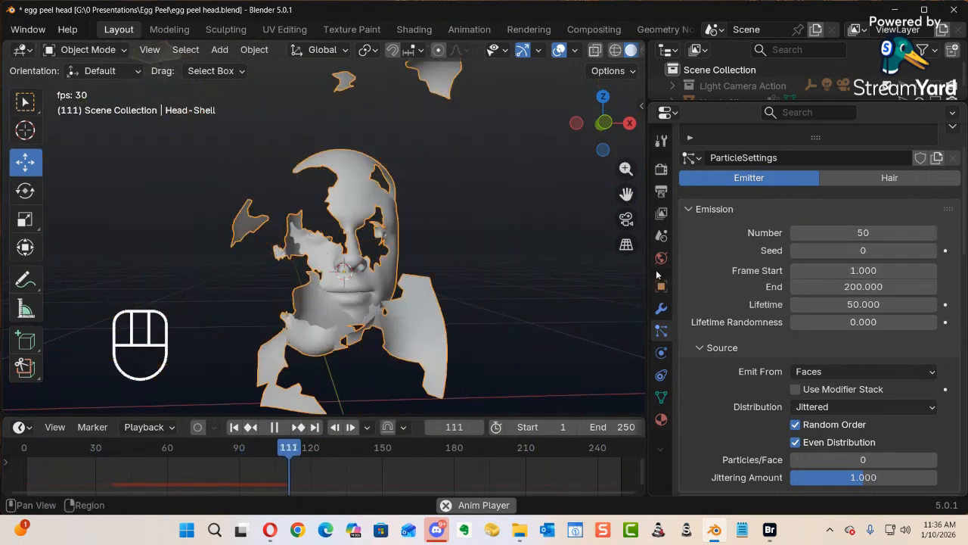
left_click(877, 237)
type("200")
key("Return")
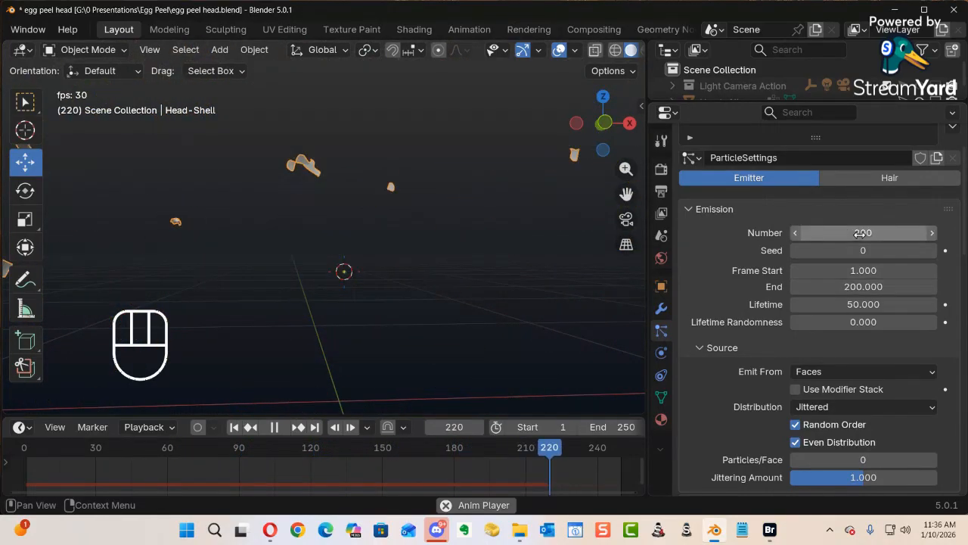
Try a particle emission Number of 300 and check the shell fragments from several angles.
type("300")
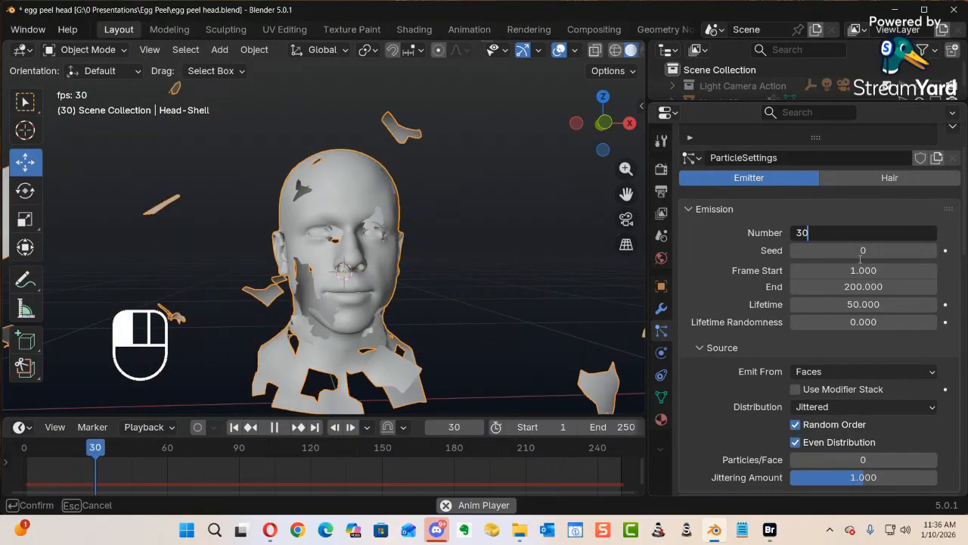
key("Return")
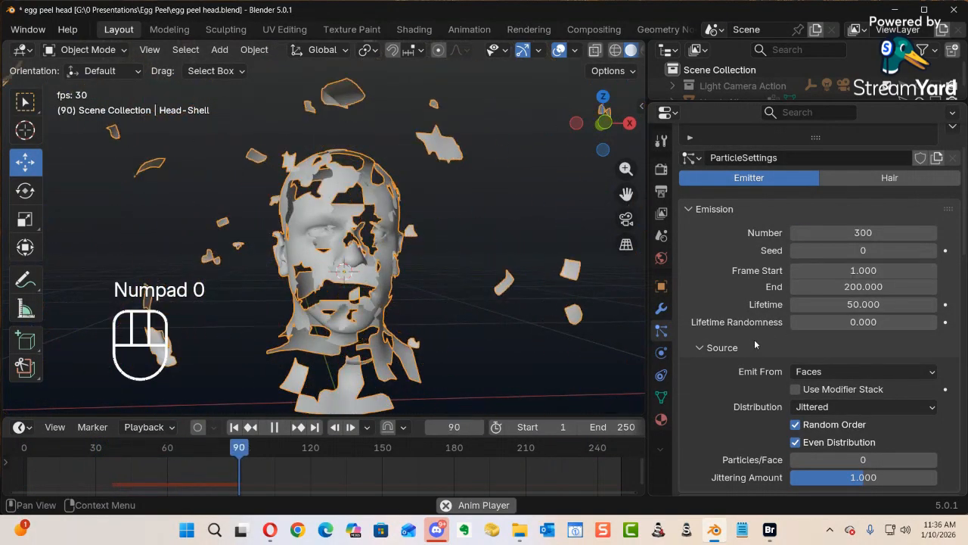
middle_click_drag(703, 247, 802, 303, "ctrl")
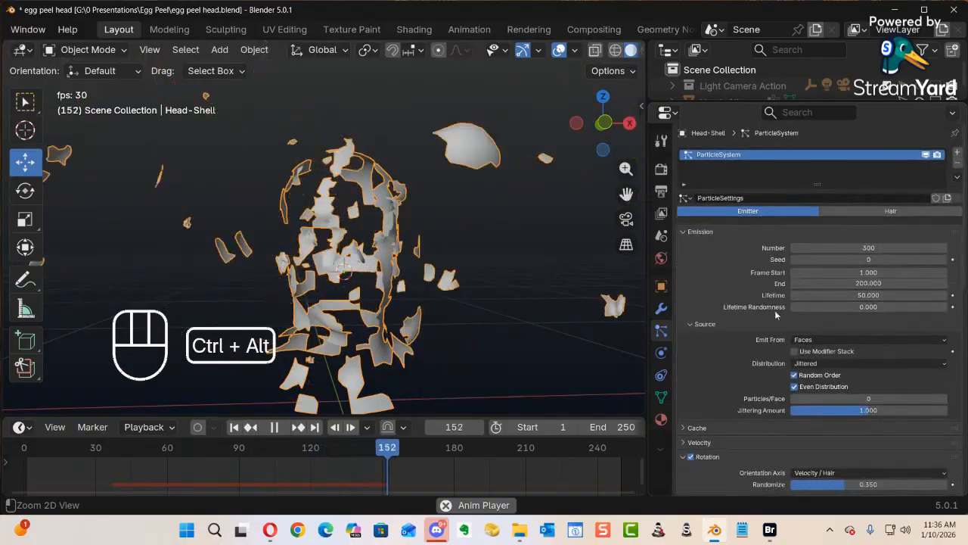
middle_click_drag(463, 211, 582, 287, "ctrl")
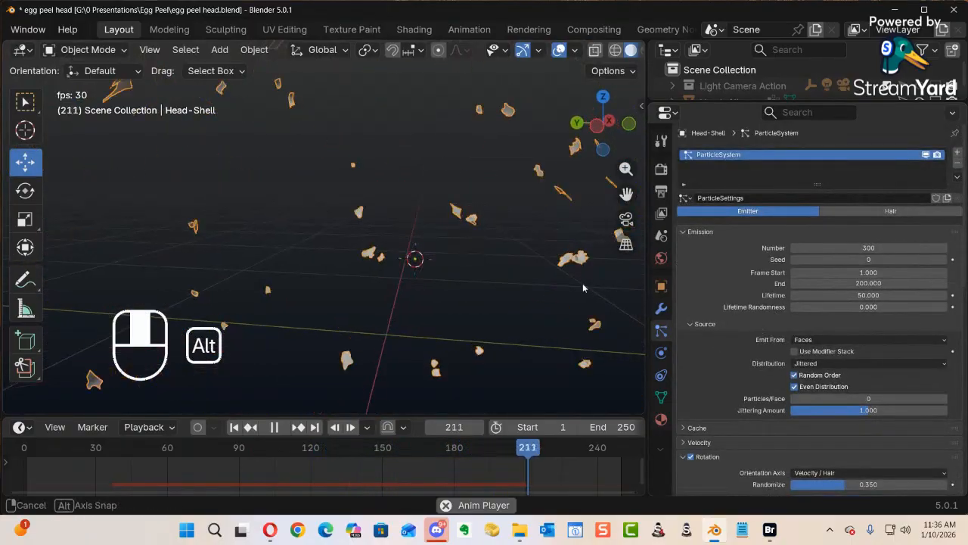
middle_click_drag(373, 269, 521, 297, "alt")
middle_click_drag(432, 260, 448, 226, "alt+shift")
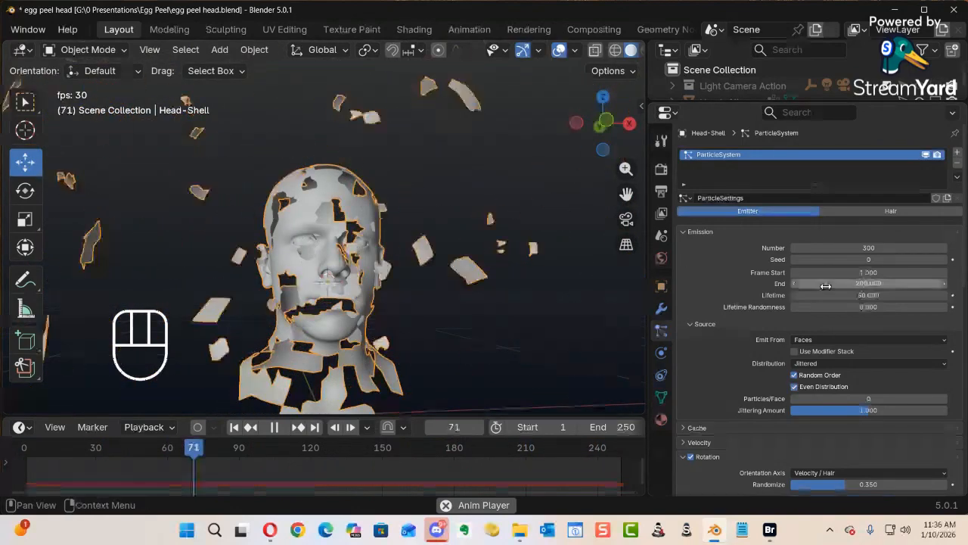
Set Head-Shell's particle emission Number to 400.
left_click(874, 248)
type("400")
key("Return")
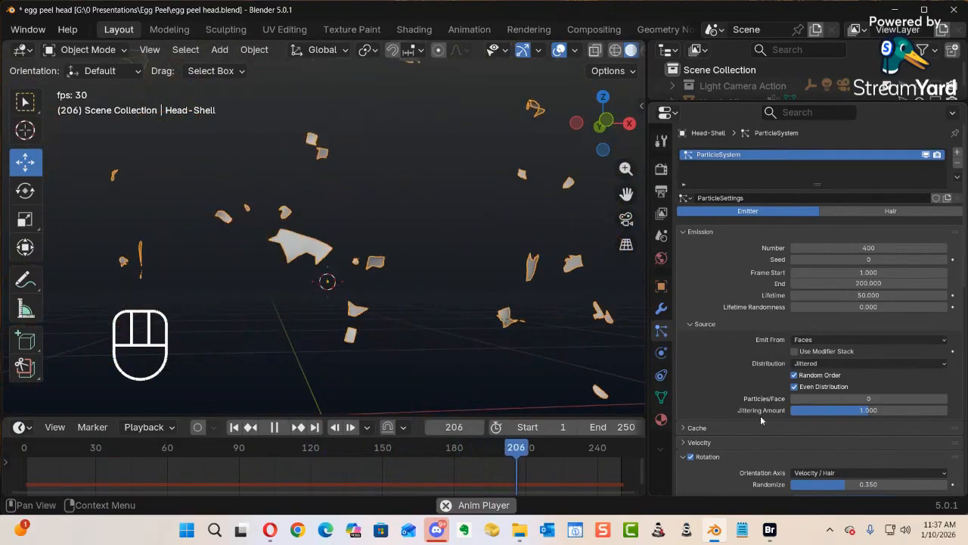
Expand the particle Velocity settings and collapse the Rotation and Children settings while reviewing their options.
left_click(683, 445)
scroll(812, 420, "down", 3)
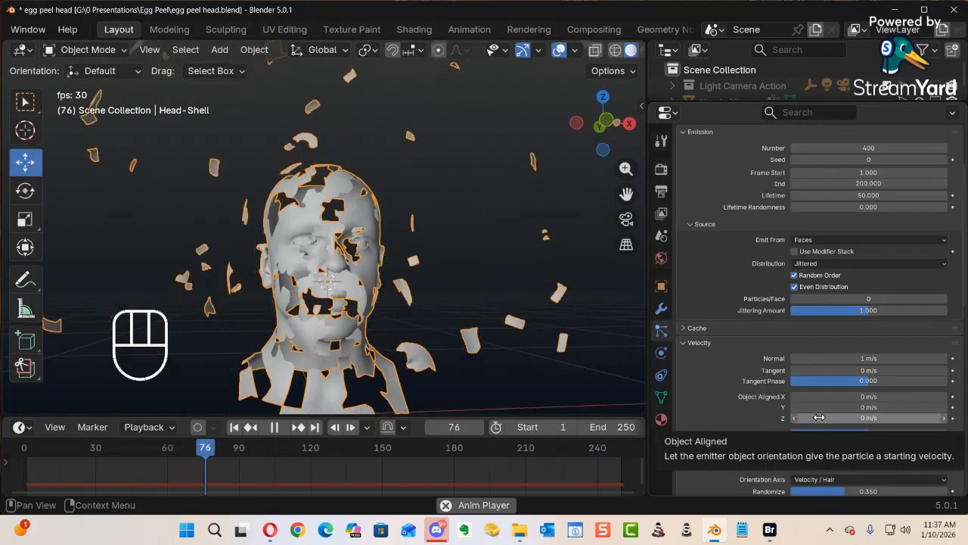
scroll(819, 416, "down", 3)
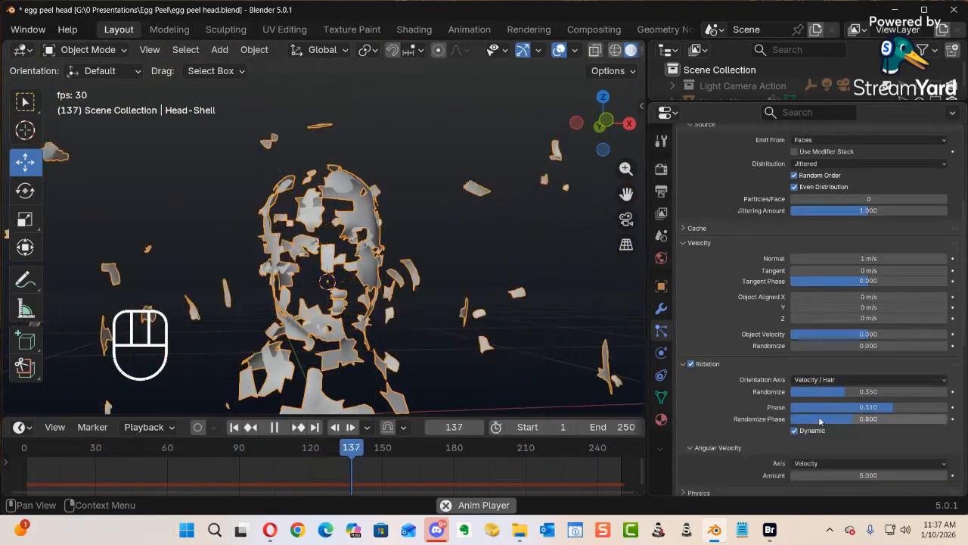
scroll(820, 421, "down", 1)
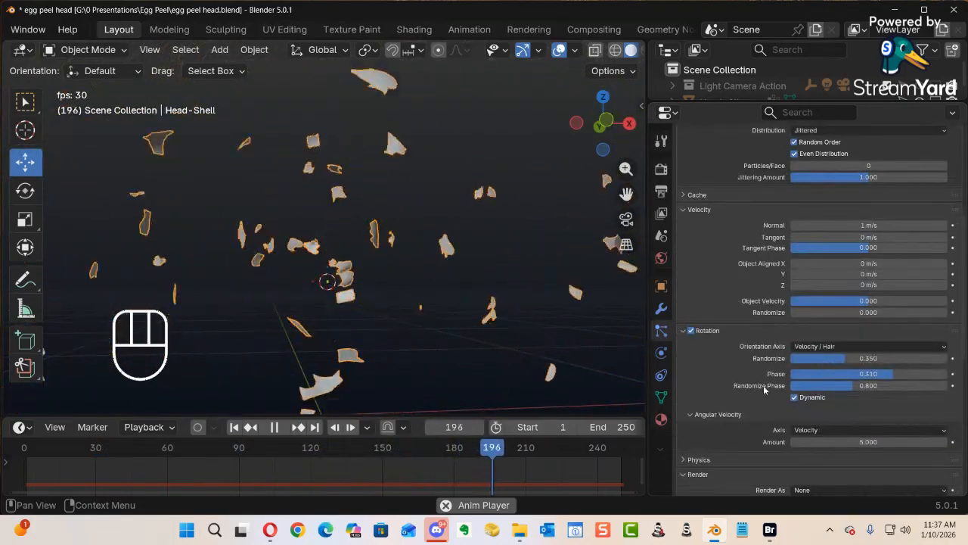
left_click(687, 333)
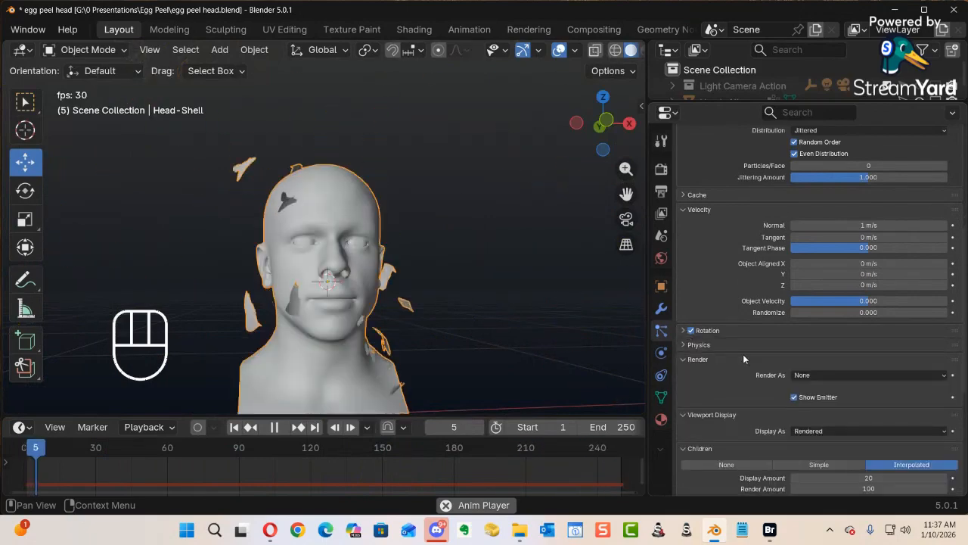
scroll(743, 354, "down", 4)
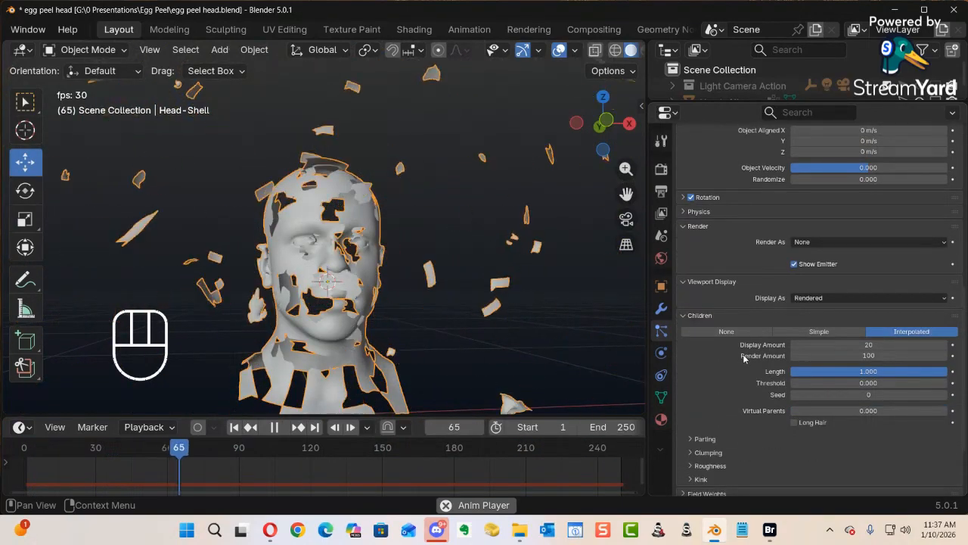
scroll(744, 358, "down", 3)
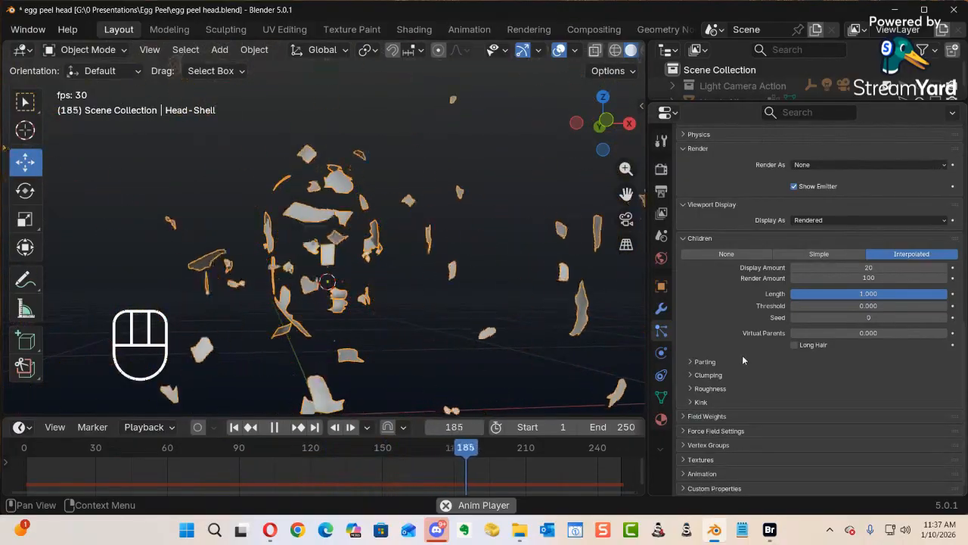
left_click(684, 239)
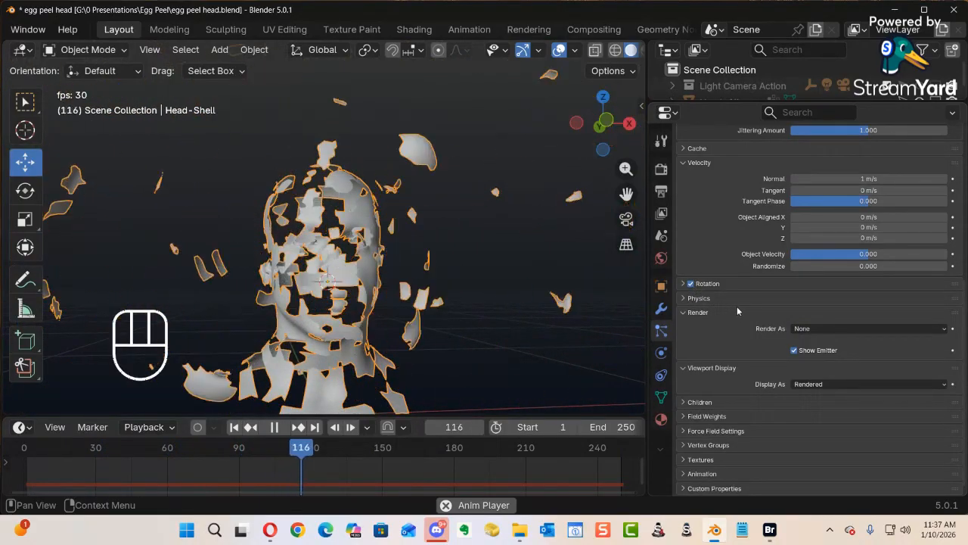
Review Head-Shell's Emission, Velocity and Render particle settings and check its object physics options.
scroll(736, 305, "up", 2)
scroll(737, 306, "up", 2)
scroll(738, 304, "up", 5)
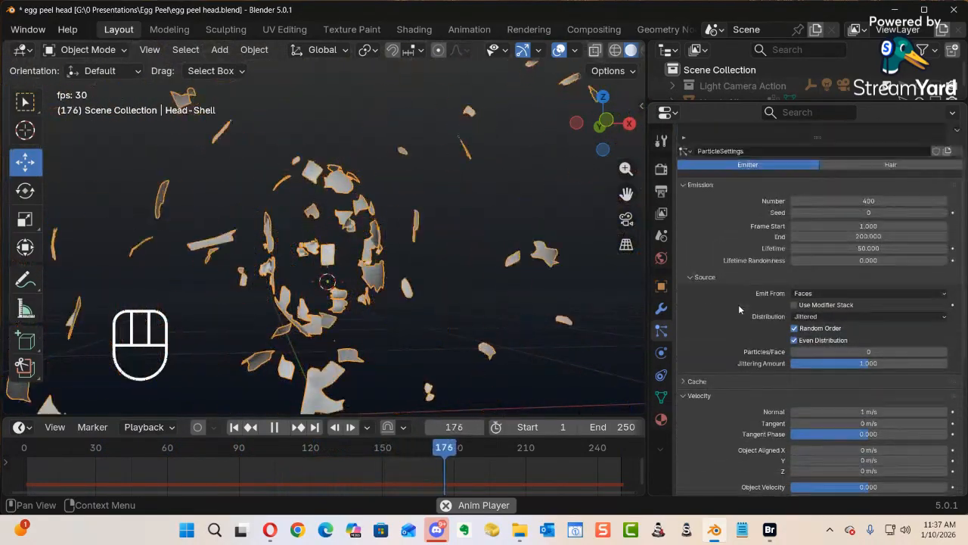
scroll(740, 304, "down", 8)
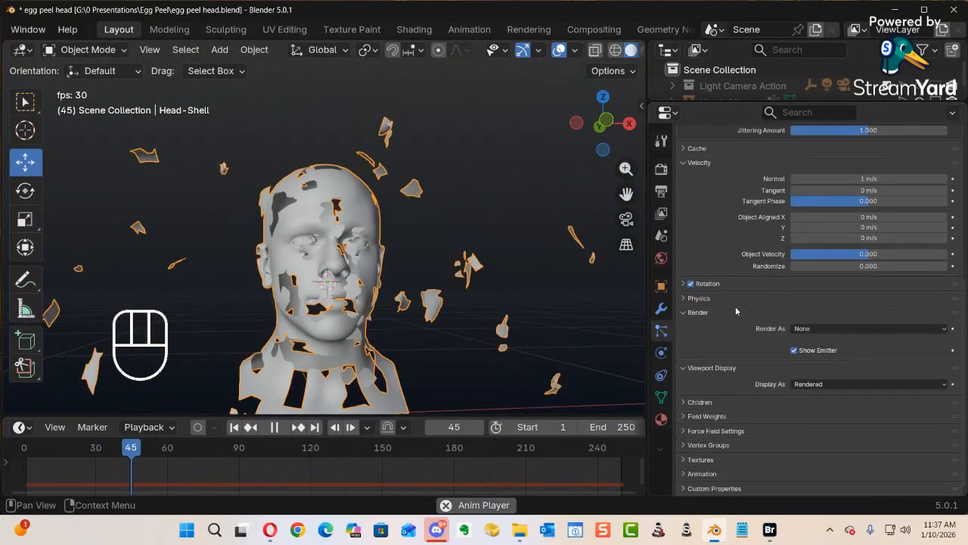
scroll(735, 306, "up", 2)
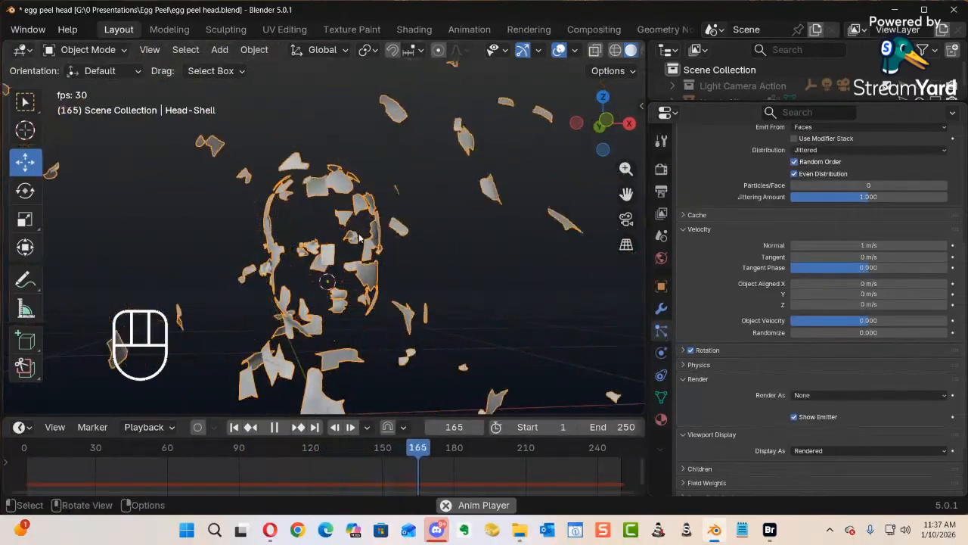
left_click(661, 353)
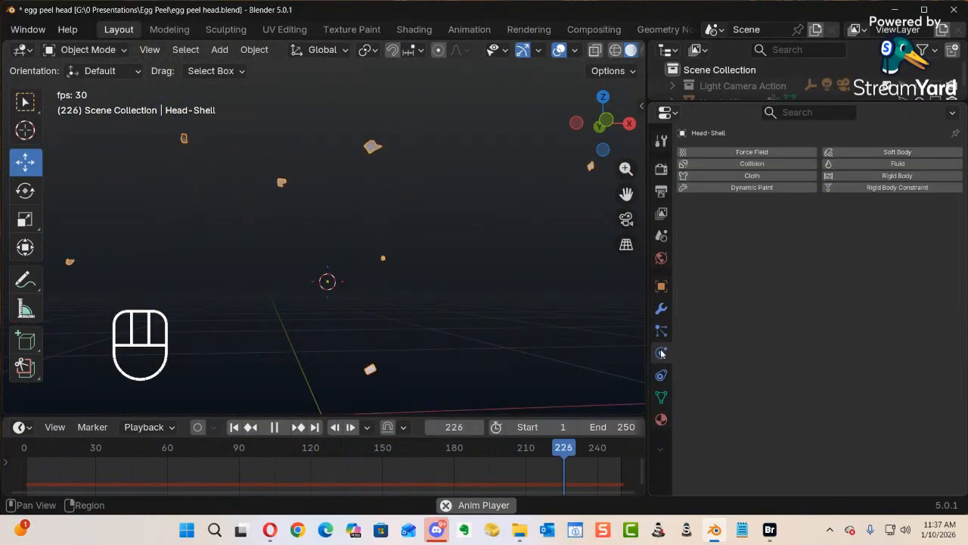
left_click(661, 331)
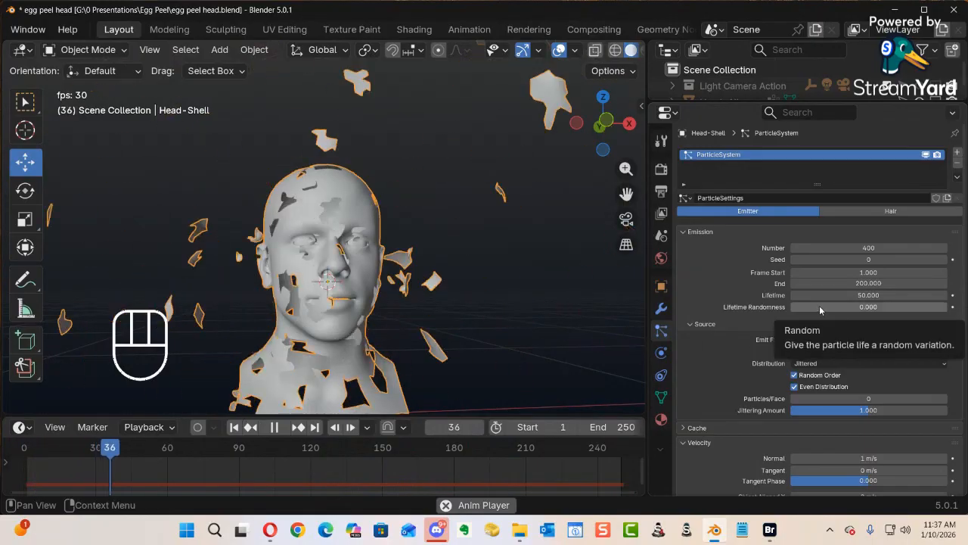
scroll(820, 321, "down", 3)
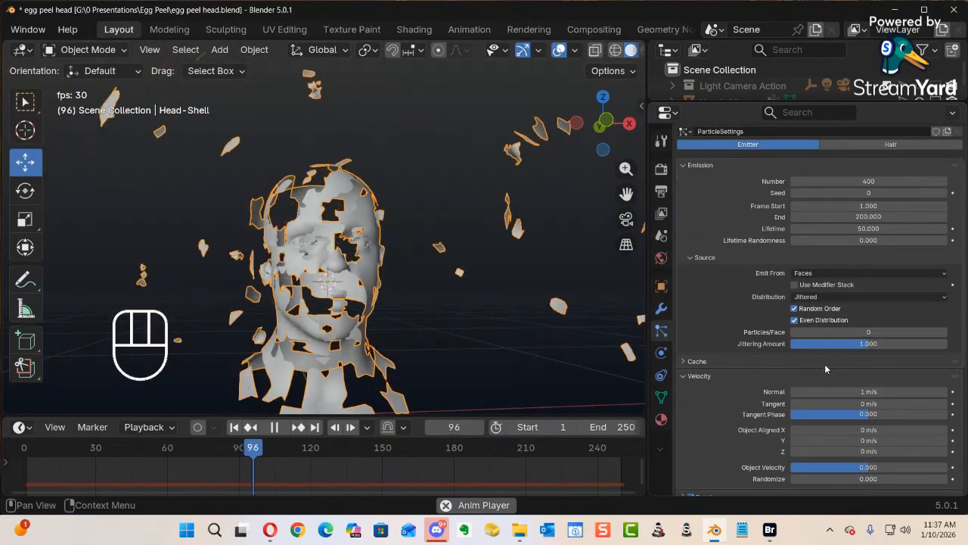
scroll(825, 355, "down", 2)
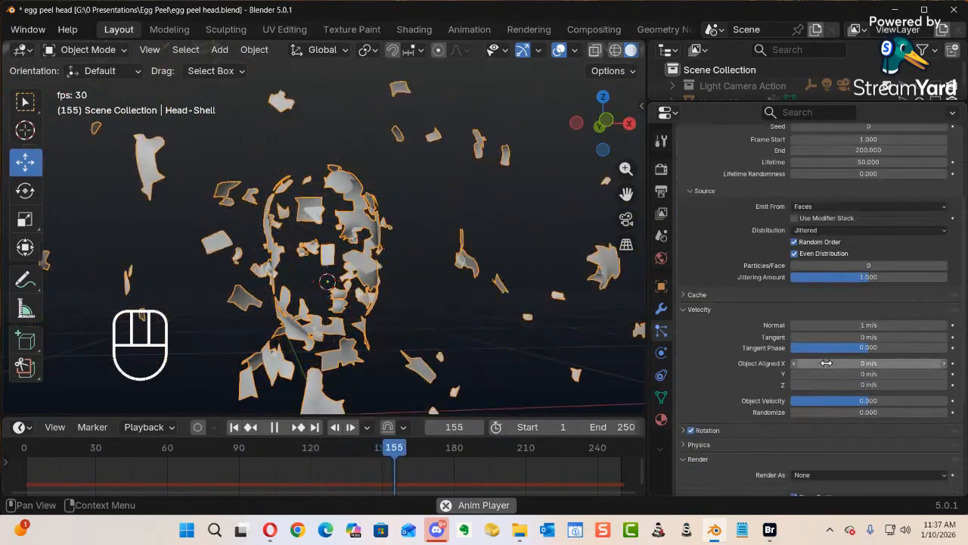
scroll(825, 362, "down", 6)
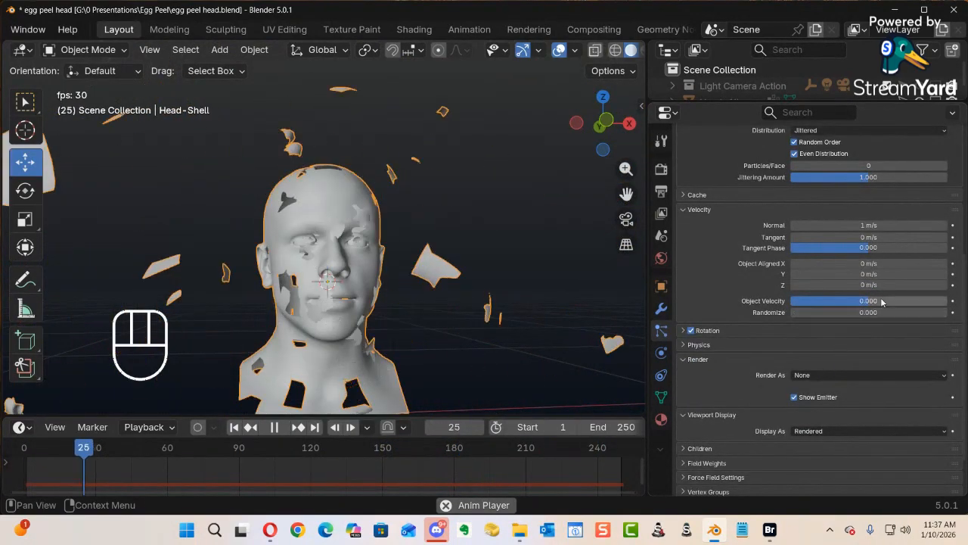
Set the Normal velocity of Head-Shell's particles to 0.5 m/s by halving the value.
left_click(860, 226)
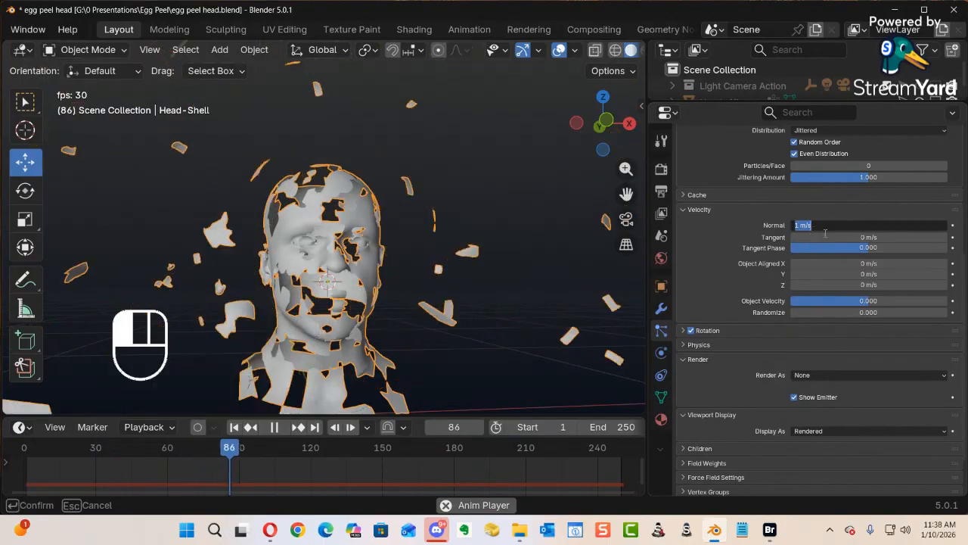
type("1")
key("Return")
left_click(838, 224)
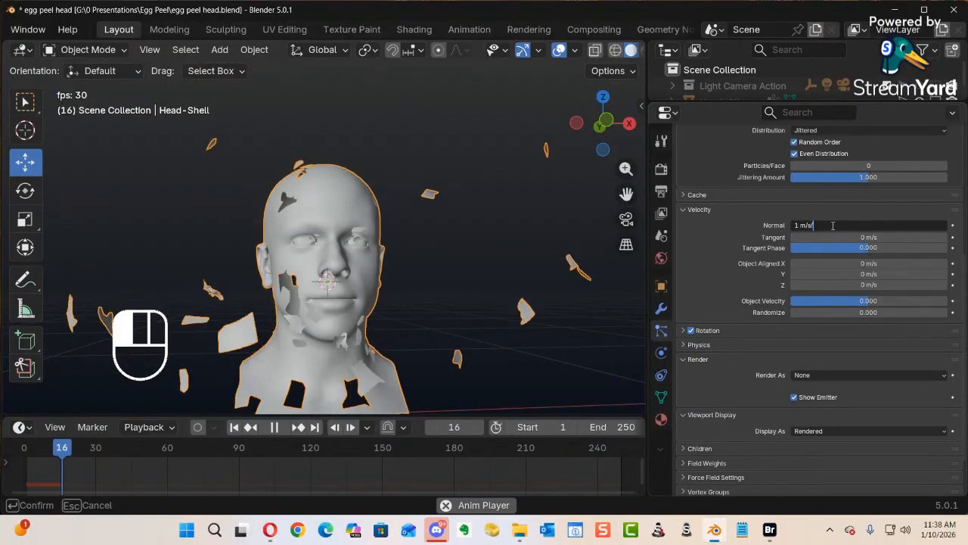
type("/2")
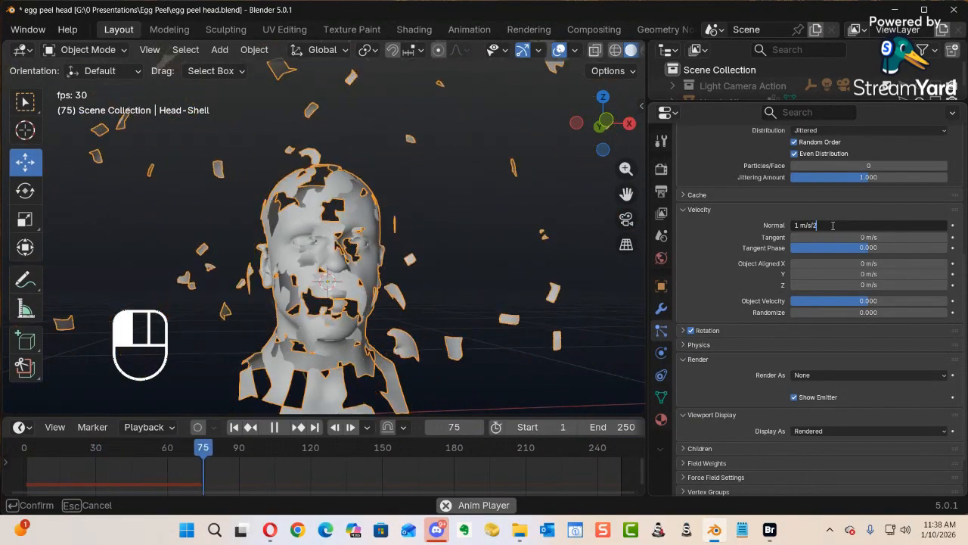
key("Return")
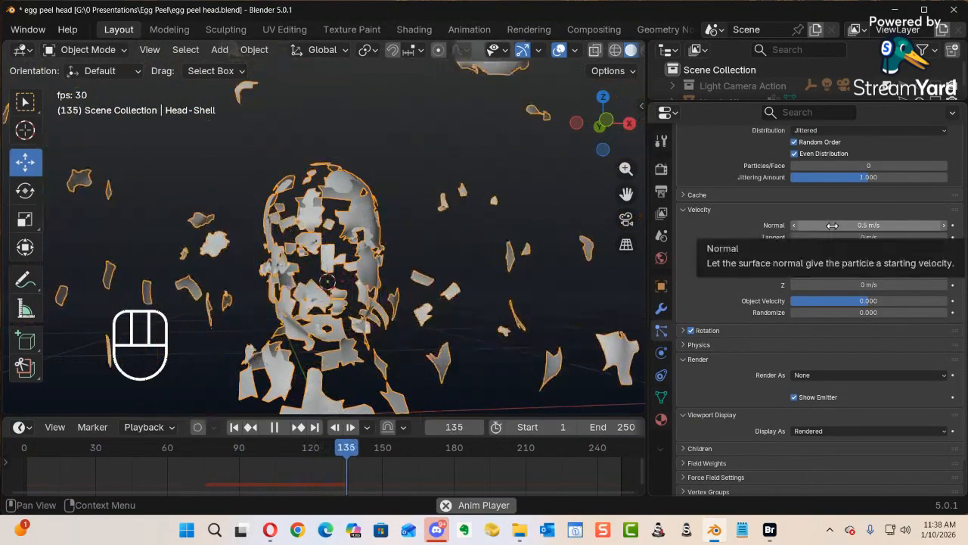
Replay the shell explosion to check the fragment speed, stopping playback and returning to frame 1.
key("shift+Left")
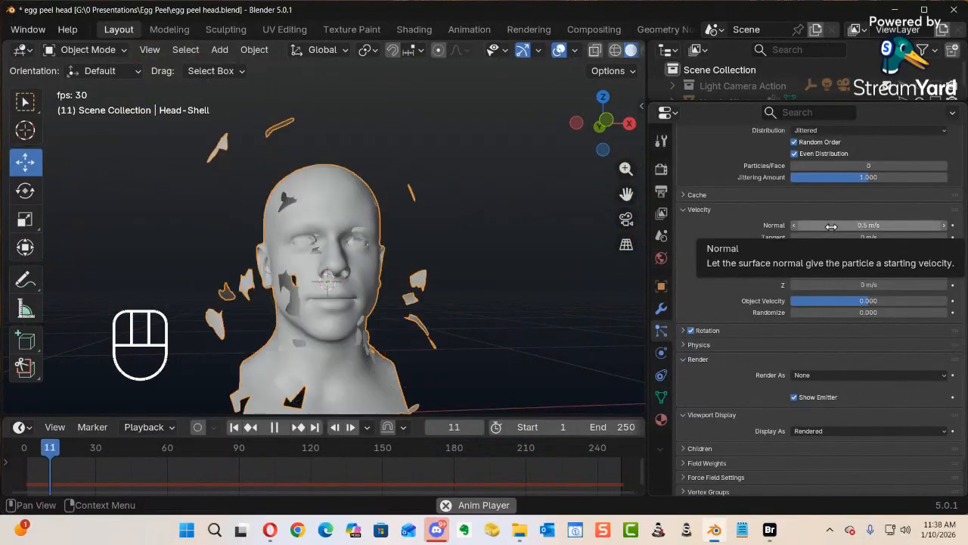
key("space")
key("space")
key("space")
key("space")
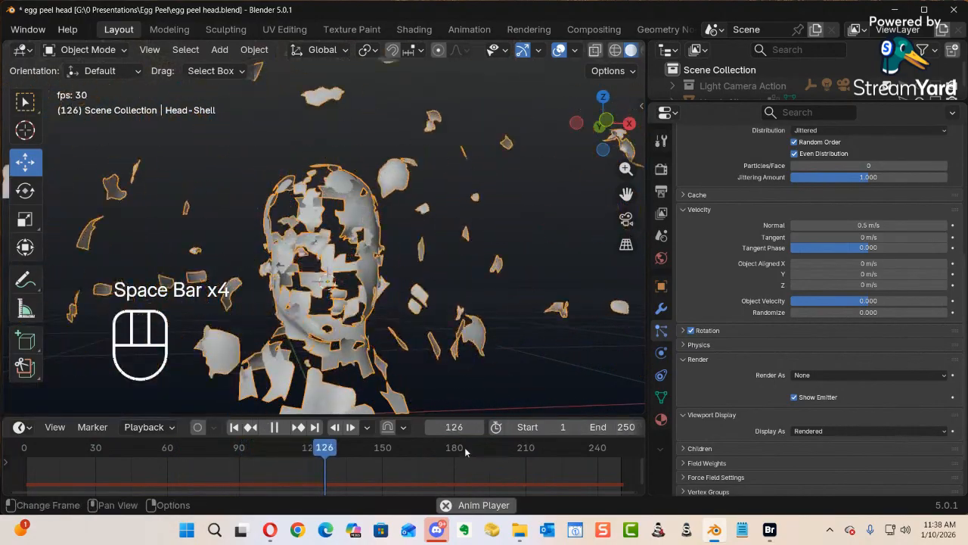
key("space")
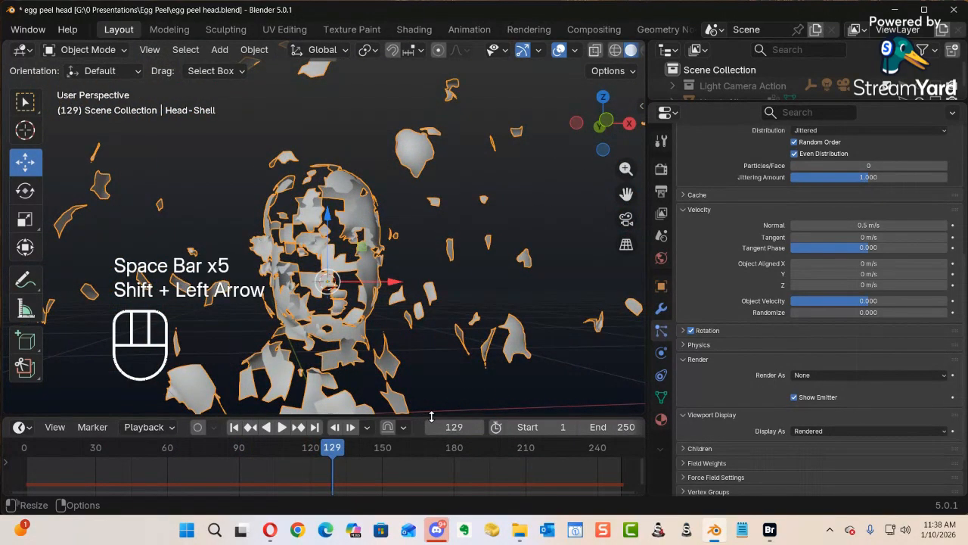
left_click(337, 447)
key("shift+Left")
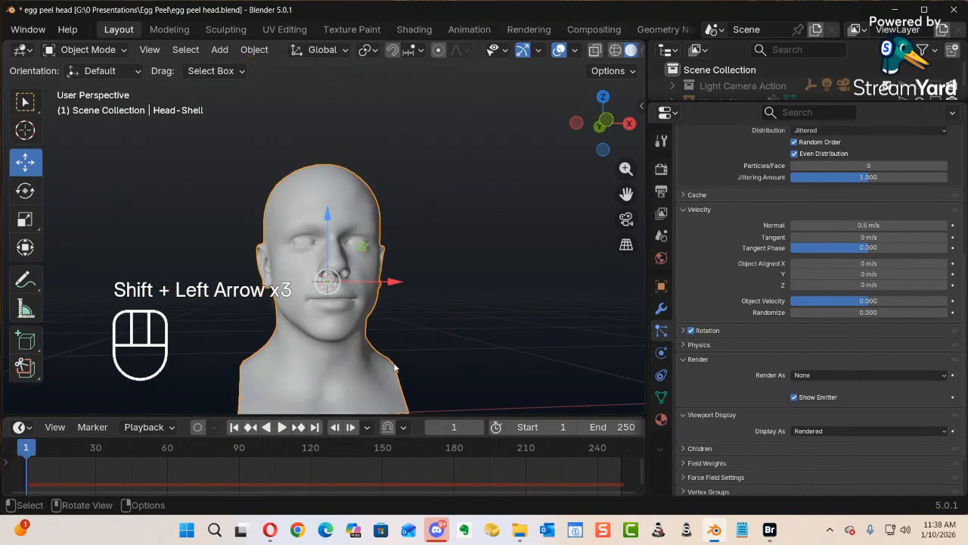
Add a force field of type Force at the centre of the head.
middle_click_drag(350, 373, 377, 334, "alt")
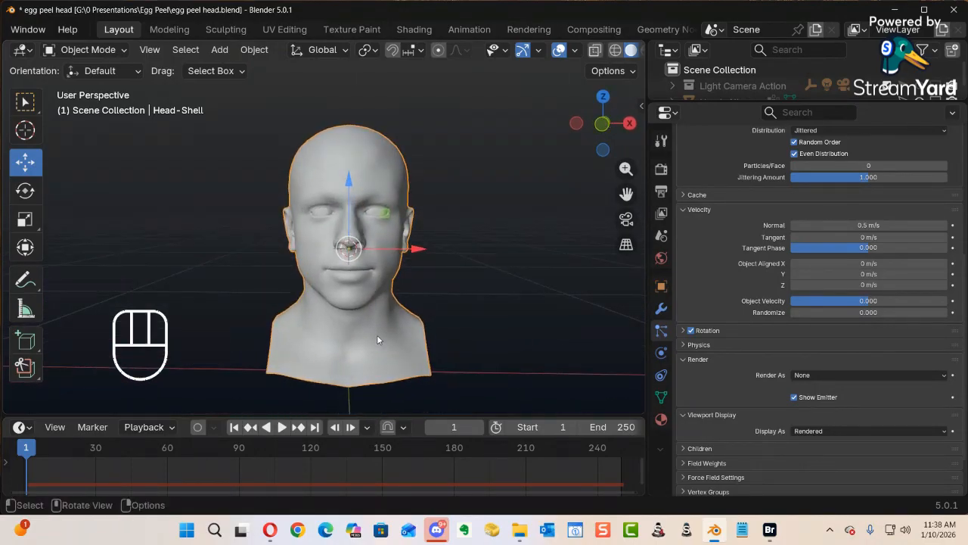
key("shift+a")
mouse_move(377, 335)
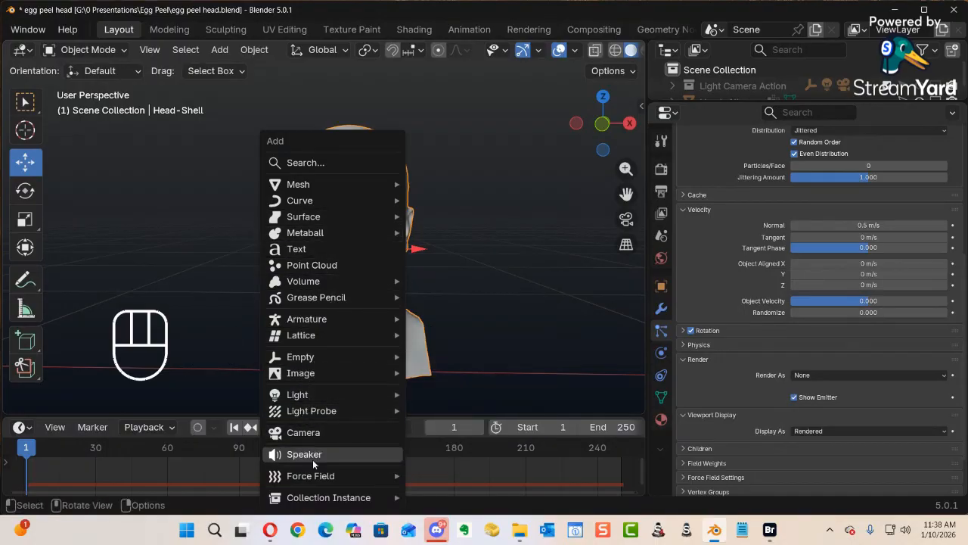
mouse_move(310, 473)
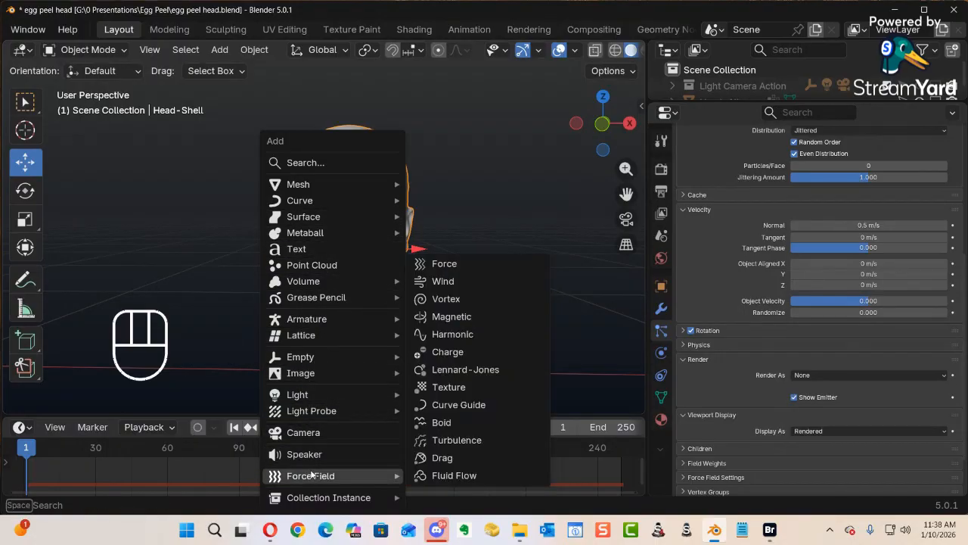
left_click(444, 264)
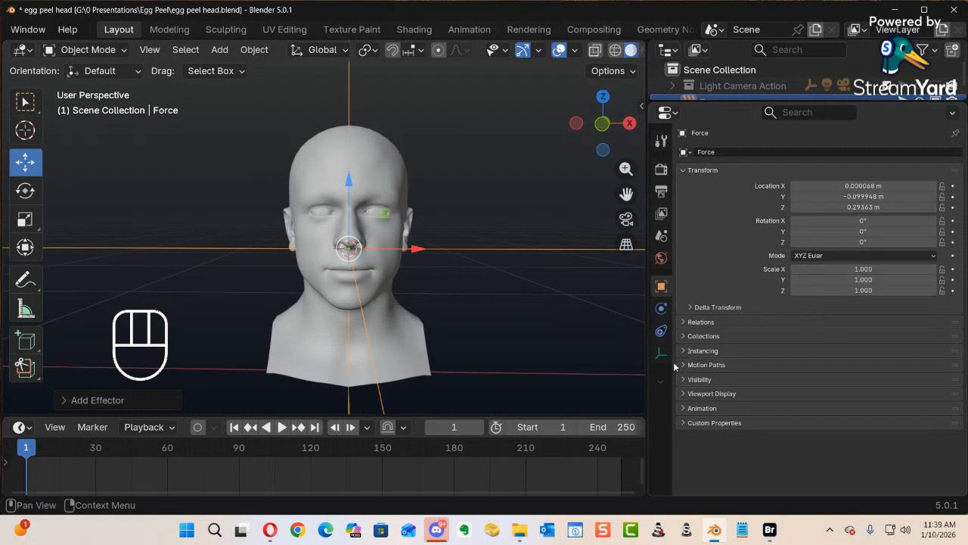
Set the Force field's Strength to 10.
left_click(662, 310)
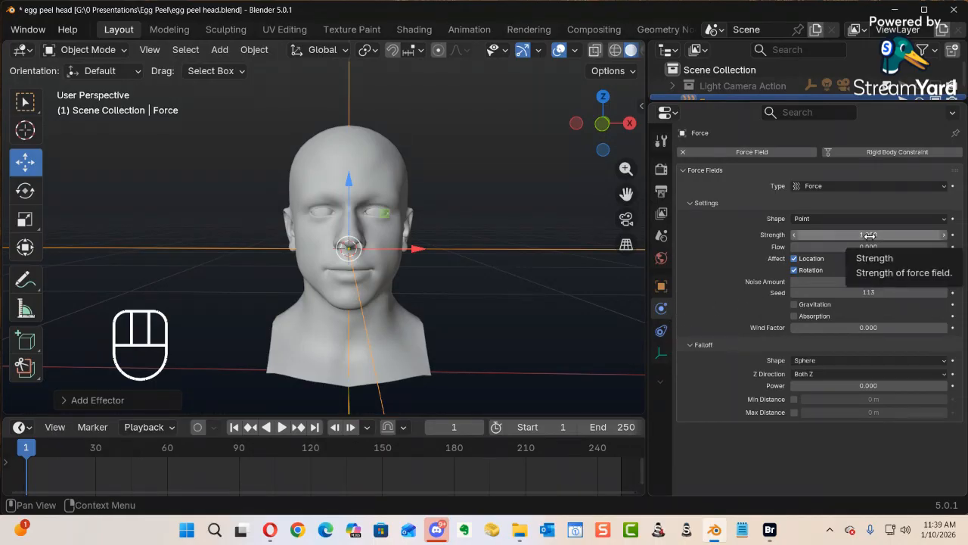
left_click_drag(870, 235, 870, 235)
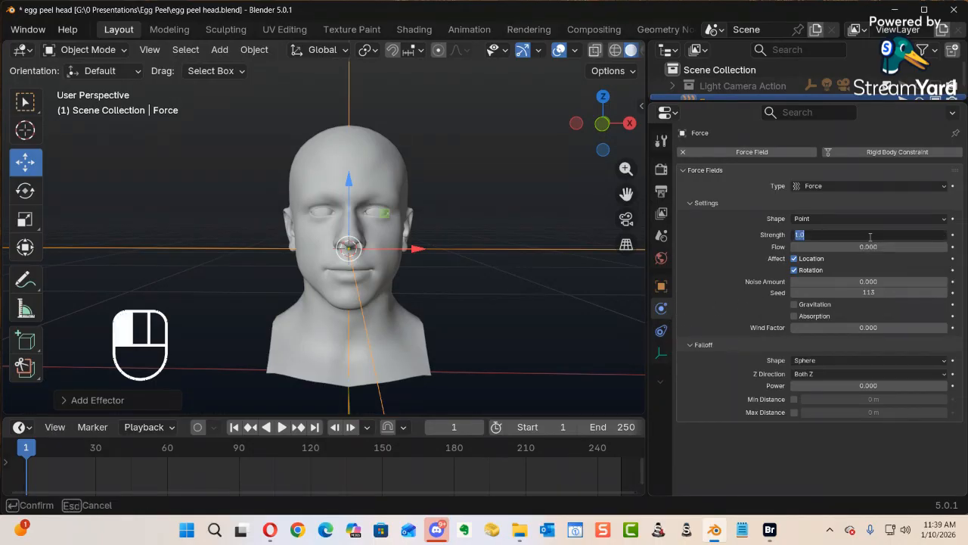
type("100")
key("Return")
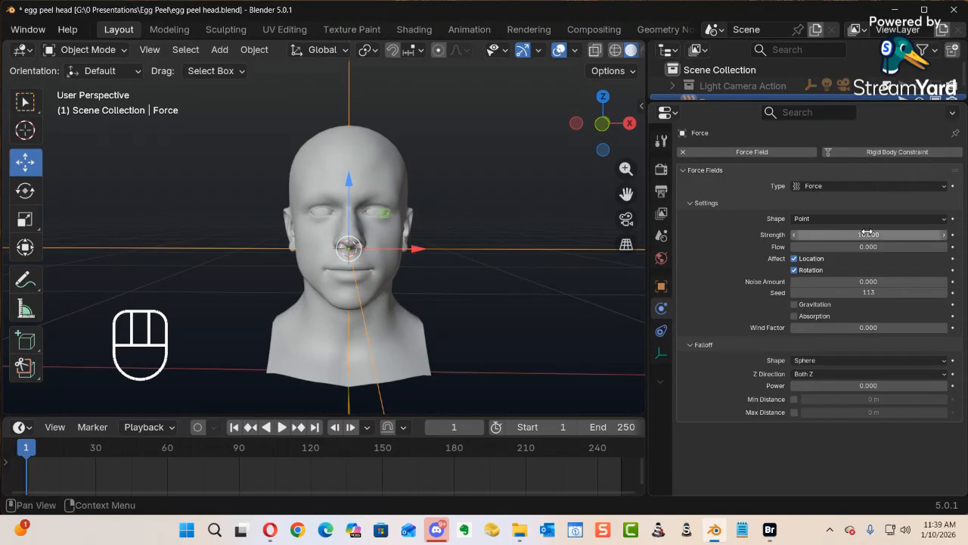
Play and pause the animation from a distance to check how the Force field pushes the shell fragments.
middle_click_drag(551, 262, 419, 282, "ctrl")
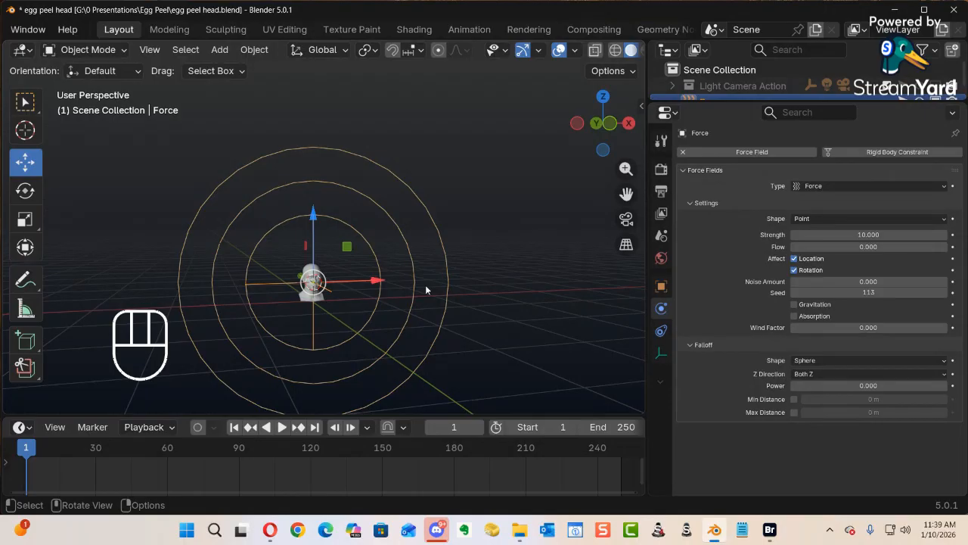
key("space")
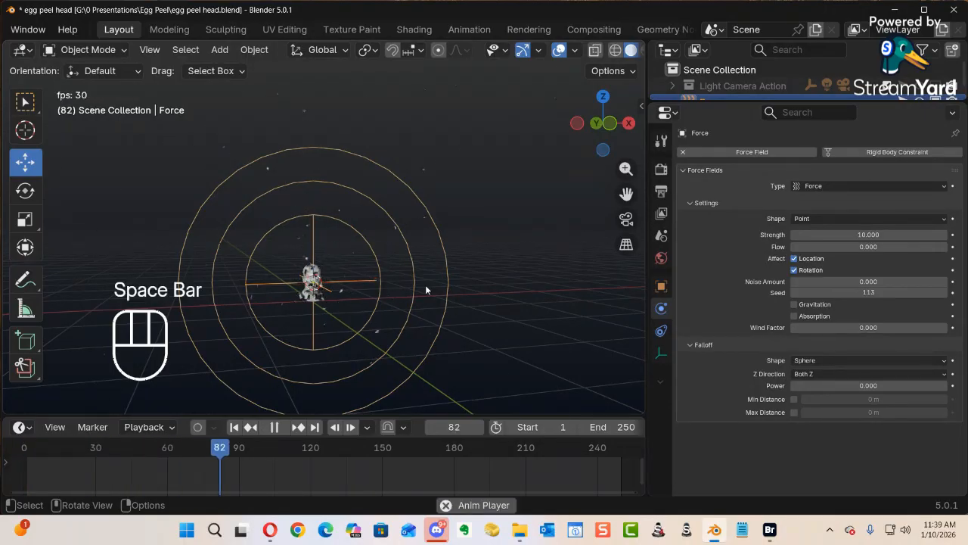
mouse_move(363, 303)
middle_mouse_down("ctrl+alt")
mouse_move(390, 256)
mouse_move(378, 300)
mouse_move(419, 264)
mouse_move(414, 312)
mouse_move(360, 310)
middle_mouse_up("ctrl+alt")
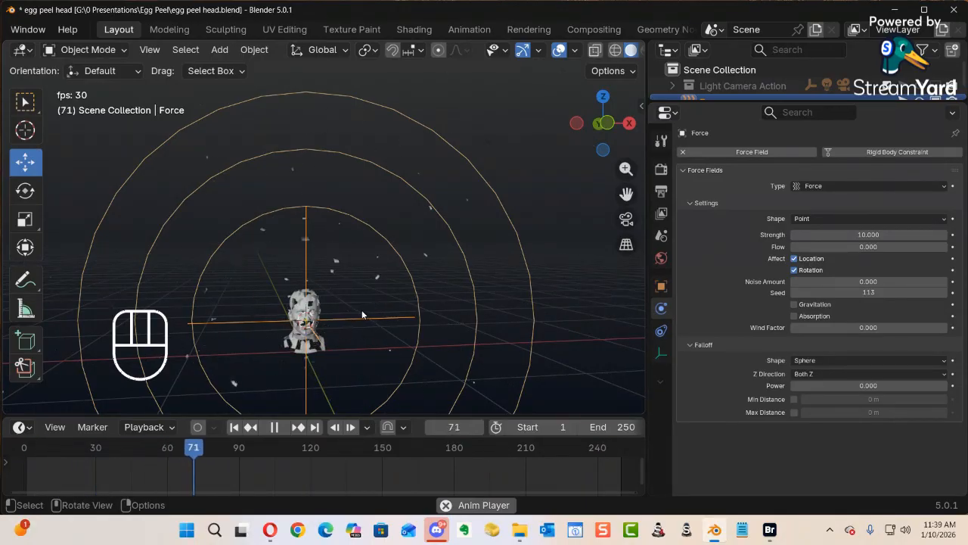
key("space")
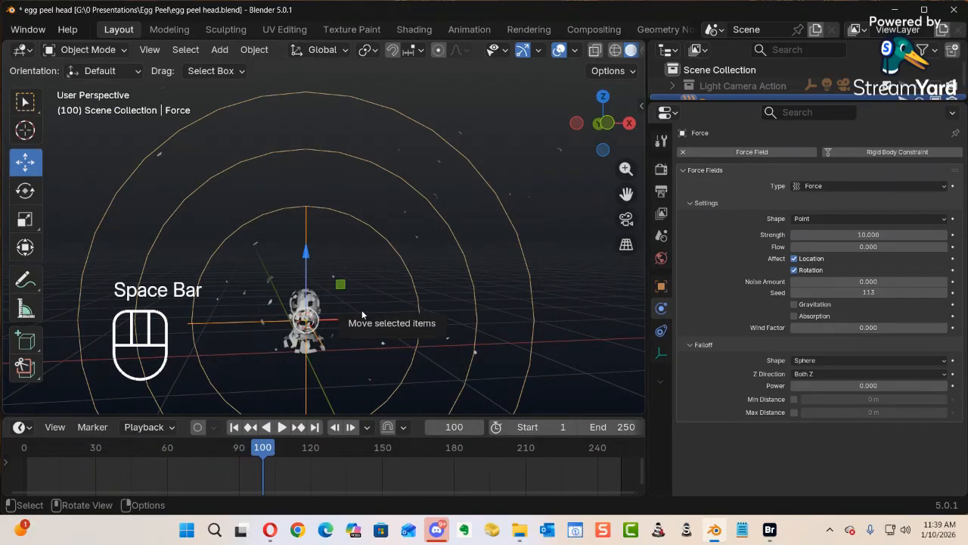
key("space")
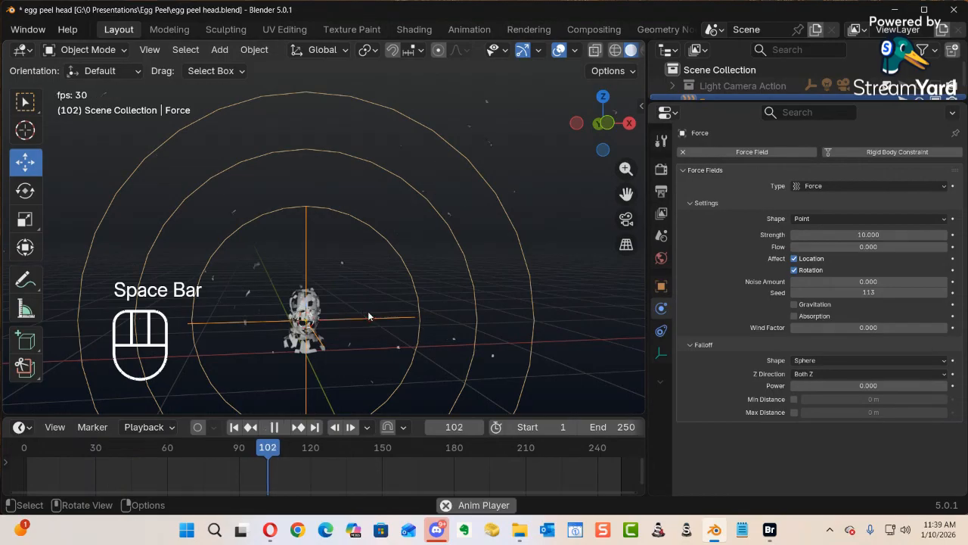
key("space")
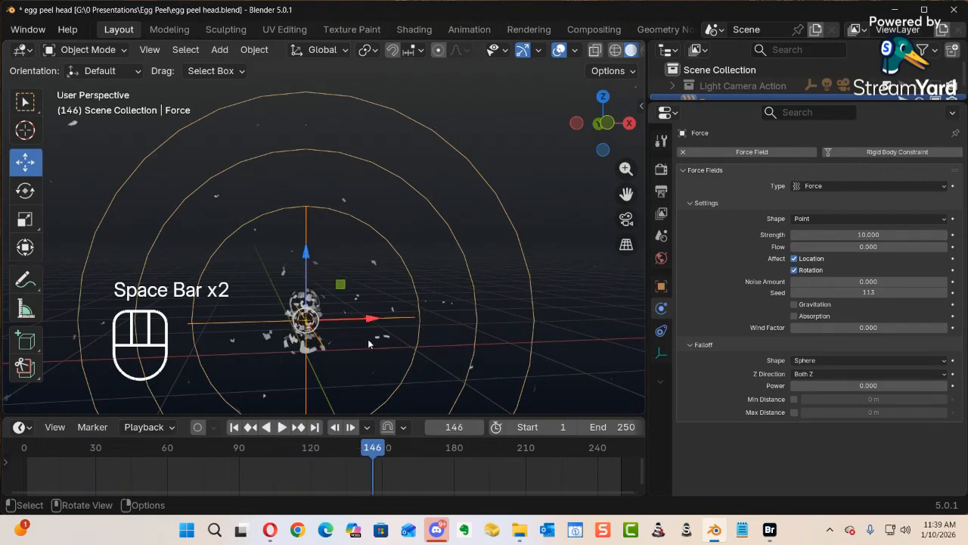
Set the children Display Amount of Head-Shell's particle system to 60 and replay the animation from frame 1.
left_click(303, 303)
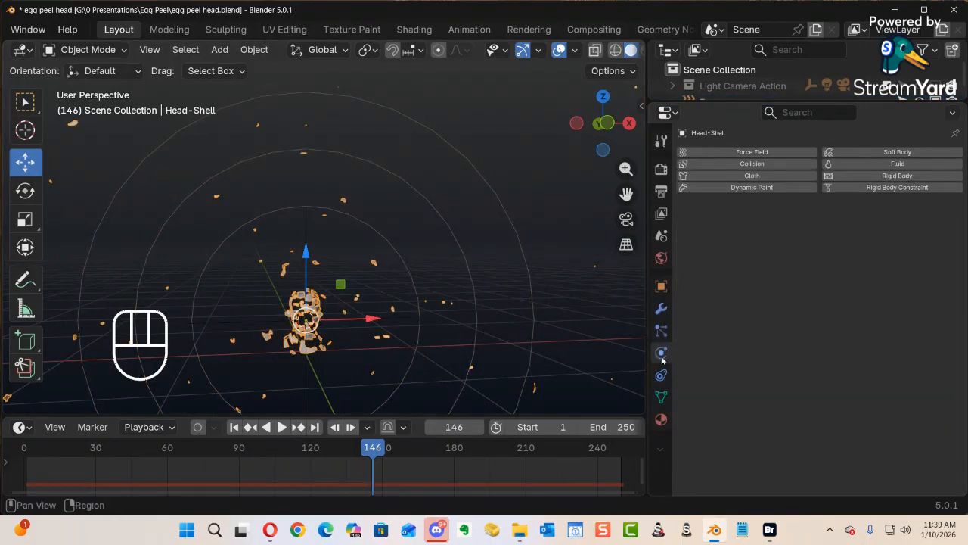
left_click(661, 331)
scroll(782, 333, "down", 10)
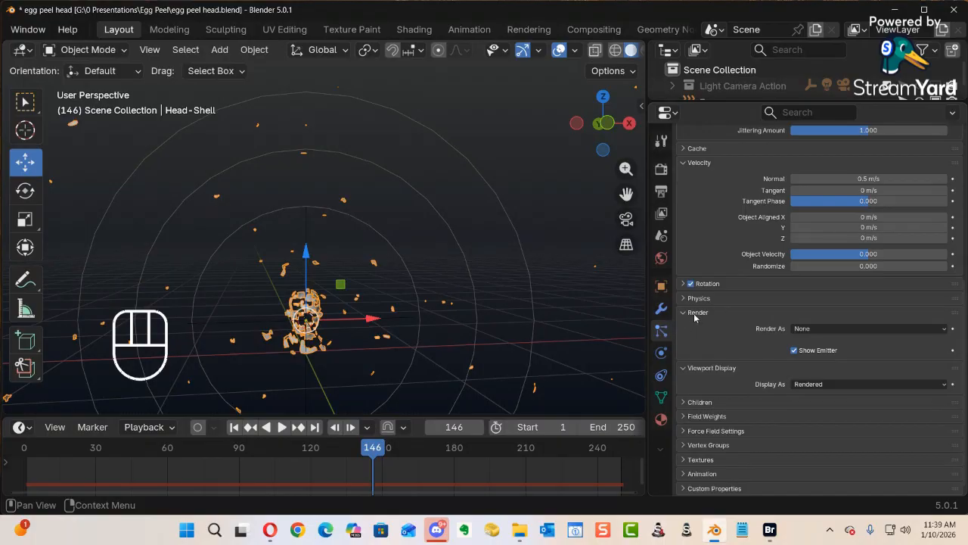
left_click(687, 403)
scroll(804, 375, "down", 5)
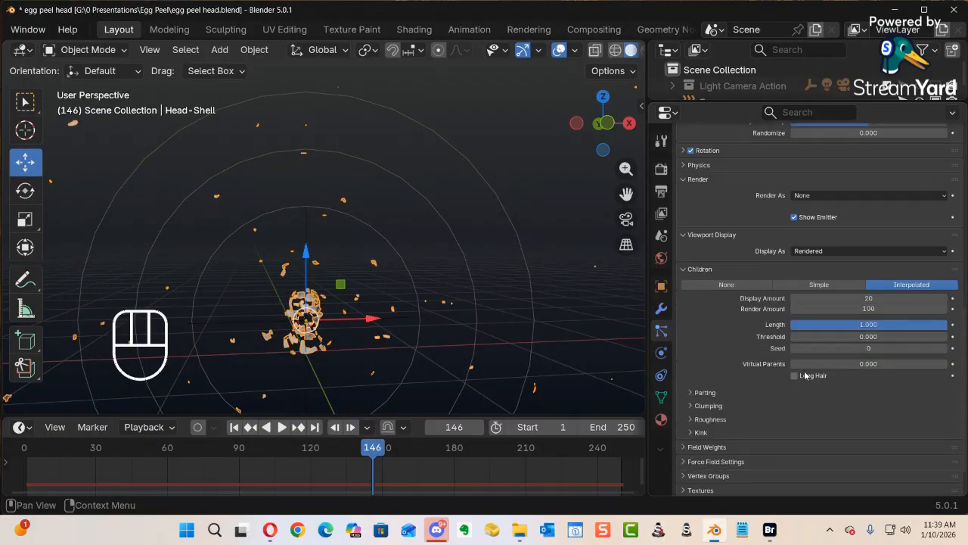
left_click(874, 297)
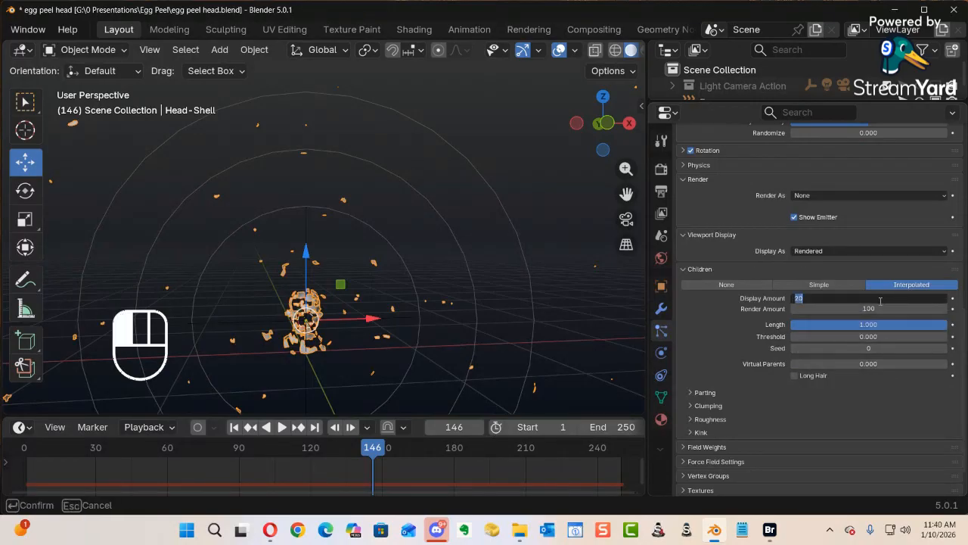
type("60")
key("Return")
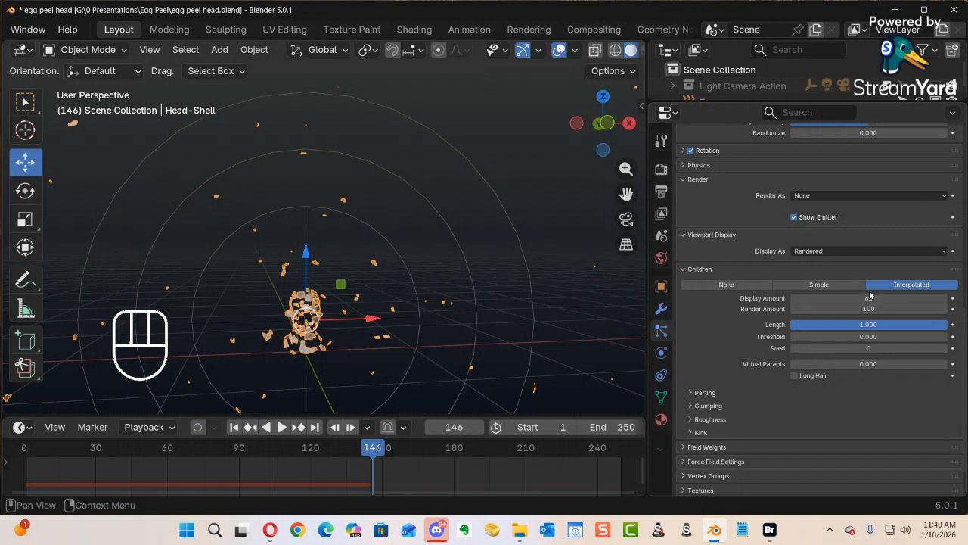
key("shift+Left")
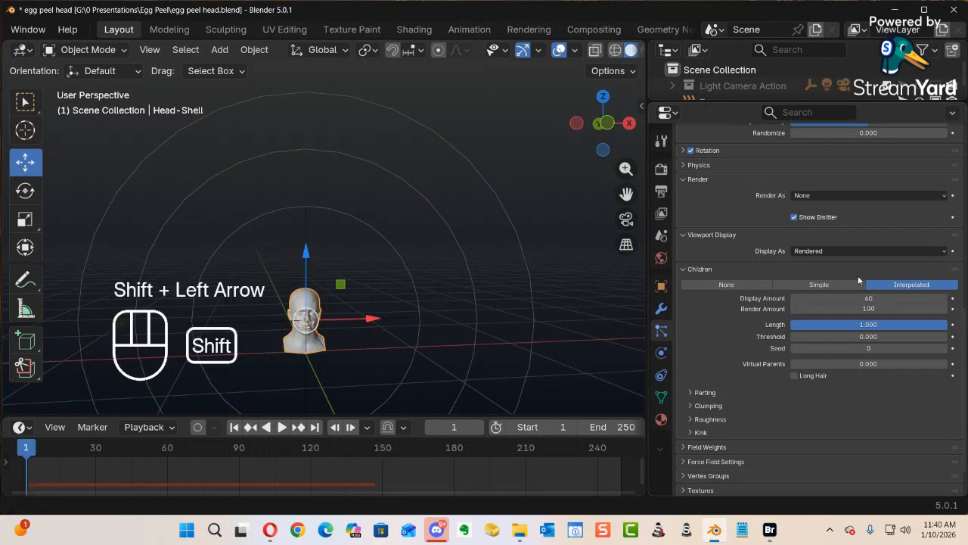
key("space")
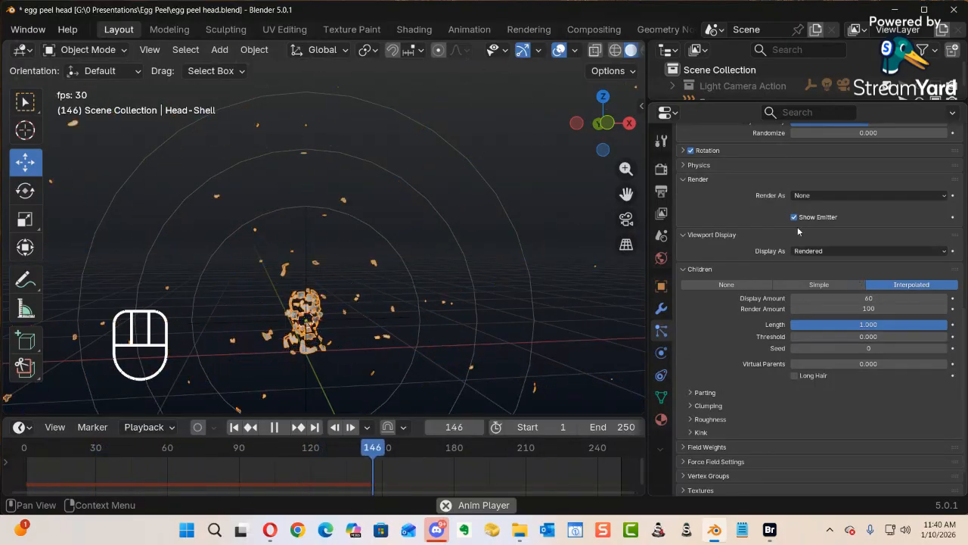
Set Head-Shell's particle emission Number to 800 and restart playback from the first frame.
scroll(785, 261, "up", 15)
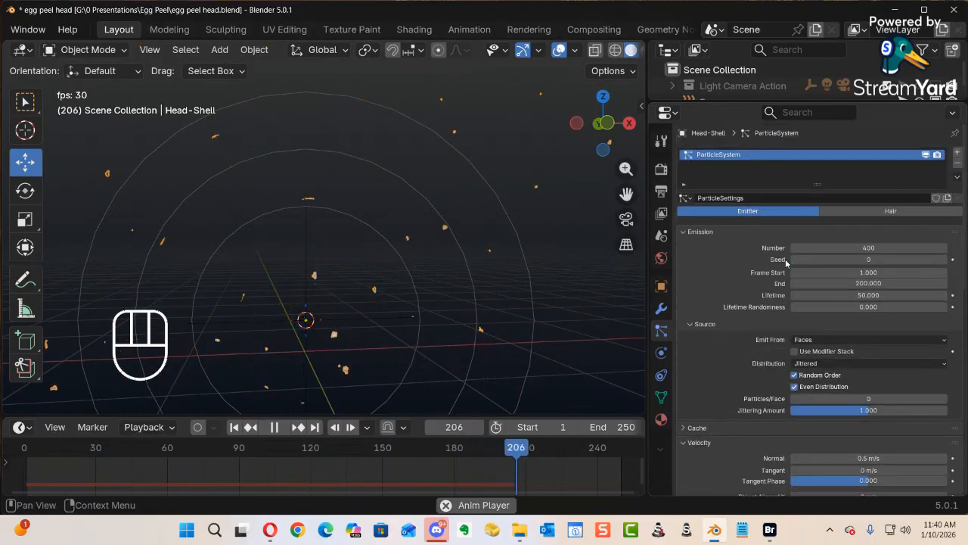
left_click(870, 248)
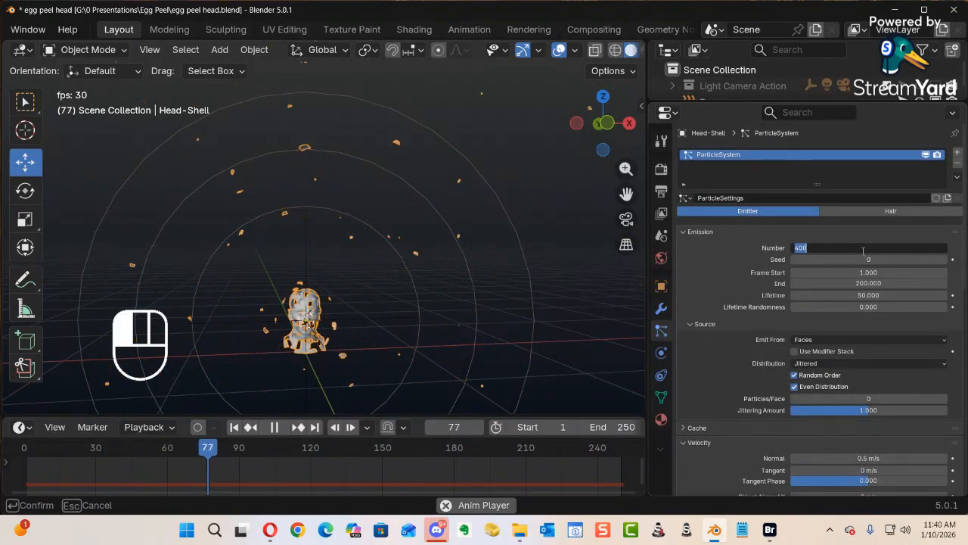
type("800")
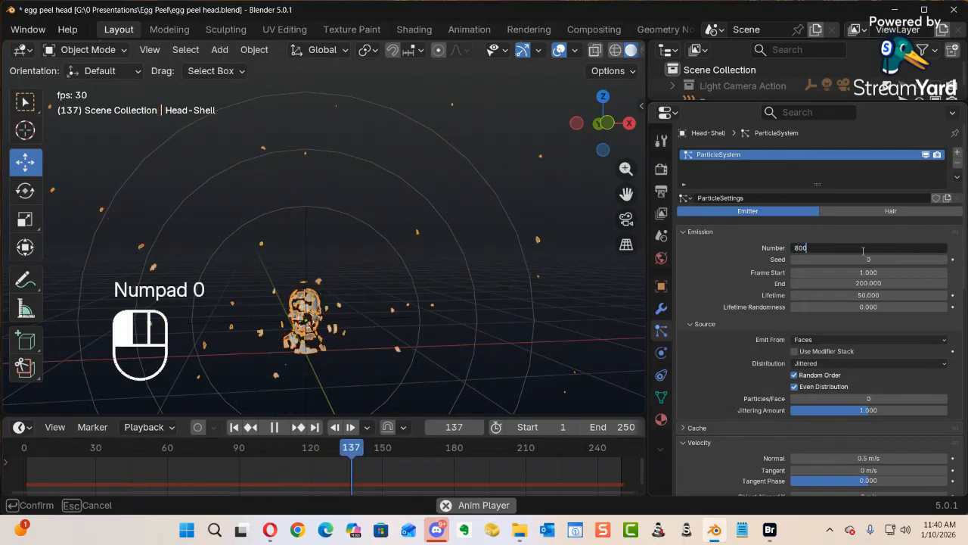
key("Return")
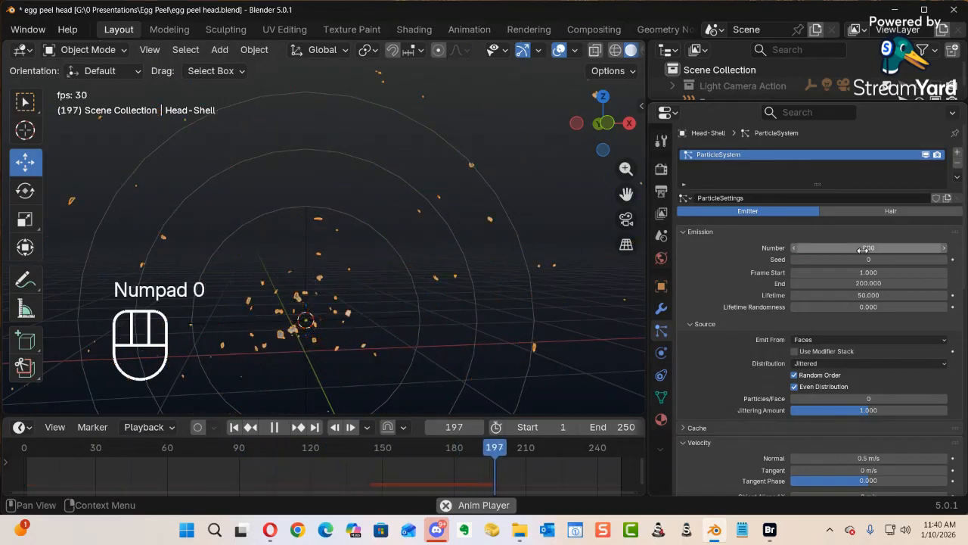
key("shift+Left")
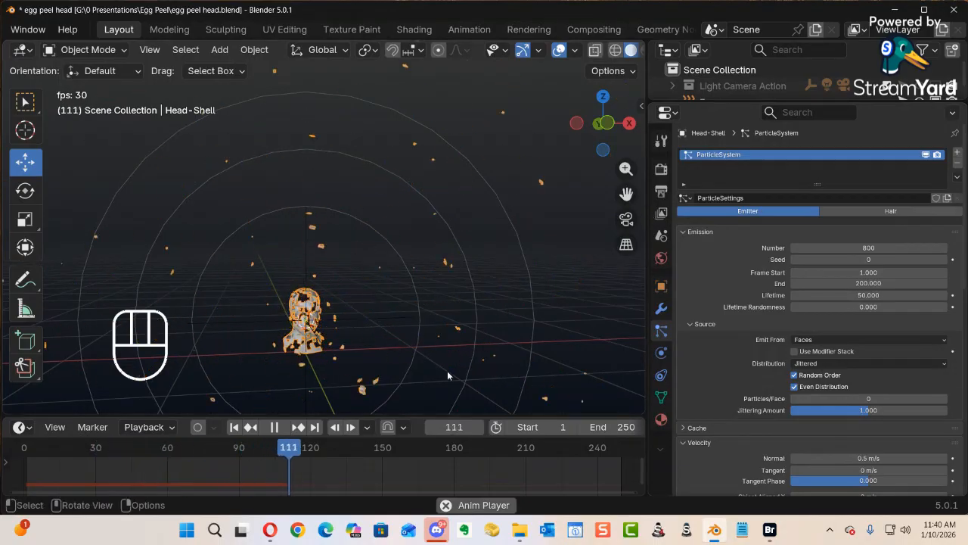
Select the Force field around the head and set its Noise Amount to 6.9 in the physics settings.
middle_click_drag(393, 372, 352, 309, "alt")
middle_click_drag(348, 308, 382, 288, "alt+shift")
left_click(449, 236)
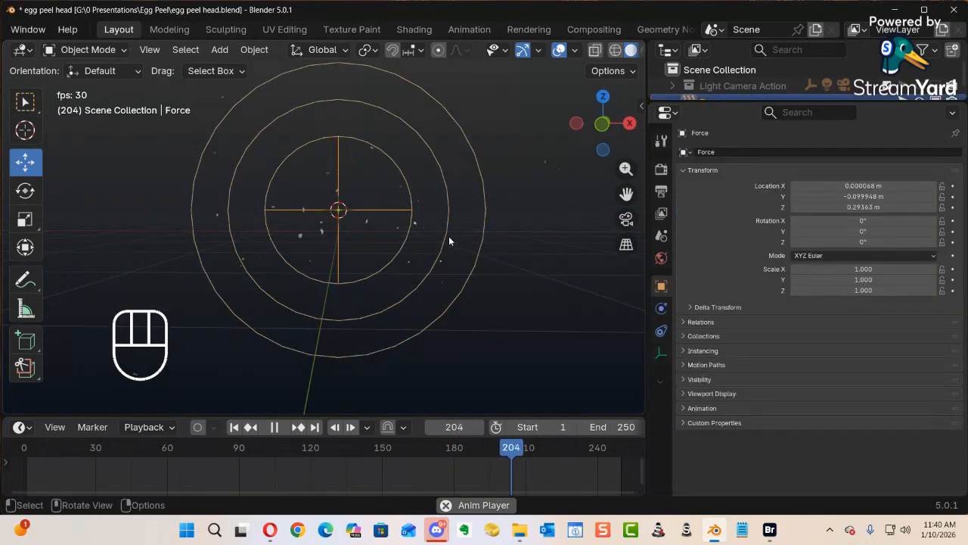
left_click(660, 310)
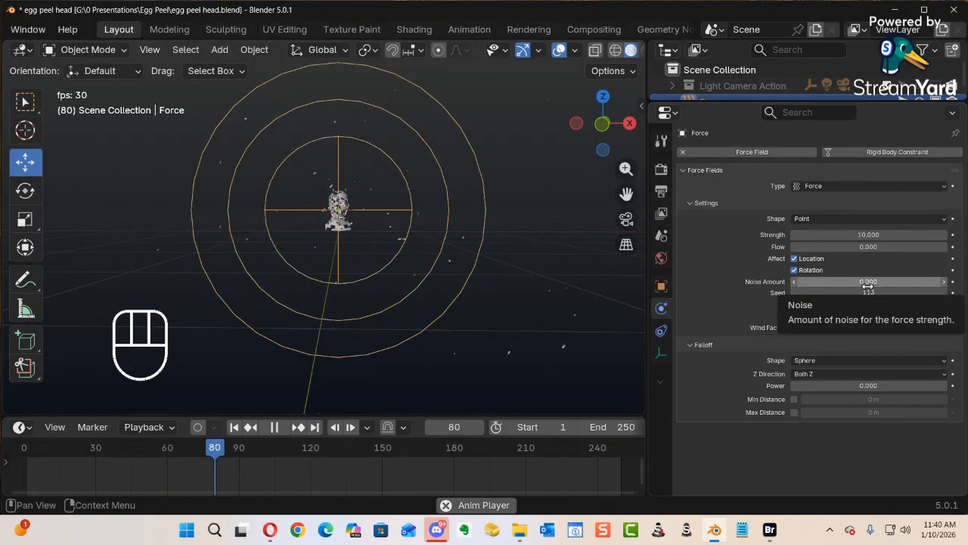
left_click_drag(863, 283, 863, 283)
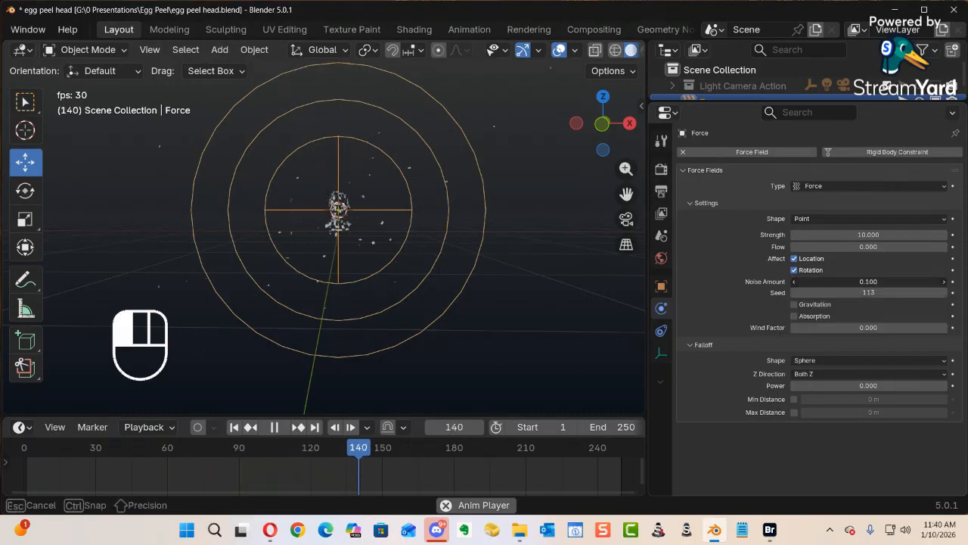
left_click_drag(863, 283, 863, 283)
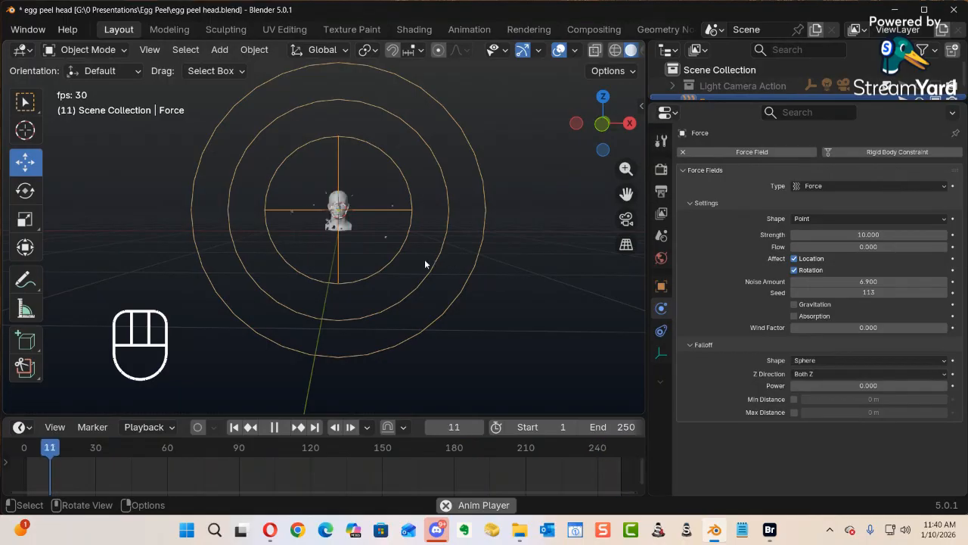
Set the Force field's noise Seed to 89 and replay the animation from the first frame.
middle_click_drag(371, 236, 385, 288, "ctrl+alt")
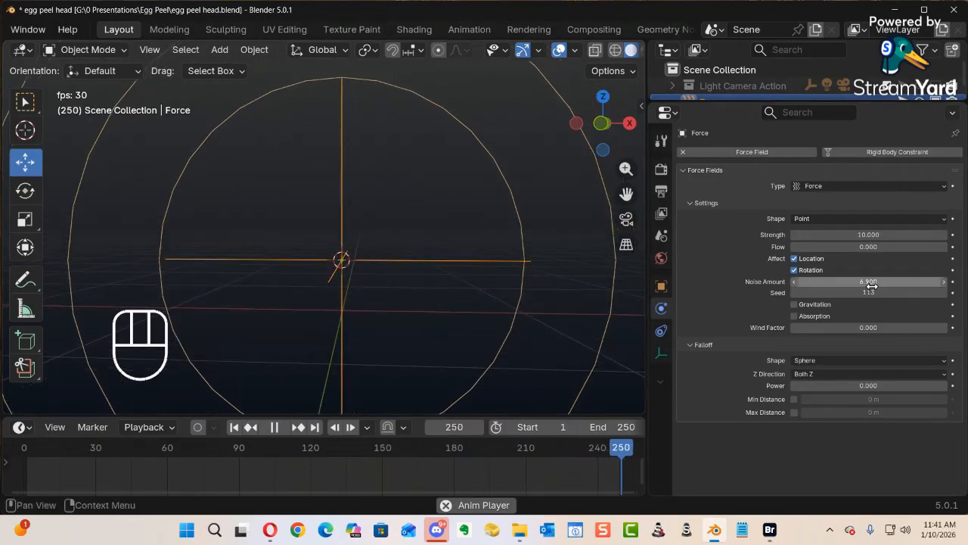
mouse_move(863, 293)
left_mouse_down()
mouse_move(892, 293)
mouse_move(870, 292)
left_mouse_up()
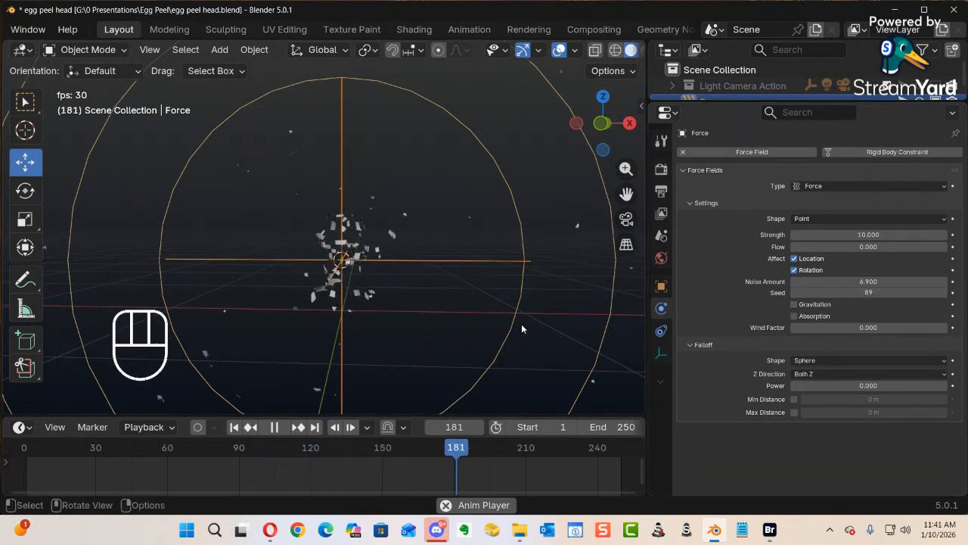
key("shift+Left")
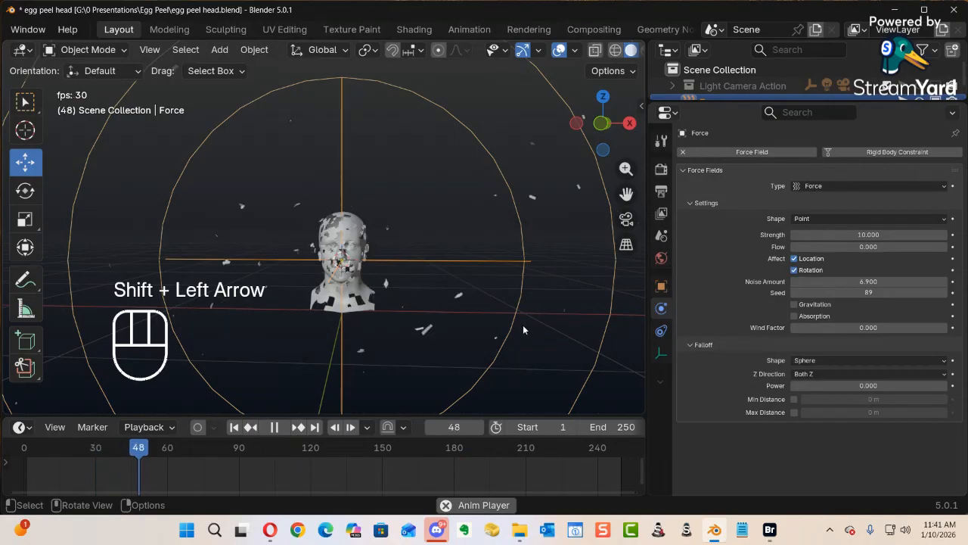
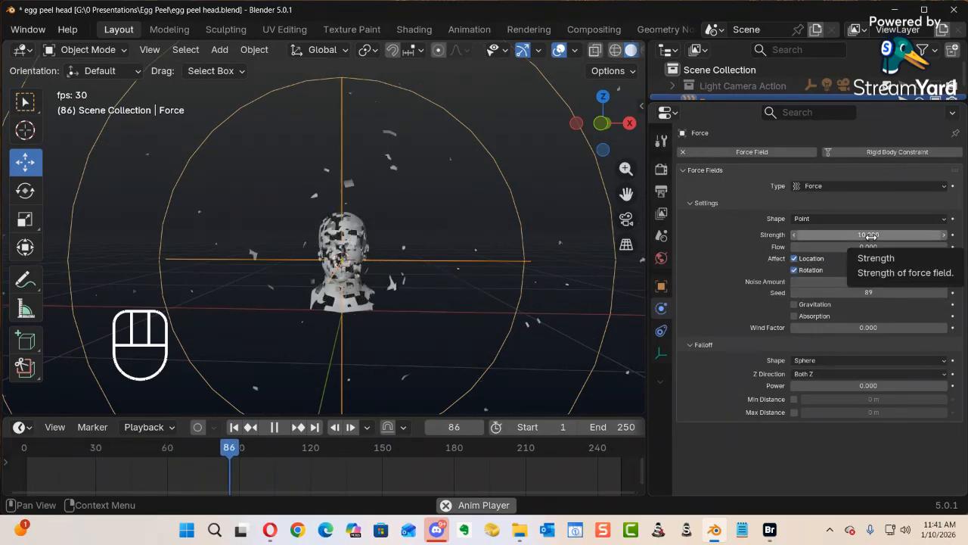
Reduce the Force field's Strength to 8.
double_click(871, 235)
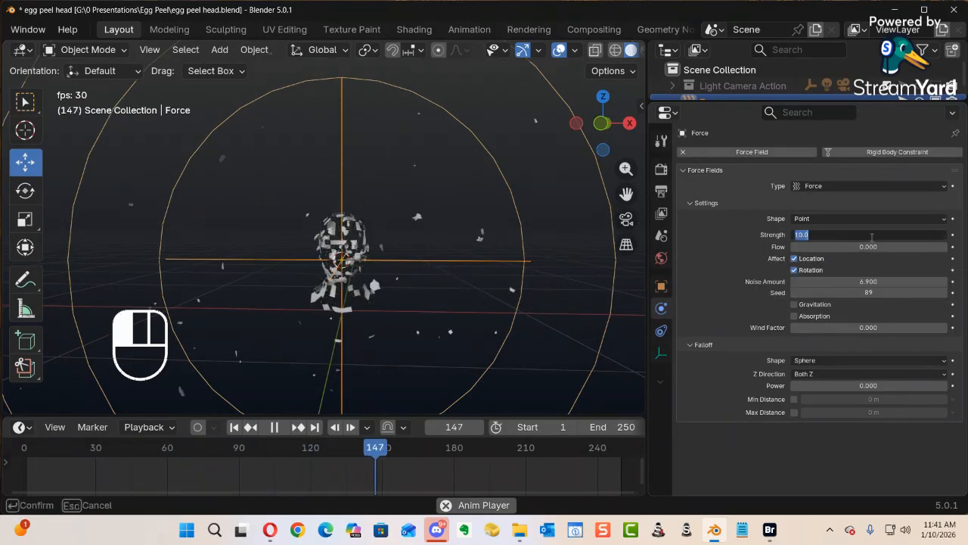
type("8")
key("Return")
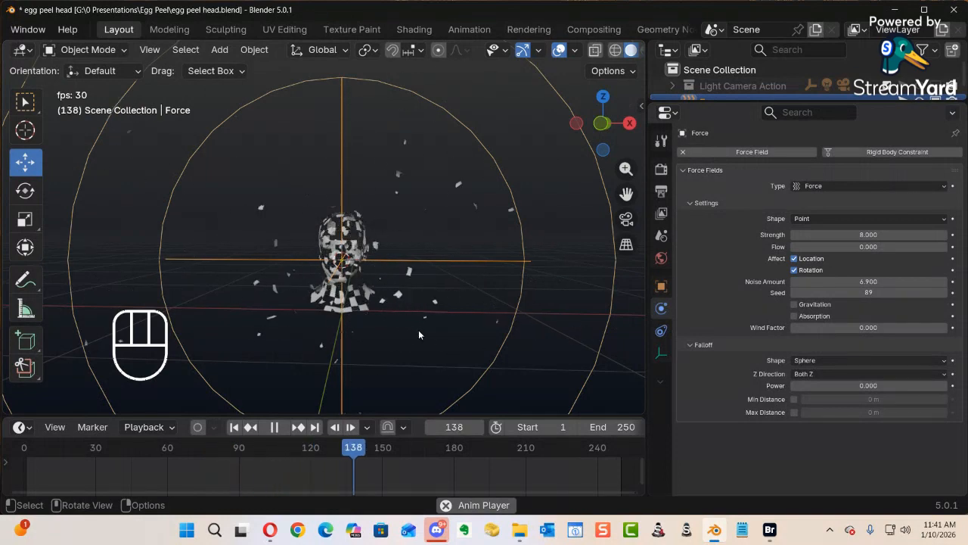
Select Head-Shell and set its particle system's emission End frame to 250.
middle_click_drag(435, 301, 334, 273, "ctrl+alt")
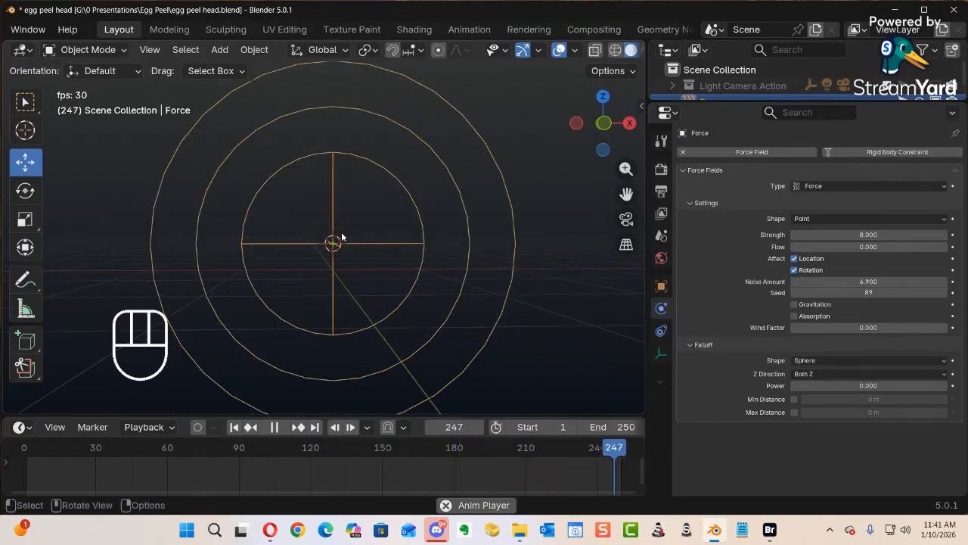
left_click(342, 237)
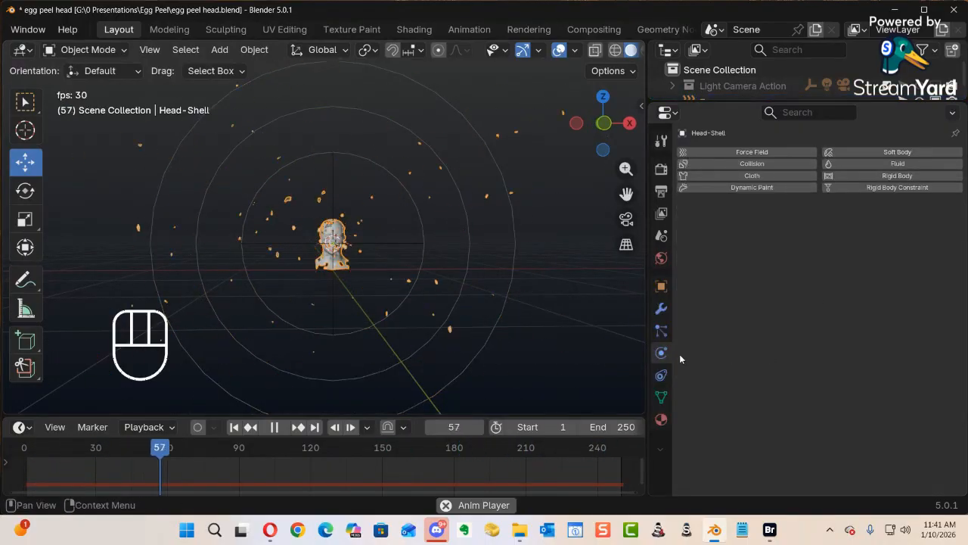
left_click(661, 330)
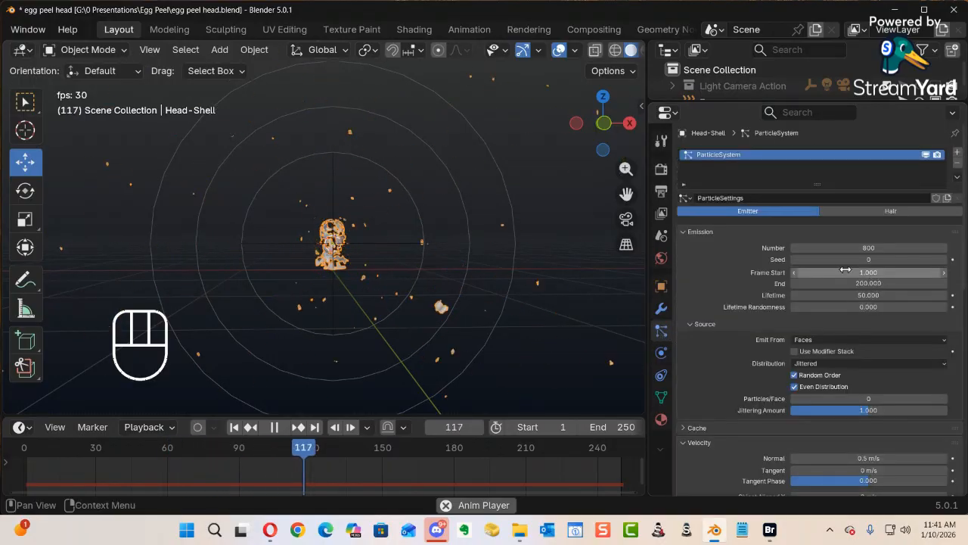
left_click(881, 285)
type("2")
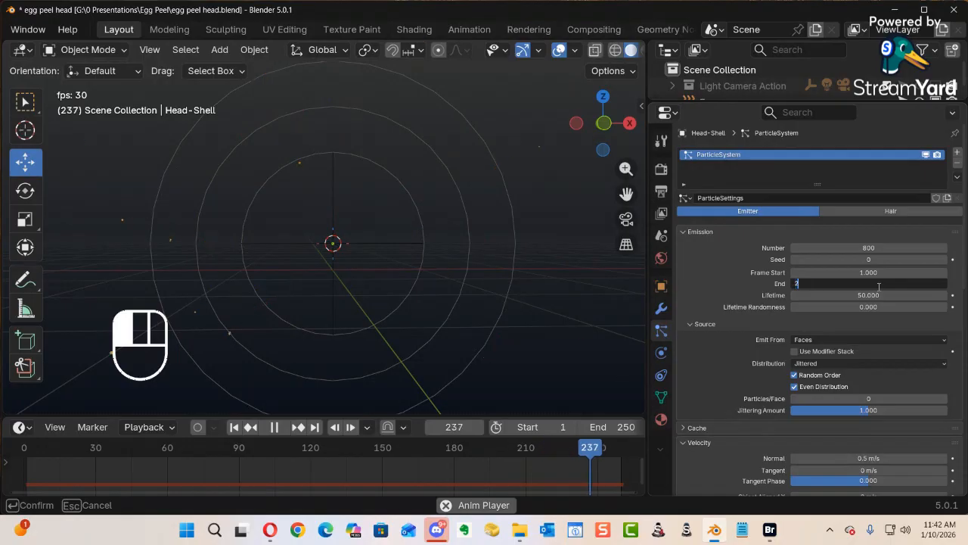
type("50")
left_click_drag(745, 281, 670, 297)
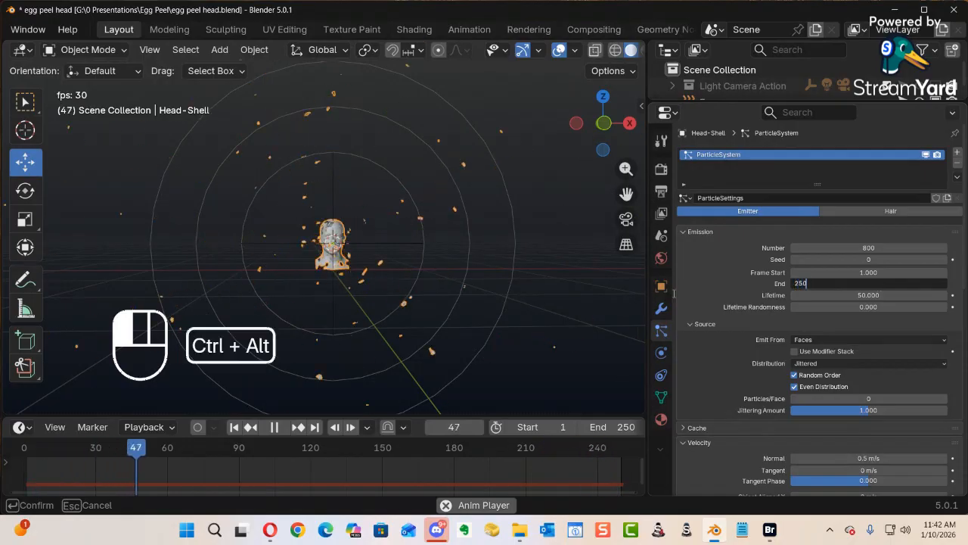
left_click(707, 282)
middle_click_drag(701, 281, 771, 325, "ctrl")
scroll(768, 256, "up", 3)
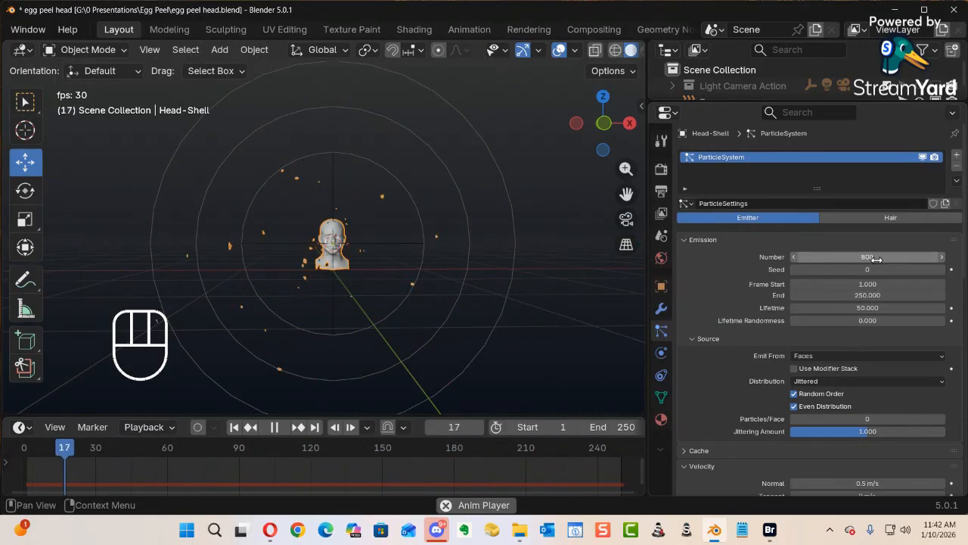
Set the emission Seed of Head-Shell's particle system to 14.
left_click_drag(867, 270, 914, 271)
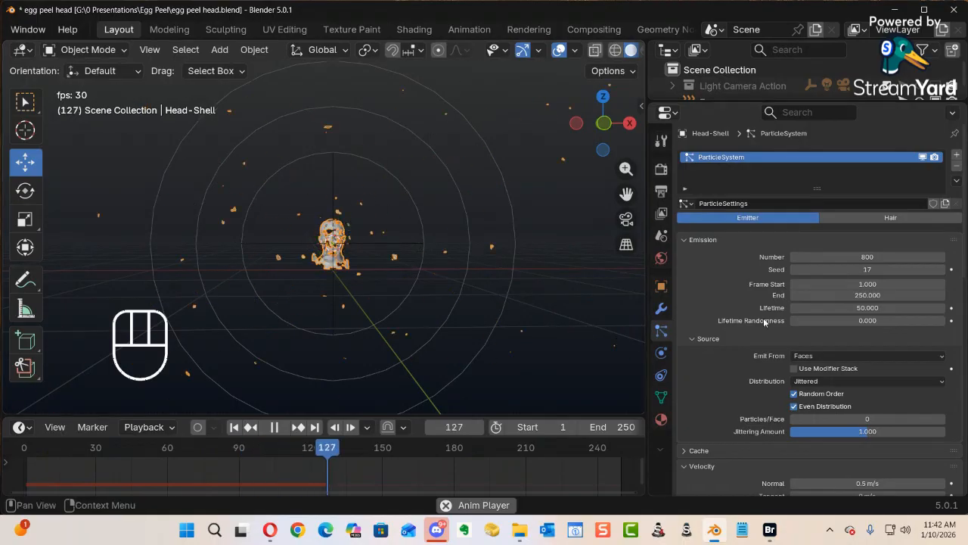
left_click(866, 269)
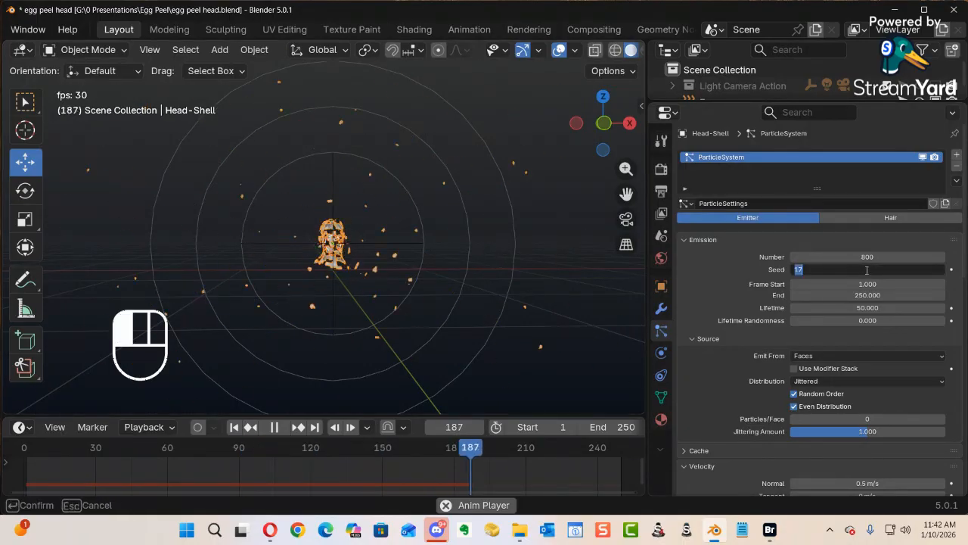
key("Return")
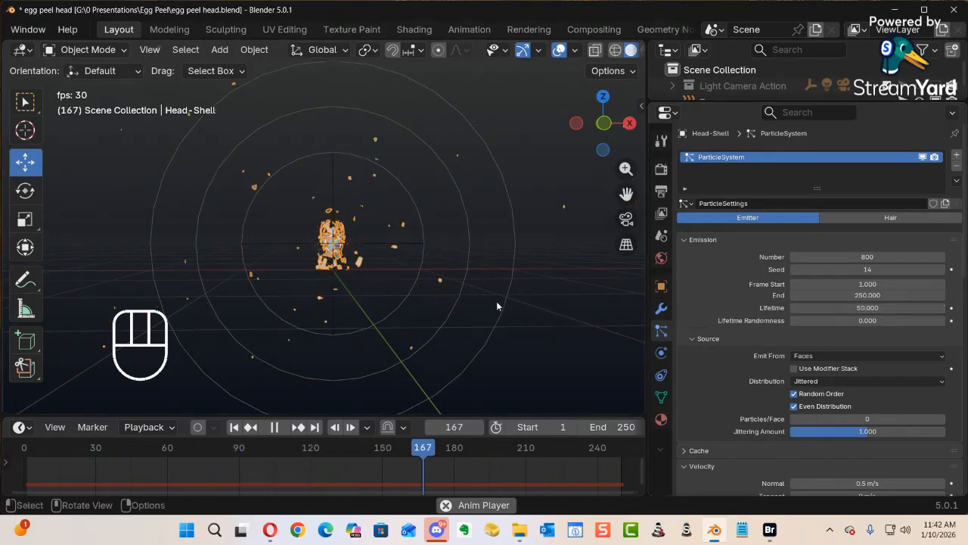
Pause playback, scrub the timeline back to frame -1, and set the Lifetime of Head-Shell's particles to 25.
key("space")
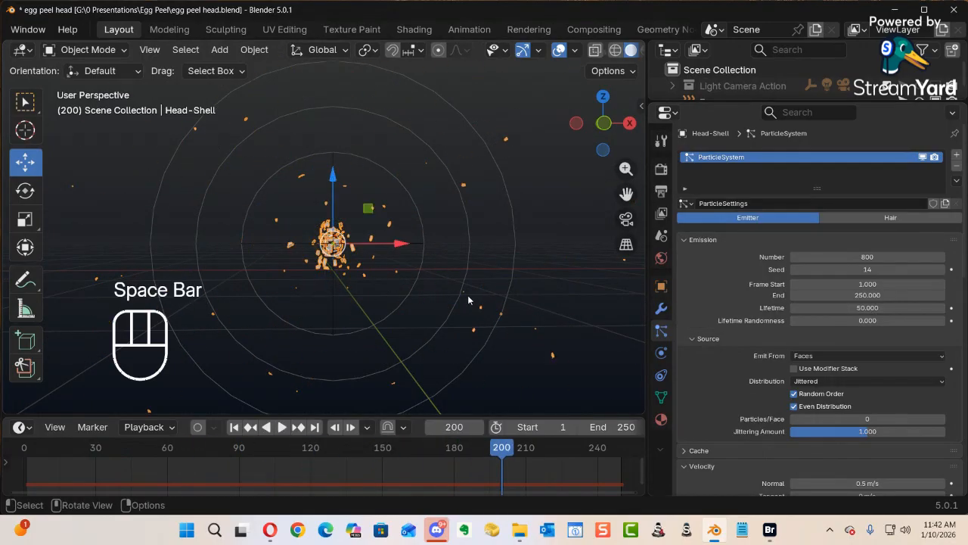
middle_click_drag(454, 284, 426, 277, "ctrl+alt")
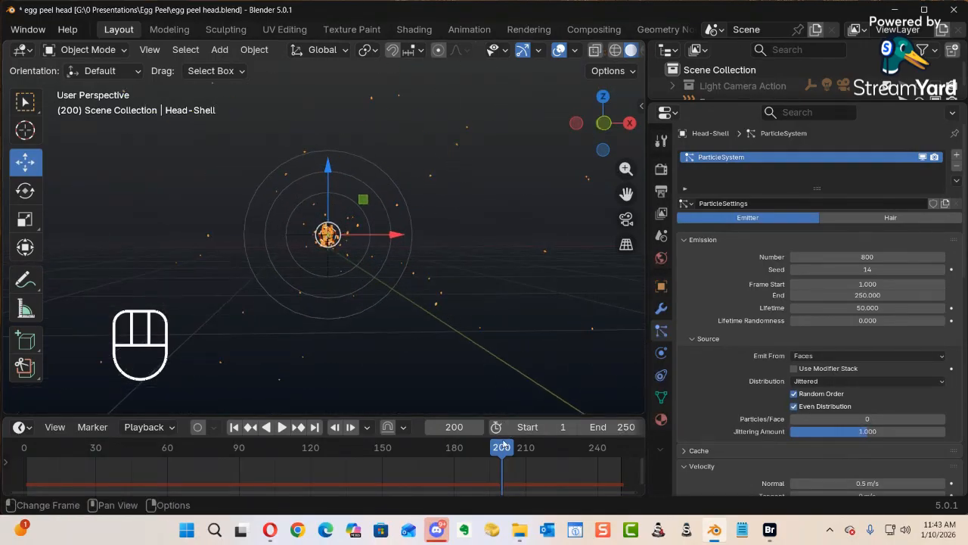
left_click_drag(505, 445, 432, 449)
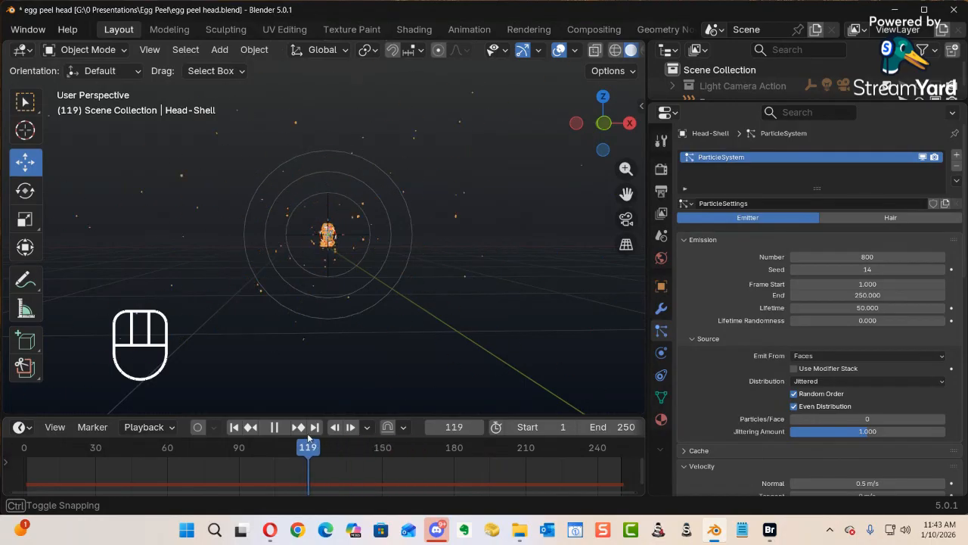
left_click_drag(274, 435, 296, 440)
left_click_drag(393, 446, 243, 434)
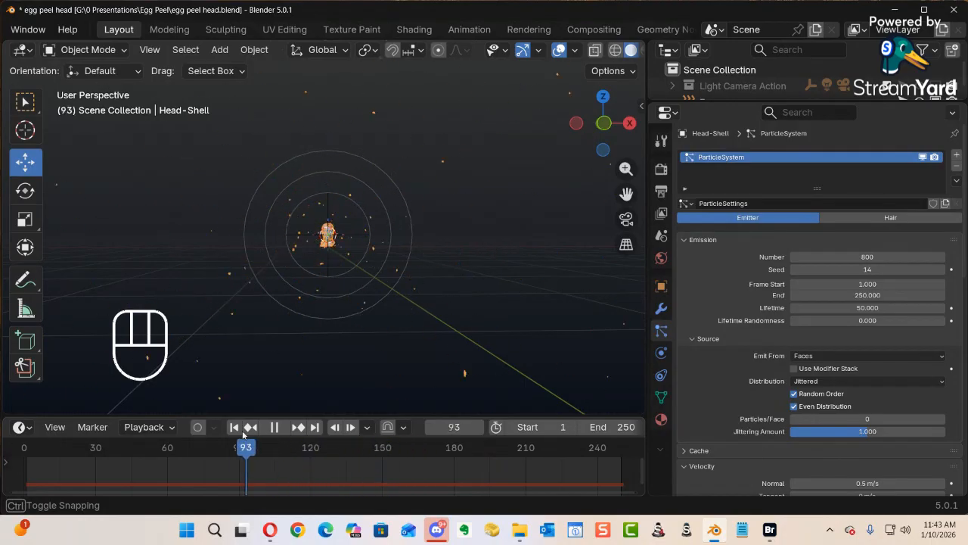
left_click_drag(104, 427, 20, 445)
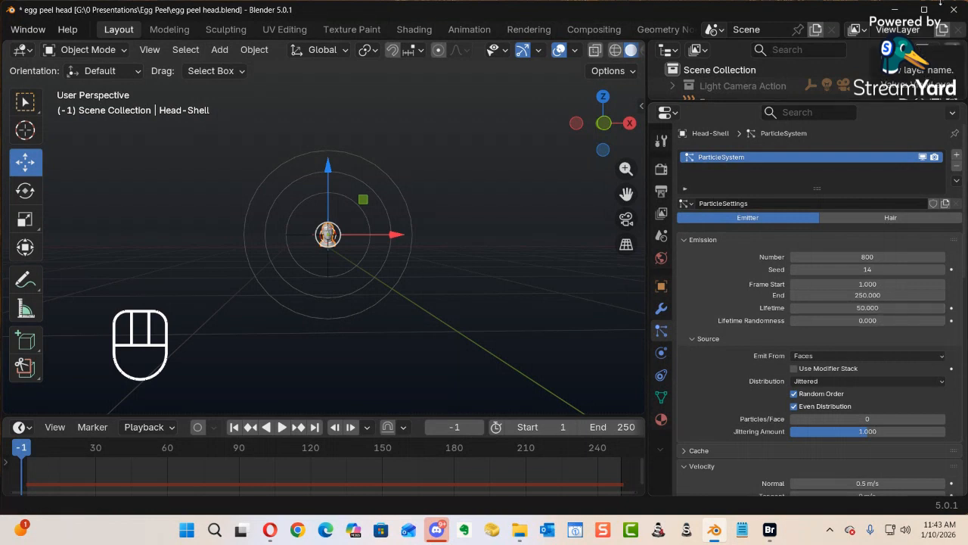
left_click(882, 308)
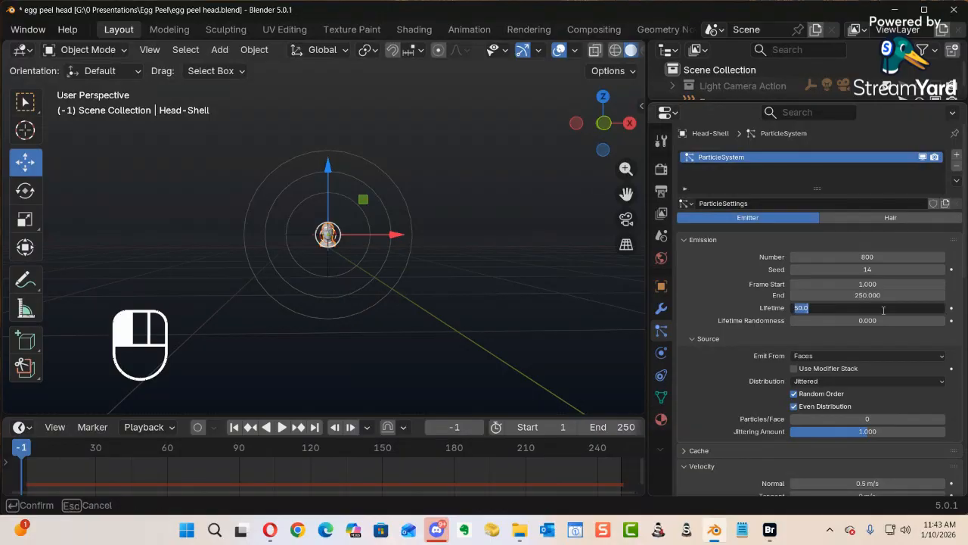
key("Return")
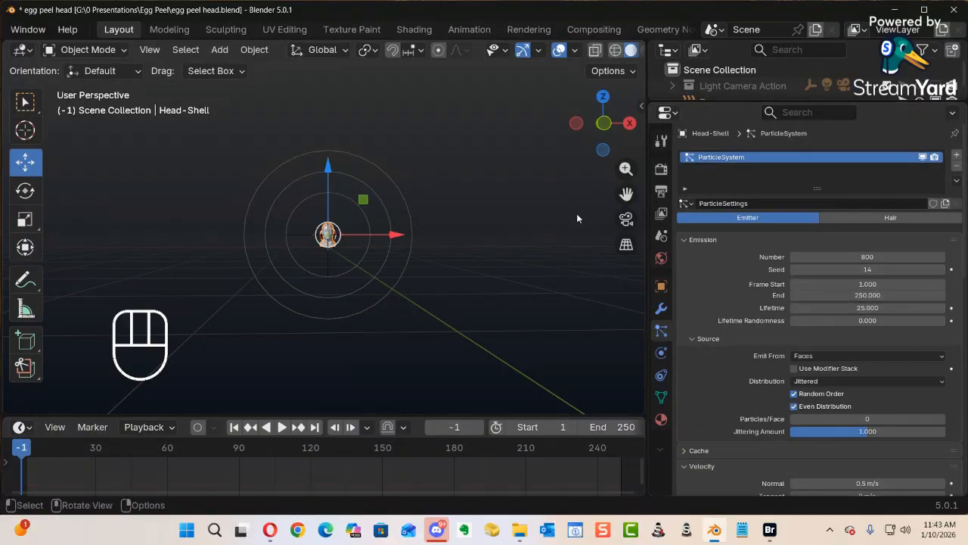
Play the animation and set the Head-Shell particle system's lifetime to 10.
key("space")
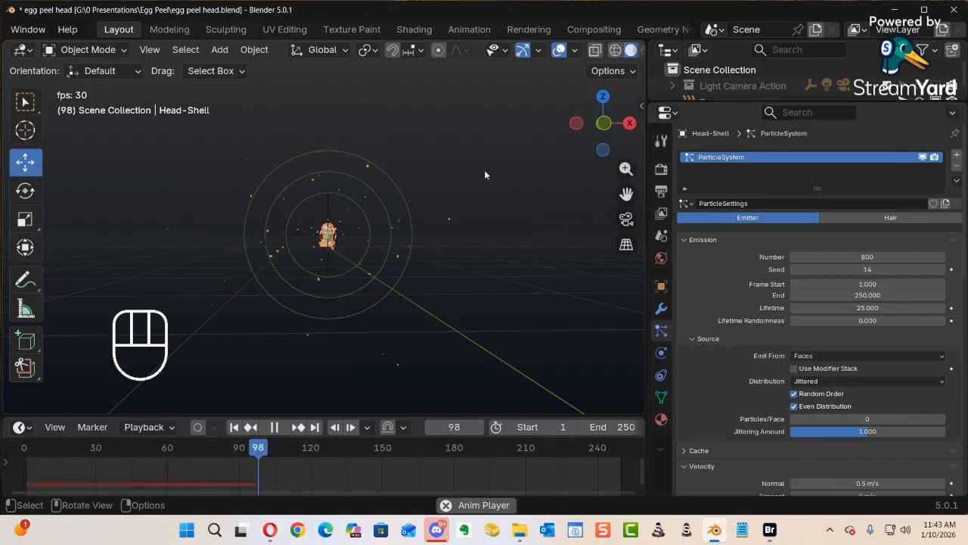
middle_click_drag(459, 207, 465, 261, "ctrl+alt")
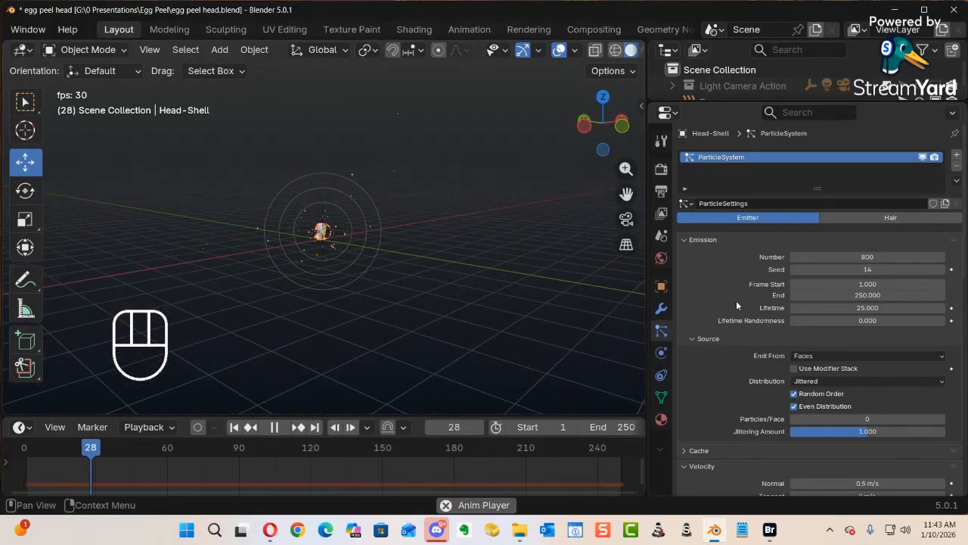
left_click(869, 308)
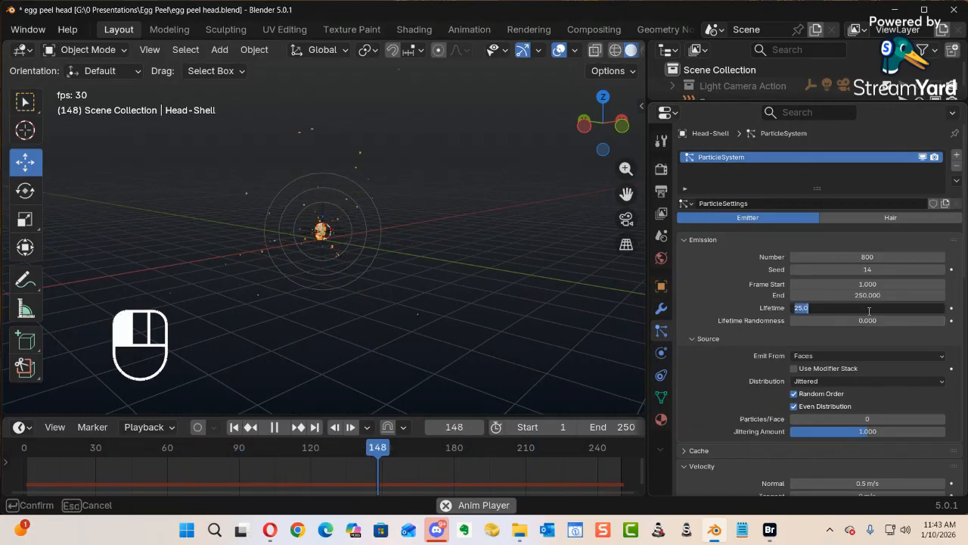
type("10")
key("Return")
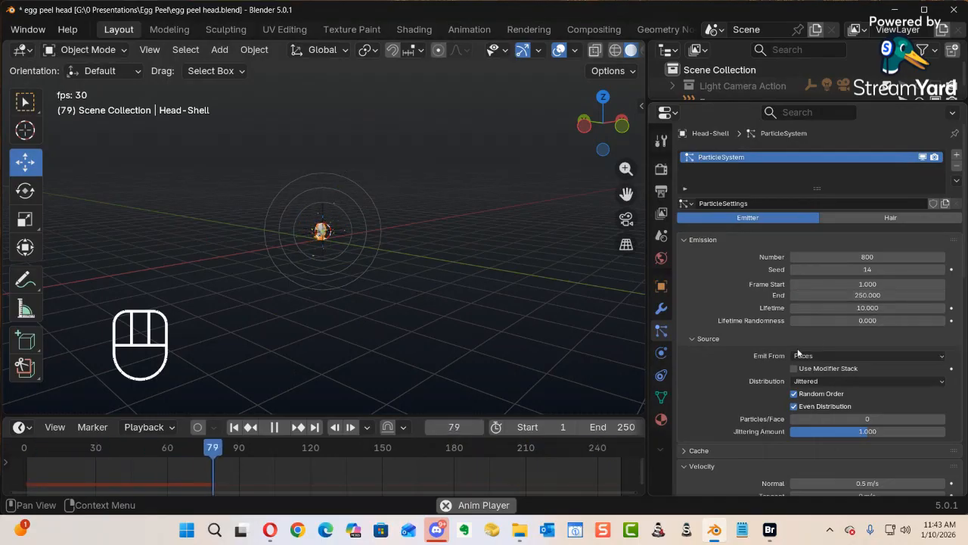
Raise the particles' lifetime randomness to about 0.578 while the animation plays.
middle_click_drag(409, 289, 356, 247, "ctrl+alt")
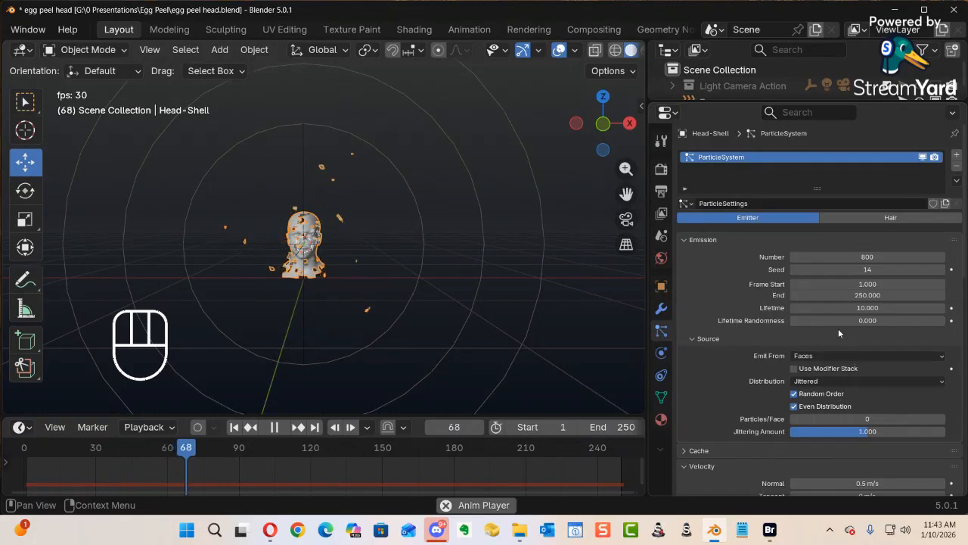
left_click_drag(862, 321, 893, 321)
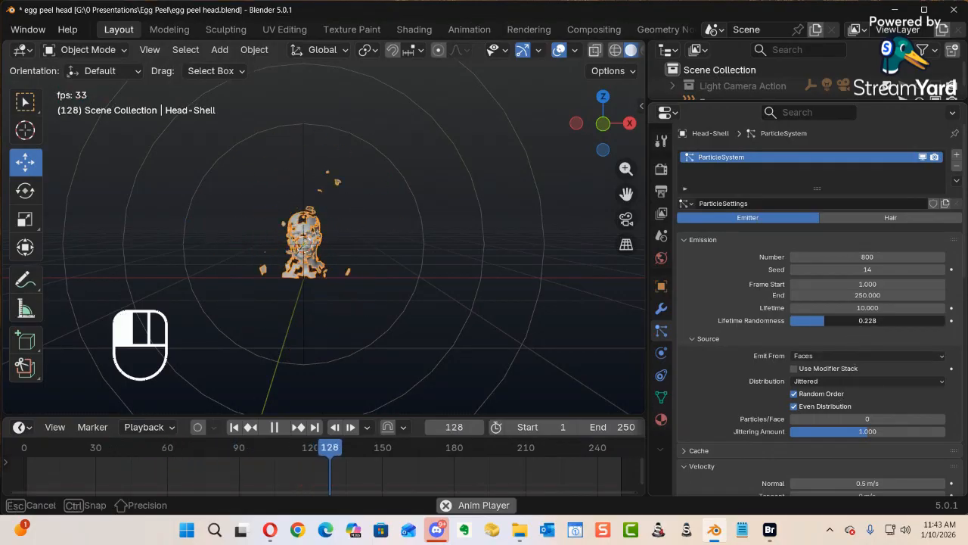
left_click_drag(817, 320, 820, 319)
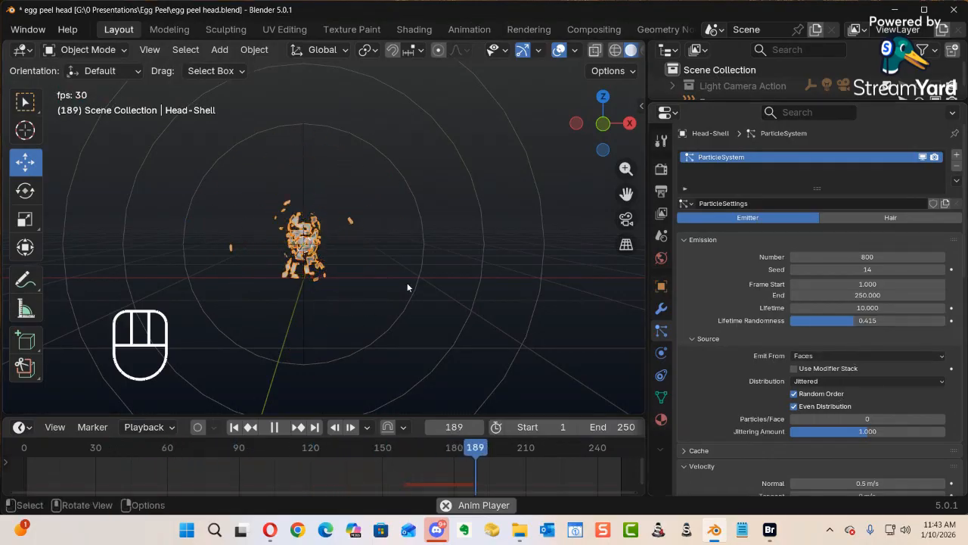
middle_click_drag(361, 252, 403, 257, "alt")
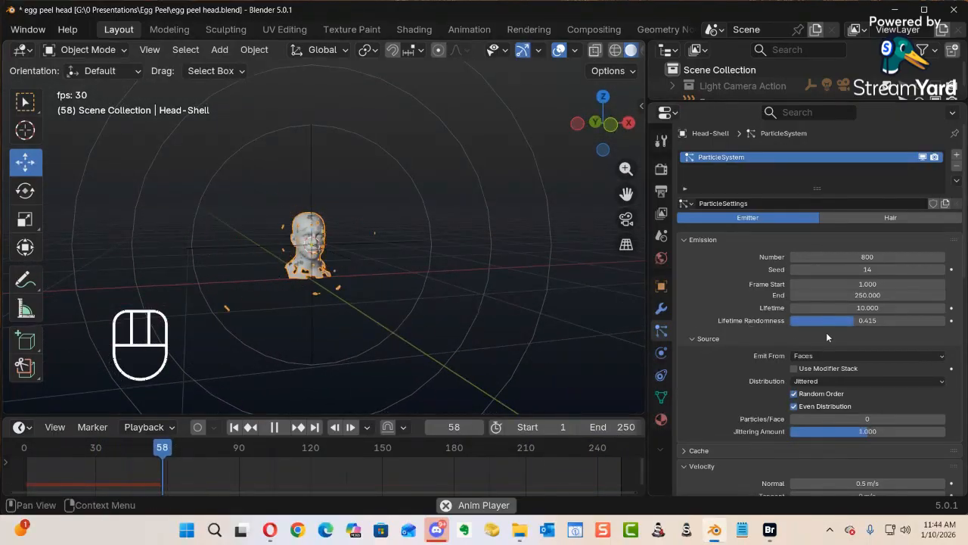
left_click_drag(847, 323, 875, 325)
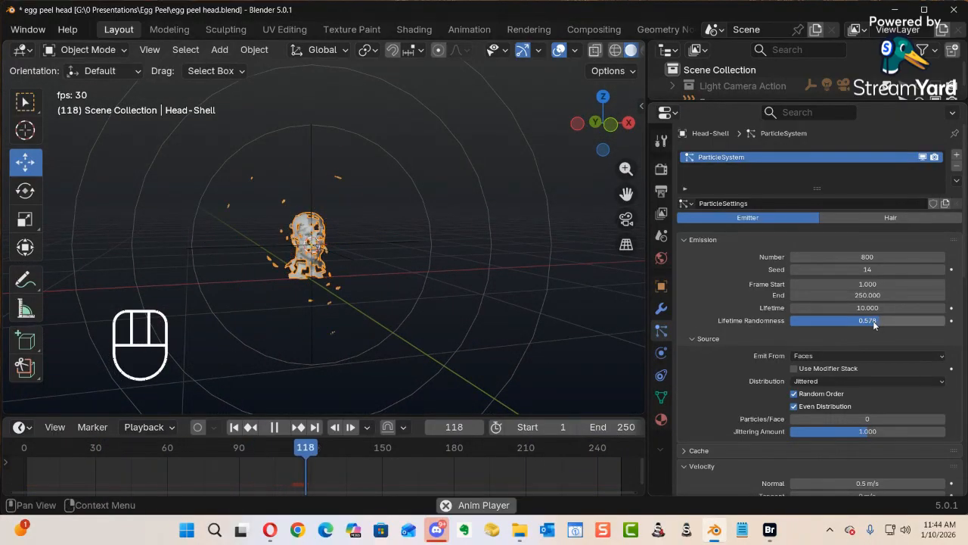
Set the particle lifetime to 20.
middle_click_drag(466, 269, 433, 266, "alt")
left_click(870, 307)
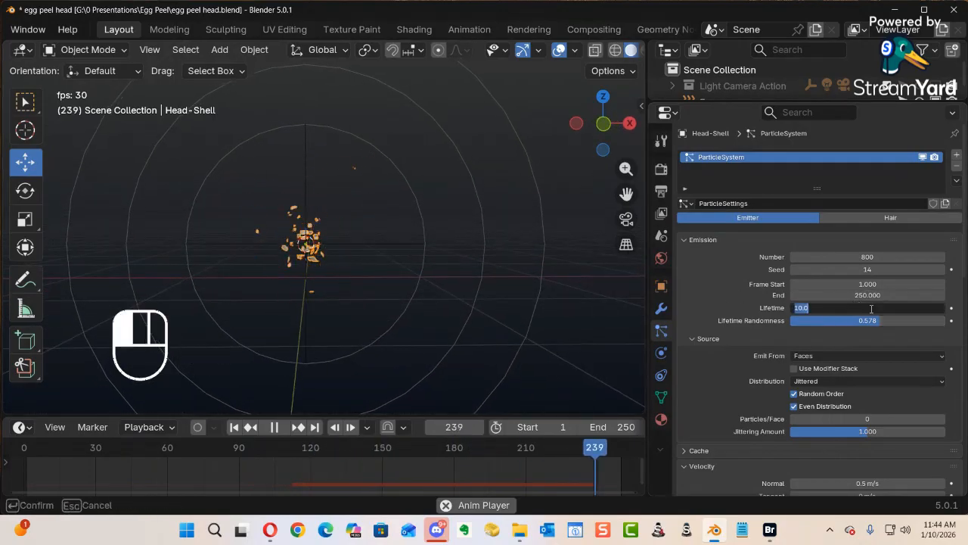
type("2")
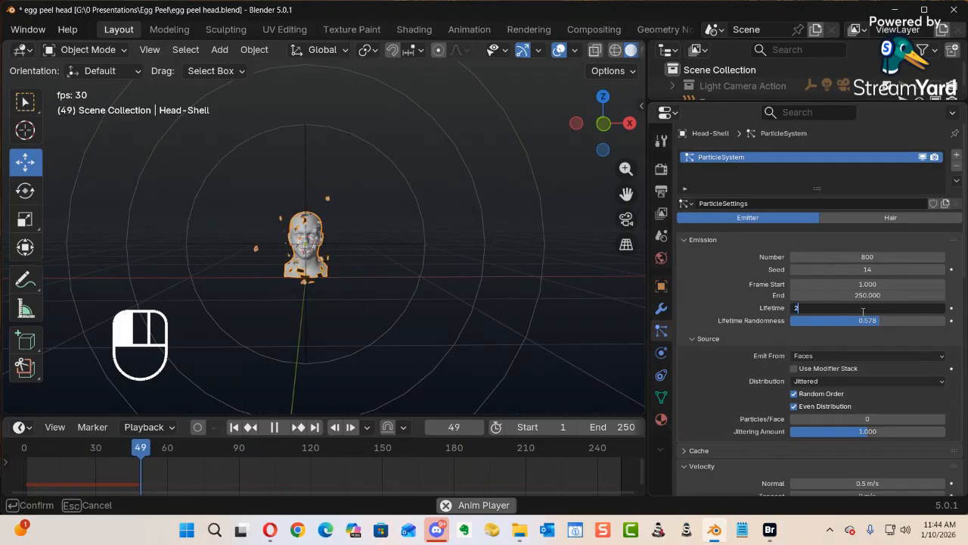
type("0")
key("Return")
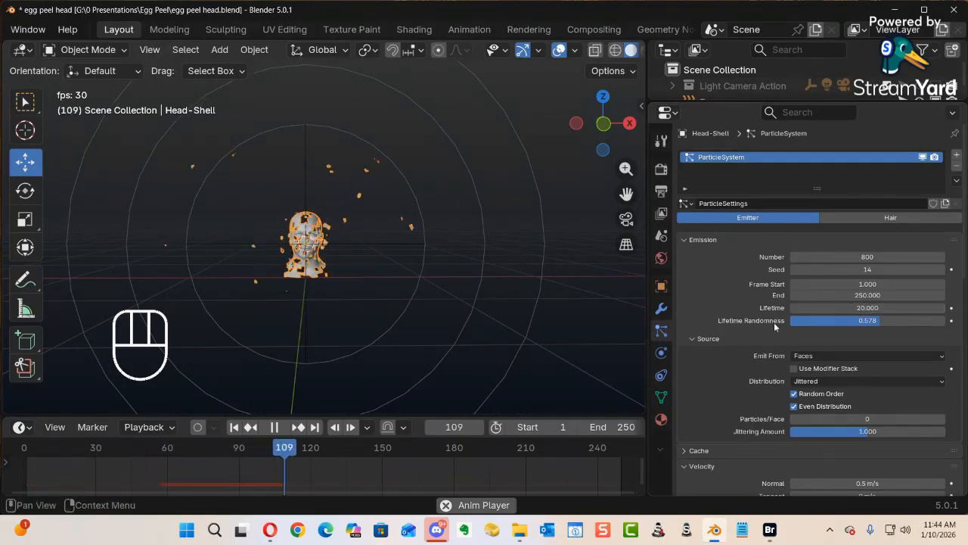
Switch the viewport shading to Material Preview for the exploding head.
middle_click_drag(494, 288, 459, 275, "alt")
middle_click_drag(356, 262, 368, 239, "ctrl+alt")
key("z")
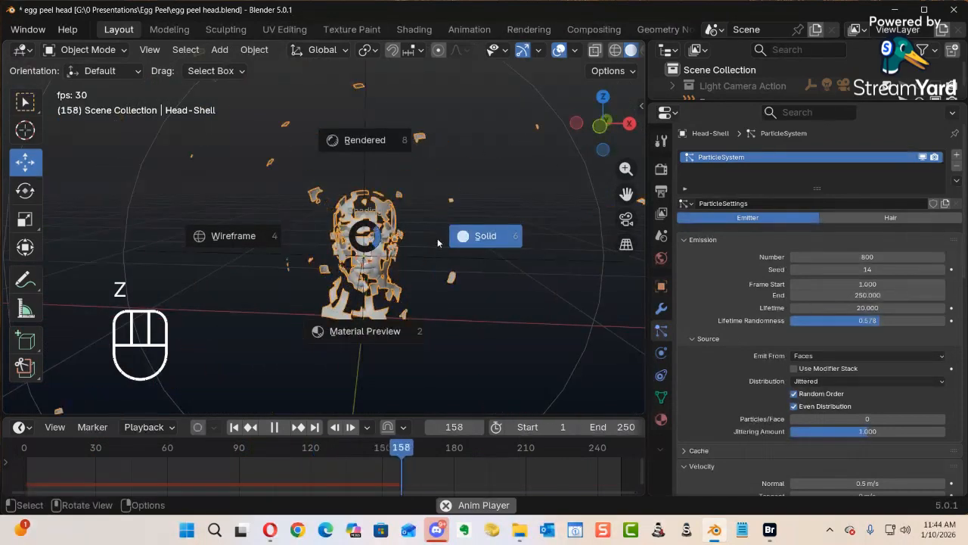
left_click(358, 338)
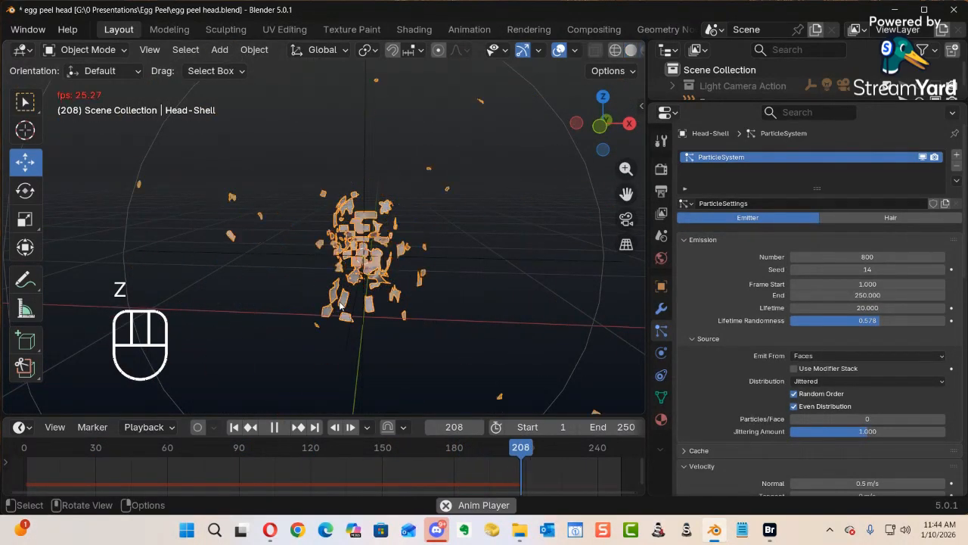
Pause the animation at frame 162 and examine the thickness of the shell fragments up close.
left_click_drag(366, 277, 398, 281, "alt")
middle_click_drag(399, 281, 420, 208, "alt+shift")
middle_click_drag(420, 208, 335, 242, "alt")
key("space")
middle_click_drag(433, 221, 397, 213, "ctrl+alt")
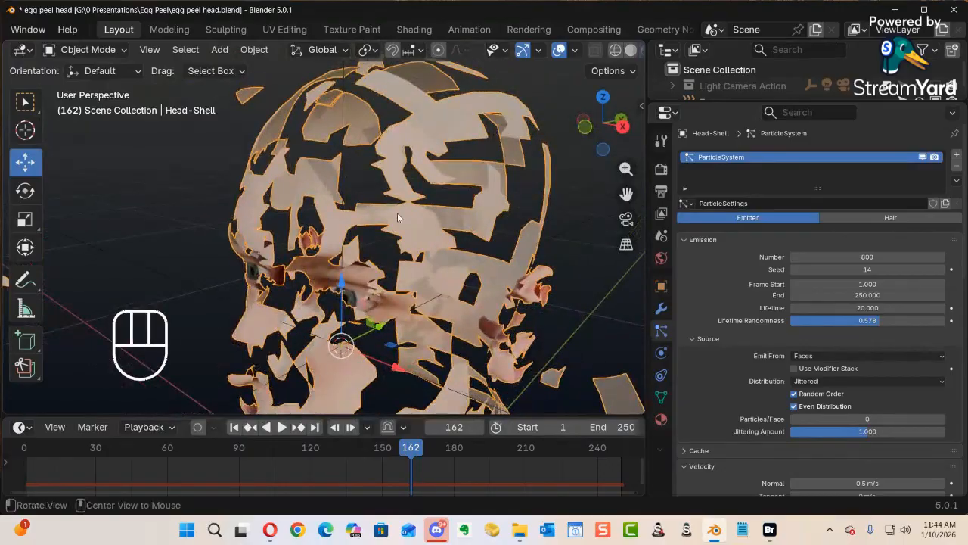
Add a Solidify modifier to Head-Shell after the Explode modifier.
left_click(660, 309)
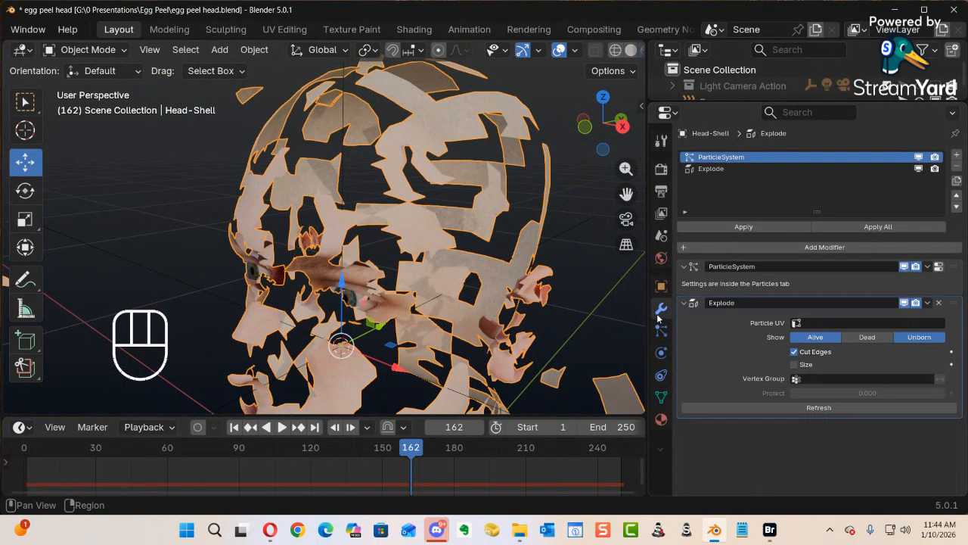
left_click(816, 247)
mouse_move(770, 257)
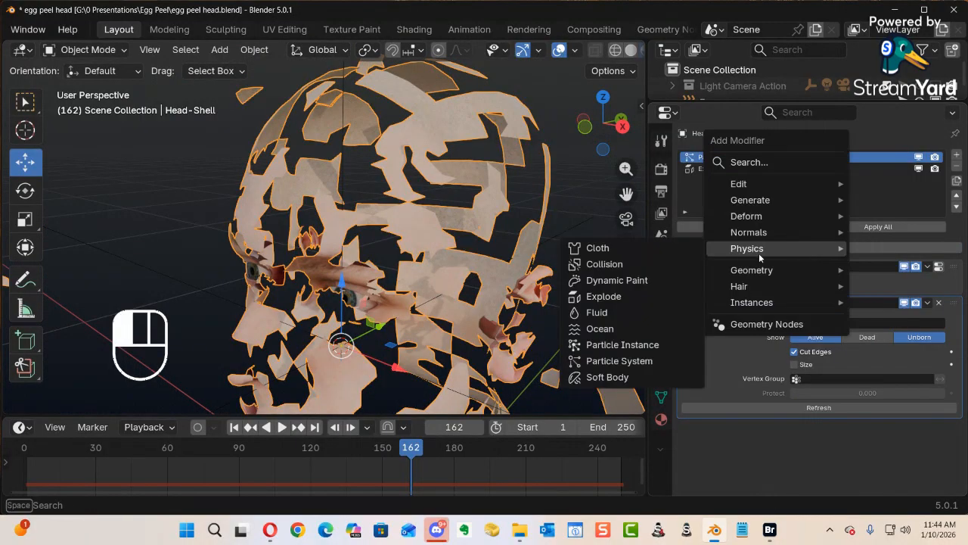
mouse_move(774, 201)
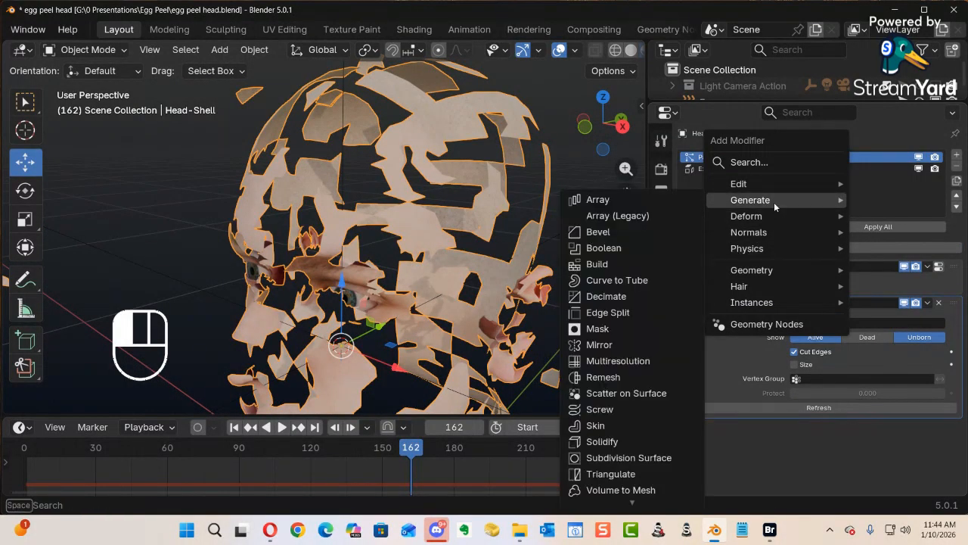
left_click(612, 441)
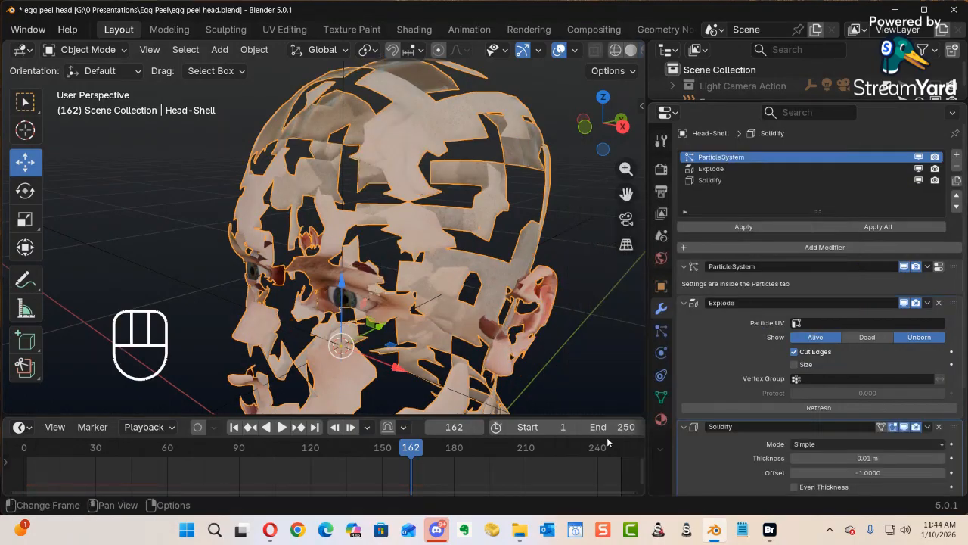
Increase the Solidify thickness to about 0.101 m.
left_click_drag(484, 265, 546, 252, "alt")
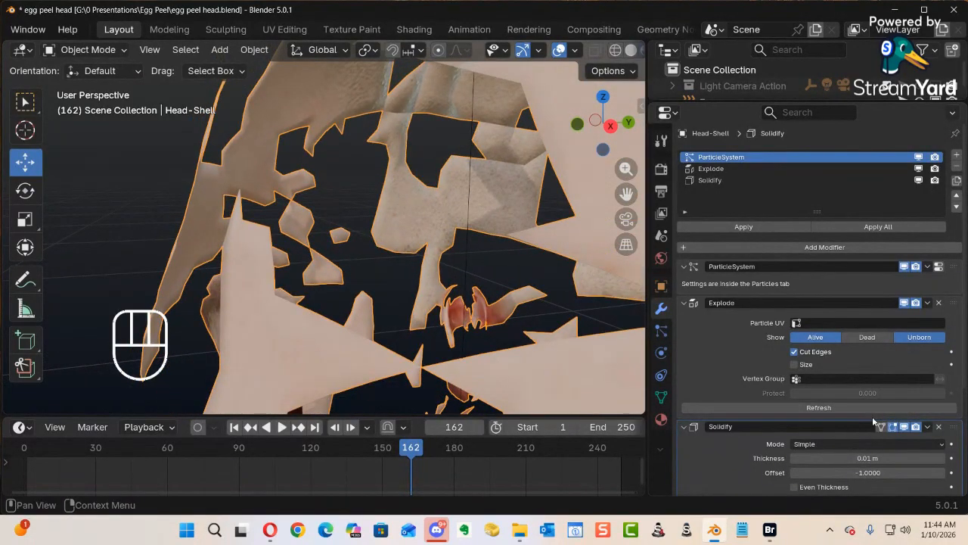
left_click_drag(860, 458, 879, 459, "shift")
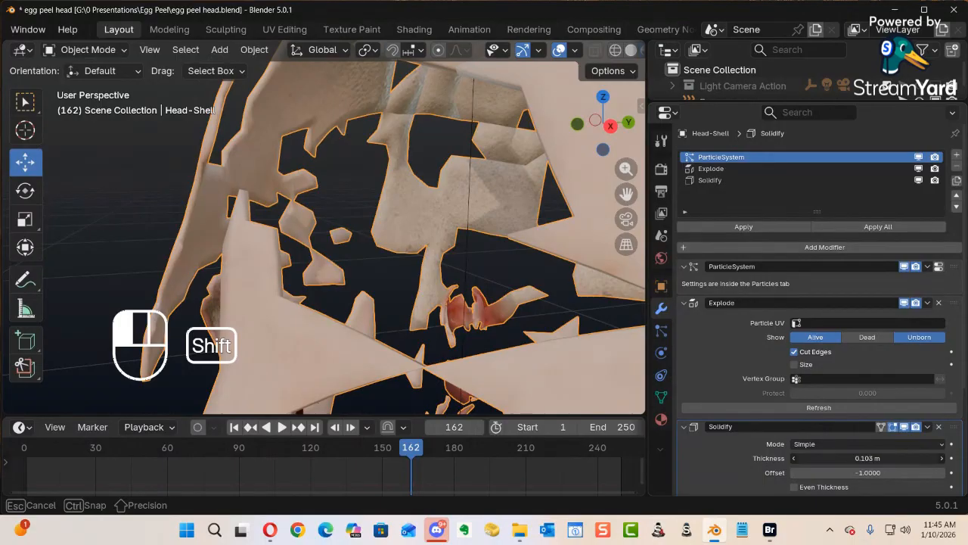
left_click_drag(870, 459, 861, 460, "shift")
Apply Shade Auto Smooth to the Head-Shell object.
mouse_move(524, 301)
middle_mouse_down()
mouse_move(448, 286)
mouse_move(505, 309)
mouse_move(520, 295)
mouse_move(511, 301)
middle_mouse_up()
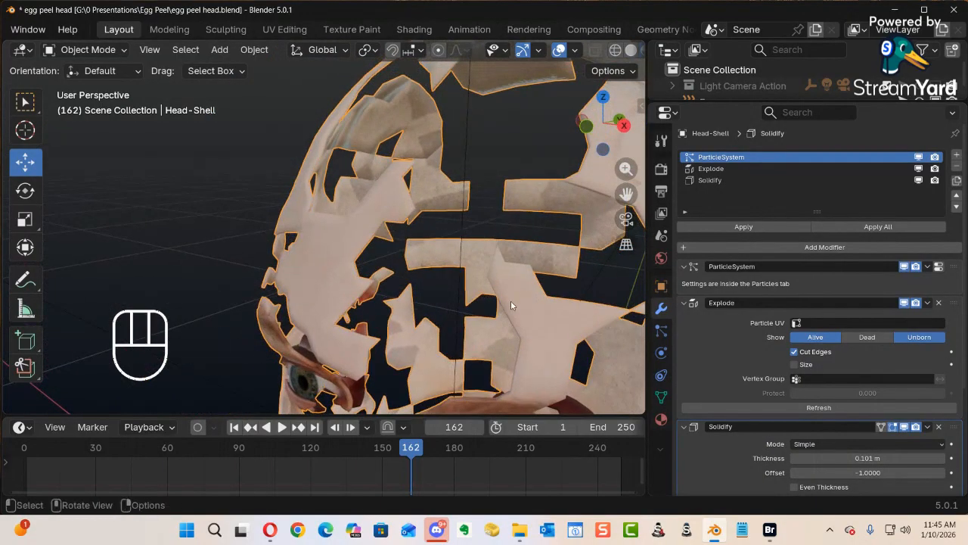
right_click(349, 226)
middle_click_drag(421, 237, 354, 203)
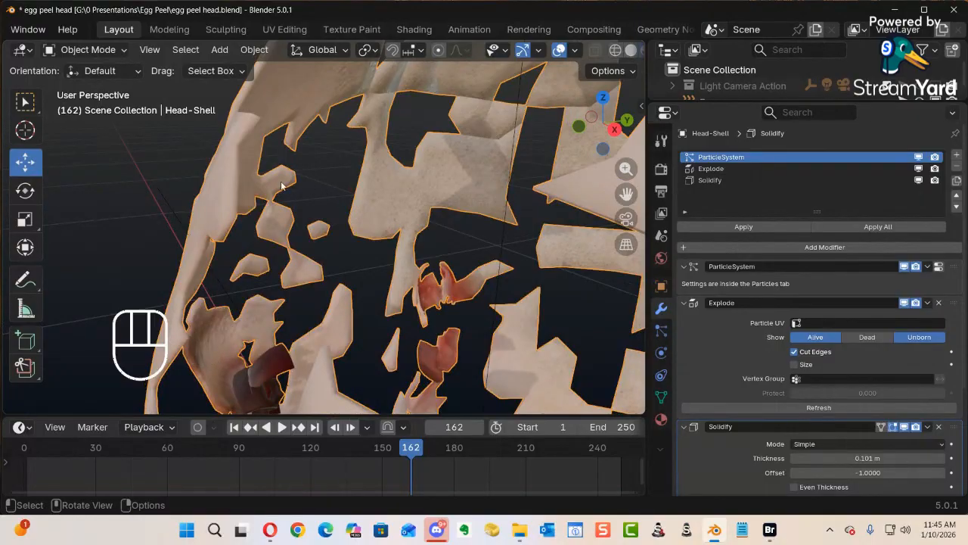
right_click(234, 188)
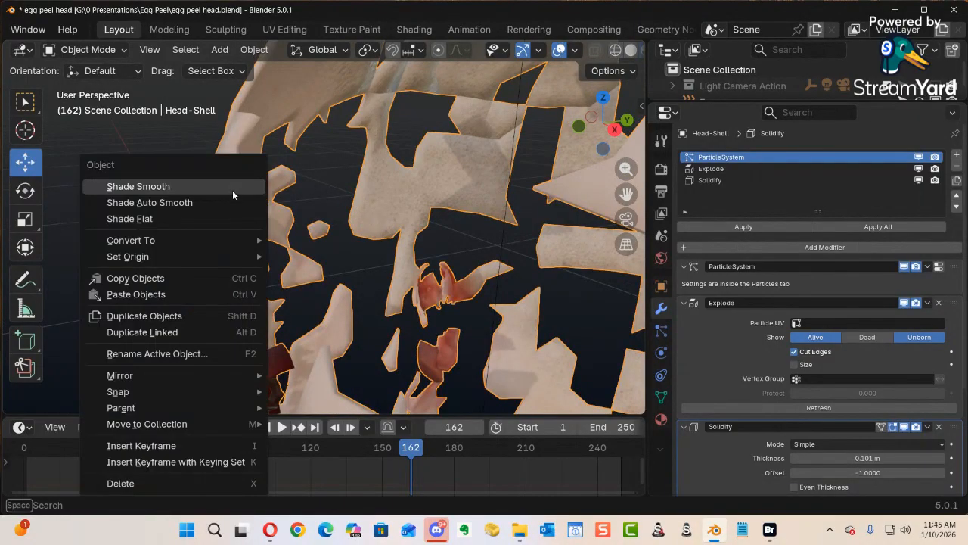
left_click(173, 203)
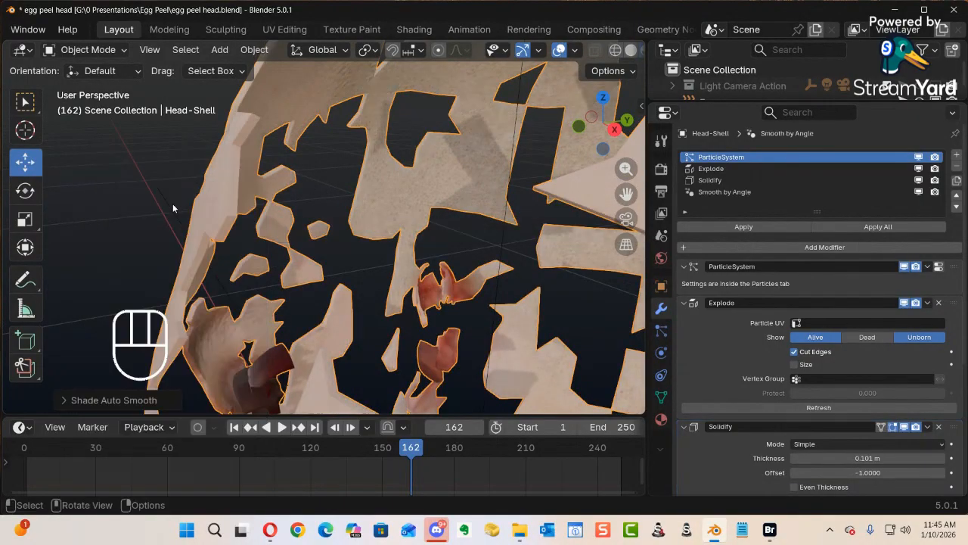
Examine the thickened shell fragments up close and replay the peeling animation from the front.
middle_click_drag(252, 163, 339, 135)
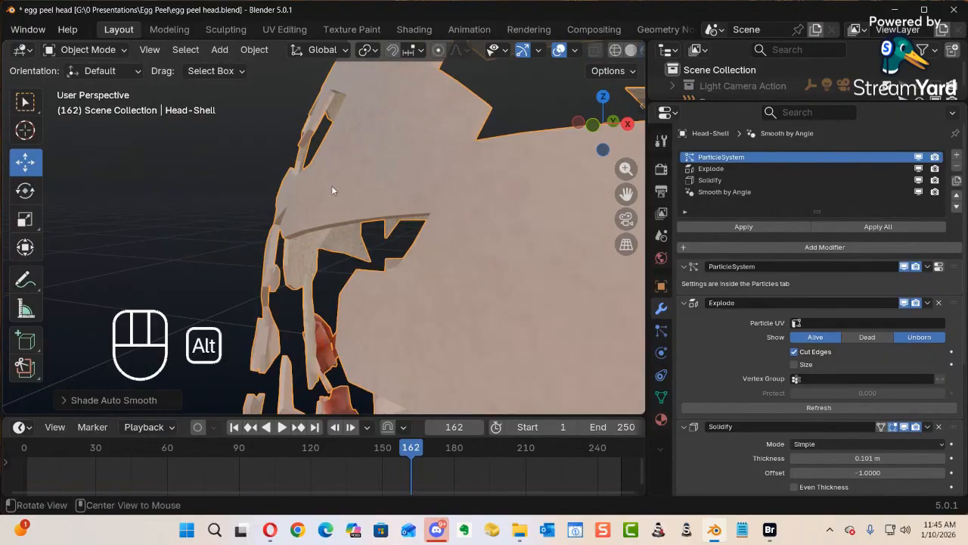
middle_click_drag(445, 199, 345, 288, "shift")
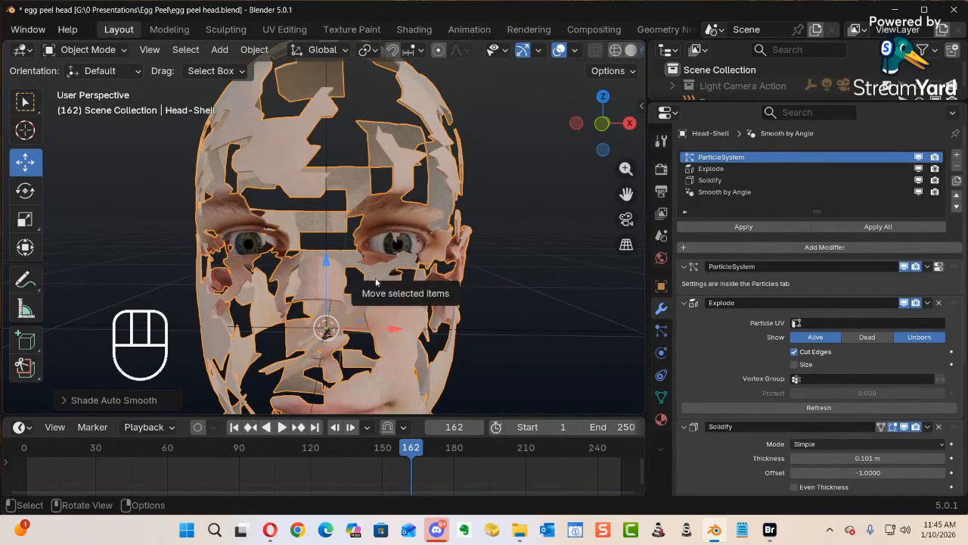
key("space")
middle_click_drag(378, 280, 350, 260, "shift")
left_click_drag(351, 259, 432, 319, "alt+shift")
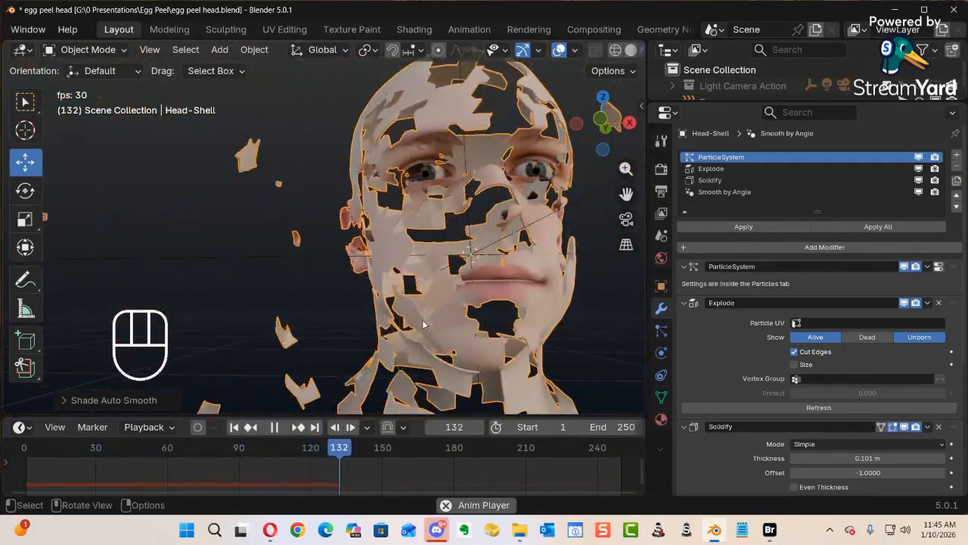
Stop playback at frame 149 and save the project under the new name egg peel head twitch.blend.
key("space")
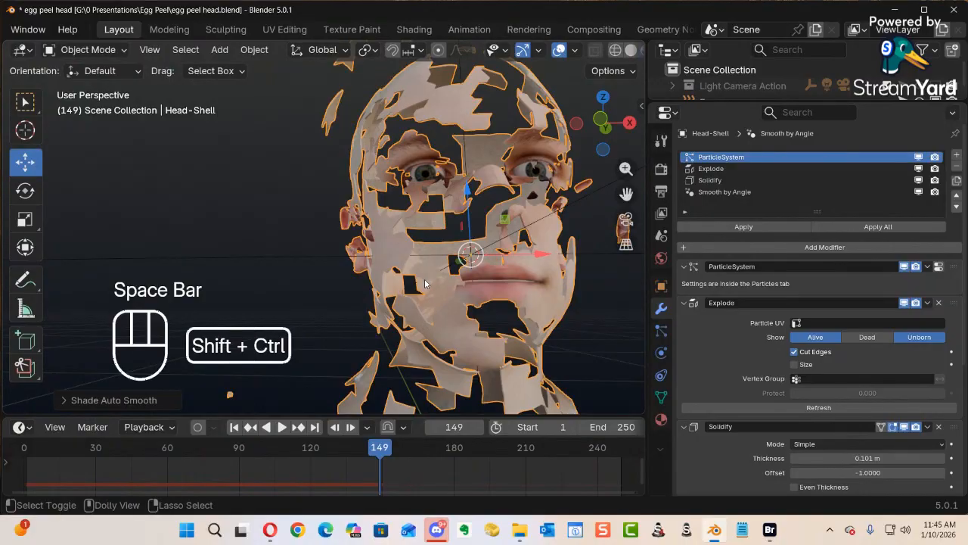
key("ctrl+shift+s")
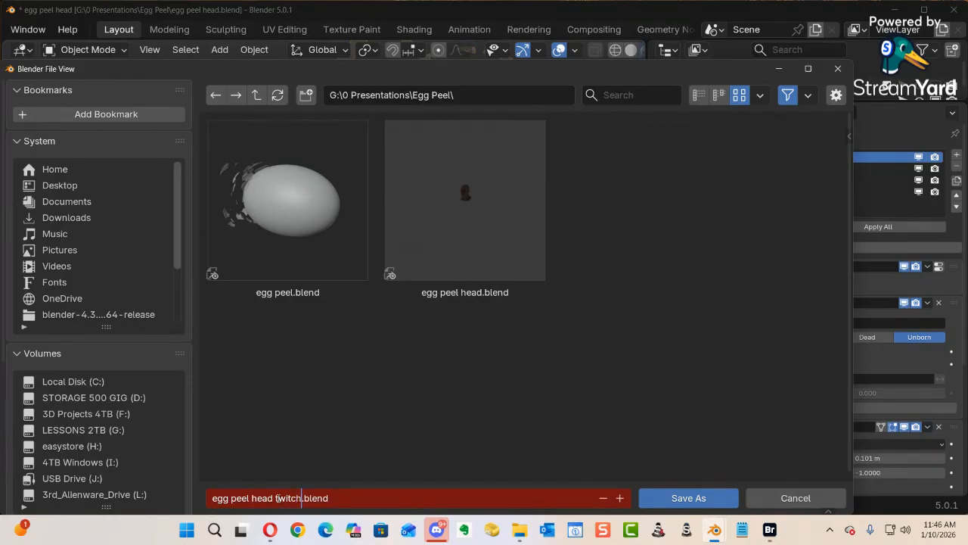
left_click(684, 498)
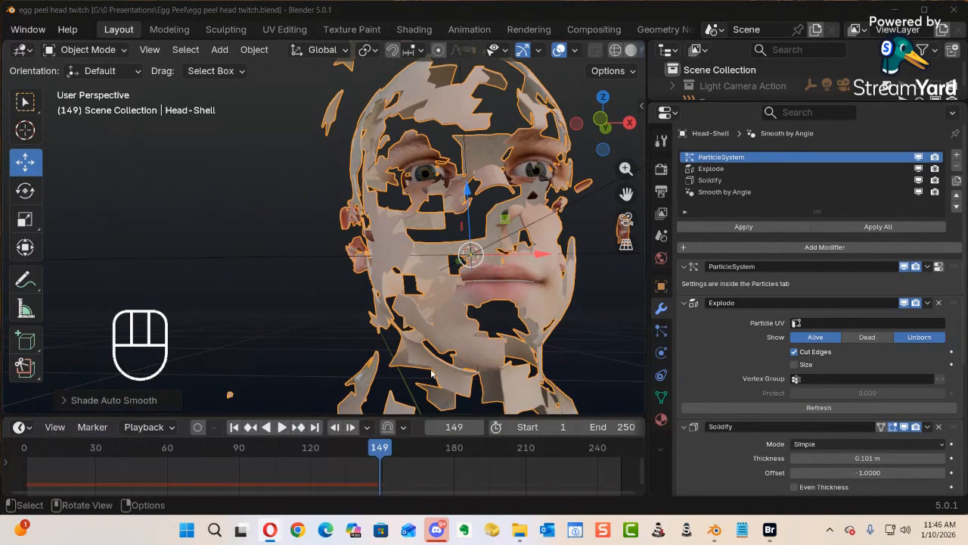
Rewind the timeline to frame -3, before the shell starts to break apart.
left_click_drag(482, 270, 477, 272, "alt")
left_click_drag(379, 447, 16, 447)
left_click_drag(361, 286, 365, 327, "ctrl+alt")
Add a mesh plane to the scene and scale it up about 38 times.
key("shift+a")
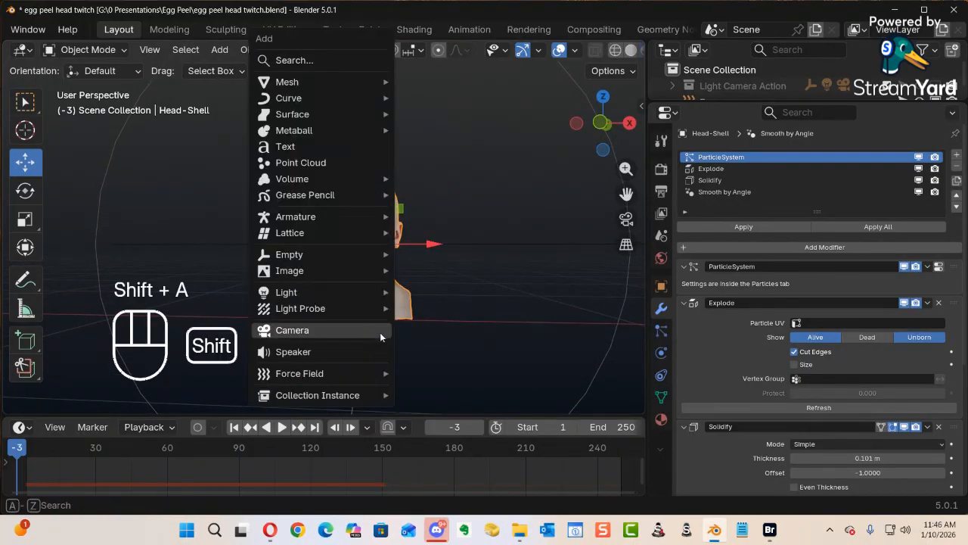
mouse_move(330, 80)
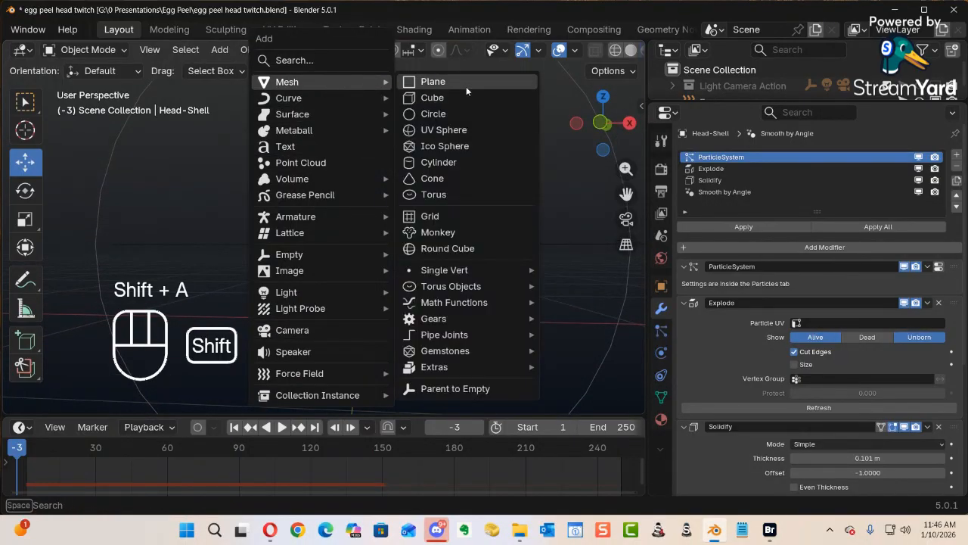
left_click(465, 86)
left_click_drag(425, 259, 420, 288, "alt")
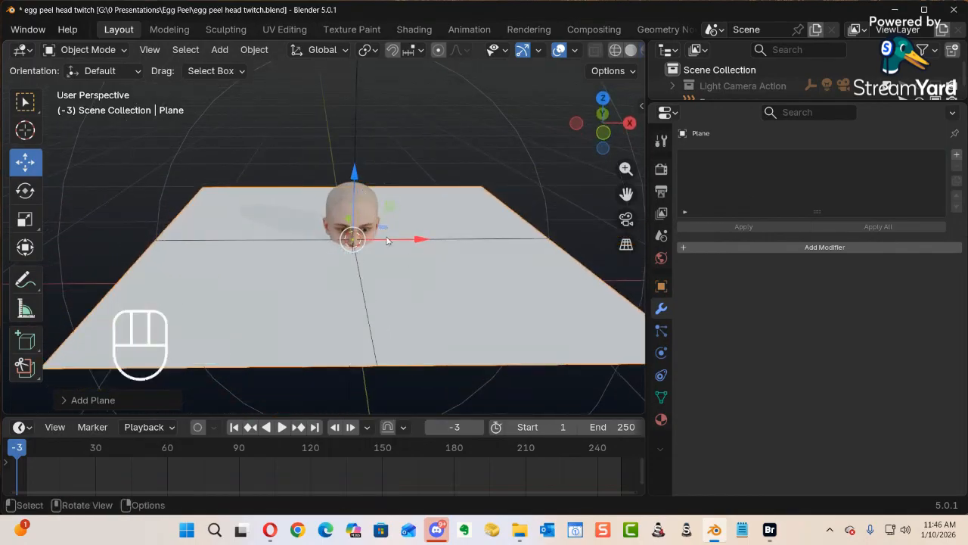
key("s")
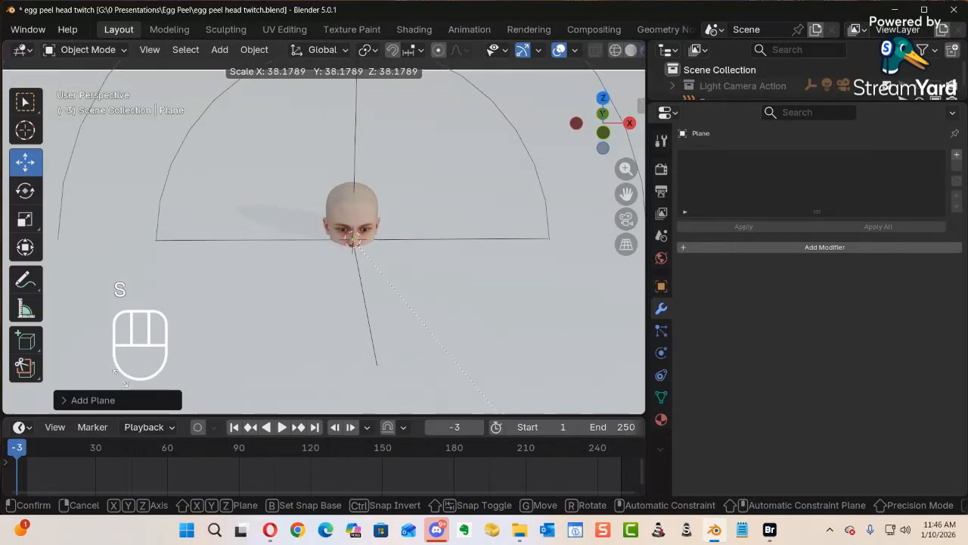
left_click(132, 333)
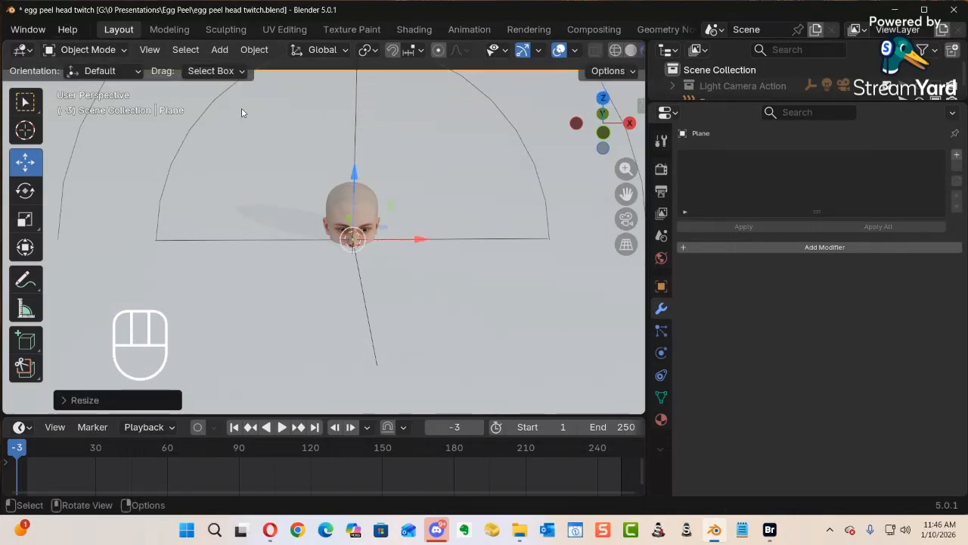
Lower the plane in the front view to the base of the bust and apply its object transform.
middle_click_drag(413, 236, 359, 239, "ctrl+alt")
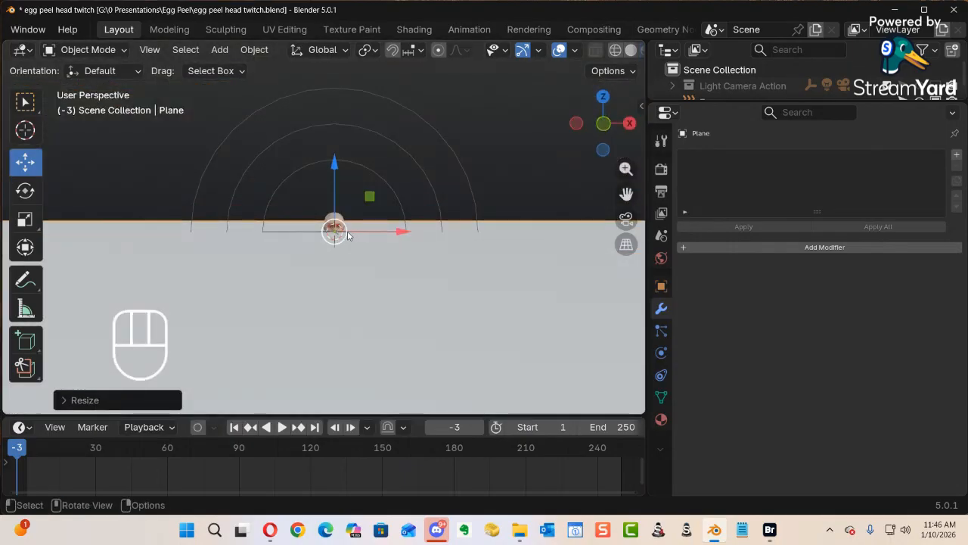
key("KP_1")
left_click_drag(337, 163, 336, 184)
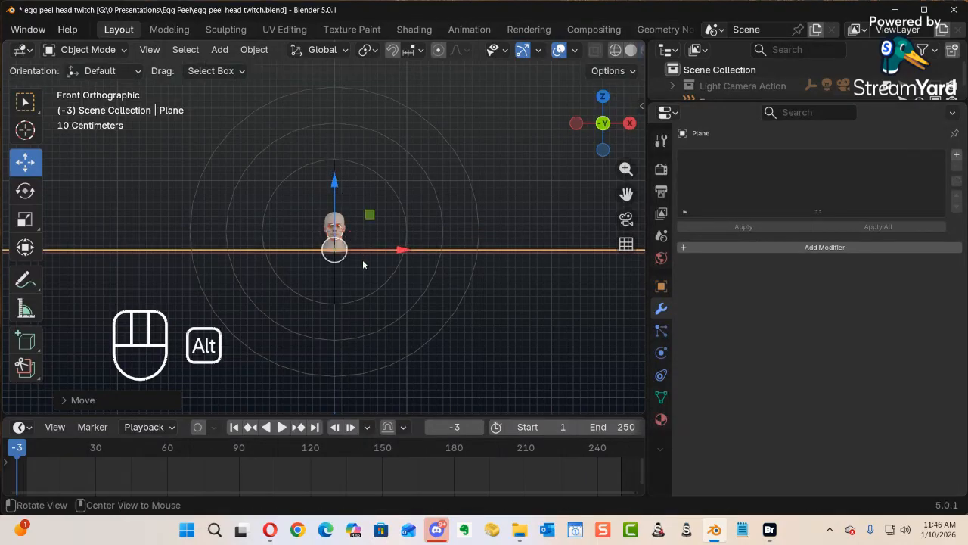
mouse_move(365, 254)
middle_mouse_down()
mouse_move(380, 298)
mouse_move(377, 227)
mouse_move(12, 227)
mouse_move(136, 264)
mouse_move(361, 252)
middle_mouse_up()
middle_click_drag(394, 254, 296, 328, "alt")
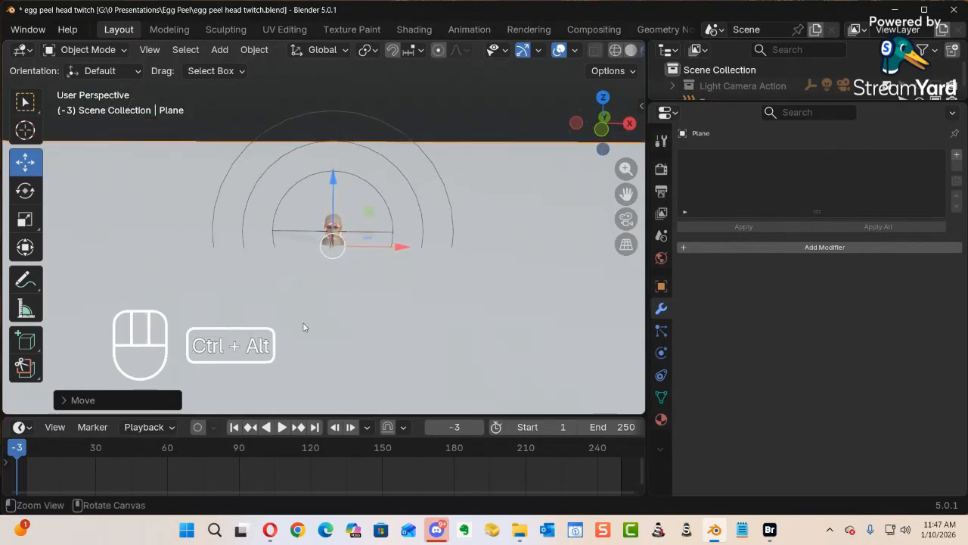
key("ctrl+a")
key("ctrl+a")
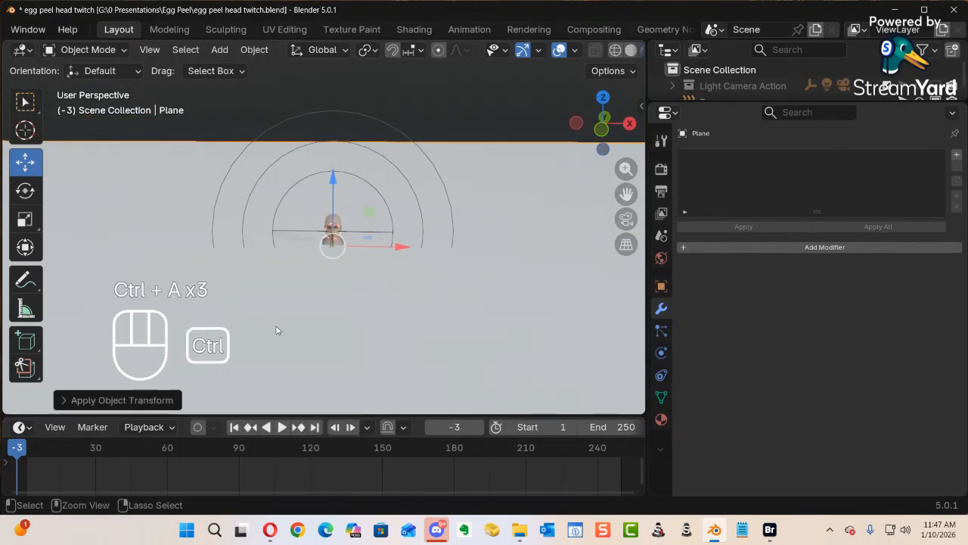
Subdivide the plane's mesh in Edit Mode with 100 cuts.
key("Tab")
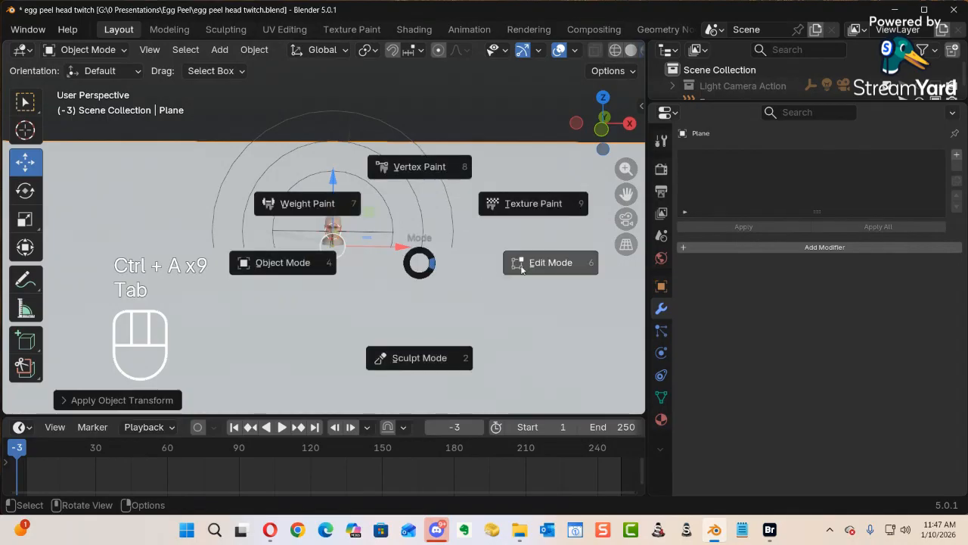
right_click(475, 275)
left_click(402, 230)
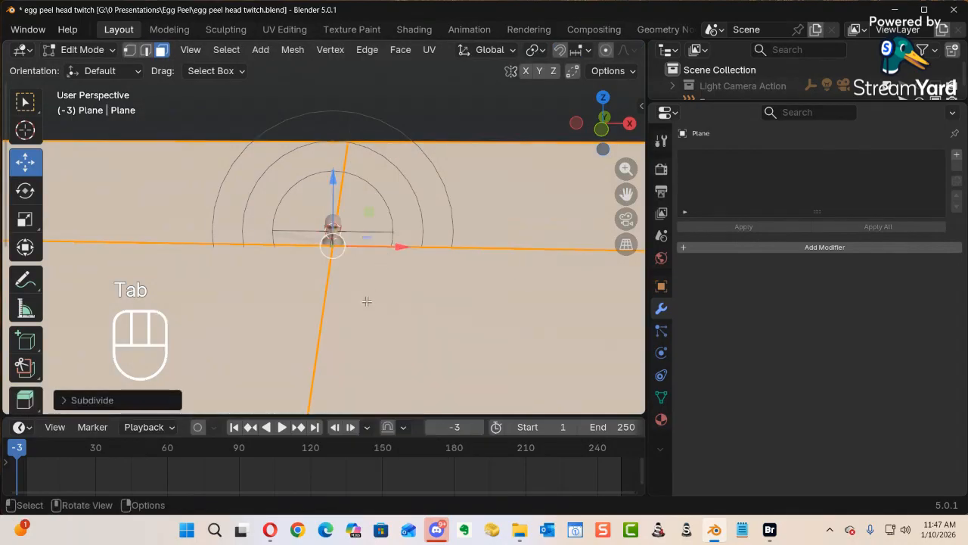
left_click(66, 407)
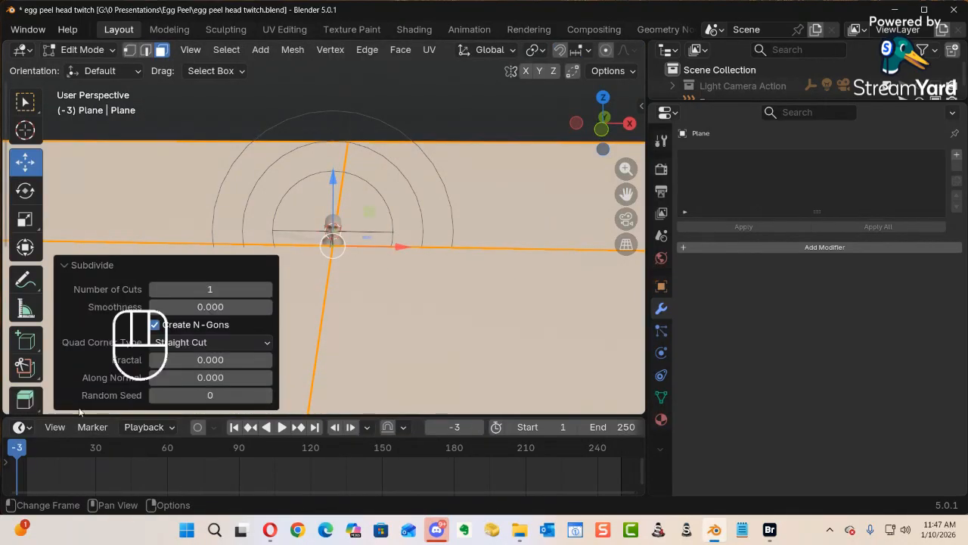
left_click(215, 293)
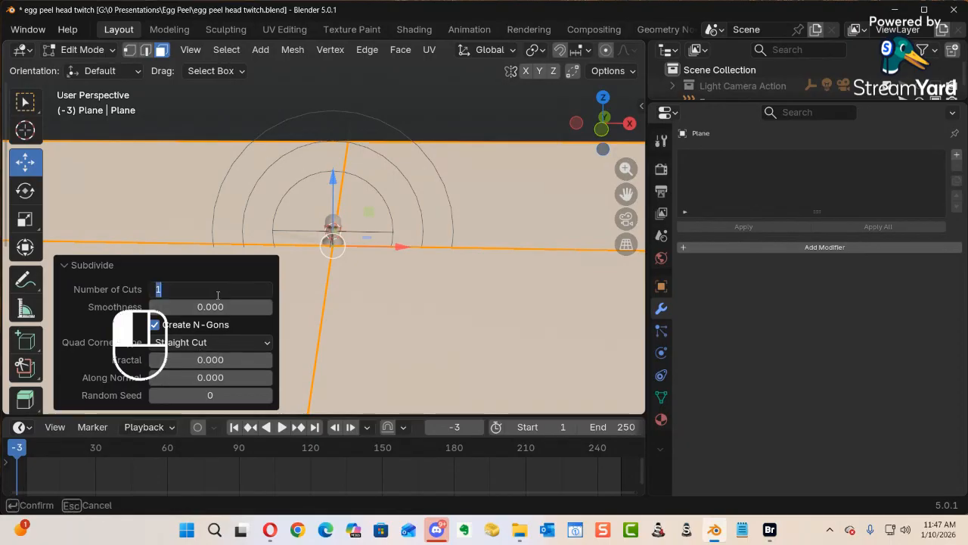
type("0")
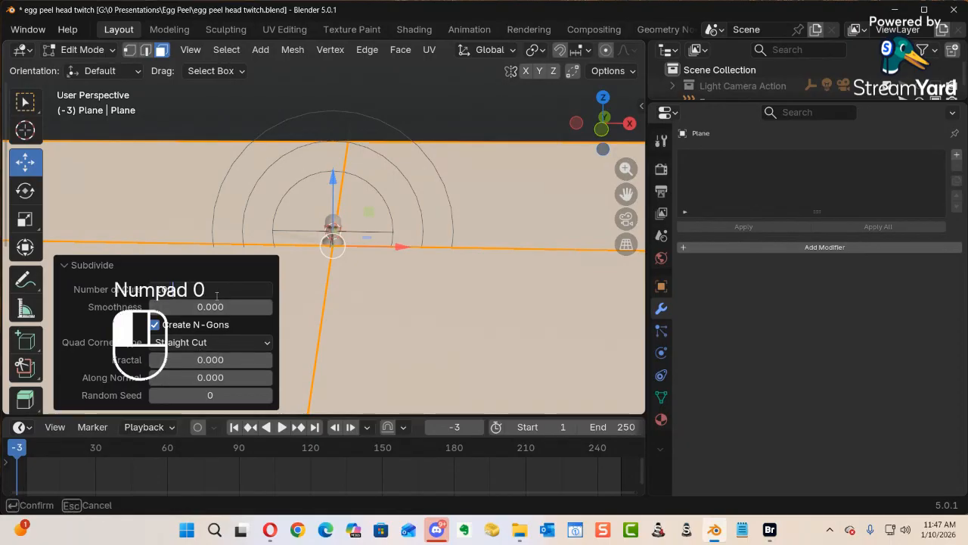
left_click(216, 295)
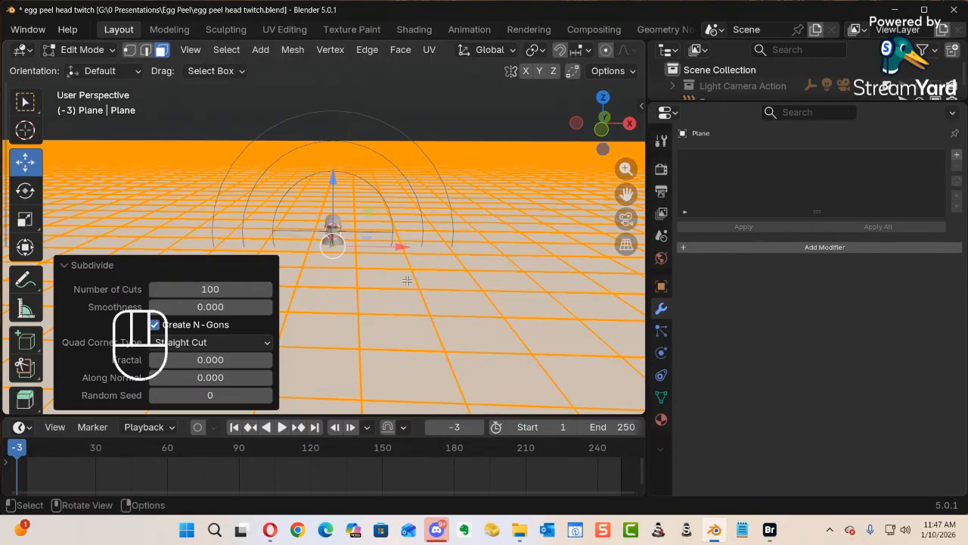
Try to raise the plane subdivision's number of cuts to 300.
key("ctrl+alt")
middle_click_drag(430, 238, 385, 243, "alt")
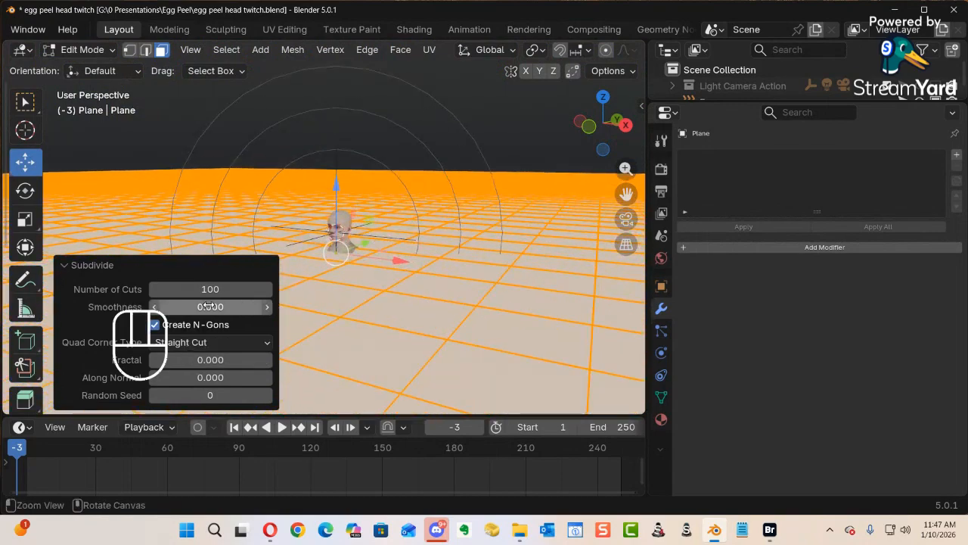
left_click(257, 293)
type("30")
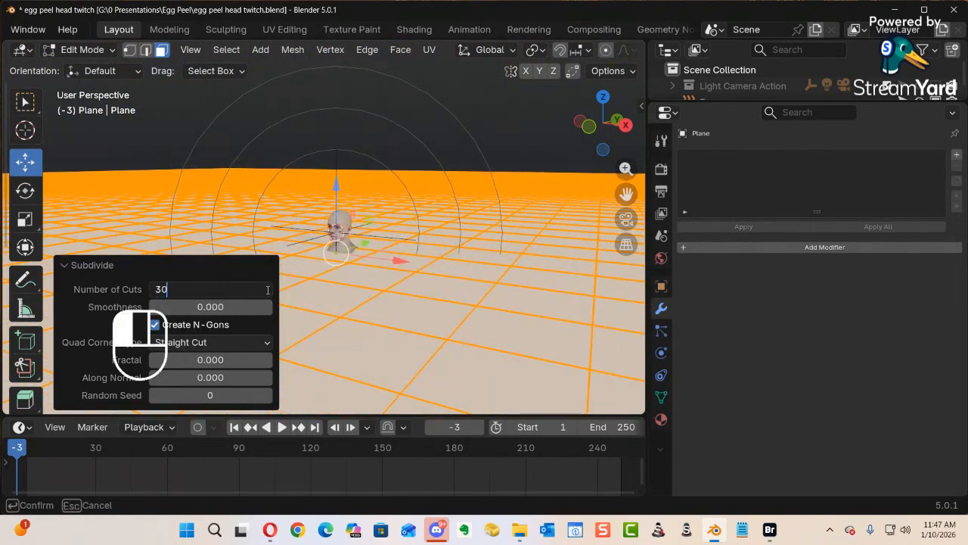
type("0")
key("Return")
left_click(203, 288)
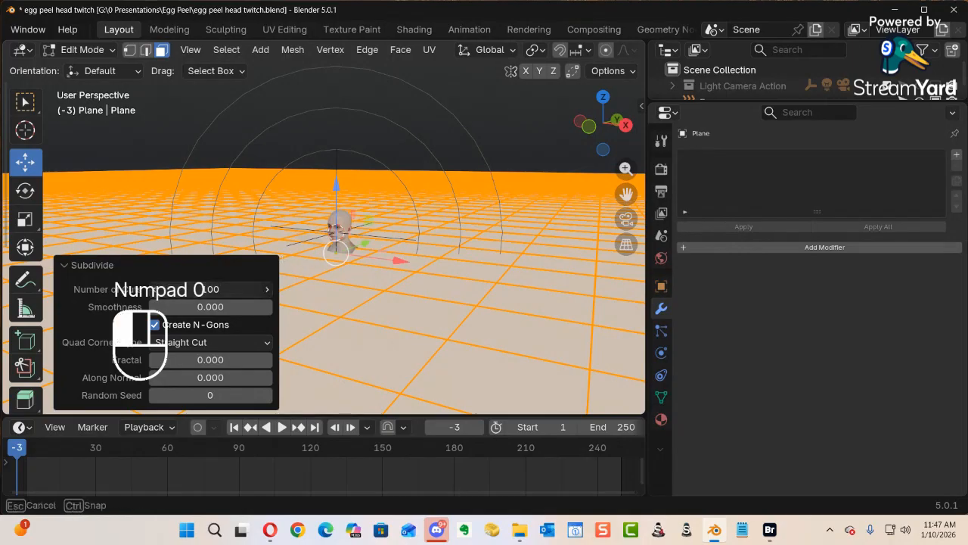
type("30")
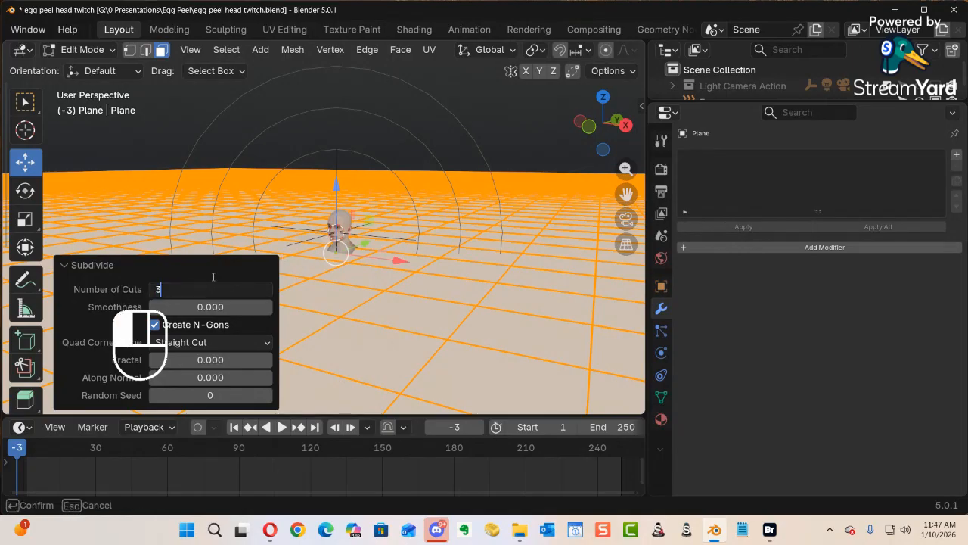
left_click(212, 281)
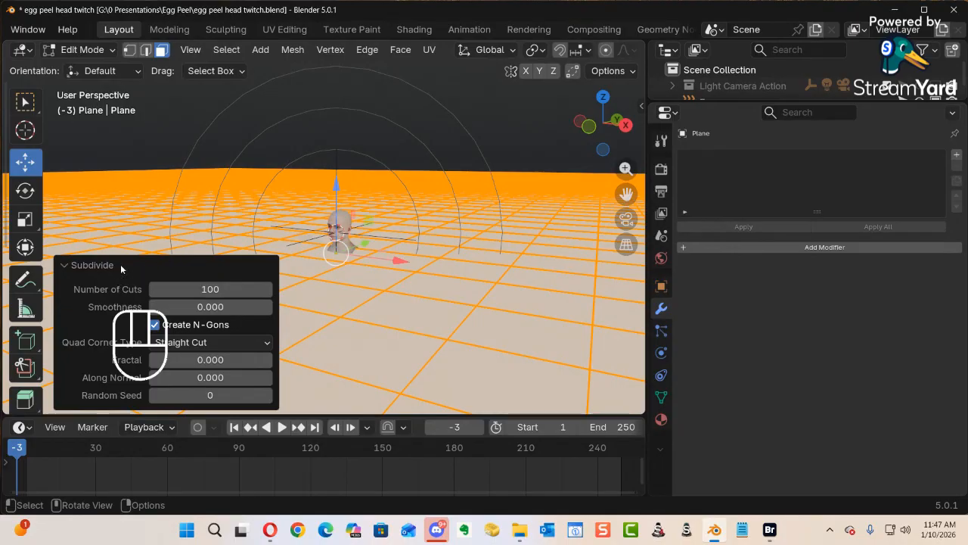
left_click(177, 290)
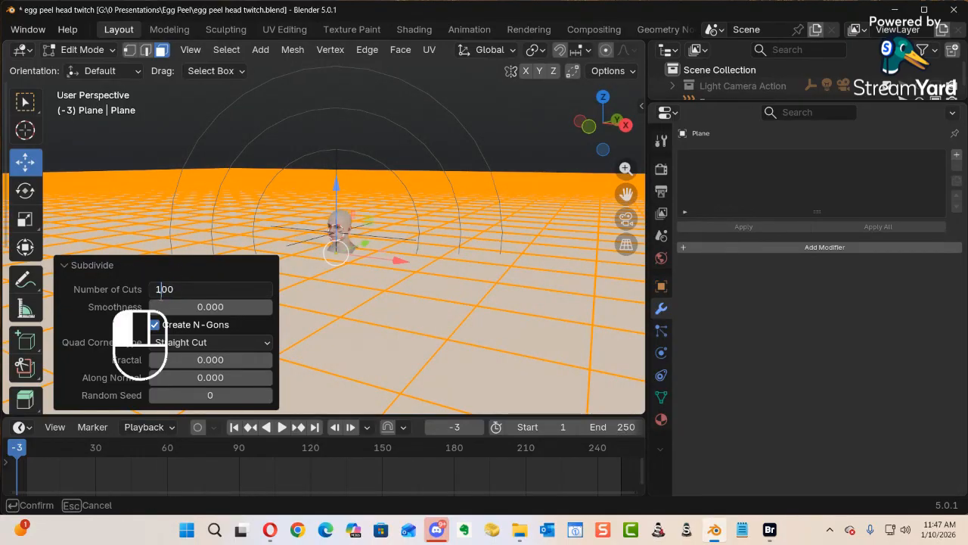
left_click(146, 301)
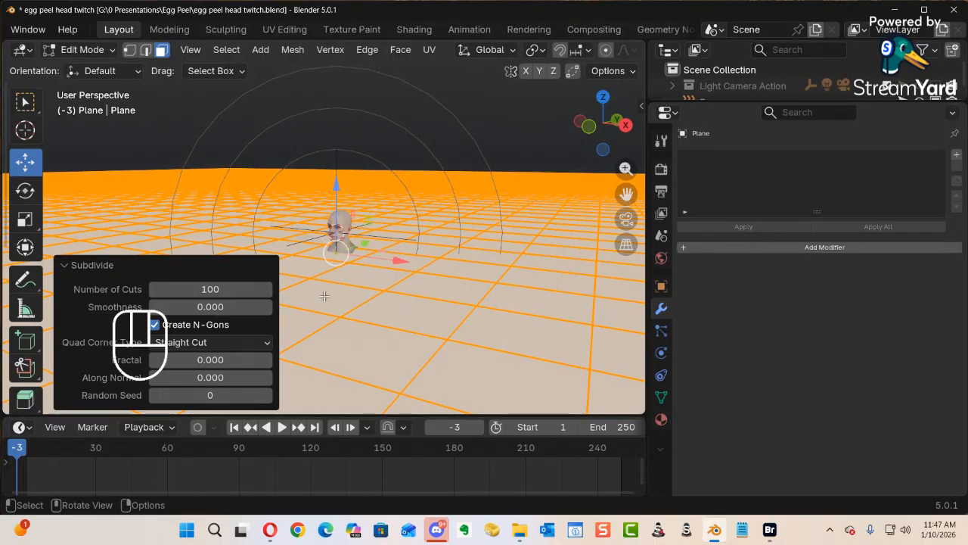
Subdivide all faces of the plane again with 5 cuts and return to Object Mode.
left_click(477, 144)
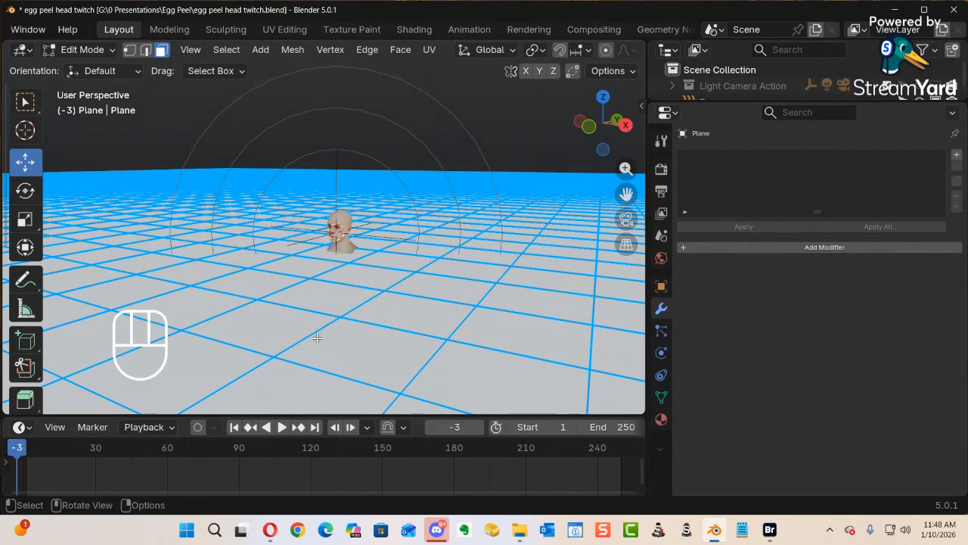
key("a")
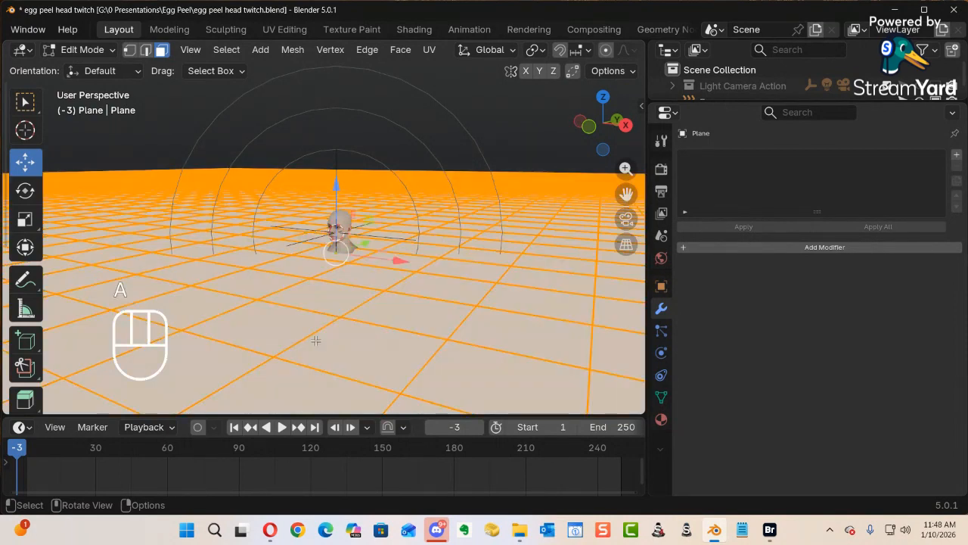
right_click(331, 210)
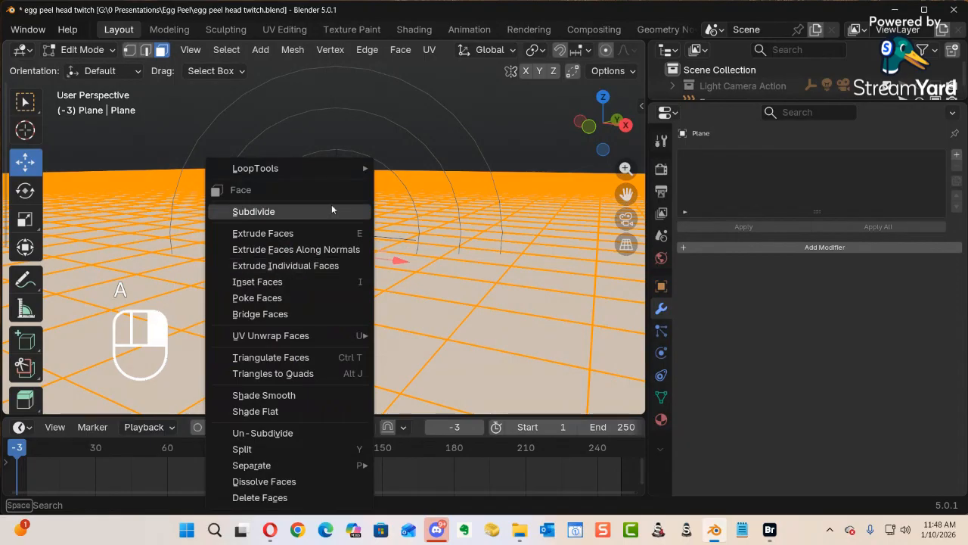
left_click(253, 211)
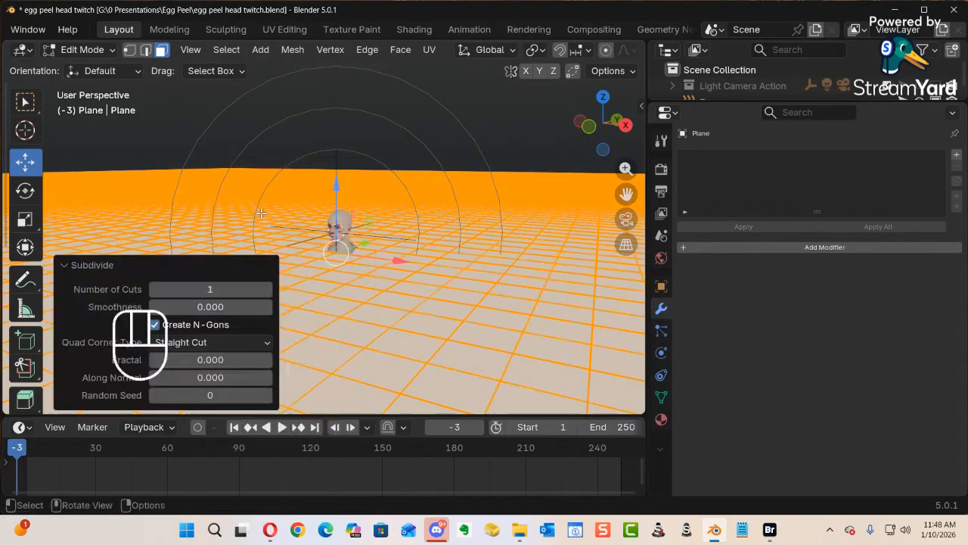
left_click(268, 290)
left_click(267, 289)
left_click(268, 290)
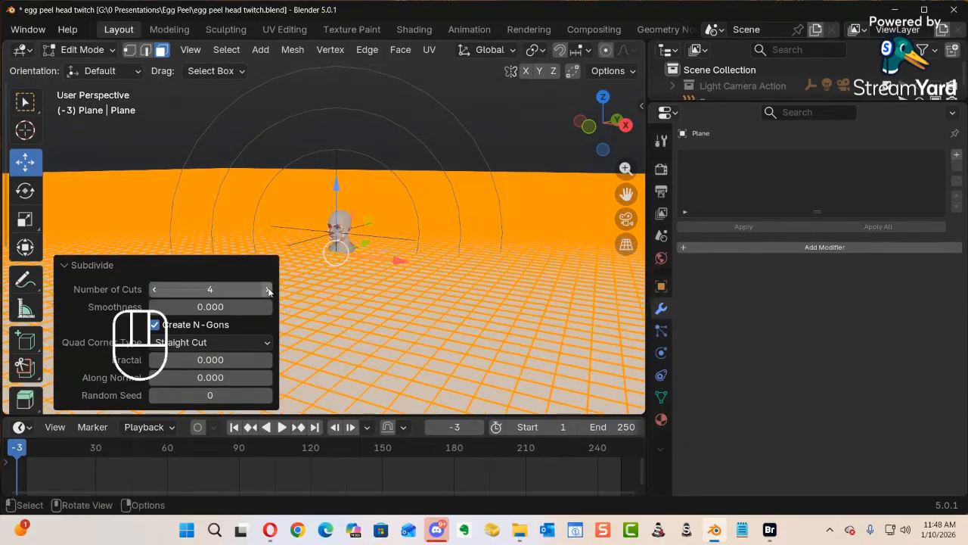
left_click(268, 289)
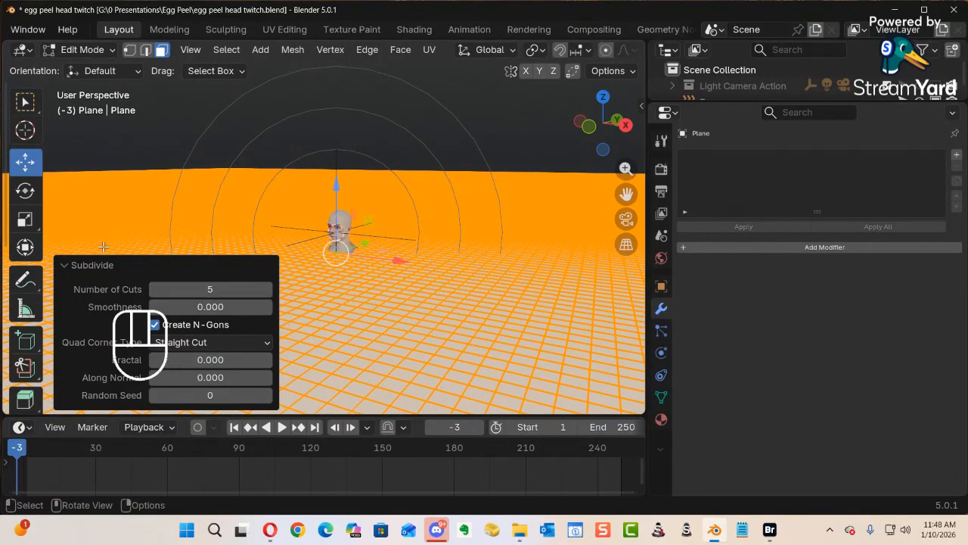
left_click(65, 265)
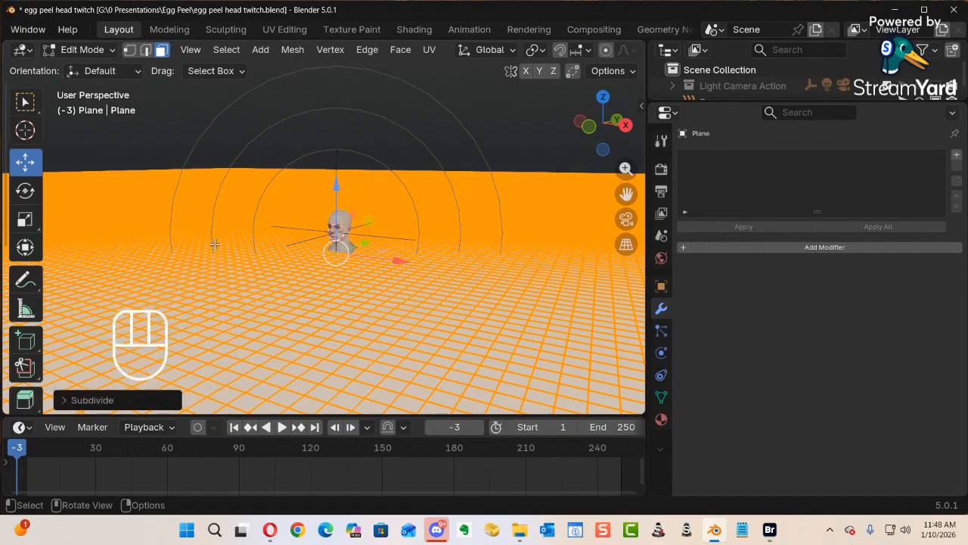
key("Tab")
left_click(91, 246)
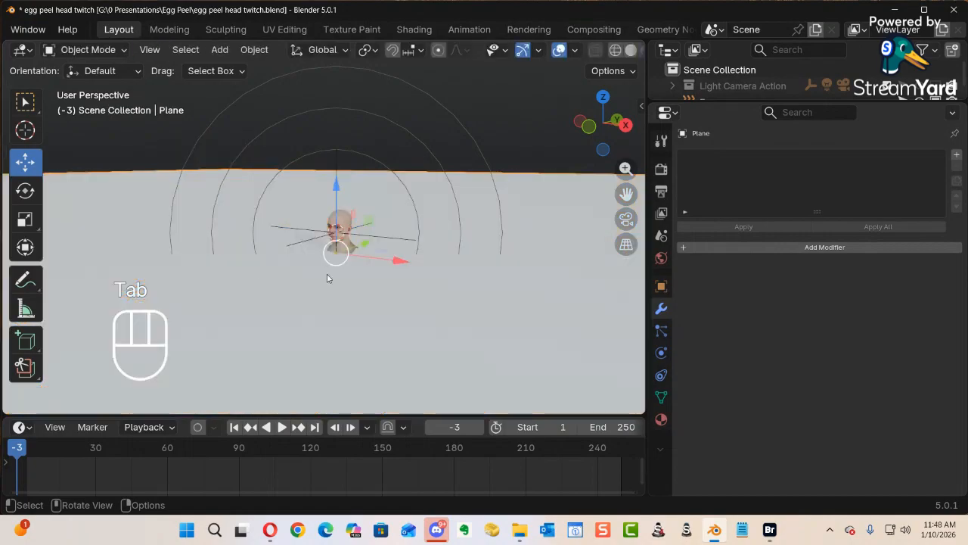
Scale the plane down to about 0.17 of its size and apply its rotation and scale.
middle_click_drag(367, 275, 367, 301, "ctrl+alt")
middle_click_drag(349, 294, 383, 326, "ctrl+alt")
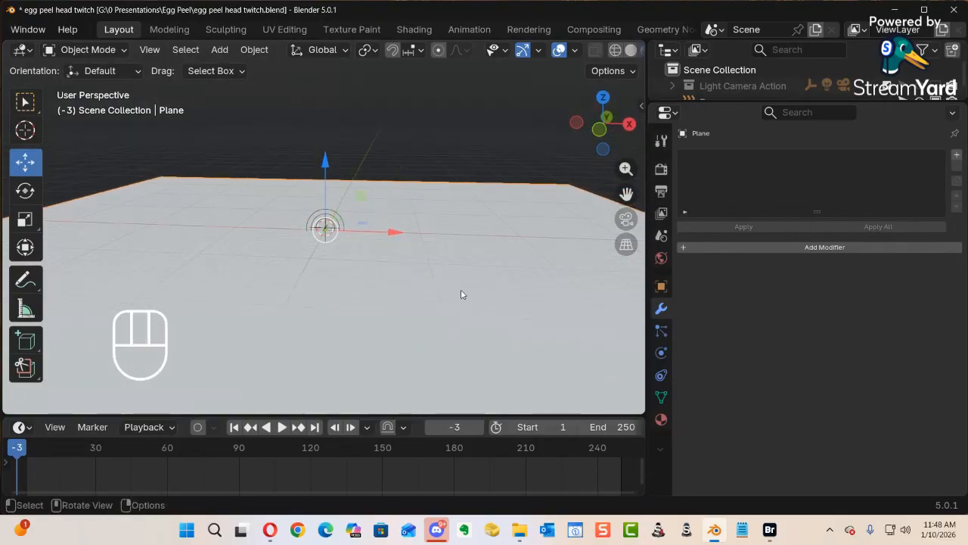
key("s")
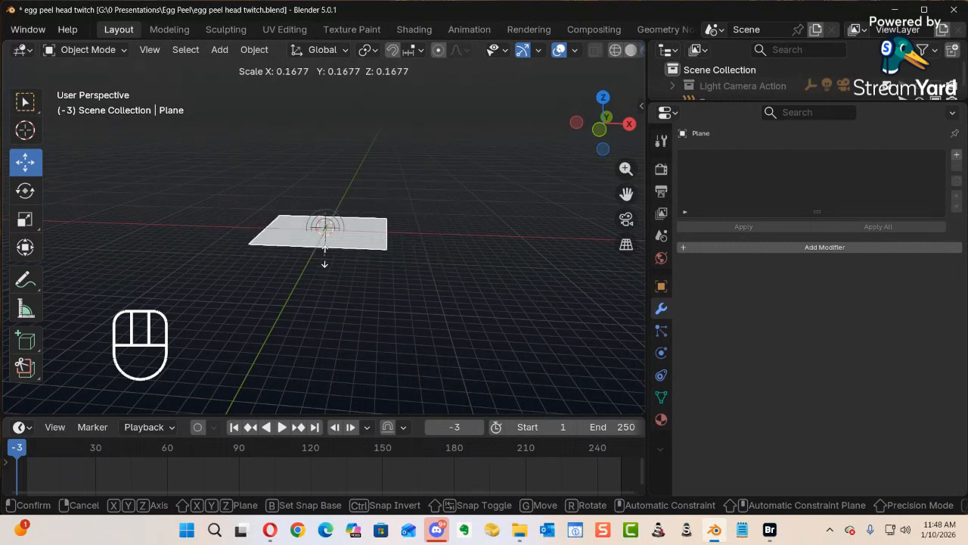
left_click(326, 262)
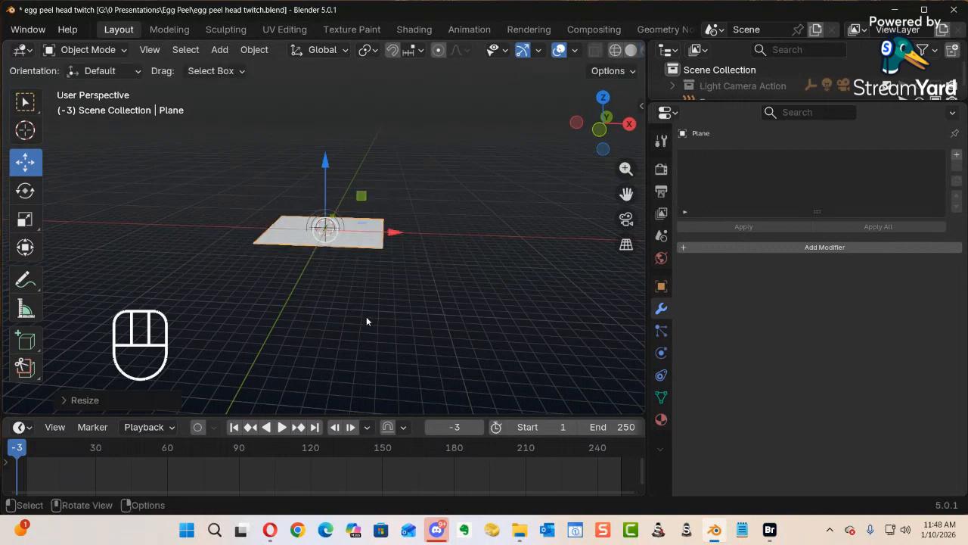
key("ctrl+a")
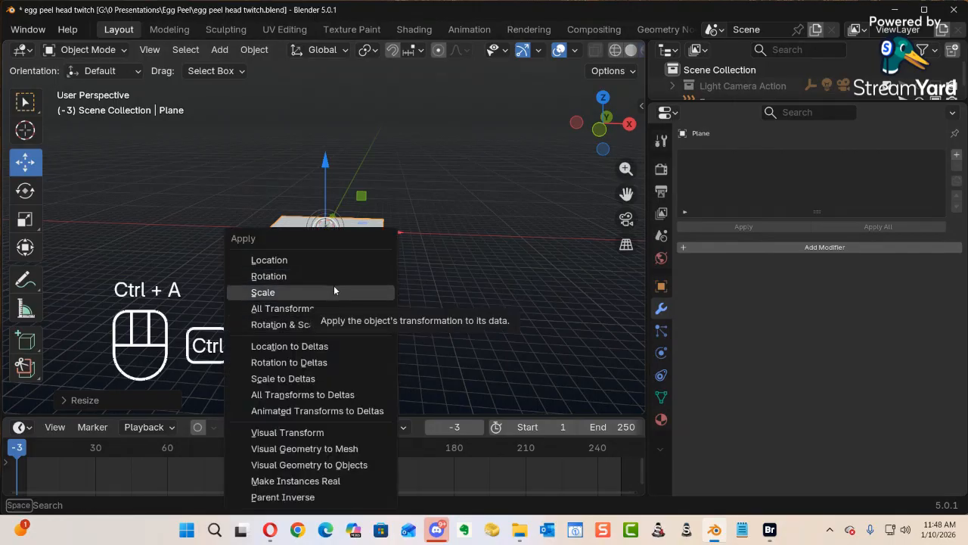
left_click(311, 324)
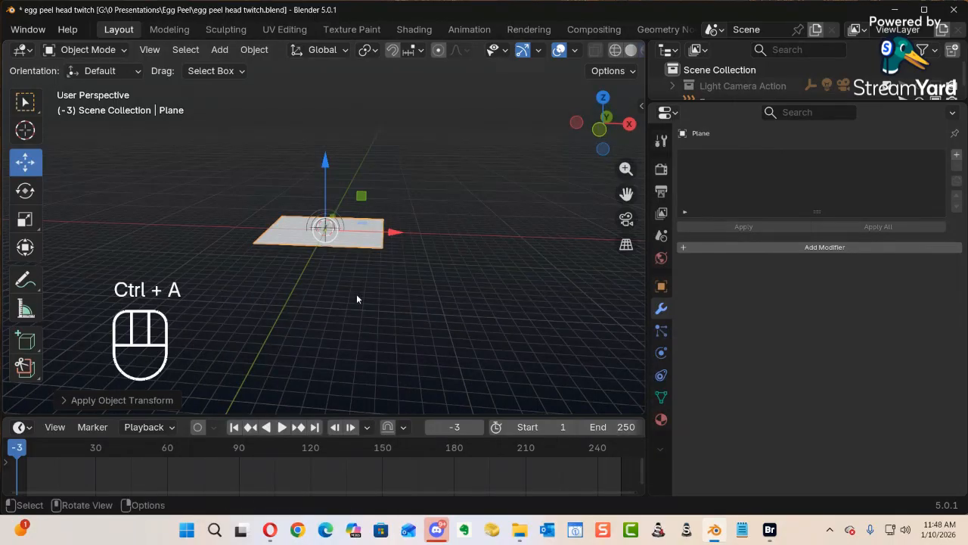
Add a new material to the ground plane and name it ground.
scroll(330, 247, "up", 8)
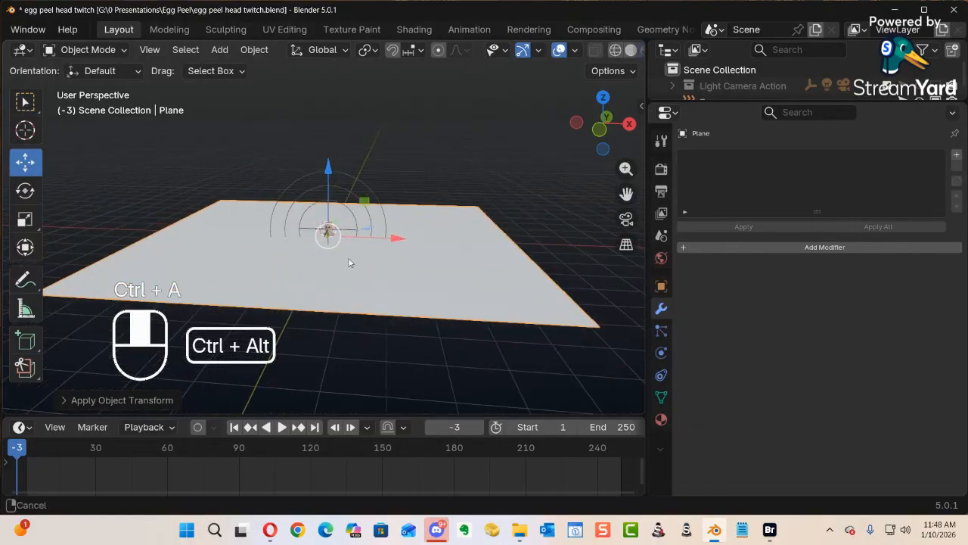
mouse_move(366, 229)
middle_mouse_down("ctrl+alt")
mouse_move(372, 216)
mouse_move(376, 227)
middle_mouse_up("ctrl+alt")
middle_click_drag(371, 261, 368, 244, "ctrl+alt")
mouse_move(352, 300)
middle_mouse_down("alt")
mouse_move(365, 268)
mouse_move(349, 273)
mouse_move(369, 340)
mouse_move(406, 316)
mouse_move(393, 342)
mouse_move(355, 344)
mouse_move(413, 340)
middle_mouse_up("alt")
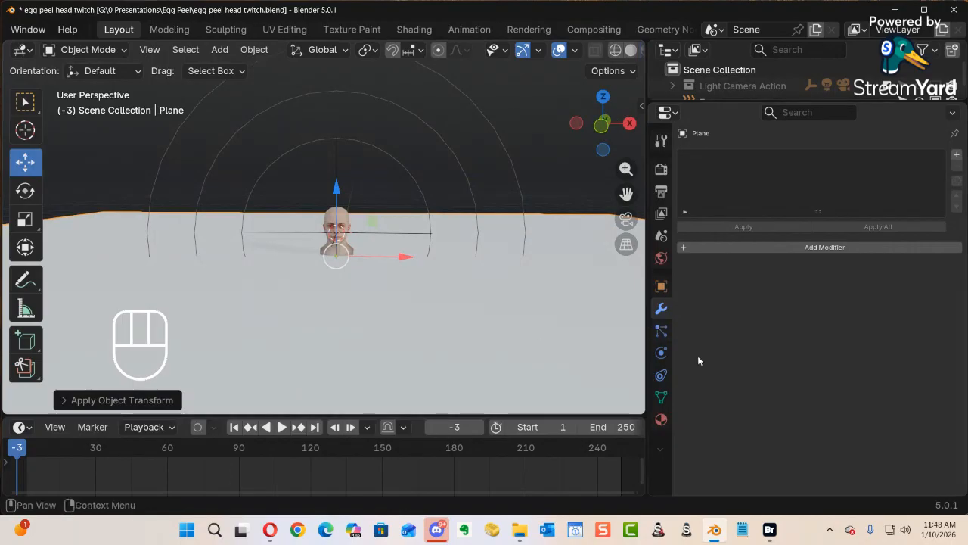
left_click(661, 419)
left_click(814, 204)
left_click(716, 158)
double_click(716, 157)
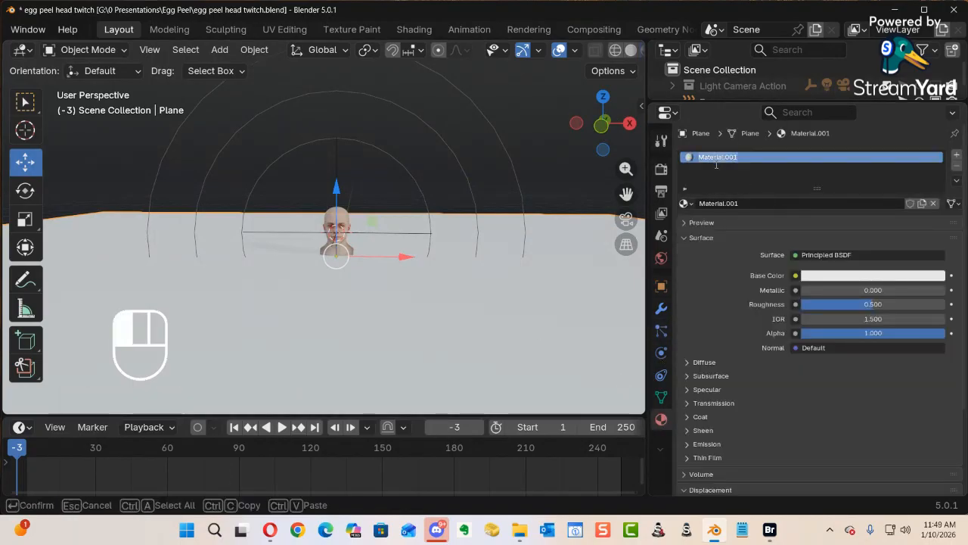
type("ground")
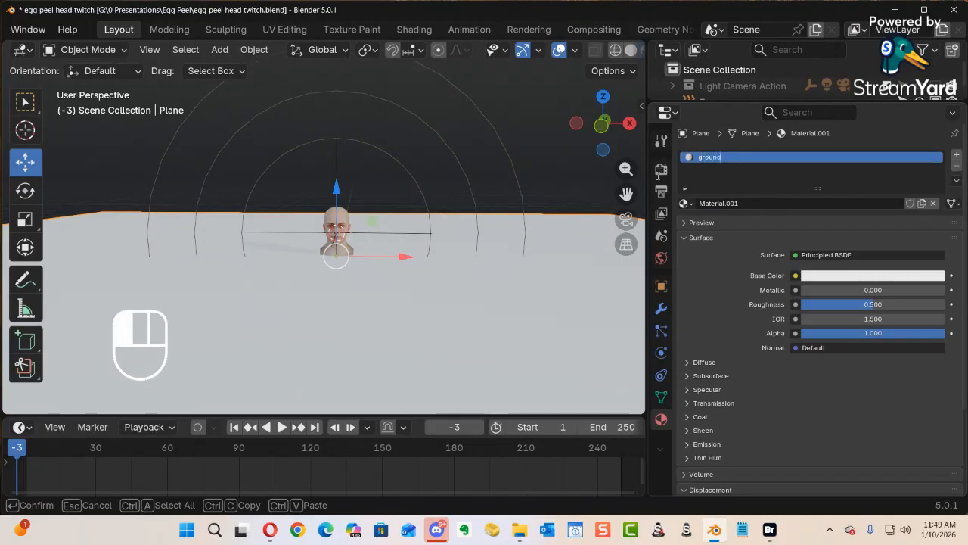
key("Return")
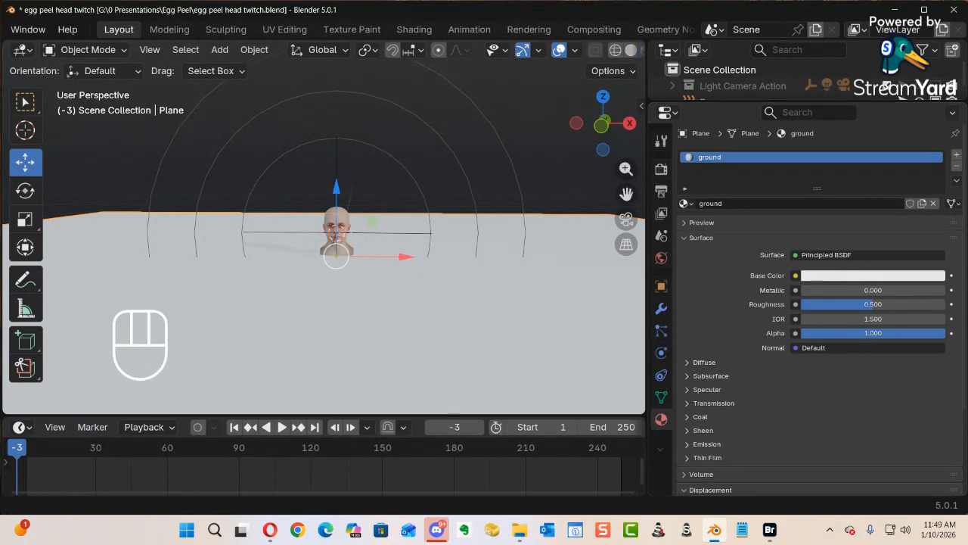
left_click_drag(378, 2, 227, 43)
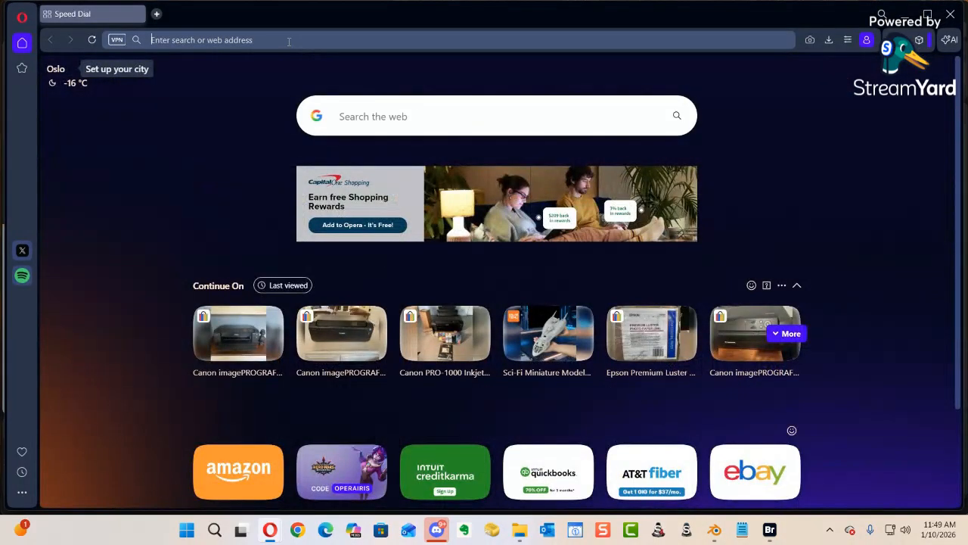
left_click(263, 41)
type("ww.")
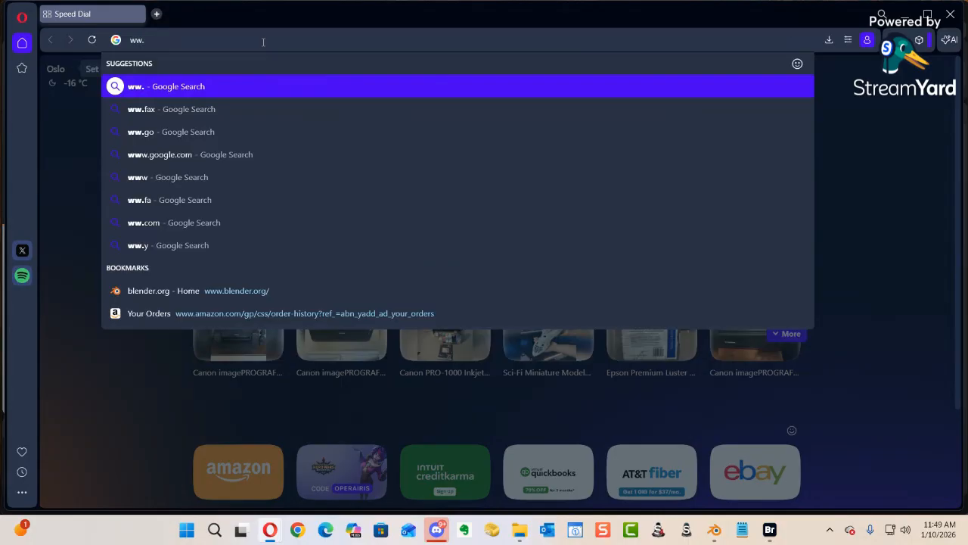
key("BackSpace")
type("w.polyhaven")
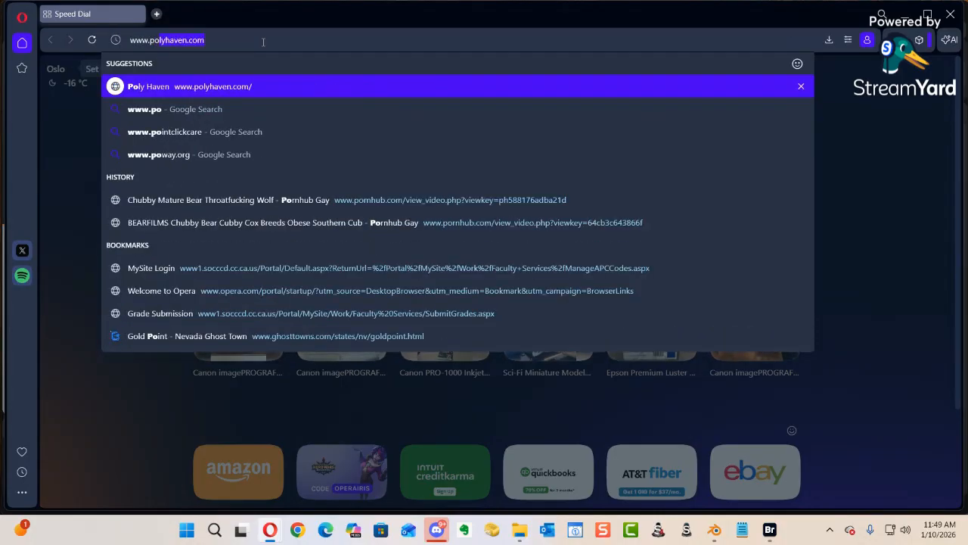
key("Return")
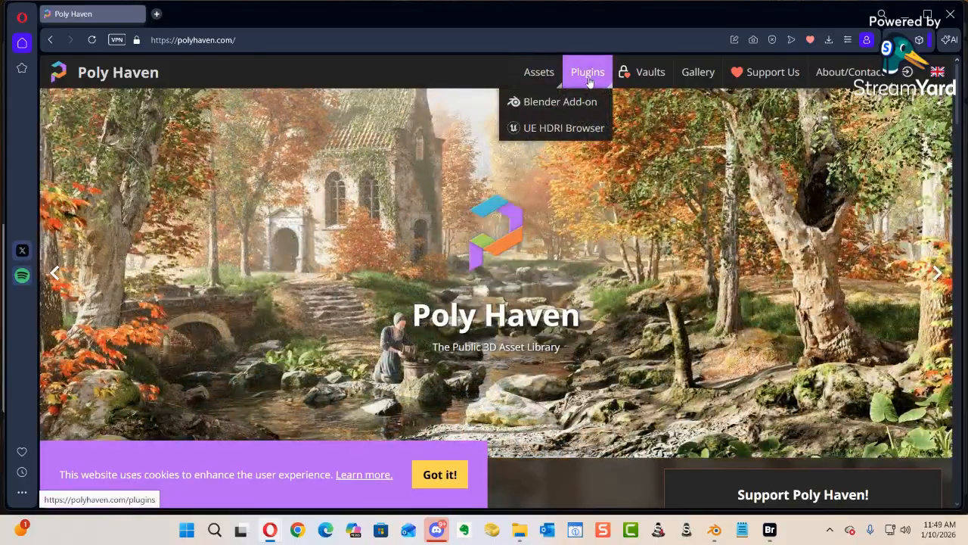
Open the Terrain category of Poly Haven's texture library.
mouse_move(556, 80)
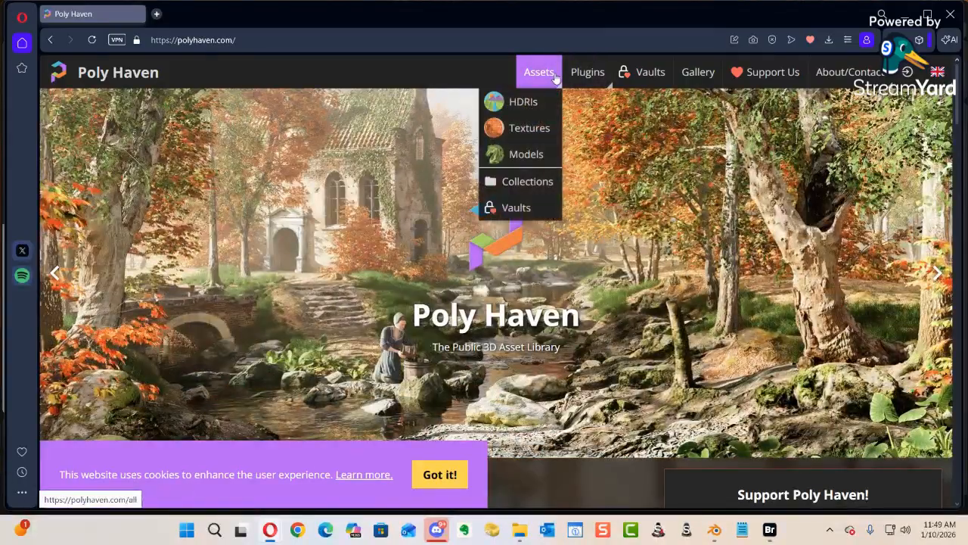
left_click(527, 131)
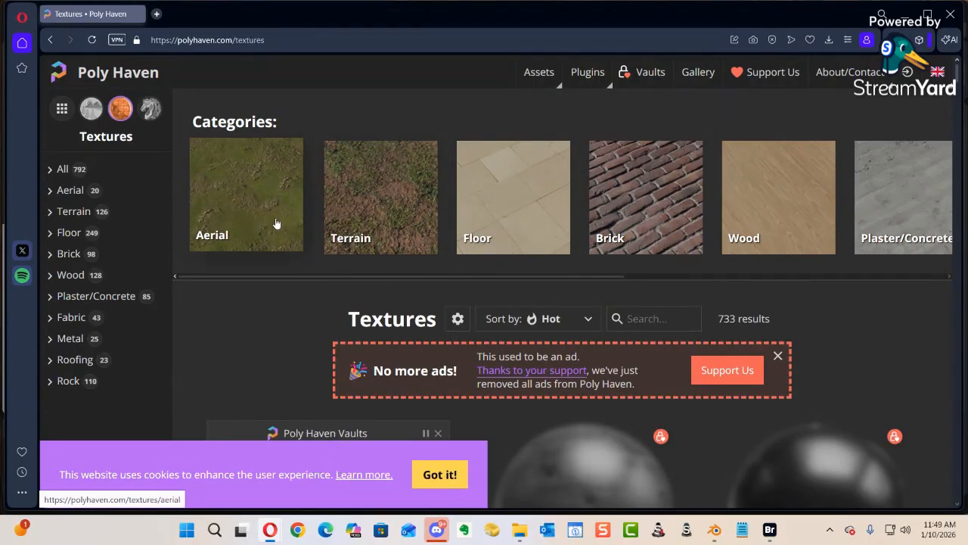
left_click(394, 214)
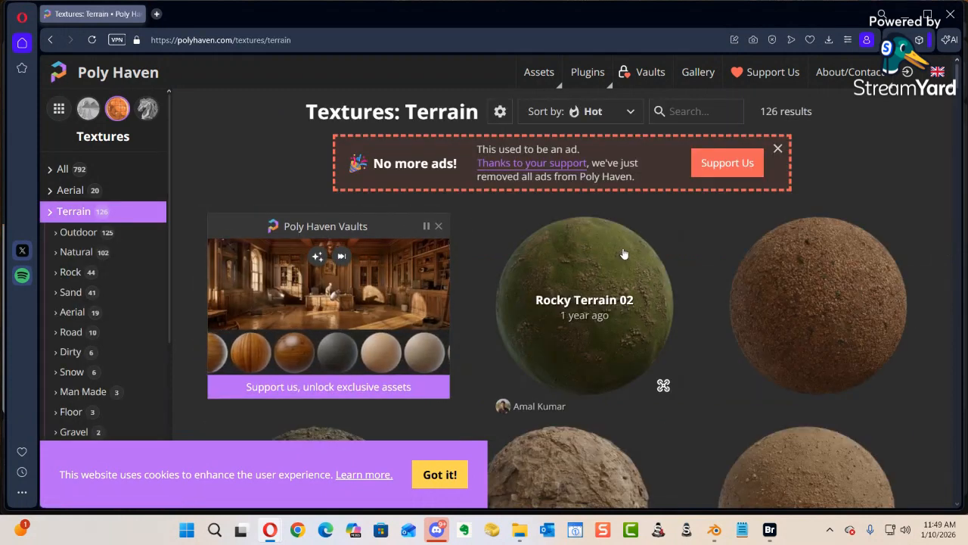
Browse the terrain textures for a suitable ground surface and open Coast Land Rocks 01 to examine its preview.
scroll(674, 260, "down", 3)
scroll(674, 257, "up", 3)
scroll(675, 258, "down", 2)
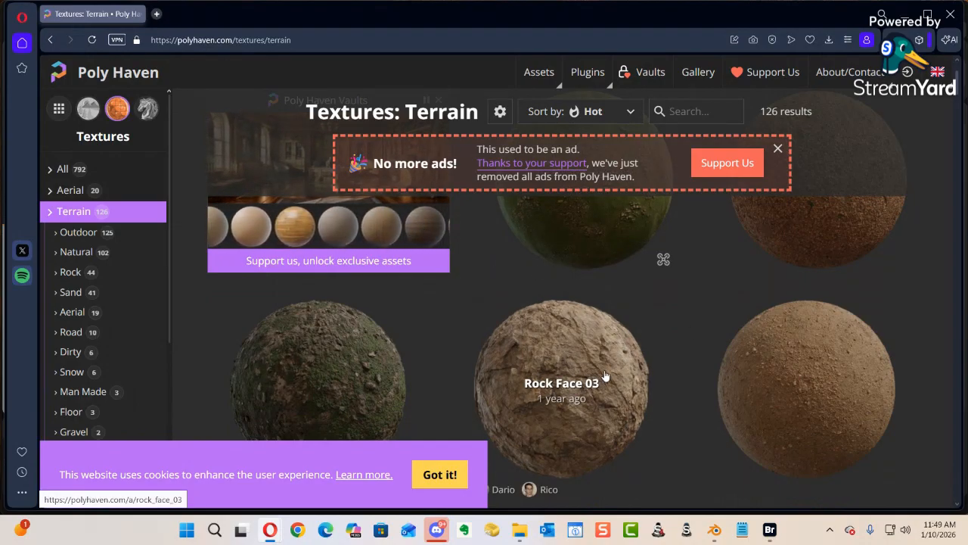
scroll(605, 375, "down", 4)
scroll(619, 365, "down", 3)
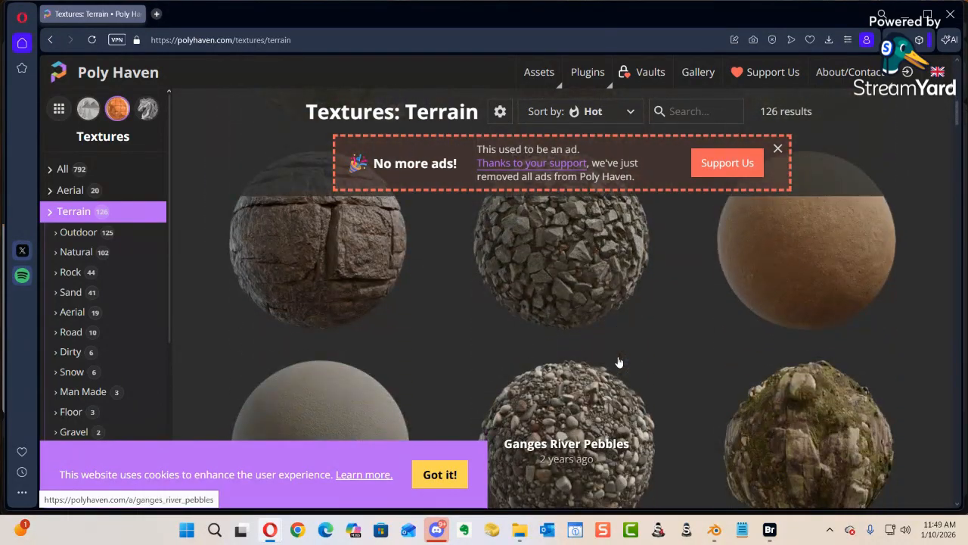
scroll(619, 363, "down", 3)
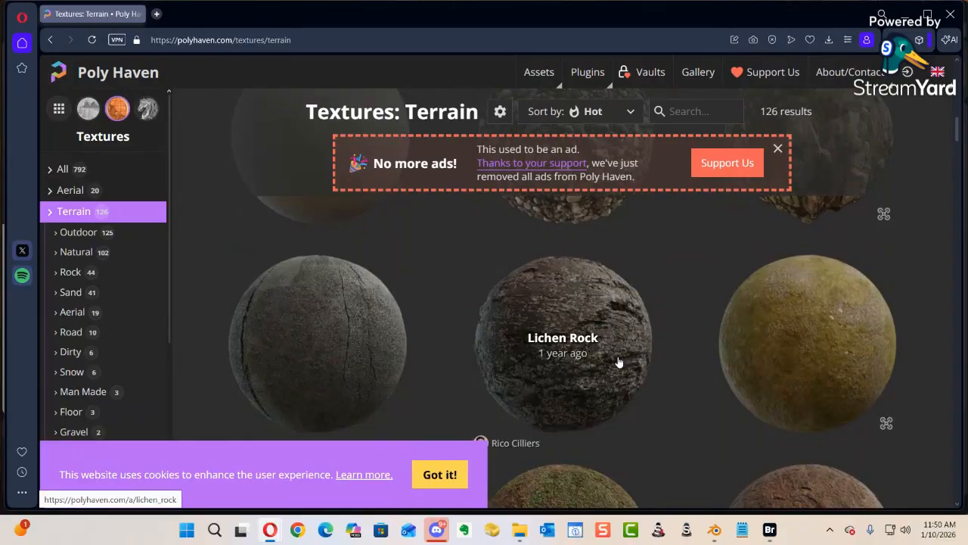
scroll(619, 363, "down", 5)
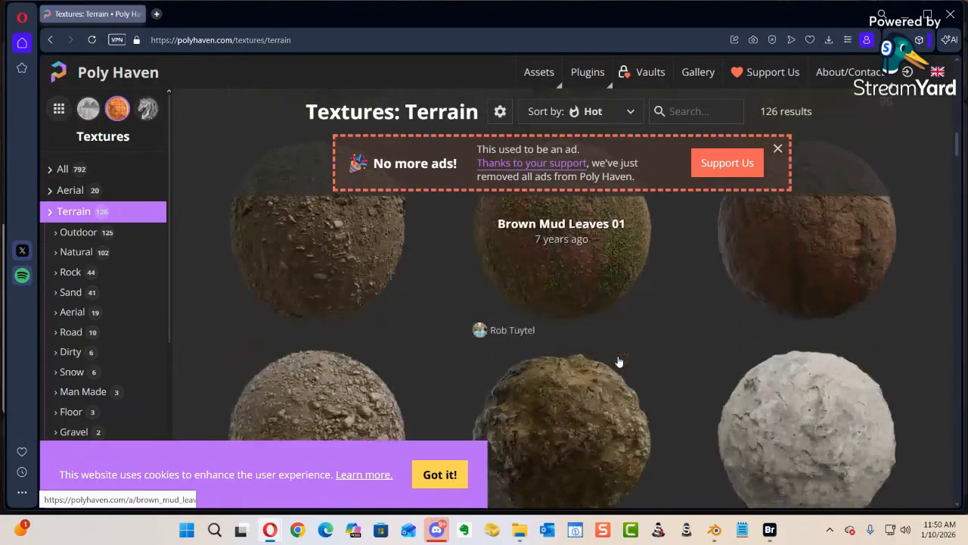
scroll(618, 362, "down", 10)
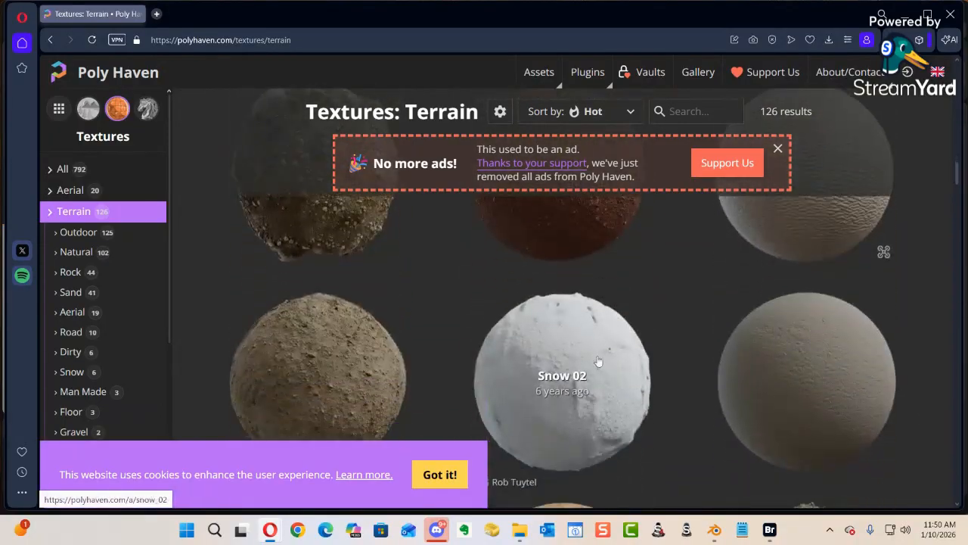
scroll(723, 313, "down", 2)
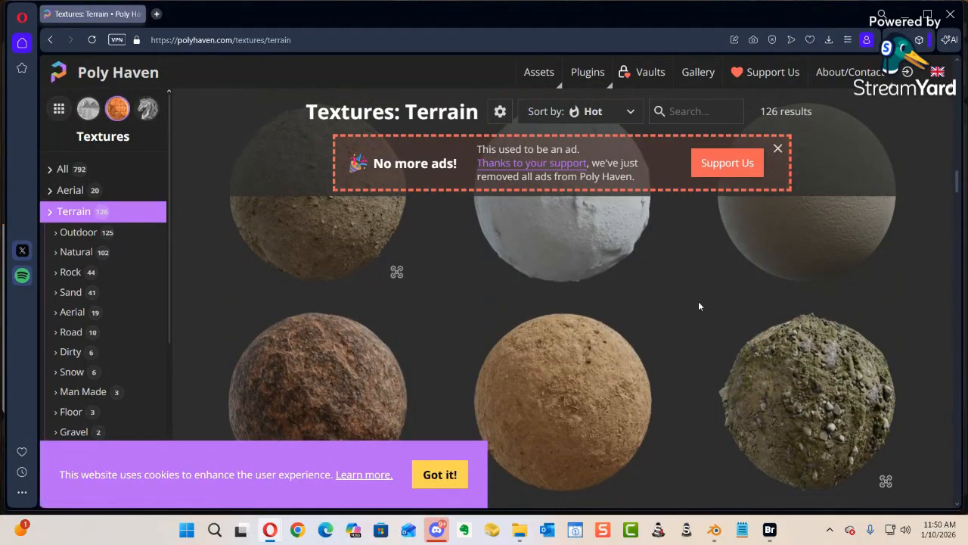
scroll(658, 296, "down", 2, "ctrl")
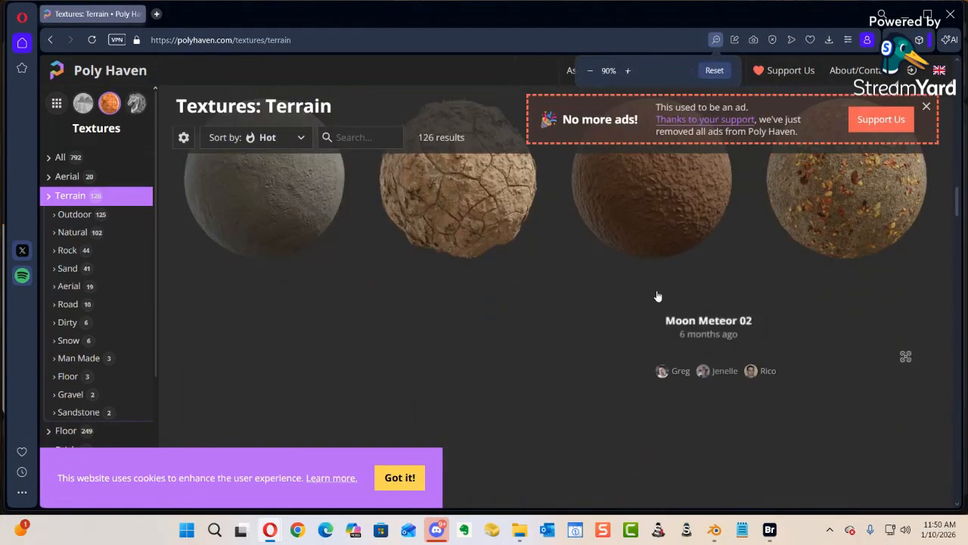
scroll(657, 295, "down", 3)
scroll(657, 293, "up", 2)
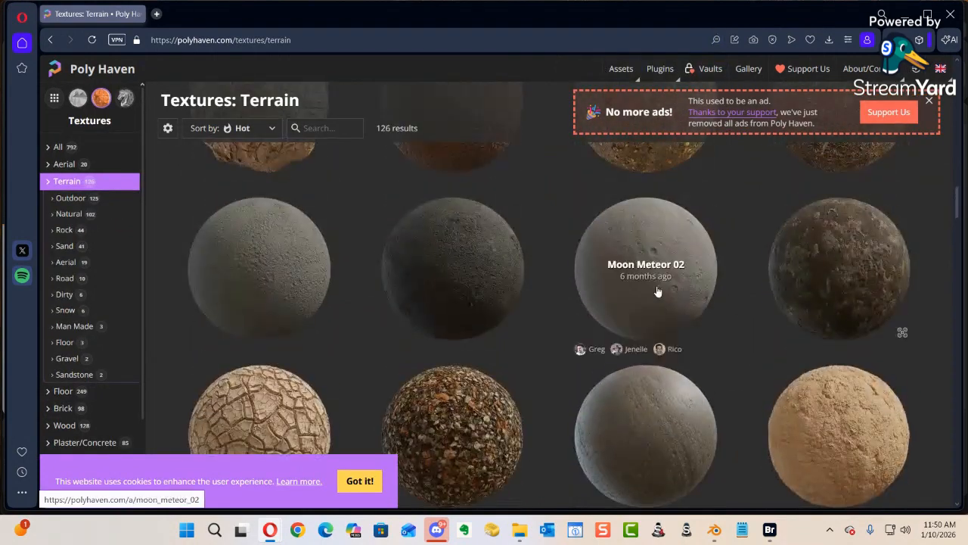
scroll(658, 292, "down", 2)
scroll(655, 288, "up", 2)
scroll(655, 288, "down", 2)
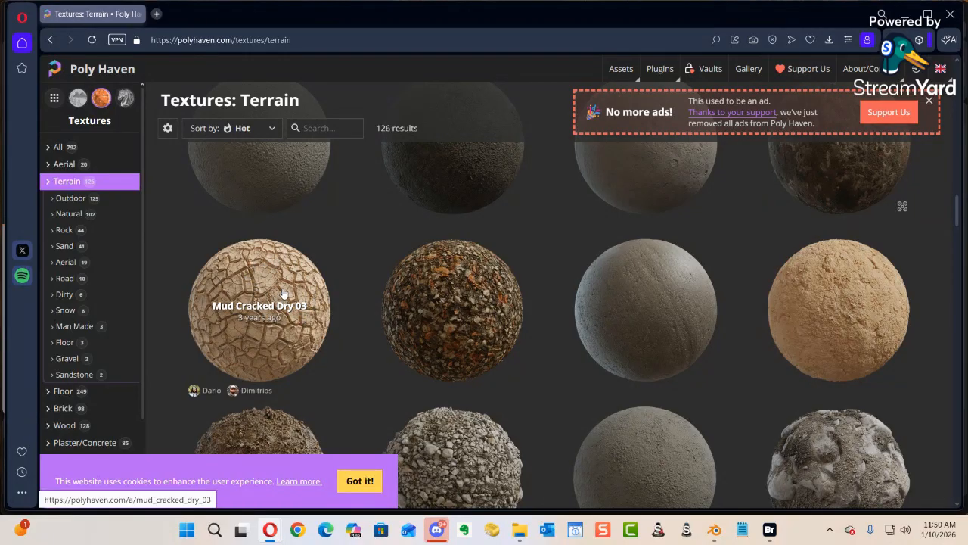
scroll(485, 294, "up", 3)
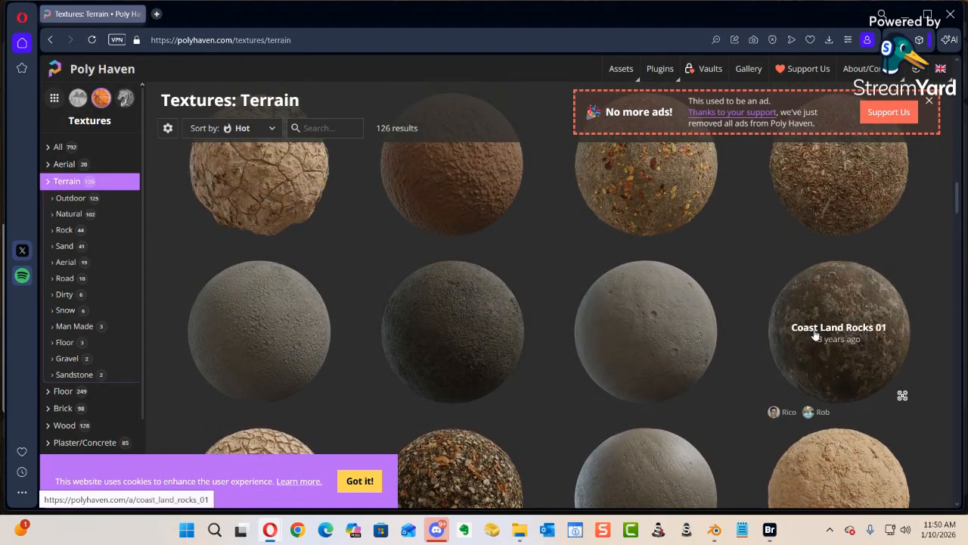
left_click(850, 318)
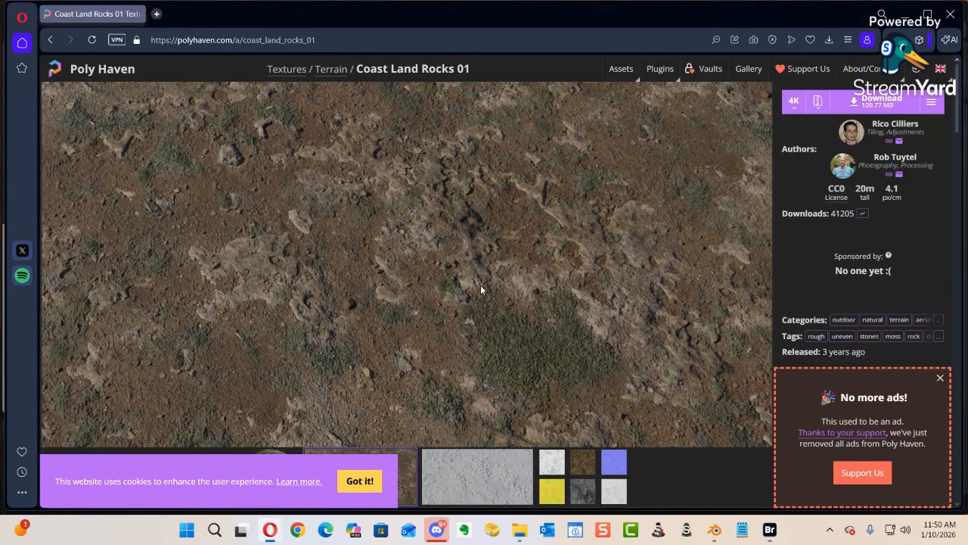
Return to the Terrain category and look through its textures for a more suitable rocky ground surface.
left_click(52, 41)
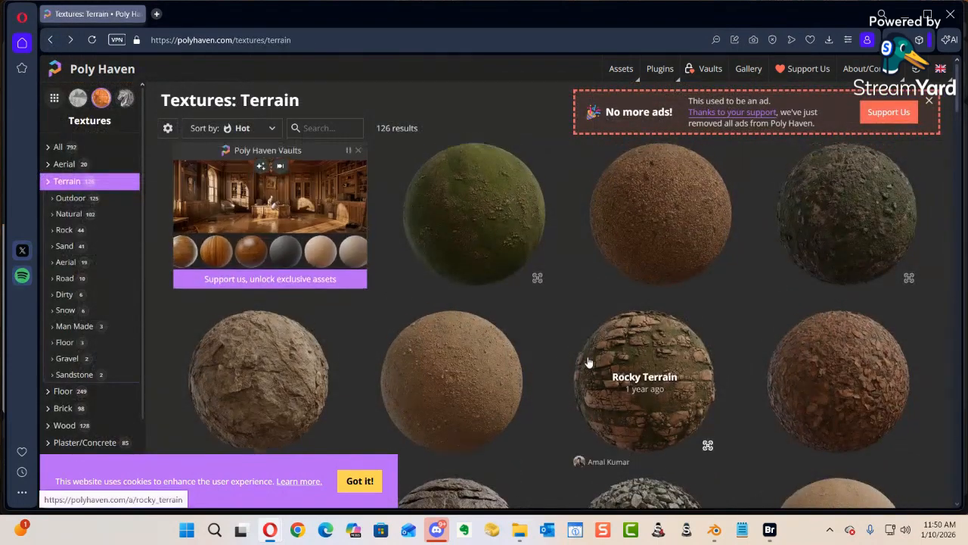
scroll(586, 353, "down", 2)
scroll(586, 352, "down", 5)
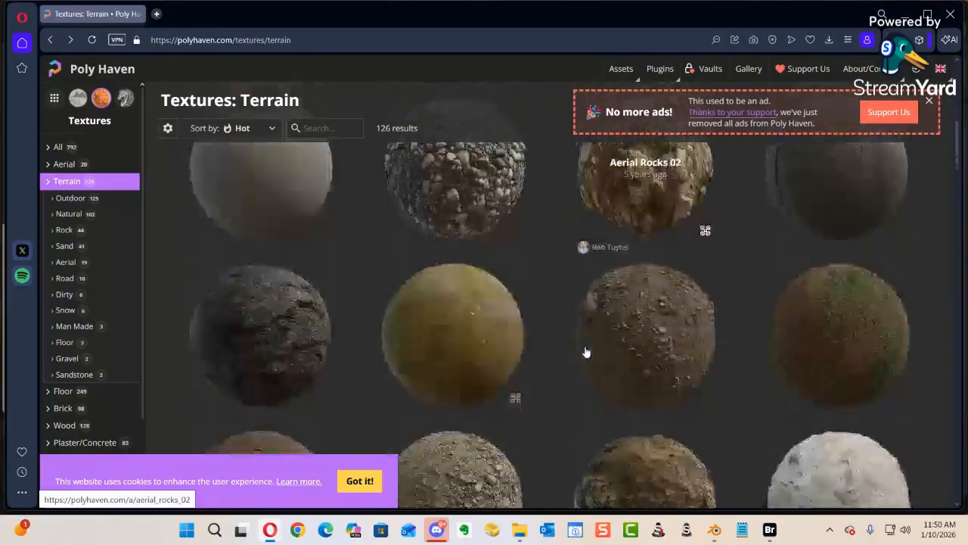
scroll(677, 293, "up", 2)
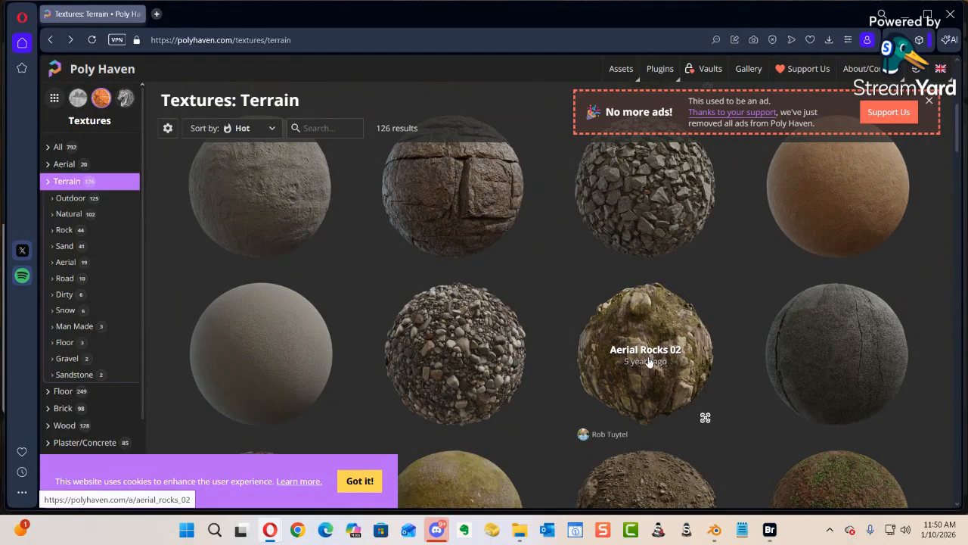
scroll(649, 362, "down", 2)
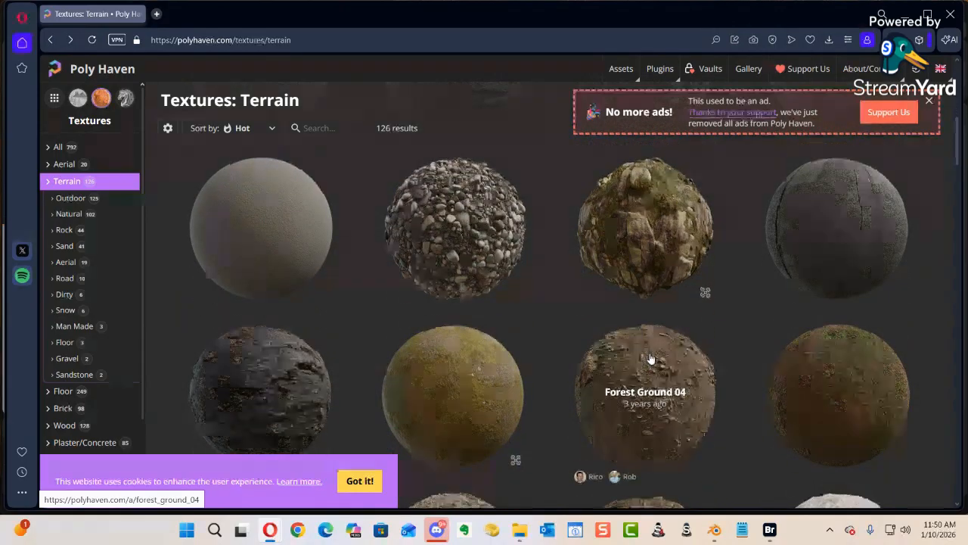
scroll(650, 359, "up", 1)
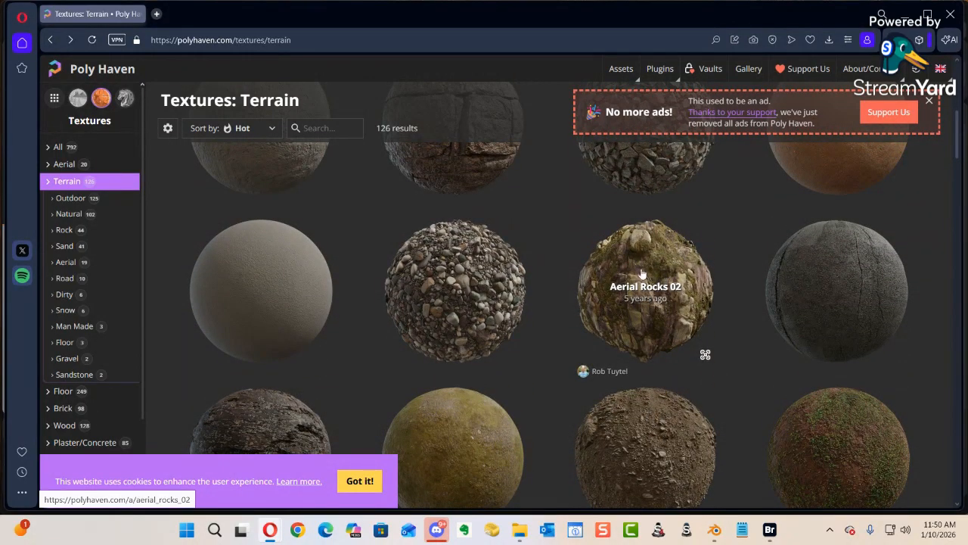
scroll(619, 347, "down", 1)
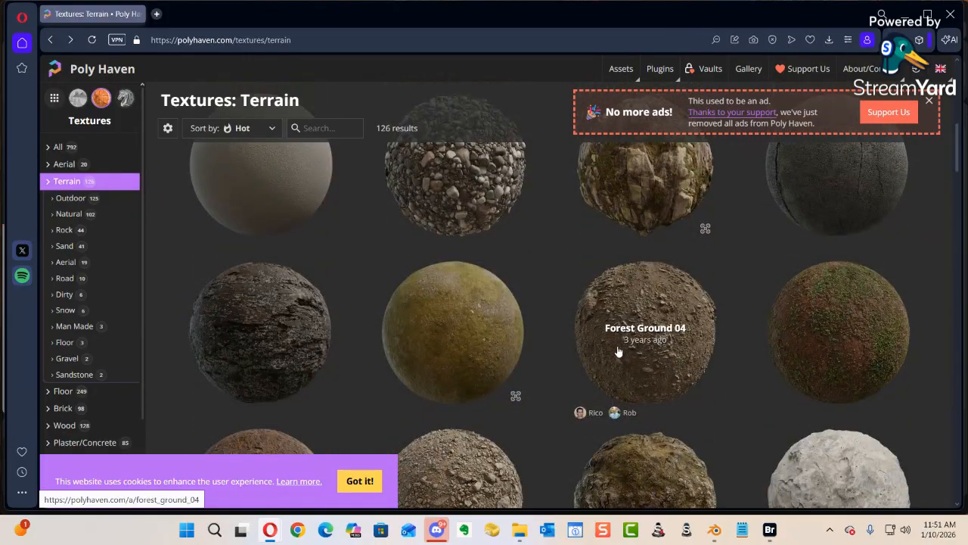
scroll(619, 350, "up", 1)
scroll(618, 350, "down", 2)
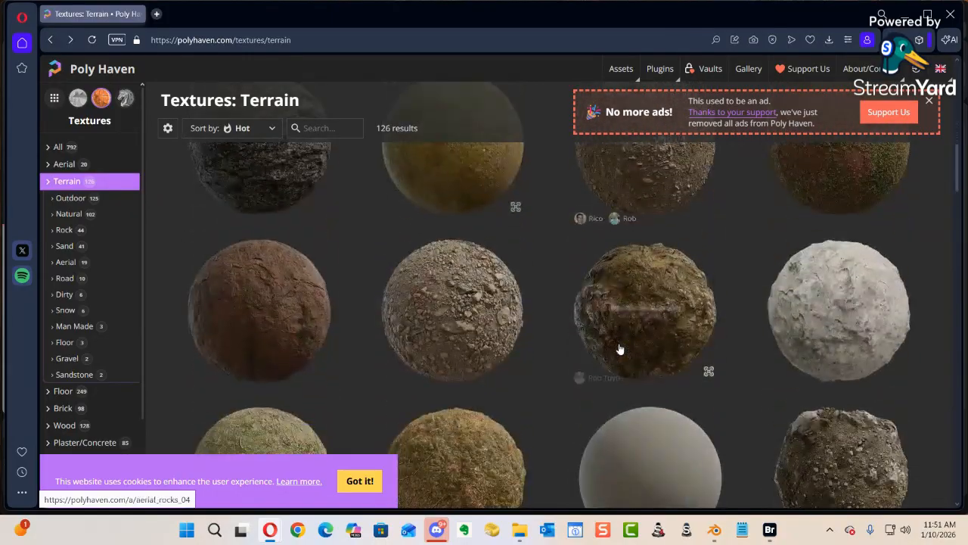
scroll(619, 348, "down", 3)
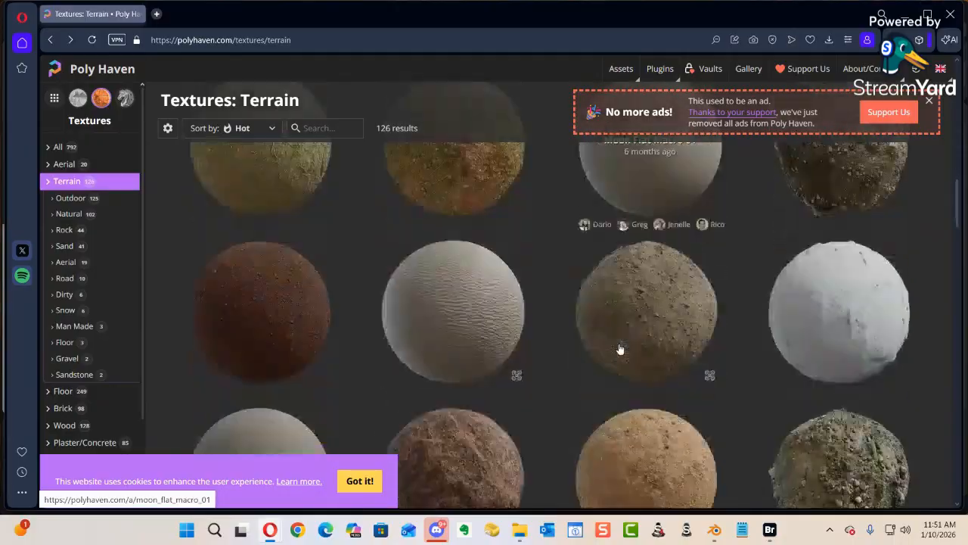
scroll(618, 348, "down", 4)
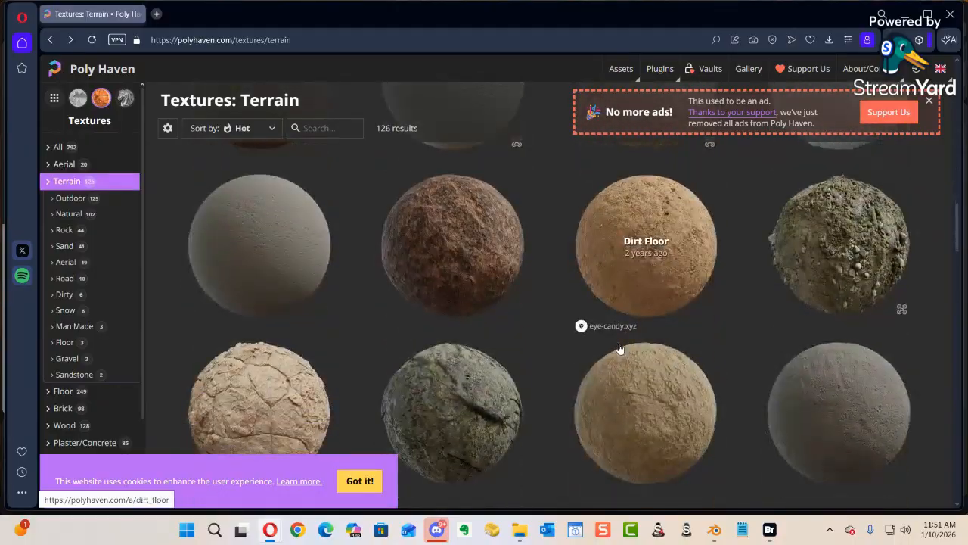
scroll(619, 348, "down", 7)
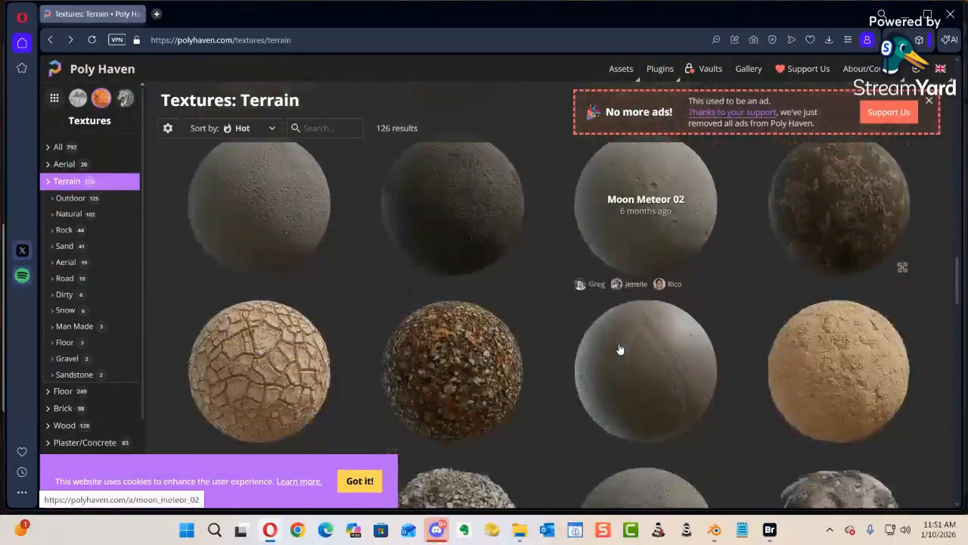
scroll(619, 348, "down", 6)
scroll(619, 348, "down", 5)
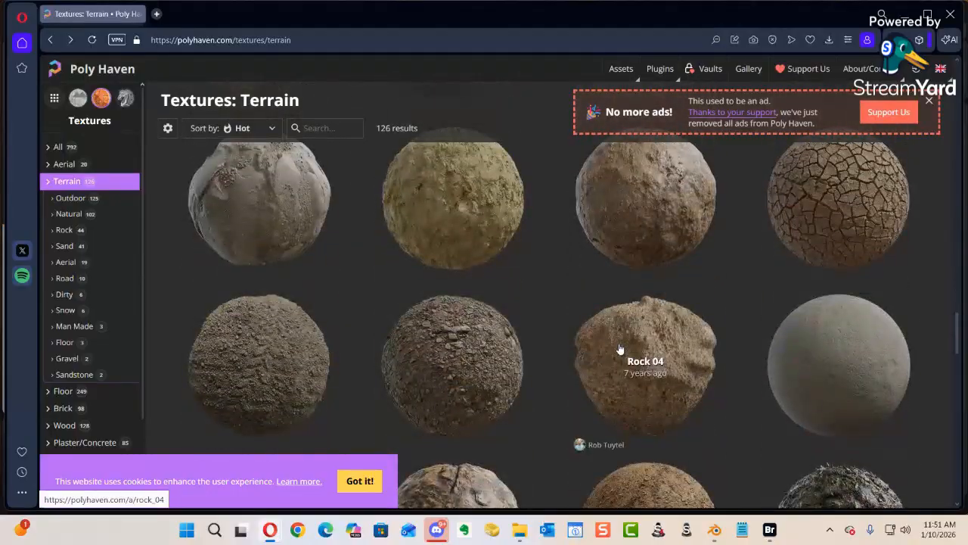
scroll(619, 348, "up", 1)
scroll(619, 349, "down", 3)
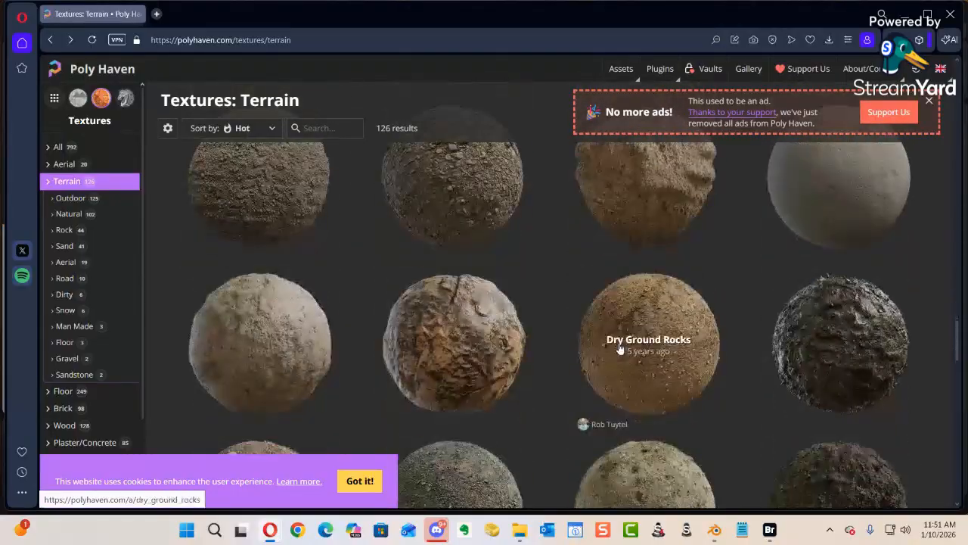
scroll(618, 348, "down", 2)
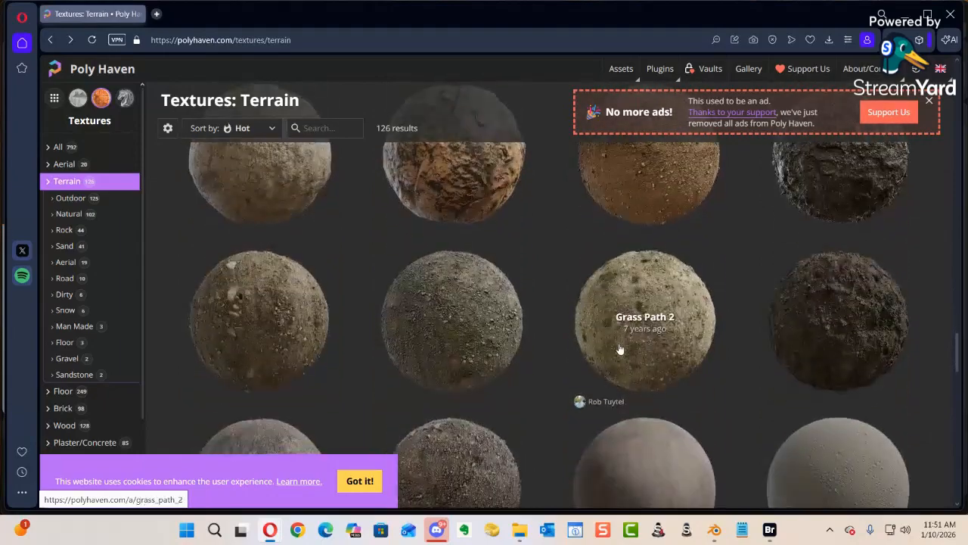
scroll(619, 349, "down", 6)
scroll(619, 348, "down", 8)
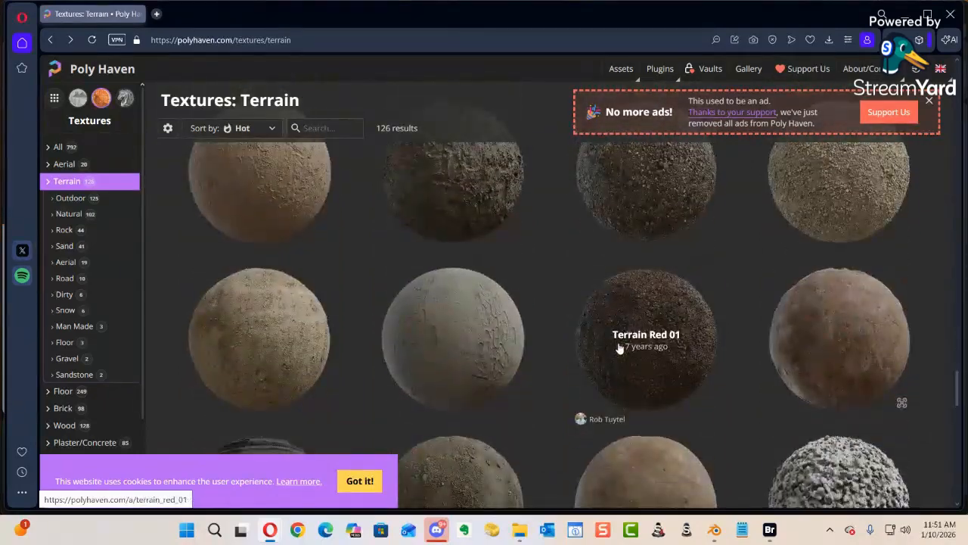
scroll(618, 349, "down", 6)
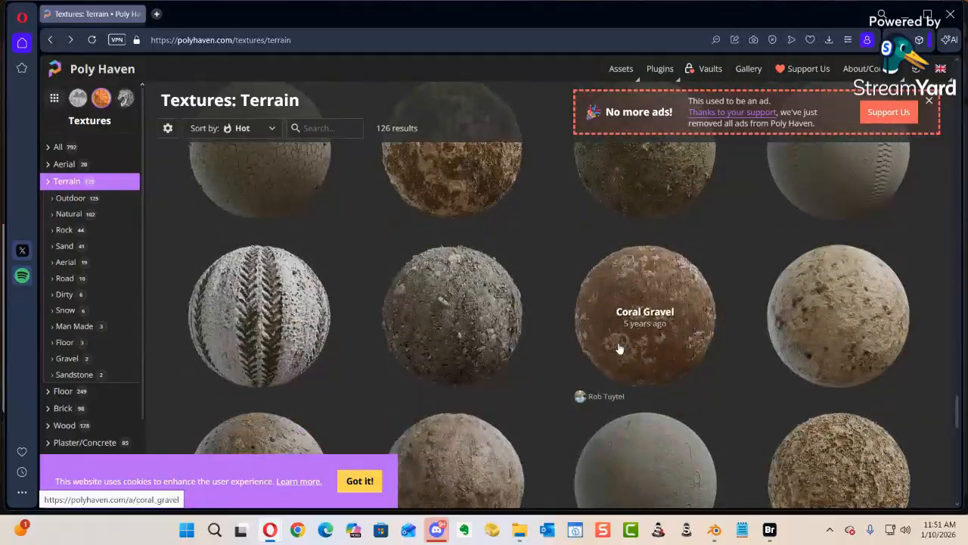
Go back up through the terrain textures and open the Rock 04 texture page.
scroll(619, 349, "up", 10)
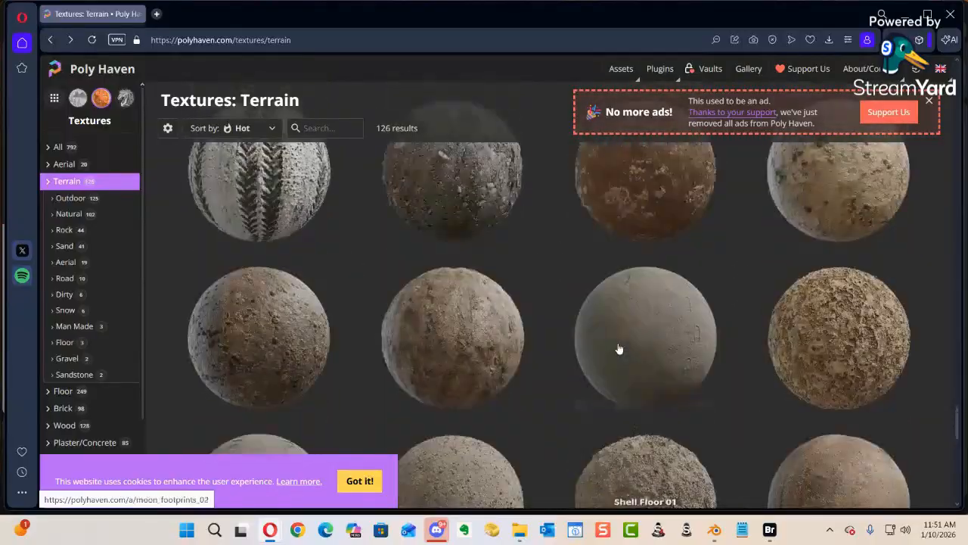
scroll(653, 310, "up", 10)
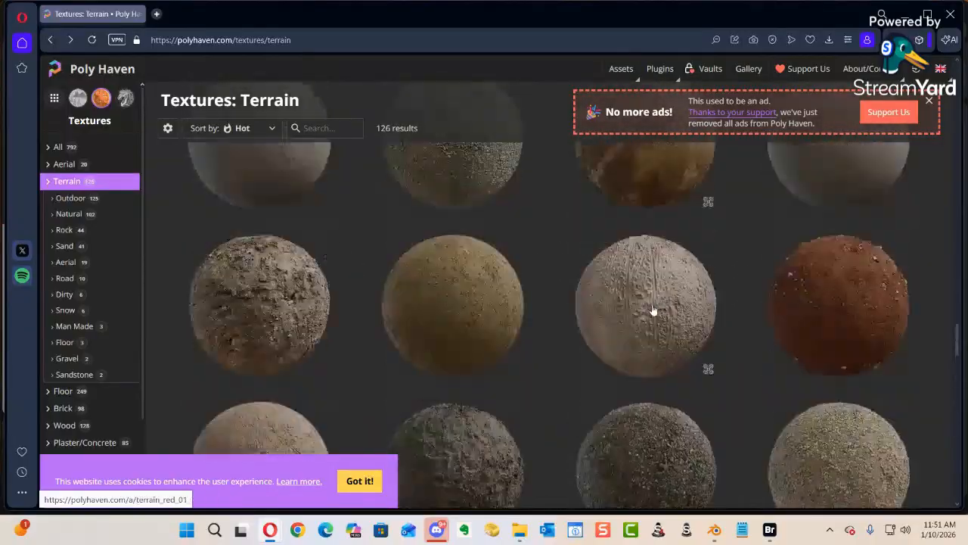
scroll(654, 309, "down", 5)
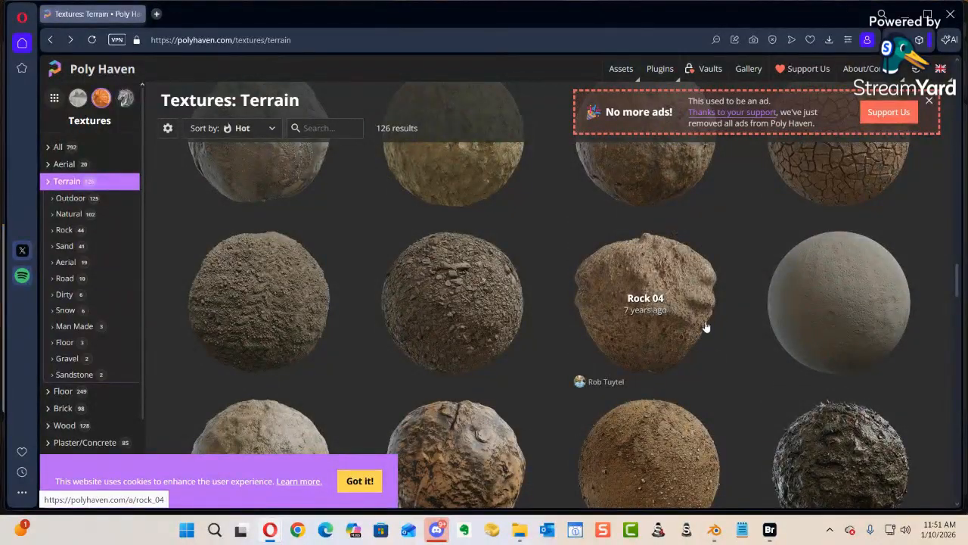
left_click(662, 299)
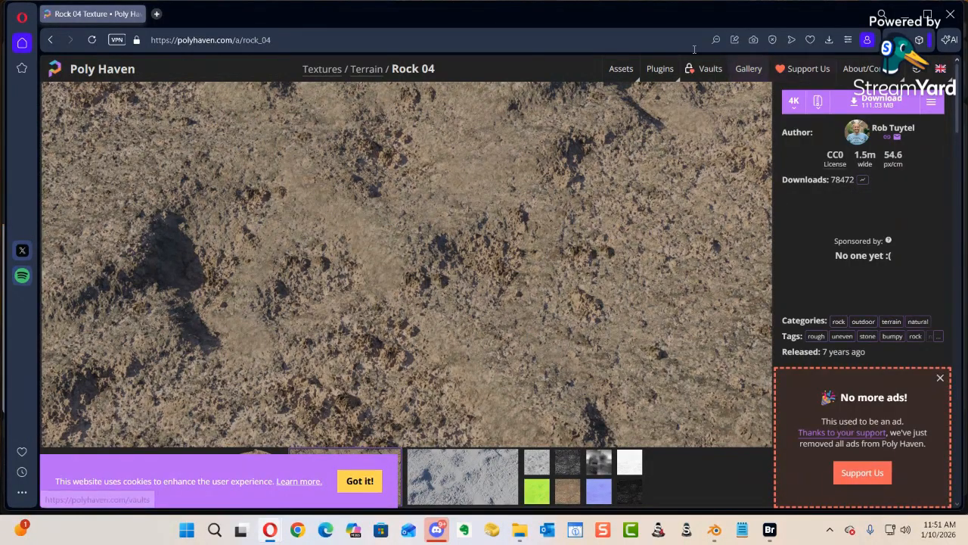
Start downloading Rock 04 at 4K as a ZIP and choose the Egg Peel folder inside 0 Presentations on drive G.
left_click(862, 99)
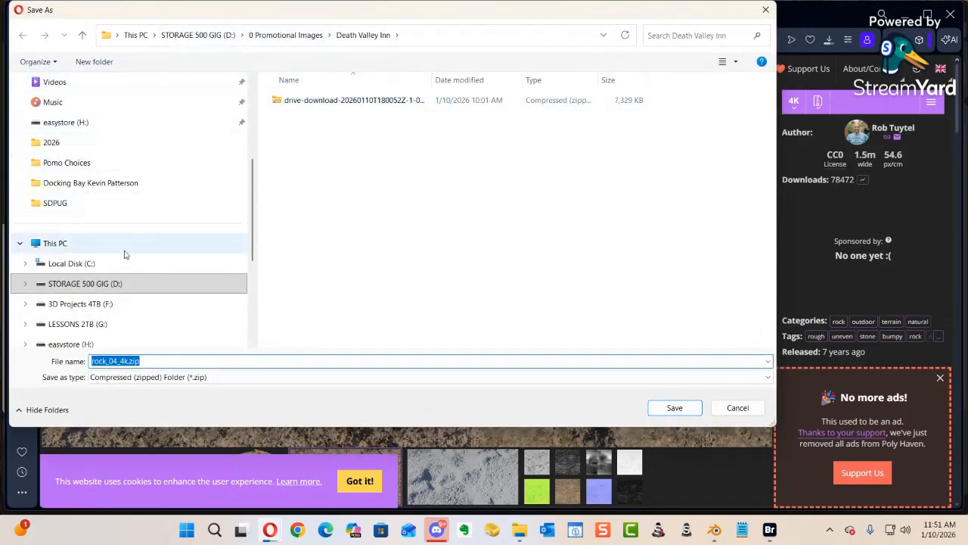
left_click(96, 325)
double_click(317, 137)
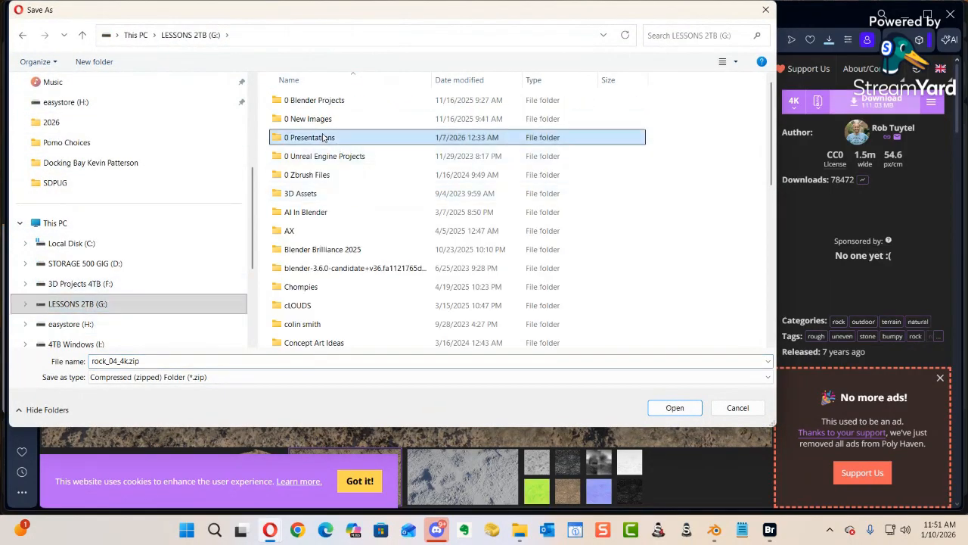
scroll(368, 168, "down", 1)
scroll(368, 168, "down", 4)
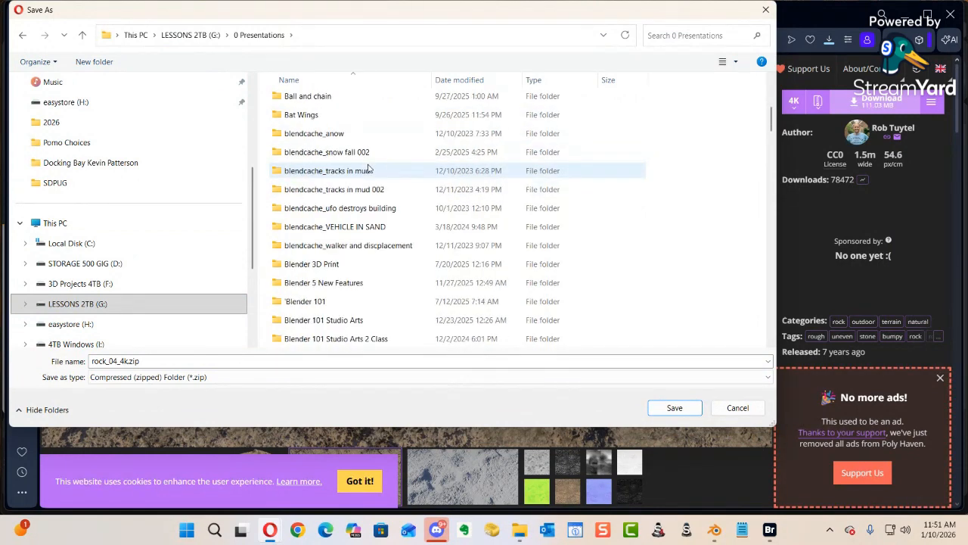
scroll(369, 168, "down", 4)
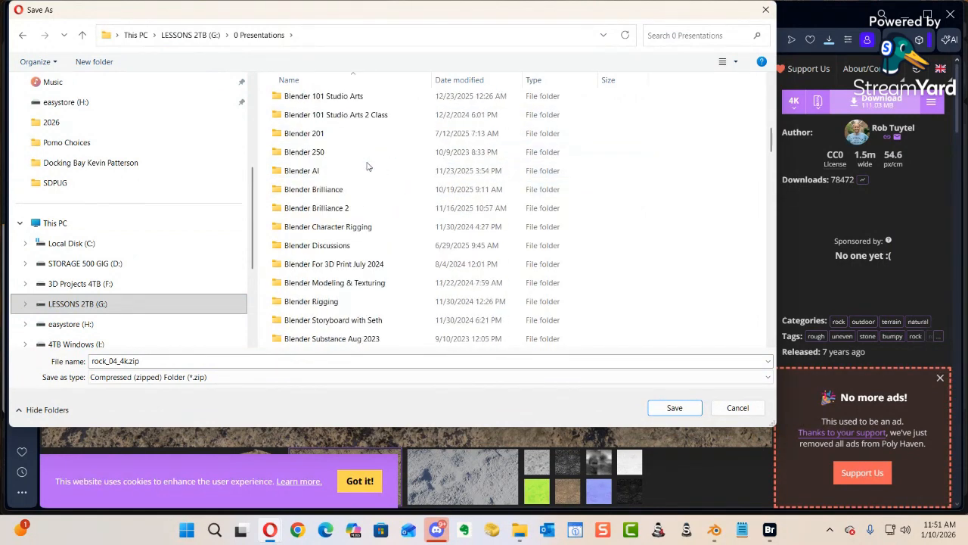
scroll(368, 168, "down", 4)
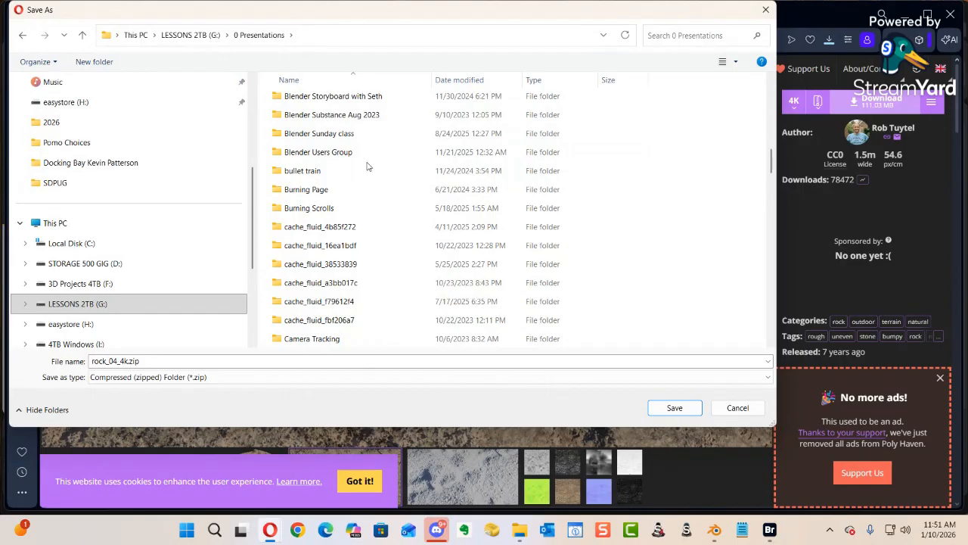
scroll(368, 166, "down", 4)
scroll(367, 167, "down", 2)
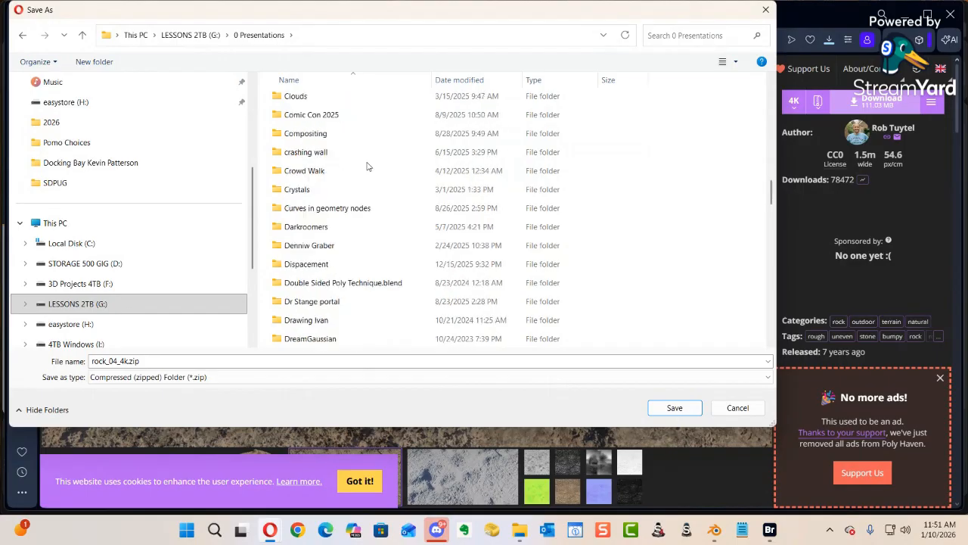
scroll(367, 166, "down", 3)
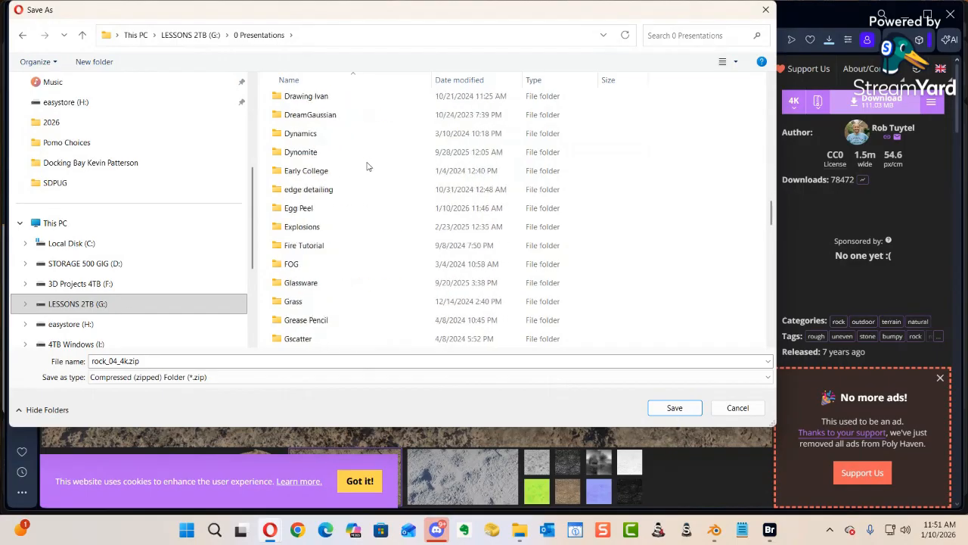
double_click(302, 209)
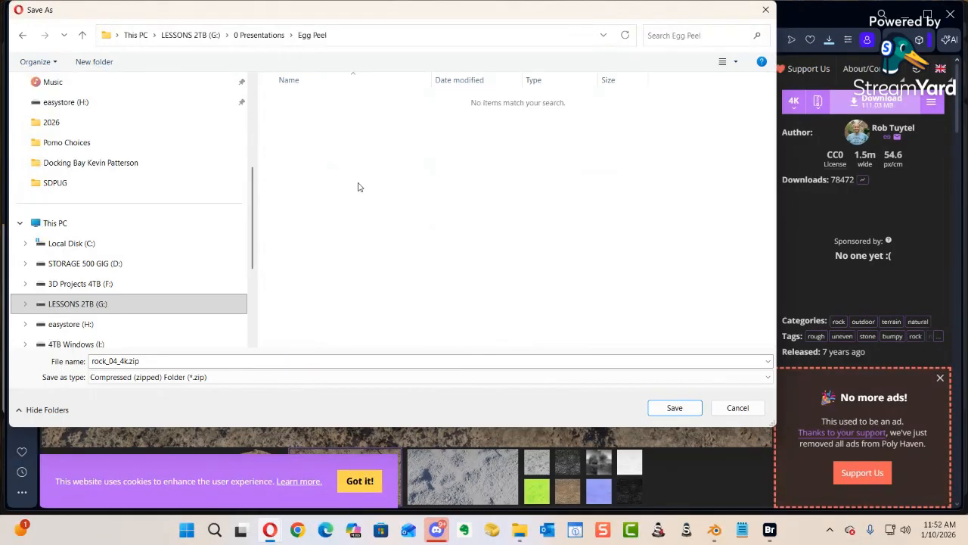
Create a folder named Images inside Egg Peel and open it.
key("ctrl+shift+n")
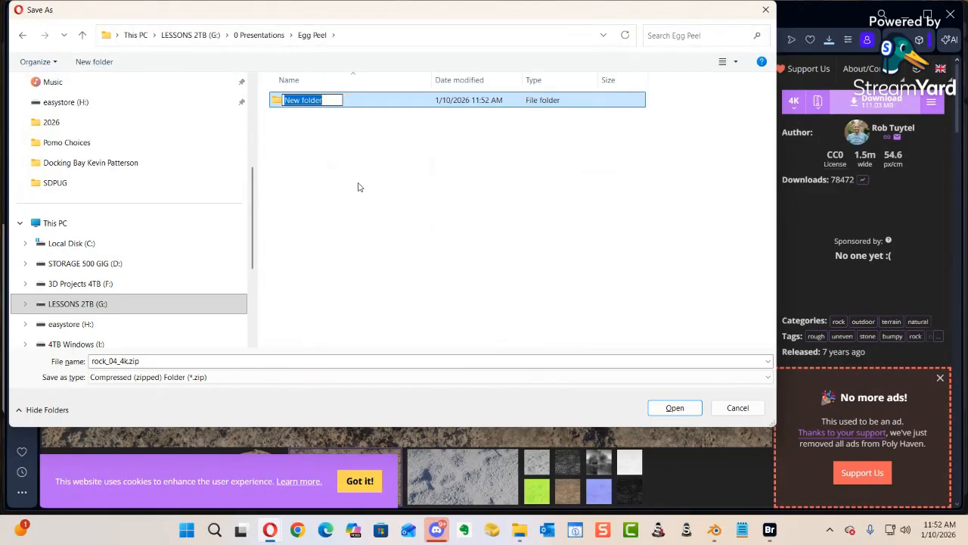
type("Images")
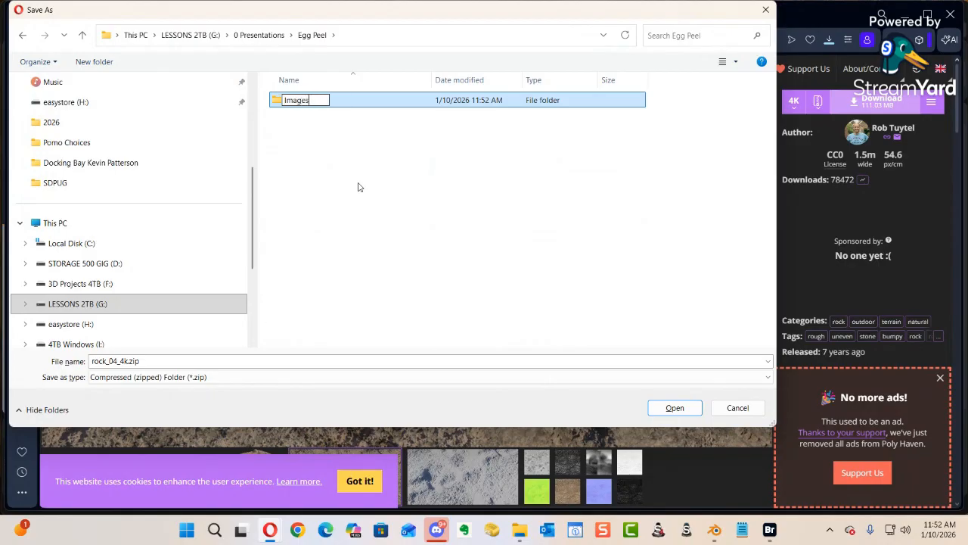
double_click(333, 103)
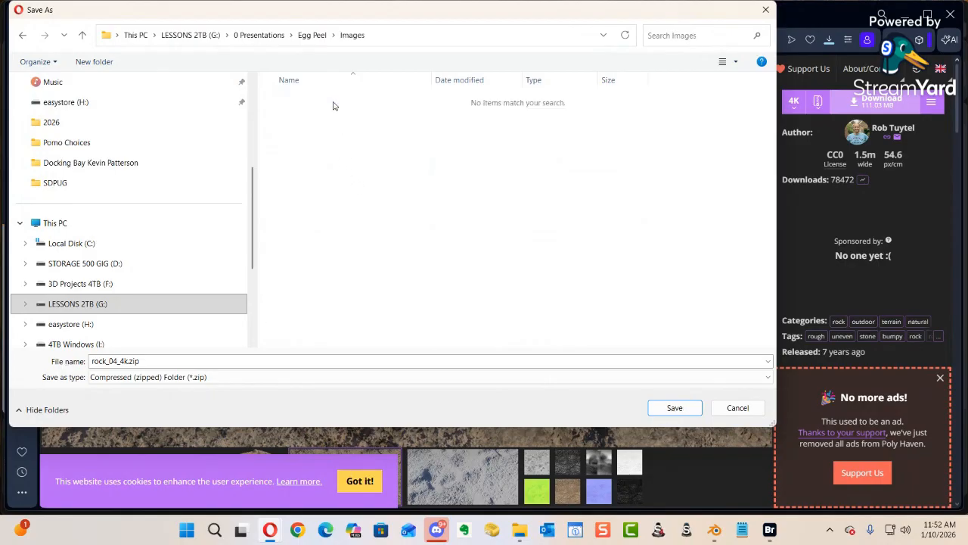
Create a subfolder in Images named after the download, rock_04_4k.zip, and save the texture archive in it.
double_click(158, 361)
key("ctrl+c")
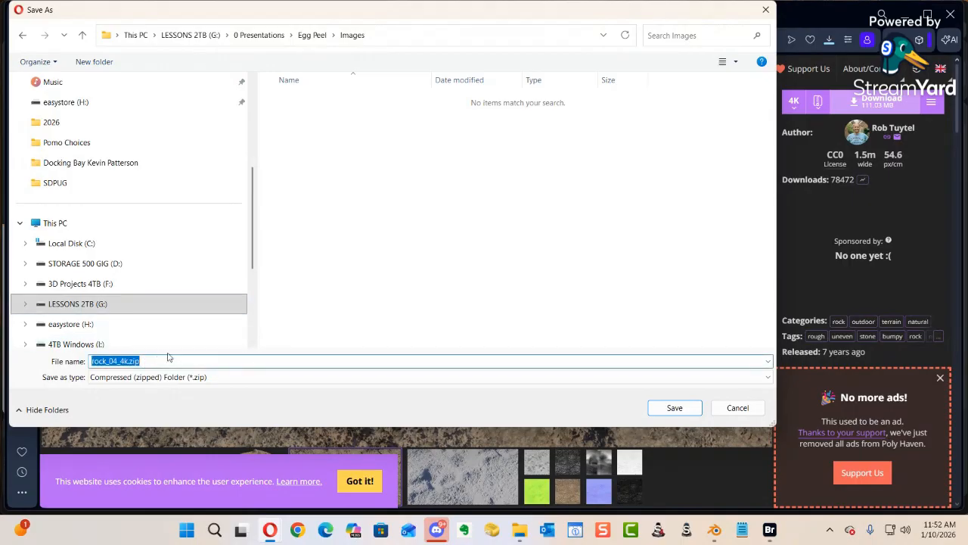
key("ctrl+shift+n")
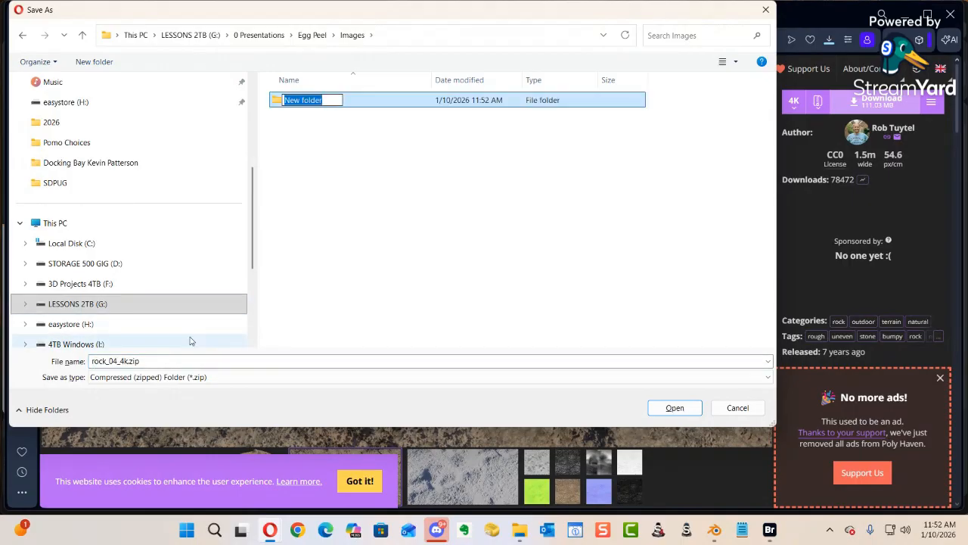
key("ctrl+v")
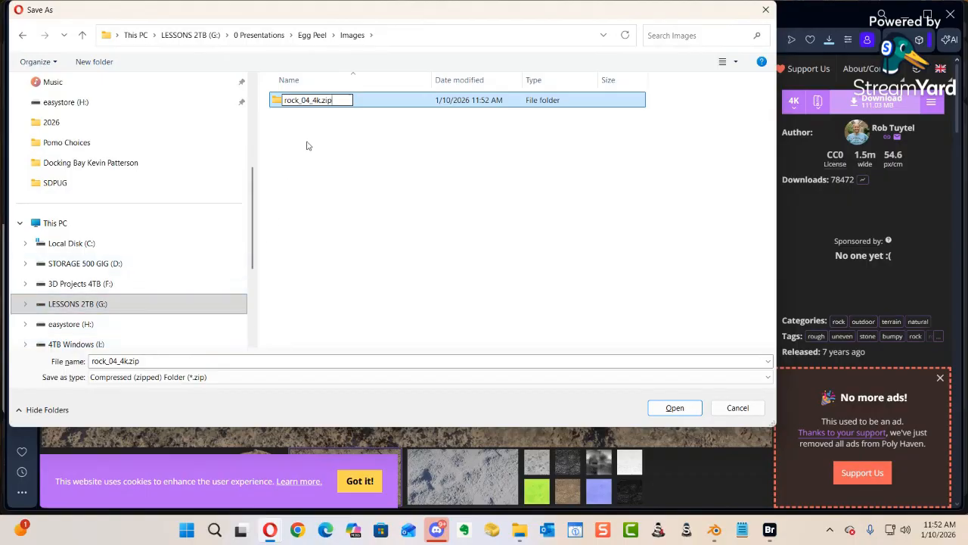
left_click(280, 100)
double_click(280, 100)
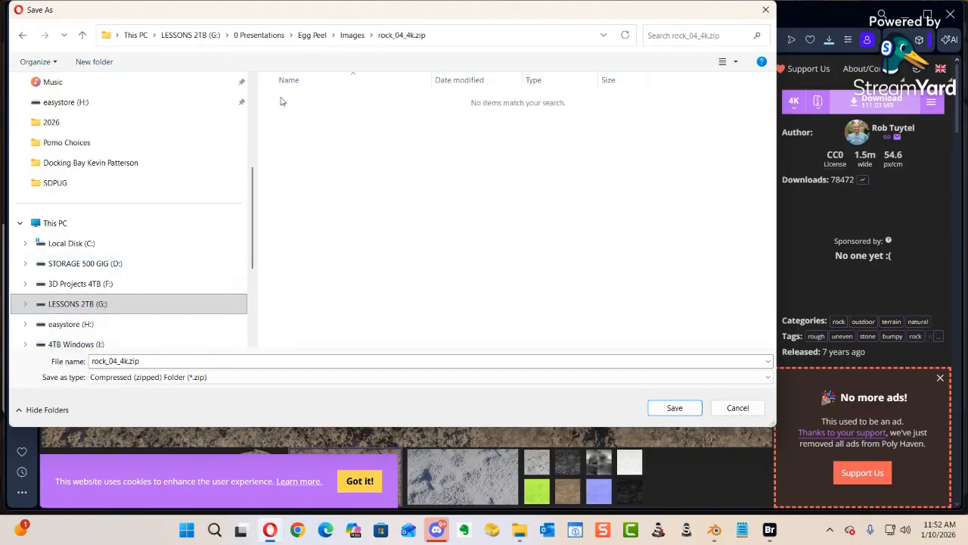
left_click(674, 408)
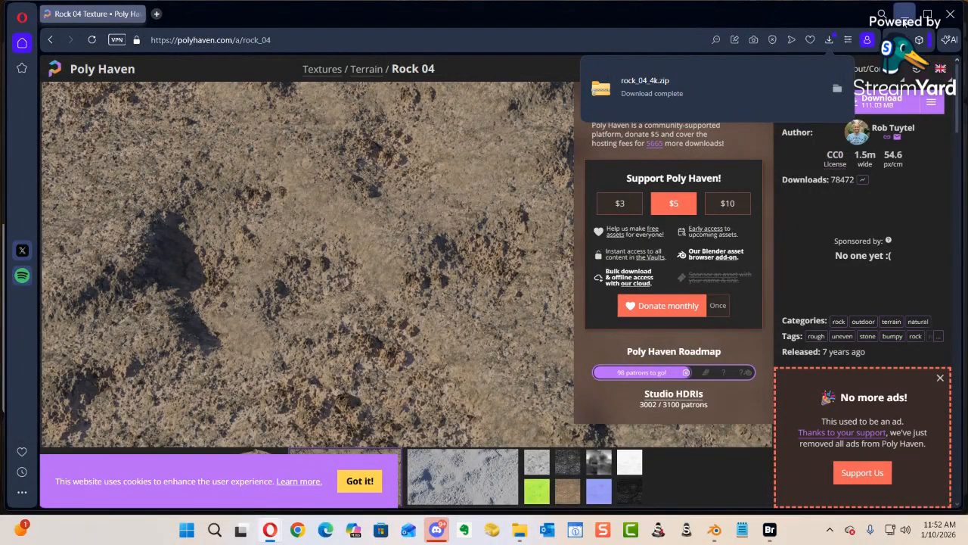
Switch to a new File Explorer window, maximize it and open the LESSONS 2TB (G:) drive.
left_click(905, 16)
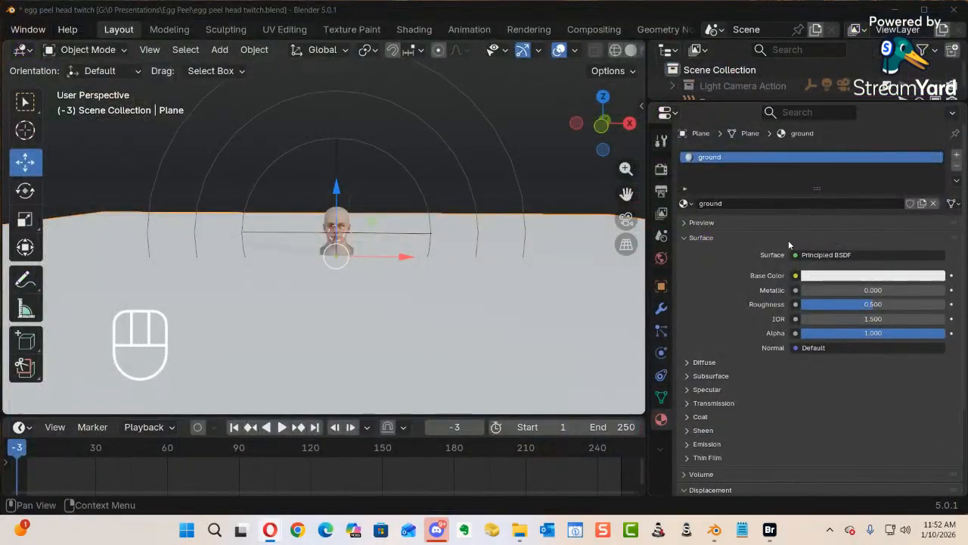
key("alt+Tab")
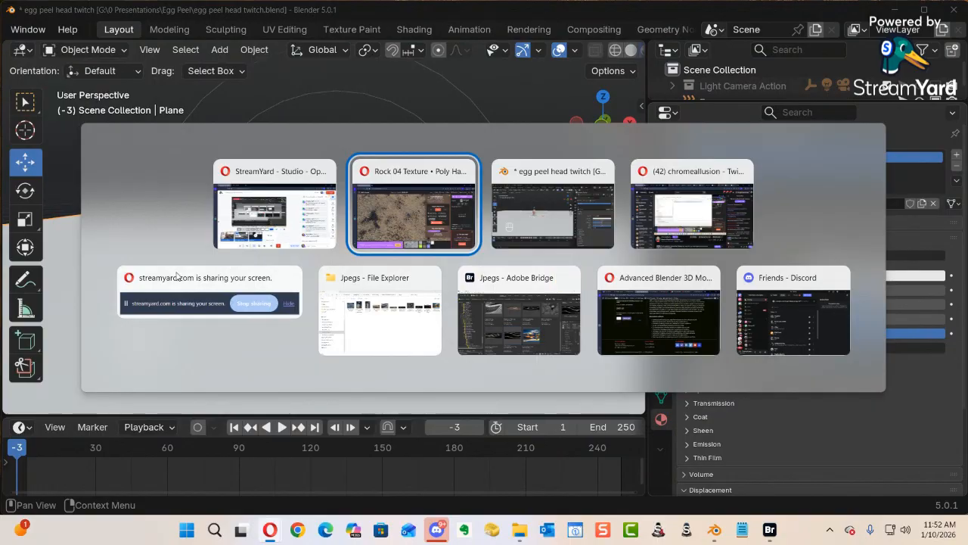
key("super+e")
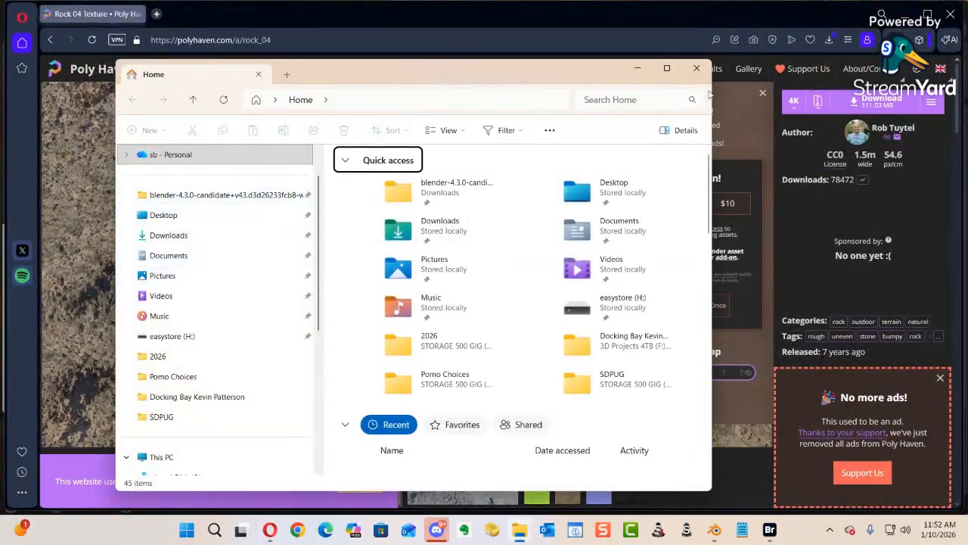
left_click(666, 68)
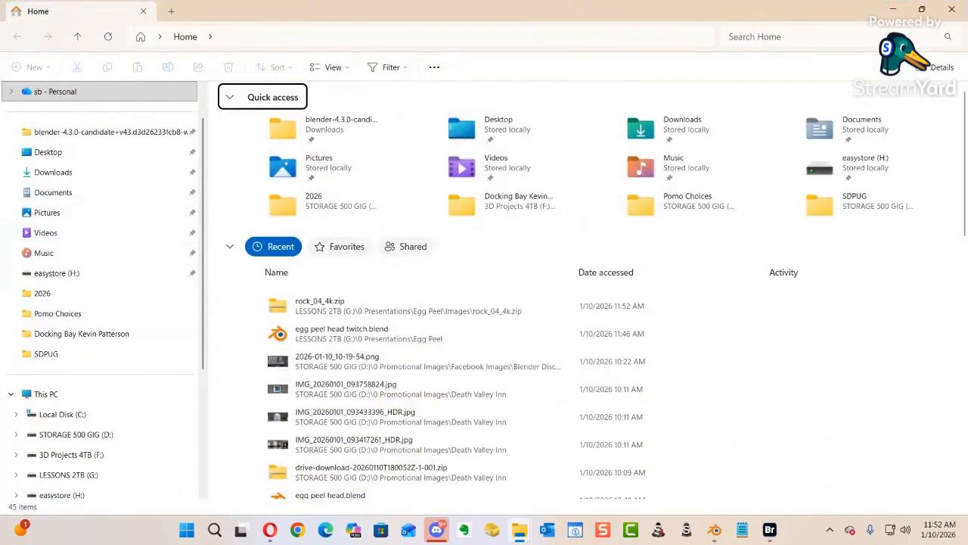
left_click(98, 436)
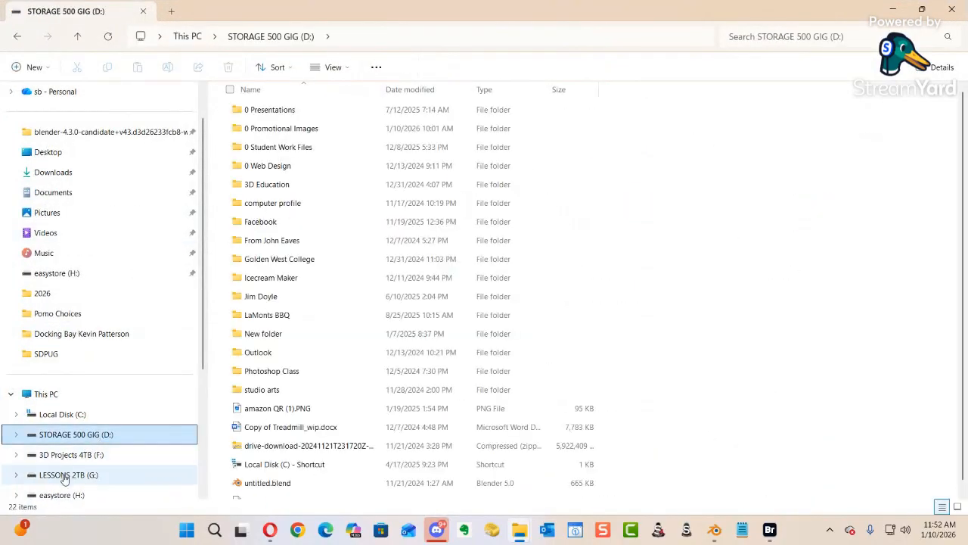
left_click(114, 474)
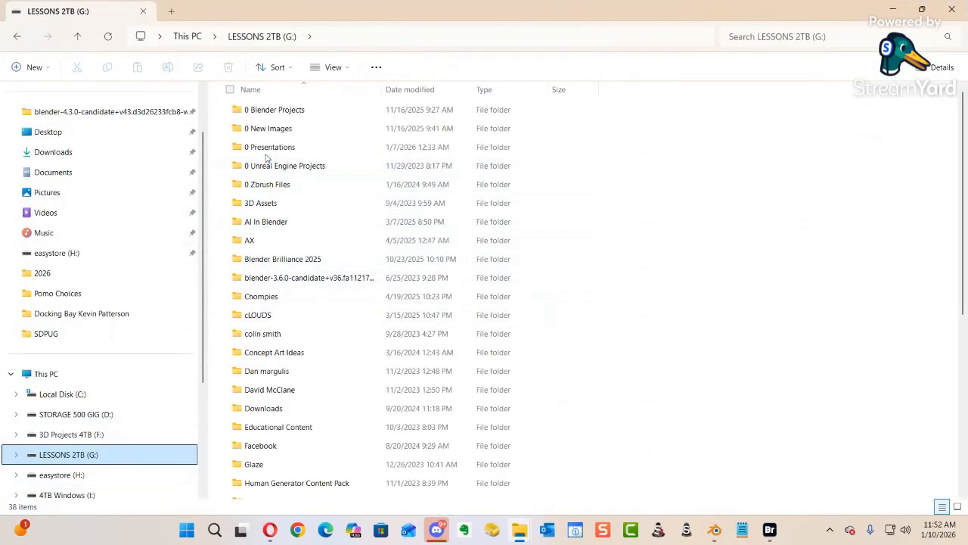
Open the rock_04_4k.zip folder located in 0 Presentations > Egg Peel > Images.
scroll(279, 290, "down", 12)
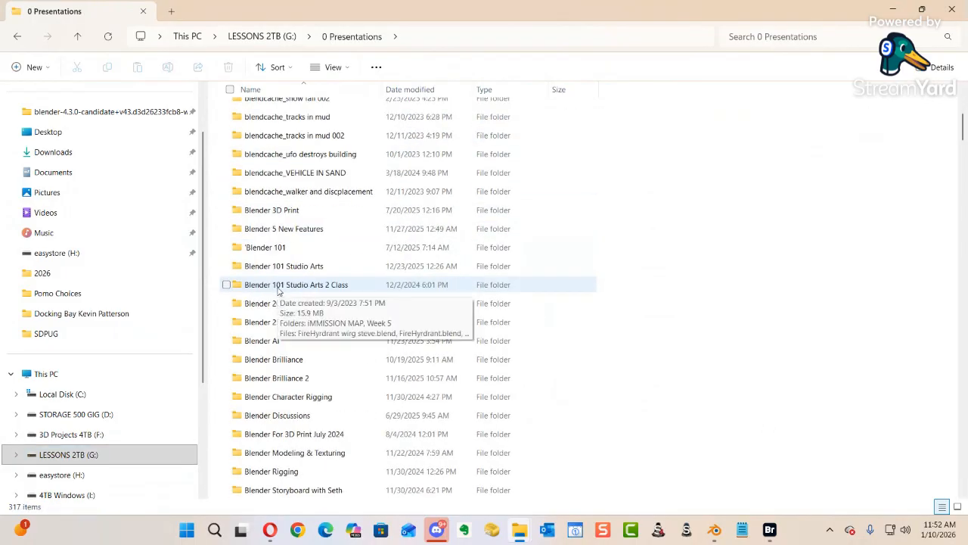
scroll(279, 290, "down", 6)
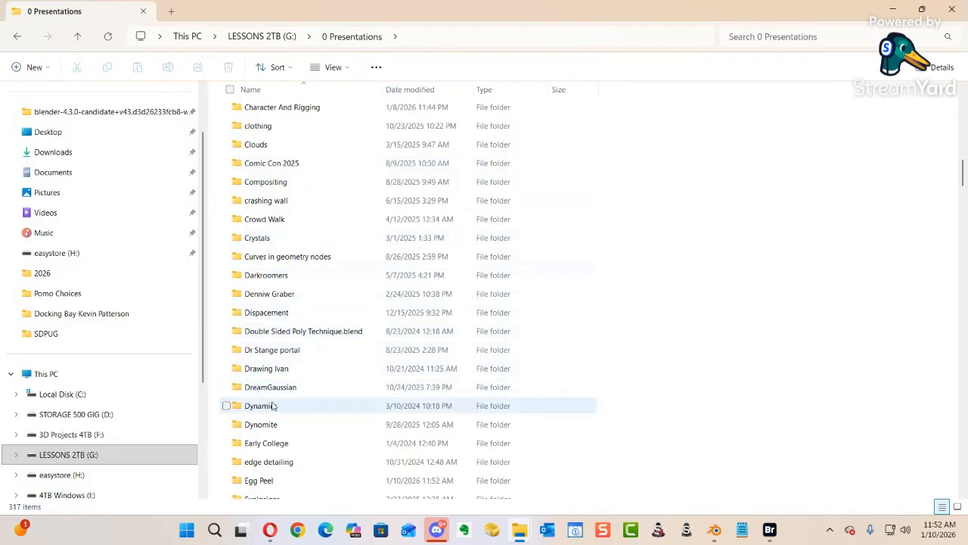
double_click(274, 479)
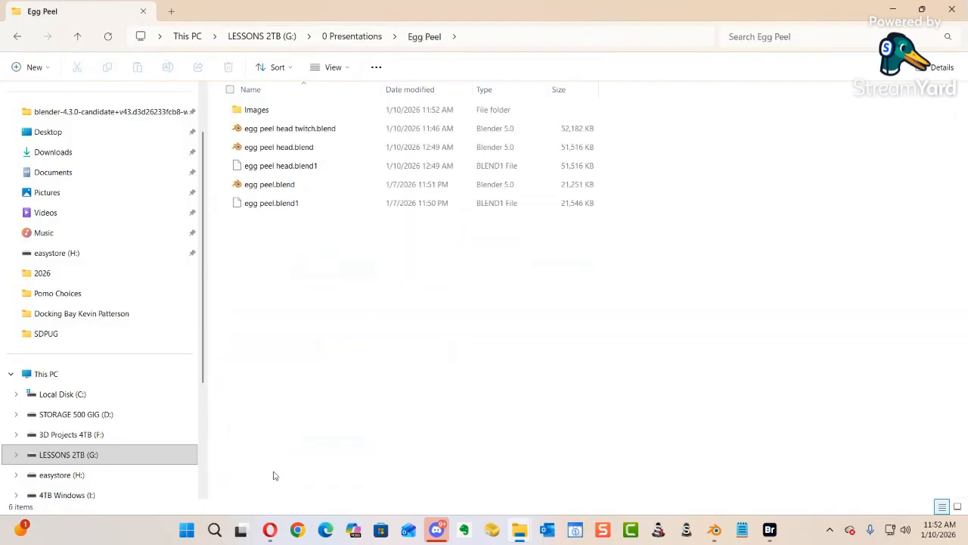
double_click(254, 112)
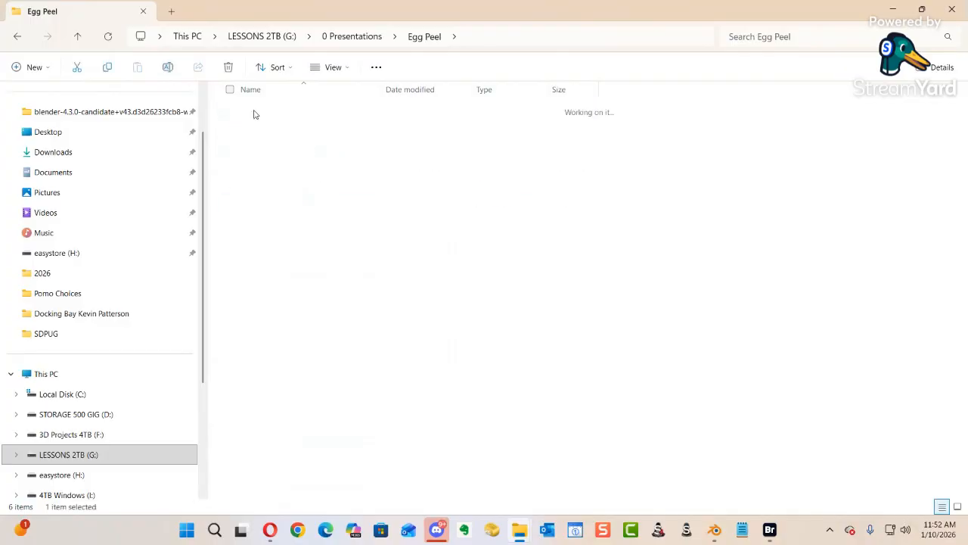
double_click(284, 118)
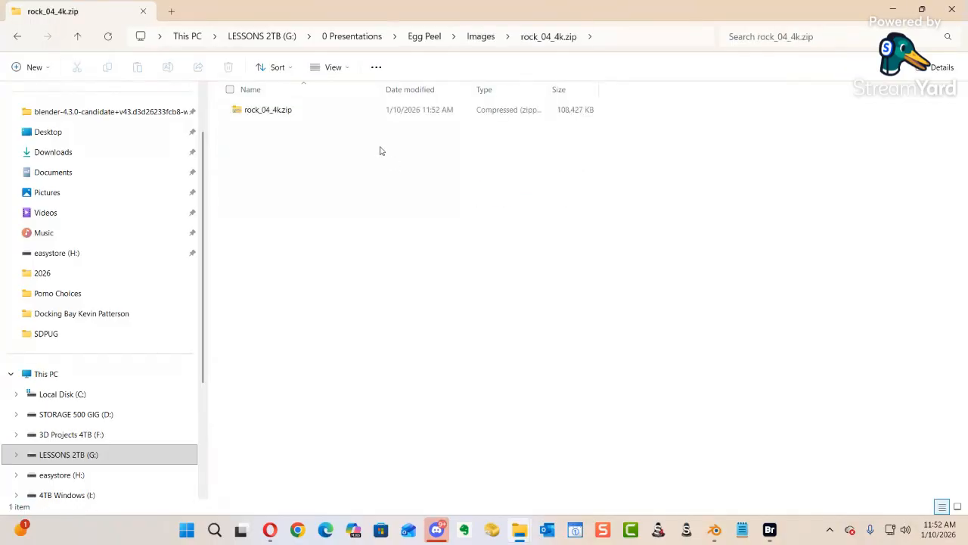
Copy all texture files from the archive's textures folder into the Images folder and show them as extra large icons.
double_click(266, 112)
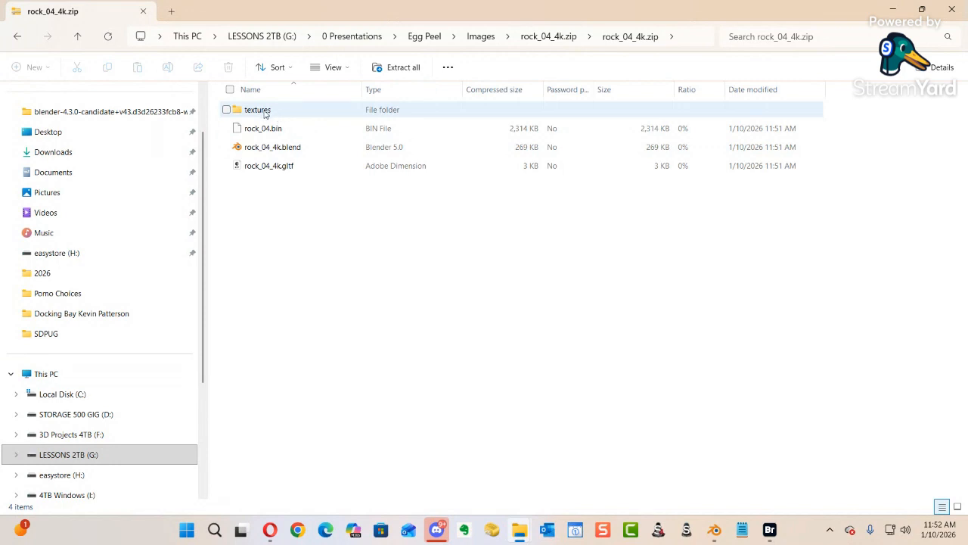
double_click(265, 114)
left_click_drag(323, 266, 243, 109)
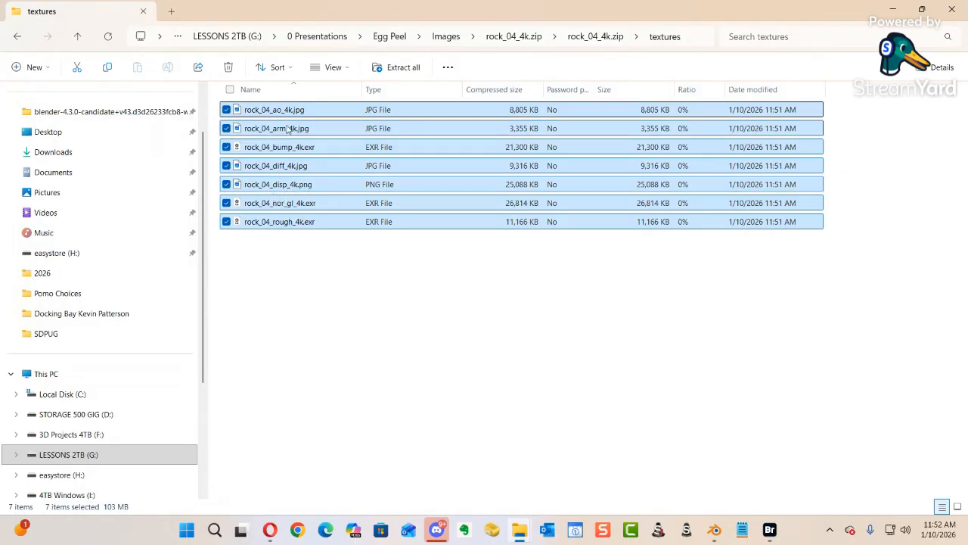
left_click(16, 37)
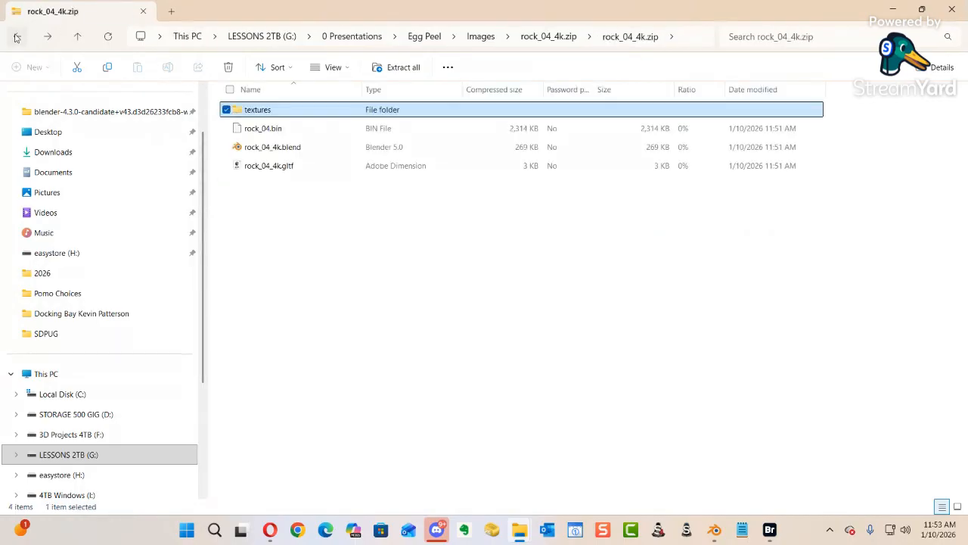
left_click(15, 38)
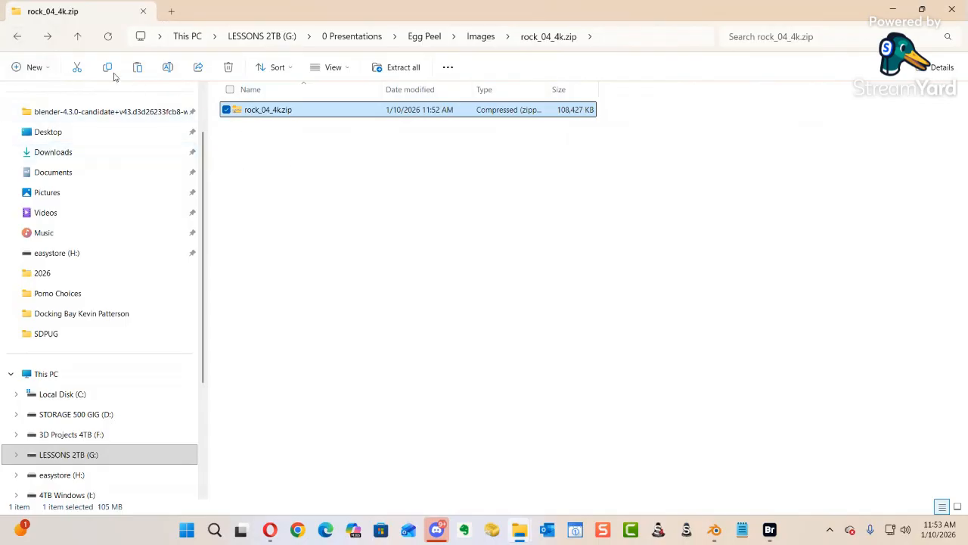
left_click(17, 37)
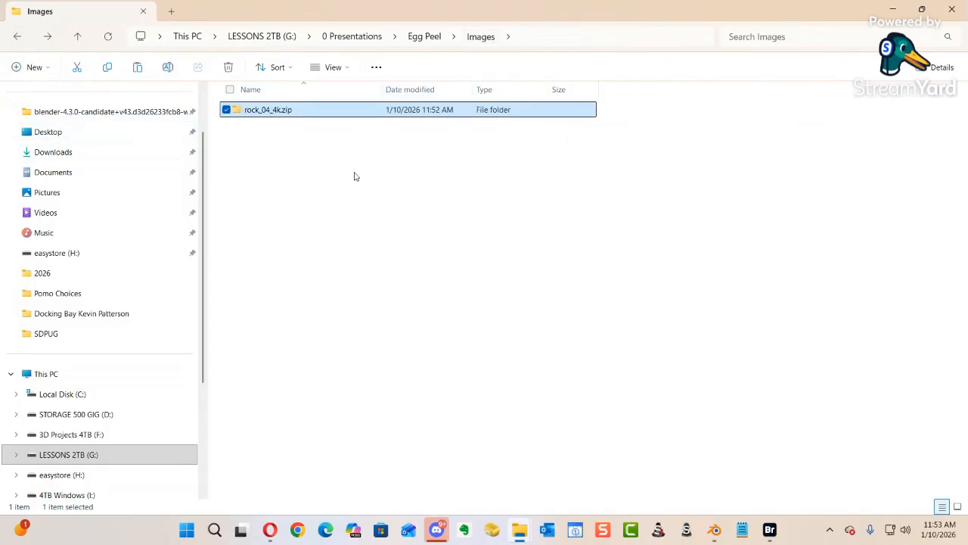
left_click(317, 216)
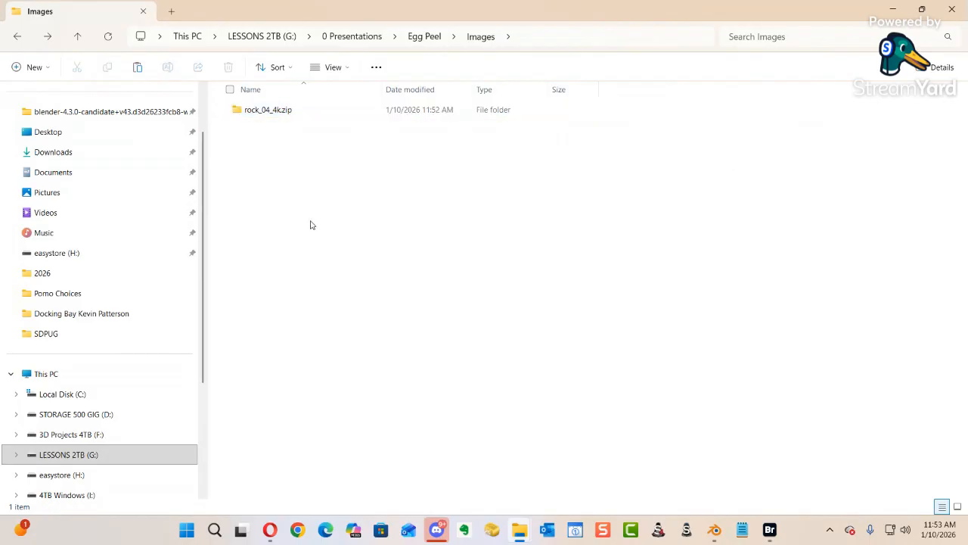
key("ctrl+v")
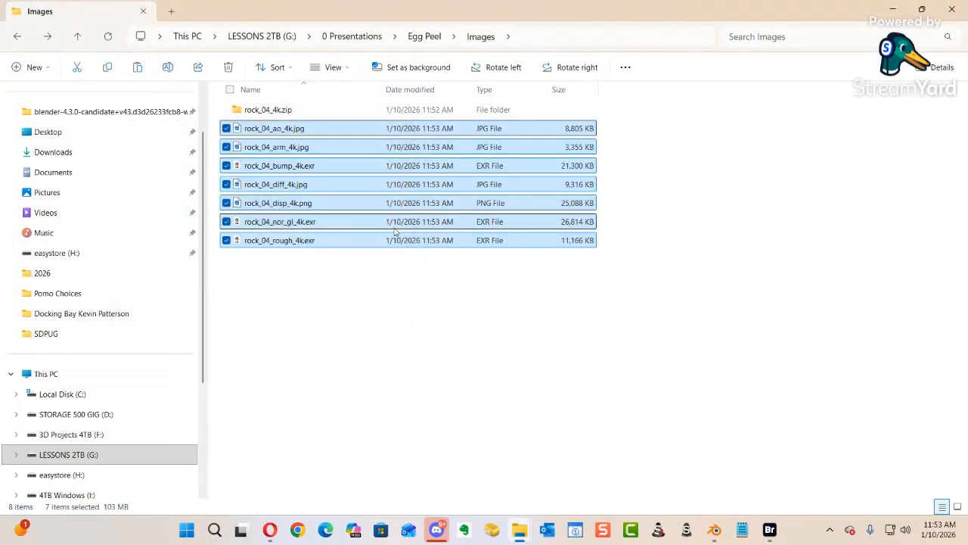
left_click(332, 69)
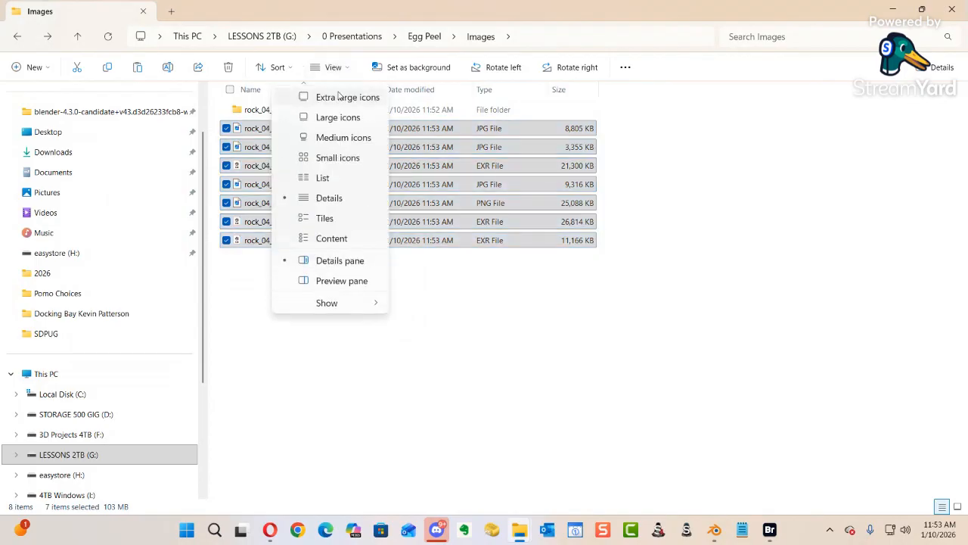
left_click(331, 101)
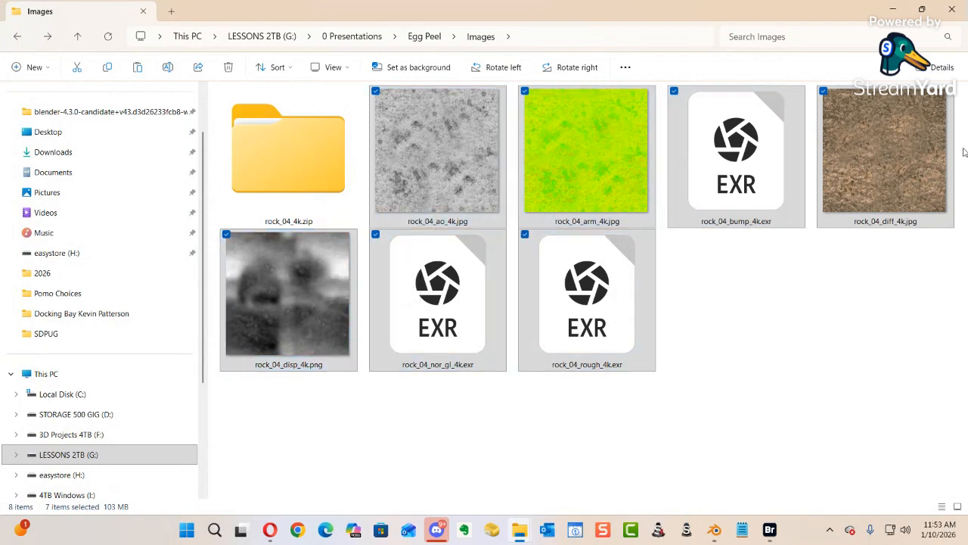
Switch back to Blender, enlarge the timeline area and turn it into a Shader Editor showing the ground material.
left_click(894, 10)
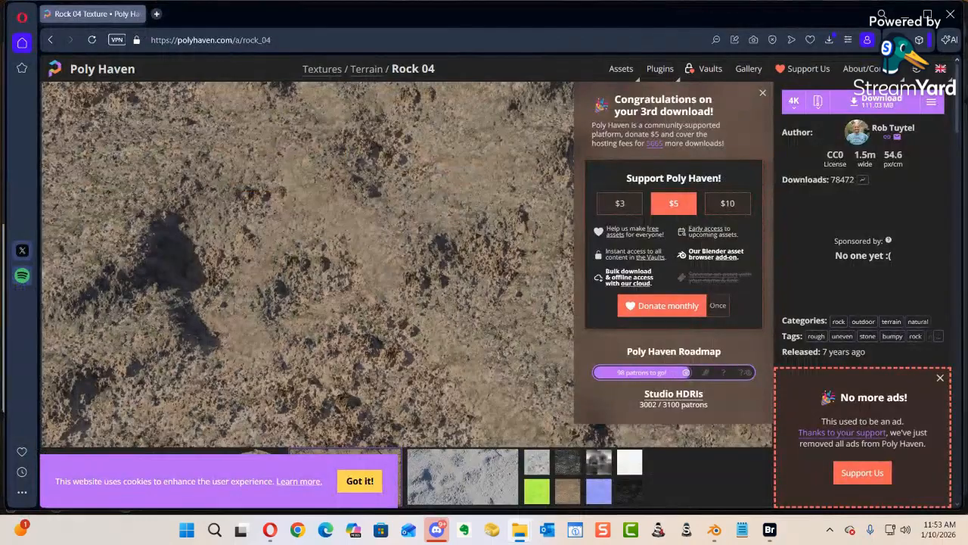
left_click(905, 14)
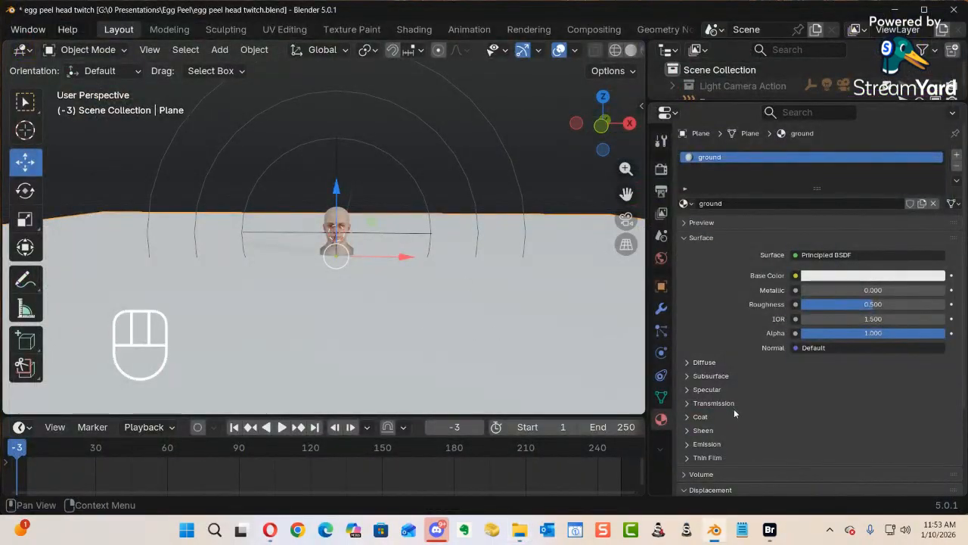
left_click(660, 422)
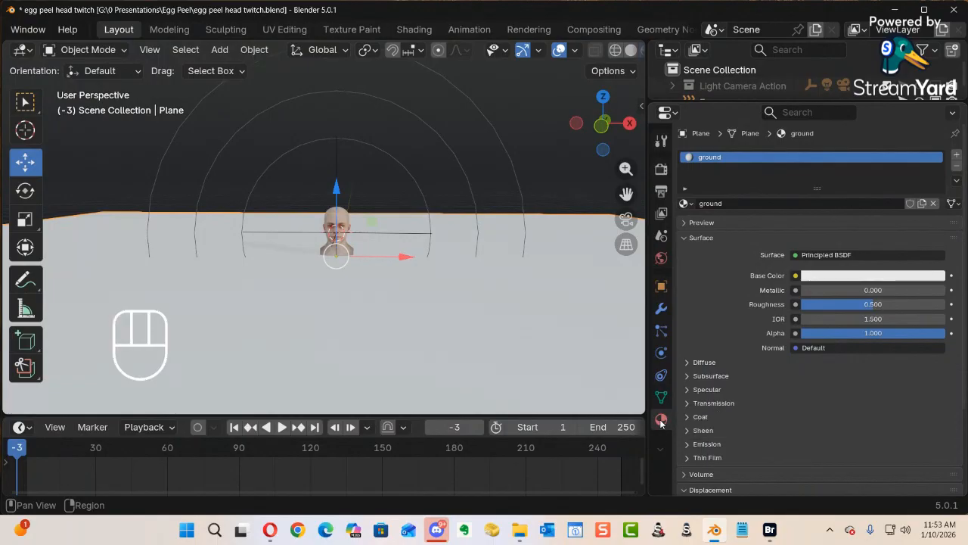
left_click_drag(551, 416, 572, 298)
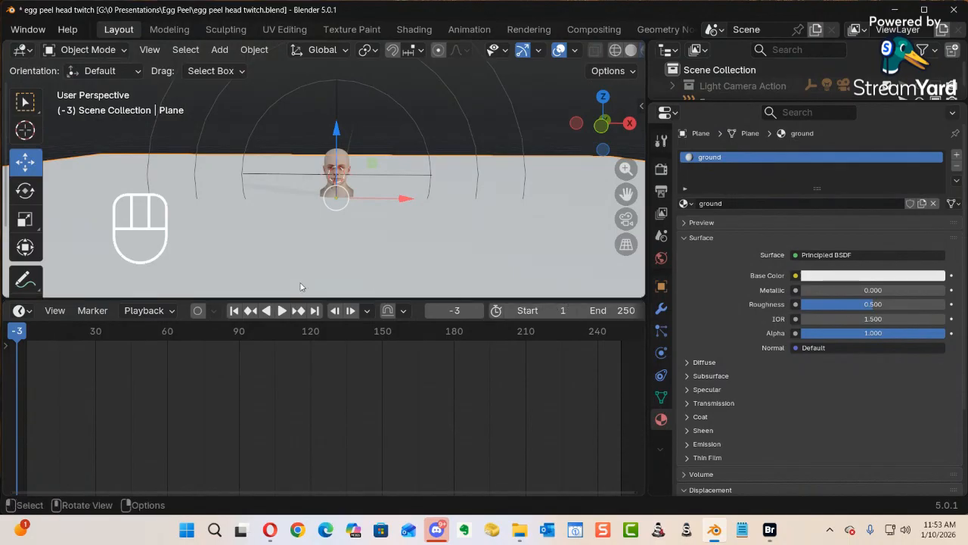
left_click(22, 311)
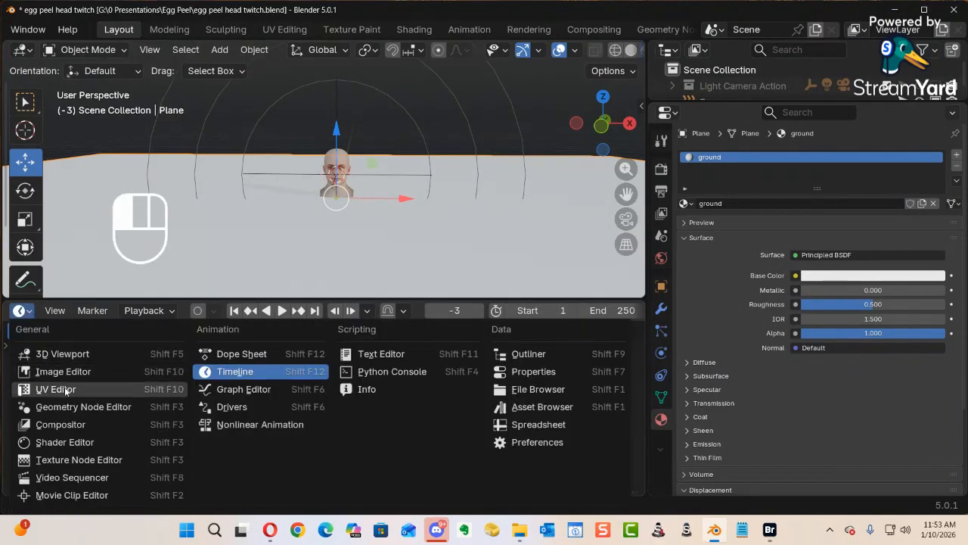
left_click(82, 443)
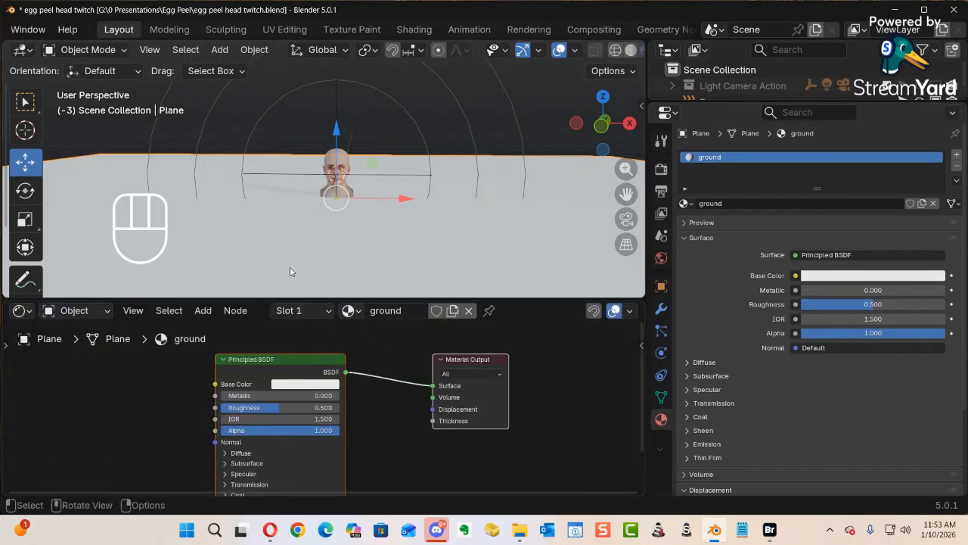
Move the Material Output and Principled BSDF nodes to free space before them, and start Principled Texture Setup in the Images folder.
left_click_drag(463, 369, 532, 363)
left_click_drag(407, 373, 428, 377)
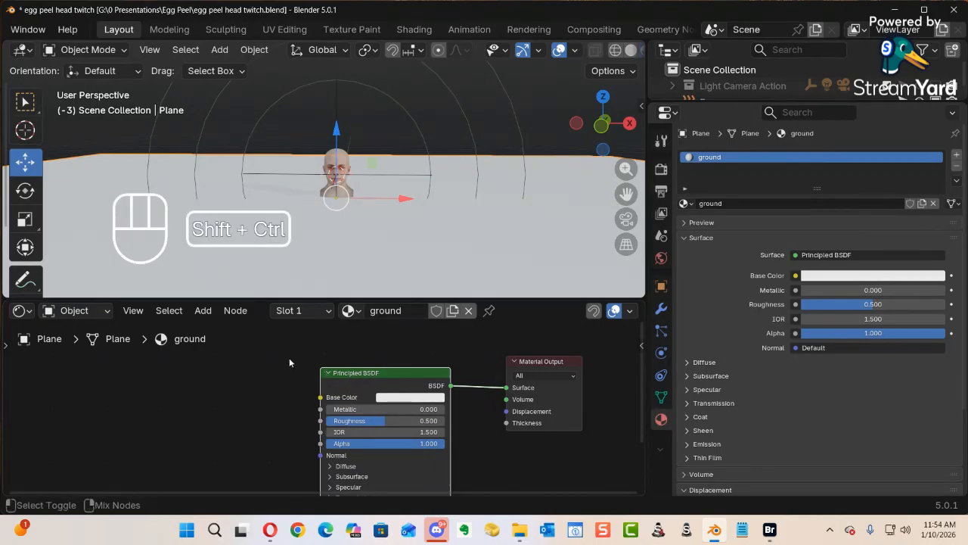
key("ctrl+shift+t")
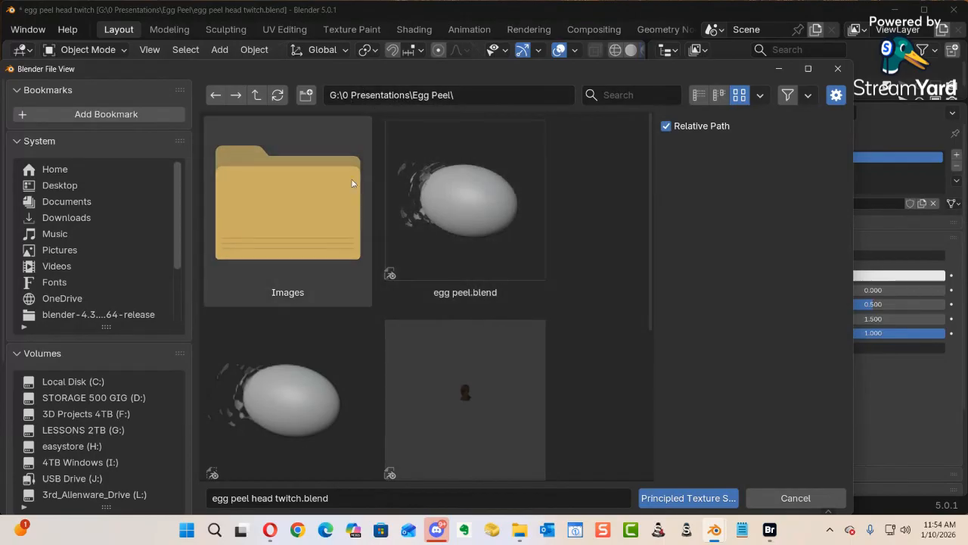
left_click(296, 222)
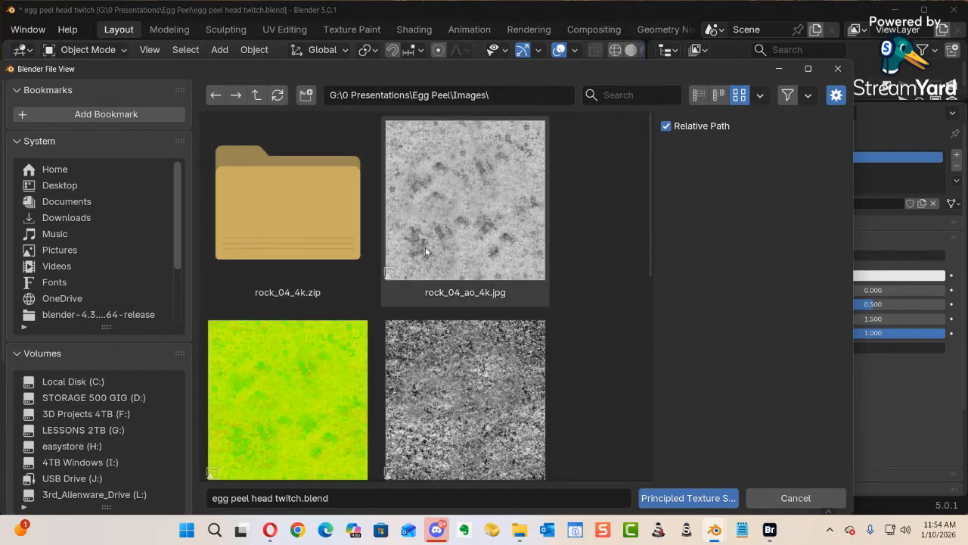
Load rock_04_diff_4k.jpg, rock_04_disp_4k.png, rock_04_nor_gl_4k.exr and rock_04_rough_4k.exr into the ground material with Principled Texture Setup.
mouse_move(452, 256)
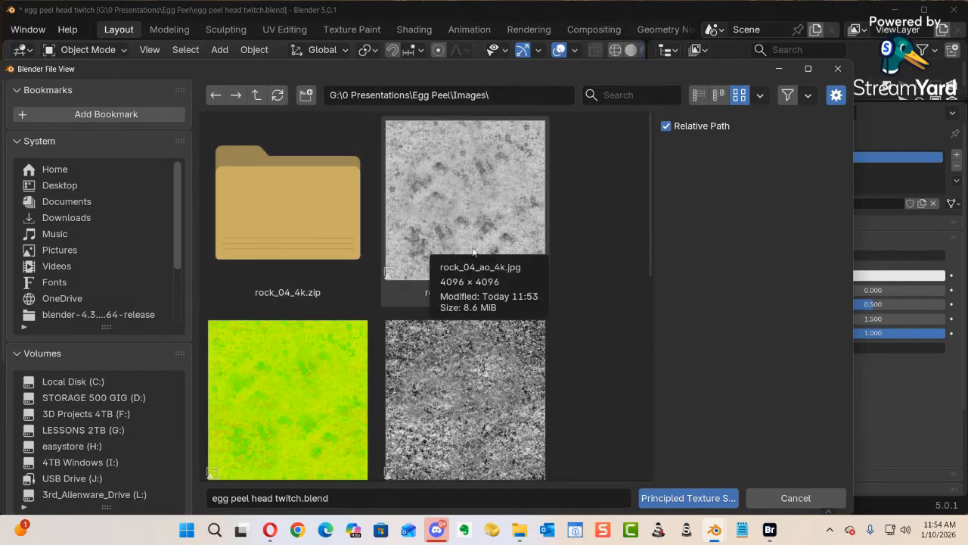
scroll(591, 272, "down", 3)
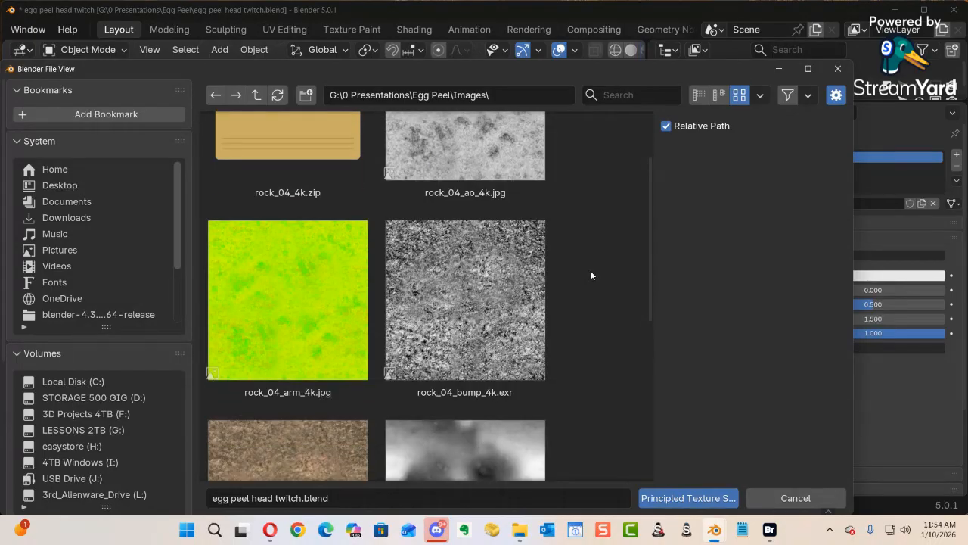
scroll(591, 272, "down", 3)
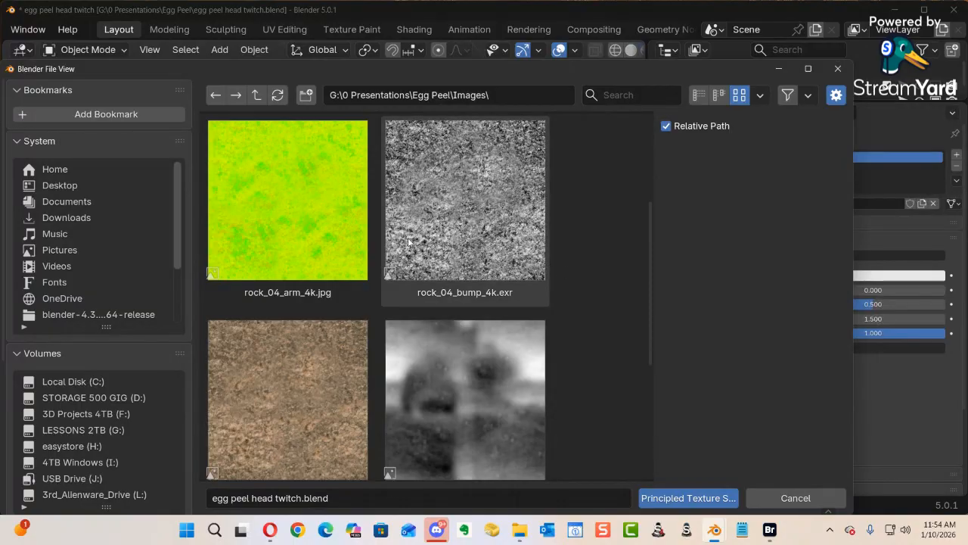
scroll(376, 314, "down", 4)
left_click(335, 269)
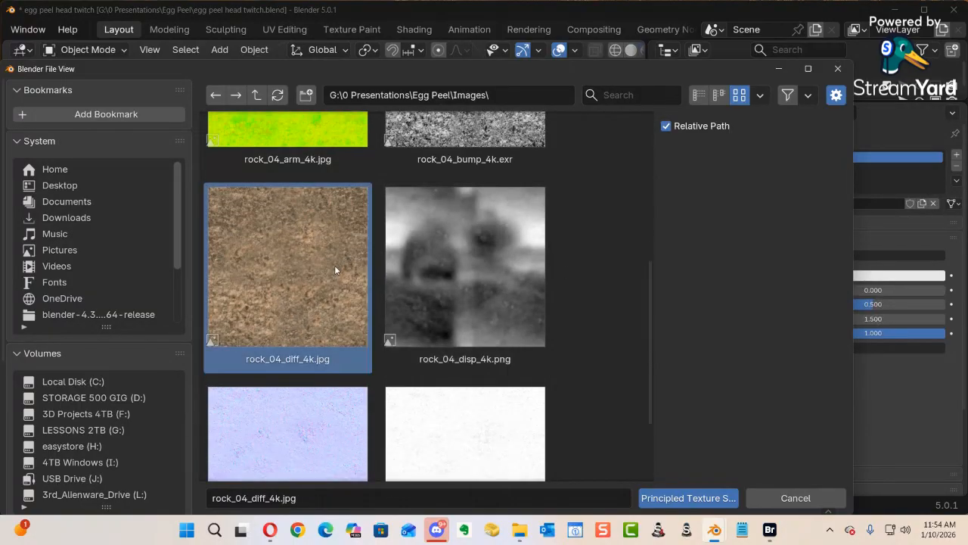
left_click(496, 278, "shift")
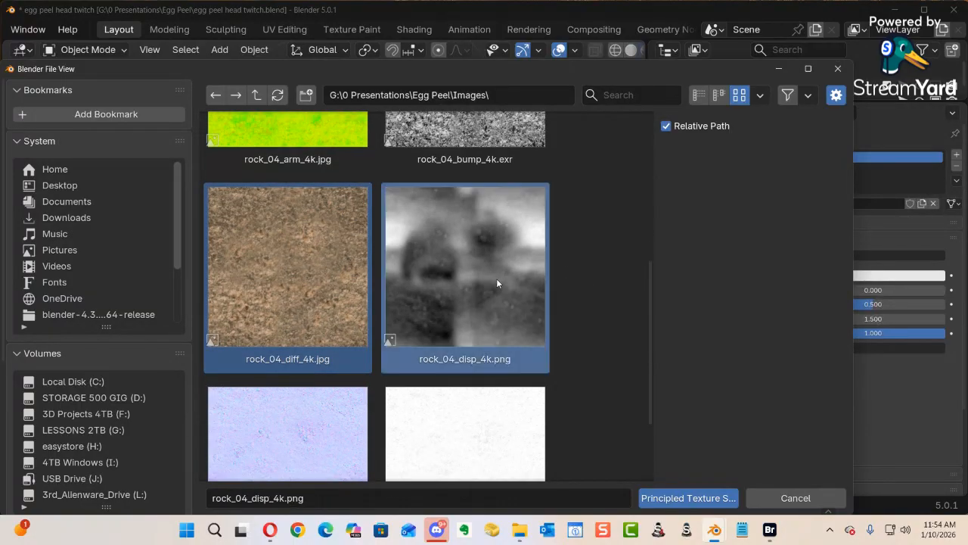
scroll(569, 288, "down", 3)
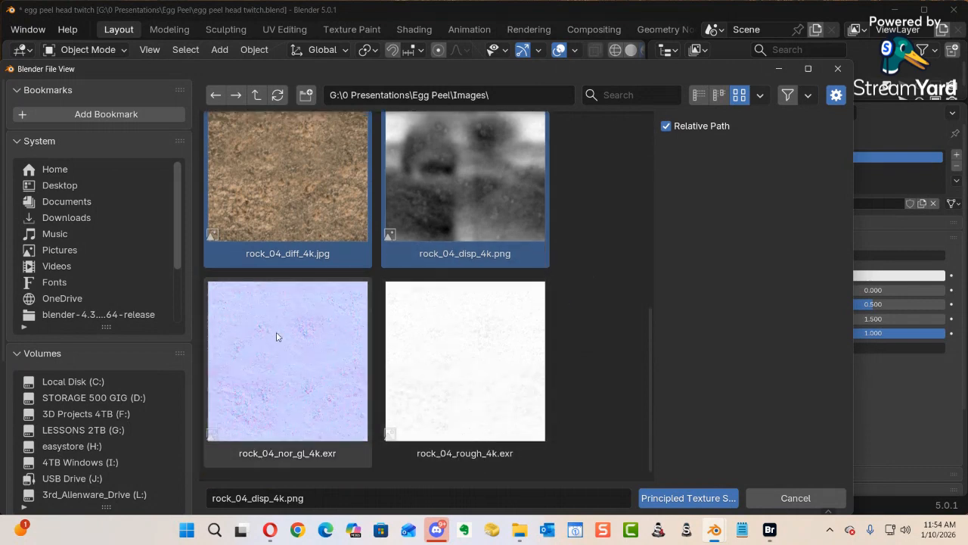
left_click(262, 338, "shift")
left_click(463, 334, "shift")
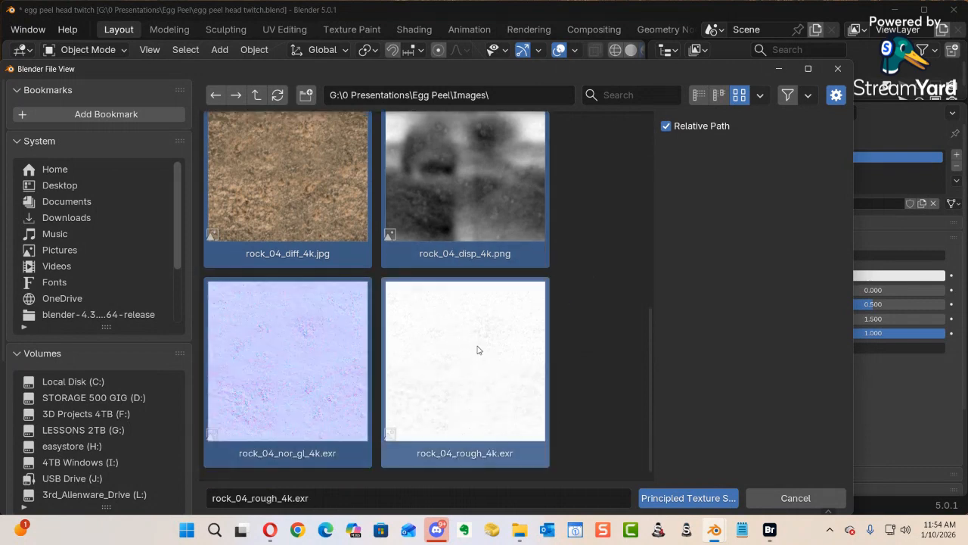
scroll(569, 335, "up", 5)
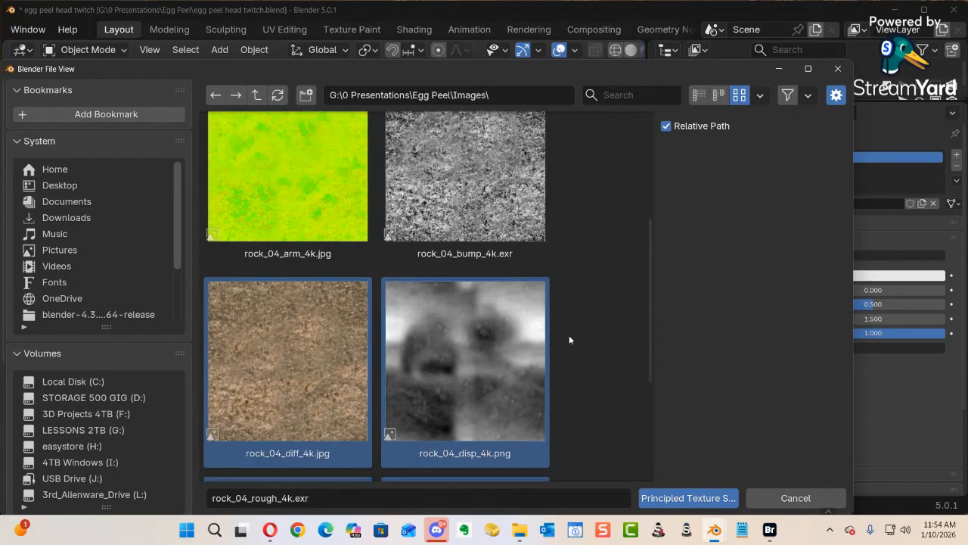
scroll(568, 335, "down", 3)
scroll(569, 340, "down", 2)
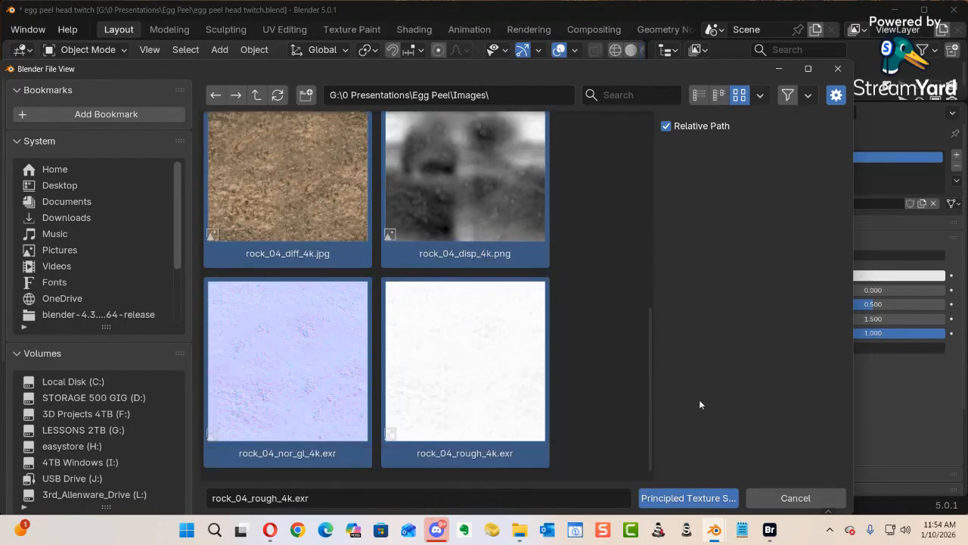
left_click(683, 498)
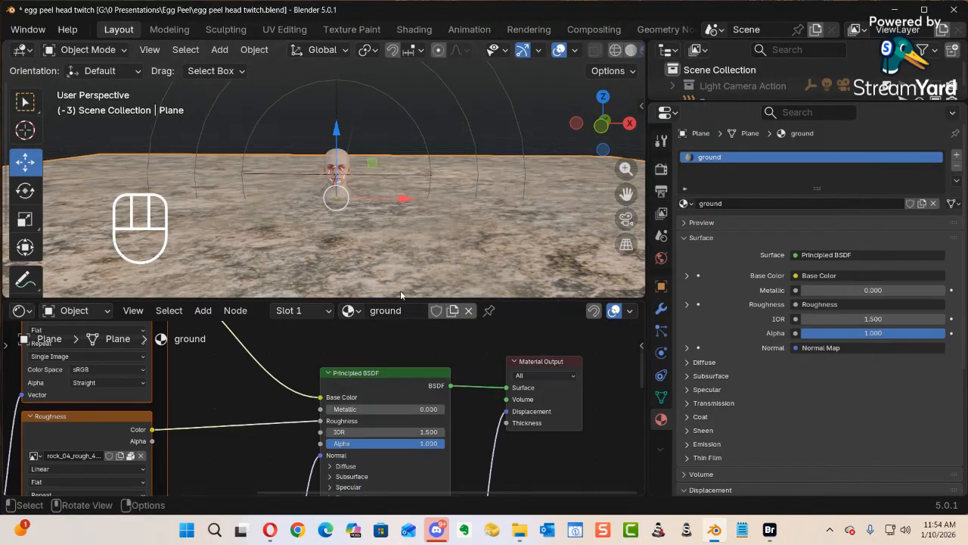
Inspect the textured ground around the head and enlarge the 3D viewport by shrinking the Shader Editor.
middle_click_drag(421, 209, 445, 201, "ctrl+alt")
middle_click_drag(416, 374, 374, 337, "ctrl+alt")
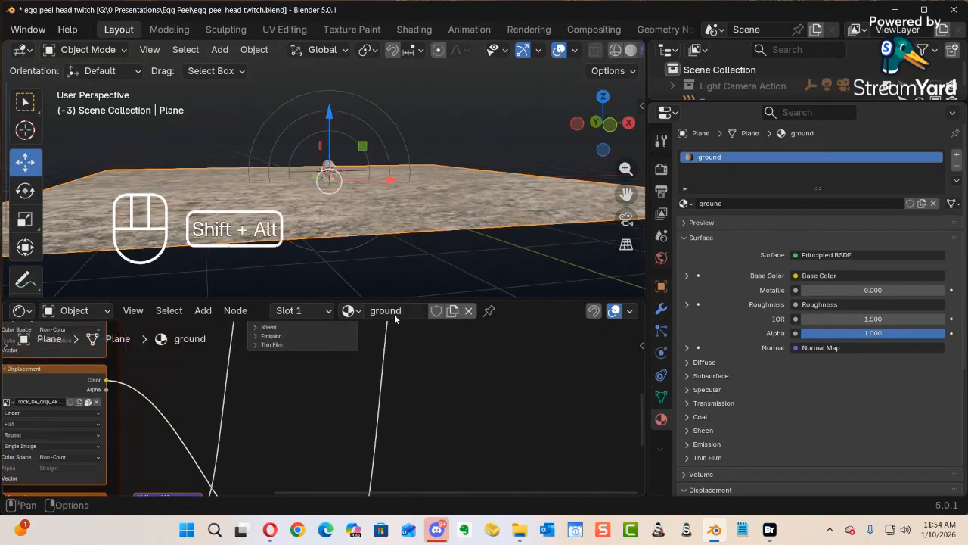
left_click_drag(420, 82, 404, 138, "alt+shift")
middle_click_drag(446, 211, 385, 157, "alt")
left_click_drag(399, 297, 381, 385)
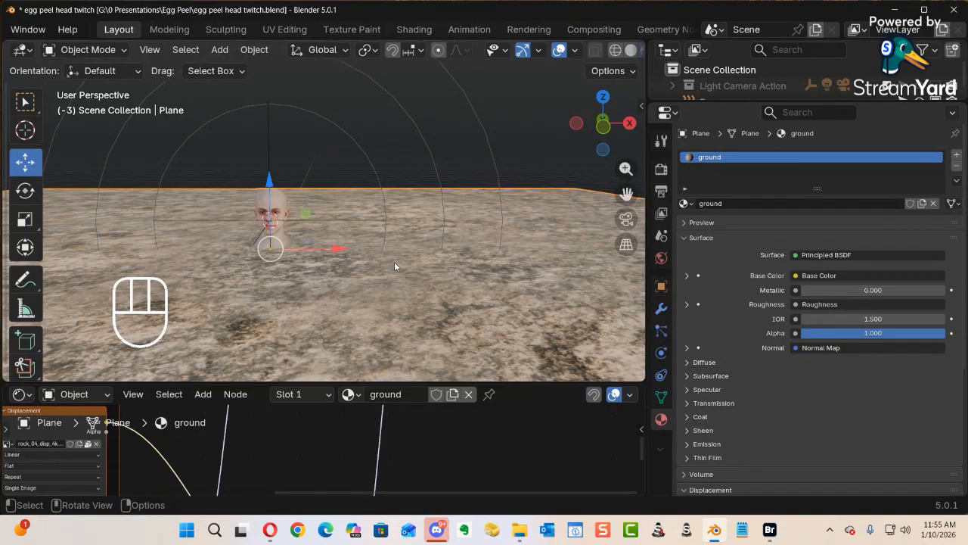
Switch the viewport to Rendered shading, enlarge the Outliner and enable the Light Camera Action collection.
key("z")
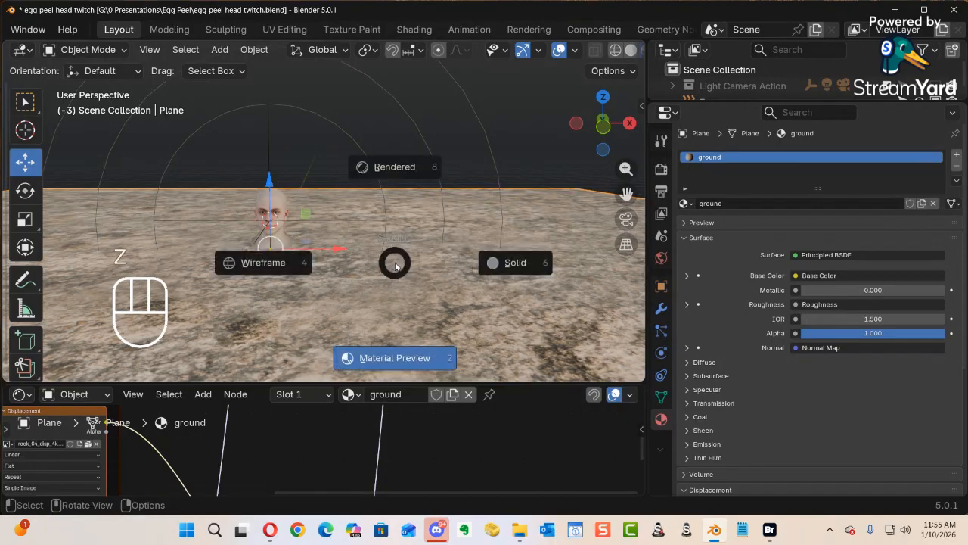
left_click(376, 168)
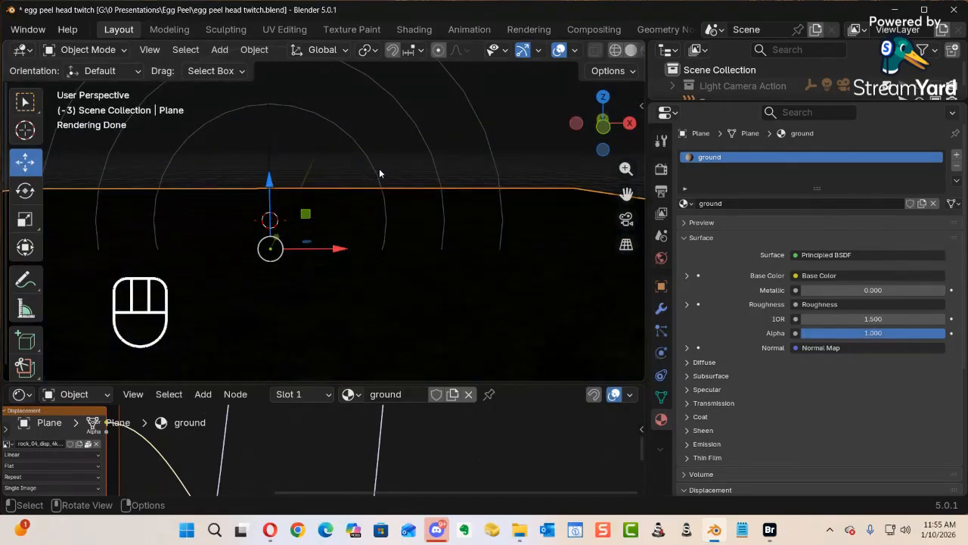
left_click_drag(801, 104, 815, 194)
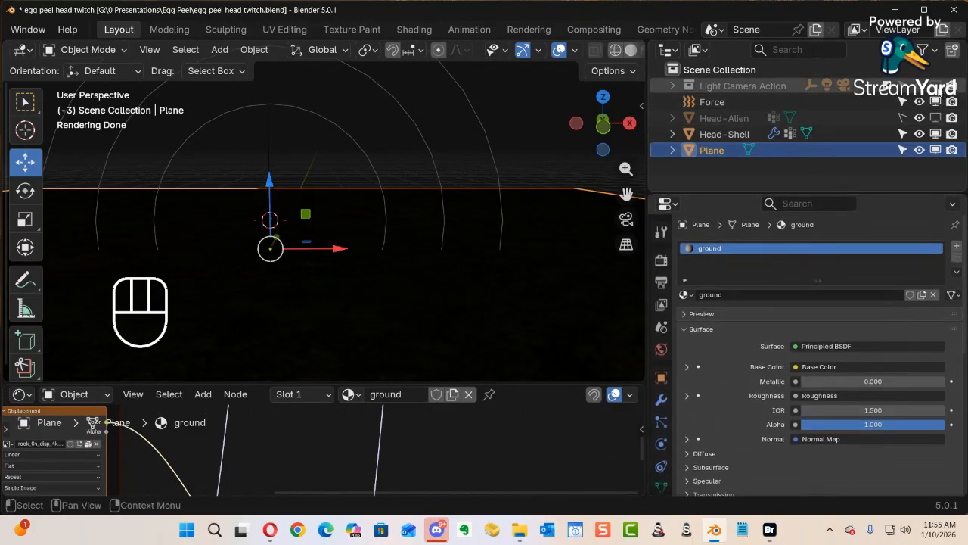
left_click(888, 87)
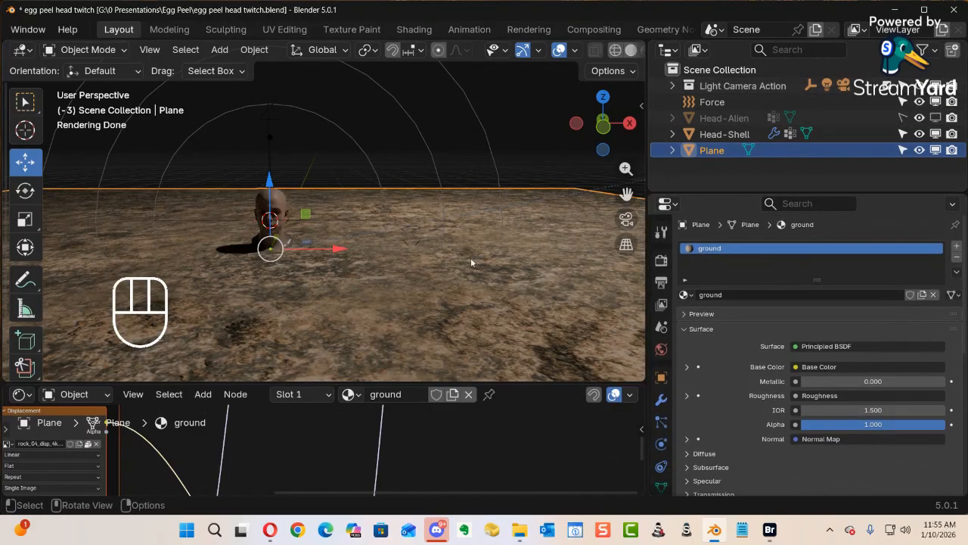
Select the Light in the Light Camera Action collection and move it high above the ground, between the head and the camera.
left_click_drag(472, 218, 434, 249, "ctrl+alt")
middle_click_drag(434, 254, 422, 286, "alt+shift")
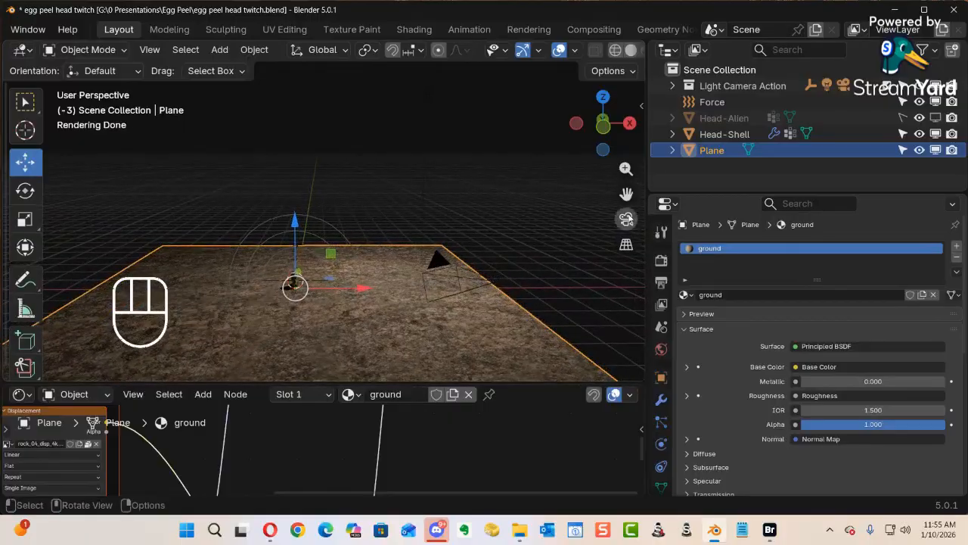
left_click(672, 86)
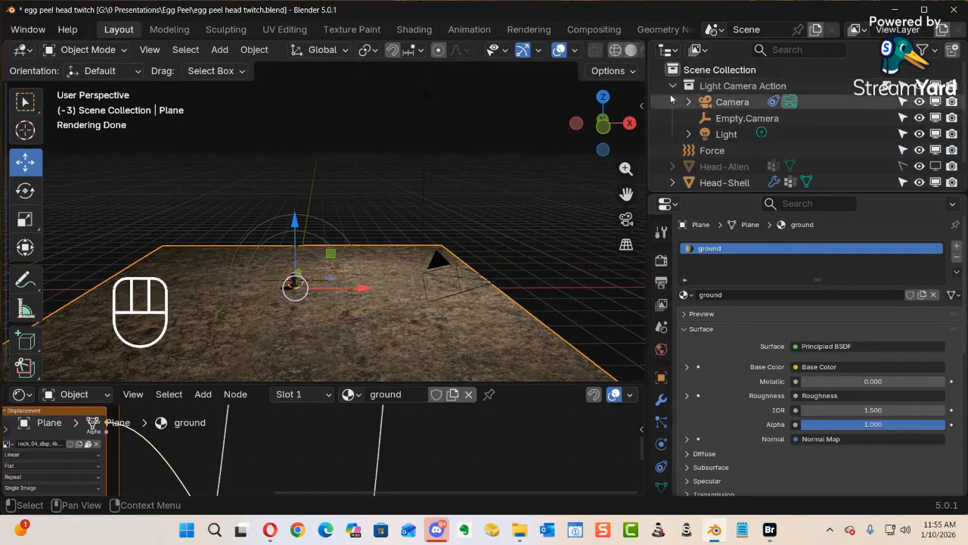
left_click(726, 134)
left_click_drag(511, 201, 478, 216, "ctrl+alt")
middle_click_drag(477, 216, 453, 189, "alt")
left_click_drag(405, 159, 390, 197)
middle_click_drag(391, 198, 392, 197, "ctrl+alt")
middle_click_drag(404, 262, 431, 166, "alt+shift")
middle_click_drag(428, 205, 382, 252, "alt+shift")
left_click_drag(509, 154, 441, 206)
mouse_move(441, 206)
middle_mouse_down("alt")
mouse_move(472, 193)
mouse_move(500, 156)
mouse_move(447, 192)
middle_mouse_up("alt")
left_click_drag(428, 211, 447, 127)
middle_click_drag(435, 195, 425, 225, "alt")
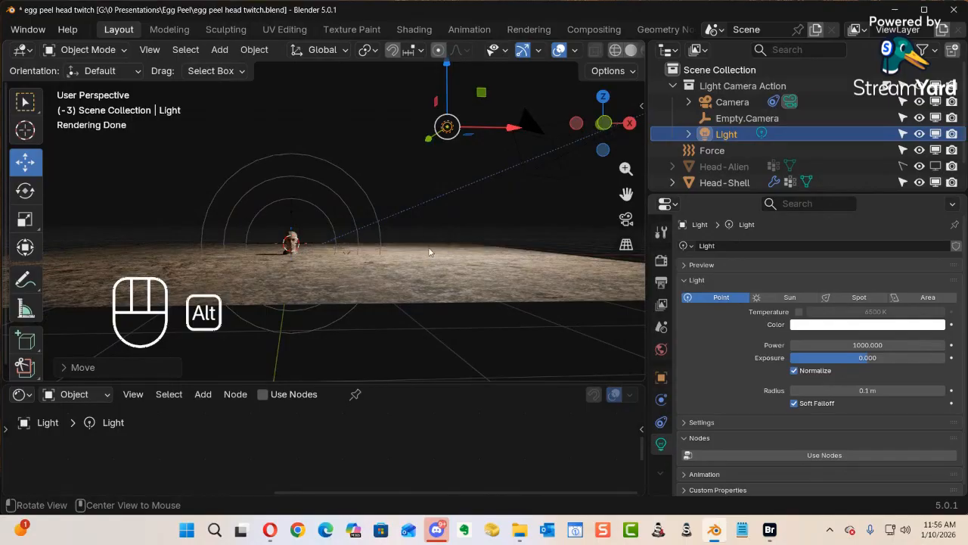
Select the ground plane, then widen the Properties editor and magnify its material settings for easier reading.
left_click(421, 296)
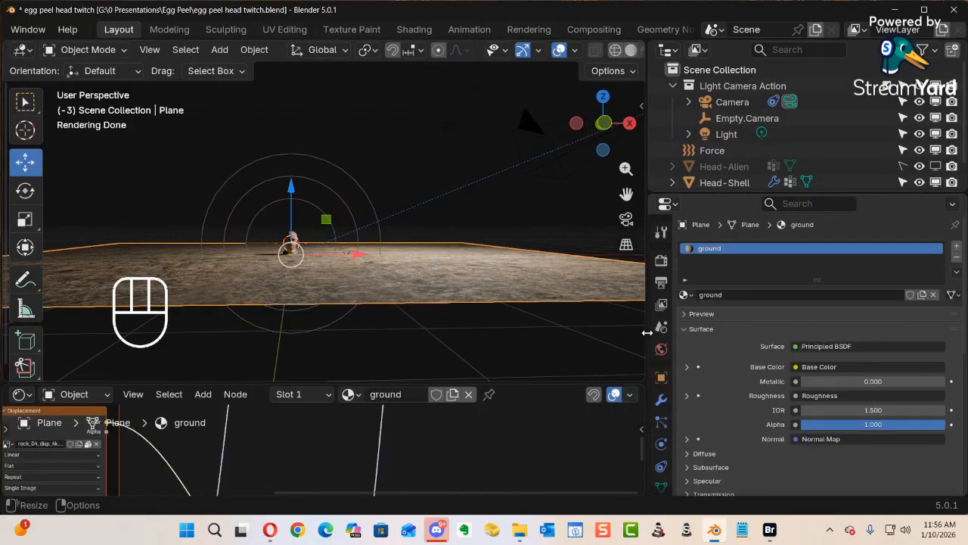
scroll(664, 378, "down", 3)
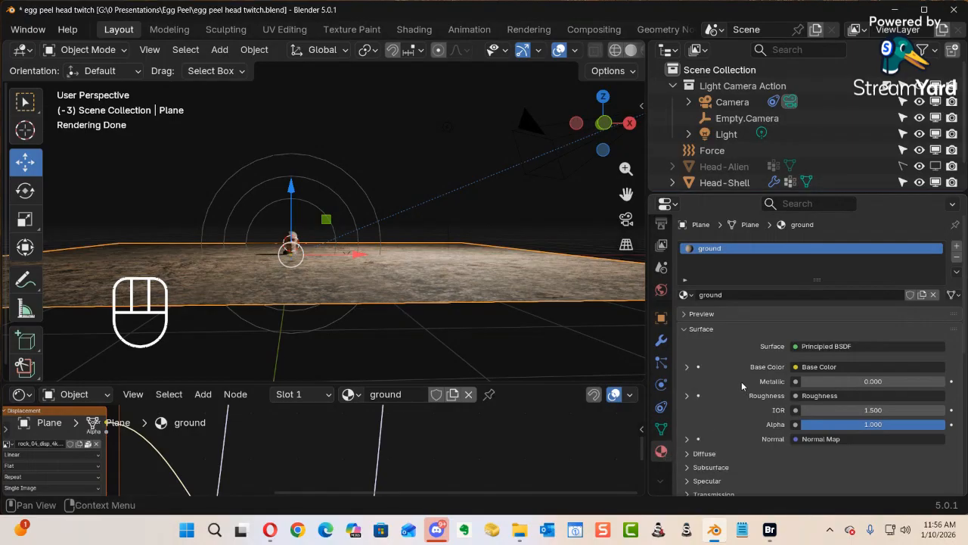
key("ctrl+alt")
middle_click_drag(742, 394, 766, 297, "ctrl+alt")
left_click_drag(648, 303, 594, 306)
Expand the ground material's Settings and set its surface displacement method to Displacement and Bump.
scroll(736, 372, "down", 10)
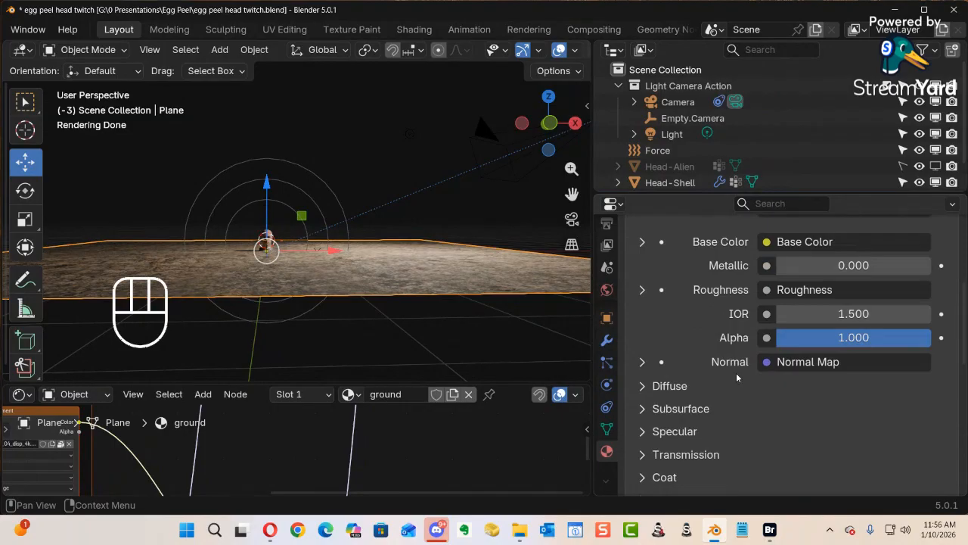
scroll(734, 375, "down", 3)
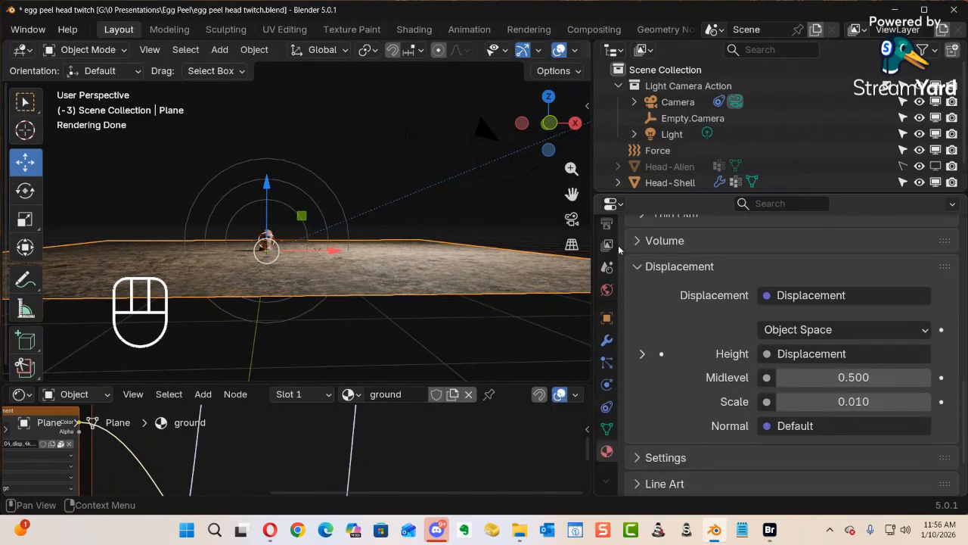
scroll(691, 273, "up", 8)
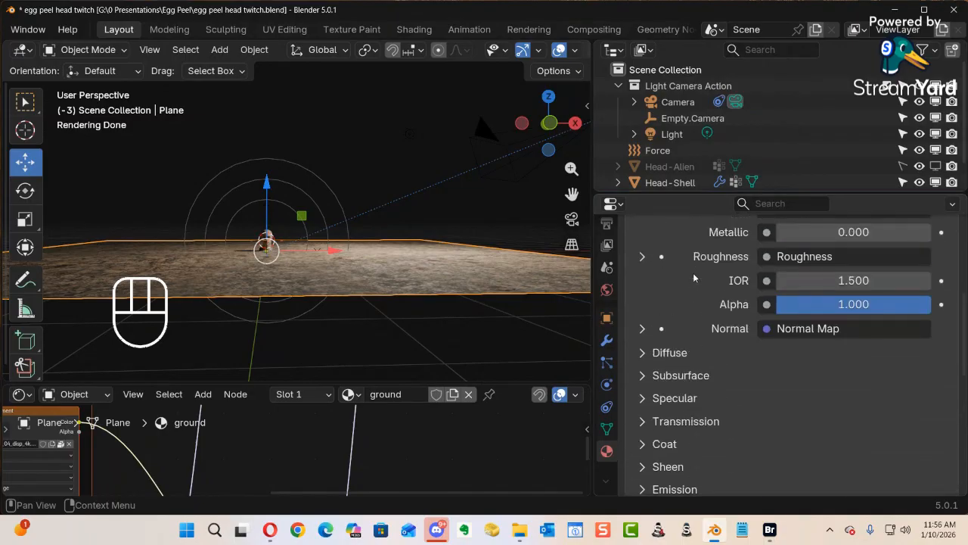
scroll(693, 280, "down", 7)
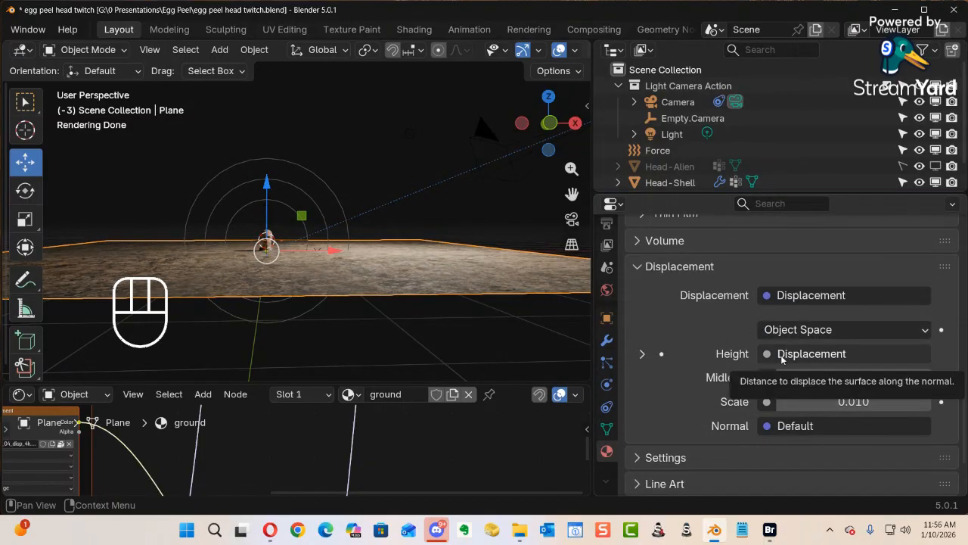
scroll(702, 414, "down", 3)
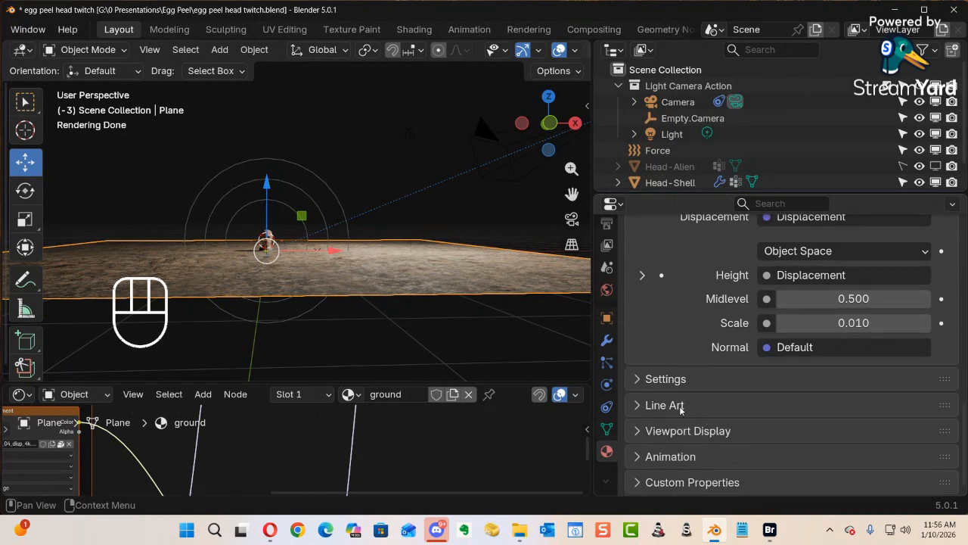
left_click(636, 382)
scroll(703, 386, "down", 4)
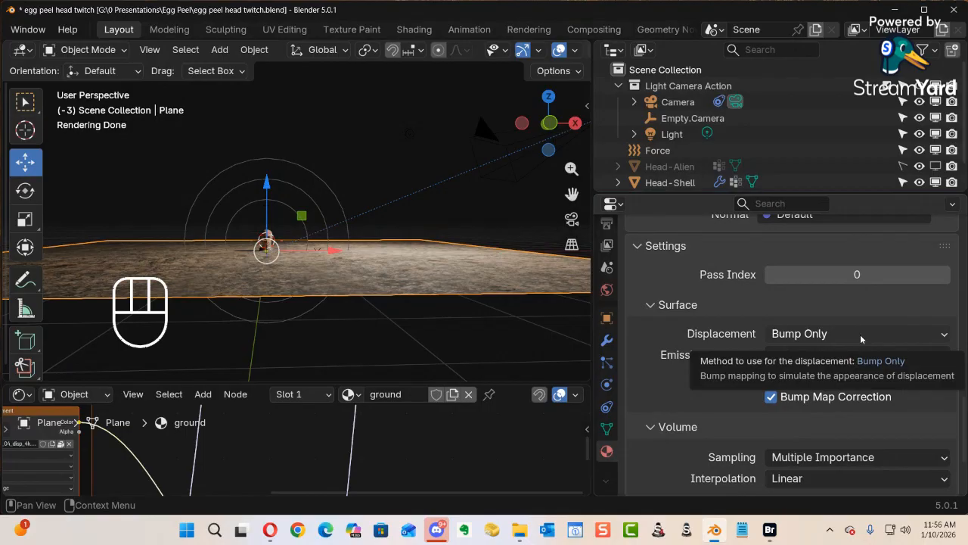
left_click(937, 335)
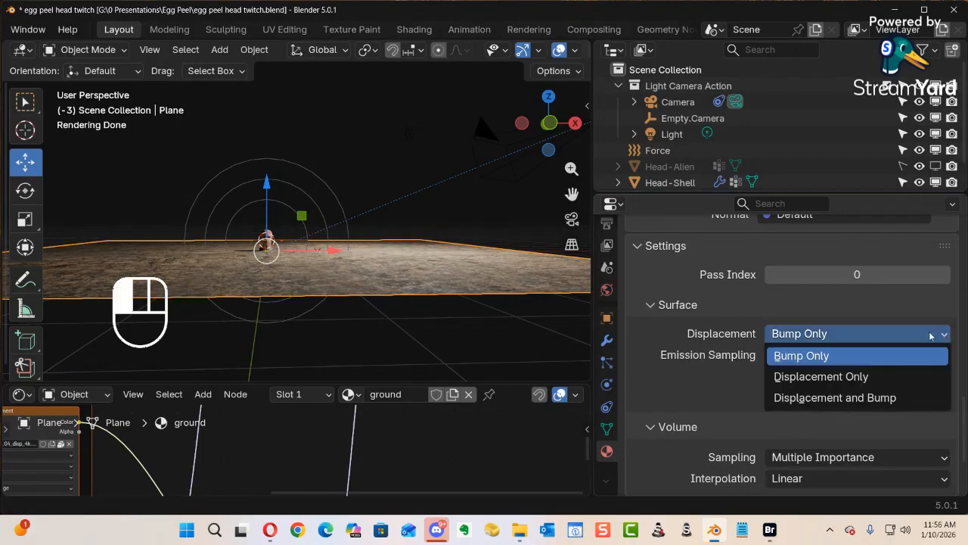
left_click(832, 397)
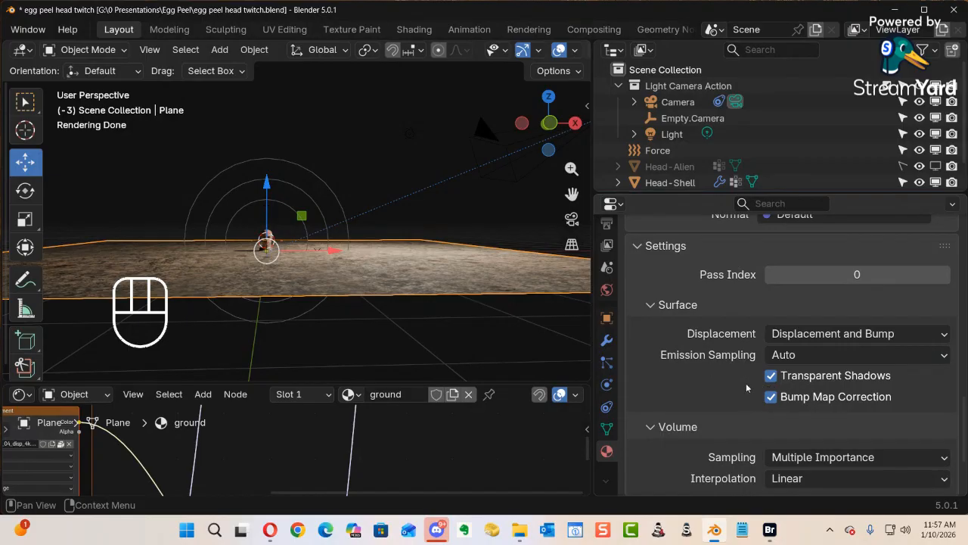
Review the ground material's Displacement values together with its Surface and Volume settings.
scroll(747, 383, "down", 4)
scroll(749, 387, "up", 5)
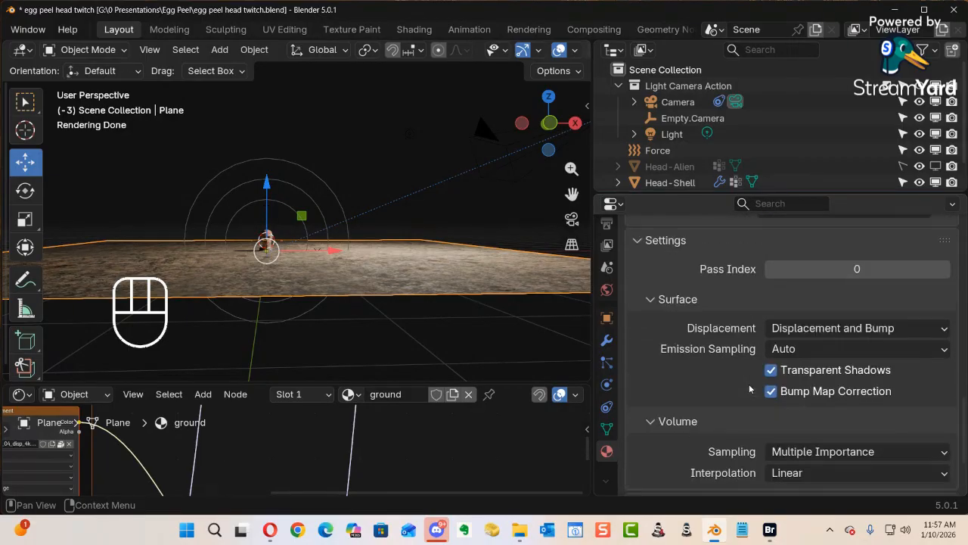
scroll(749, 388, "up", 3)
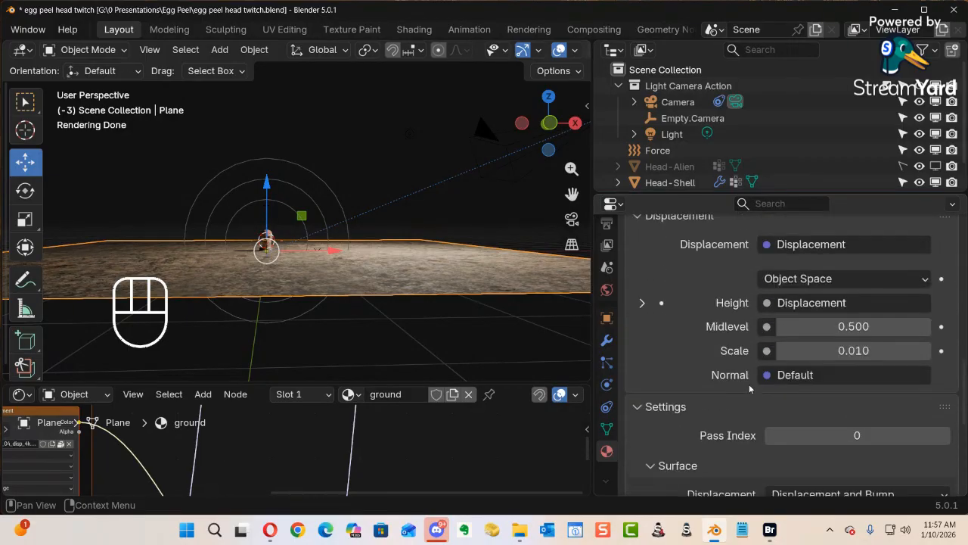
scroll(748, 384, "down", 2)
scroll(748, 384, "up", 2)
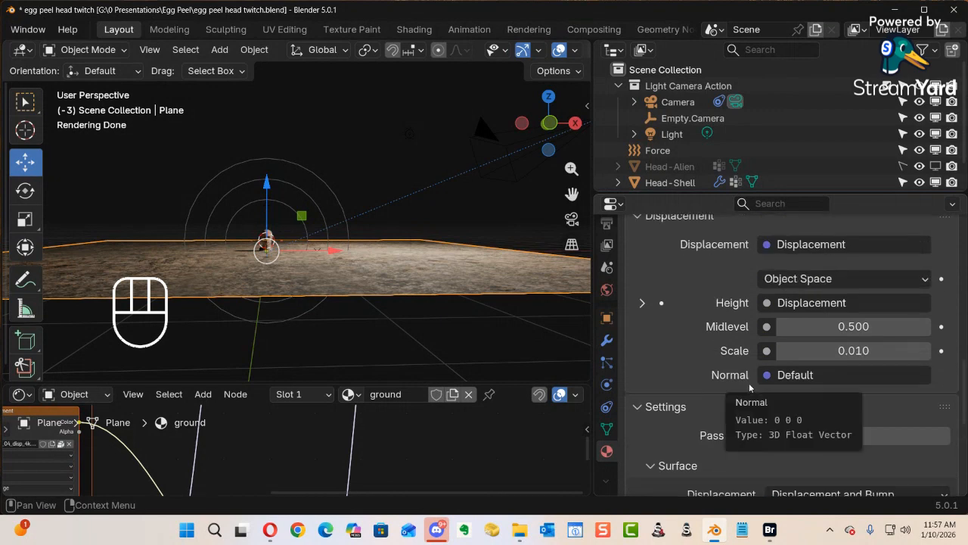
scroll(749, 382, "down", 6)
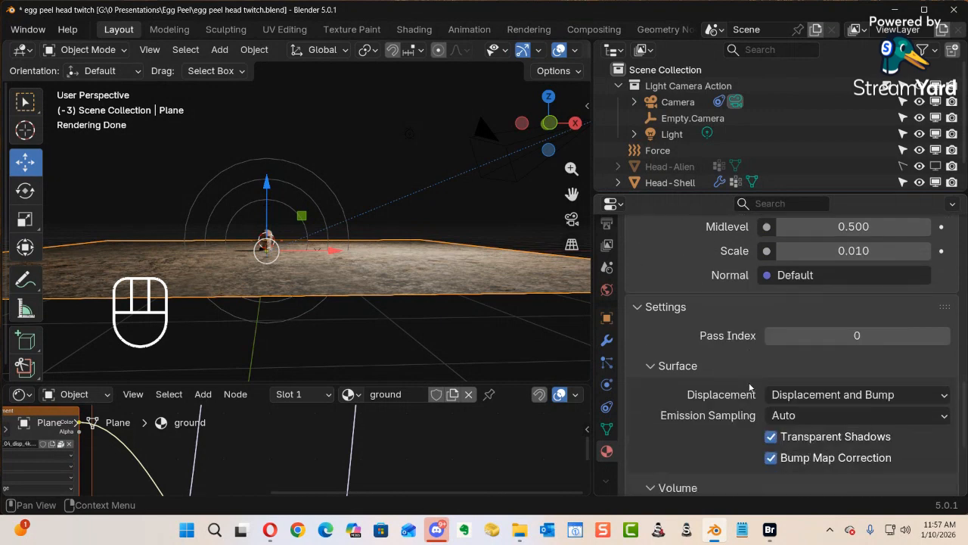
scroll(748, 382, "down", 1)
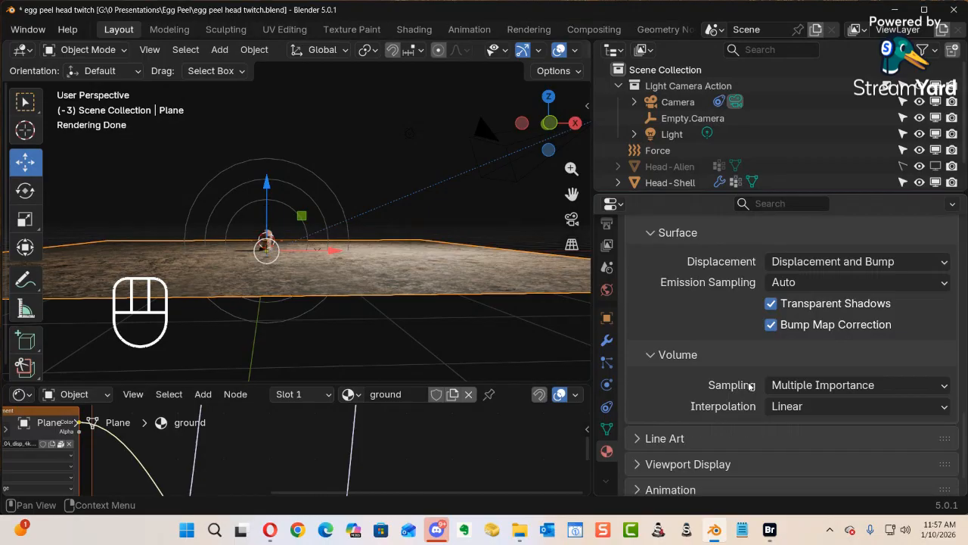
scroll(749, 386, "down", 1)
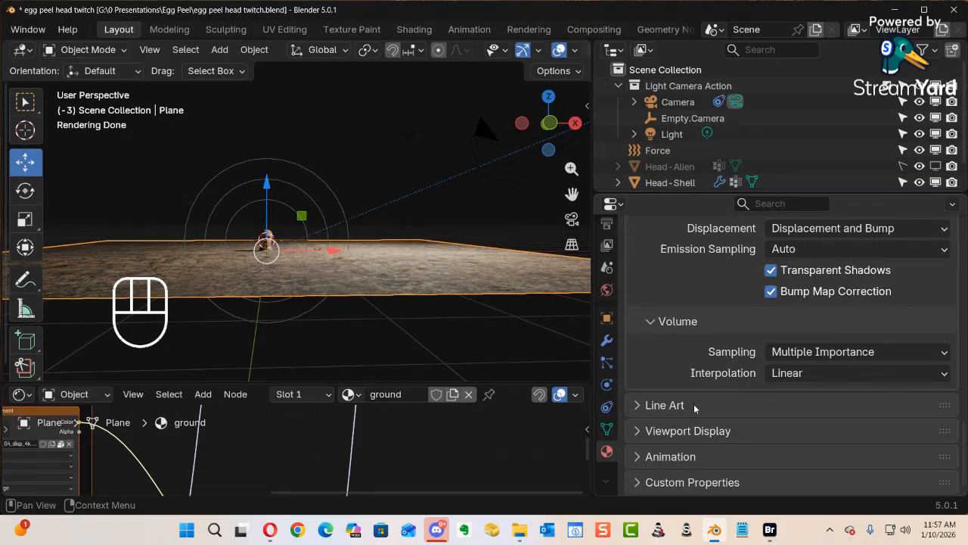
Expand the ground material's Viewport Display section and examine its settings for displacement-related options.
left_click(641, 430)
scroll(689, 418, "down", 4)
scroll(689, 419, "down", 4)
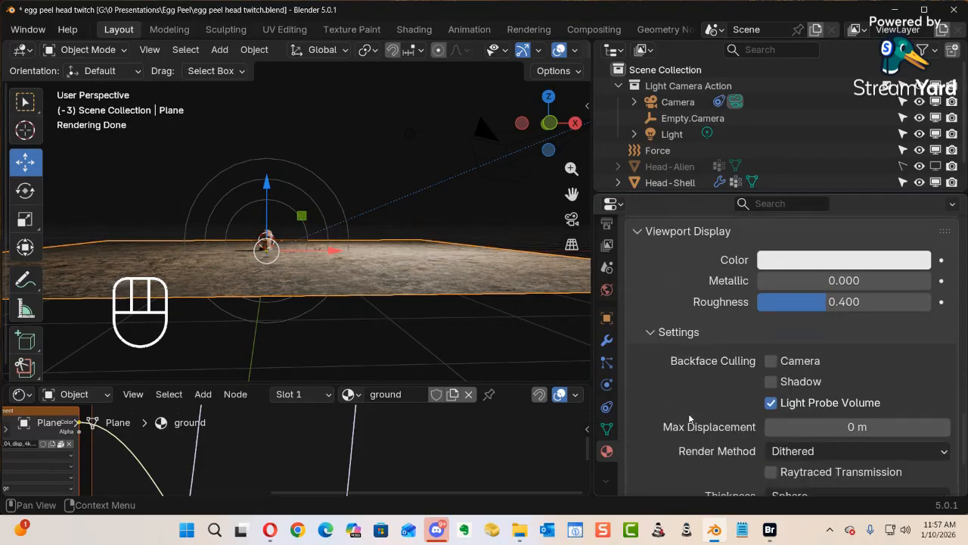
scroll(690, 415, "up", 9)
scroll(691, 415, "up", 3)
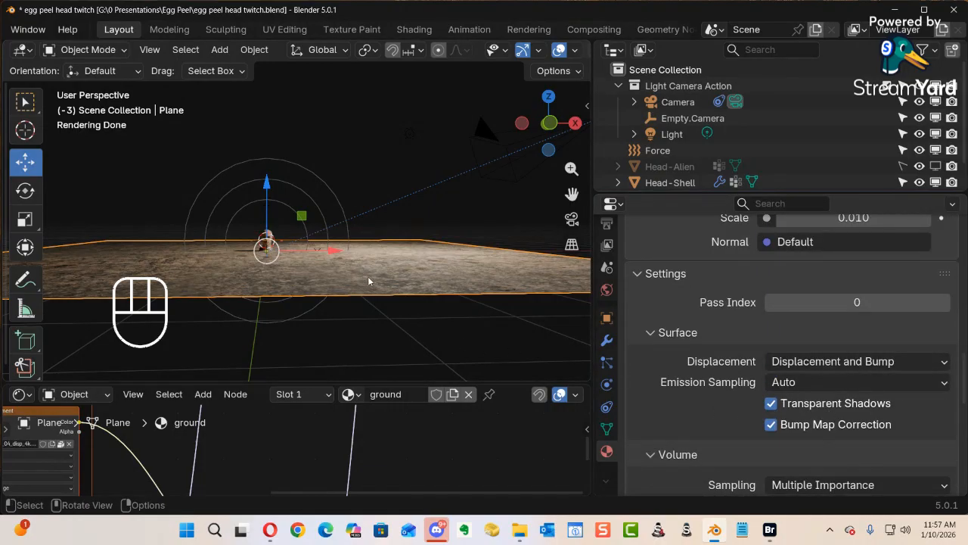
Enlarge the node editor and set the ground material's Displacement node Scale to 0.680.
left_click_drag(345, 382, 395, 237)
middle_click_drag(306, 383, 408, 281, "ctrl+alt")
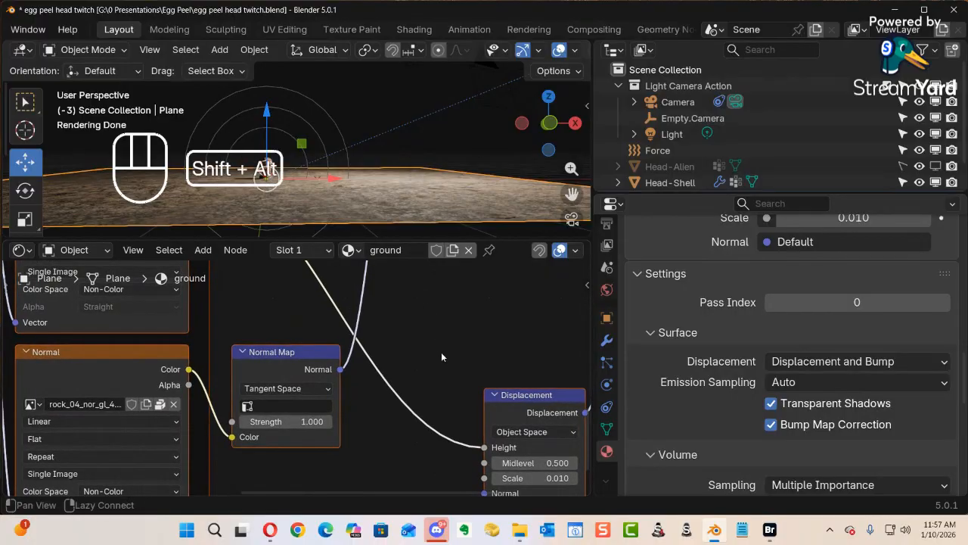
middle_click_drag(441, 352, 303, 292, "alt+shift")
middle_click_drag(296, 375, 397, 273, "ctrl+alt")
middle_click_drag(419, 342, 378, 300, "alt+shift")
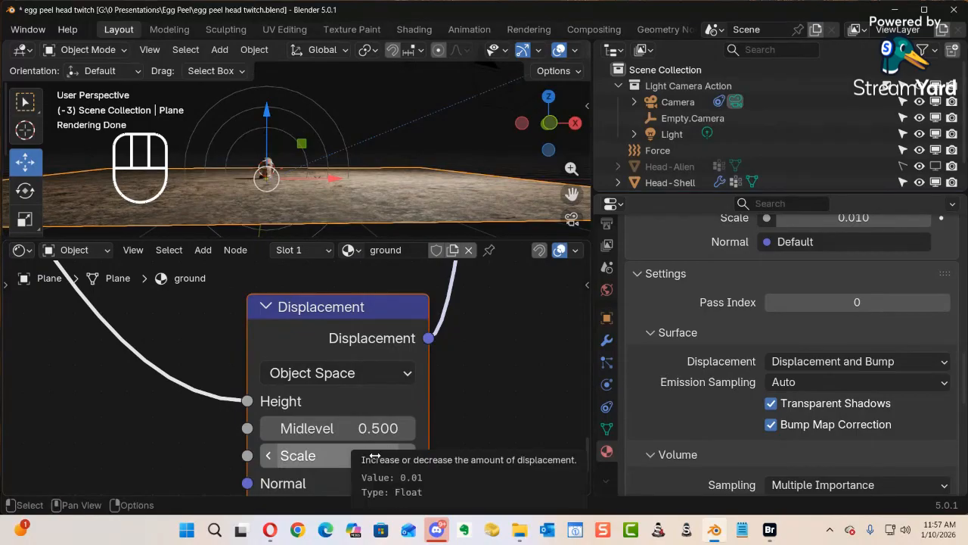
left_click_drag(335, 461, 335, 461, "shift")
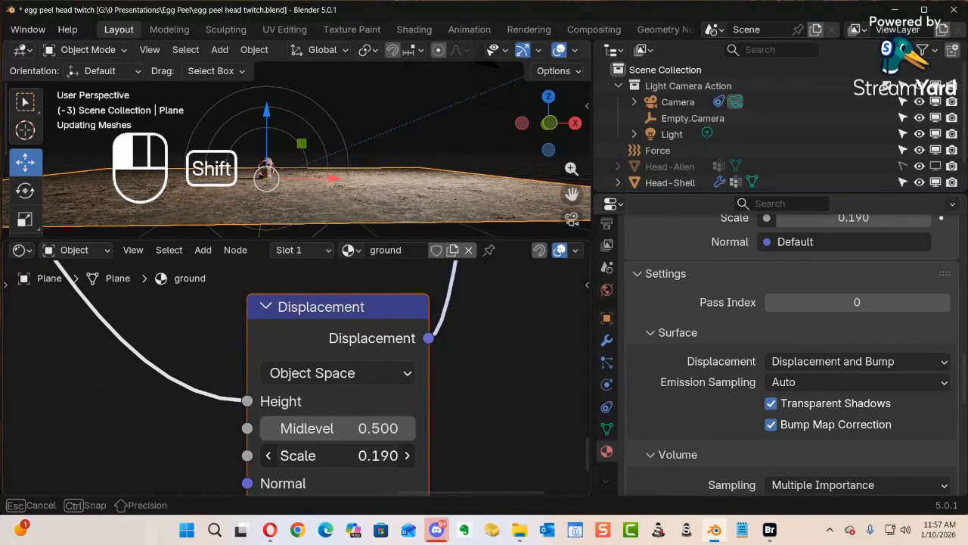
left_click_drag(335, 461, 335, 461, "shift")
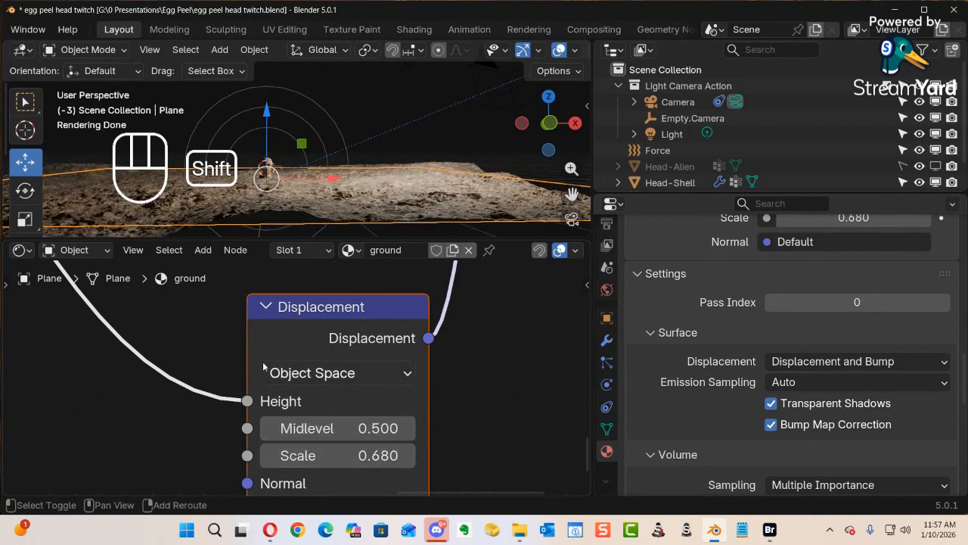
Move the ground plane horizontally and adjust its height so the head sits above the displaced terrain.
middle_click_drag(424, 202, 455, 162)
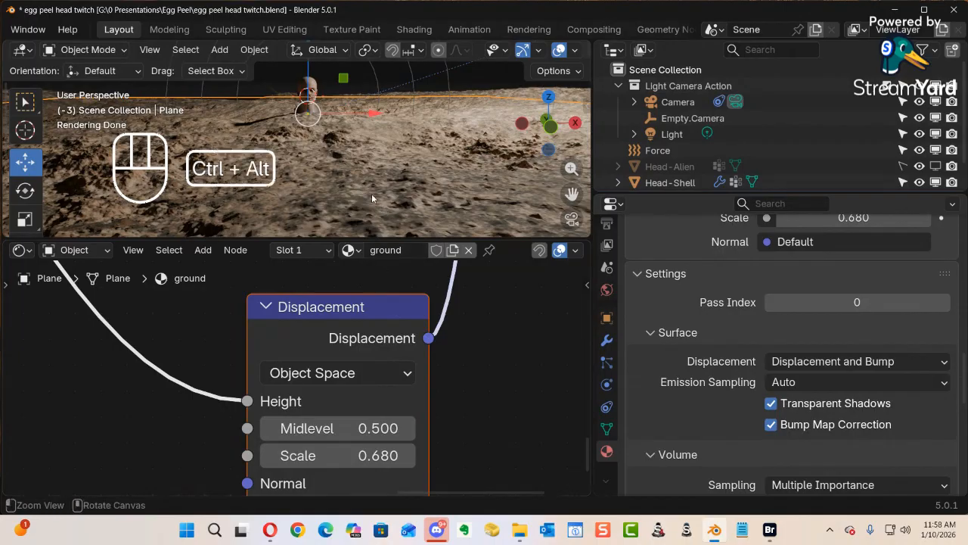
mouse_move(360, 171)
middle_mouse_down("ctrl+alt")
mouse_move(436, 105)
mouse_move(440, 118)
mouse_move(412, 153)
mouse_move(372, 171)
mouse_move(337, 142)
mouse_move(314, 189)
mouse_move(329, 99)
mouse_move(221, 90)
mouse_move(151, 147)
mouse_move(341, 210)
mouse_move(370, 179)
middle_mouse_up("ctrl+alt")
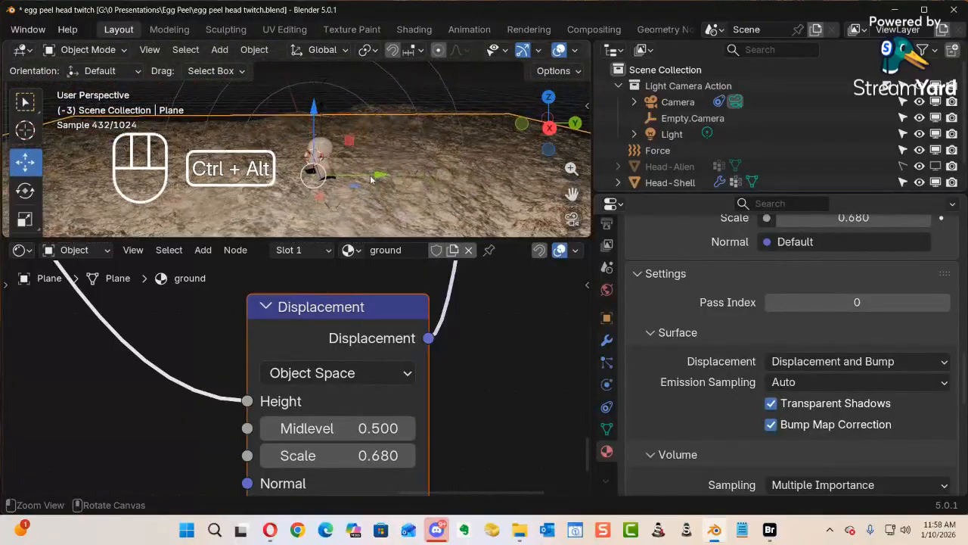
left_click_drag(374, 172, 409, 176)
middle_click_drag(409, 176, 489, 174, "alt")
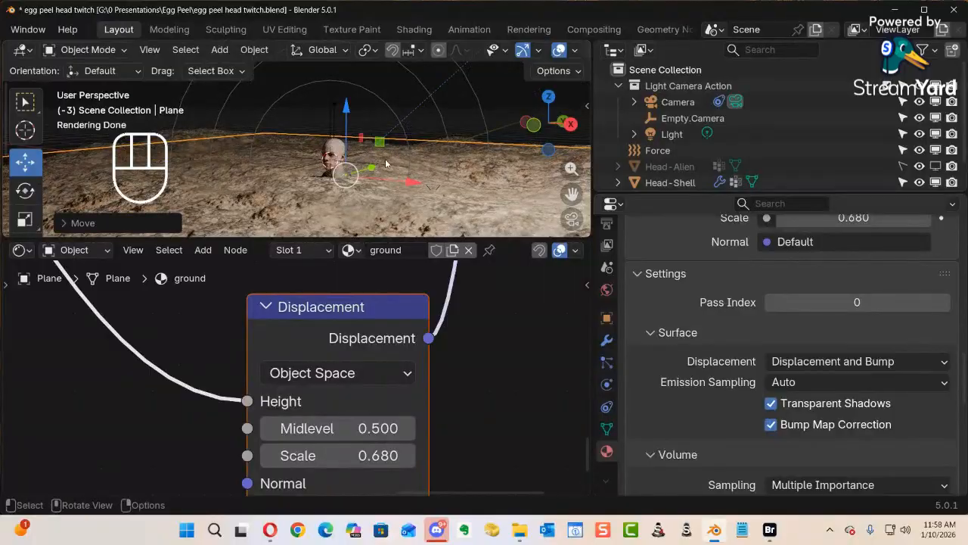
left_click_drag(368, 171, 382, 168)
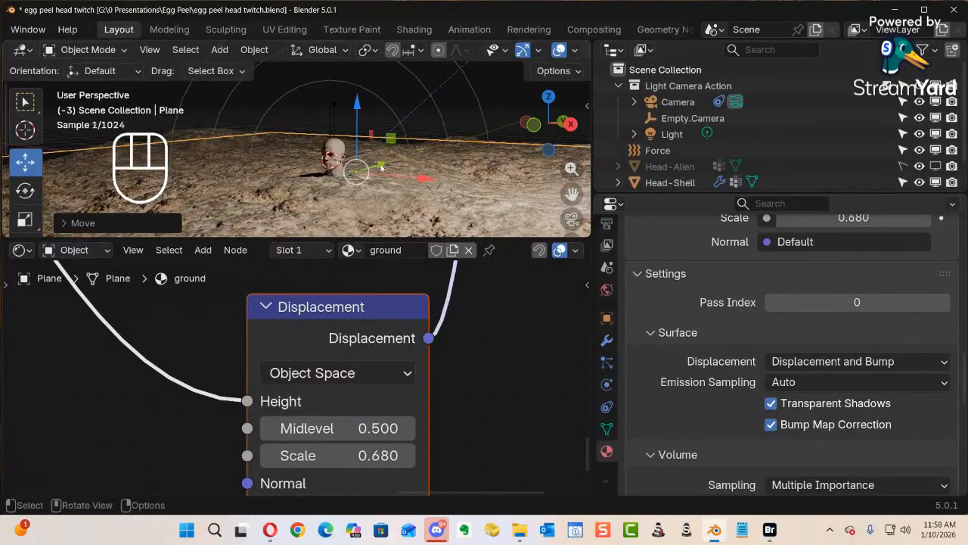
left_click_drag(362, 112, 336, 175)
Enlarge the viewport around the head, preview the shell-breaking animation over the displaced ground and return to frame 1.
middle_click_drag(336, 175, 393, 148, "ctrl+alt")
middle_click_drag(404, 187, 384, 158, "alt+shift")
mouse_move(384, 157)
middle_mouse_down("alt")
mouse_move(424, 147)
mouse_move(392, 161)
middle_mouse_up("alt")
left_click_drag(406, 236, 406, 389)
middle_click_drag(389, 288, 382, 266, "alt+shift")
middle_click_drag(382, 267, 339, 351, "alt")
key("space")
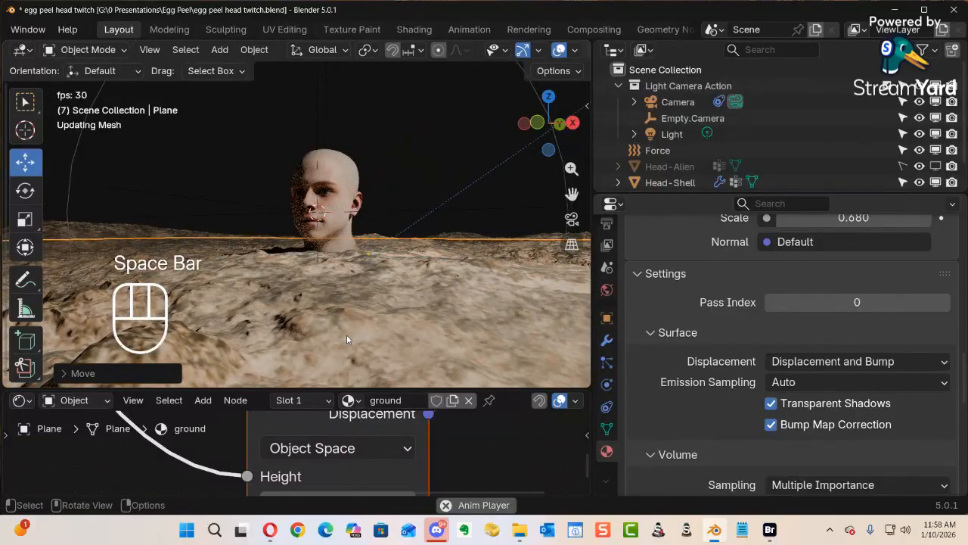
middle_click_drag(370, 333, 420, 295, "alt")
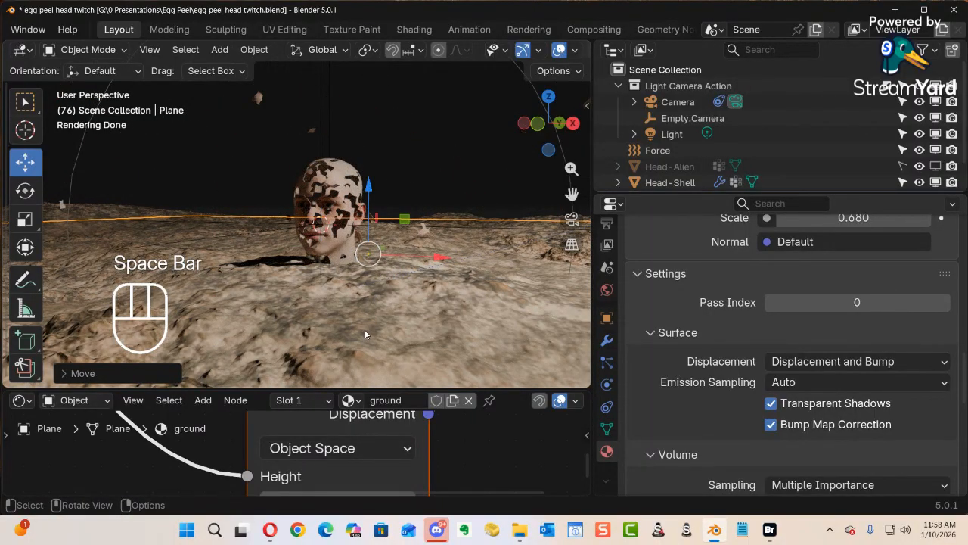
key("shift+Left")
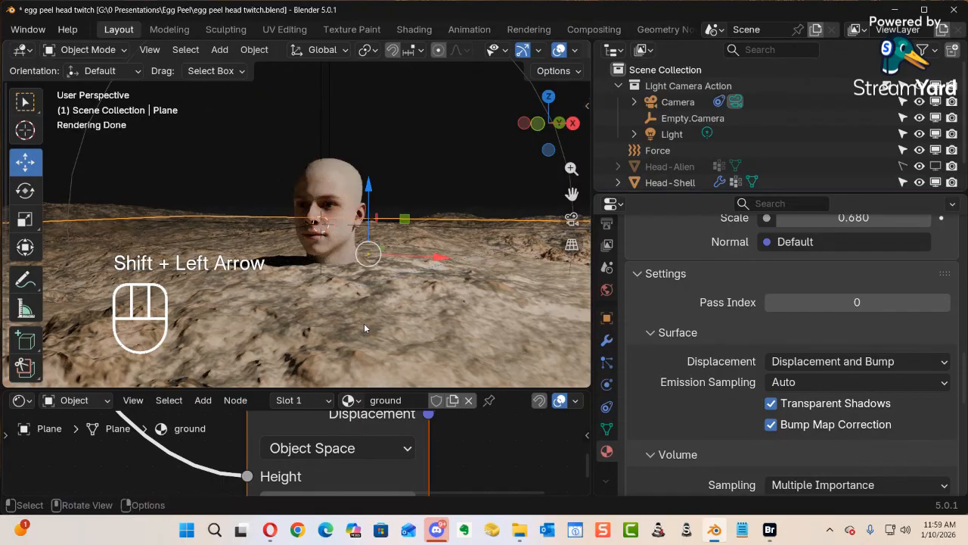
Enable Head-Alien in the viewports and change the node editor below the viewport to a Timeline.
middle_click_drag(354, 300, 392, 250, "alt")
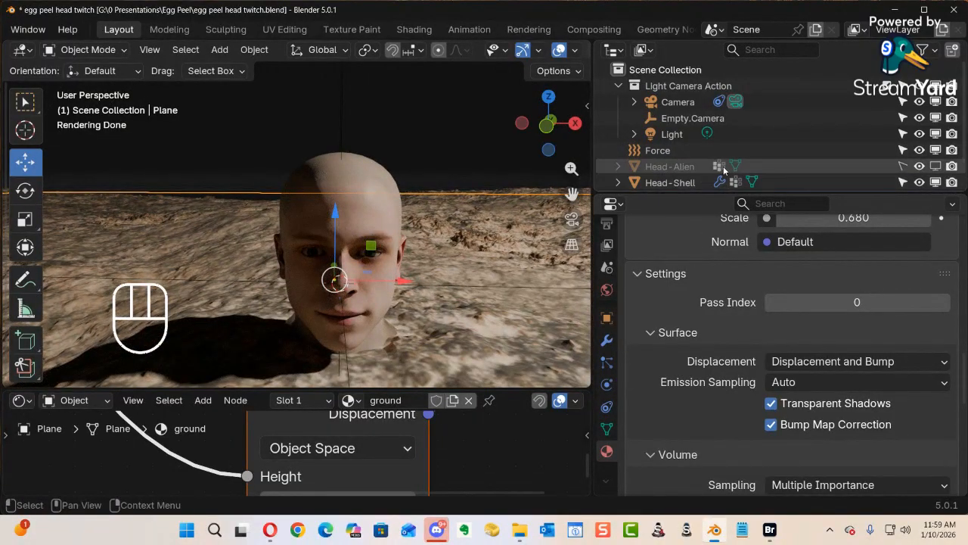
left_click(936, 166)
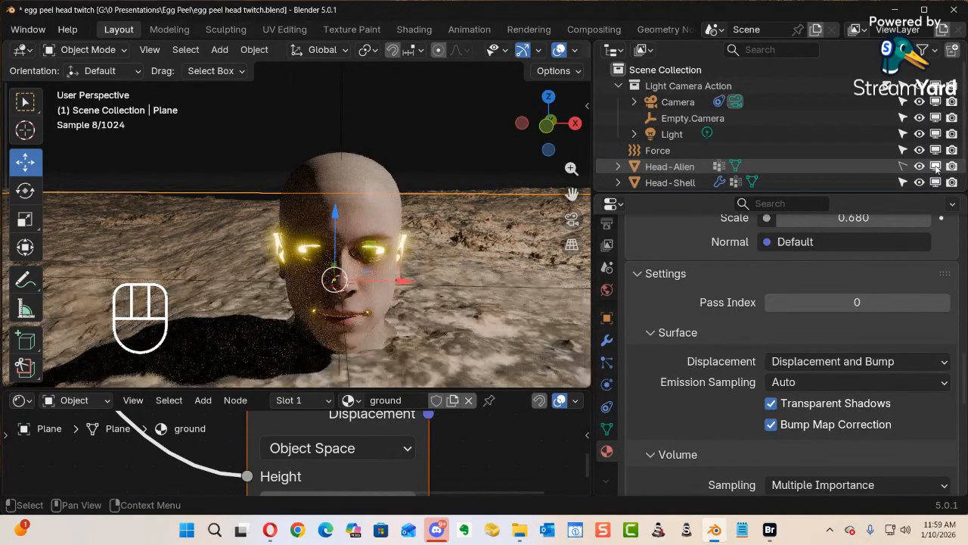
middle_click_drag(484, 223, 525, 221, "alt")
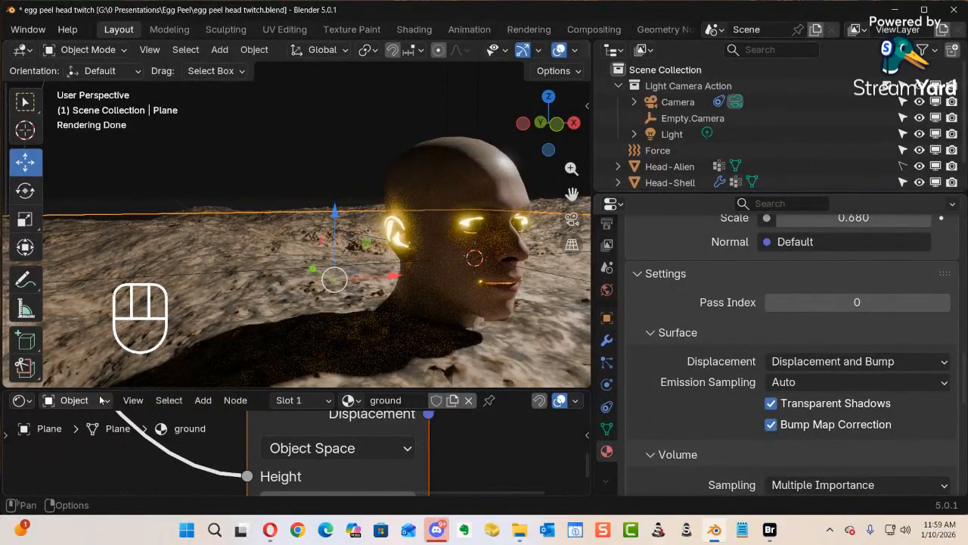
left_click(22, 401)
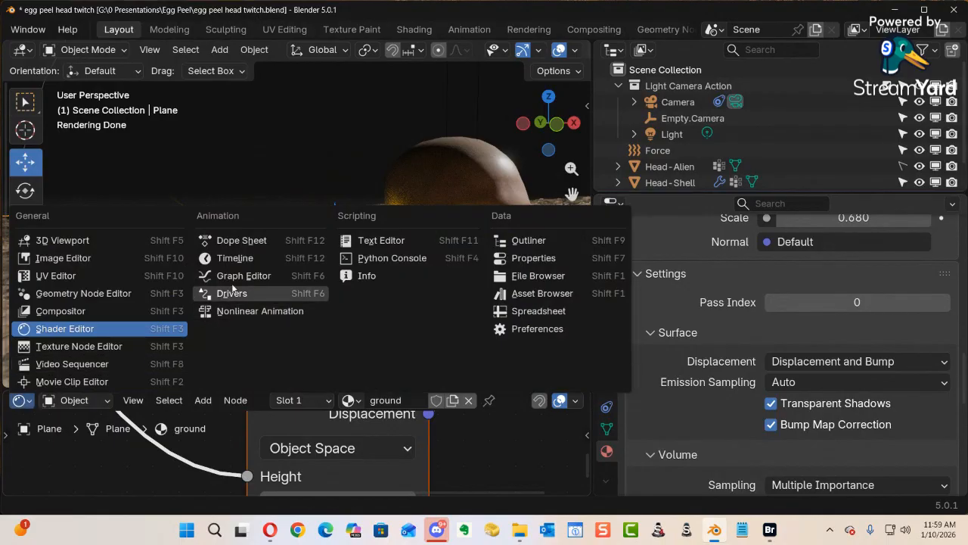
left_click(225, 259)
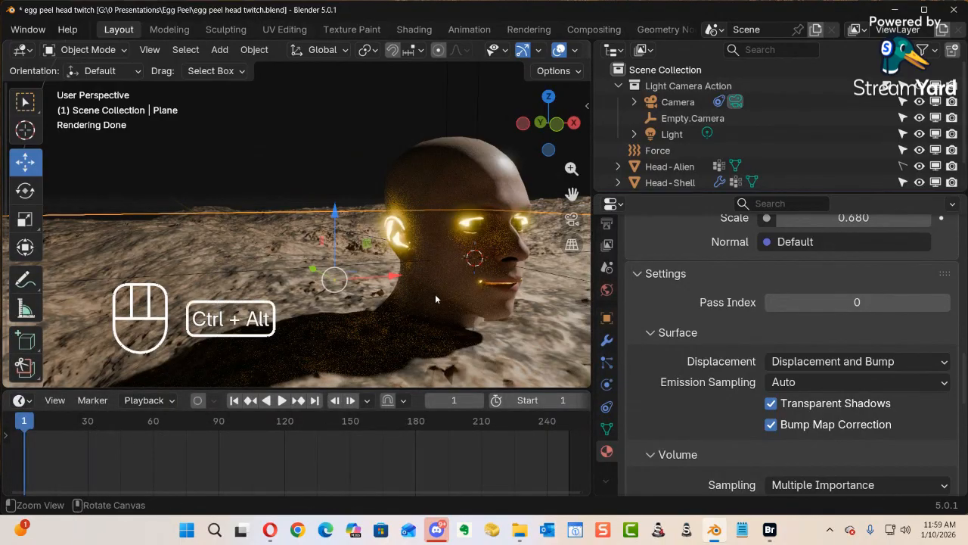
Play the animation to examine the glowing head under the breaking shell, and rewind to frame -34.
middle_click_drag(485, 263, 285, 215, "ctrl")
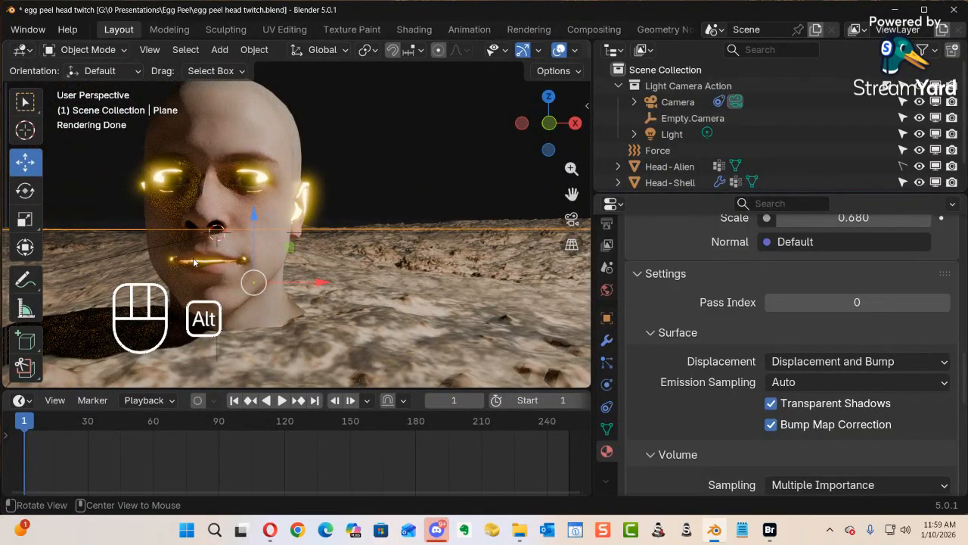
mouse_move(219, 261)
middle_mouse_down("alt")
mouse_move(256, 265)
mouse_move(221, 258)
mouse_move(206, 268)
middle_mouse_up("alt")
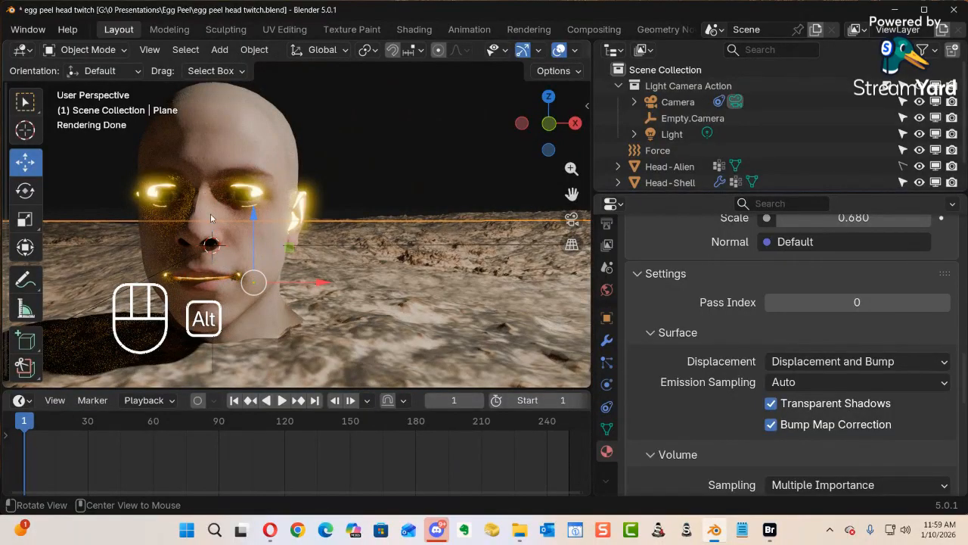
middle_click_drag(252, 222, 259, 251, "alt")
middle_click_drag(259, 251, 363, 321, "alt+shift")
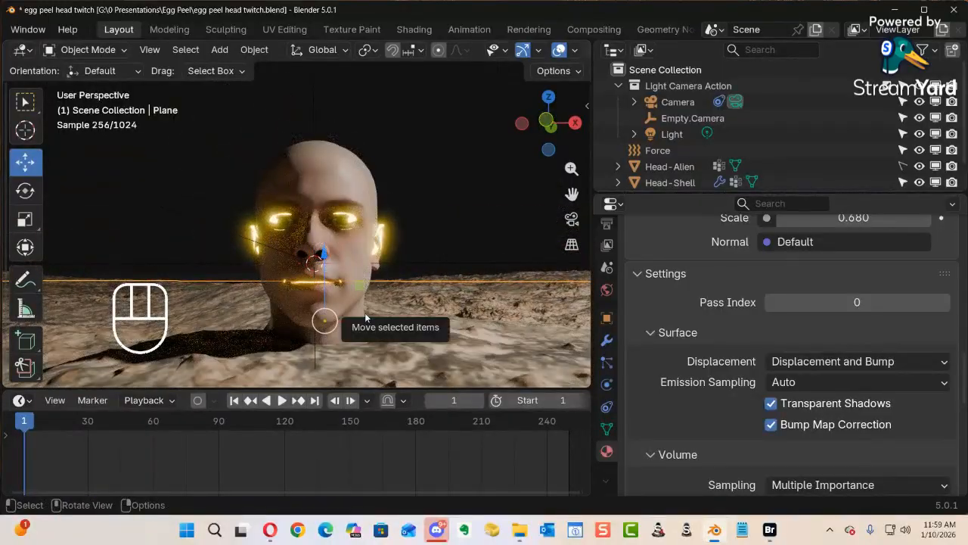
key("space")
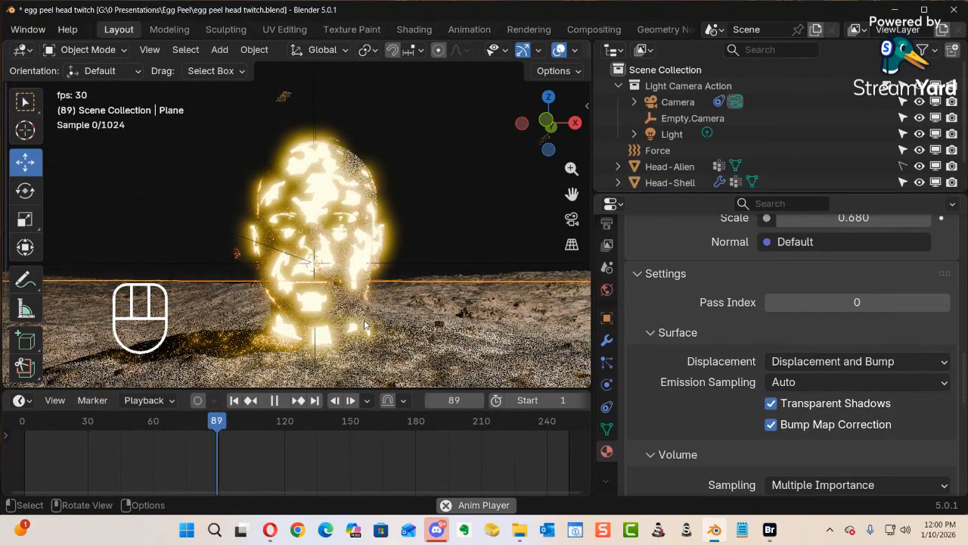
key("alt")
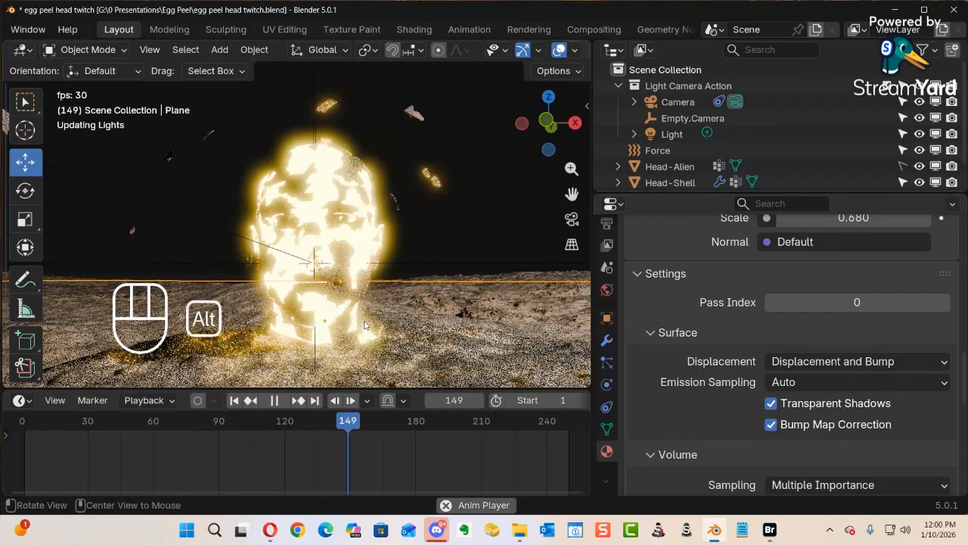
middle_click_drag(354, 301, 292, 301)
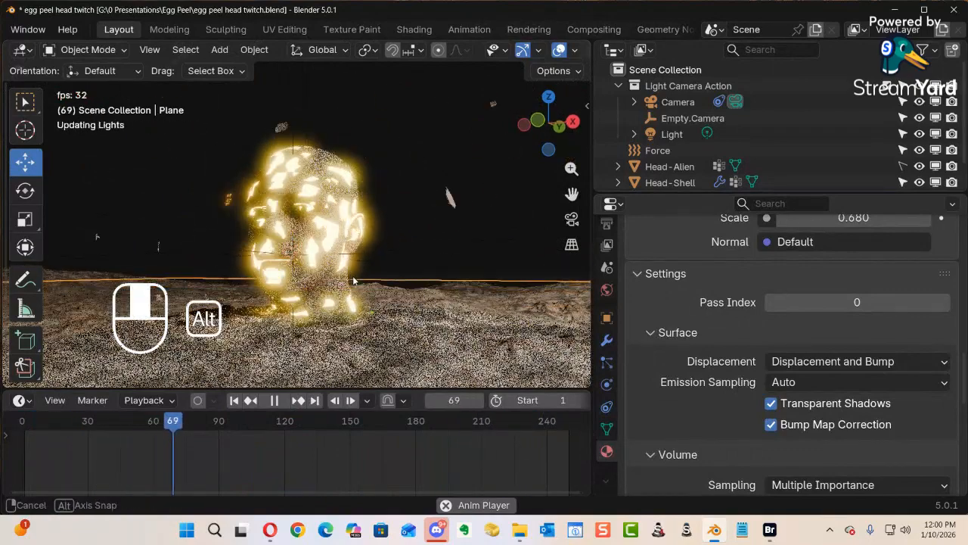
middle_click_drag(378, 282, 338, 281)
key("space")
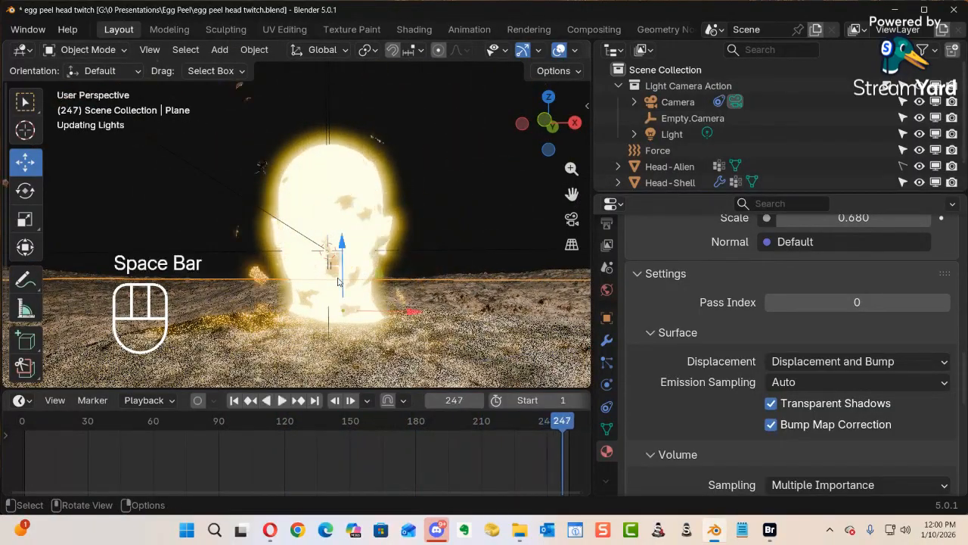
left_click_drag(564, 421, 529, 405)
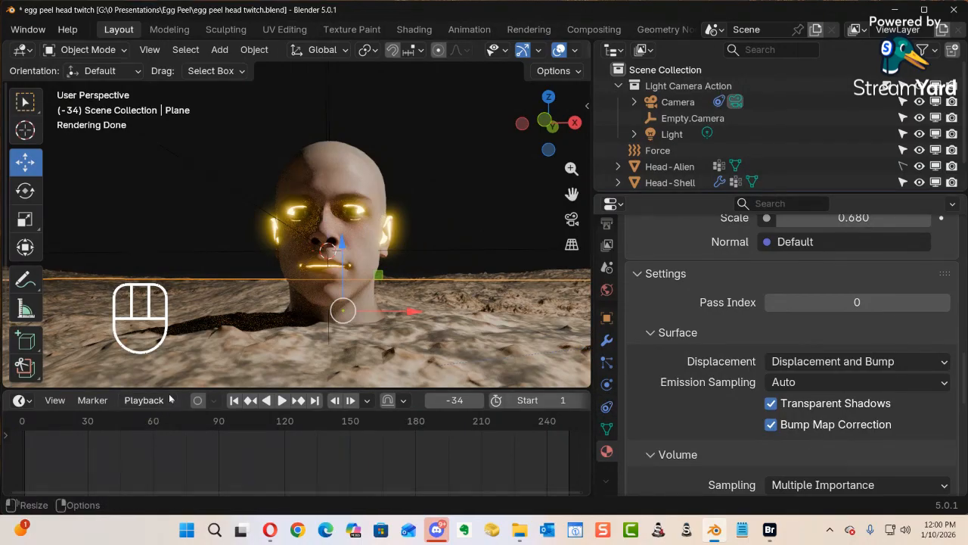
Change the Timeline to the Shader Editor showing the World nodes and enlarge it.
left_click(30, 407)
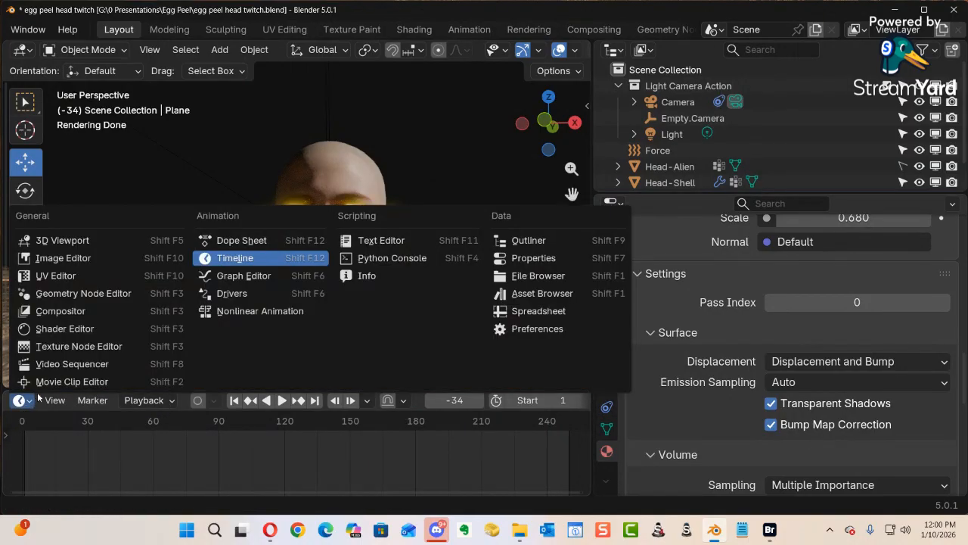
left_click(42, 326)
left_click(74, 400)
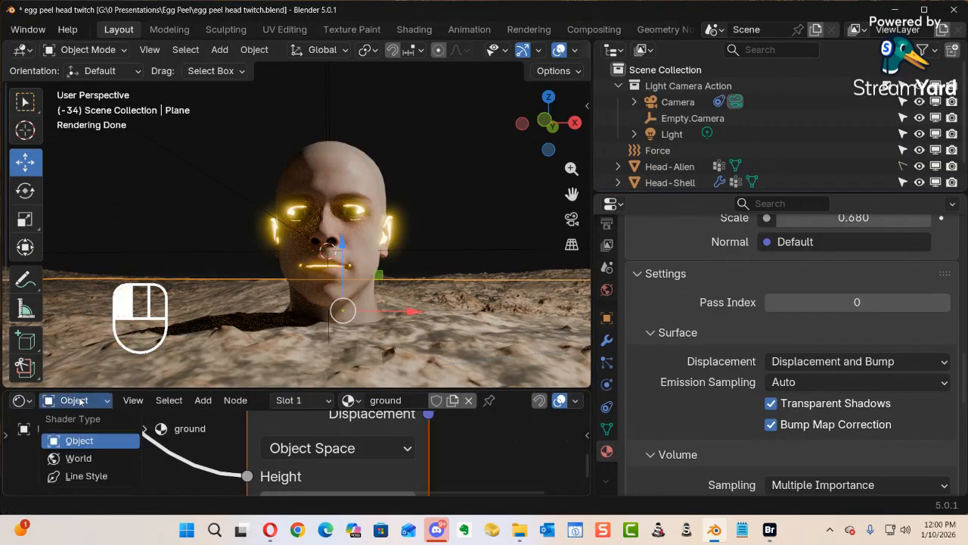
left_click(92, 457)
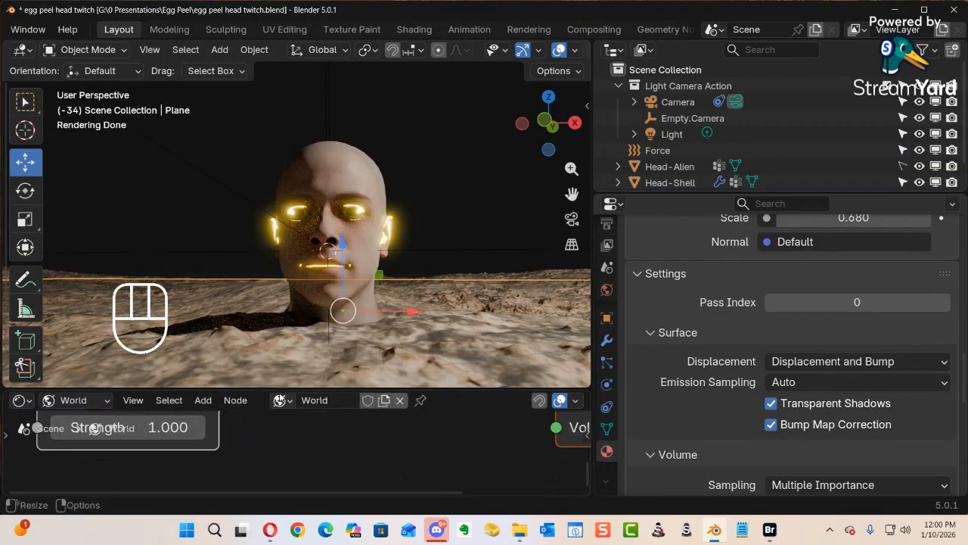
left_click_drag(326, 388, 322, 235)
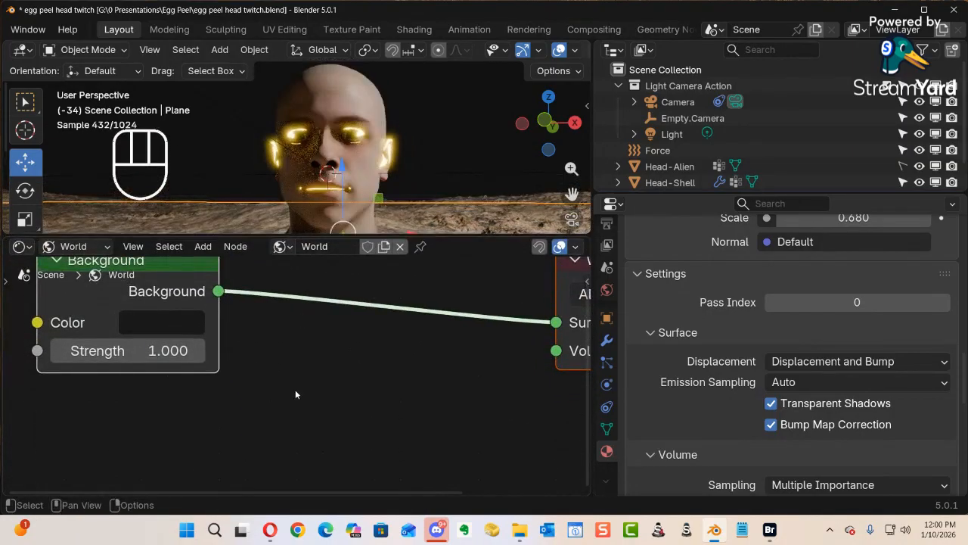
Add an Environment Texture with mapping nodes to the World's Background node and make room around them.
middle_click_drag(299, 405, 448, 429, "alt+shift")
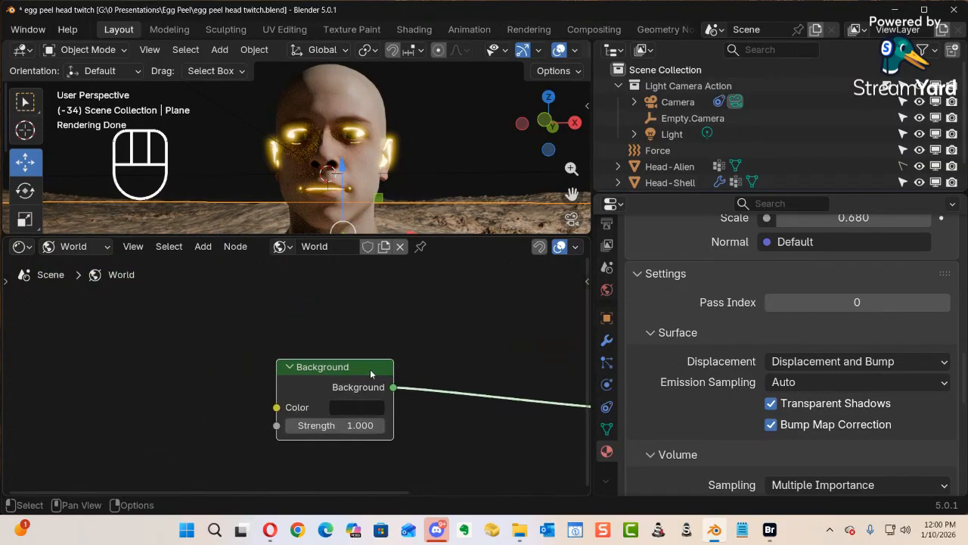
key("ctrl+t")
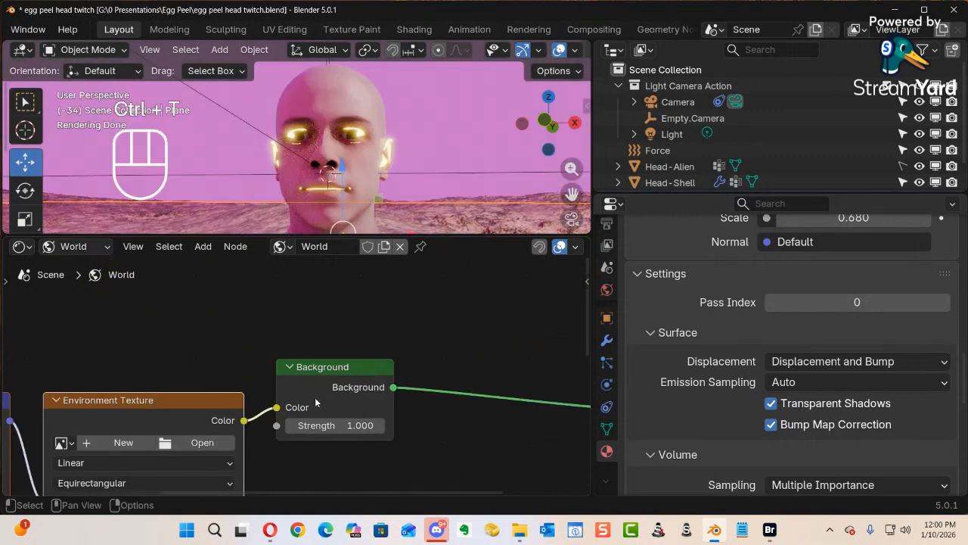
left_click_drag(271, 397, 405, 337, "alt+shift")
Close the image file browser, switch to File Explorer and open the 0 HDRIs folder inside 0 Presentations.
left_click(328, 384)
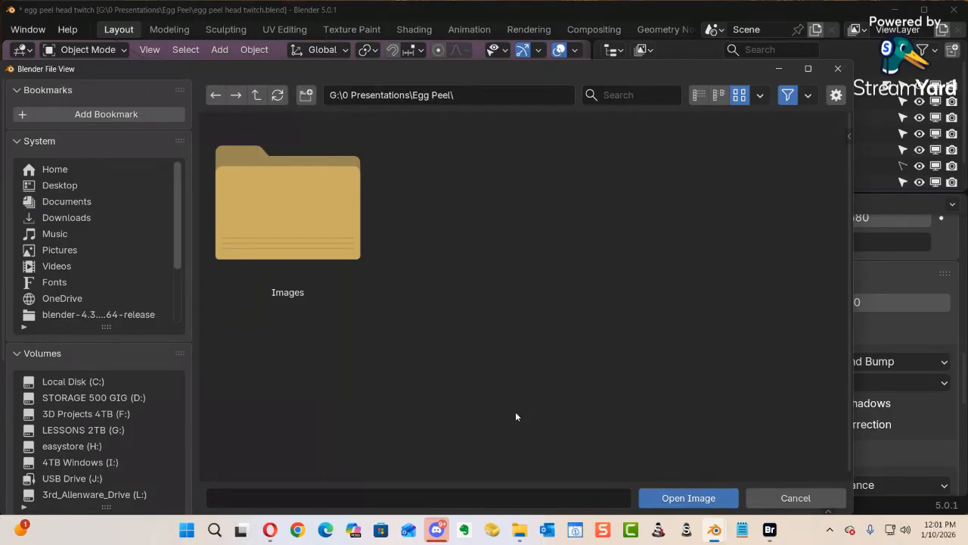
left_click(804, 499)
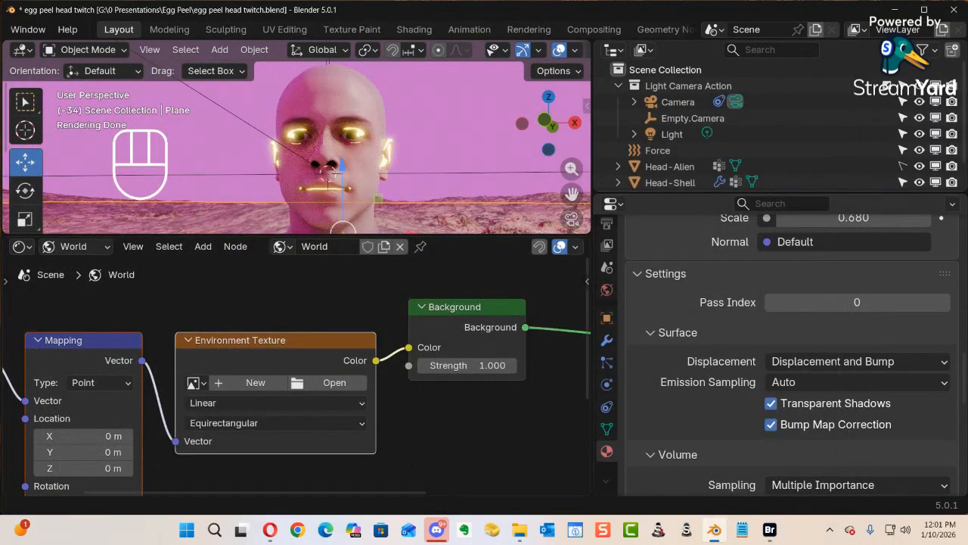
left_click_drag(967, 163, 379, 4)
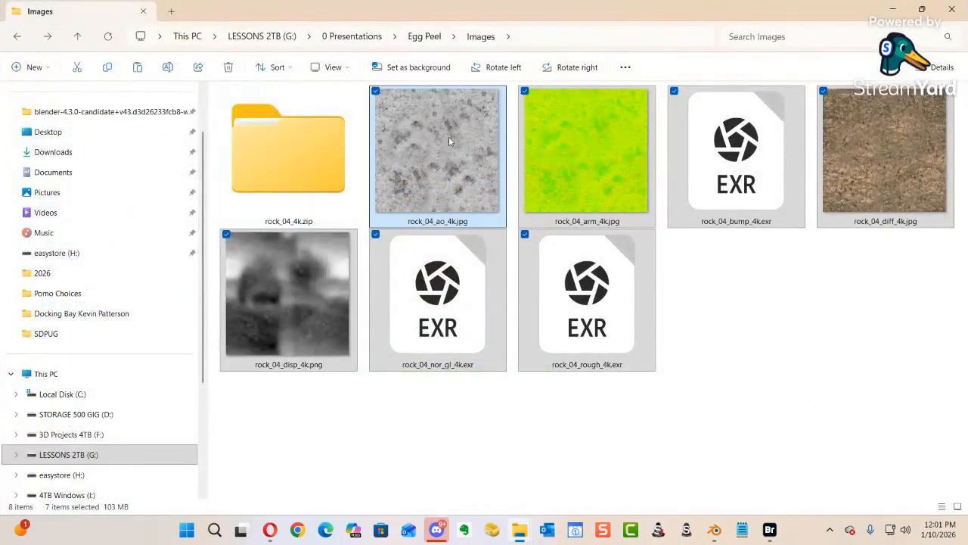
left_click(347, 36)
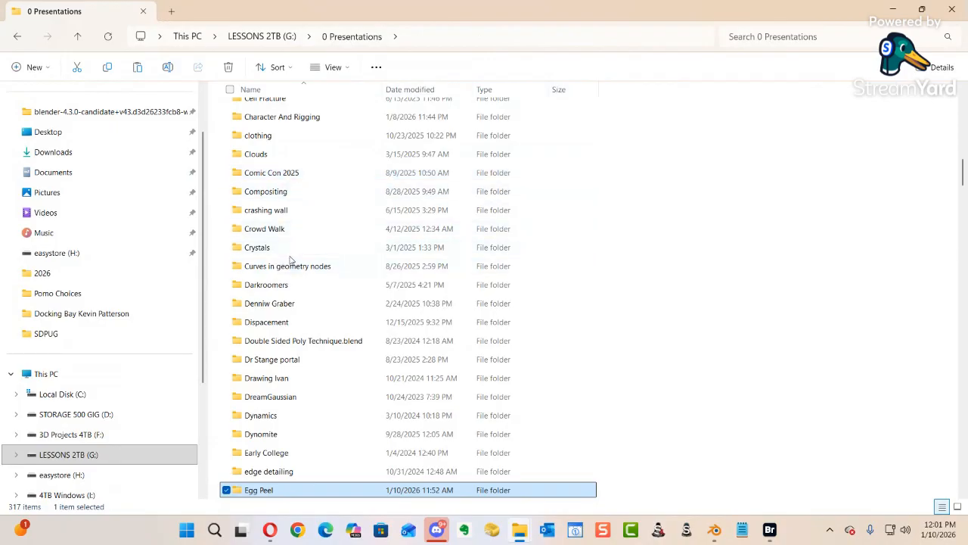
scroll(296, 235, "up", 15)
scroll(309, 219, "up", 1)
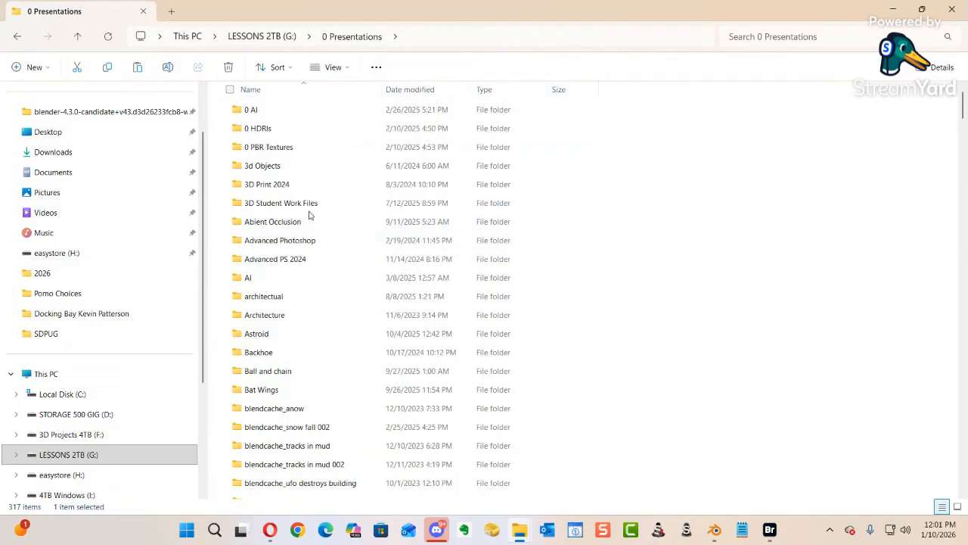
double_click(255, 128)
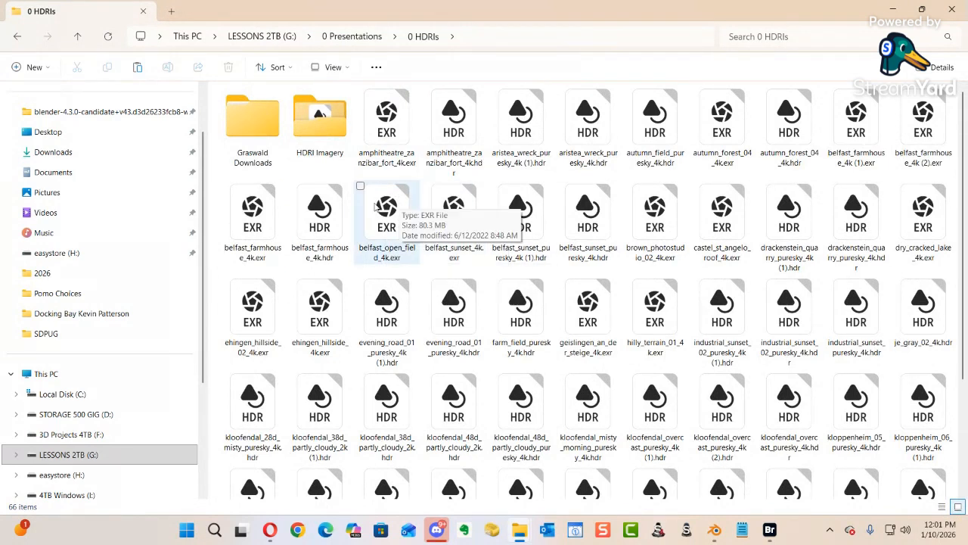
Switch to Adobe Bridge and open the 0 HDRIs folder under 0 Presentations on the LESSONS 2TB (G:) drive.
left_click(214, 529)
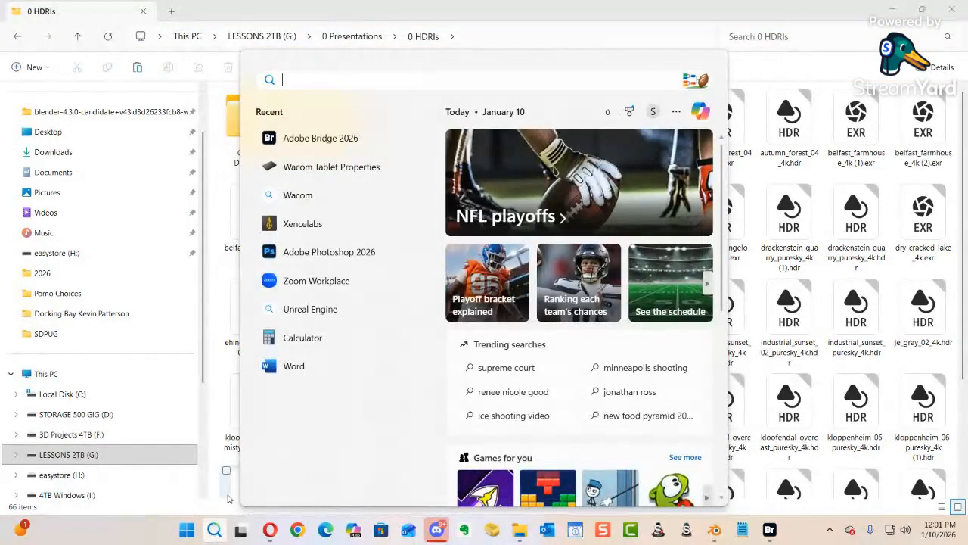
left_click(302, 139)
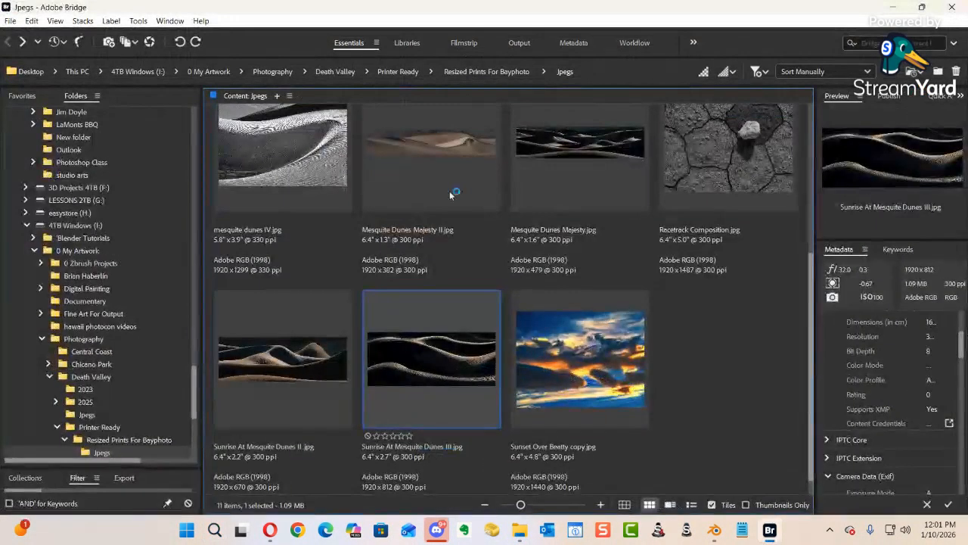
left_click_drag(194, 378, 195, 182)
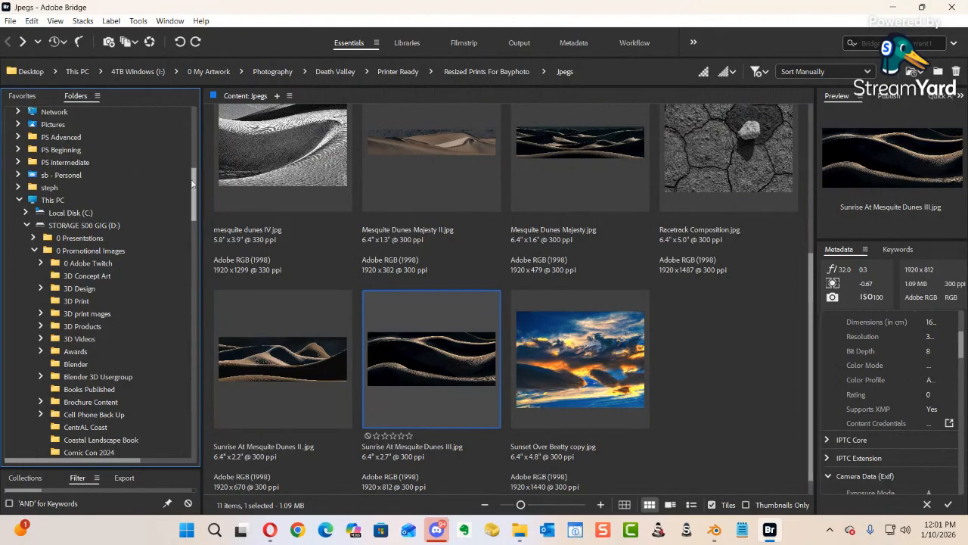
left_click(26, 225)
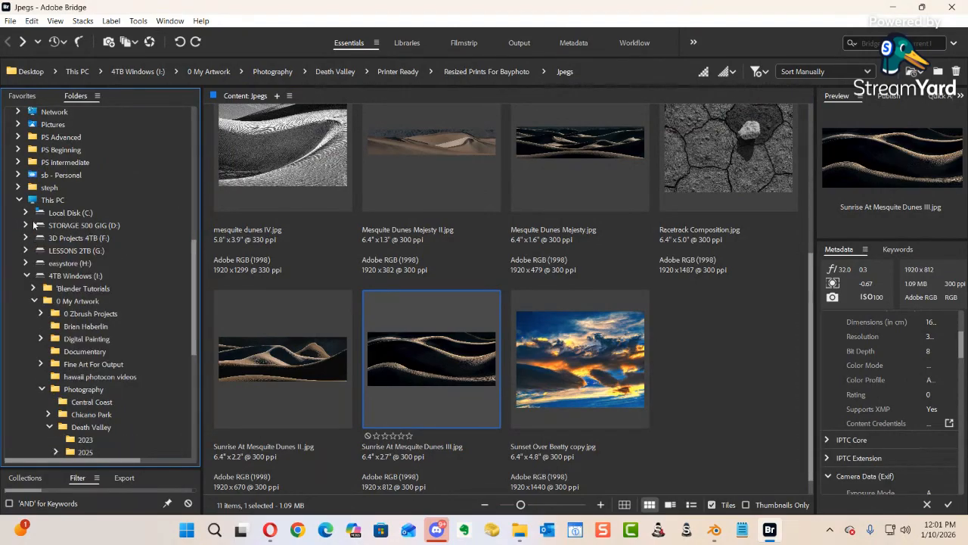
left_click(26, 250)
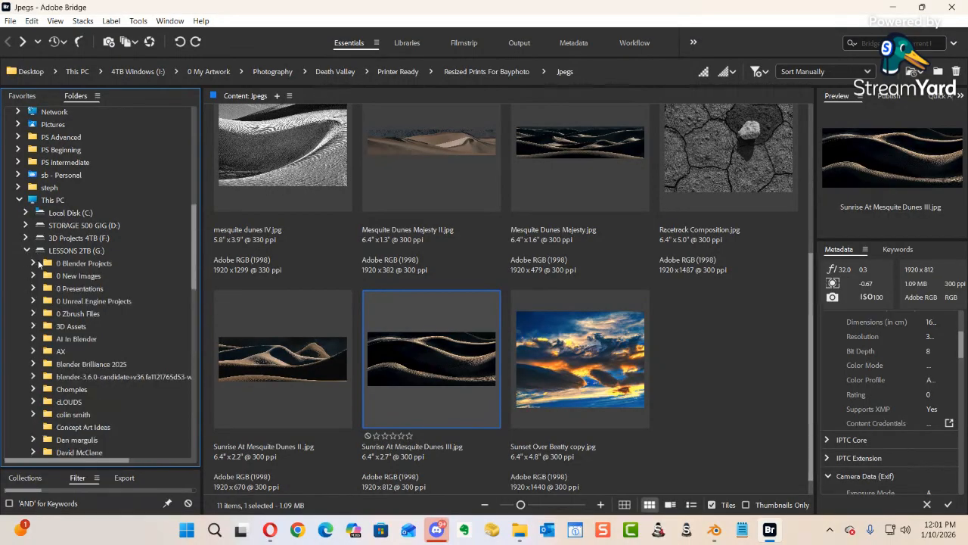
left_click(34, 289)
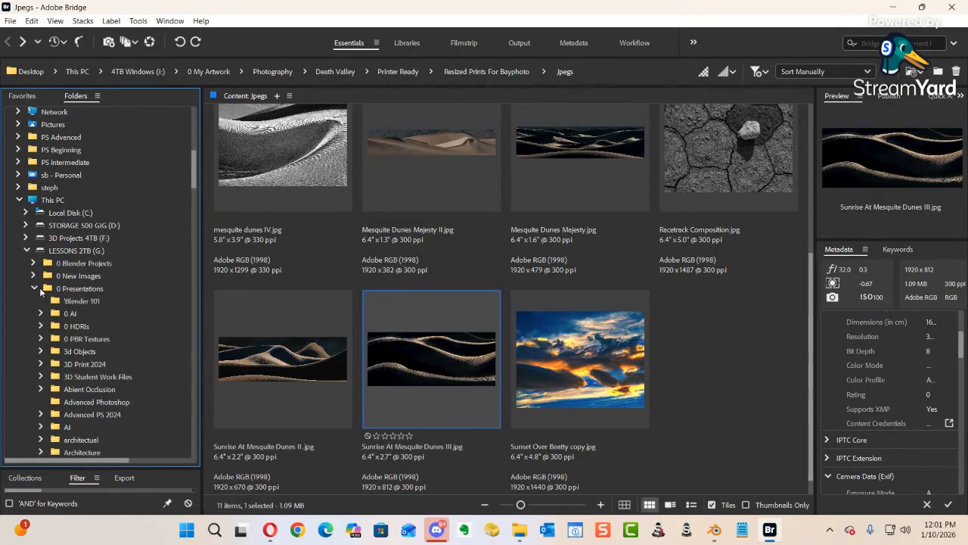
left_click(76, 326)
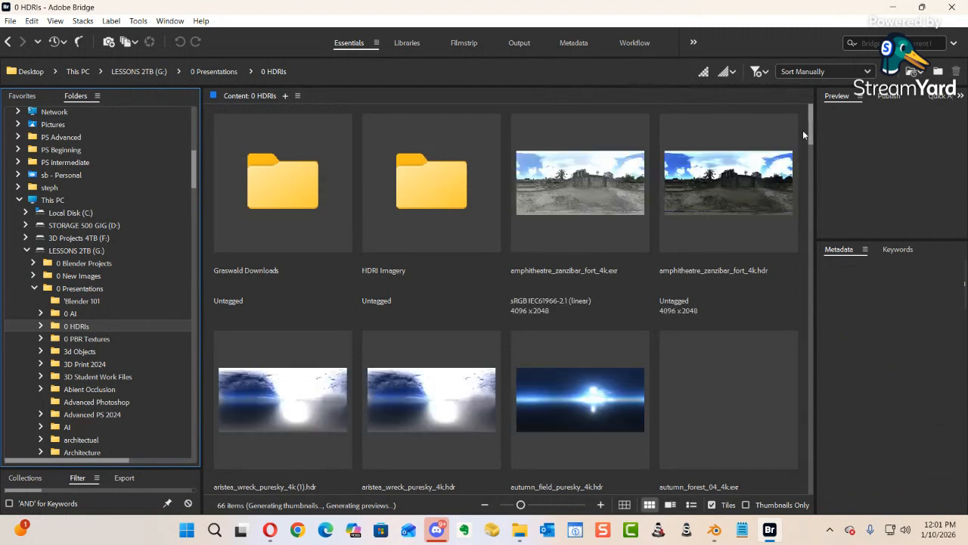
Browse the HDRI thumbnails and preview autumn_forest_04_4k.exr and castel_st_angelo_roof_4k.exr at full screen.
left_click_drag(810, 121, 807, 153)
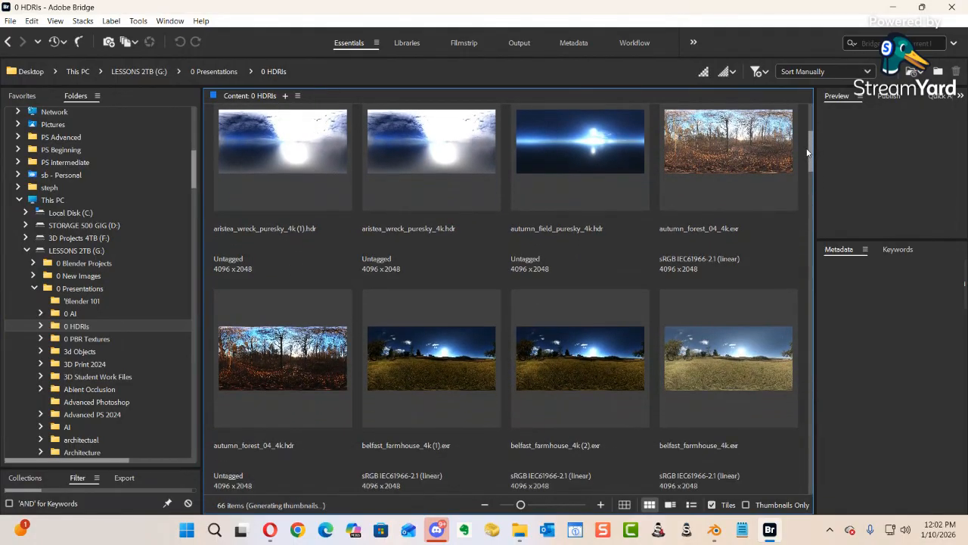
left_click(753, 157)
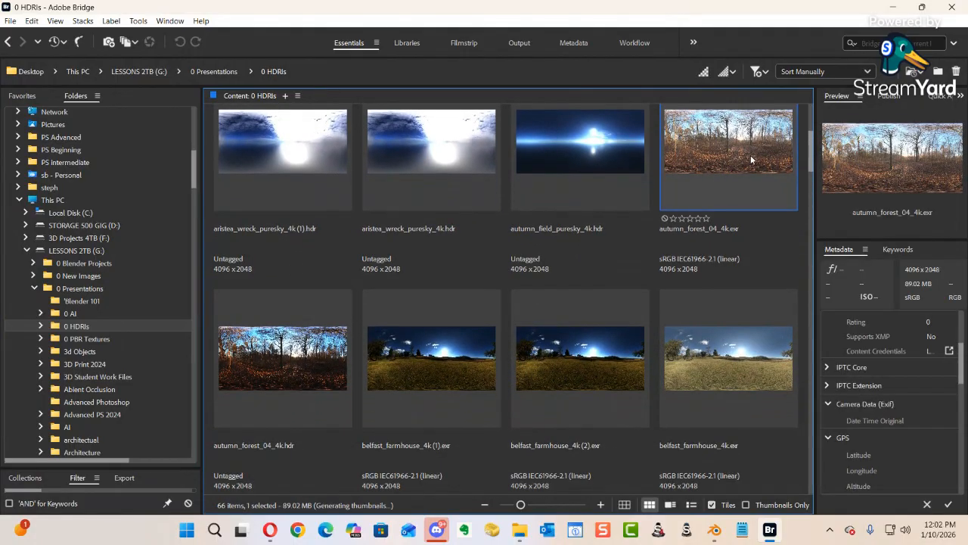
key("space")
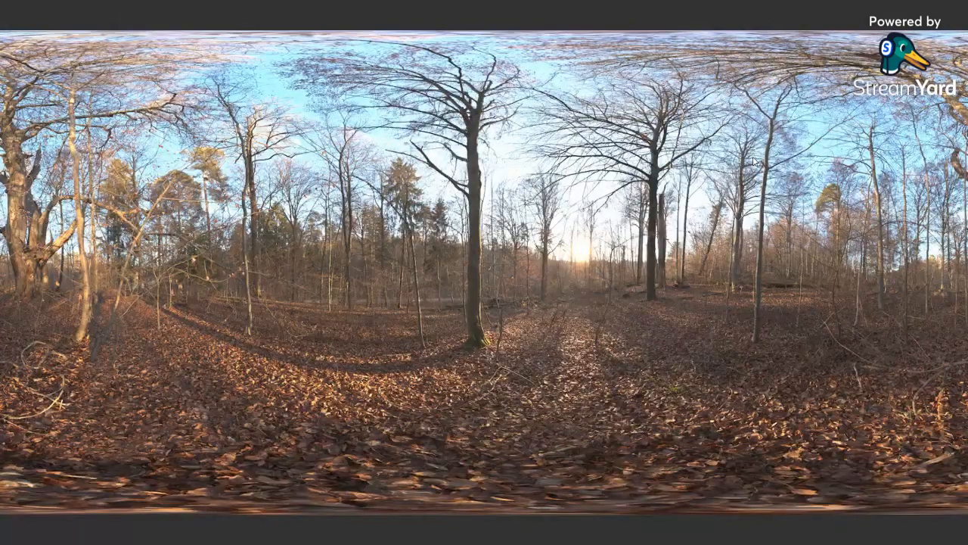
key("space")
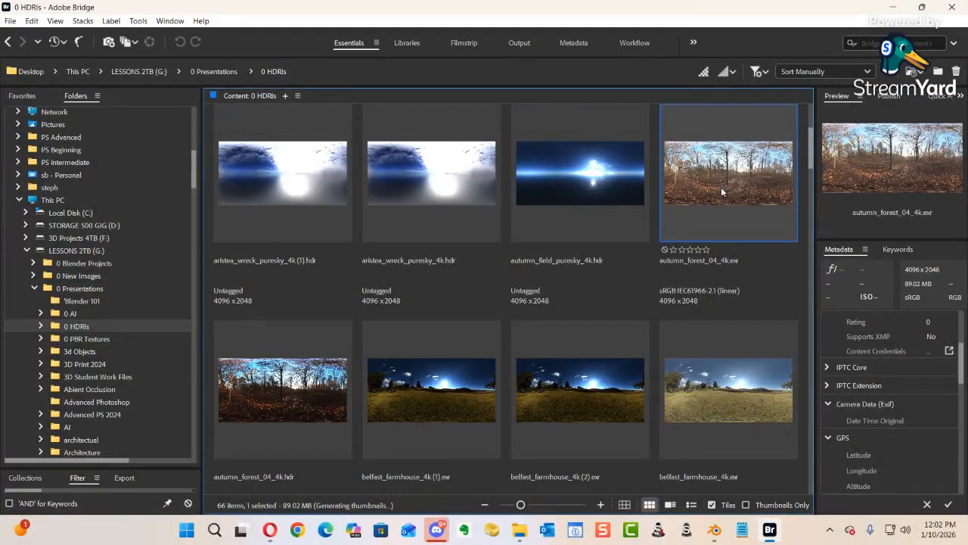
scroll(635, 271, "down", 5)
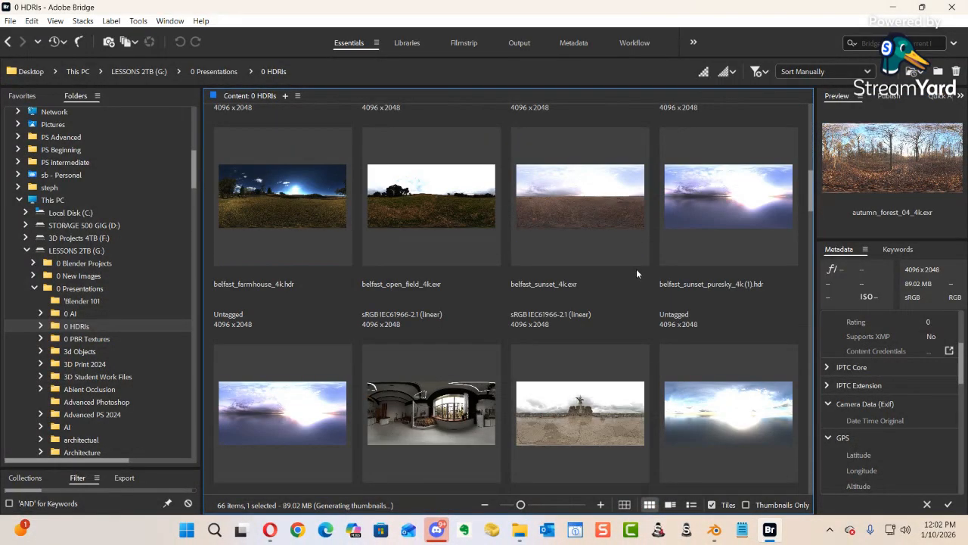
scroll(613, 288, "up", 3)
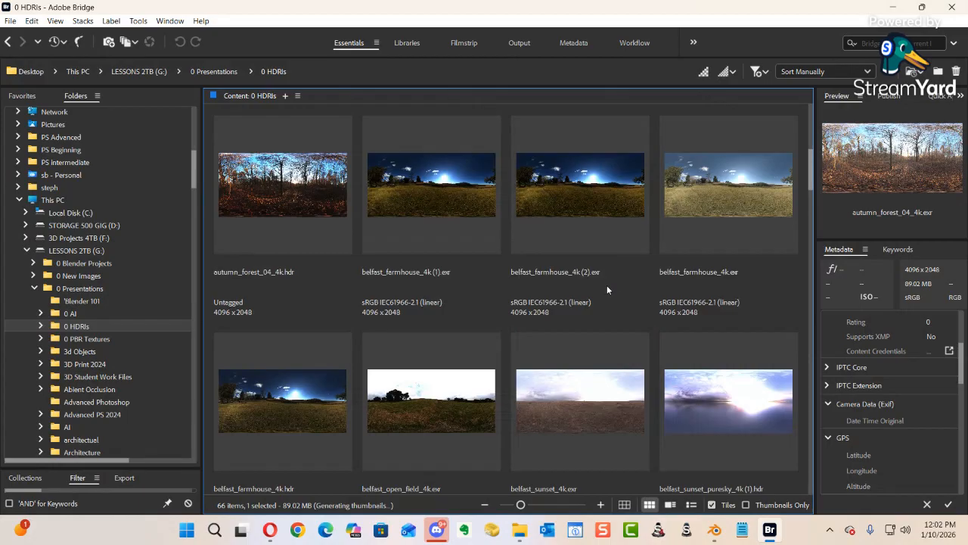
scroll(606, 285, "down", 1)
scroll(597, 289, "down", 1)
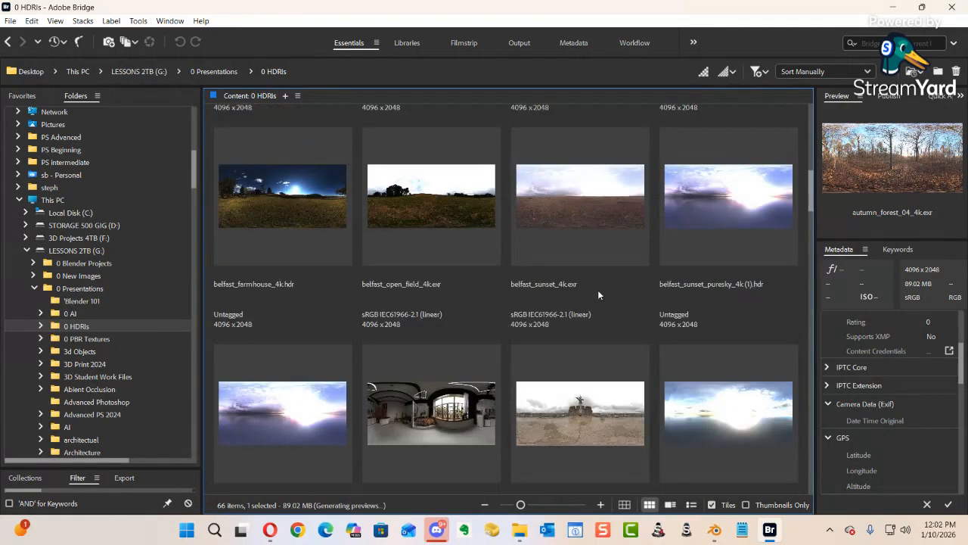
scroll(599, 290, "down", 1)
left_click(580, 313)
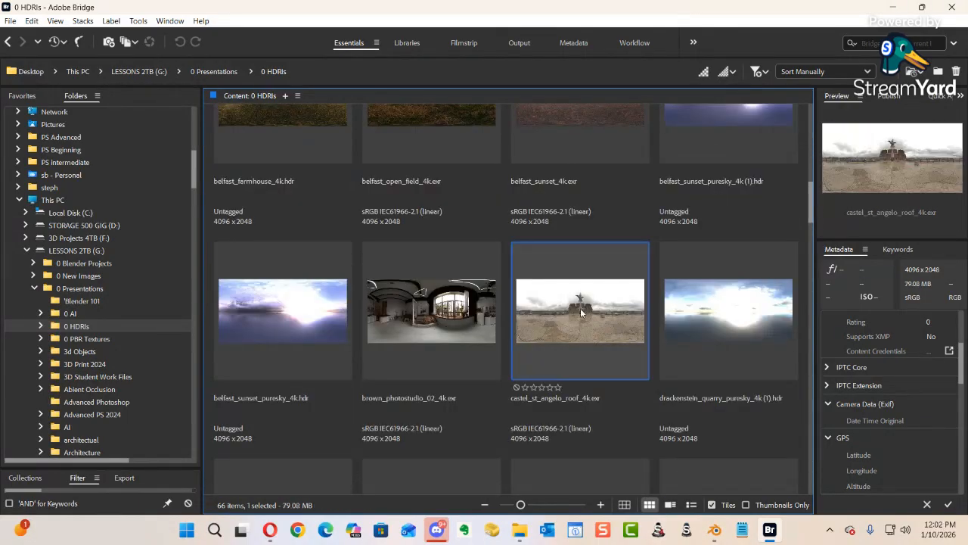
key("space")
key("space")
Look through more of the HDRIs and preview ehingen_hillside_4k.exr and kloofendal_48d_partly_cloudy_2k.hdr at full screen.
scroll(586, 304, "down", 2)
scroll(586, 304, "down", 1)
scroll(588, 301, "up", 1)
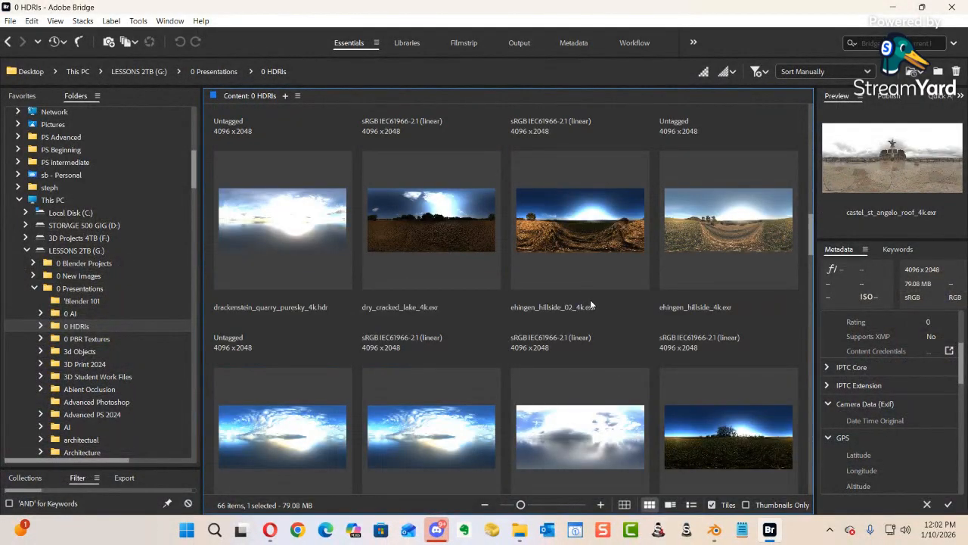
left_click(698, 264)
key("space")
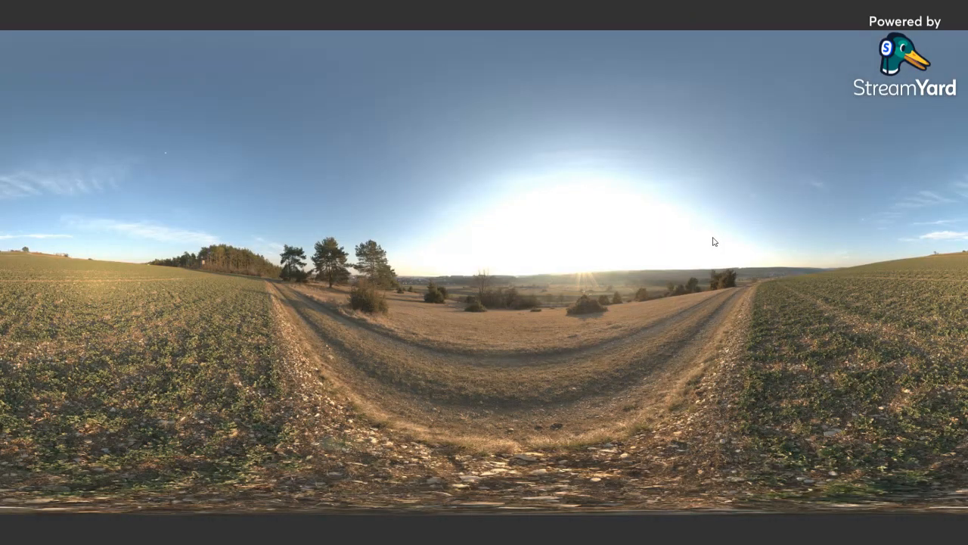
key("space")
scroll(665, 270, "down", 6)
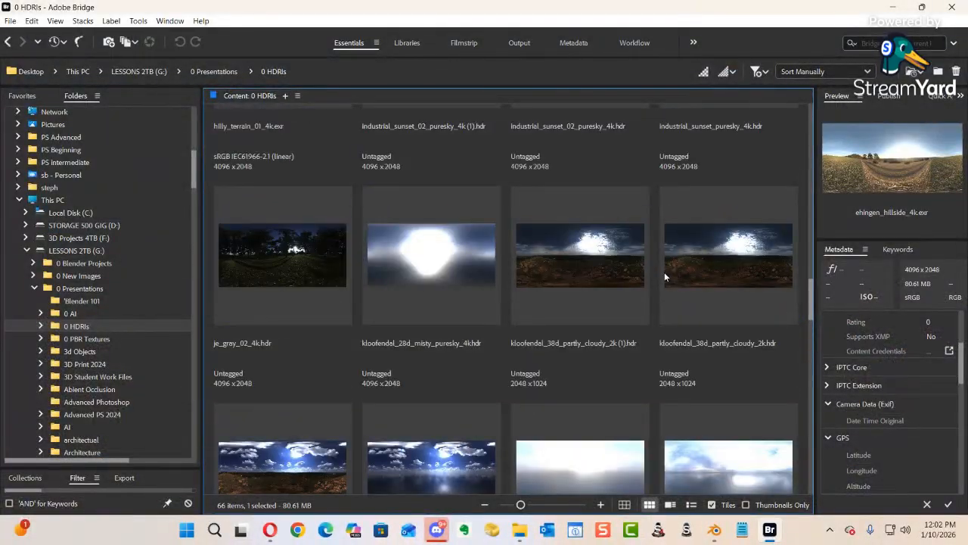
left_click(285, 405)
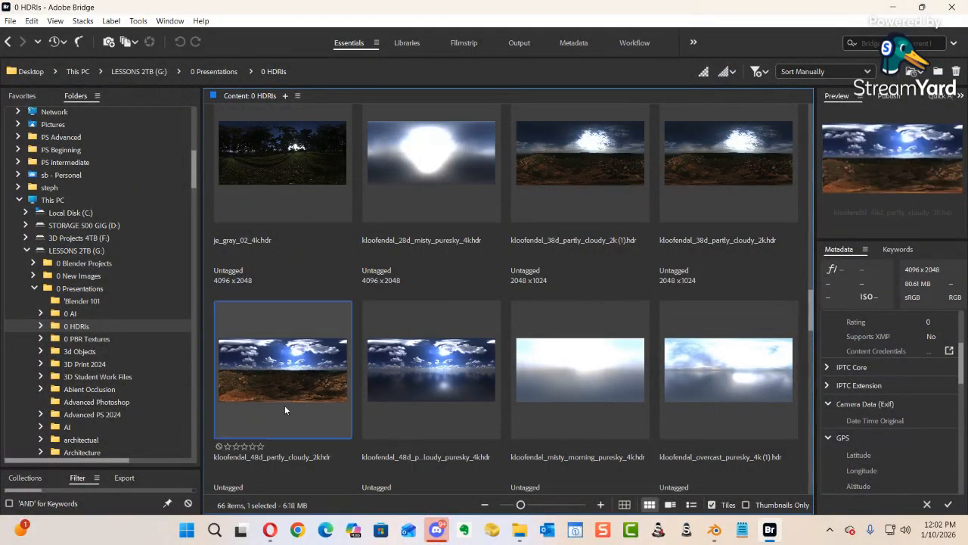
key("space")
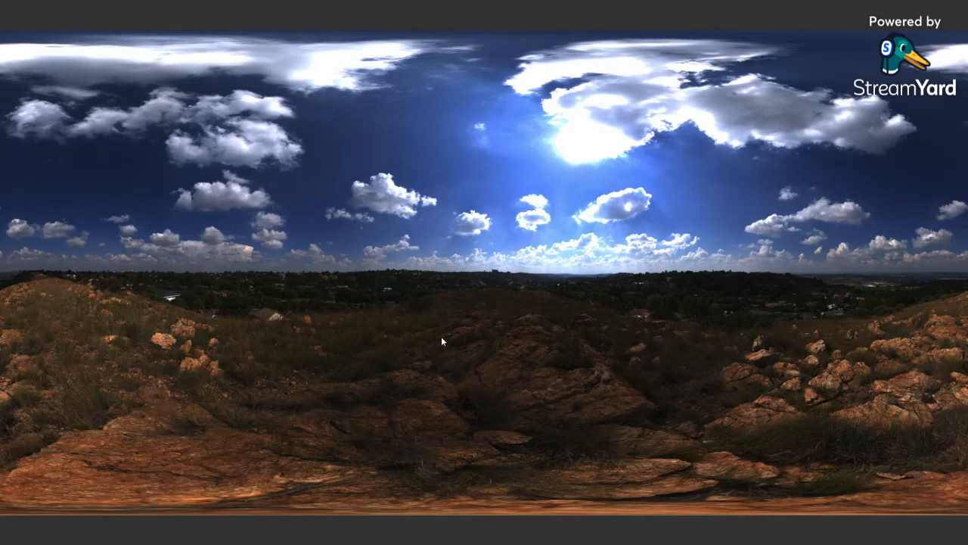
key("space")
scroll(627, 356, "down", 4)
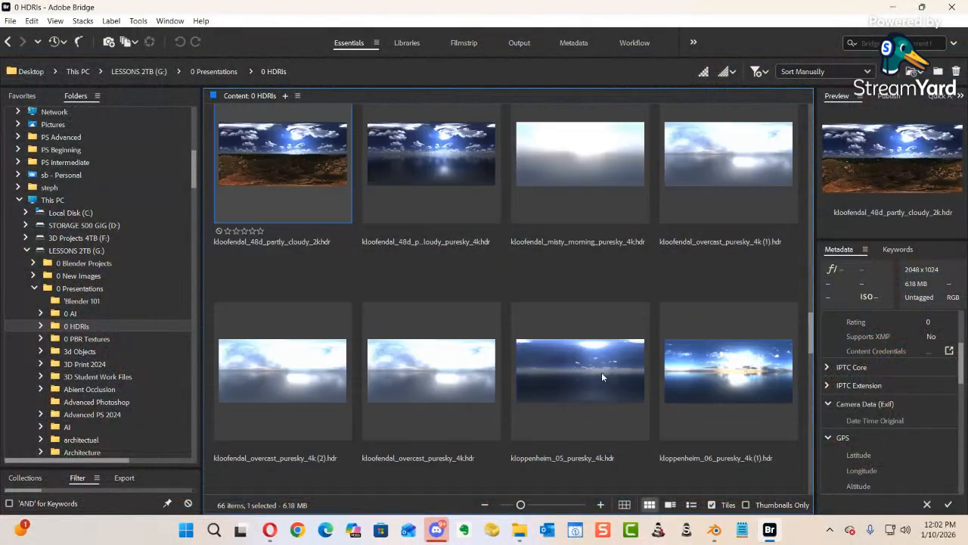
scroll(604, 376, "down", 2)
scroll(603, 358, "up", 4)
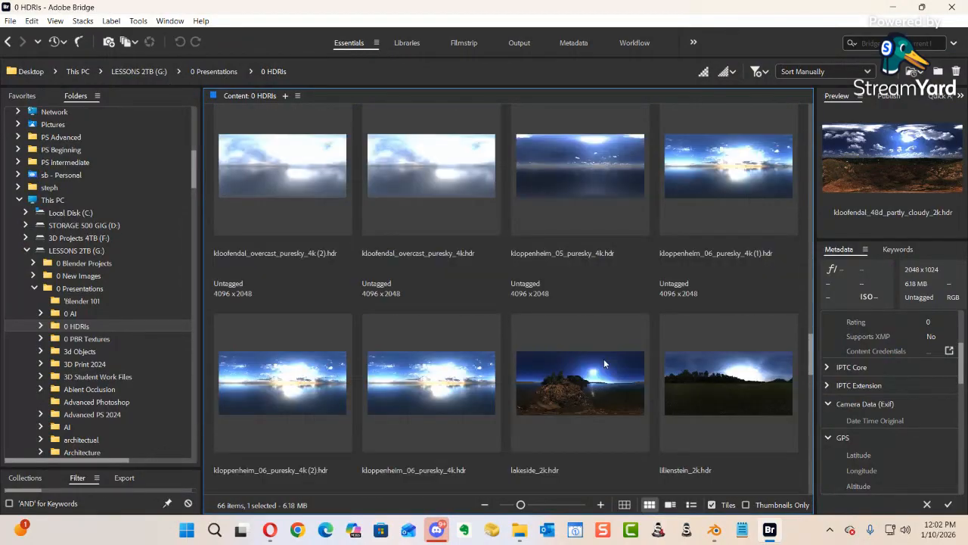
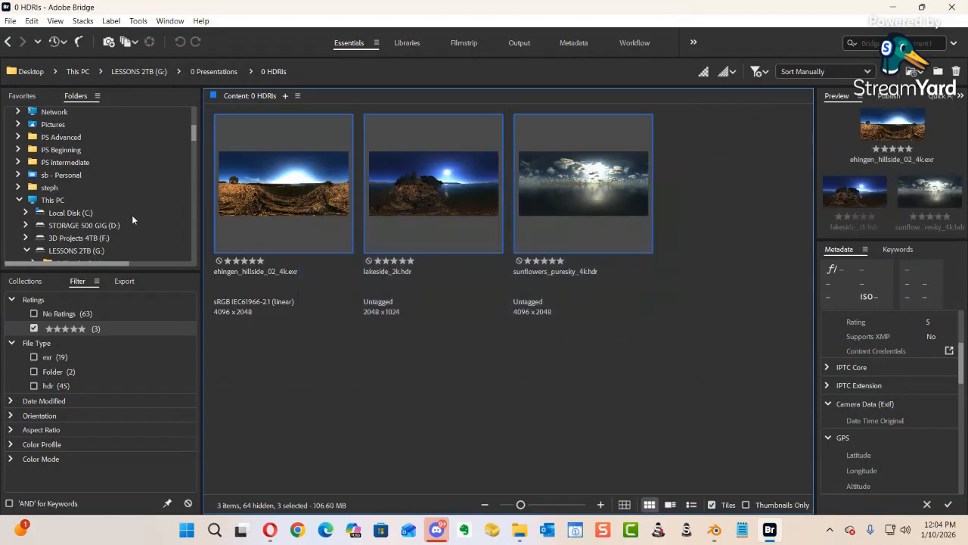
Open the Images folder inside Egg Peel in the 0 Presentations folder tree and make its contents area active.
scroll(126, 211, "down", 3)
scroll(126, 211, "down", 8)
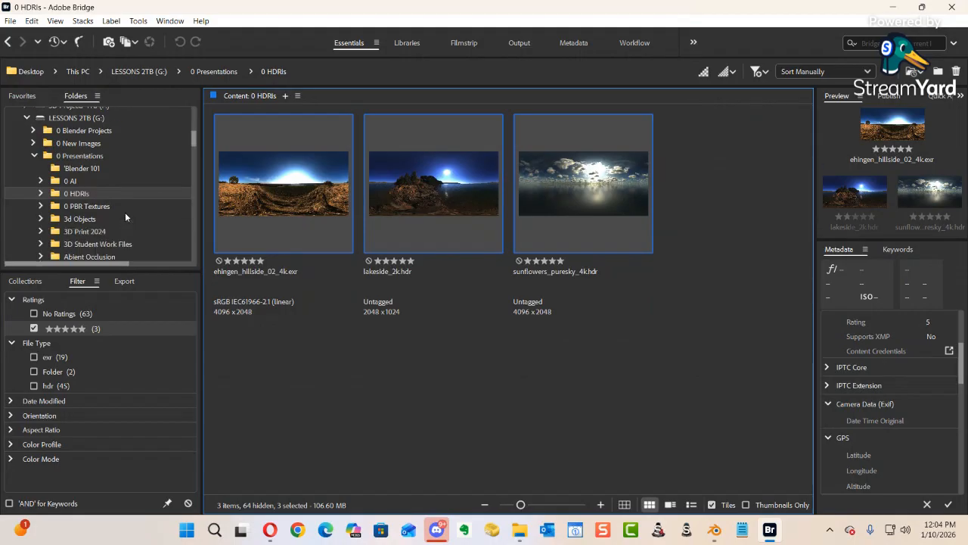
scroll(126, 212, "down", 2)
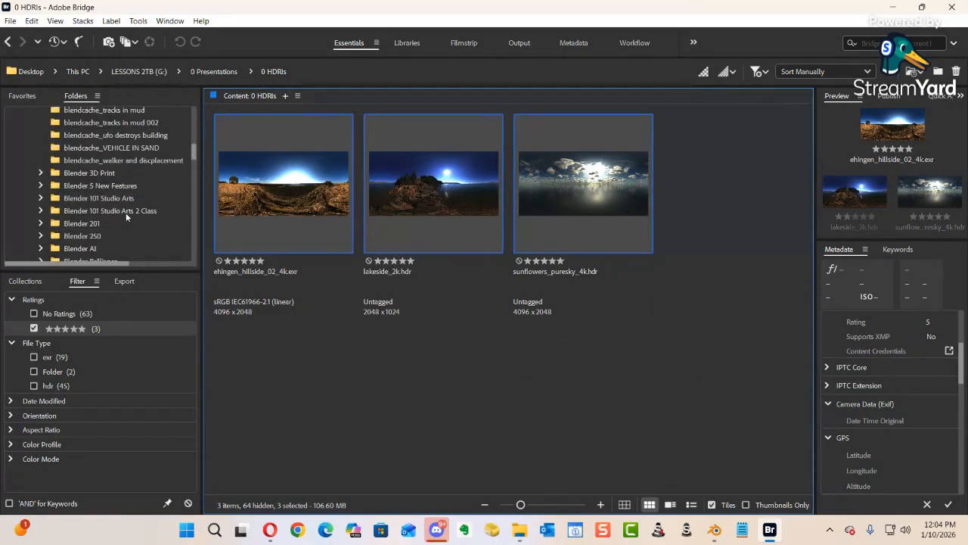
scroll(126, 211, "down", 10)
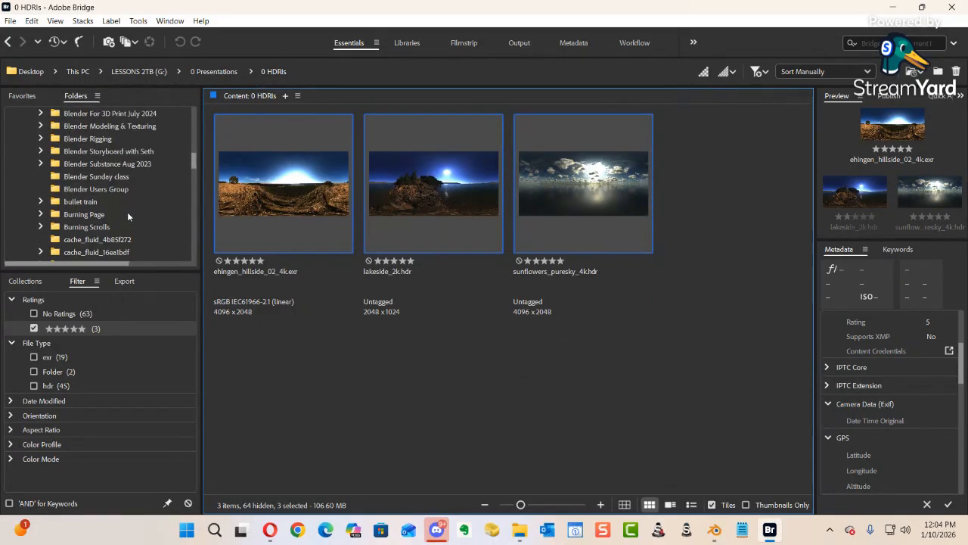
scroll(127, 212, "down", 5)
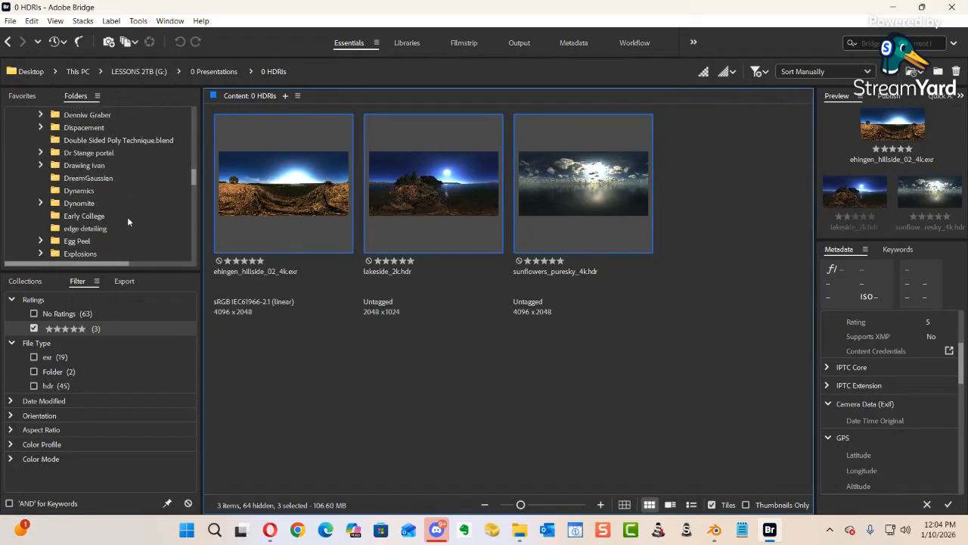
scroll(126, 215, "down", 5)
left_click(41, 175)
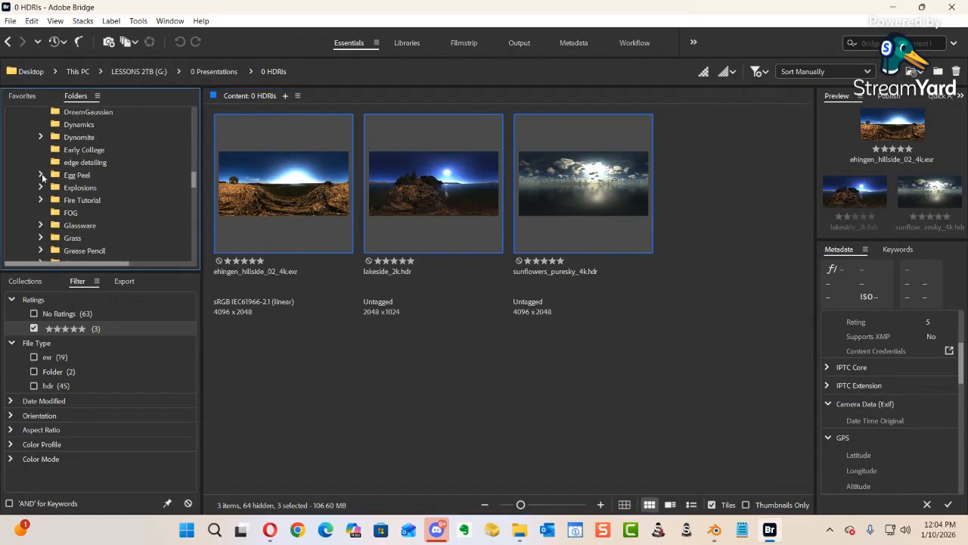
left_click(82, 189)
left_click(530, 366)
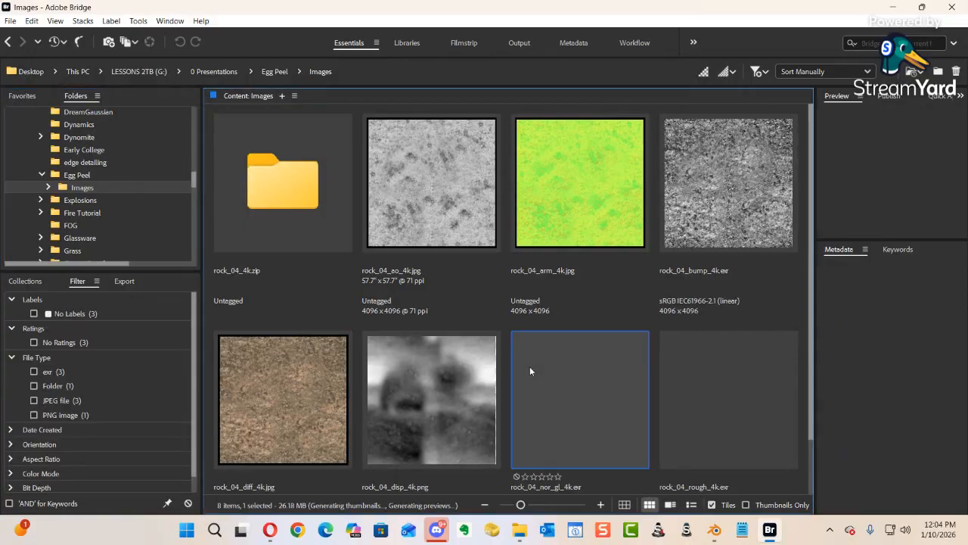
Paste the copied HDRIs, including ehingen_hillside_02_4k.exr and lakeside_2k.hdr, into the Images folder and switch back to Blender.
key("ctrl+v")
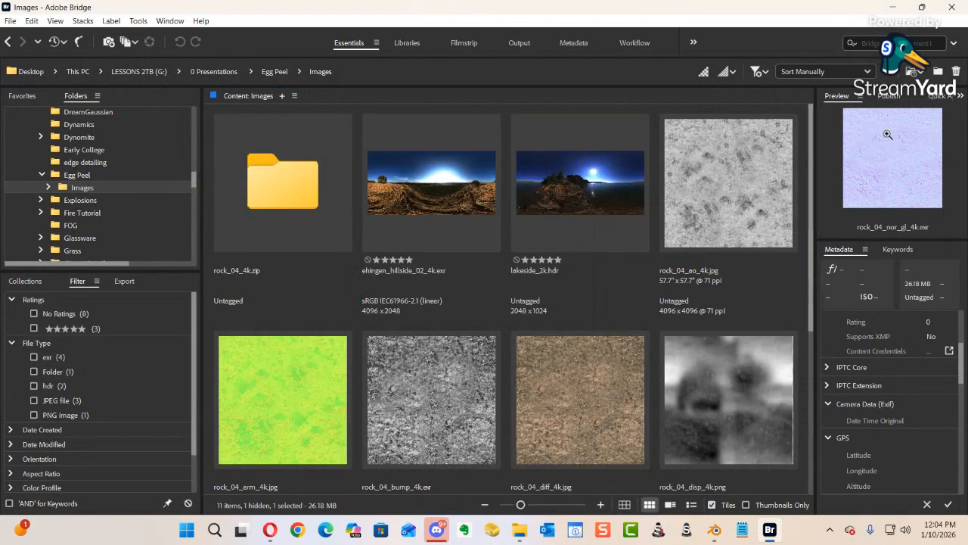
left_click(894, 9)
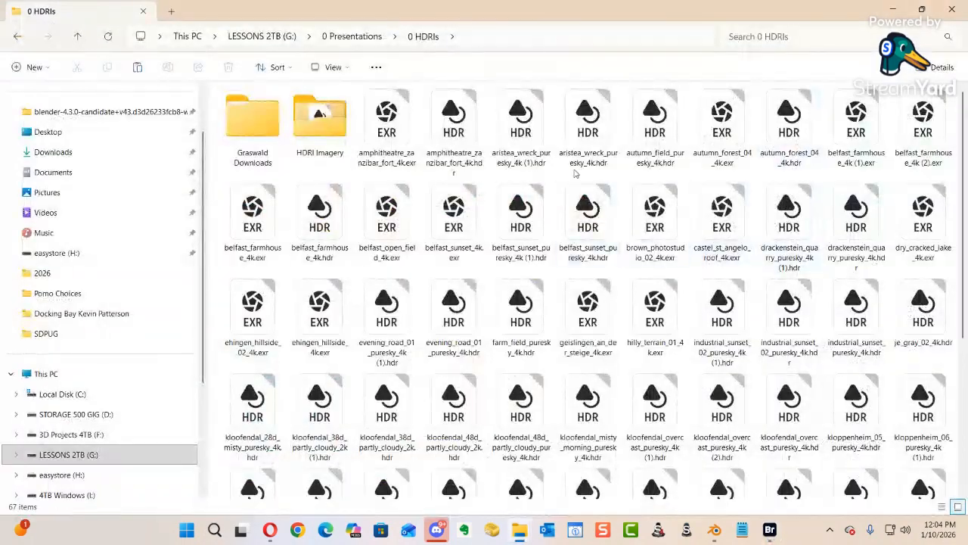
left_click(893, 9)
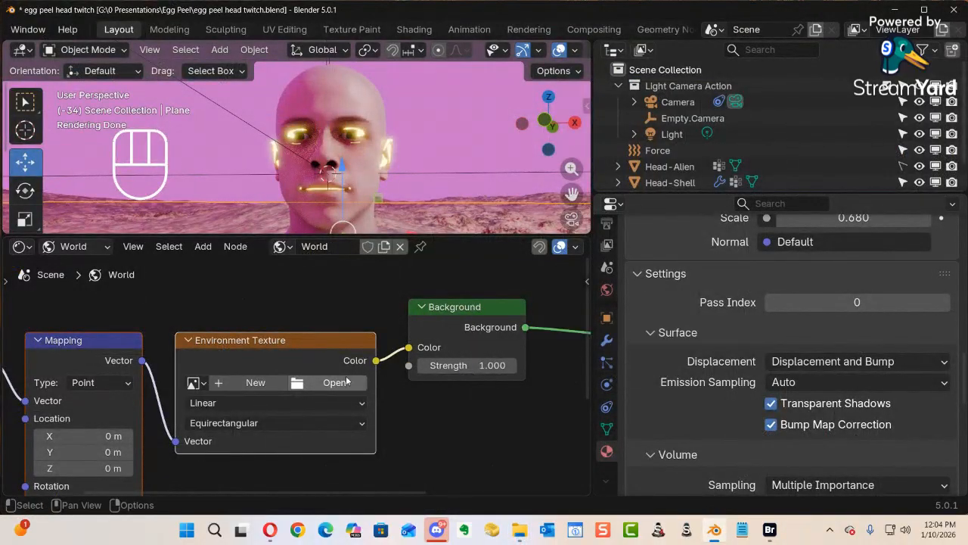
Load ehingen_hillside_02_4k.exr from the Egg Peel Images folder into the world's Environment Texture node.
left_click_drag(439, 236, 469, 331)
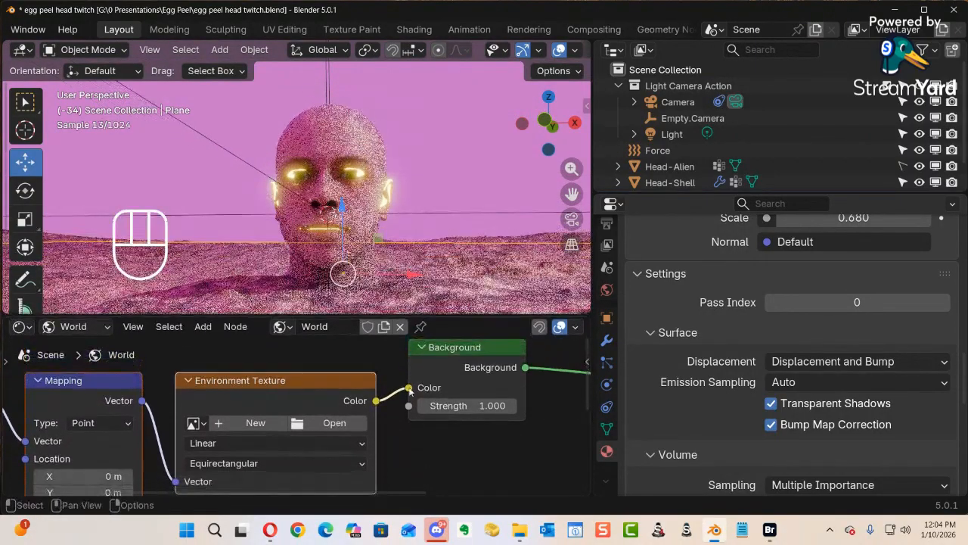
left_click(335, 423)
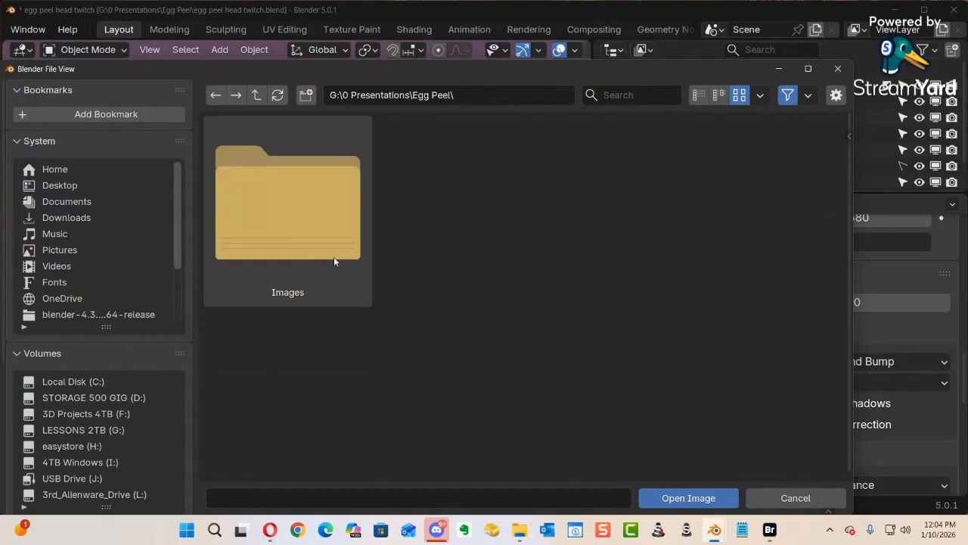
double_click(303, 222)
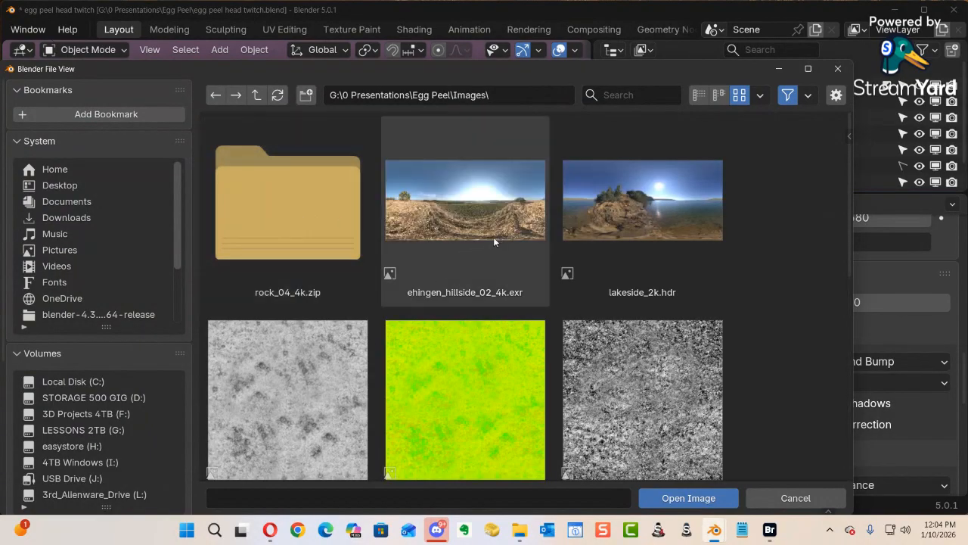
double_click(456, 213)
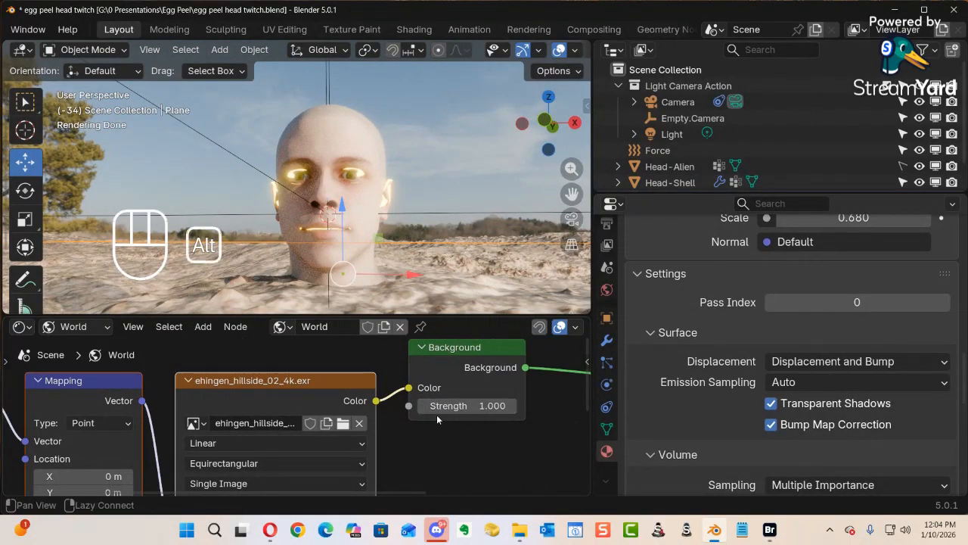
Disable the Light in viewports and set the world Mapping node's Z rotation to 310°.
middle_click_drag(463, 445, 576, 475, "ctrl")
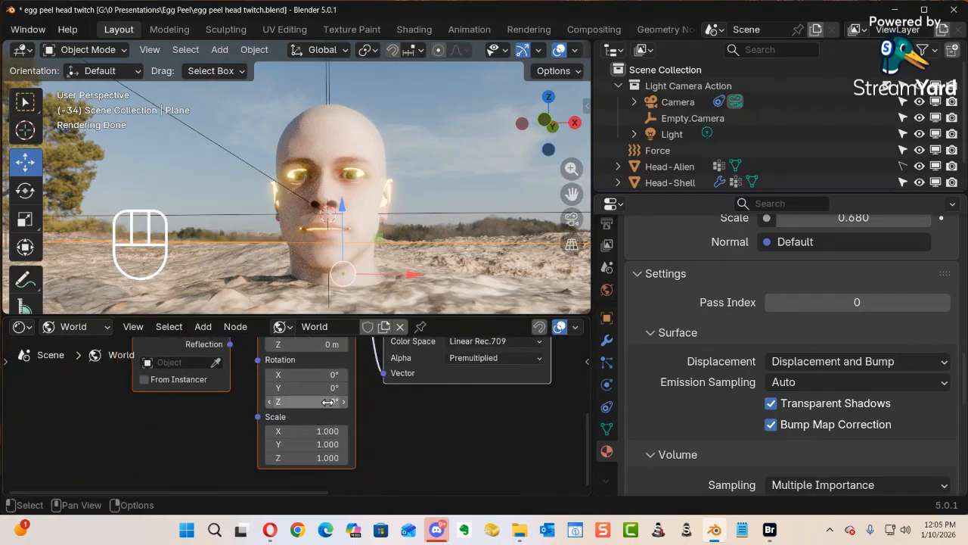
left_click_drag(311, 403, 500, 403)
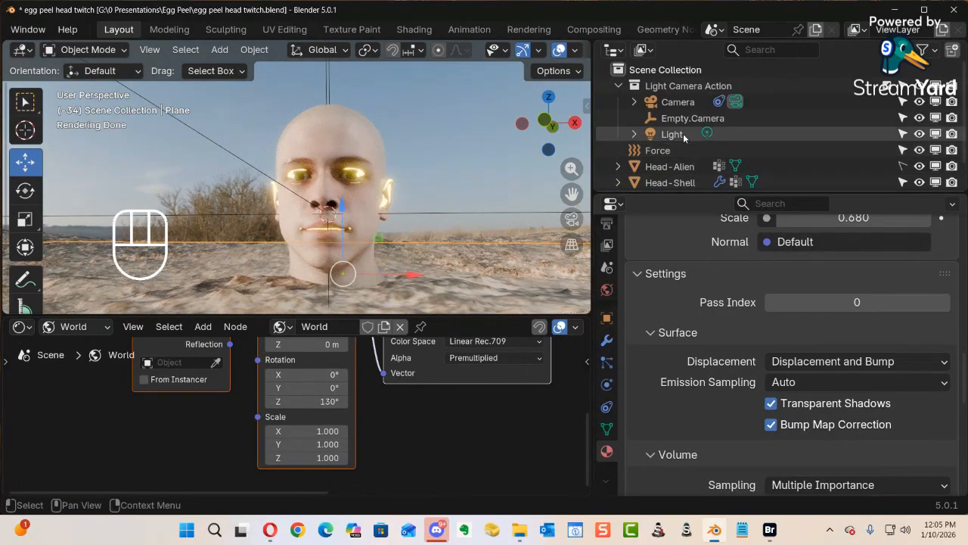
left_click(936, 134)
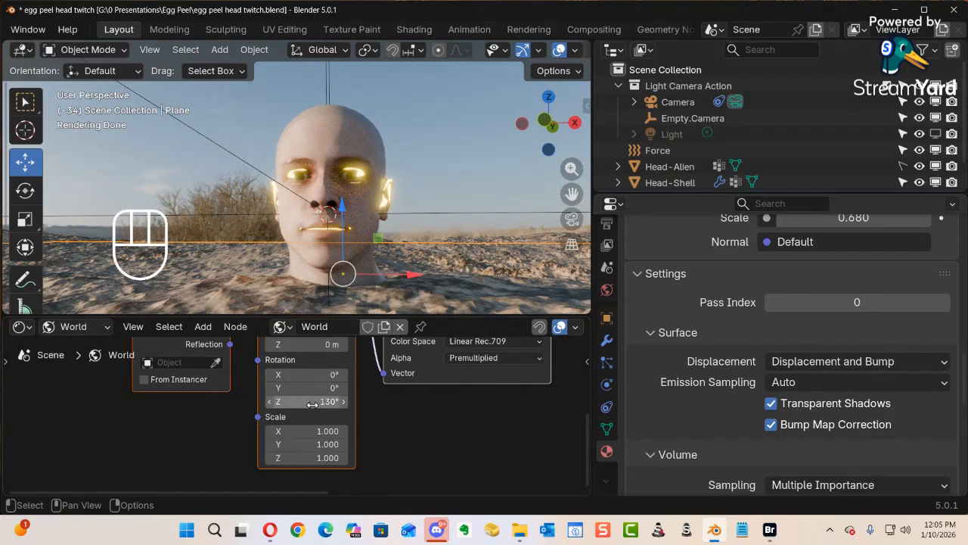
left_click_drag(309, 404, 445, 400)
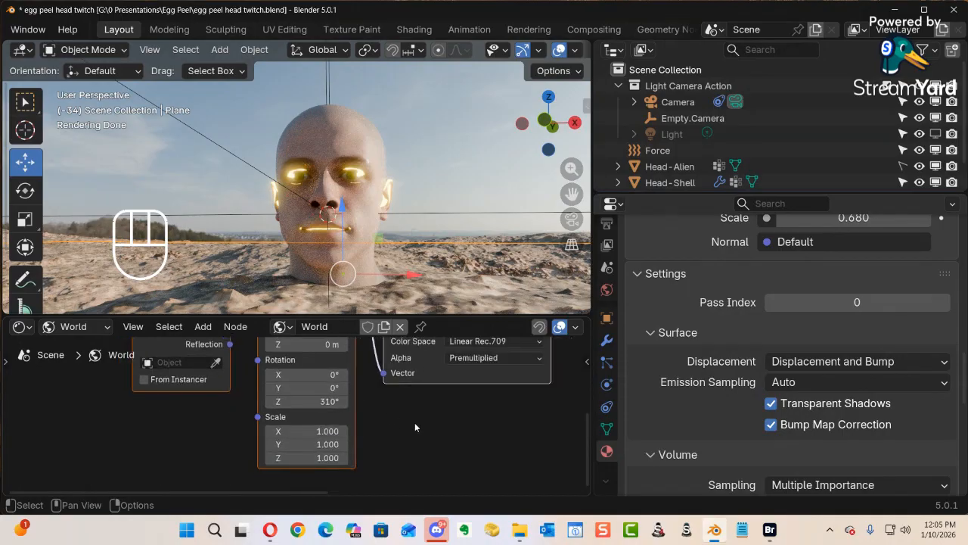
Replace the environment image with lakeside_2k.hdr and set the Mapping node's Z rotation to 492°.
middle_click_drag(414, 428, 417, 342)
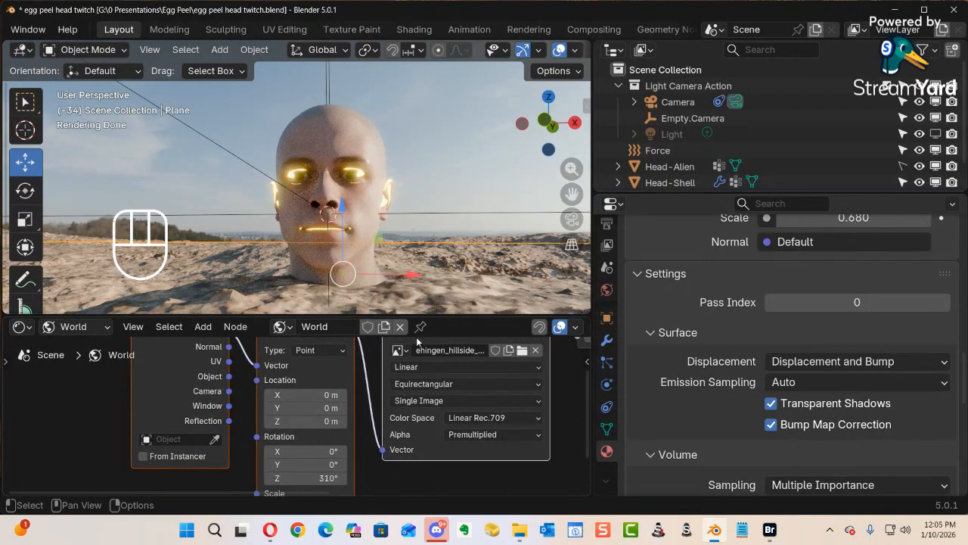
left_click(522, 350)
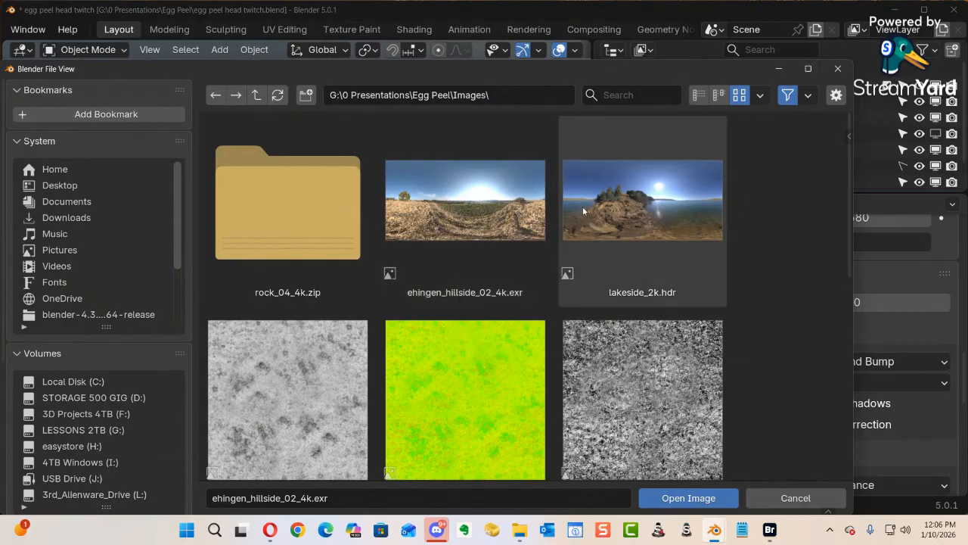
double_click(639, 211)
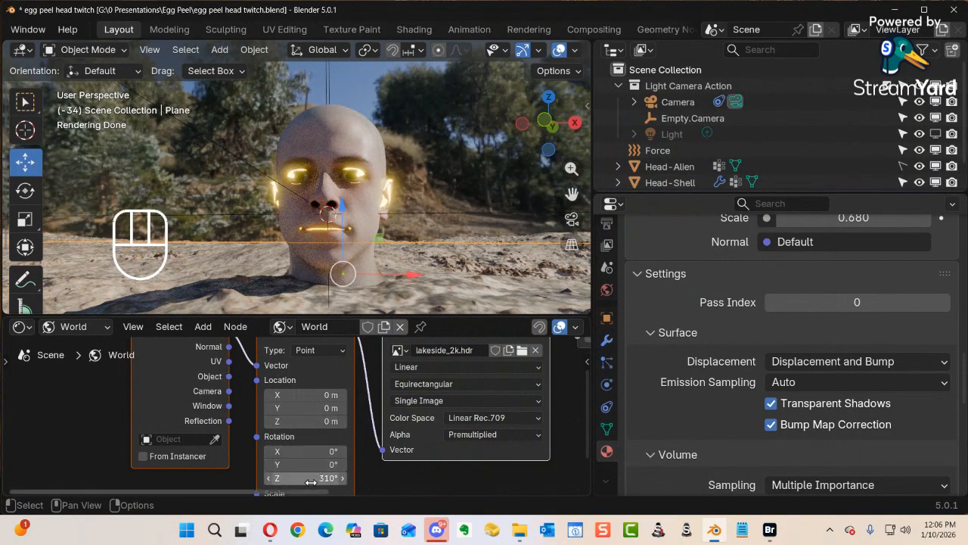
left_click_drag(301, 479, 352, 499)
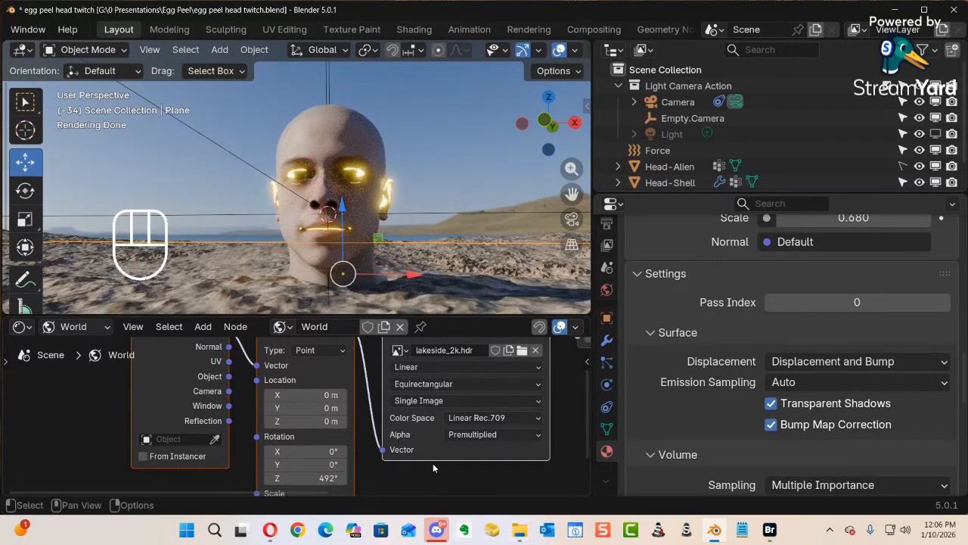
Replace the environment image with sunflowers_puresky_4k.hdr from the Images folder.
scroll(411, 439, "up", 3)
scroll(409, 439, "down", 5)
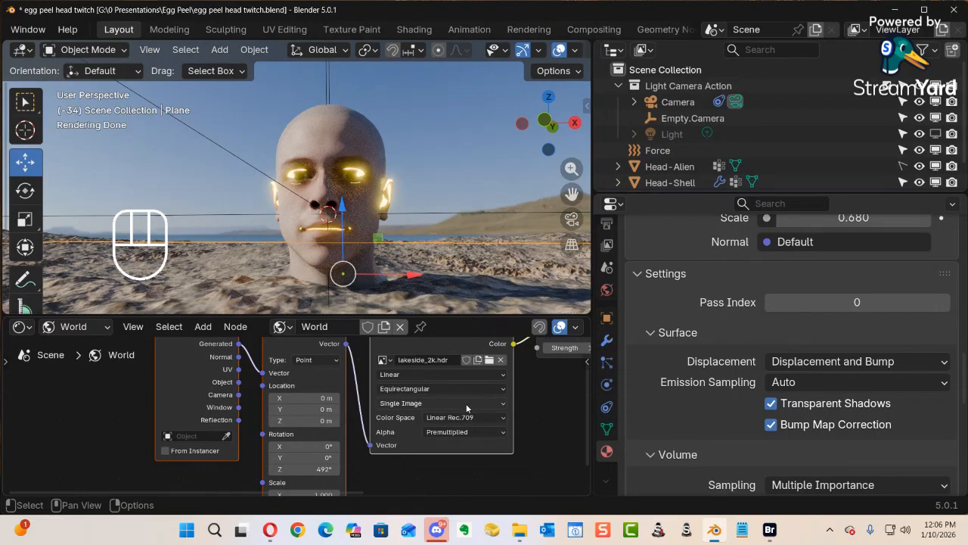
left_click(489, 359)
scroll(497, 331, "down", 8)
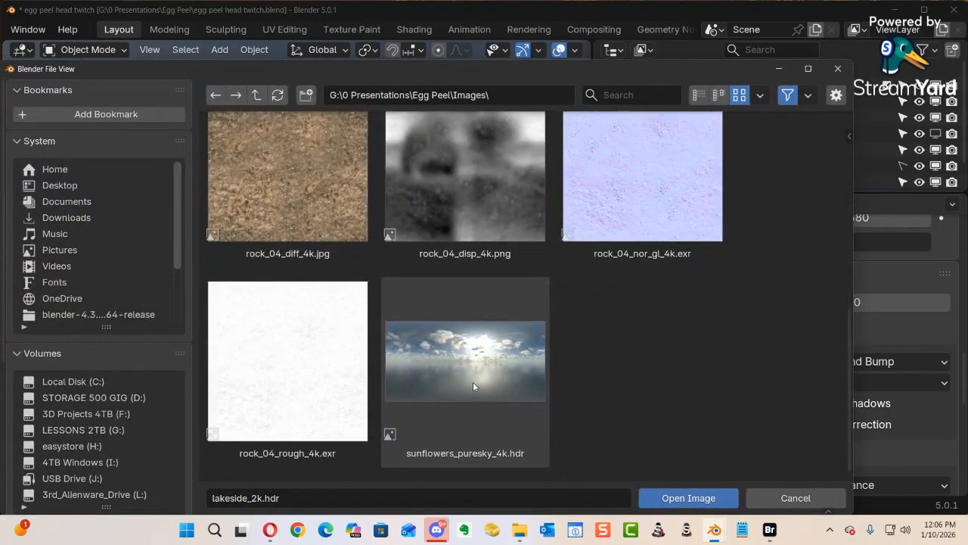
double_click(459, 373)
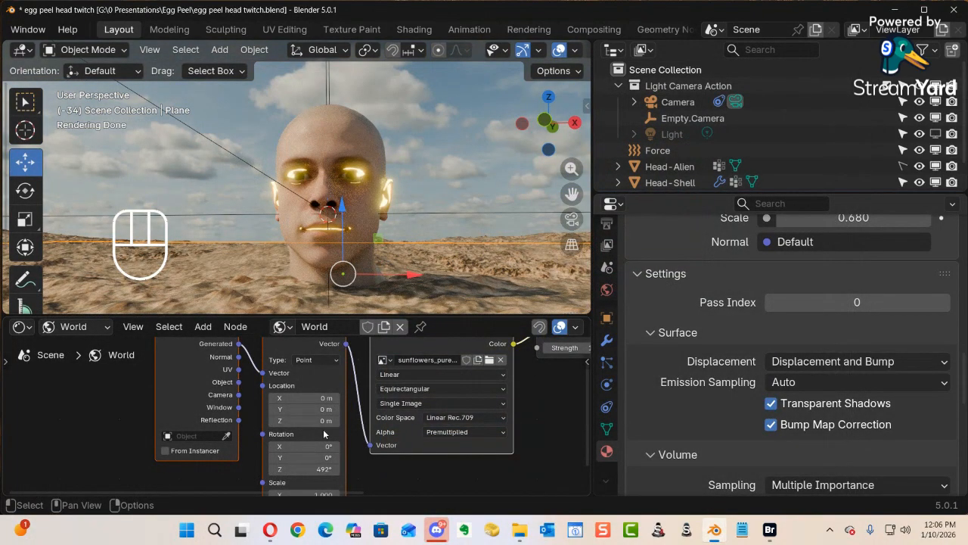
Set the Mapping node's Z rotation to 872° to orient the cloudy sky and its lighting, and save the file.
scroll(369, 453, "up", 3)
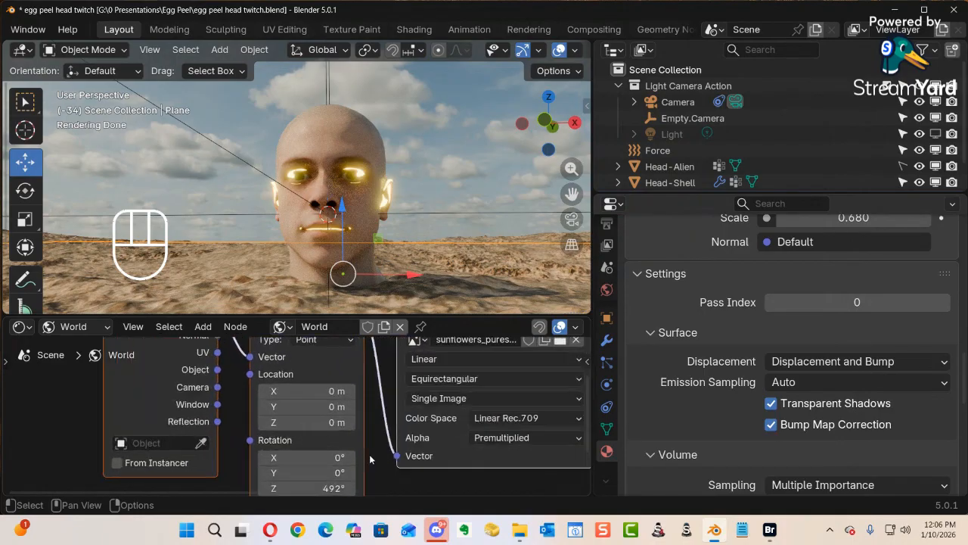
middle_click_drag(366, 483, 363, 401)
scroll(363, 405, "up", 3)
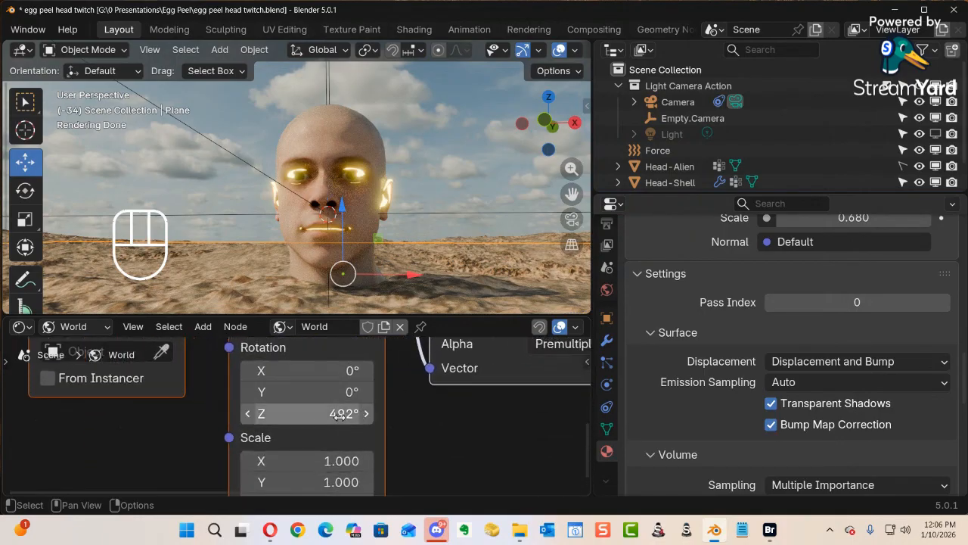
left_click_drag(288, 413, 813, 413)
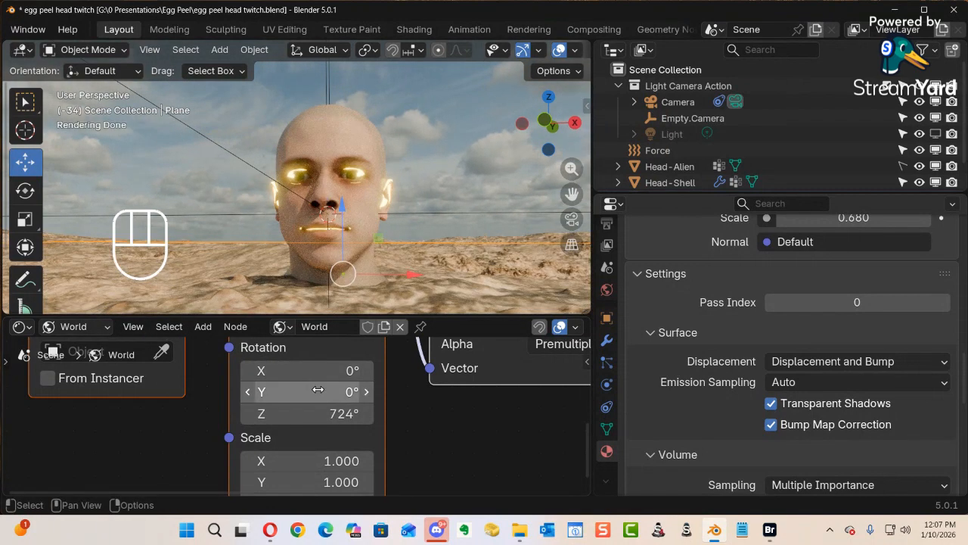
left_click_drag(329, 414, 571, 413)
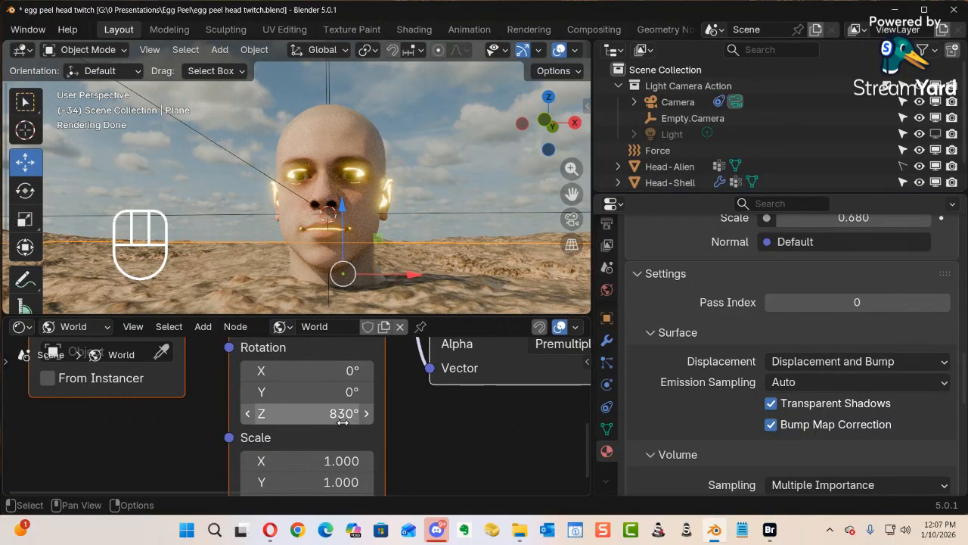
left_click_drag(343, 422, 419, 422)
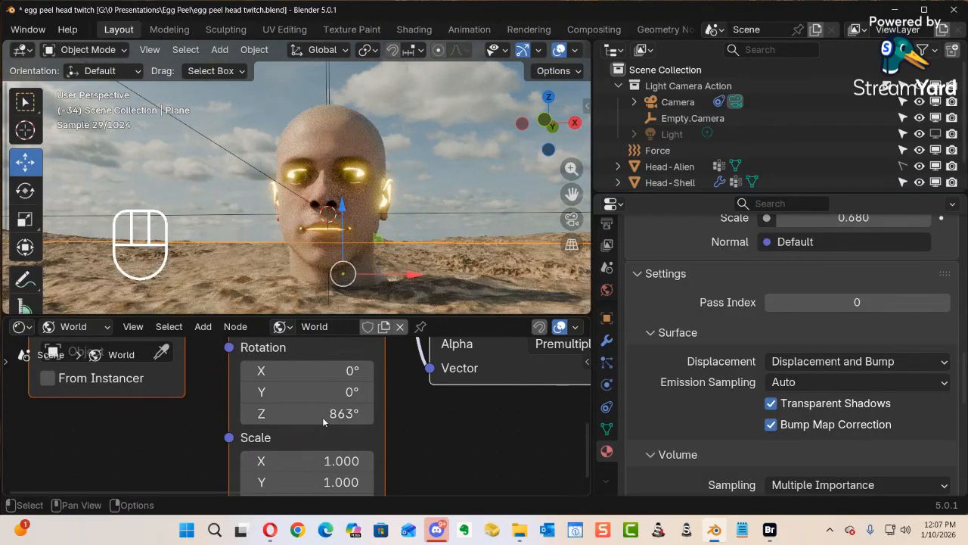
left_click_drag(323, 417, 323, 416)
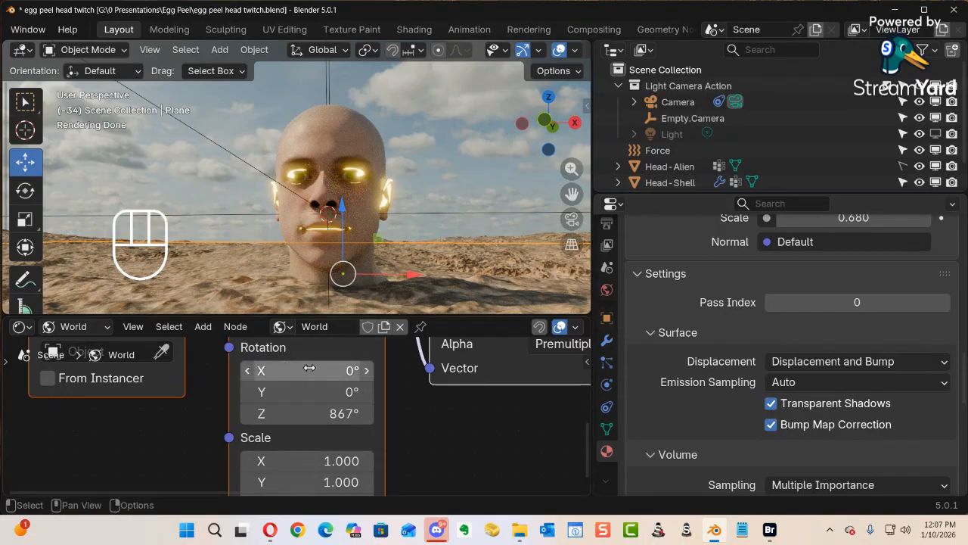
left_click_drag(337, 413, 346, 413)
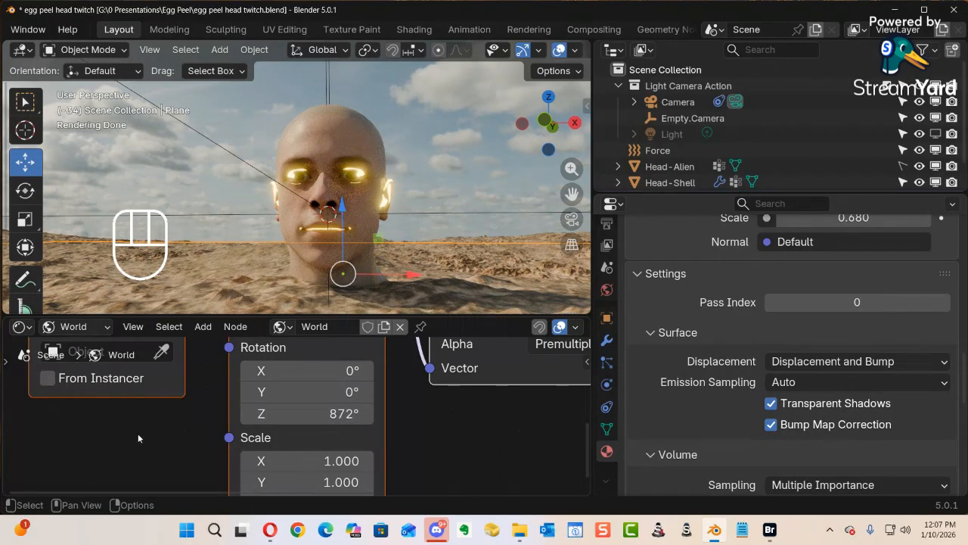
key("ctrl")
key("ctrl+s")
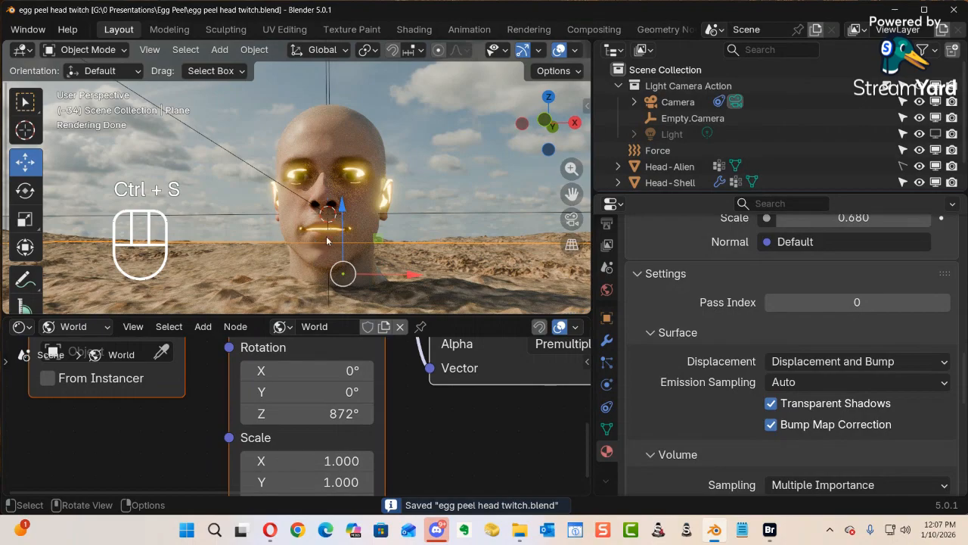
Enlarge the 3D viewport and align the active camera to the current view of the head.
left_click_drag(369, 316, 398, 437)
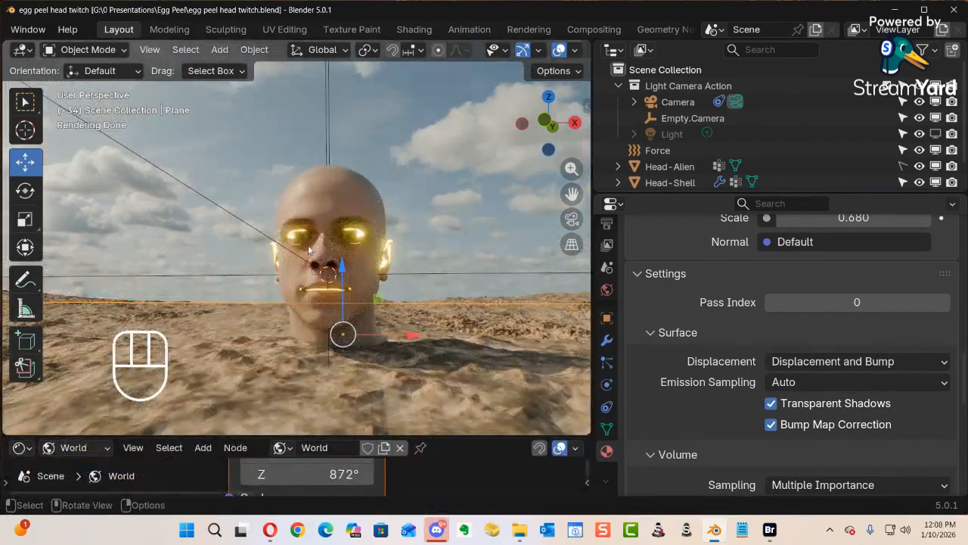
key("ctrl+alt")
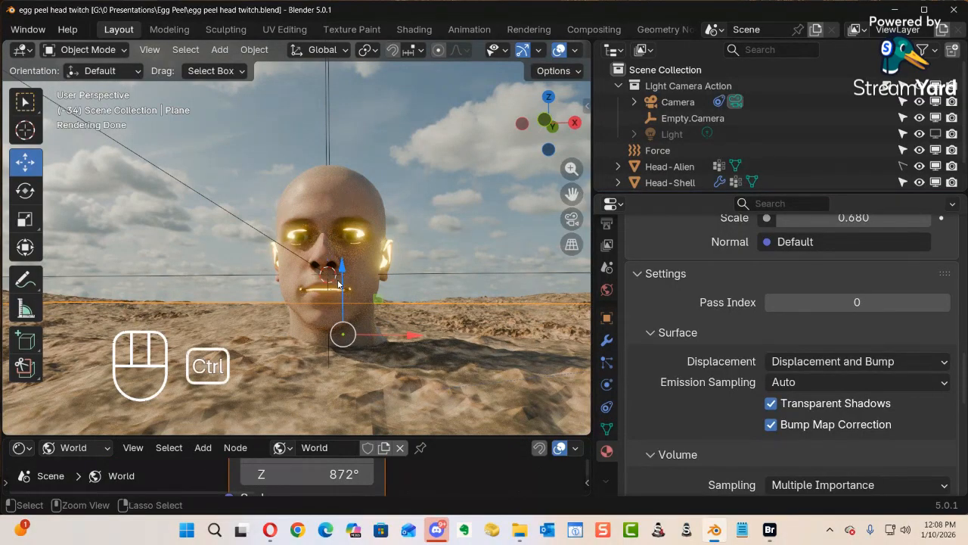
key("ctrl+alt+KP_0")
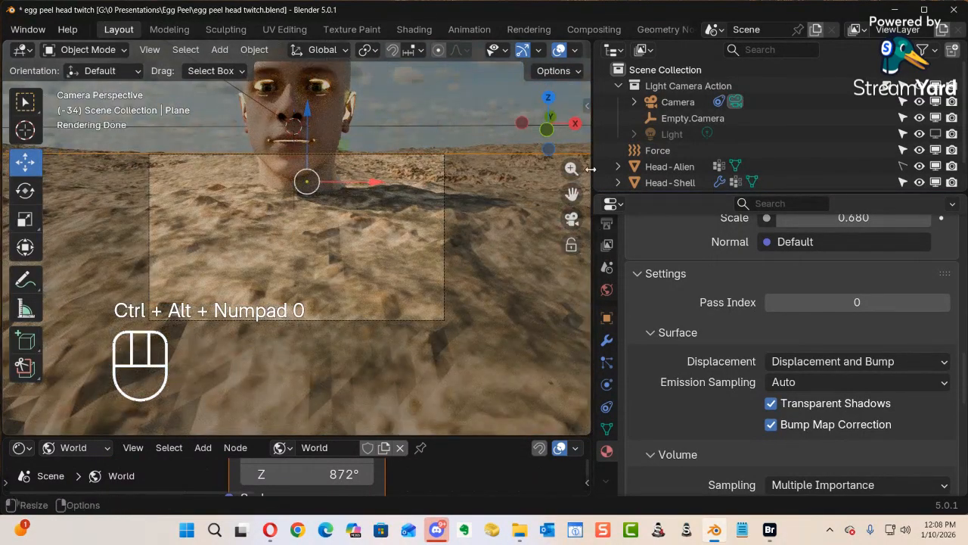
Lock the camera to the view so that viewport navigation moves the camera.
key("n")
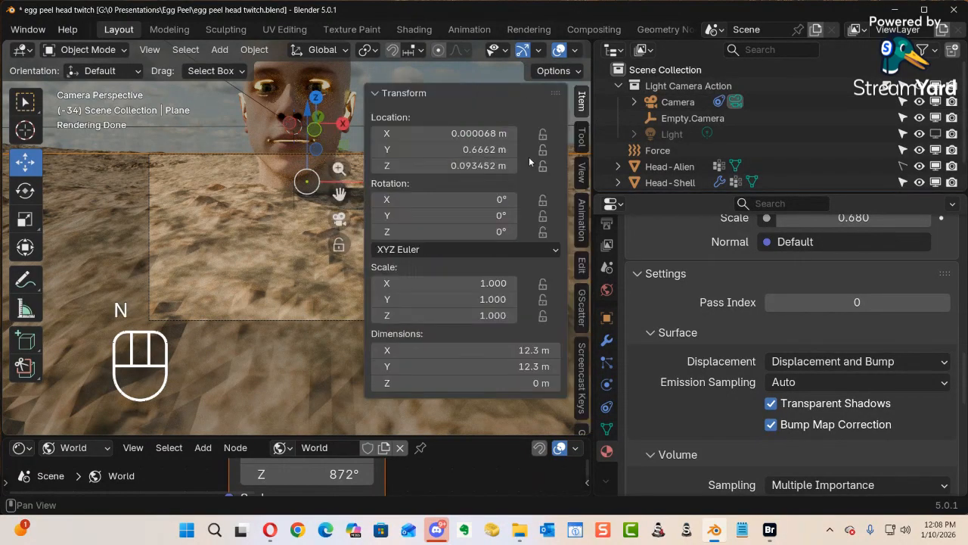
left_click(581, 172)
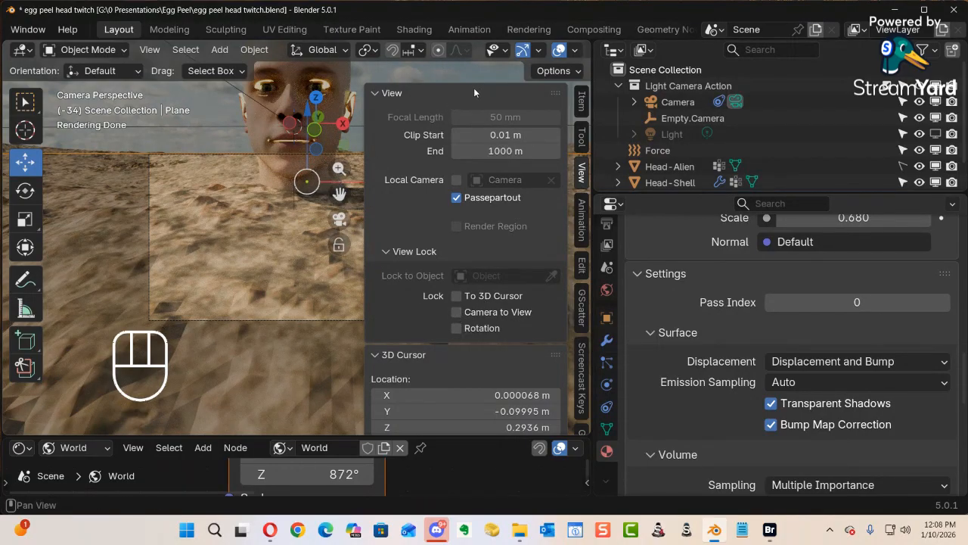
key("n")
mouse_move(377, 242)
middle_mouse_down("ctrl+alt")
mouse_move(404, 222)
mouse_move(402, 232)
mouse_move(430, 248)
mouse_move(375, 234)
middle_mouse_up("ctrl+alt")
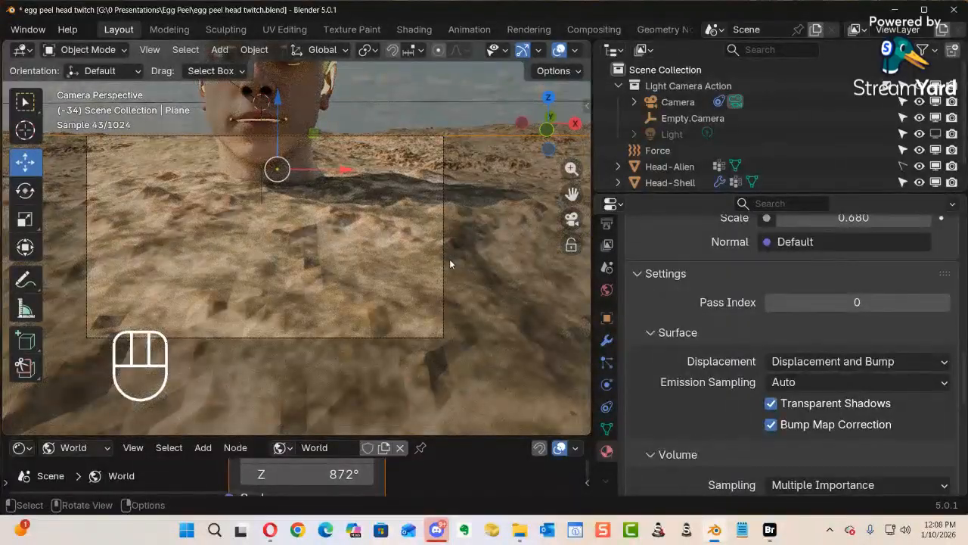
key("n")
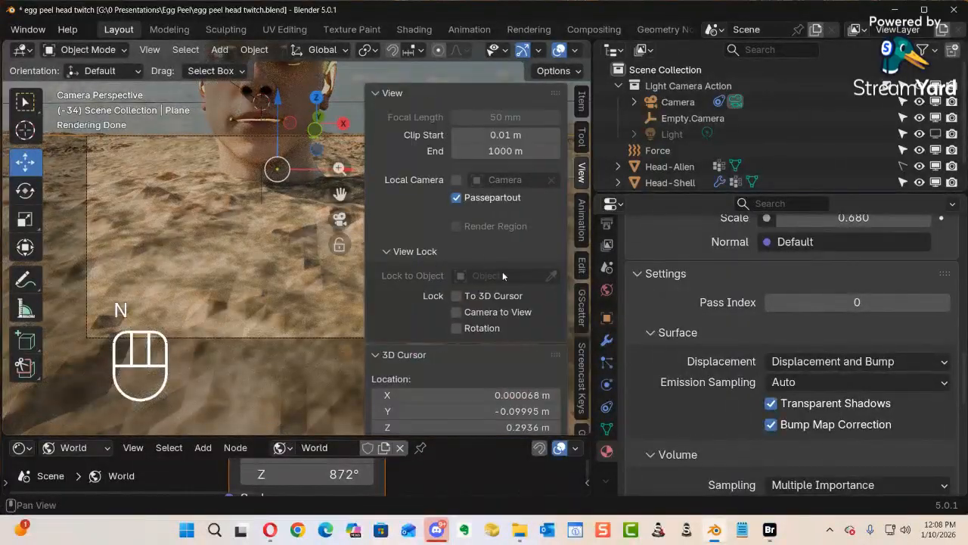
left_click(458, 311)
key("n")
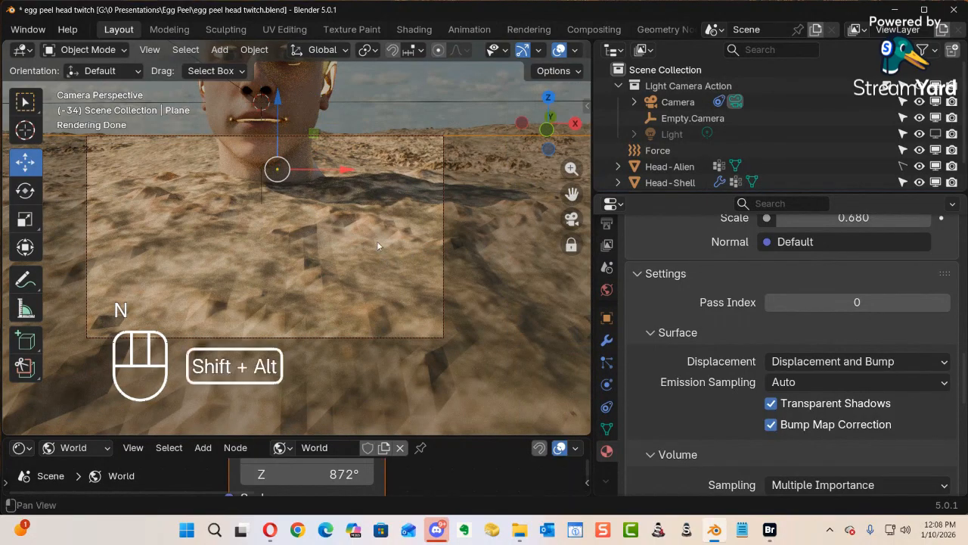
Raise the Empty.Camera target to face height and reposition the locked camera for a three-quarter view framing the whole head.
middle_click_drag(378, 242, 380, 213, "alt+shift")
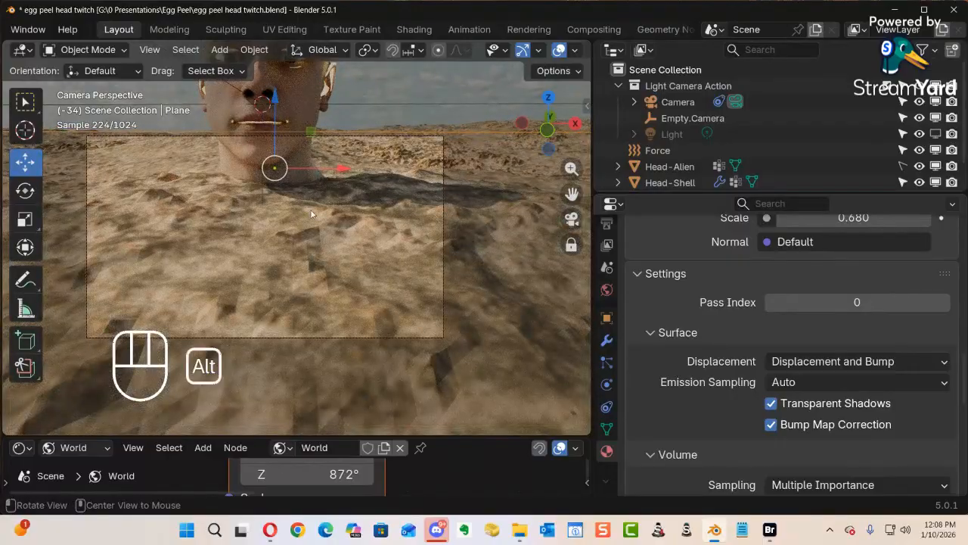
left_click(692, 121)
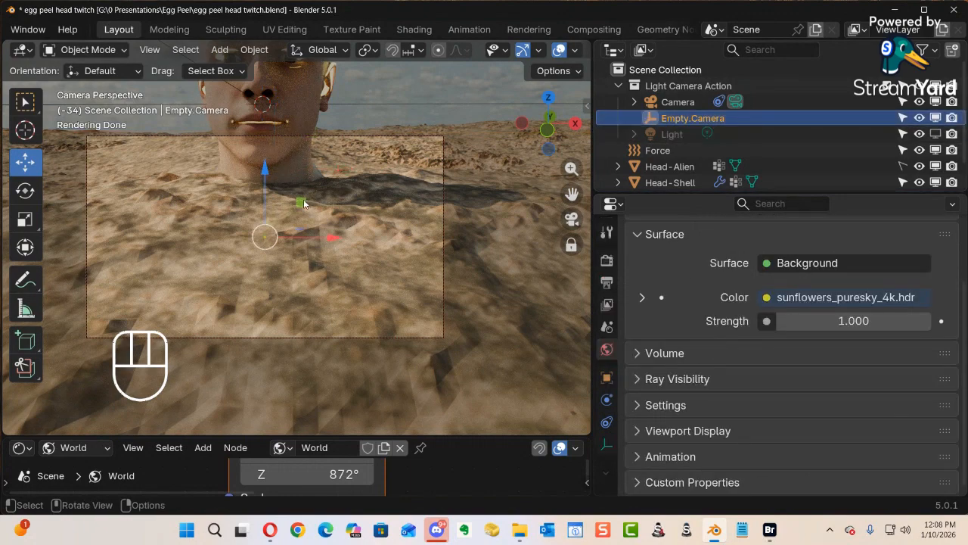
left_click_drag(270, 178, 291, 148)
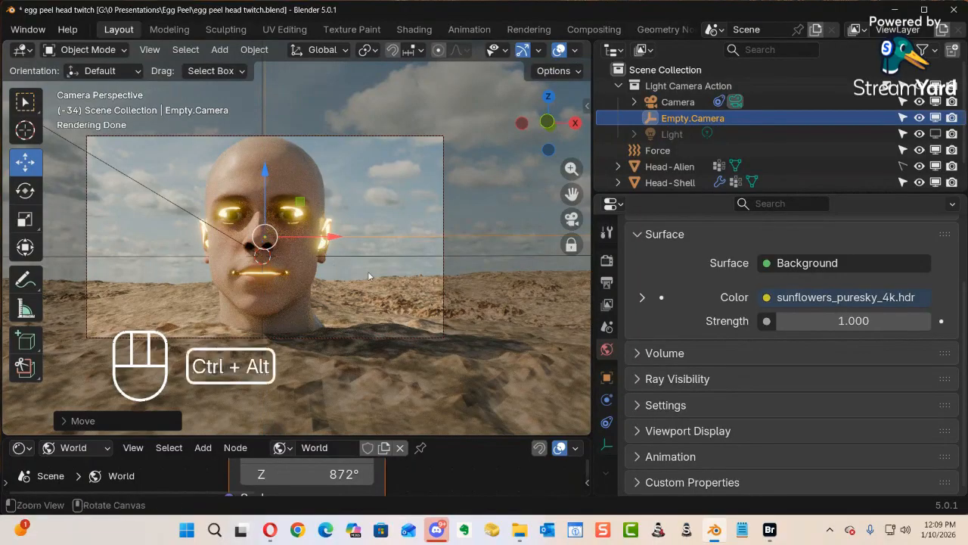
middle_click_drag(368, 274, 532, 361, "ctrl+alt")
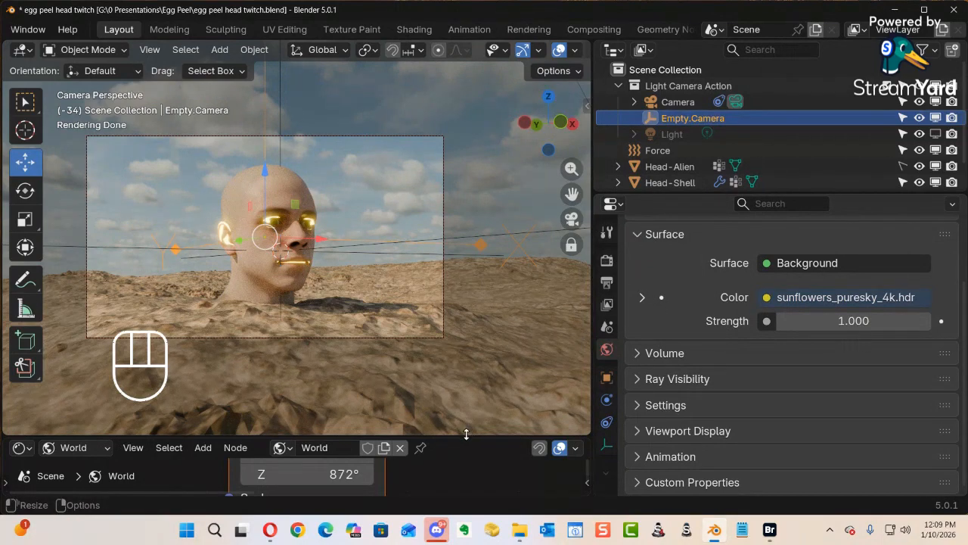
Enlarge the world node editor and set the Background node's Strength to 0.05.
left_click_drag(468, 437, 494, 250)
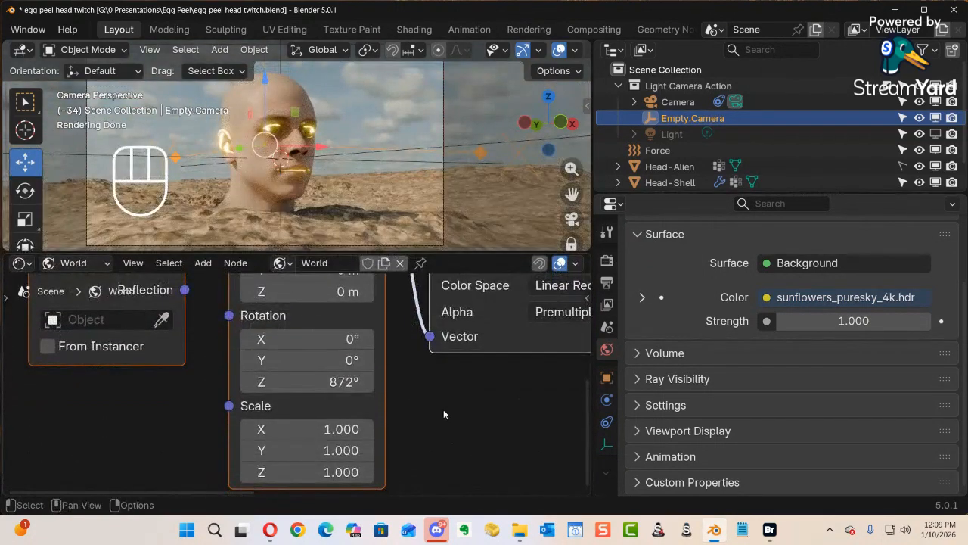
middle_click_drag(481, 427, 435, 479, "ctrl+alt")
middle_click_drag(449, 431, 448, 468, "ctrl+alt")
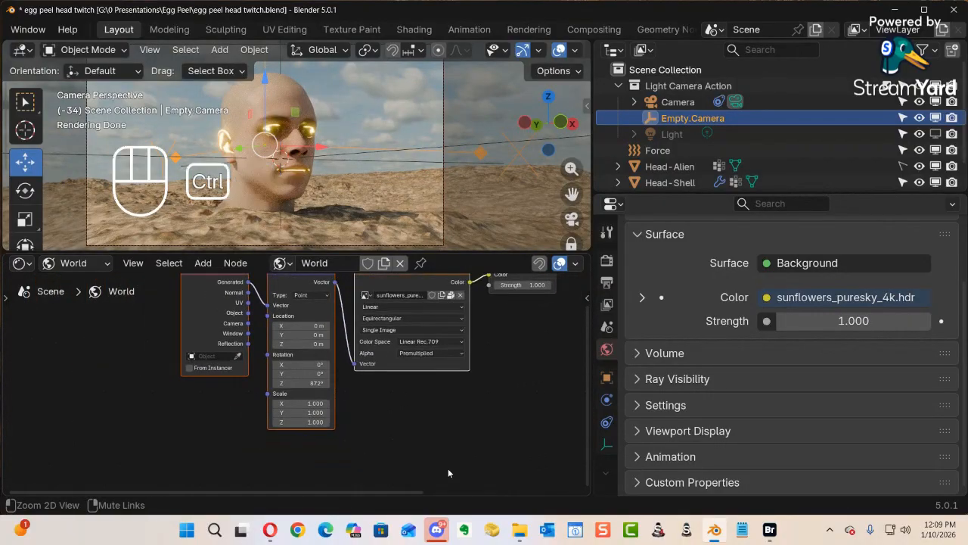
mouse_move(493, 424)
middle_mouse_down("alt+shift")
mouse_move(408, 470)
mouse_move(346, 489)
middle_mouse_up("alt+shift")
mouse_move(425, 423)
middle_mouse_down("alt+shift")
mouse_move(353, 454)
mouse_move(419, 354)
middle_mouse_up("alt+shift")
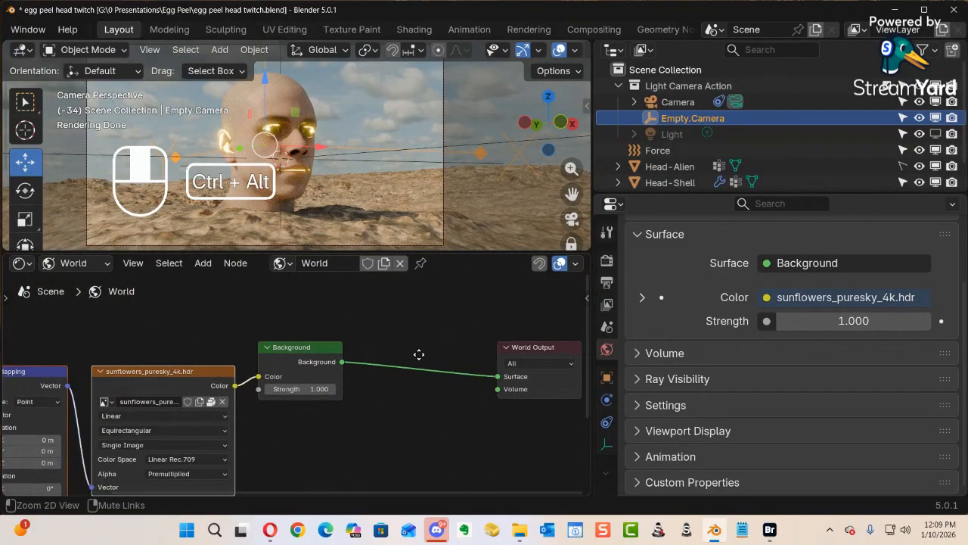
middle_click_drag(408, 440, 407, 355, "ctrl+alt")
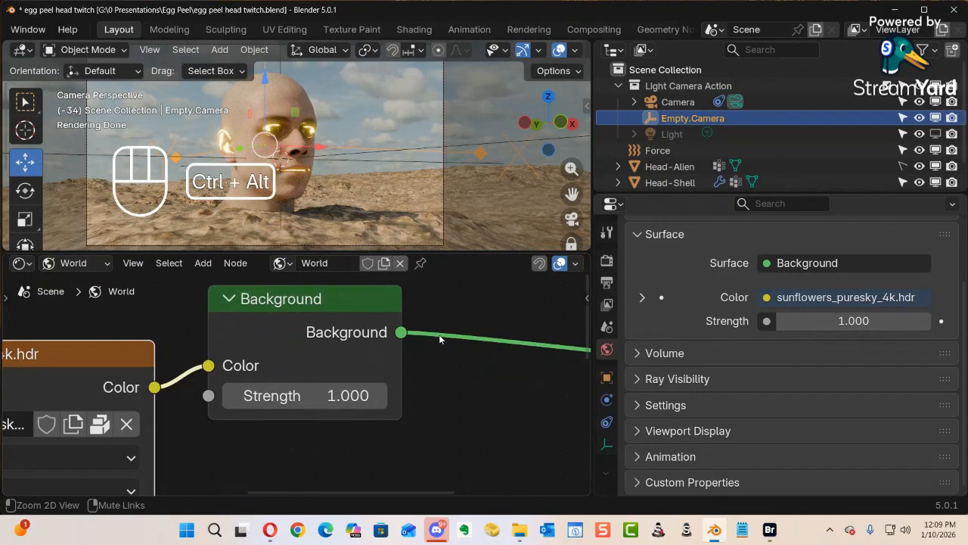
left_click(363, 397)
type(".05")
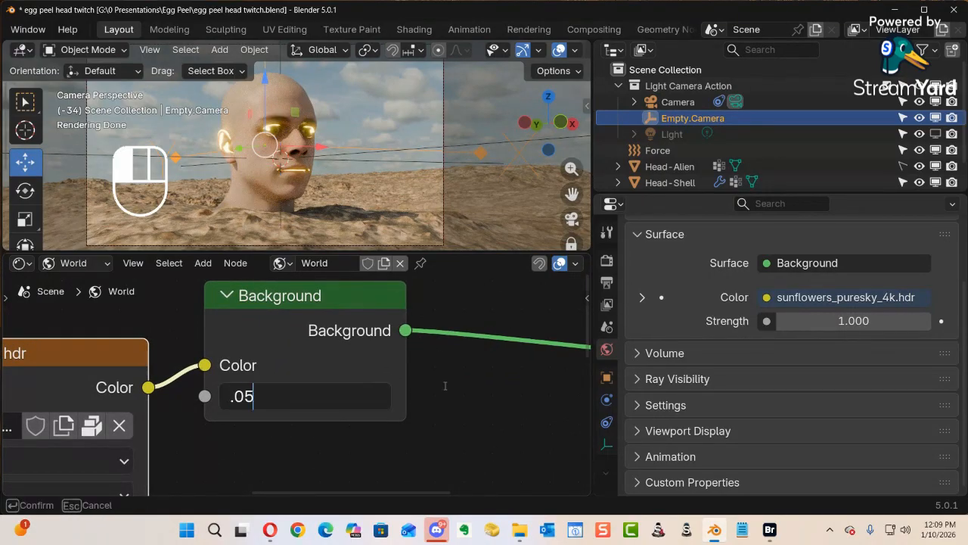
key("Return")
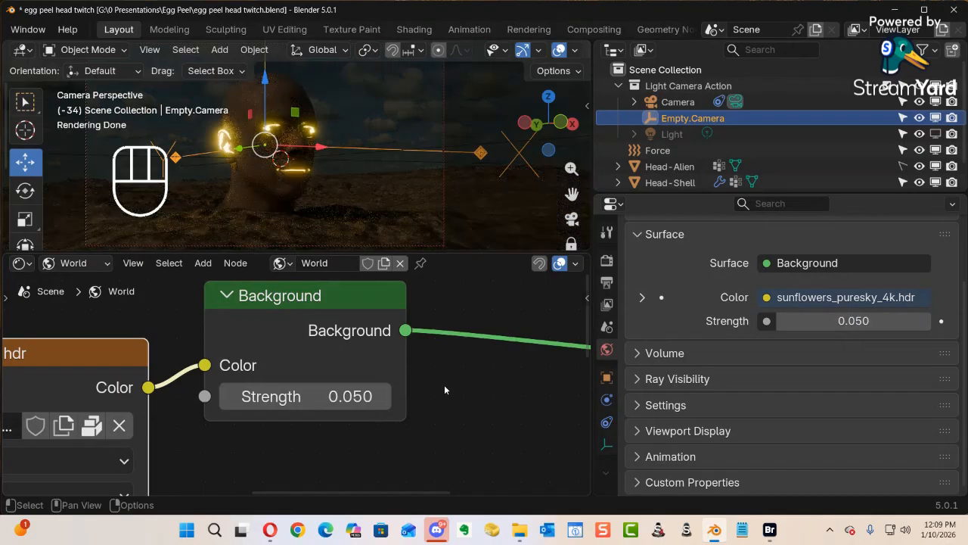
Set the world Background node's Strength to 0.5.
left_click(355, 398)
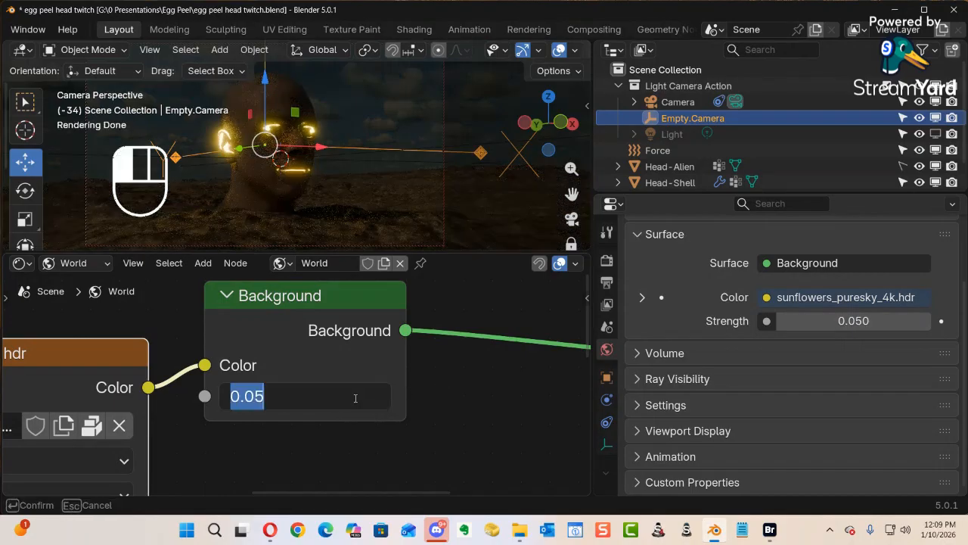
left_click_drag(247, 395, 257, 396)
key("Return")
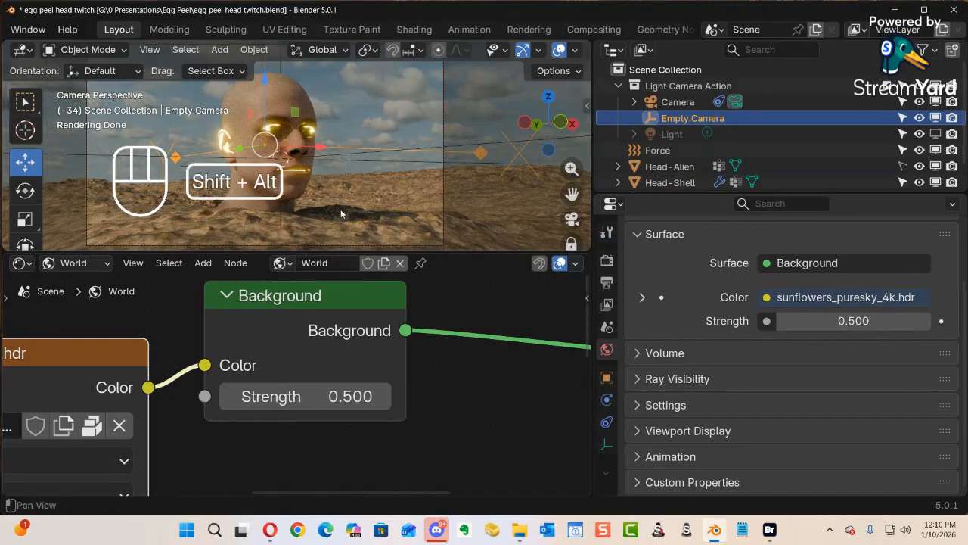
Enlarge the 3D viewport and play the animation through the camera, stopping at frame 16.
middle_click_drag(324, 185, 300, 217, "alt+shift")
key("ctrl+z")
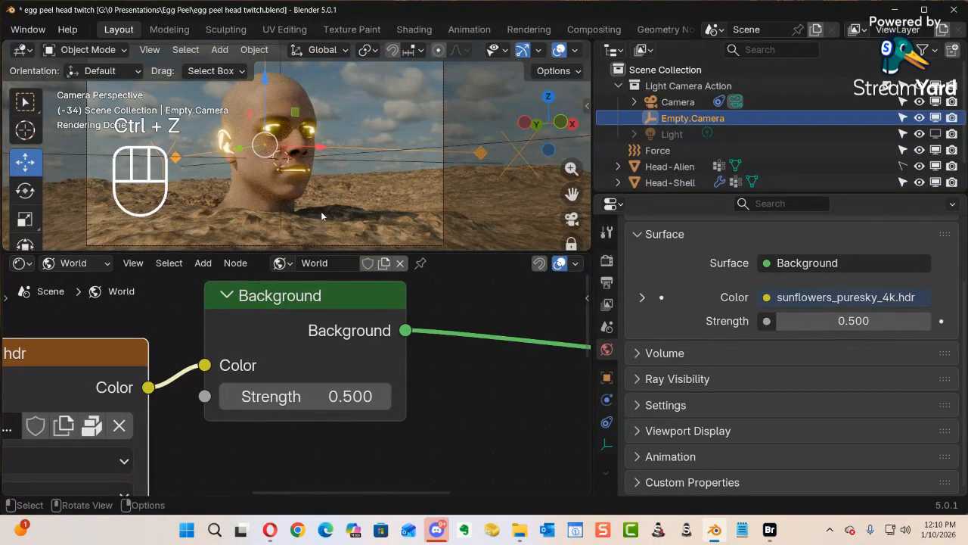
left_click_drag(429, 253, 439, 421)
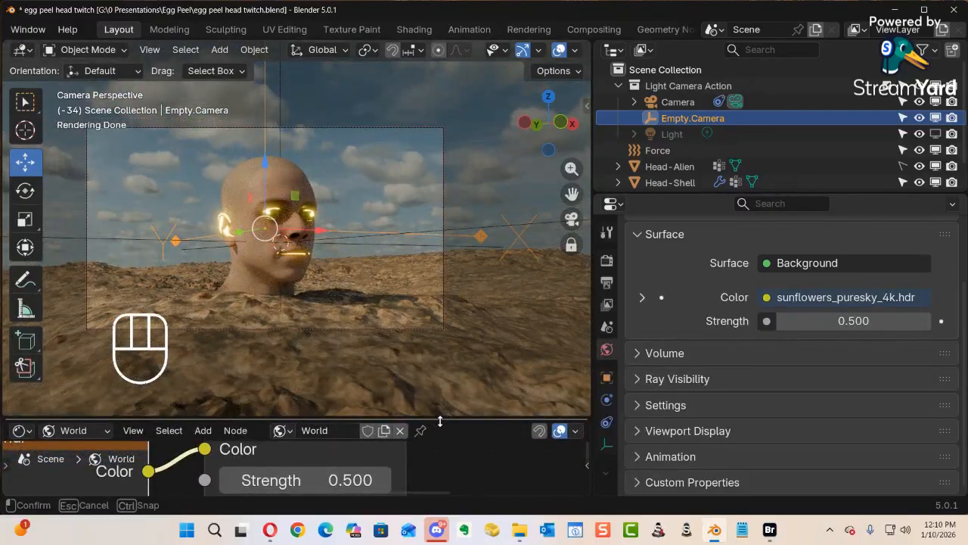
left_click_drag(440, 421, 439, 421)
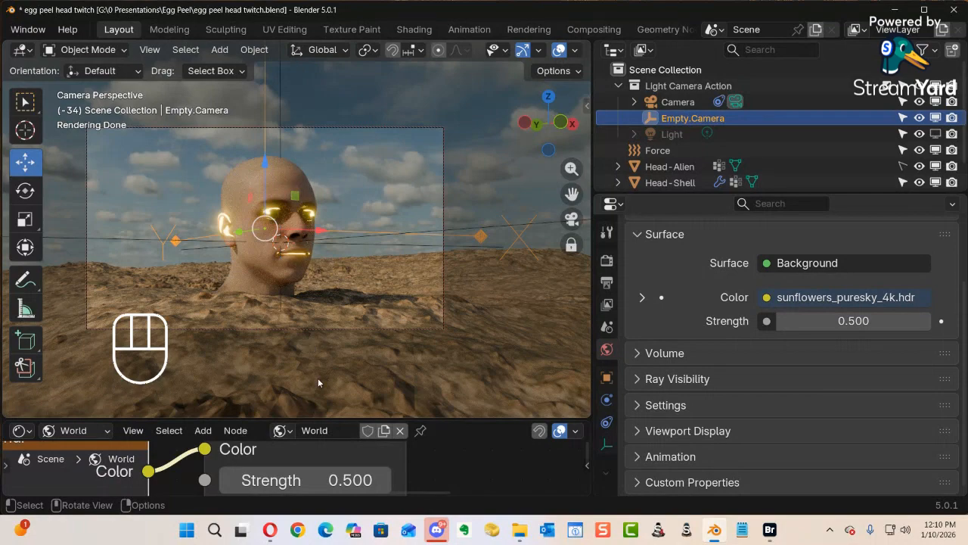
key("space")
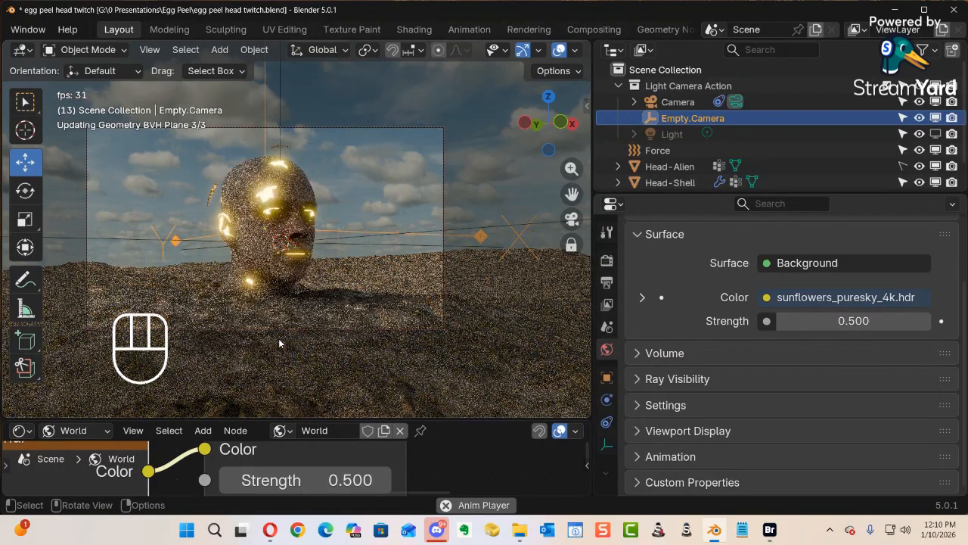
key("space")
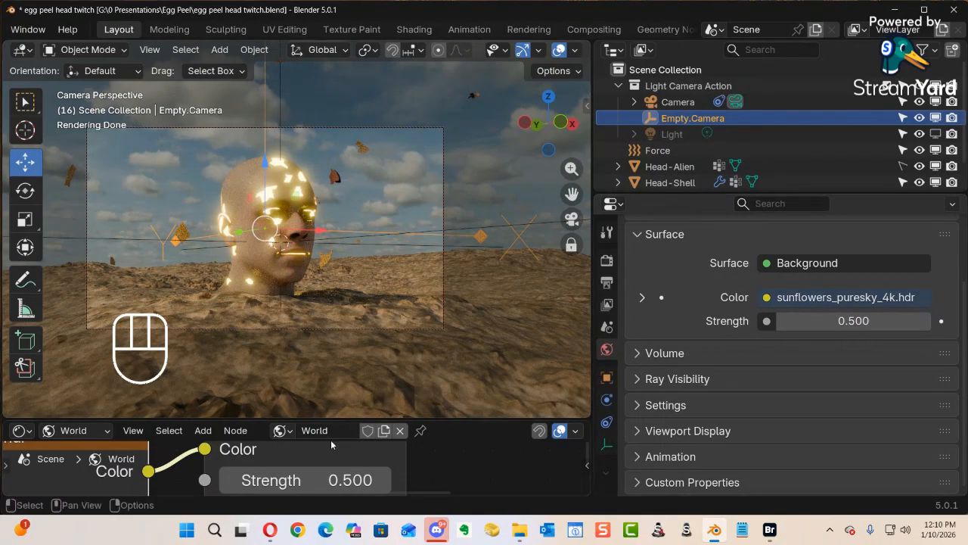
Enlarge the world shader node area and set the Background strength to 0.3.
left_click_drag(421, 425, 420, 219)
left_click(347, 378)
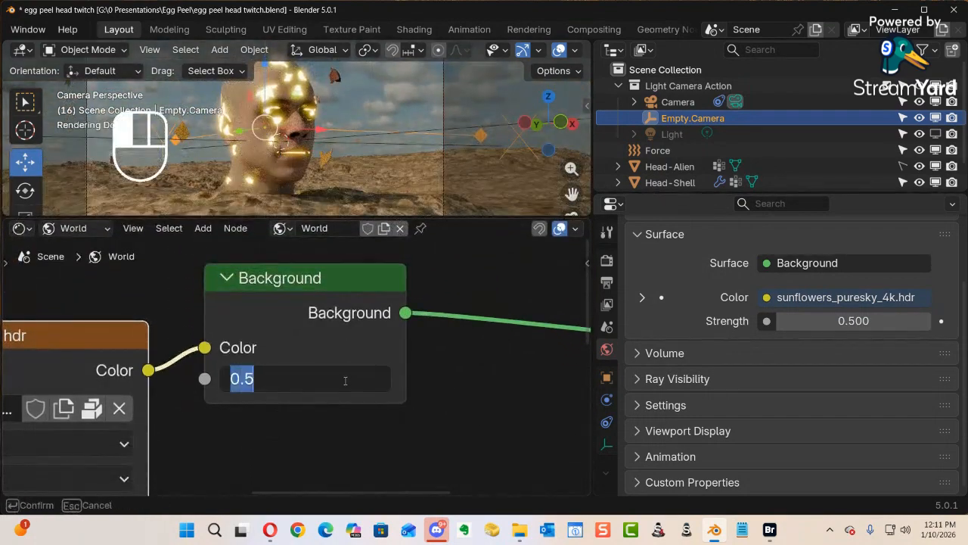
left_click_drag(244, 383, 255, 387)
type("3")
key("Return")
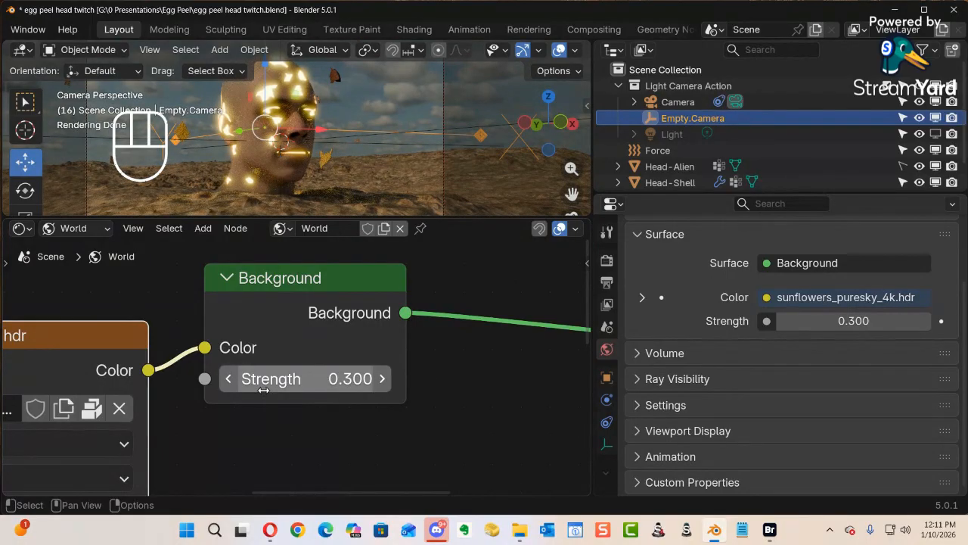
Set the world Background strength to 0.35.
left_click(345, 378)
key("End")
key("shift+Left")
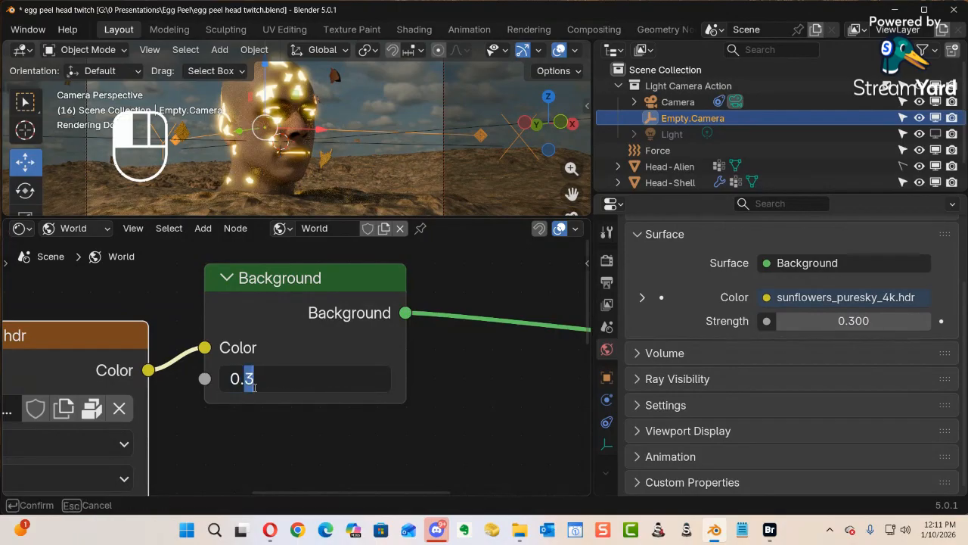
key("Right")
type("5")
key("Return")
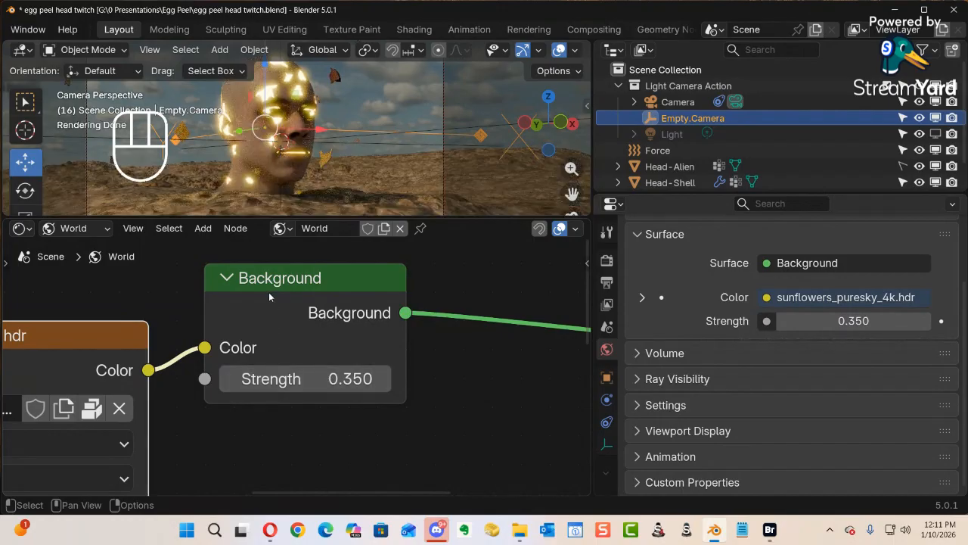
Set the world Background strength to 0.4 and enlarge the 3D viewport again.
left_click(343, 383)
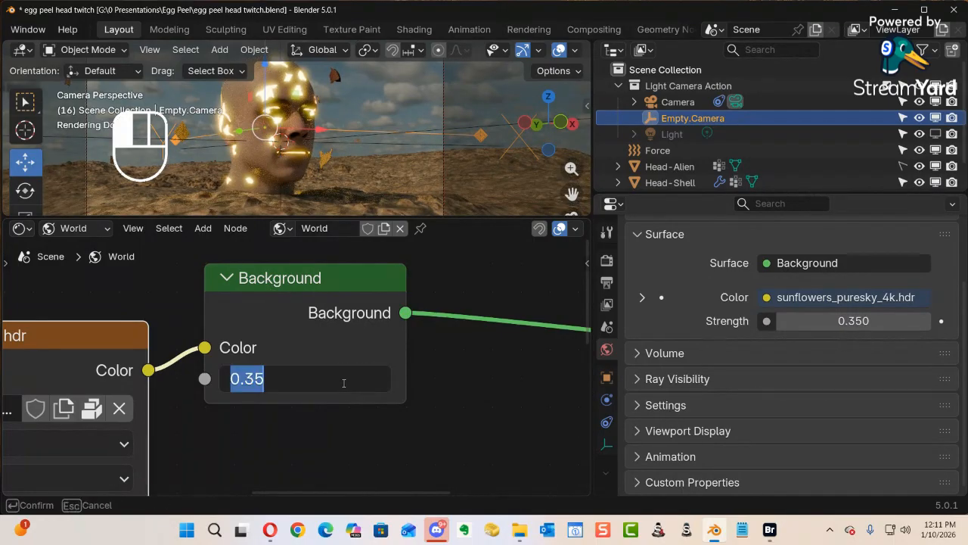
left_click_drag(242, 380, 274, 391)
type("4")
key("Return")
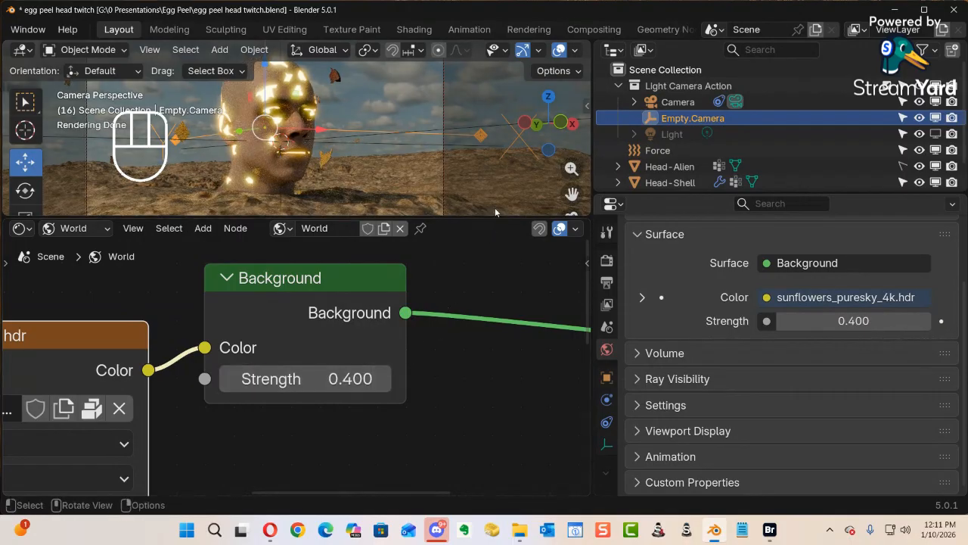
left_click_drag(493, 218, 560, 420)
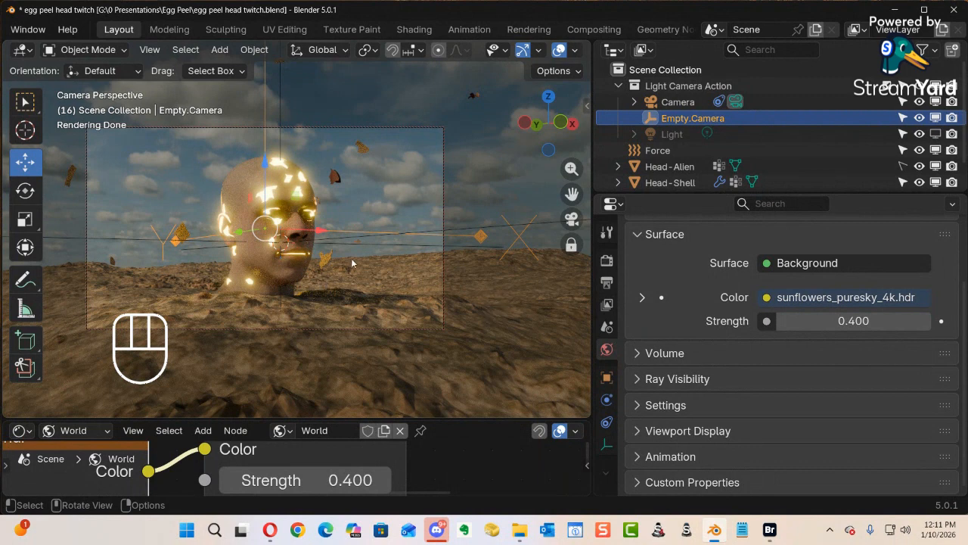
Make the Head-Alien object selectable in the viewport and set its Alien Glow material's emission strength to 10.
left_click(688, 168)
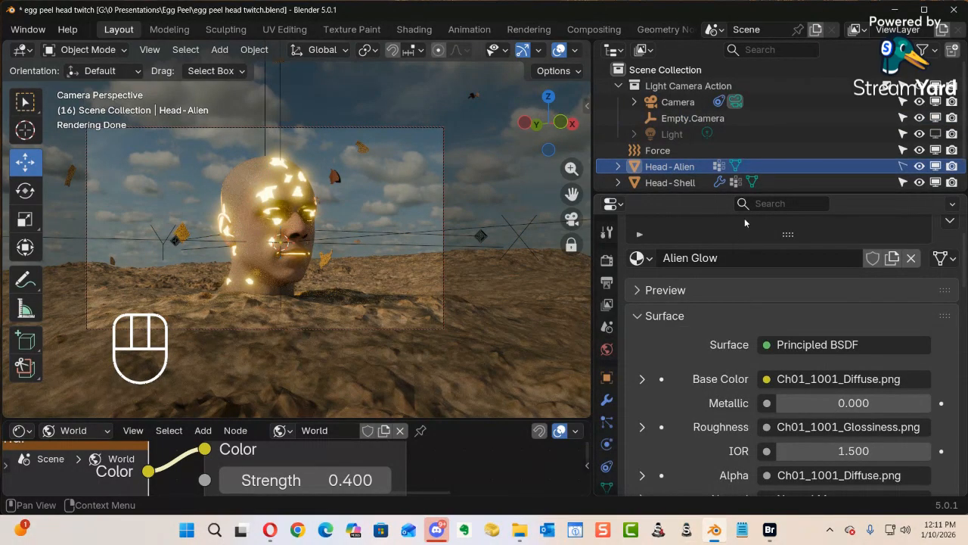
left_click(903, 166)
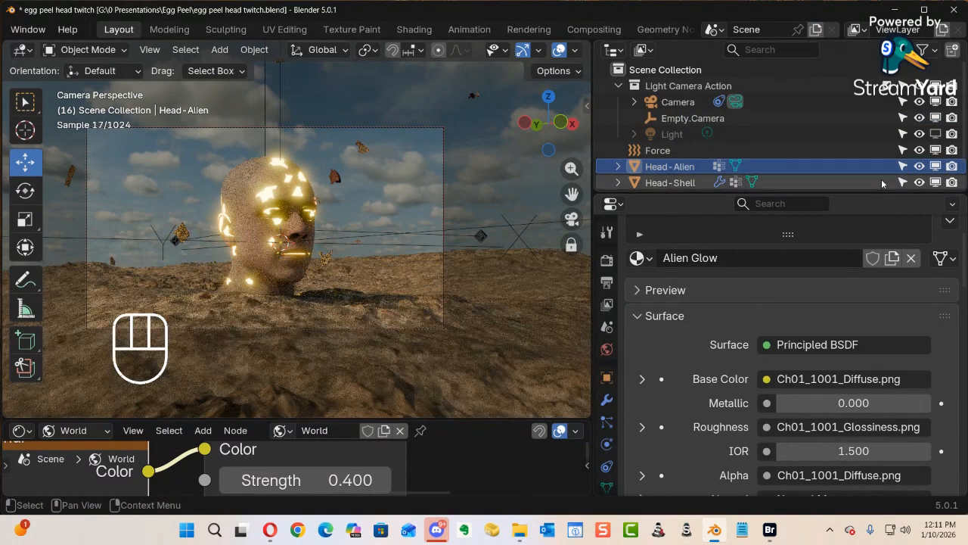
scroll(611, 449, "down", 3)
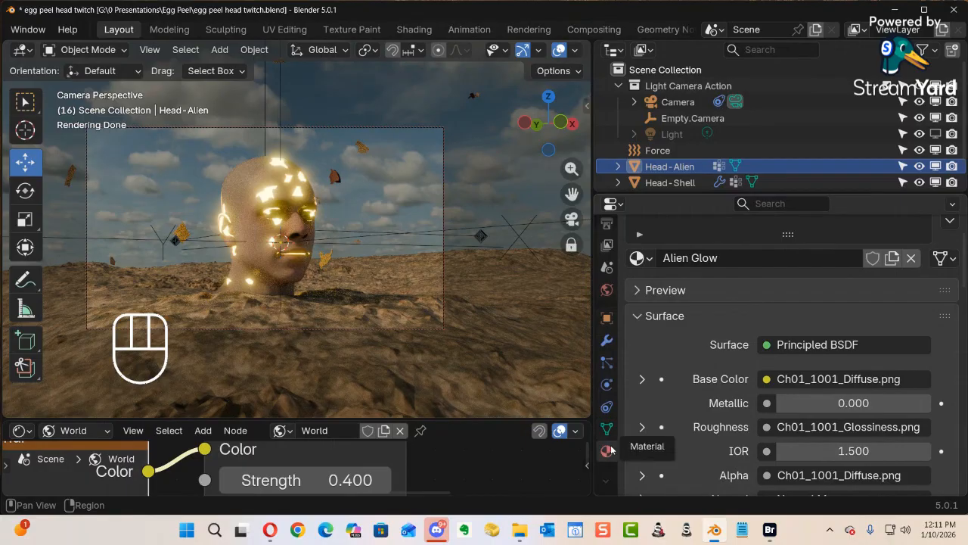
scroll(746, 430, "down", 5)
scroll(746, 429, "down", 5)
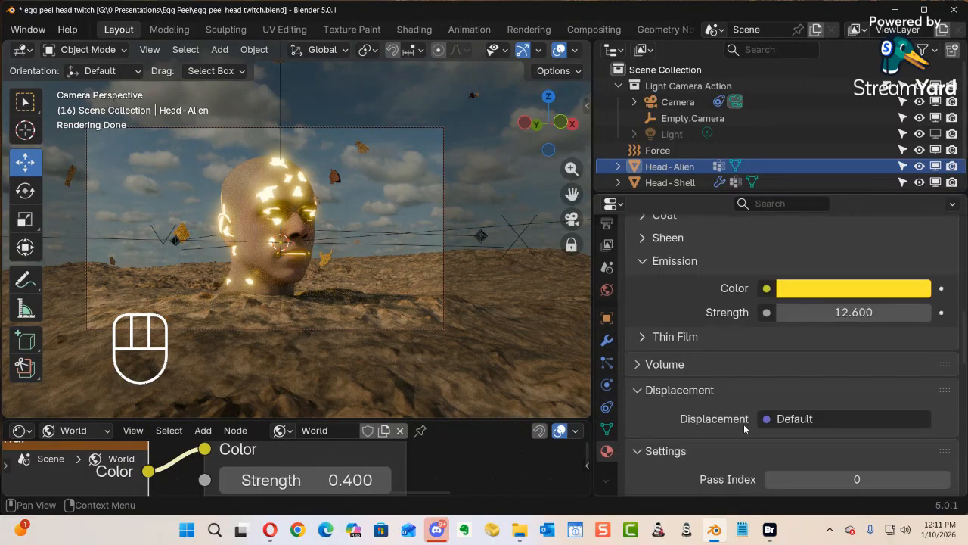
scroll(749, 424, "up", 1)
left_click(819, 345)
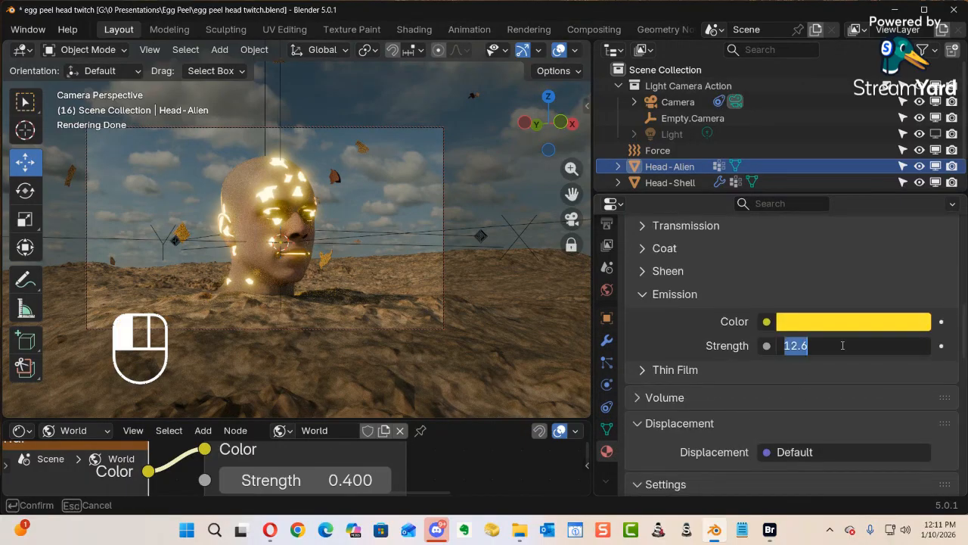
type("10")
key("Return")
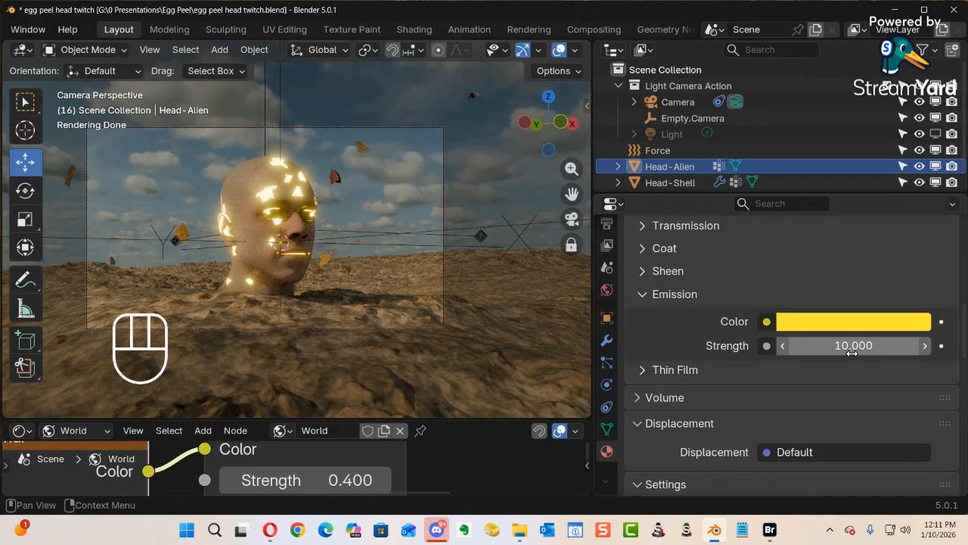
Set the Alien Glow emission strength to 12 and save the file.
left_click(851, 352)
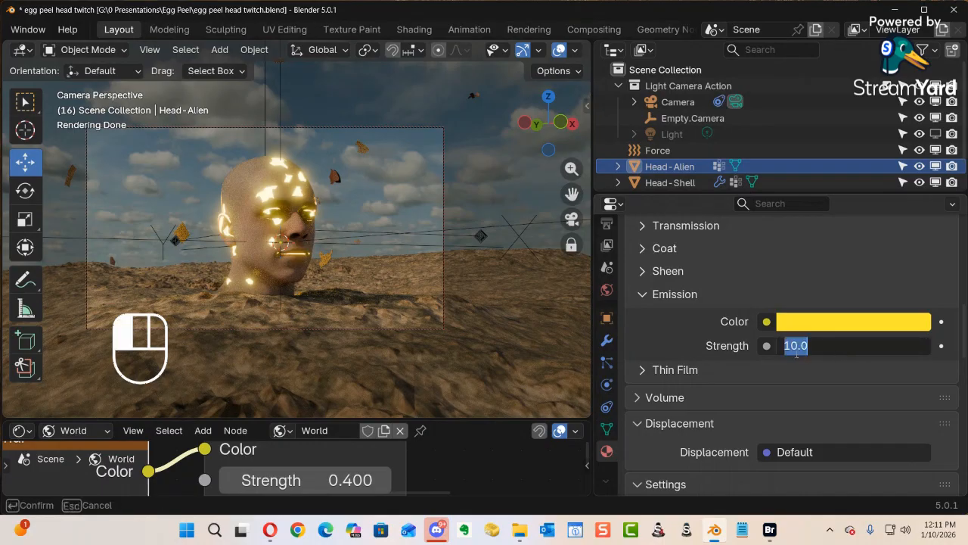
left_click_drag(790, 347, 796, 347)
type("2")
key("Return")
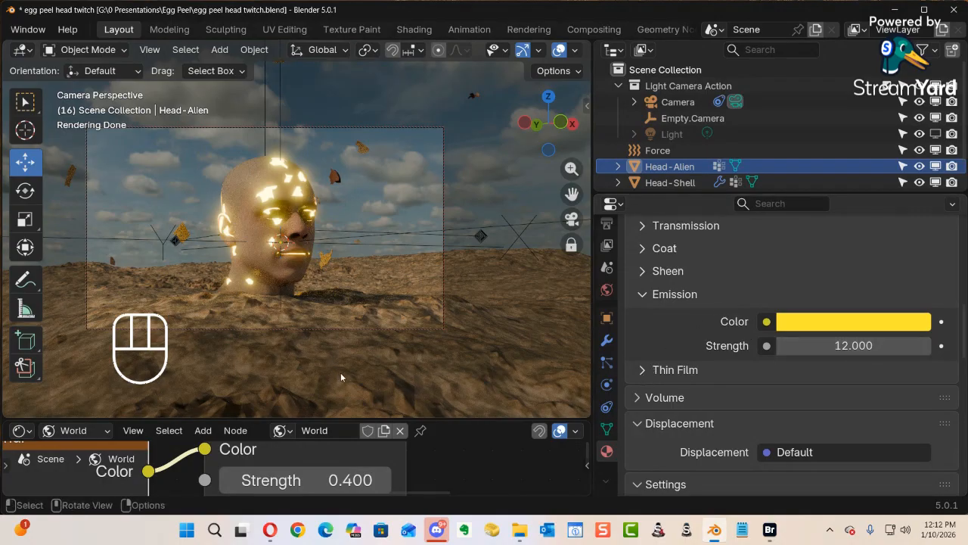
key("ctrl")
key("ctrl+s")
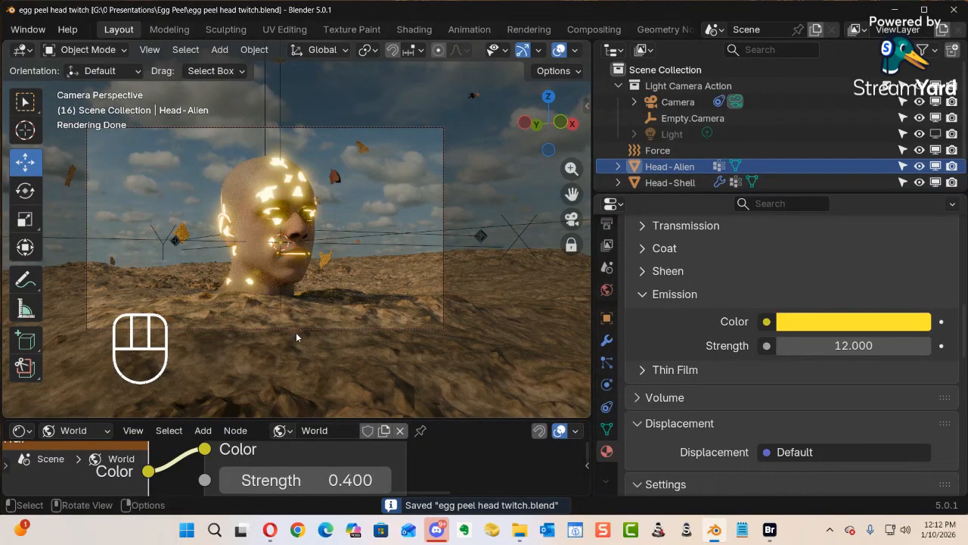
Add a cube mesh to the scene and leave the camera view so the whole cube can be seen.
key("shift+a")
mouse_move(249, 183)
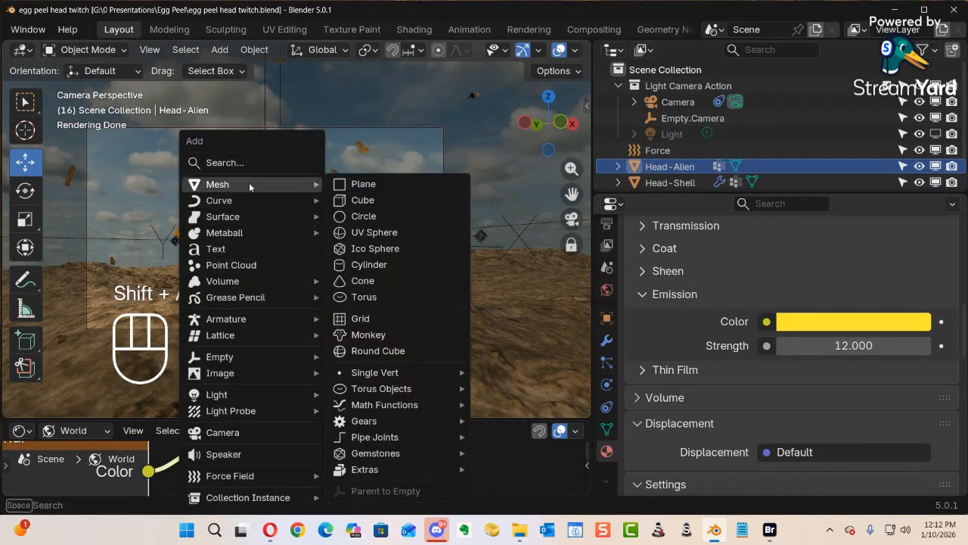
left_click(357, 201)
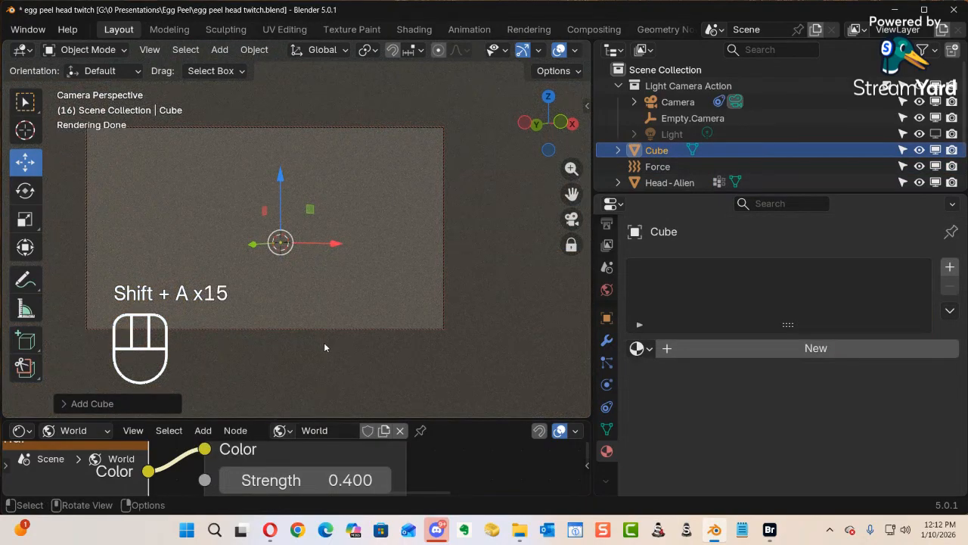
key("KP_0")
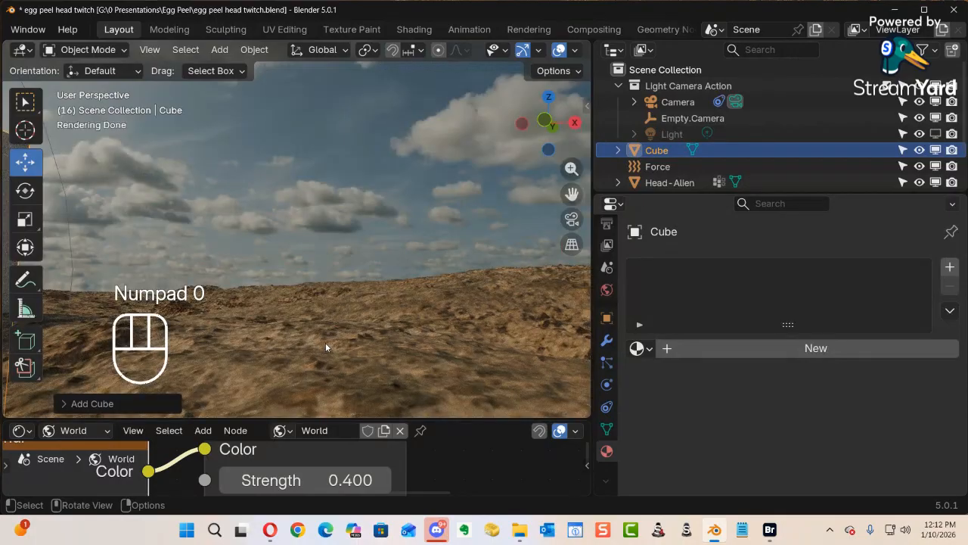
middle_click_drag(350, 252, 310, 332, "ctrl+alt")
middle_click_drag(292, 264, 417, 296, "alt")
middle_click_drag(355, 292, 312, 310, "alt+shift")
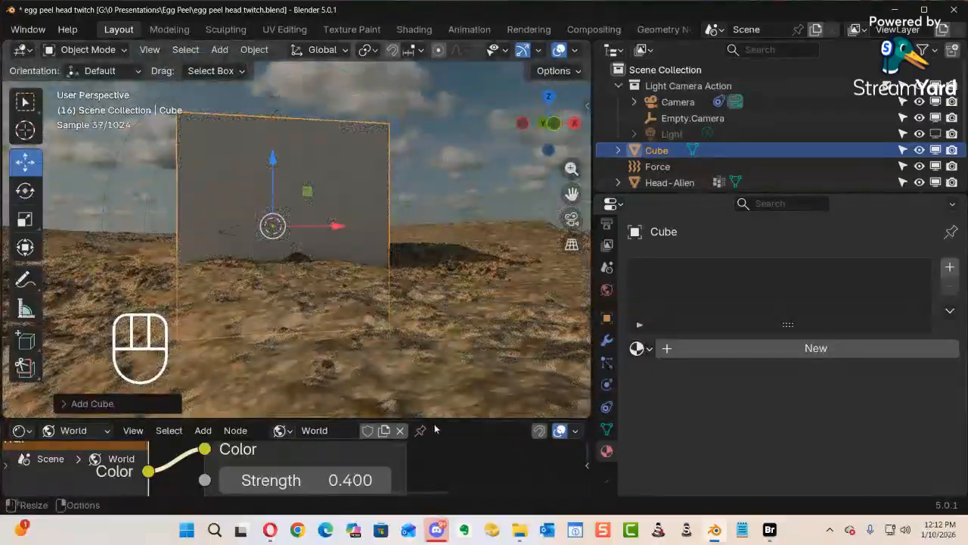
Switch the shader editor from world to object shading and give the cube a new material named fog.
left_click_drag(434, 421, 431, 217)
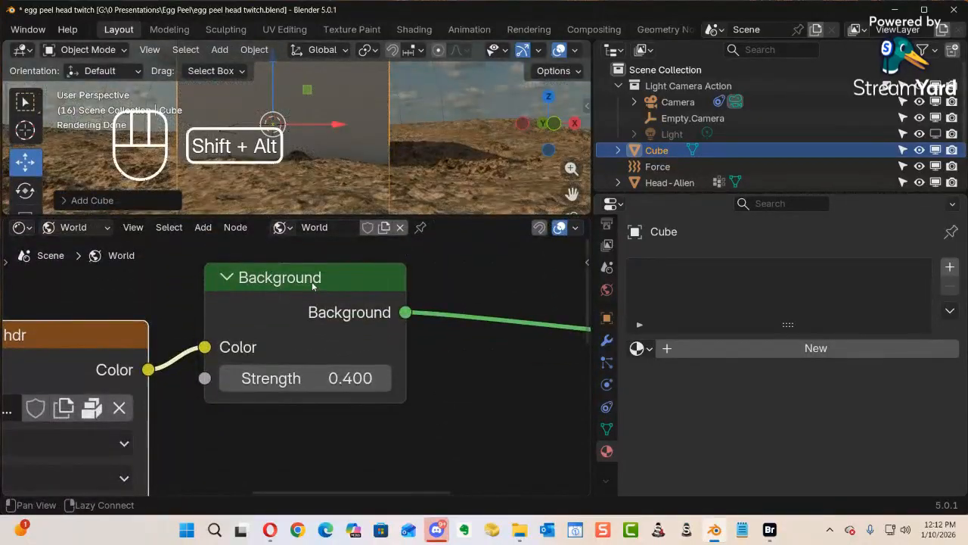
left_click(92, 226)
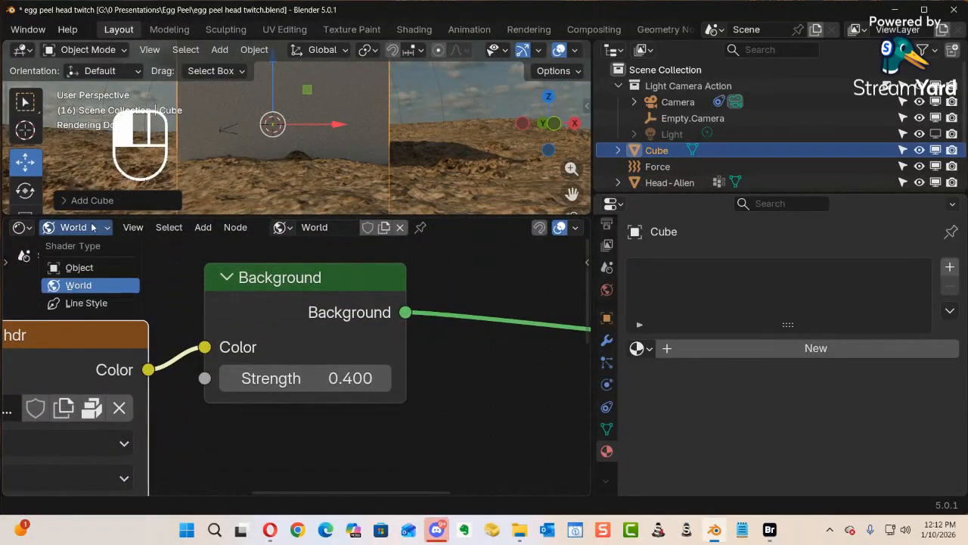
left_click(92, 268)
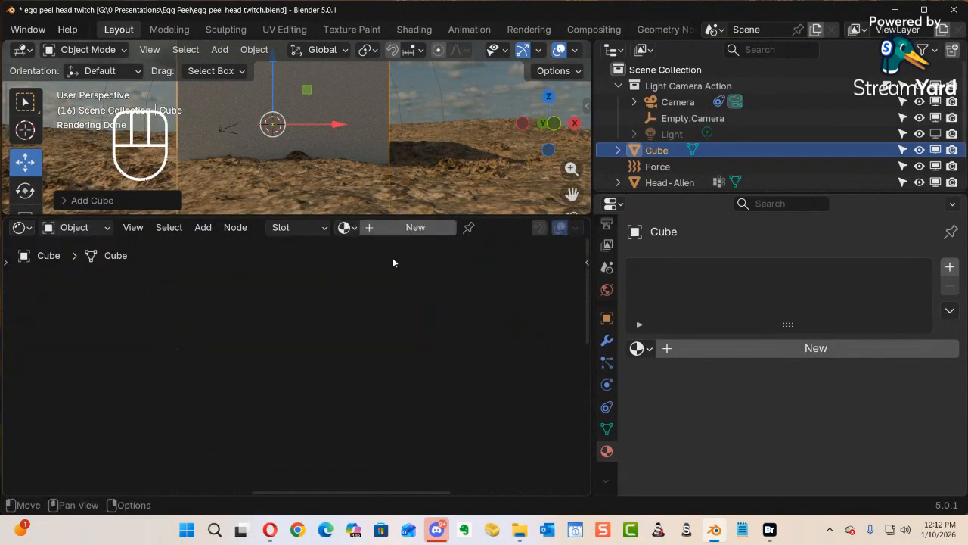
left_click(805, 349)
double_click(690, 272)
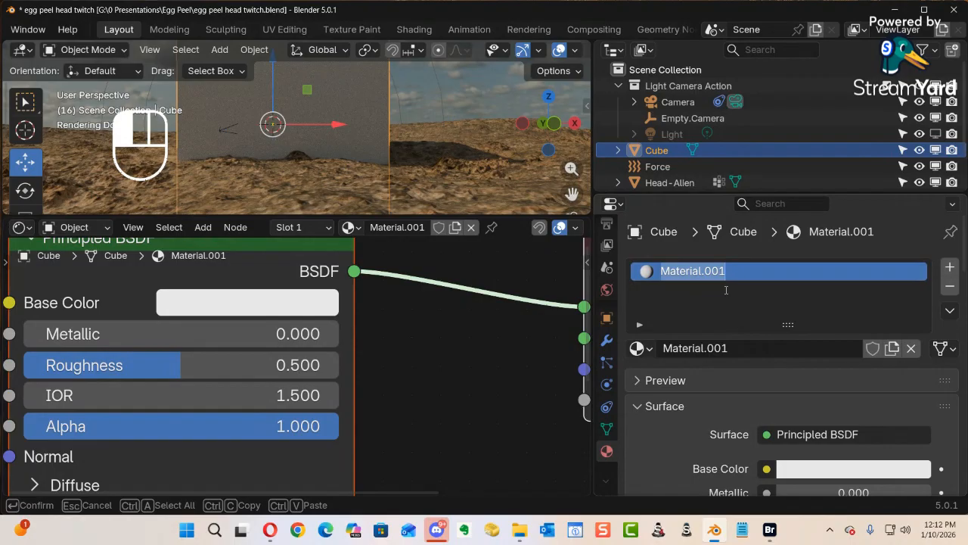
type("fog")
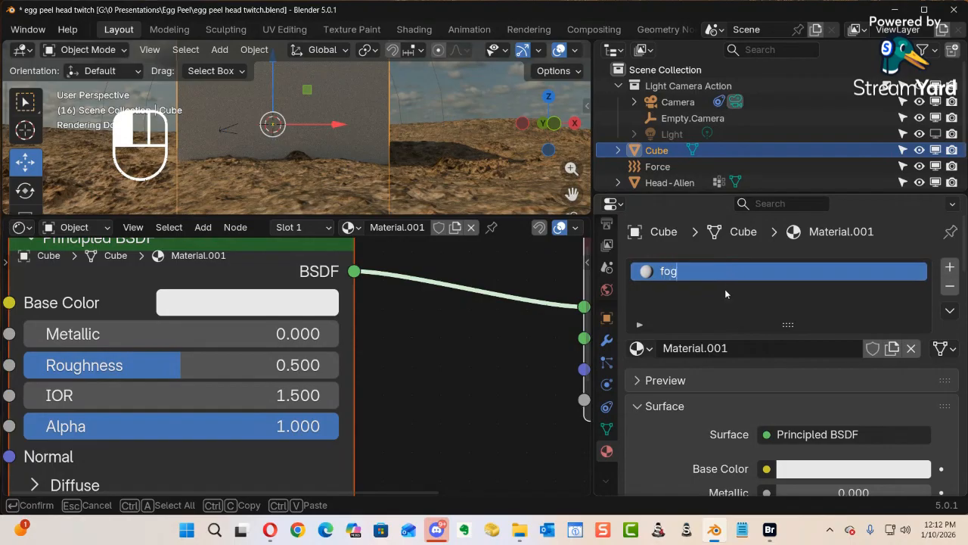
left_click(725, 290)
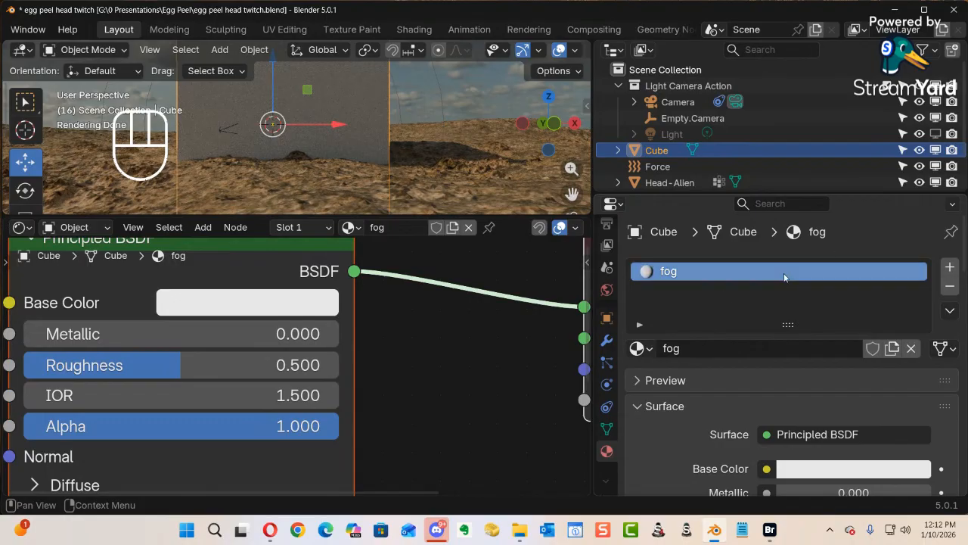
Delete the Principled BSDF node from the fog material.
scroll(453, 352, "down", 4)
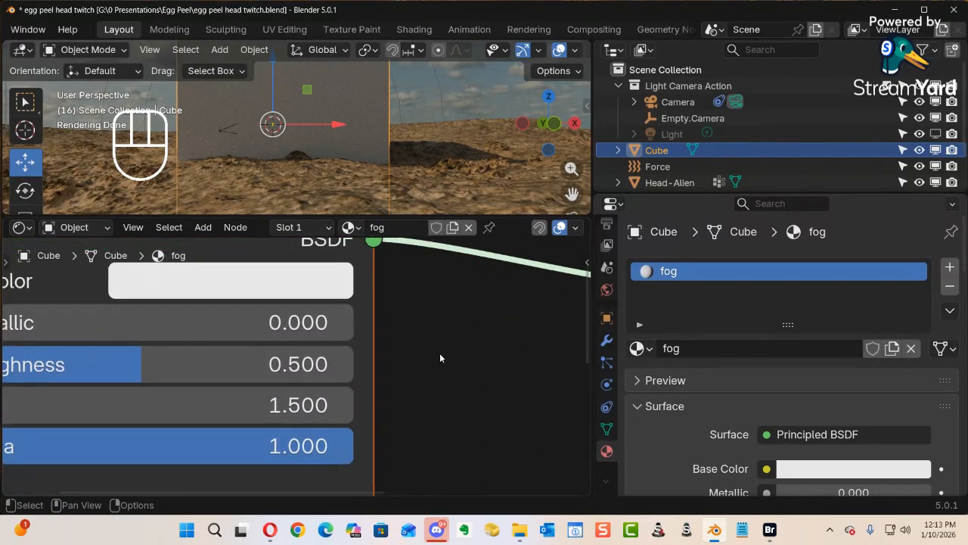
scroll(436, 358, "down", 3)
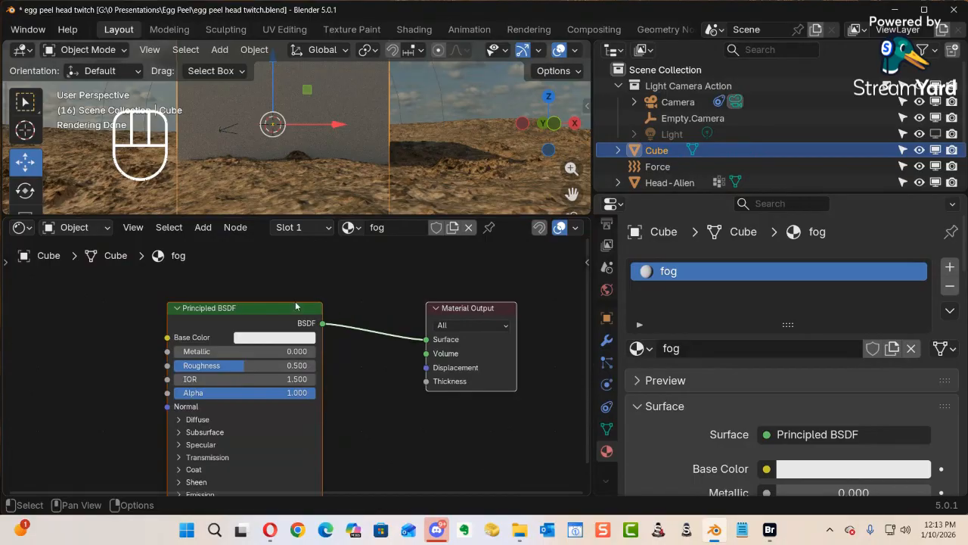
left_click(291, 313)
key("Delete")
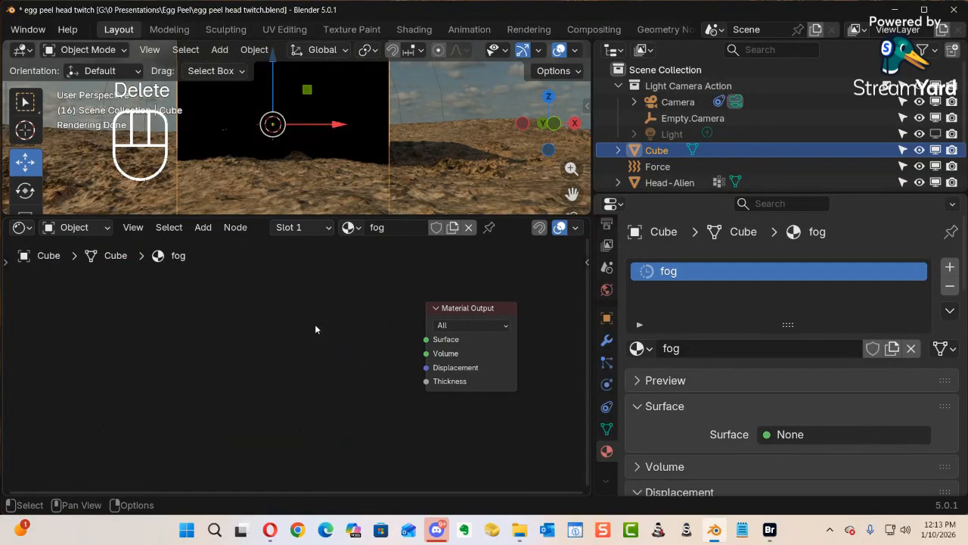
Add a Volume Scatter node to the fog material, placed before the Material Output node.
key("shift+a")
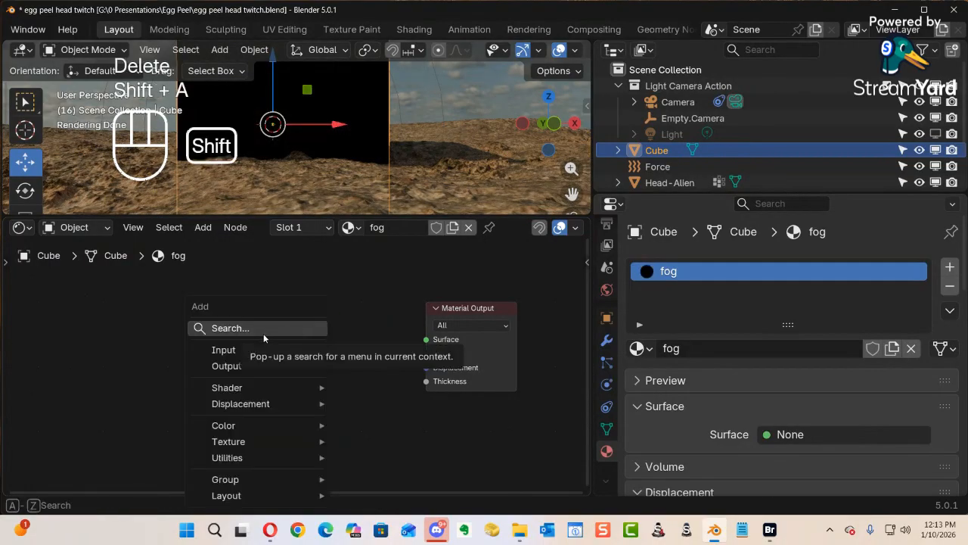
type("AAAAAAAAAAA")
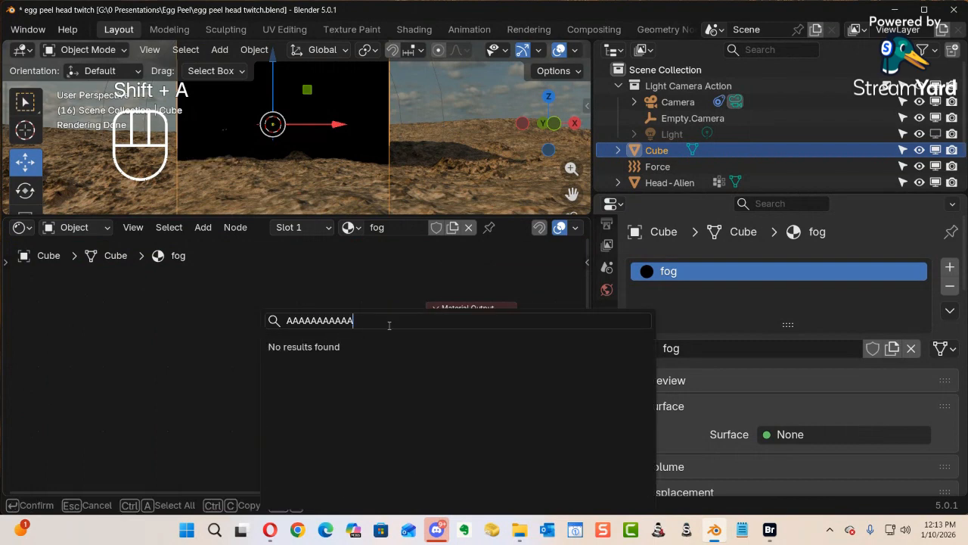
left_click_drag(389, 325, 269, 323)
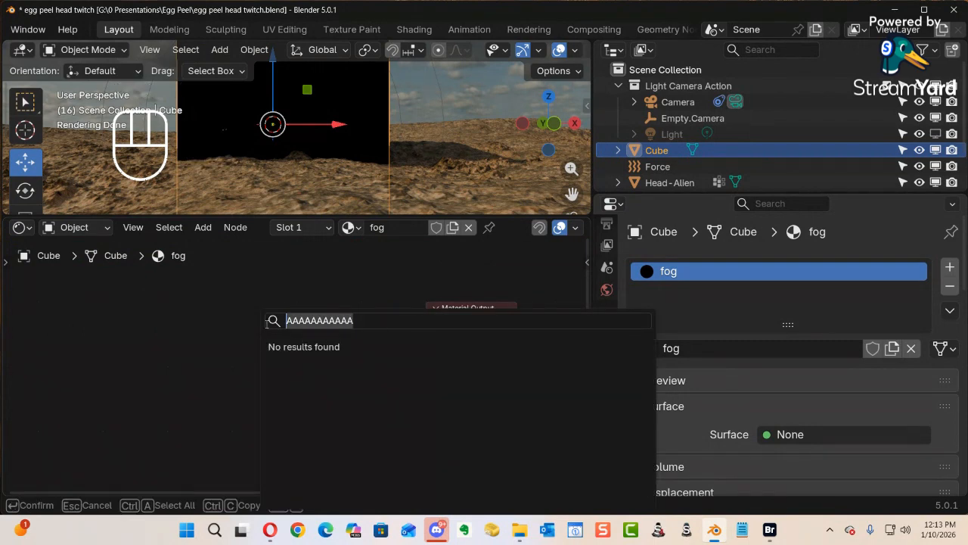
type("vlo")
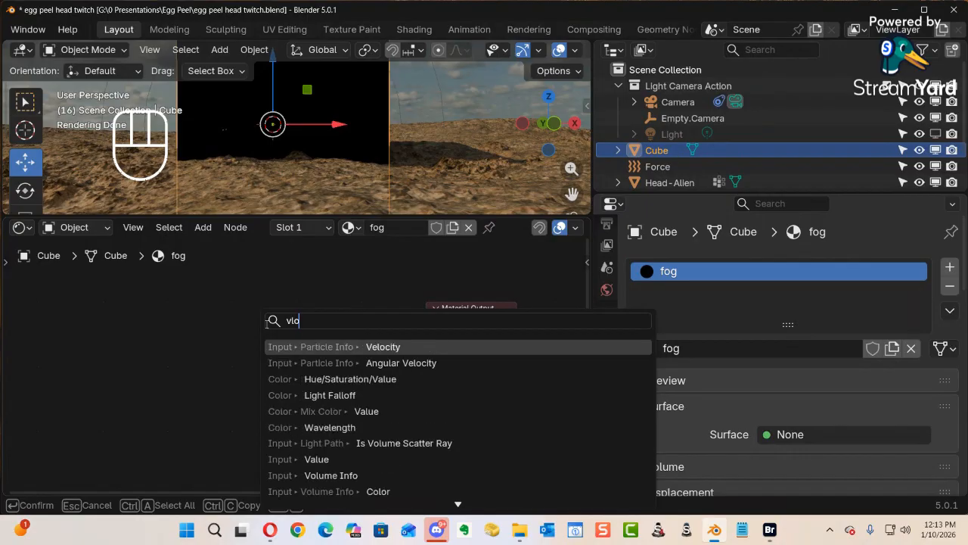
key("BackSpace")
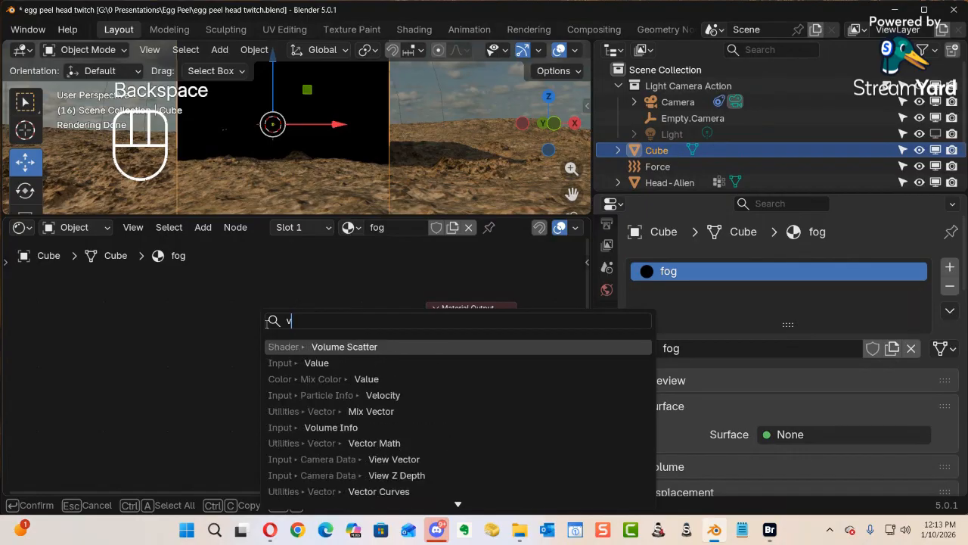
type("olu")
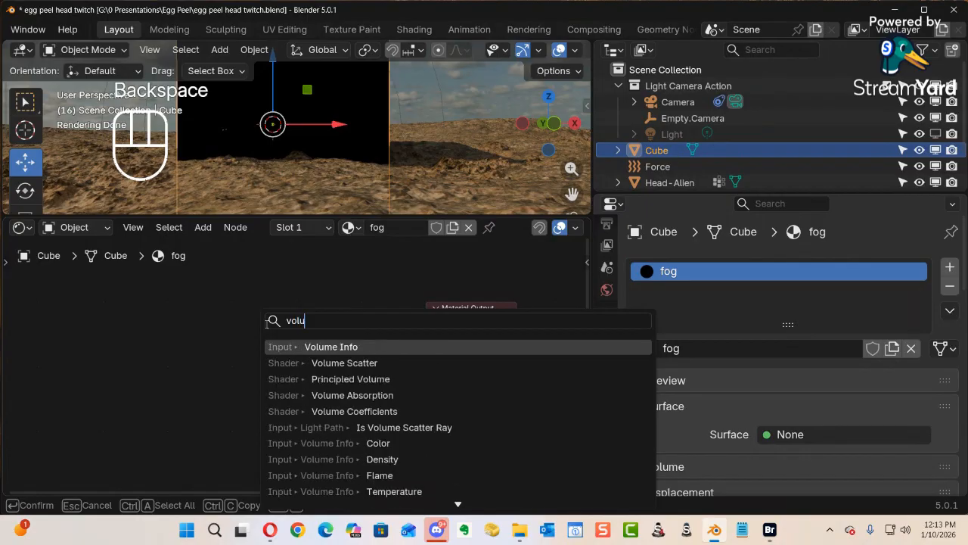
left_click(364, 363)
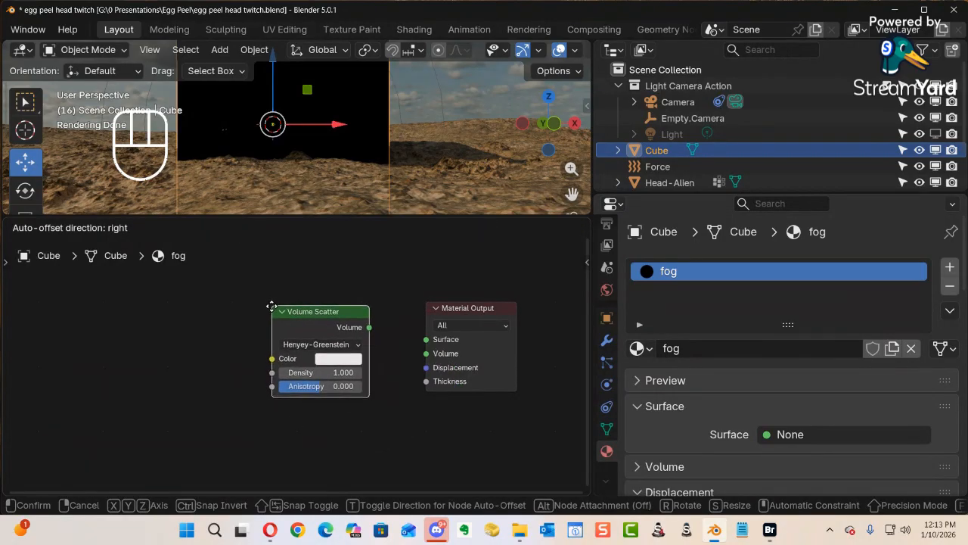
left_click(265, 304)
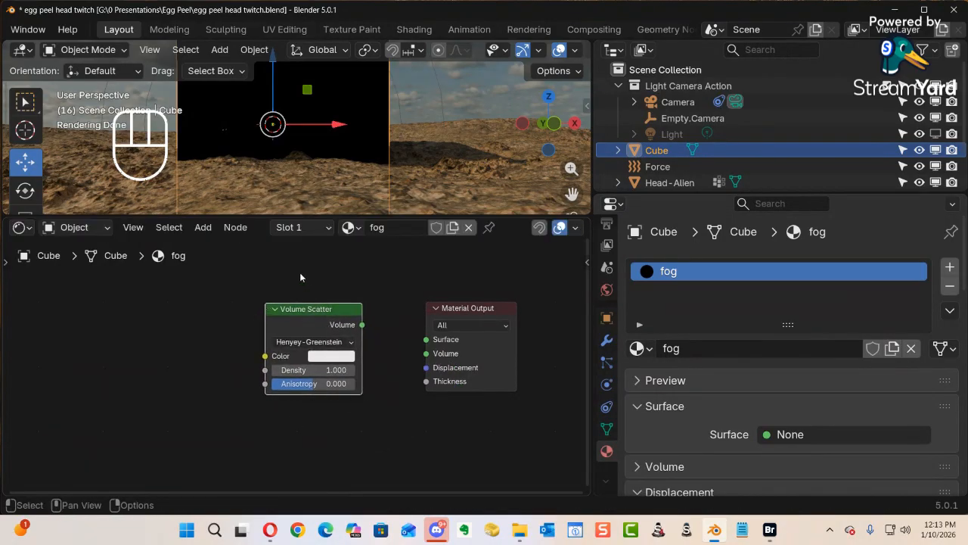
Enlarge the 3D viewport and connect the Volume Scatter node's Volume output to the Material Output's Volume input.
key("ctrl+alt")
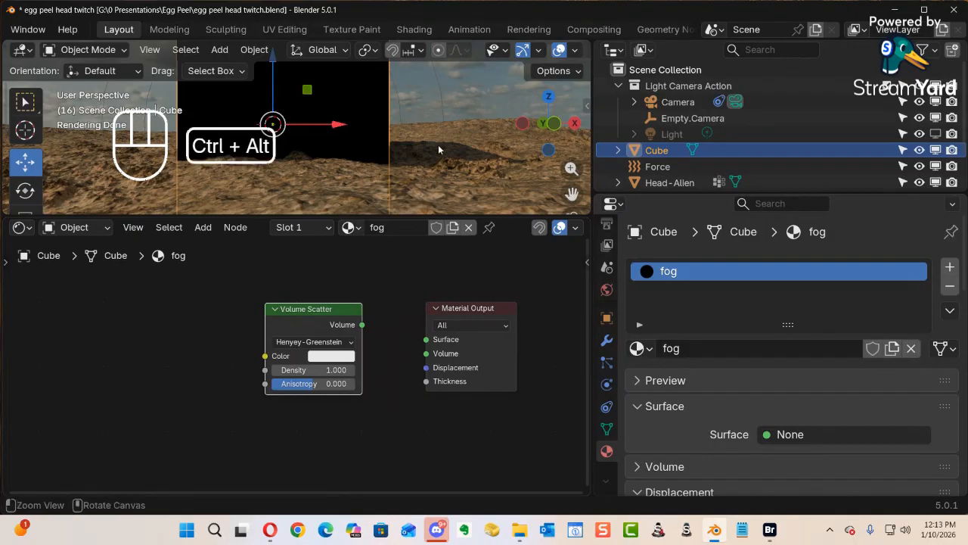
middle_click_drag(389, 148, 400, 182, "ctrl+alt")
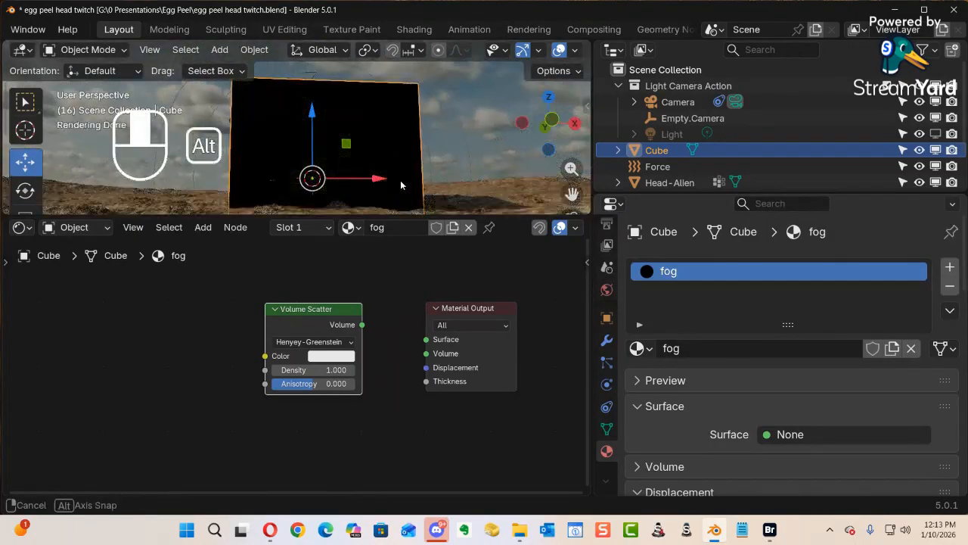
left_click_drag(403, 219, 400, 301)
middle_click_drag(348, 350, 337, 507, "alt")
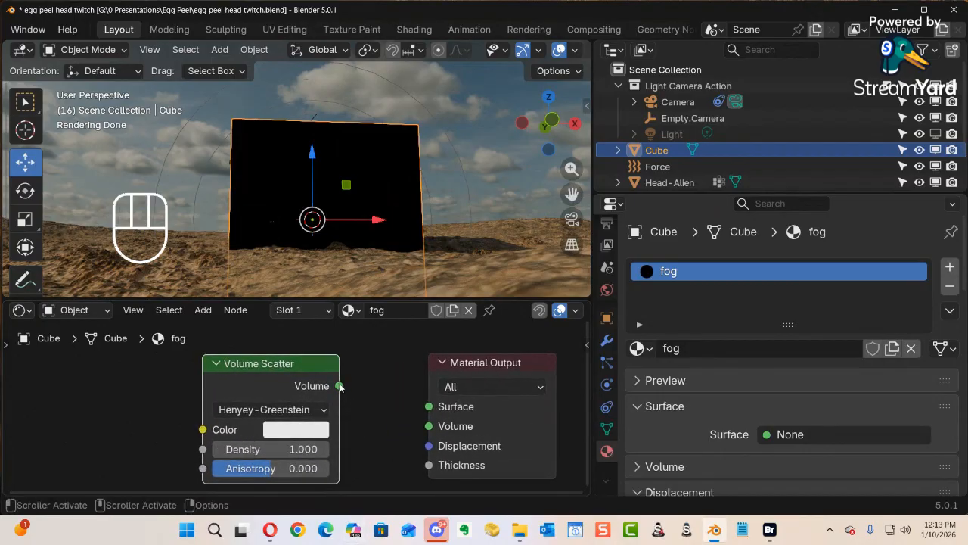
left_click_drag(339, 387, 429, 426)
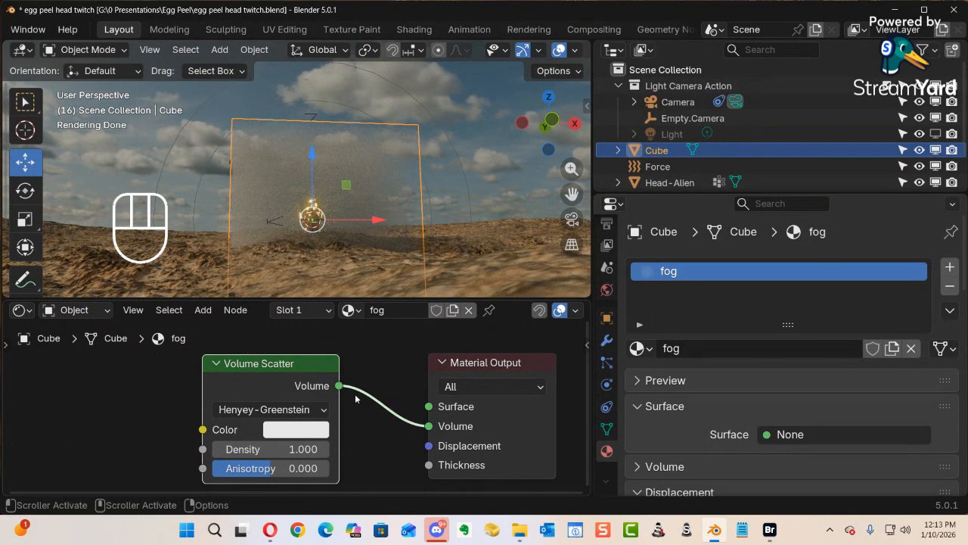
left_click_drag(277, 369, 179, 370)
Set the Volume Scatter density to 0.5 and check the fog around the head through the camera.
key("alt")
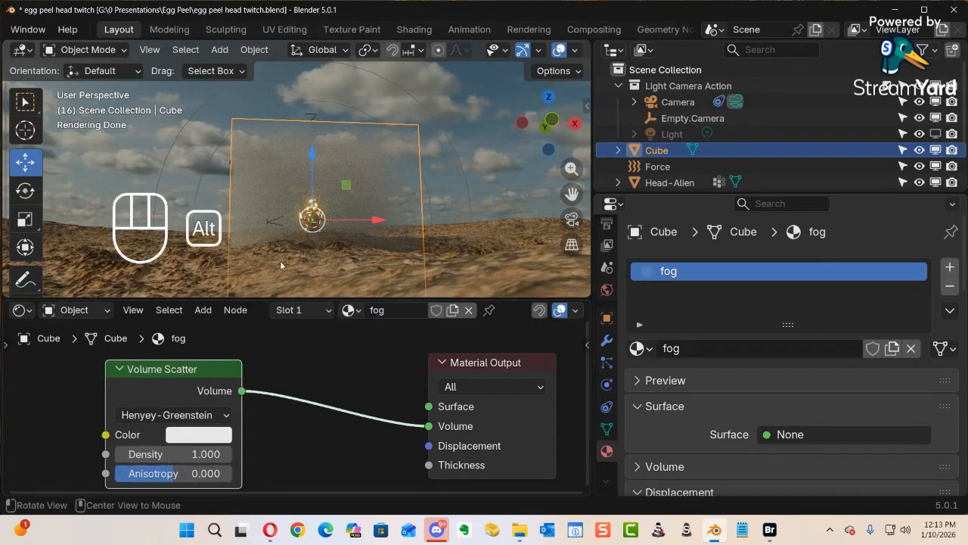
left_click_drag(332, 212, 369, 236, "alt")
left_click_drag(371, 287, 480, 187, "alt+shift")
left_click_drag(401, 210, 367, 227, "ctrl+alt")
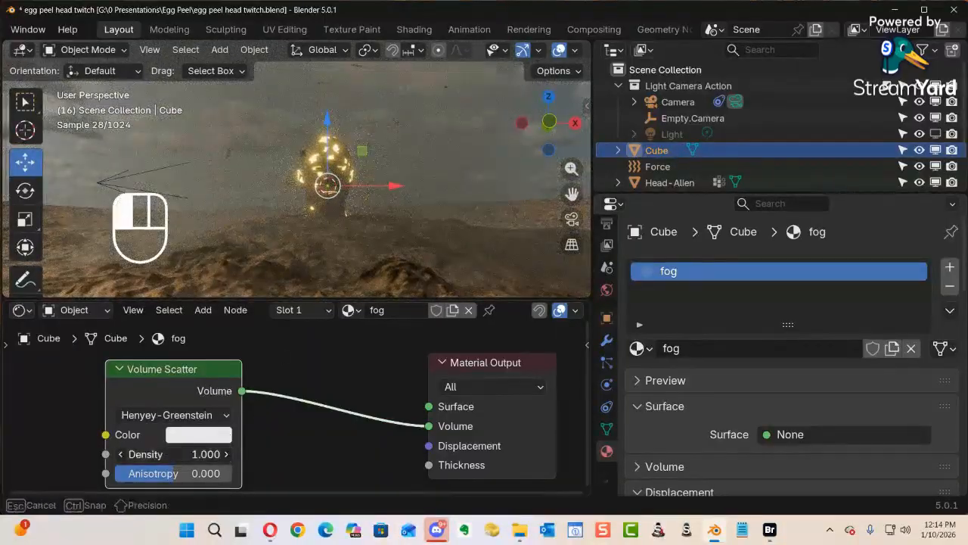
left_click(224, 458)
type("0.5")
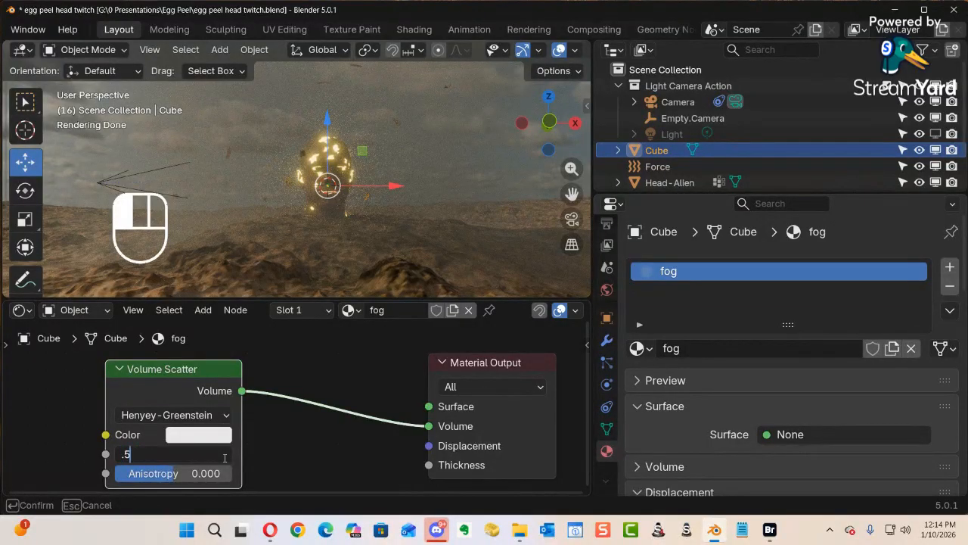
key("Return")
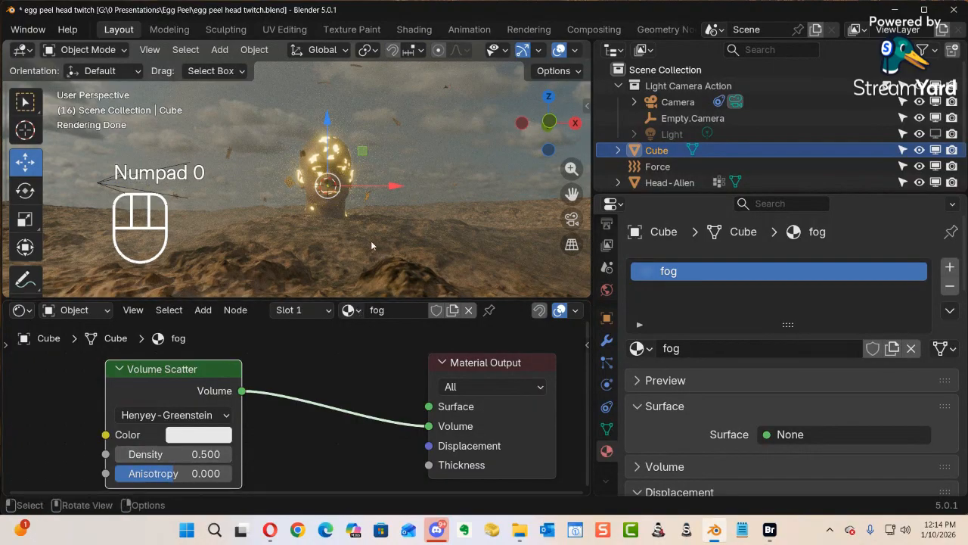
key("KP_0")
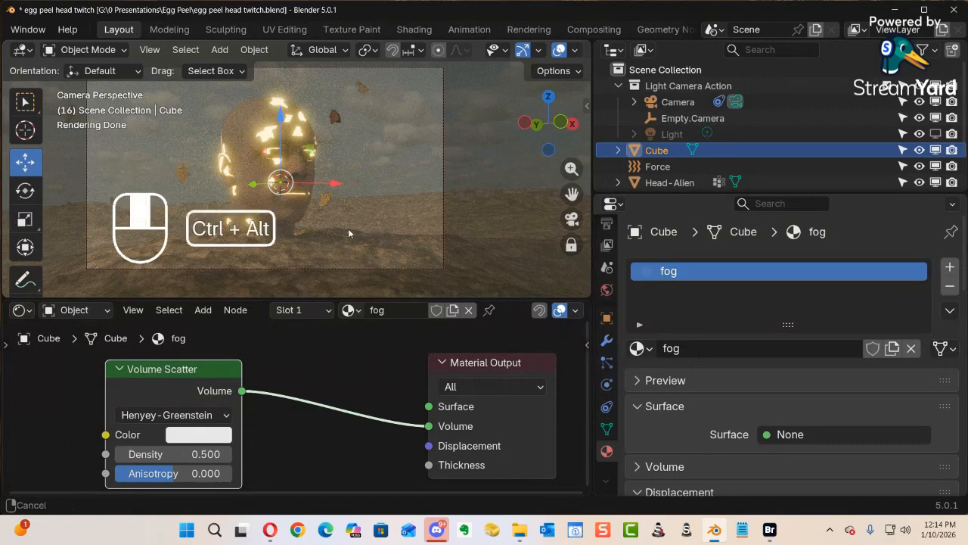
mouse_move(348, 233)
middle_mouse_down("ctrl+alt")
mouse_move(360, 217)
mouse_move(362, 229)
middle_mouse_up("ctrl+alt")
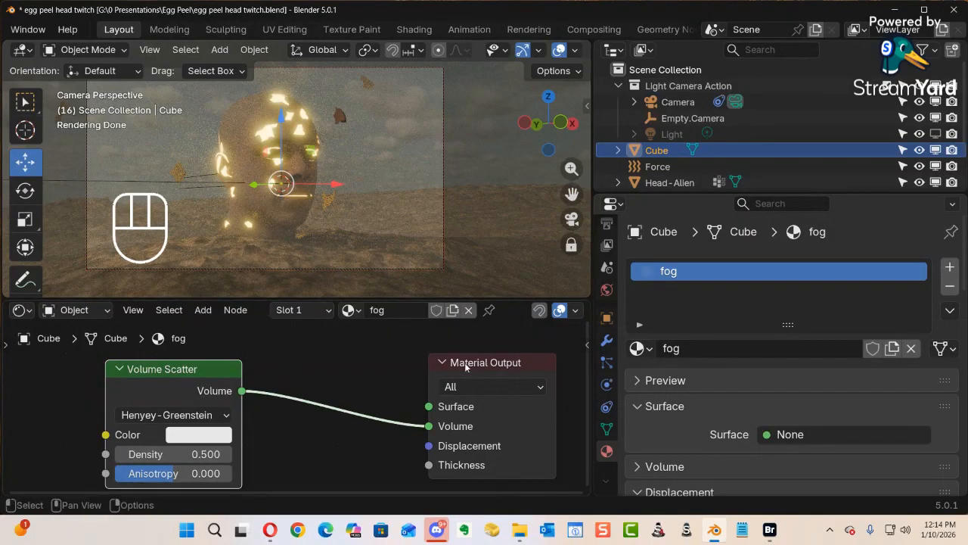
Reposition the Volume Scatter node nearer to Material Output, leaving free space ahead of it, and deselect it.
left_click_drag(213, 369, 134, 381)
middle_click_drag(259, 401, 259, 425, "ctrl+alt")
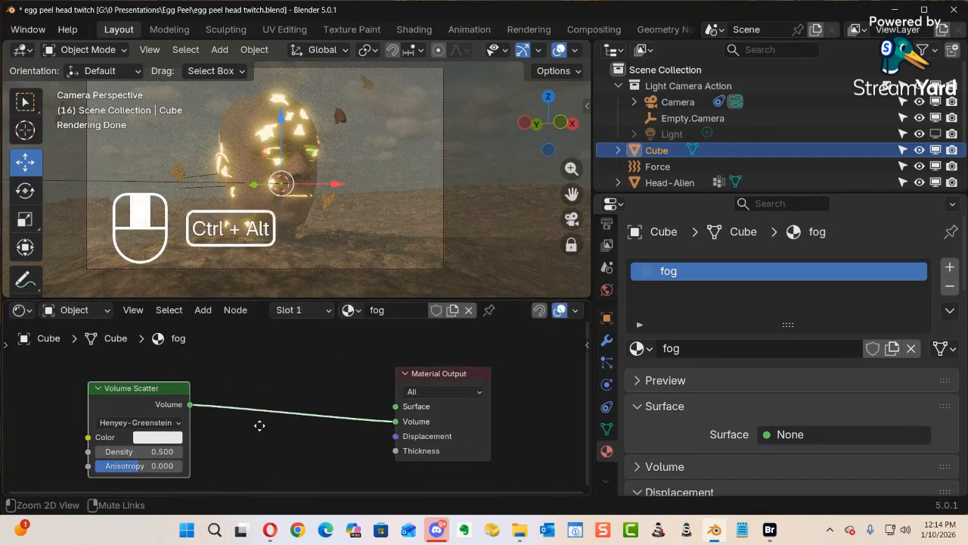
middle_click_drag(169, 384, 234, 379, "alt")
left_click_drag(234, 379, 314, 378)
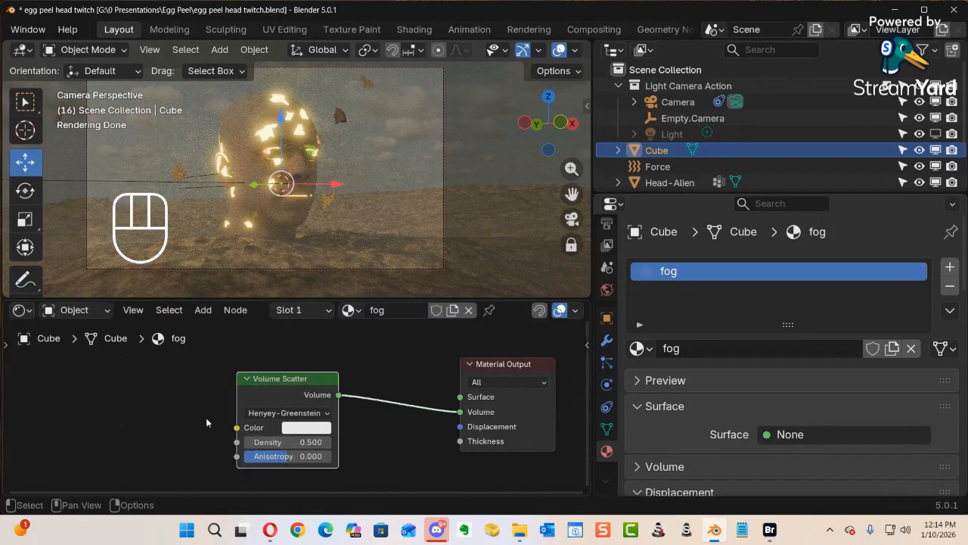
left_click(77, 423)
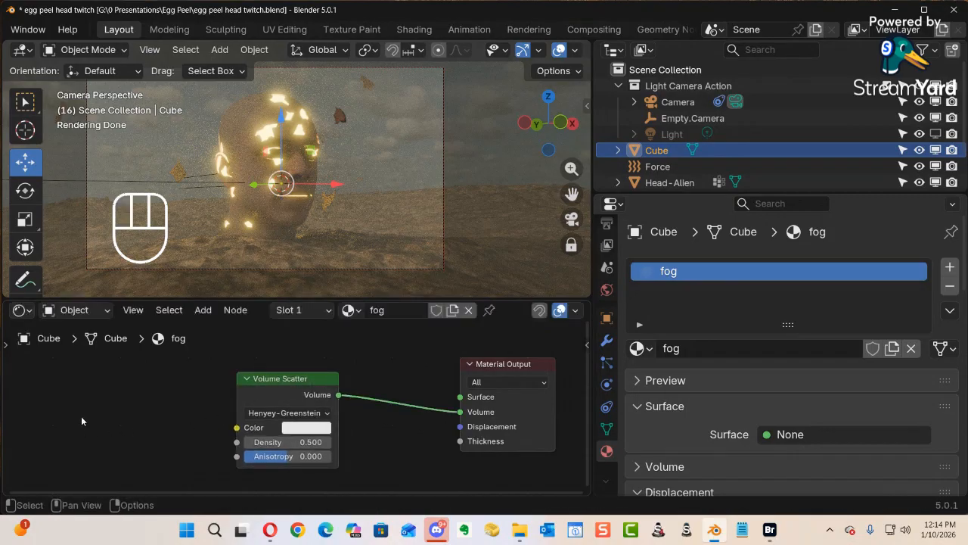
Add a Noise Texture node and connect its Color output to the Volume Scatter node's Density input.
key("shift+a")
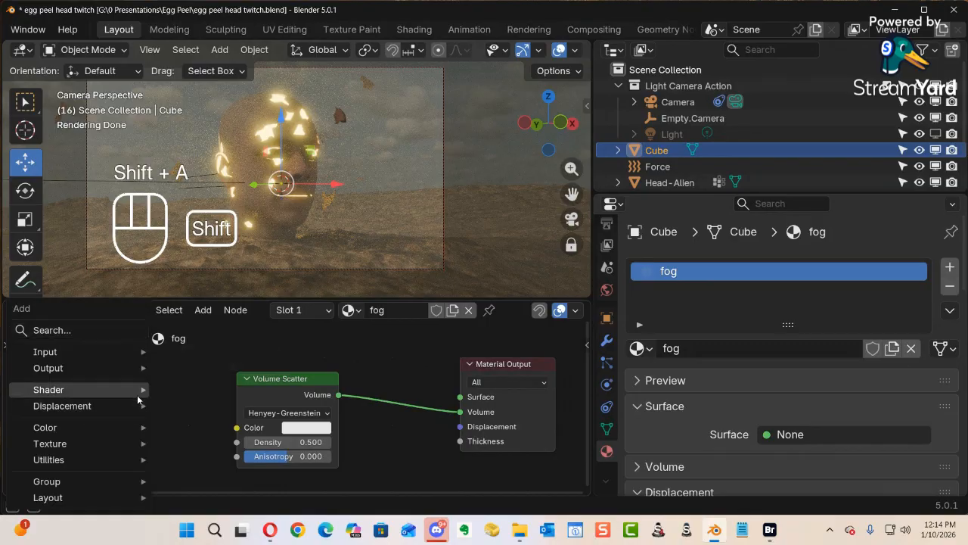
mouse_move(98, 353)
type("AAAAA")
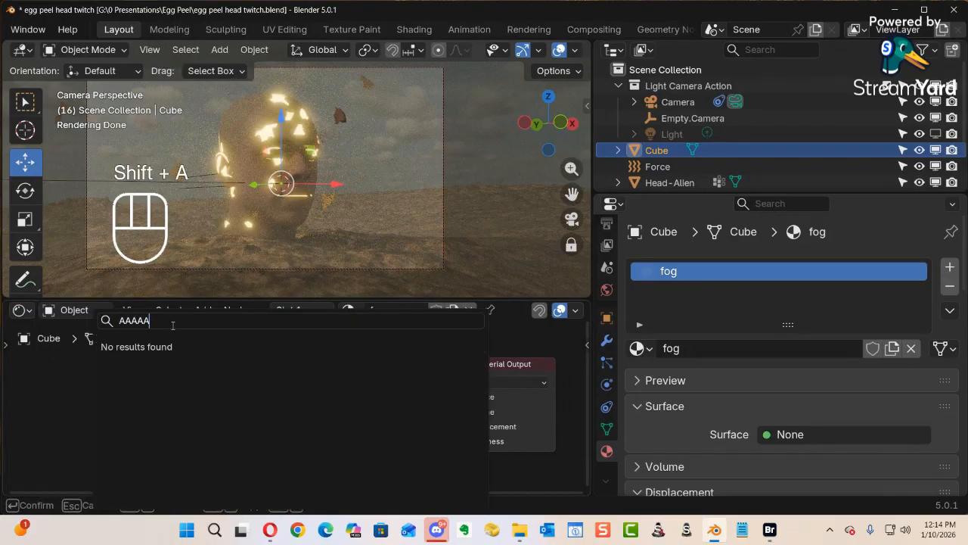
left_click_drag(172, 325, 106, 325)
type("noi")
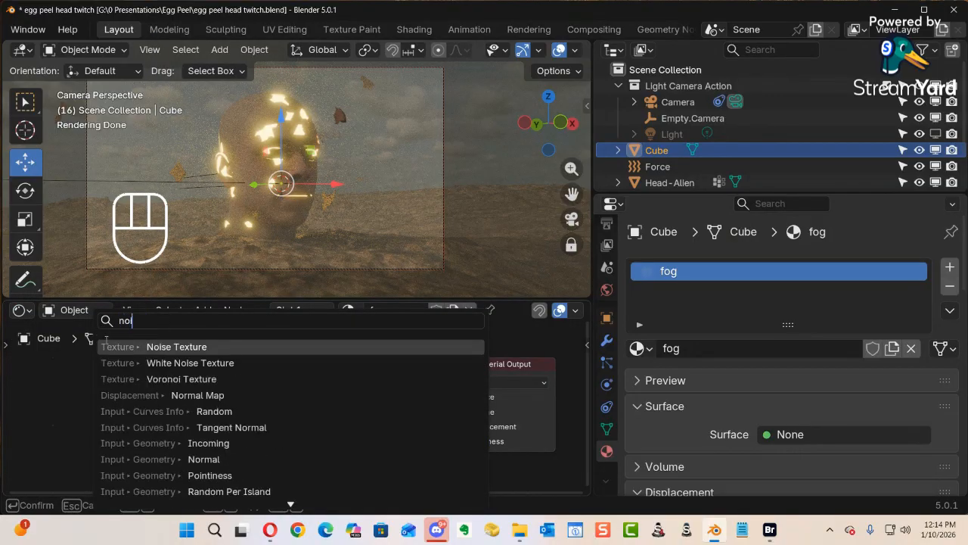
left_click(218, 348)
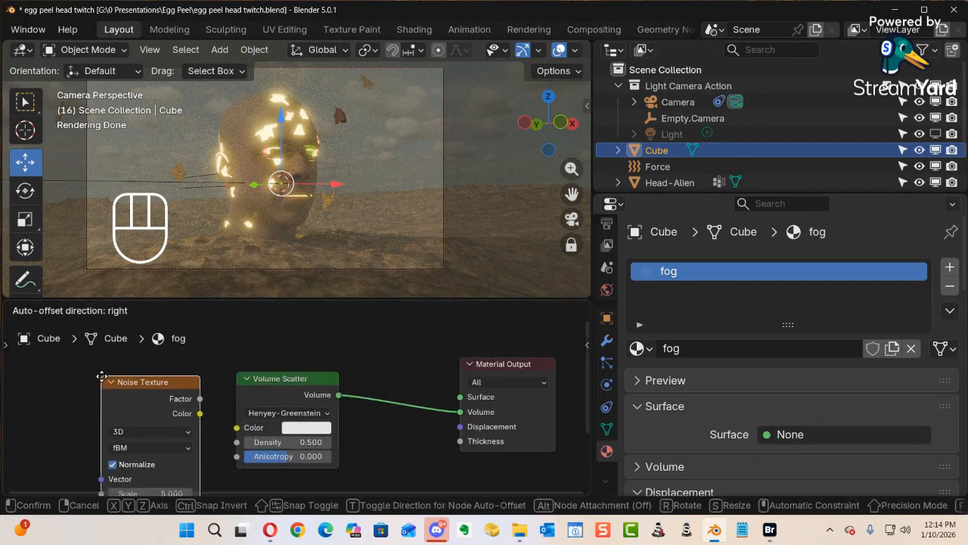
left_click(148, 376)
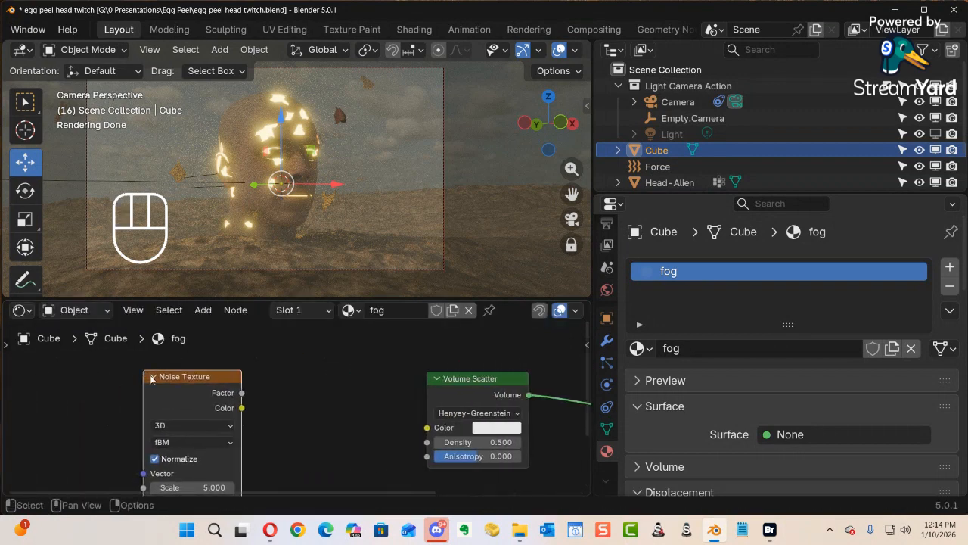
left_click_drag(245, 410, 421, 450)
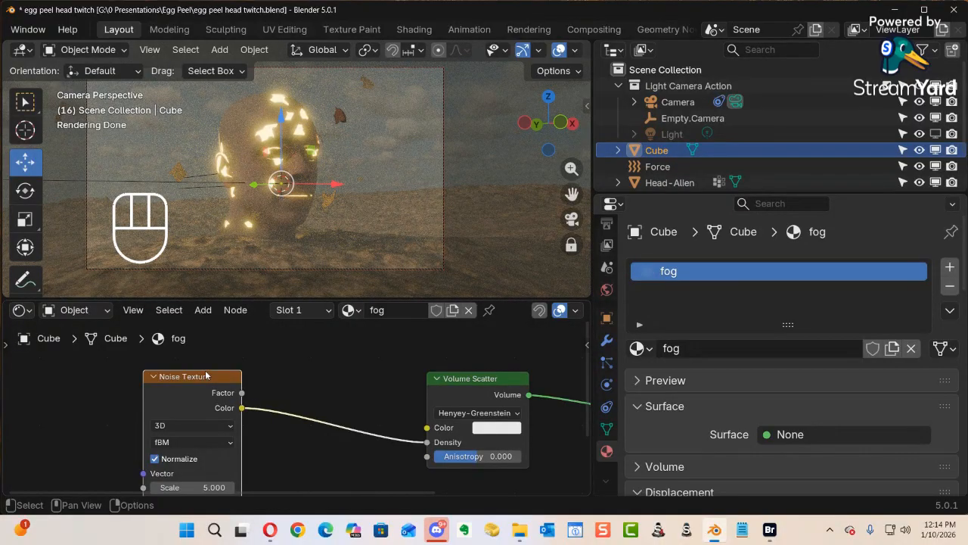
left_click_drag(208, 375, 151, 373)
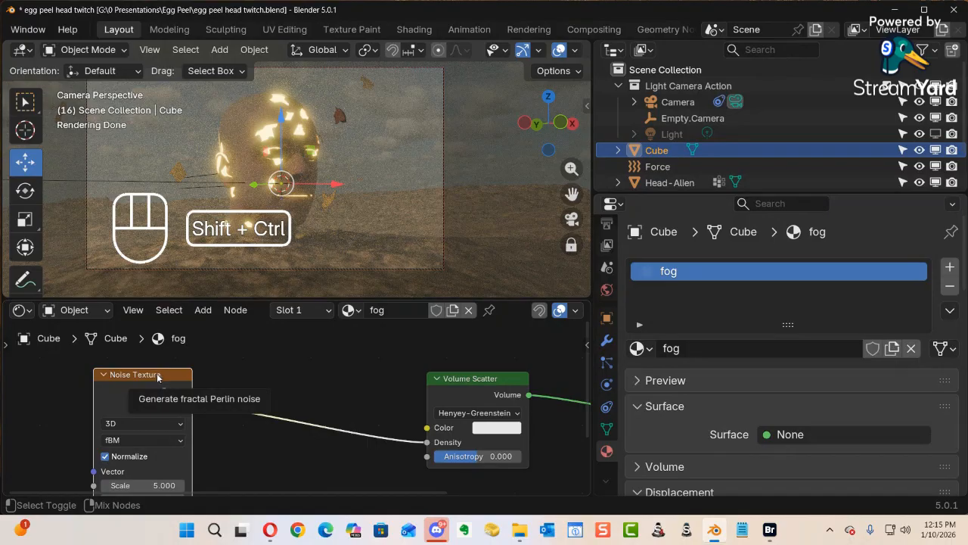
Preview the Noise Texture node directly on the cube and leave the camera view to see the pattern from outside.
left_click(158, 375, "ctrl+shift")
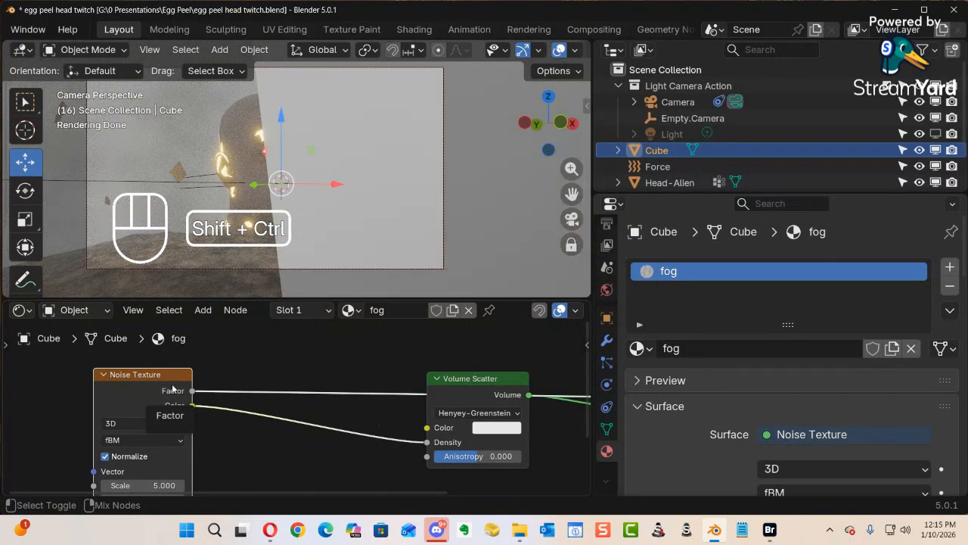
key("KP_0")
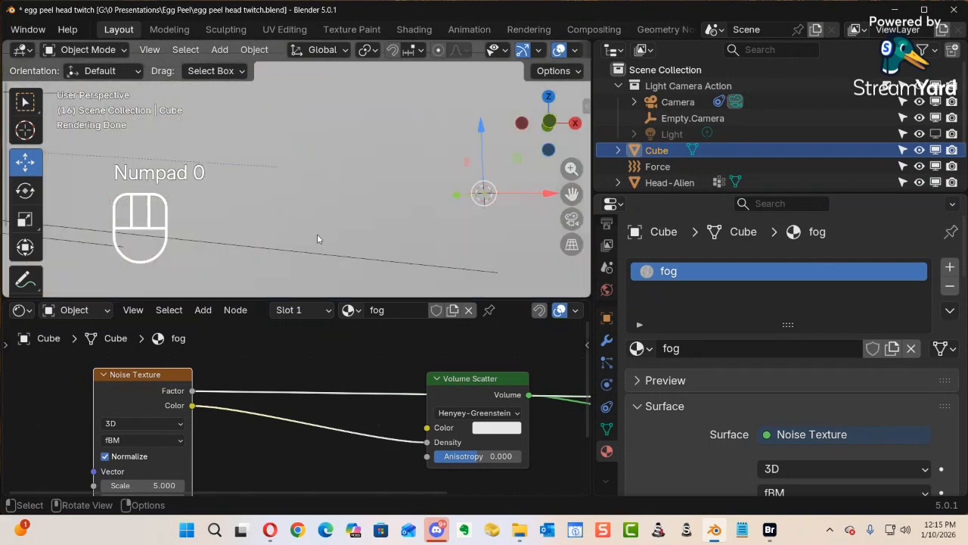
left_click_drag(345, 223, 337, 244, "ctrl+alt")
middle_click_drag(338, 245, 307, 280, "ctrl+alt")
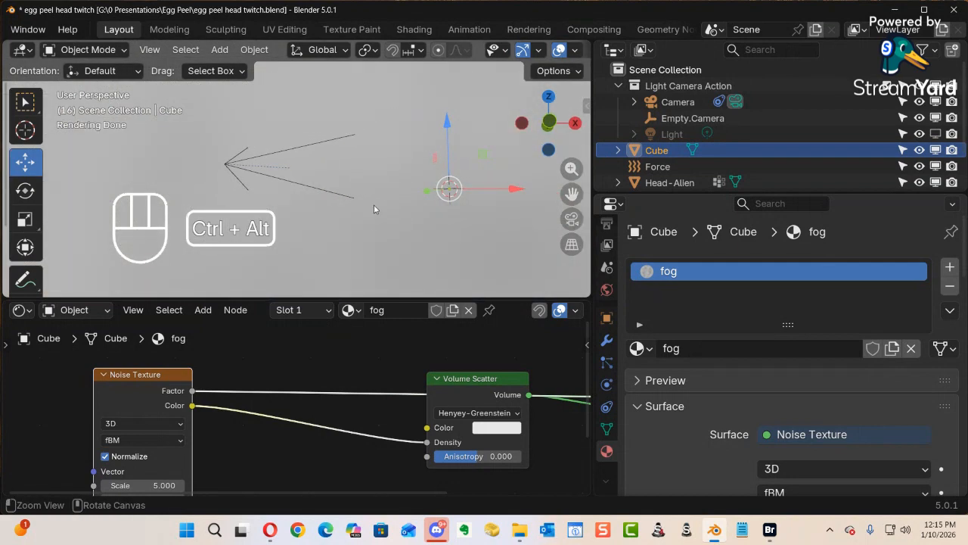
middle_click_drag(374, 206, 360, 256, "ctrl+alt")
mouse_move(377, 185)
middle_mouse_down("ctrl+alt")
mouse_move(366, 231)
mouse_move(335, 235)
middle_mouse_up("ctrl+alt")
middle_click_drag(403, 148, 367, 146, "alt+shift")
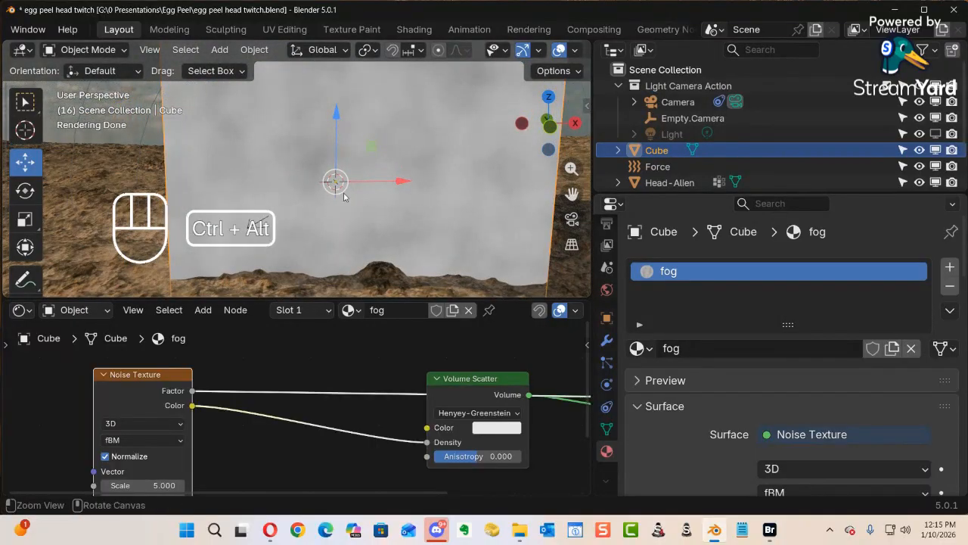
left_click_drag(343, 227, 350, 221, "alt")
Set the Noise Texture node's dimensions to 4D.
left_click_drag(174, 380, 219, 351)
middle_click_drag(276, 412, 334, 376, "alt+shift")
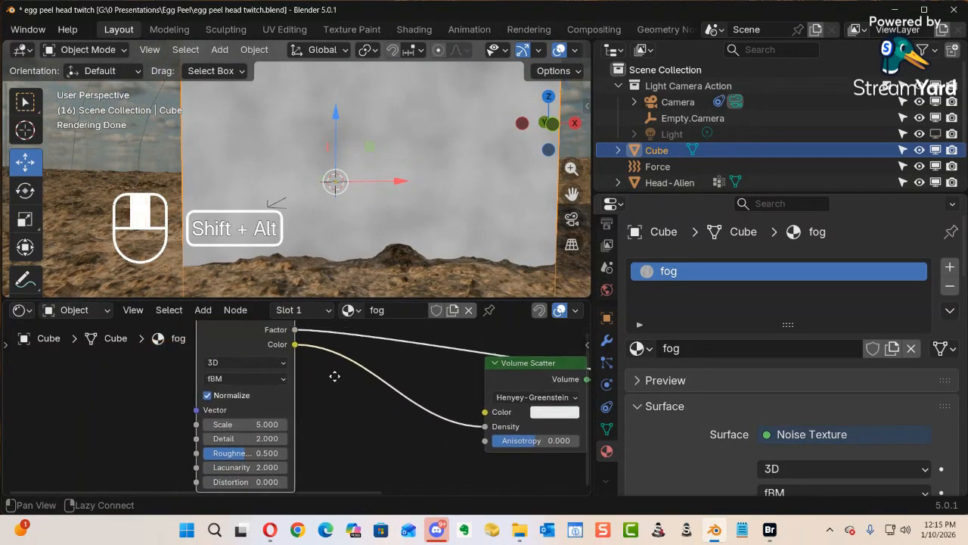
left_click(284, 365)
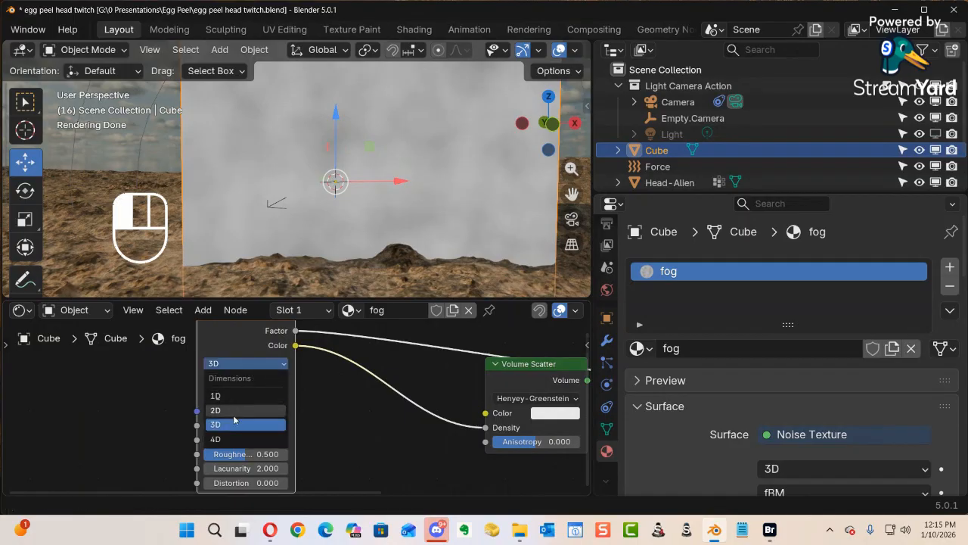
left_click(228, 439)
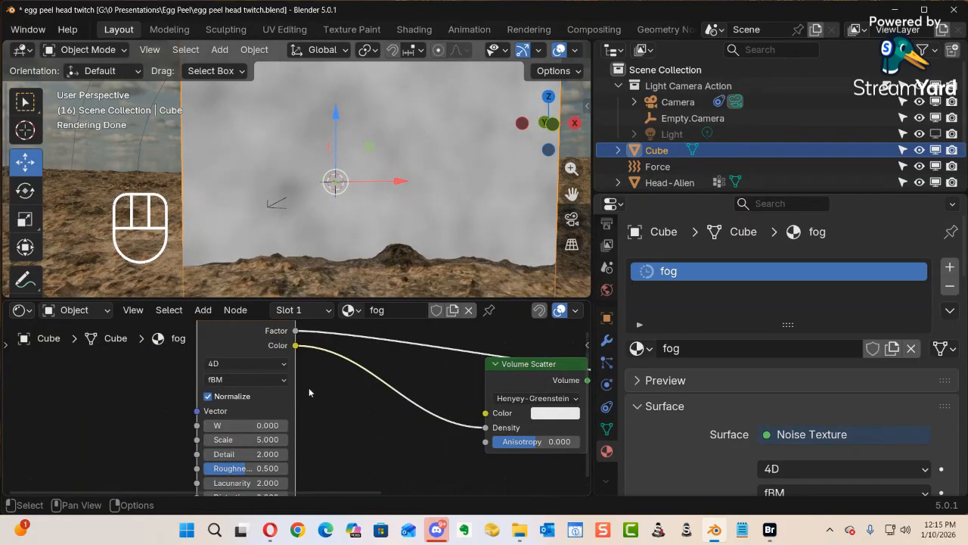
Set the Noise Texture node's scale to 32.2 and return to the camera view.
left_click_drag(248, 438, 453, 439)
middle_click_drag(244, 357, 213, 385, "alt+shift")
left_click_drag(226, 351, 210, 369)
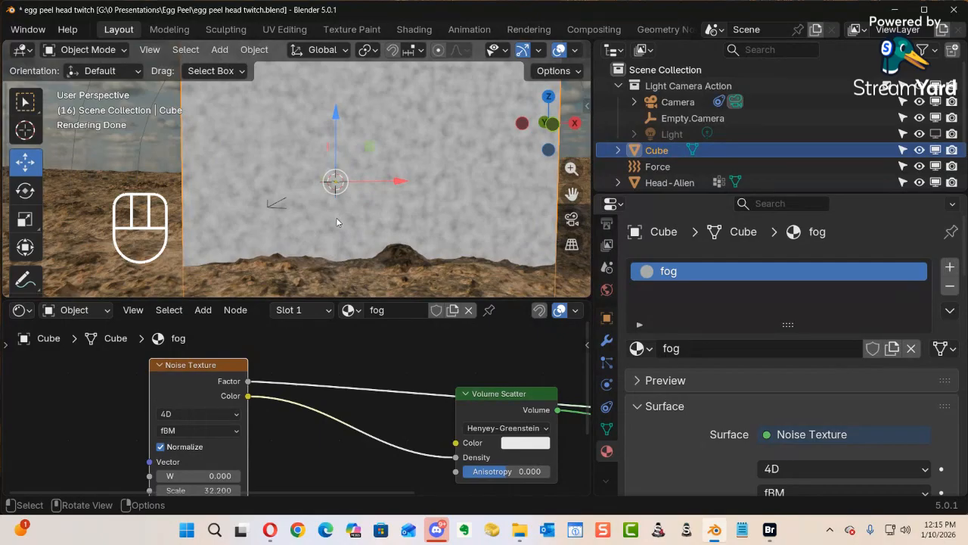
key("KP_0")
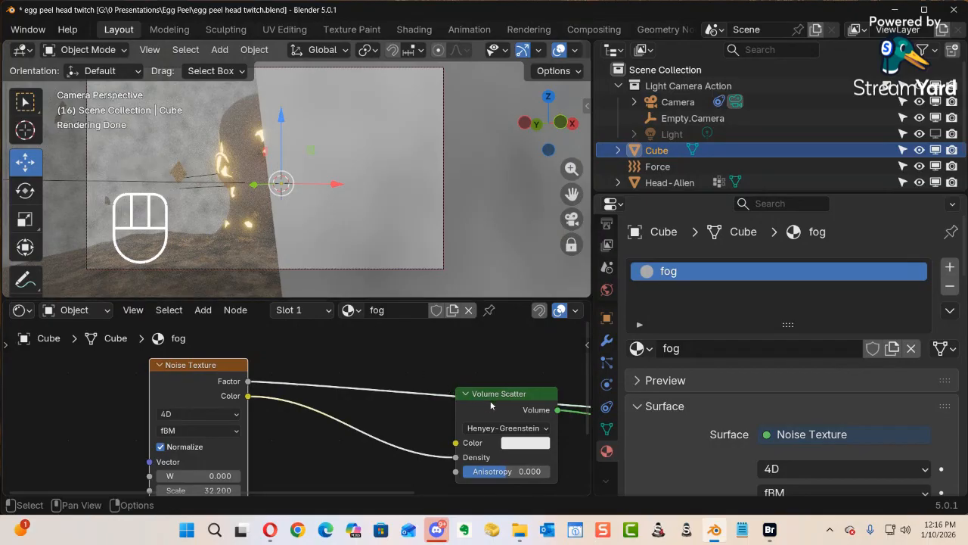
Reposition the Volume Scatter node closer to the Noise Texture and try to preview it directly on the cube.
left_click_drag(492, 395, 403, 387)
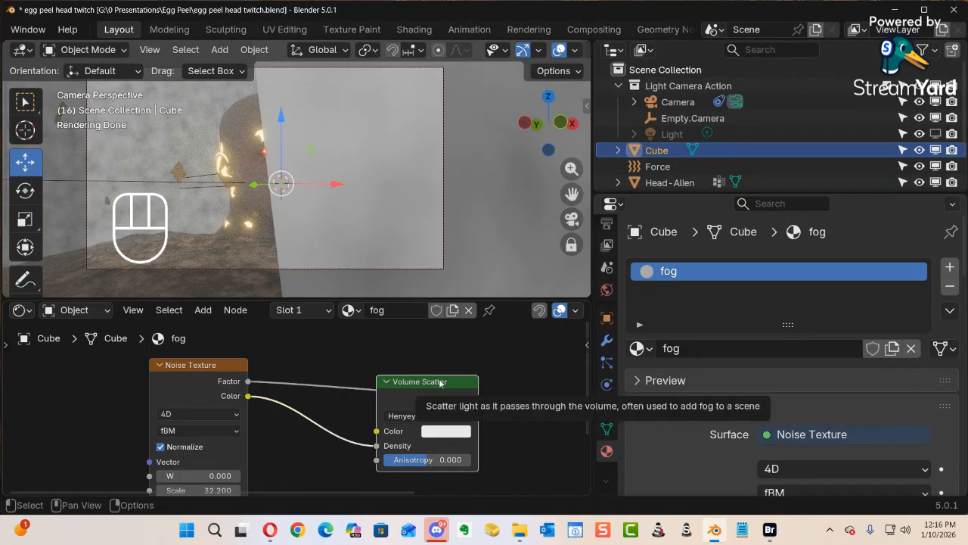
key("ctrl+shift")
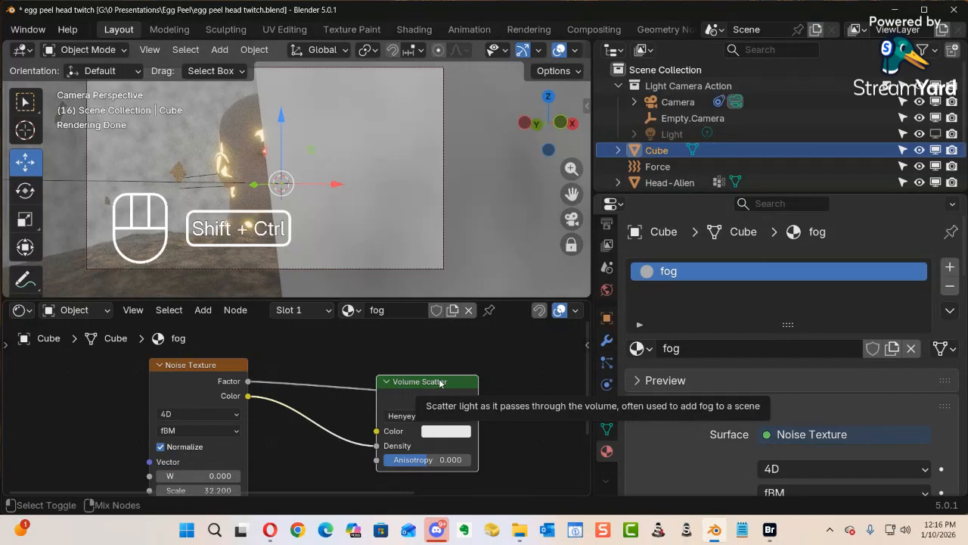
left_click(439, 383, "ctrl+shift")
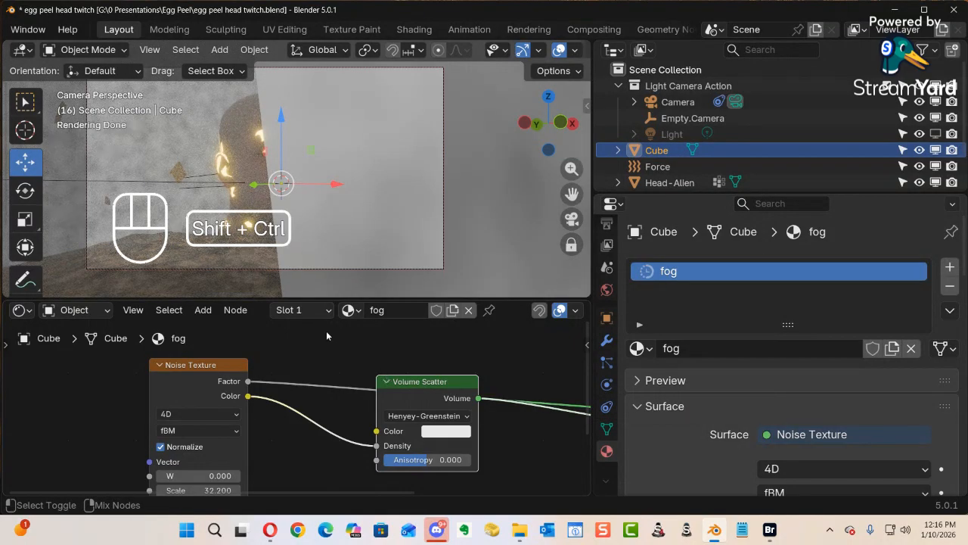
mouse_move(296, 231)
middle_mouse_down("alt")
mouse_move(297, 219)
mouse_move(314, 219)
mouse_move(314, 205)
mouse_move(310, 224)
middle_mouse_up("alt")
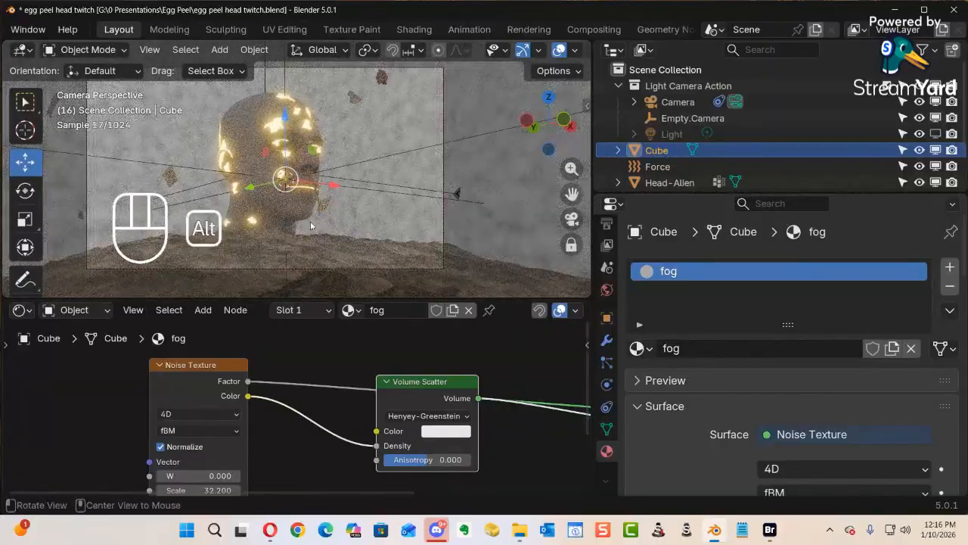
Place Volume Scatter clear of the link running to Material Output's Surface and preview the Noise Texture's Color output on the cube.
middle_click_drag(503, 367, 502, 393, "ctrl")
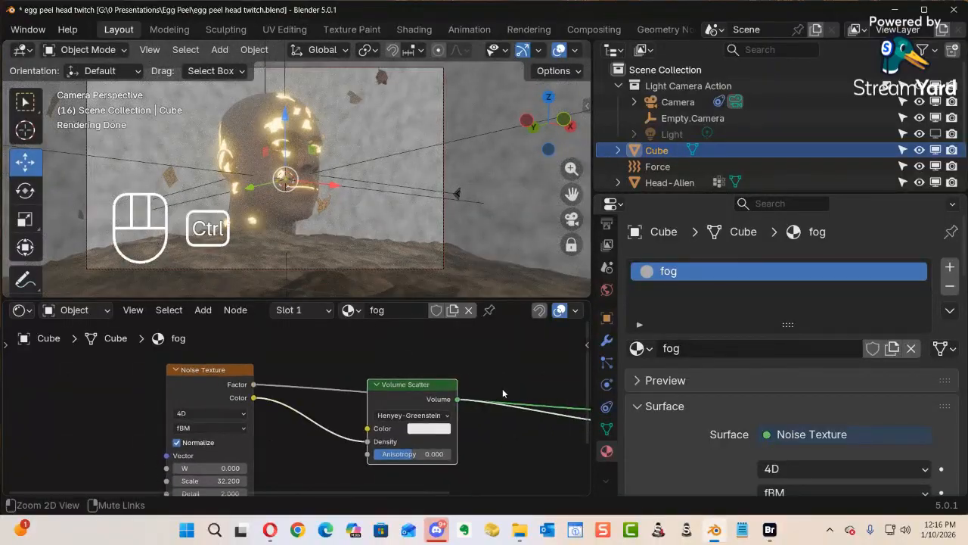
scroll(484, 386, "down", 5)
left_click_drag(485, 386, 403, 395, "alt+shift")
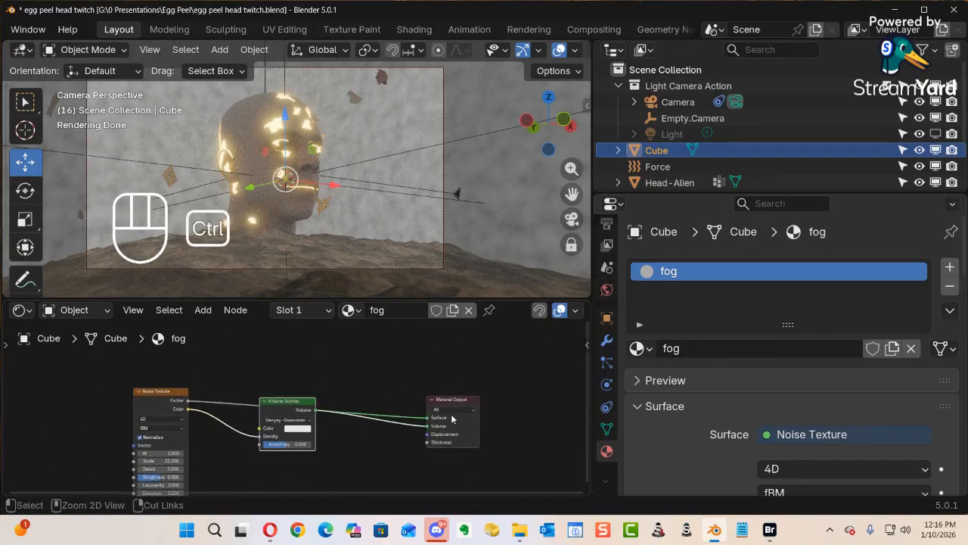
left_click(452, 418, "ctrl+shift")
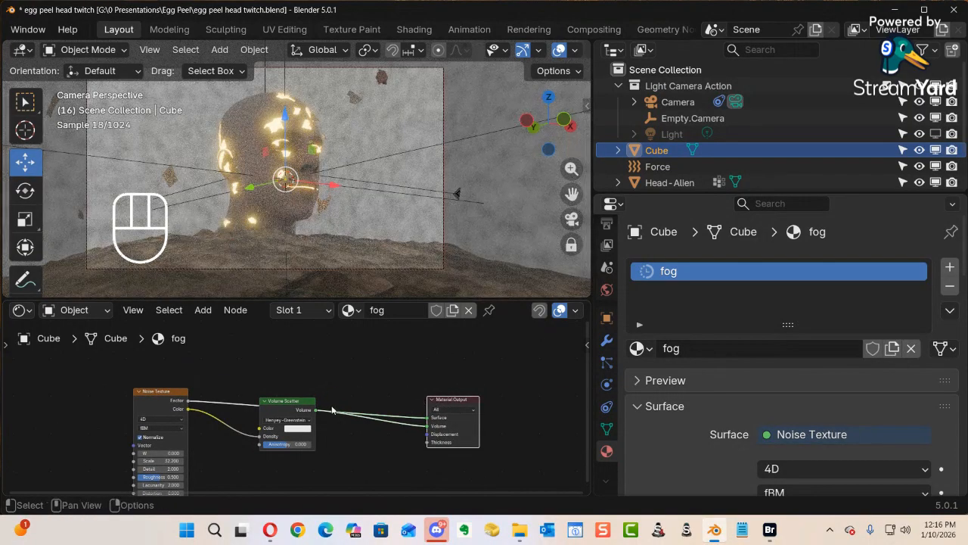
left_click_drag(302, 405, 334, 412)
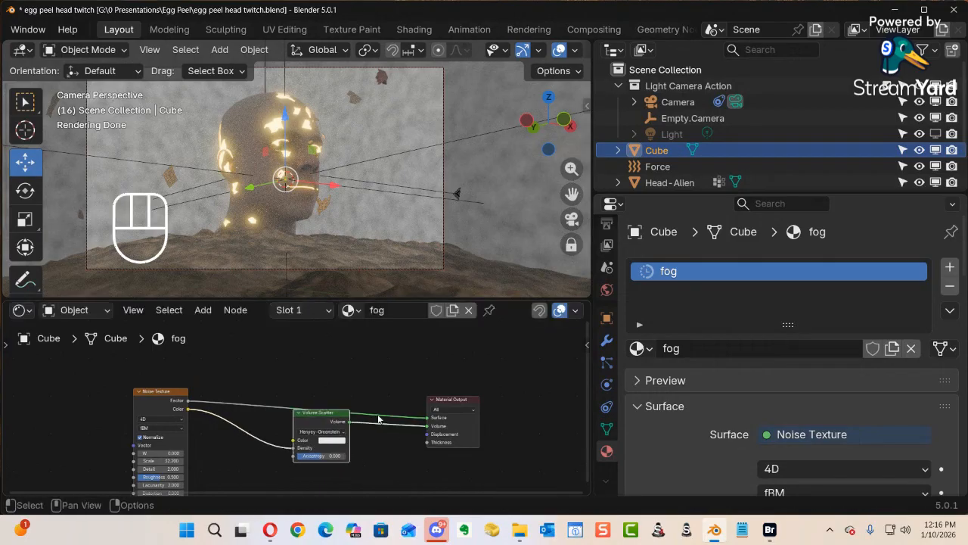
left_click_drag(400, 397, 386, 379, "alt+shift")
left_click_drag(391, 396, 396, 338, "ctrl+alt")
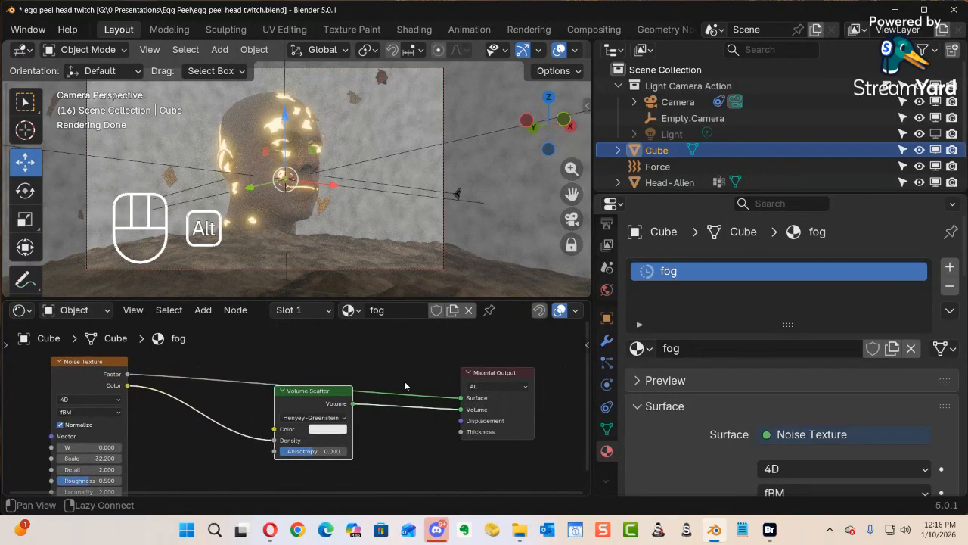
mouse_move(405, 381)
left_mouse_down("alt+shift")
mouse_move(408, 371)
mouse_move(411, 389)
left_mouse_up("alt+shift")
left_click_drag(349, 402, 354, 419)
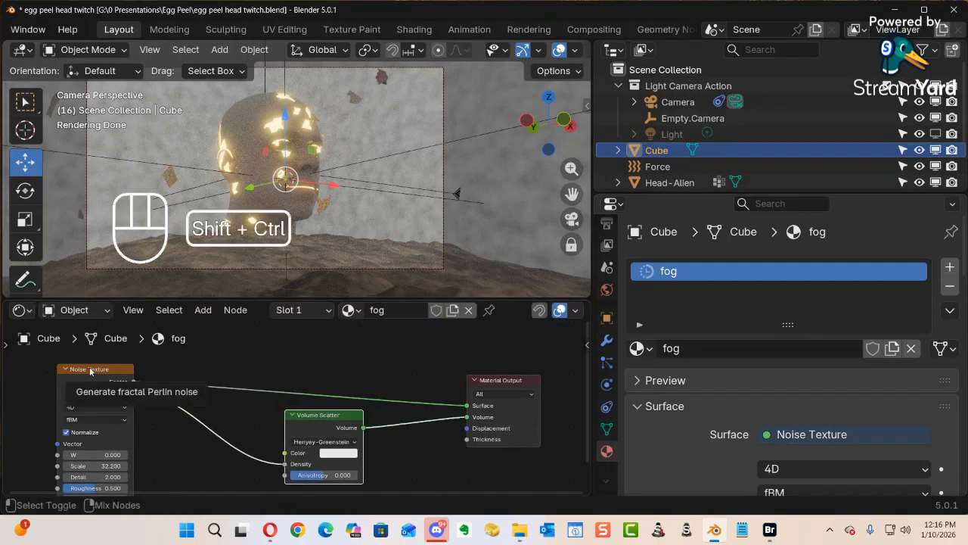
left_click(92, 370, "ctrl+shift")
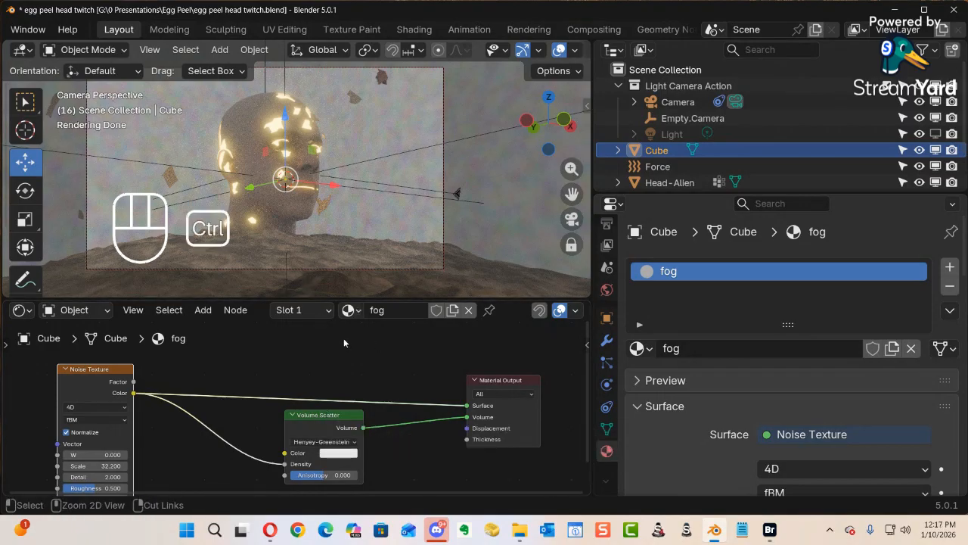
left_click_drag(373, 216, 402, 184, "ctrl+shift")
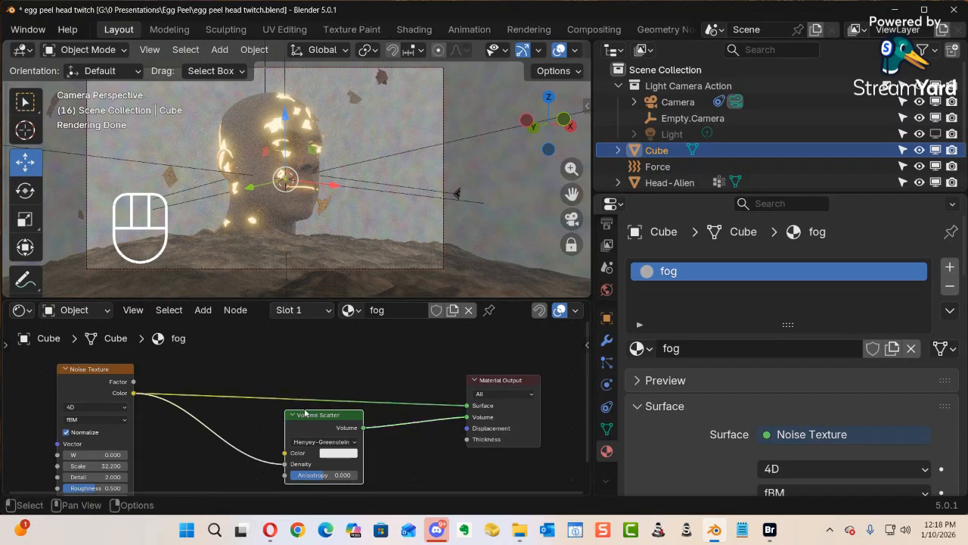
Insert a Color Ramp between the Noise Texture's Color output and Material Output's Surface input, and move its black stop to position 0.371.
left_click_drag(303, 414, 212, 419)
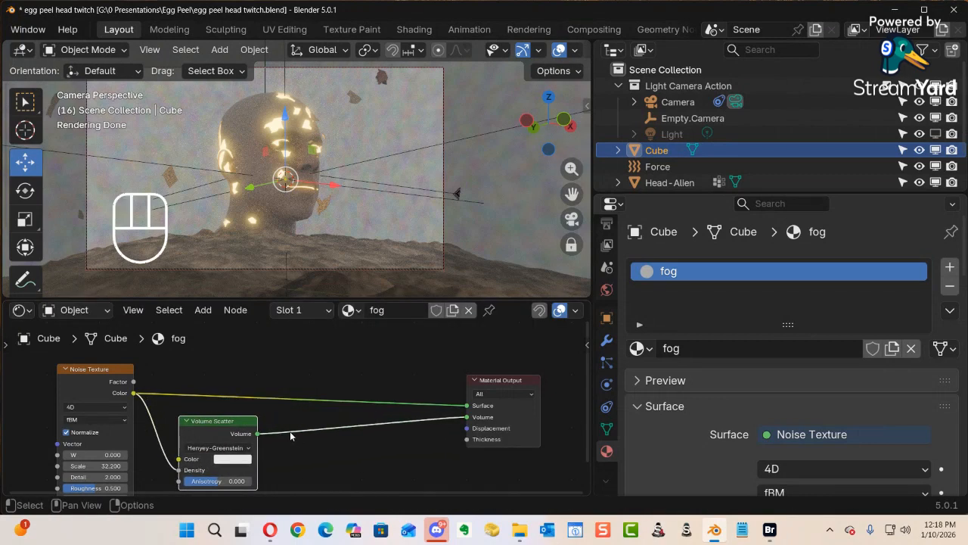
key("shift+a")
mouse_move(302, 444)
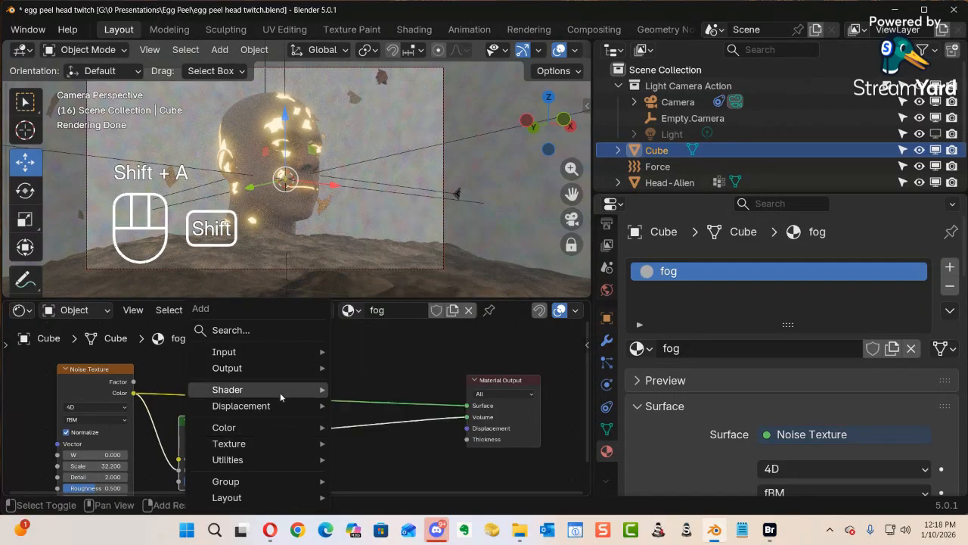
left_click(258, 335)
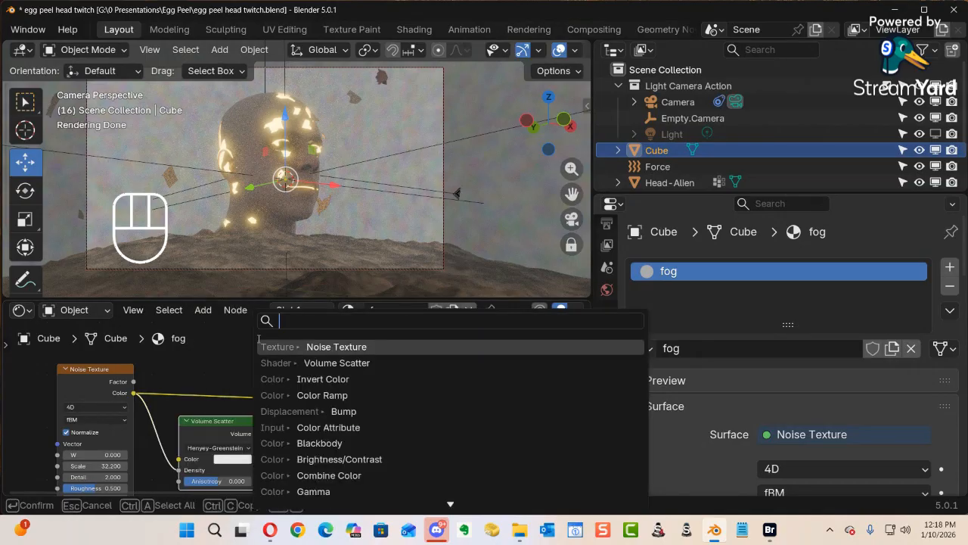
type("col")
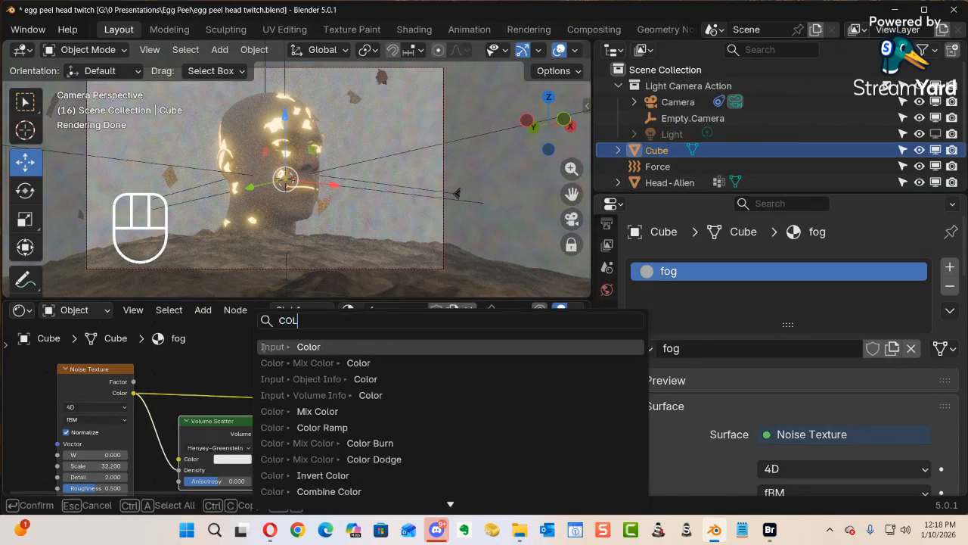
left_click(342, 425)
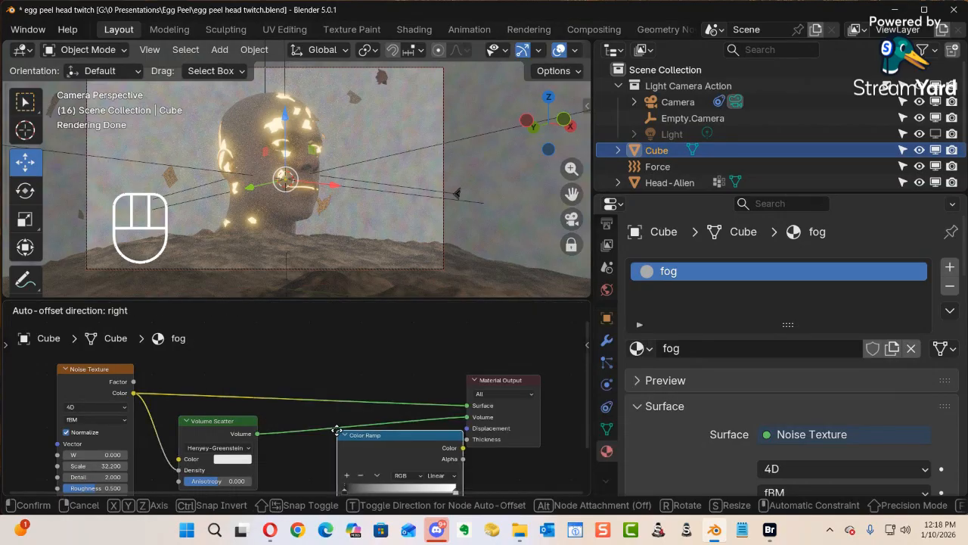
left_click(309, 422)
left_click_drag(321, 428, 332, 358)
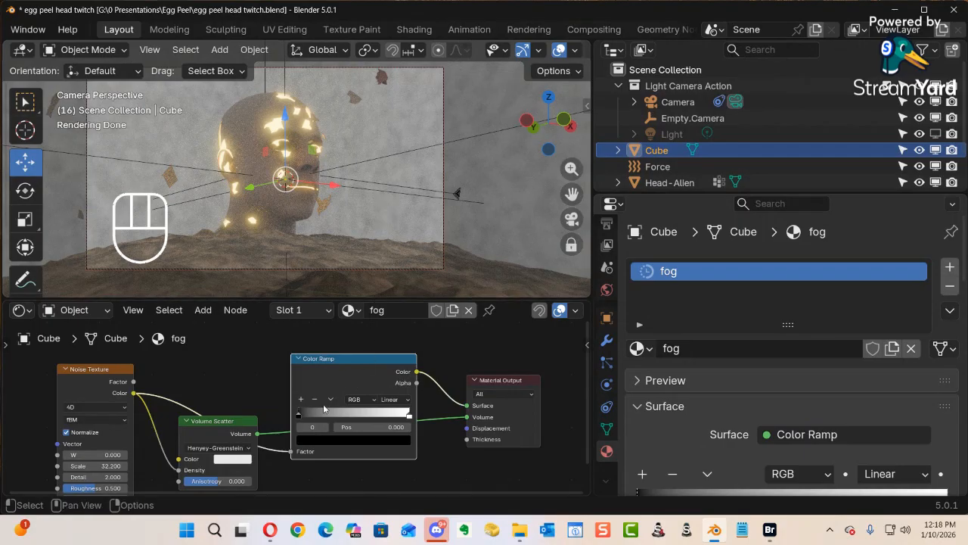
left_click_drag(301, 415, 339, 416)
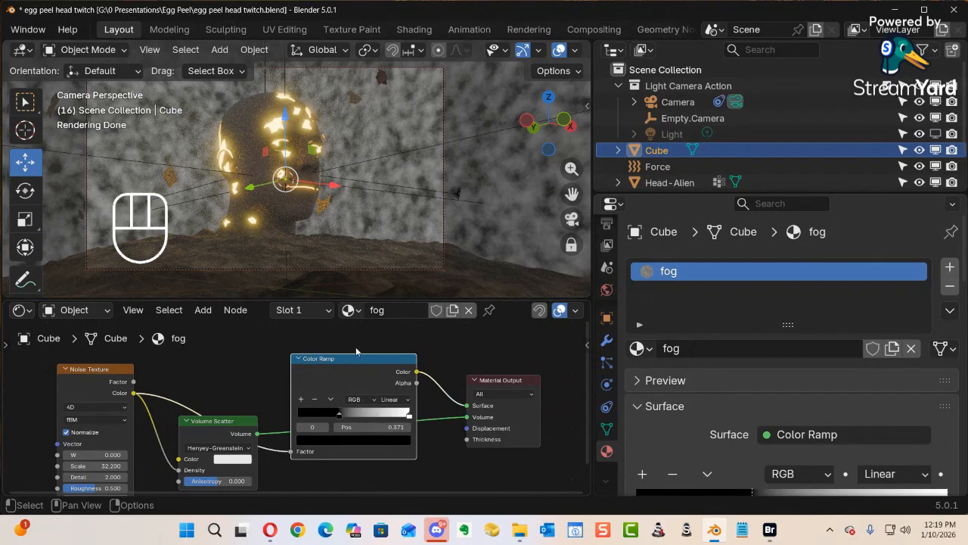
Rearrange the nodes so the Color Ramp sits above Volume Scatter, both between the Noise Texture and Material Output.
left_click_drag(357, 357, 341, 485)
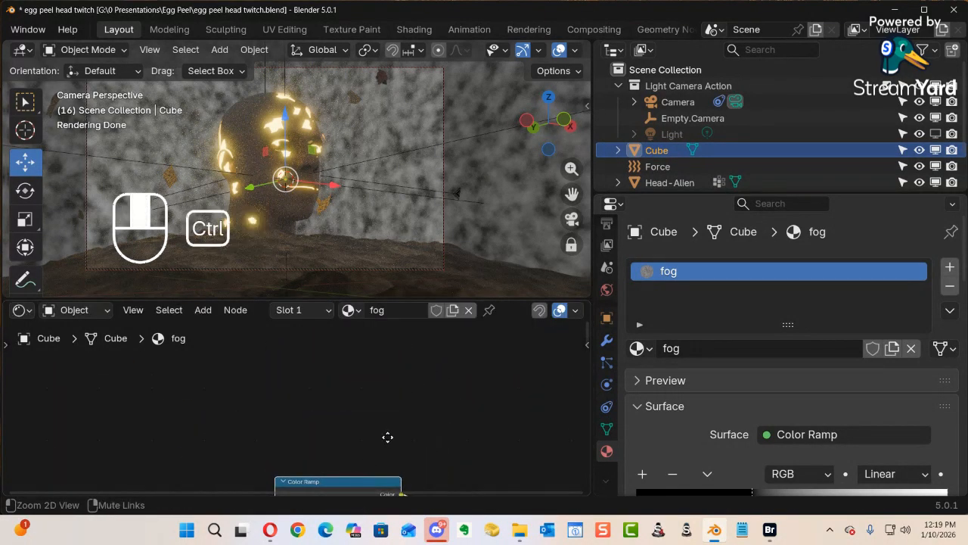
middle_click_drag(386, 437, 379, 453, "ctrl")
middle_click_drag(379, 453, 372, 484, "shift")
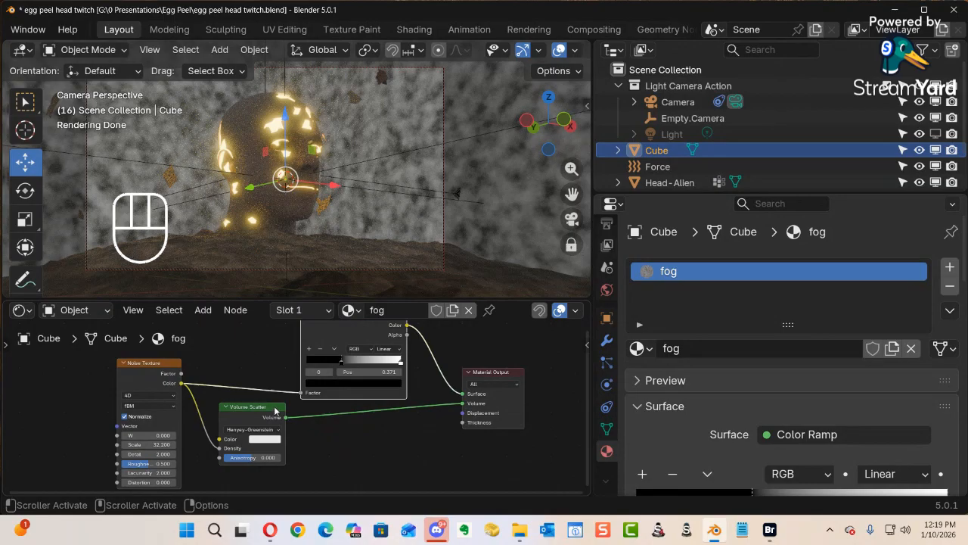
left_click_drag(275, 410, 443, 414)
middle_click_drag(403, 386, 414, 414, "alt+shift")
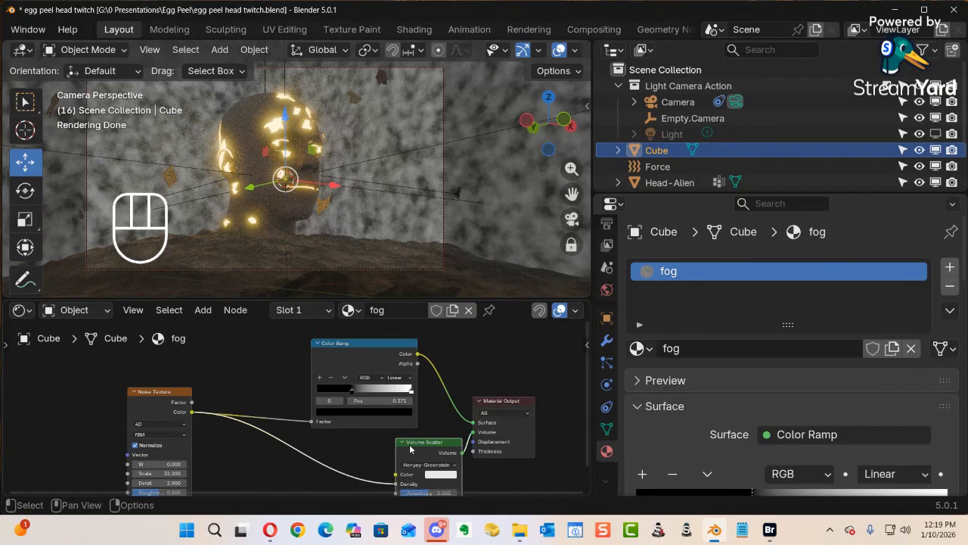
left_click_drag(382, 348, 390, 345)
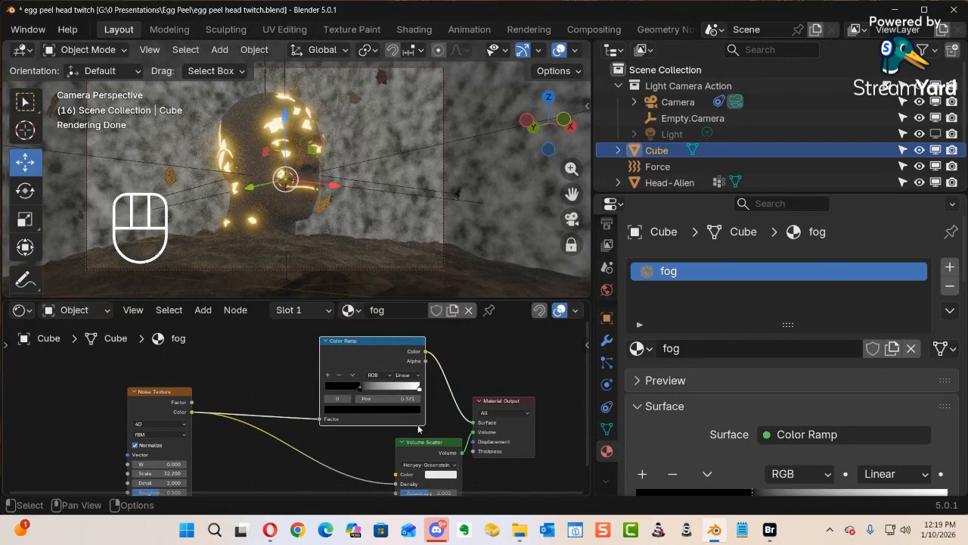
left_click_drag(421, 446, 345, 437)
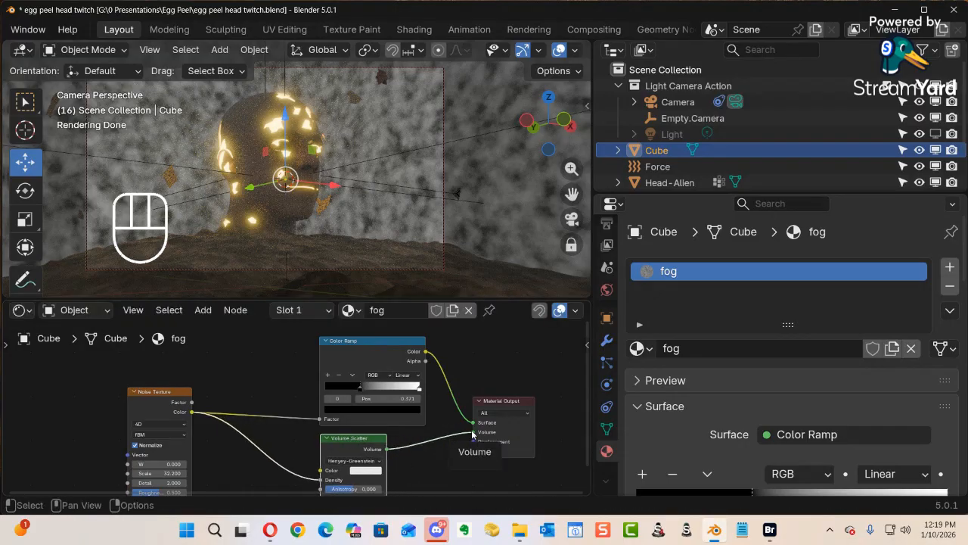
Route Volume Scatter's Volume output into the Color Ramp's Factor and the ramp's Color output into Material Output's Volume input.
left_click_drag(473, 433, 260, 405)
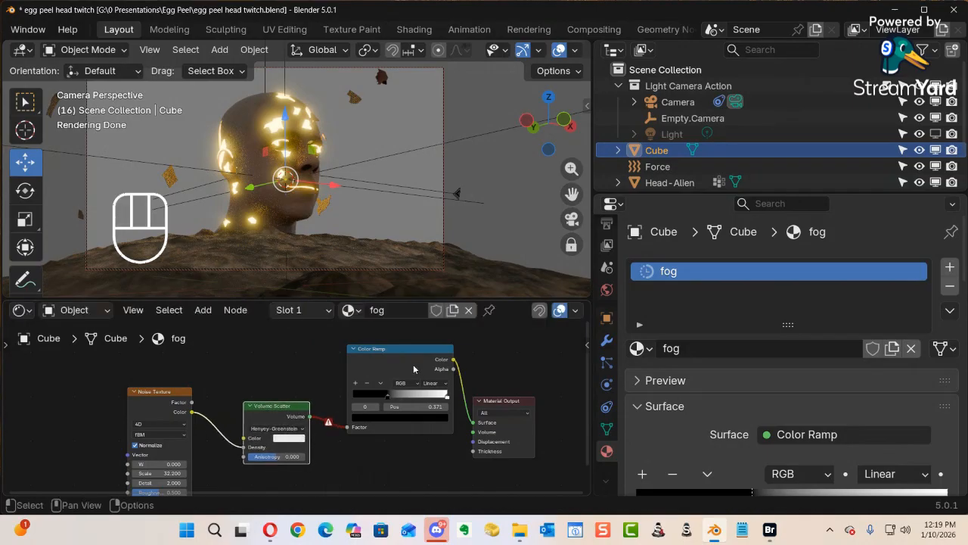
left_click_drag(413, 370, 393, 411)
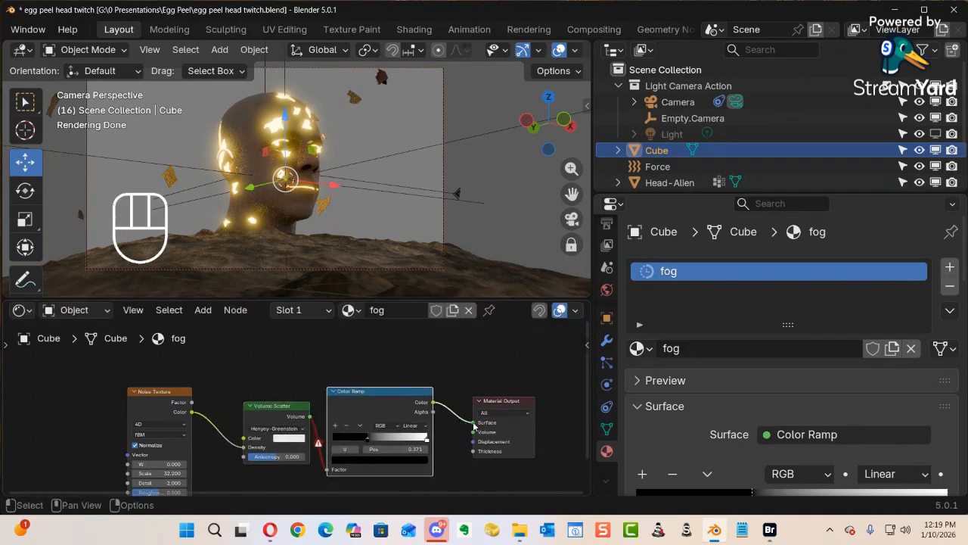
left_click_drag(475, 426, 506, 403)
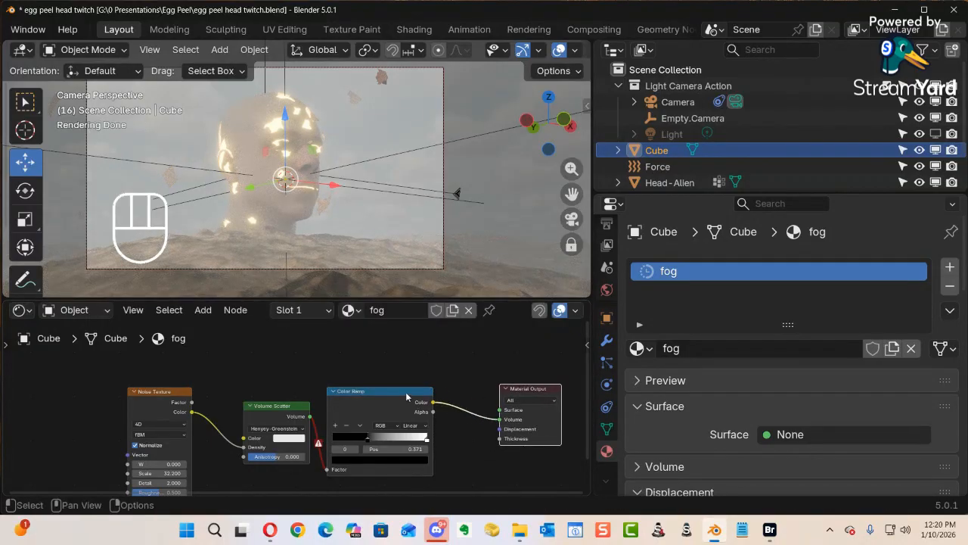
left_click_drag(405, 391, 423, 389)
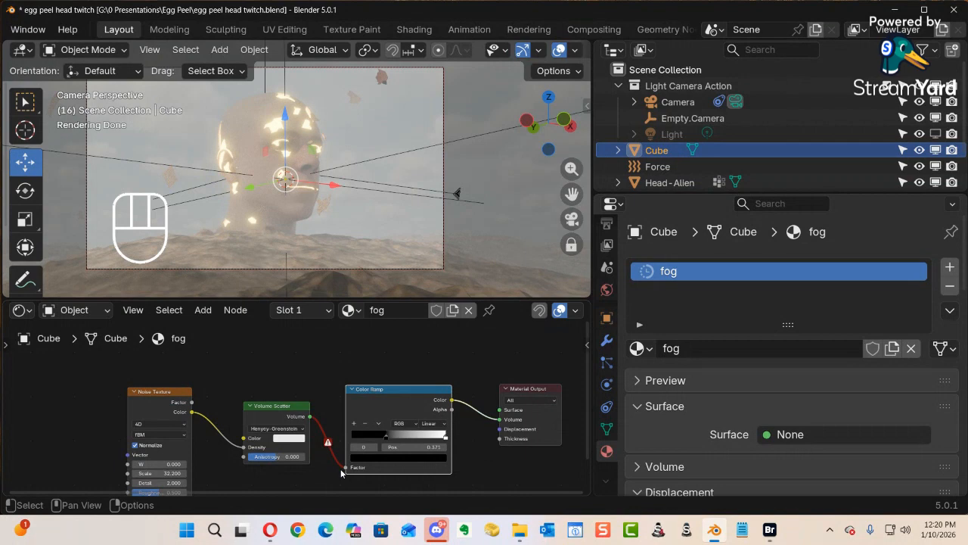
Disconnect the Color Ramp from Material Output's Volume input and reposition the Volume Scatter and Color Ramp nodes lower.
left_click_drag(346, 467, 346, 467)
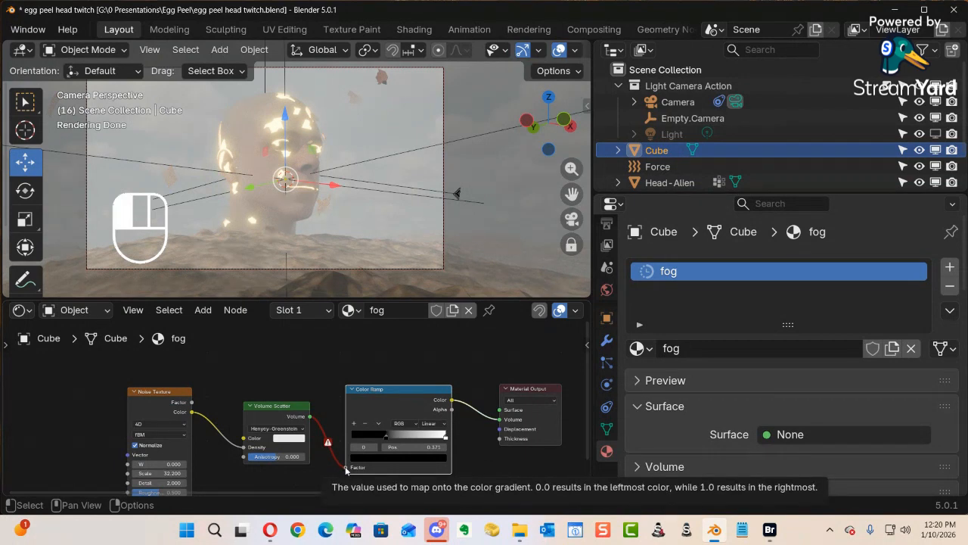
left_click(275, 404)
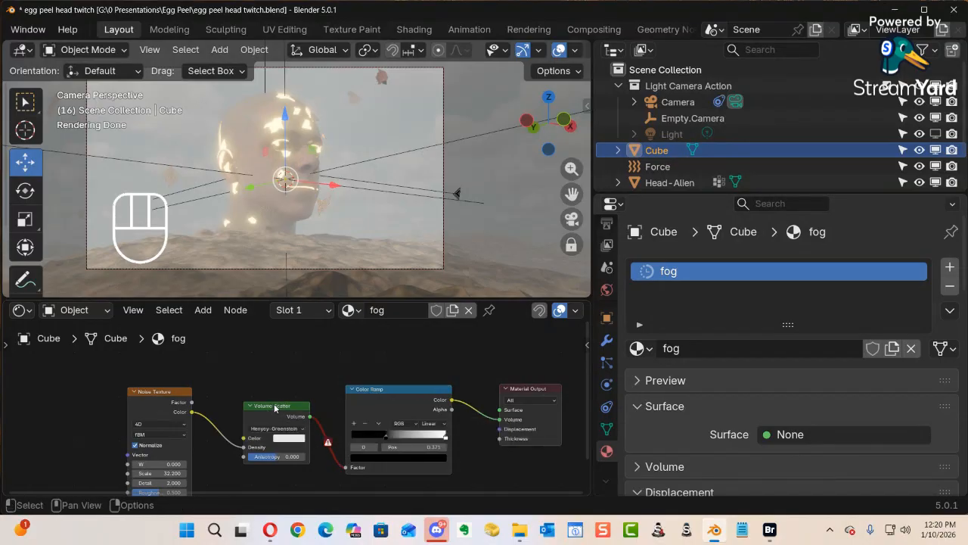
mouse_move(275, 408)
left_mouse_down()
mouse_move(261, 404)
mouse_move(268, 416)
left_mouse_up()
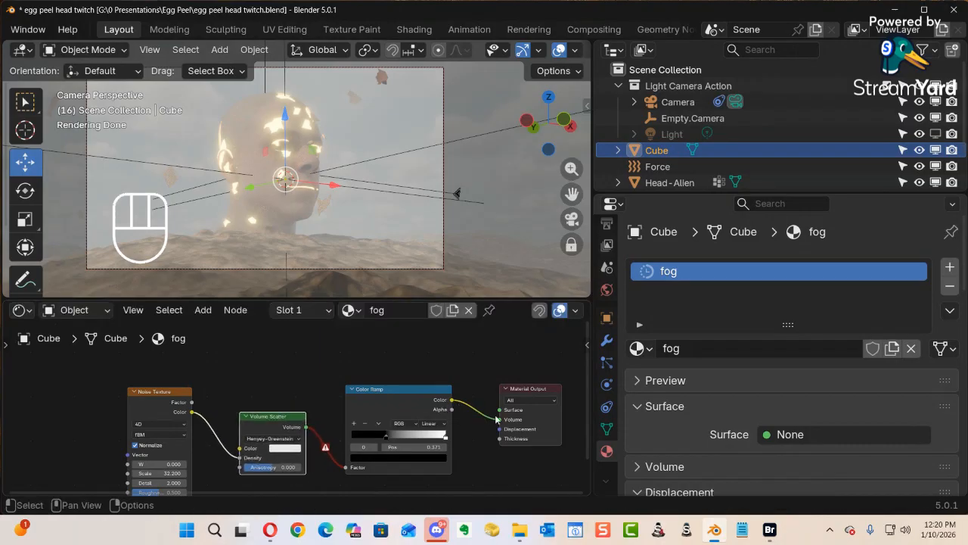
left_click_drag(500, 419, 475, 415)
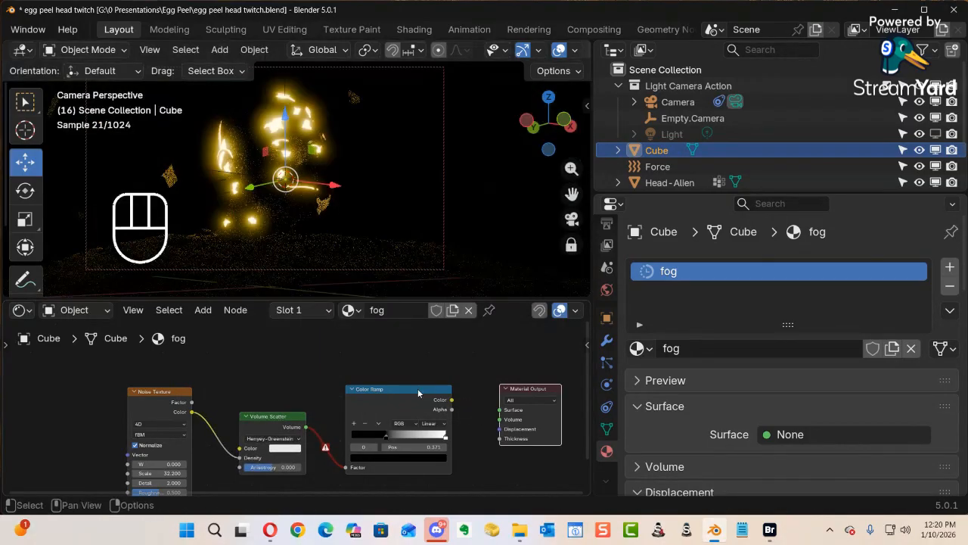
left_click_drag(394, 389, 408, 433)
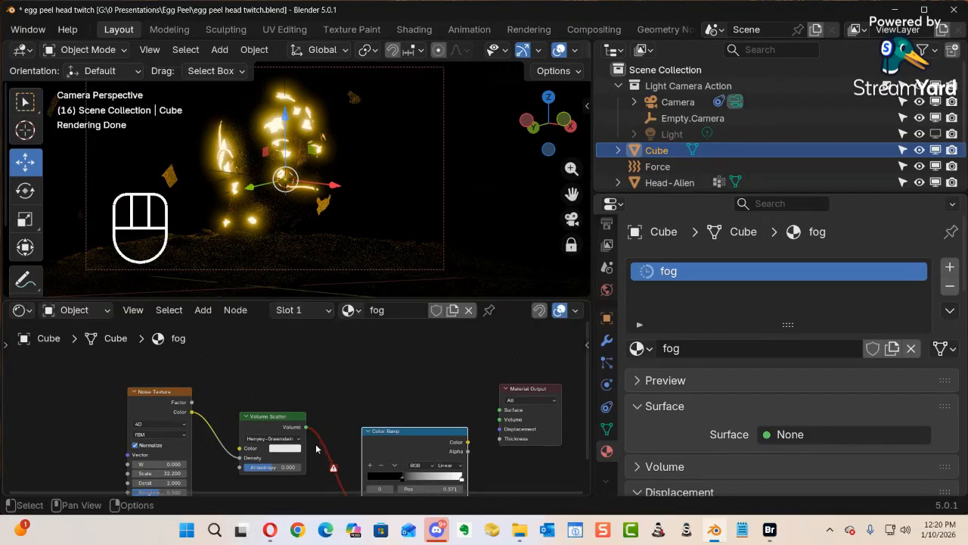
Connect Volume Scatter's Volume output to Material Output's Volume input and unlink it from the Color Ramp's Factor.
left_click_drag(295, 426, 499, 419)
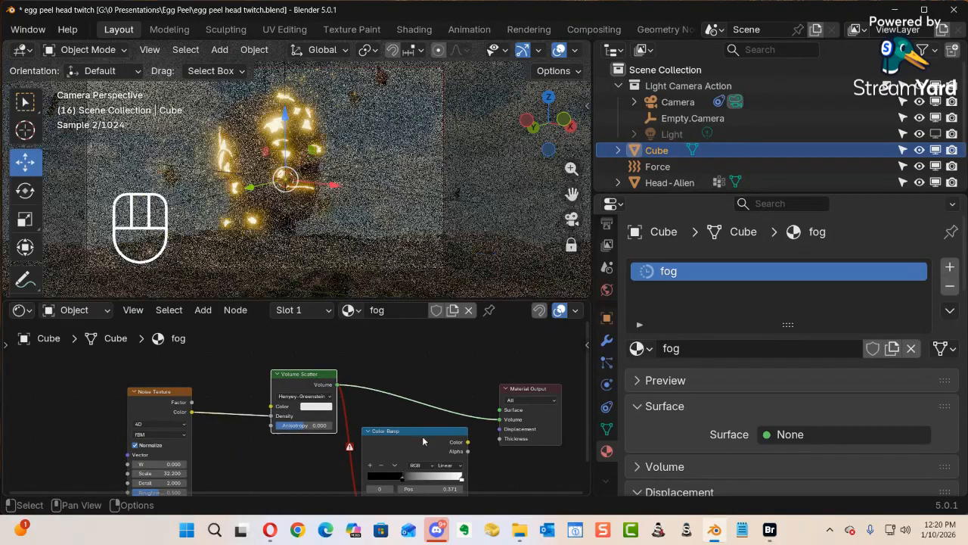
left_click_drag(376, 428, 414, 350)
left_click_drag(398, 429, 360, 398)
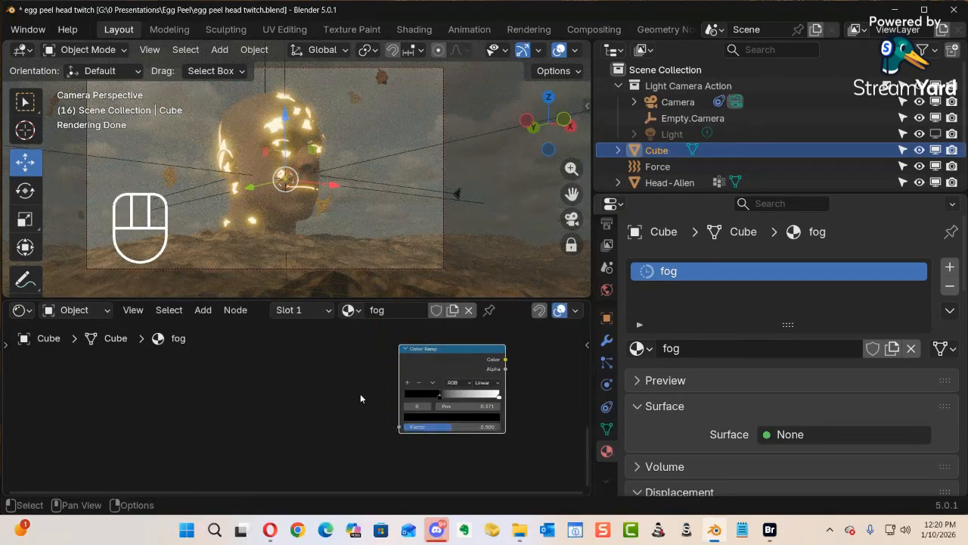
middle_click_drag(357, 400, 343, 505, "shift")
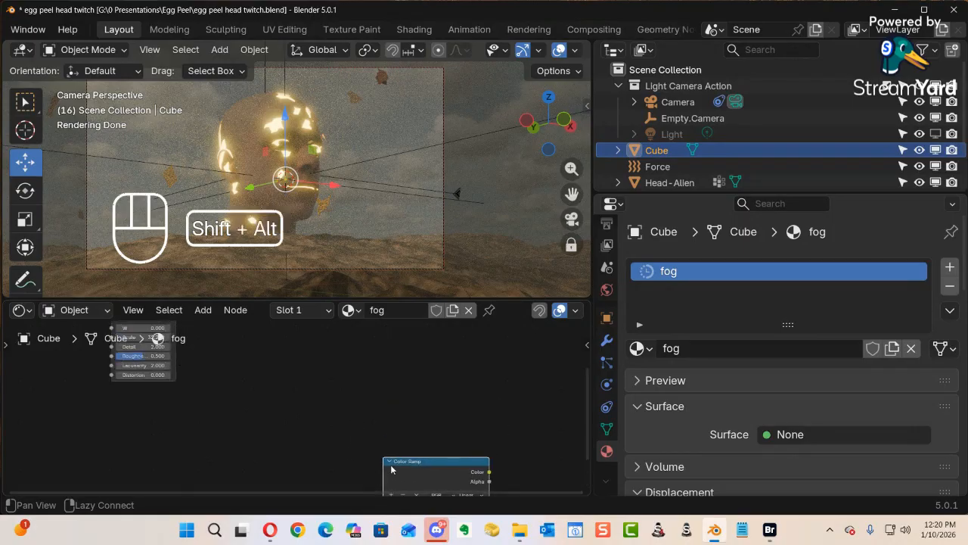
Move Volume Scatter closer to Material Output and place the Color Ramp above the link from the Noise Texture.
left_click_drag(418, 465, 381, 337)
middle_click_drag(490, 374, 498, 498, "alt+shift")
left_click_drag(424, 457, 325, 465)
left_click_drag(314, 369, 407, 376)
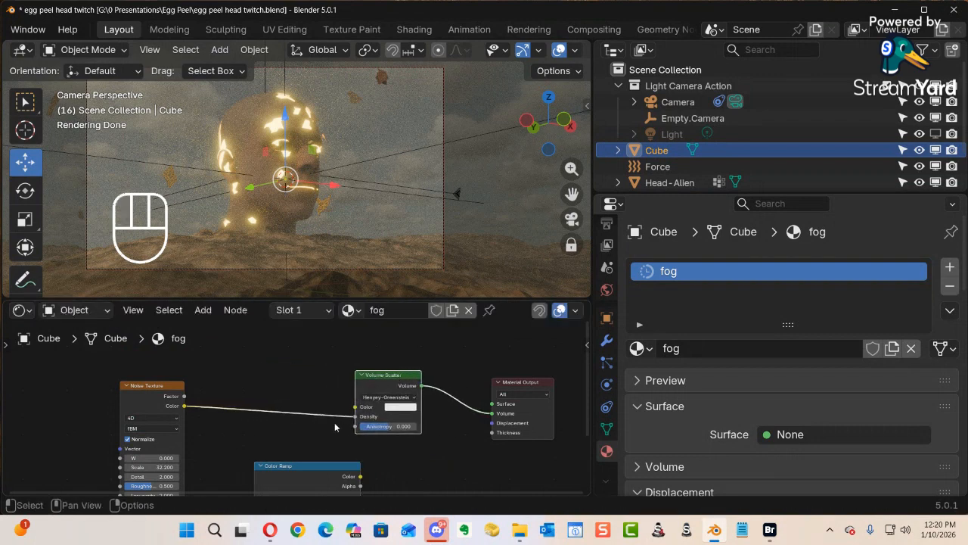
left_click_drag(311, 465, 282, 411)
middle_click_drag(344, 407, 376, 318, "alt+shift")
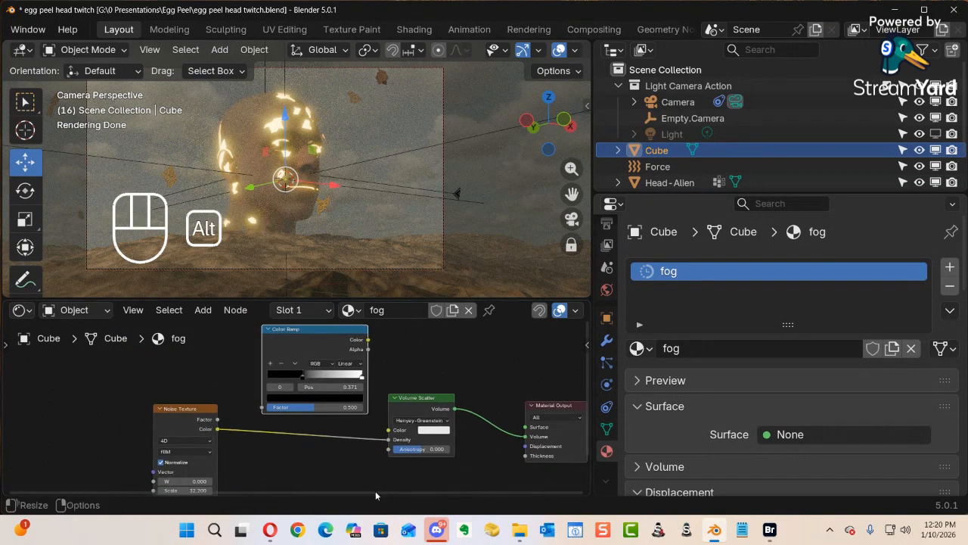
middle_click_drag(461, 396, 455, 427, "ctrl+alt")
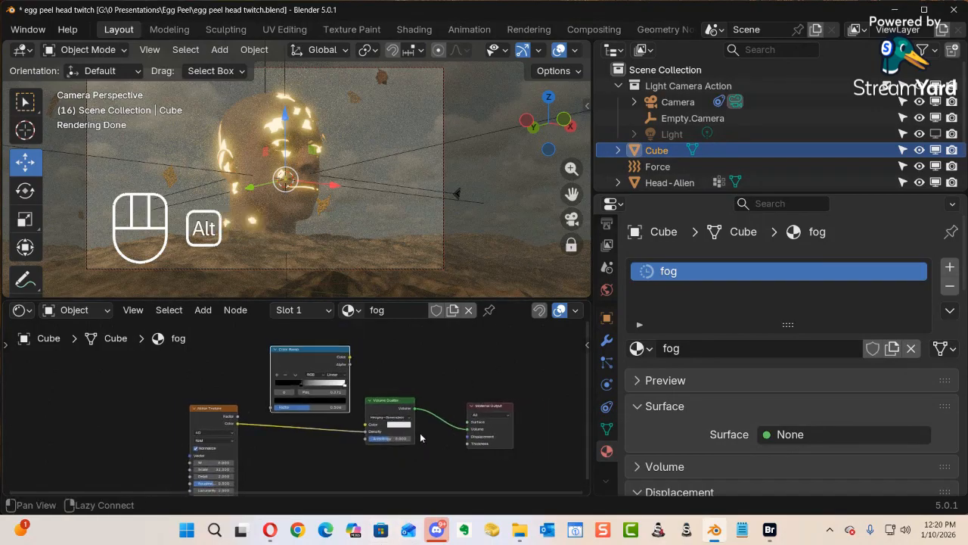
Insert the Color Ramp between the Noise Texture's Color and Volume Scatter's Density, and move its white stop to position 0.563.
middle_click_drag(362, 410, 403, 399, "alt+shift")
left_click_drag(362, 341, 347, 413)
left_click_drag(253, 398, 170, 424)
middle_click_drag(411, 456, 357, 425, "alt+shift")
left_click_drag(308, 382, 271, 383)
middle_click_drag(303, 387, 374, 464, "ctrl+alt")
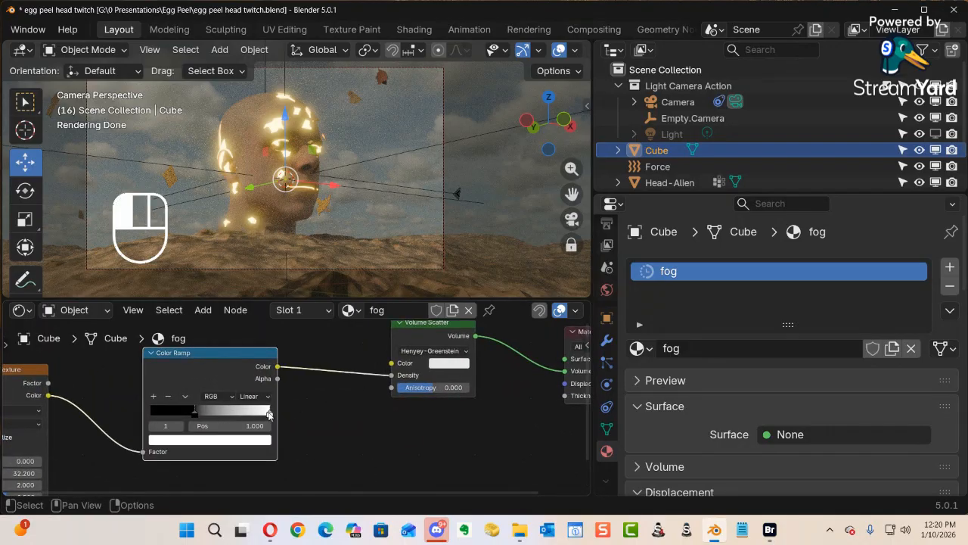
left_click_drag(269, 415, 215, 422)
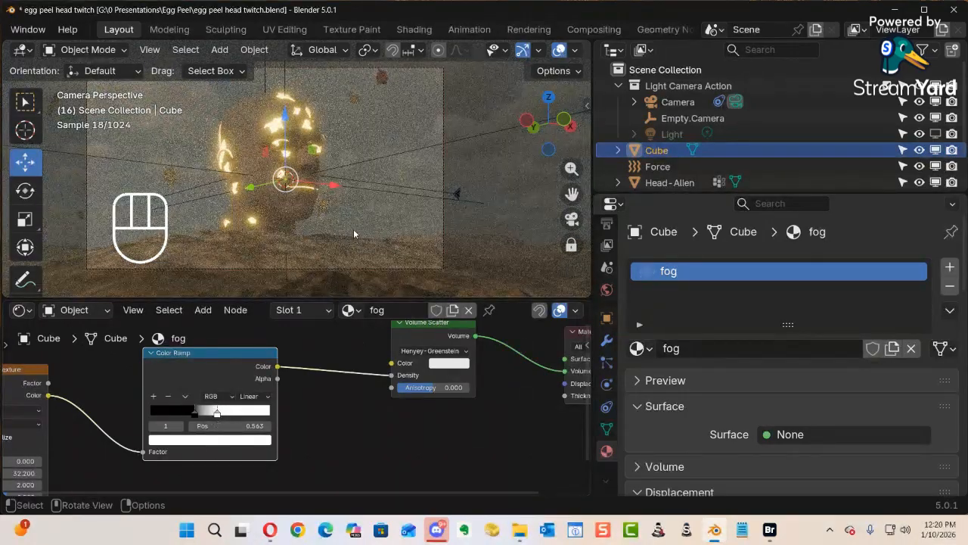
Enlarge the 3D viewport, check the Camera to View lock, and reframe the camera closer to the head from a slightly rotated angle.
left_click_drag(371, 300, 372, 372)
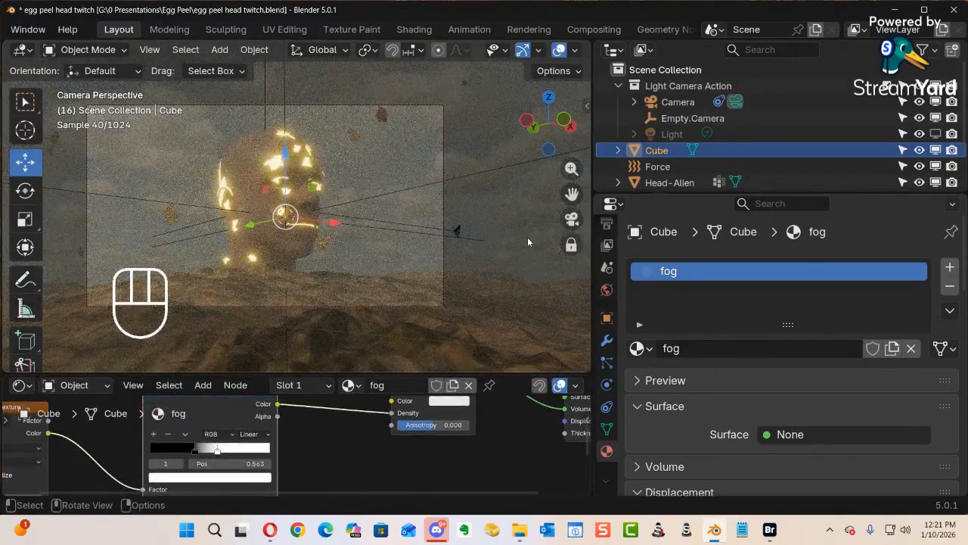
left_click(587, 105)
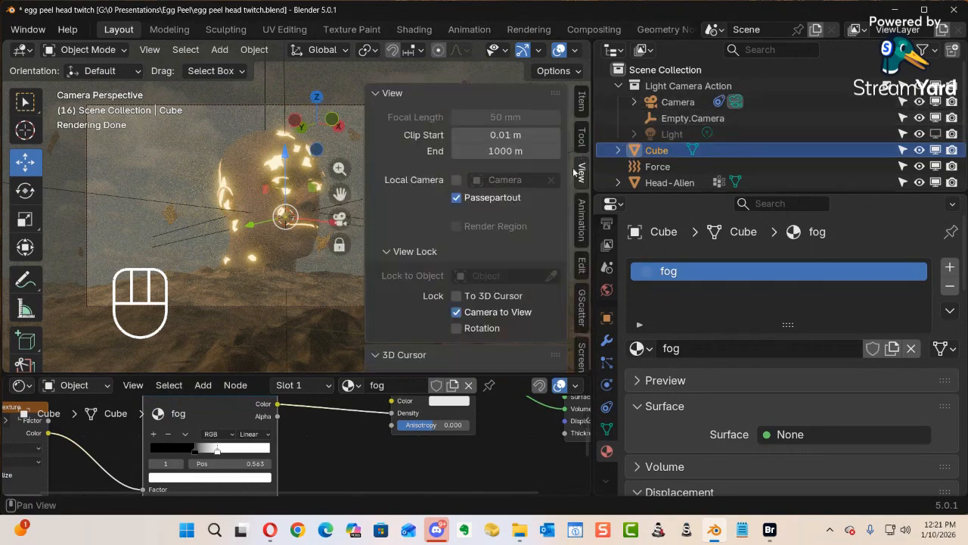
left_click(582, 172)
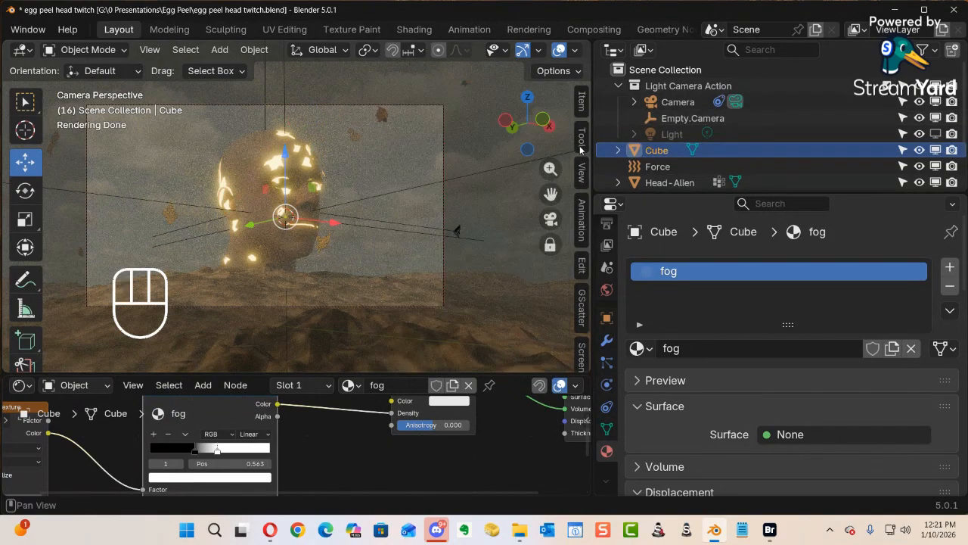
left_click(582, 171)
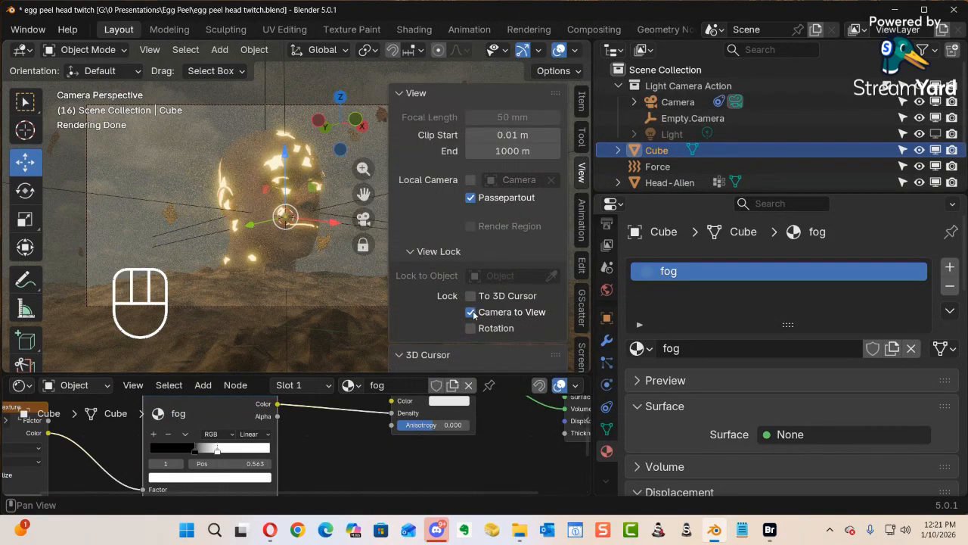
middle_click_drag(319, 251, 370, 251, "ctrl+alt")
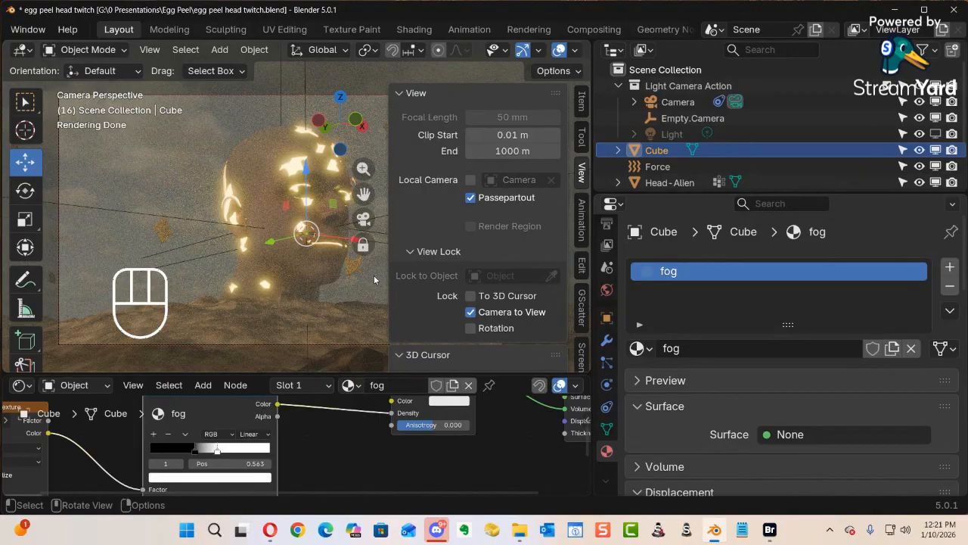
key("n")
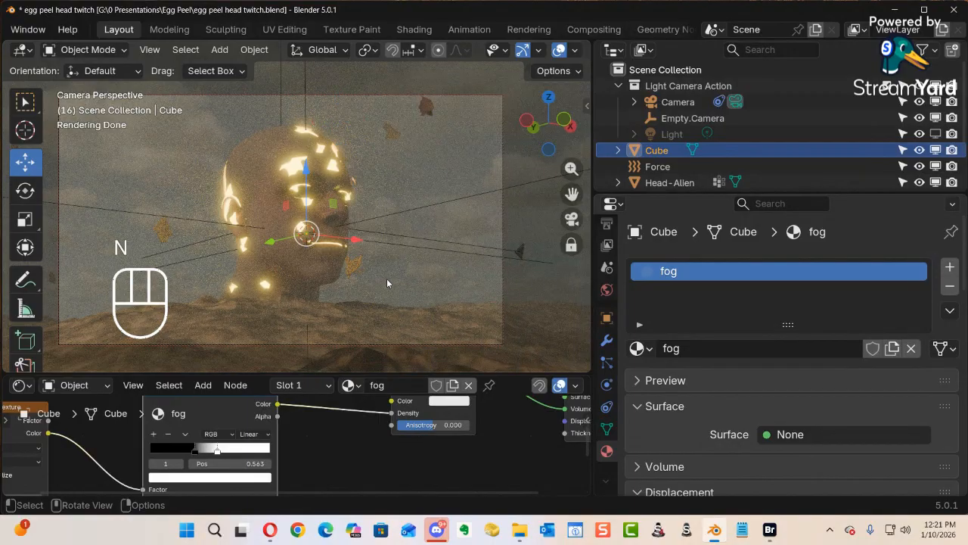
middle_click_drag(417, 283, 390, 299)
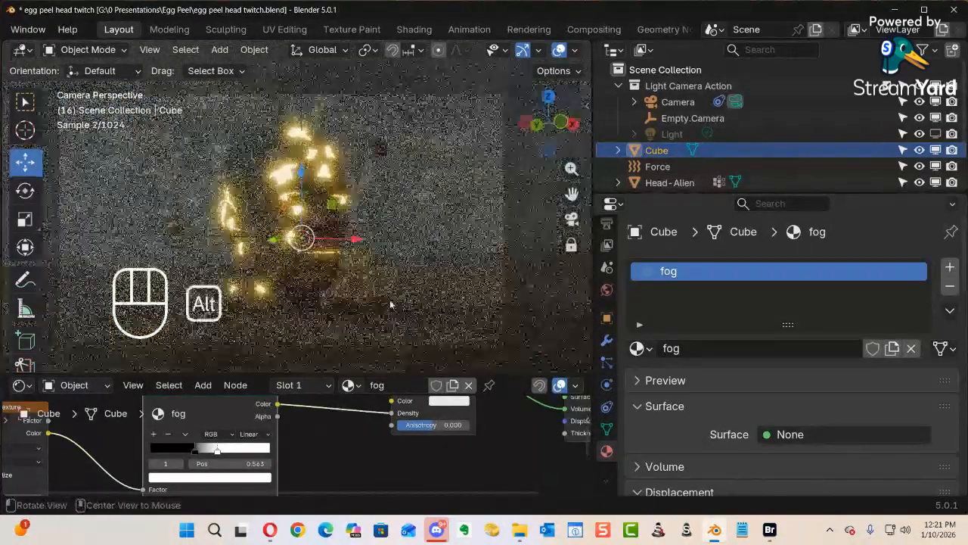
Shift the Color Ramp toward the Noise Texture, move its black stop slightly toward white, and place its white stop at position 0.821.
middle_click_drag(338, 451, 465, 463, "ctrl+alt")
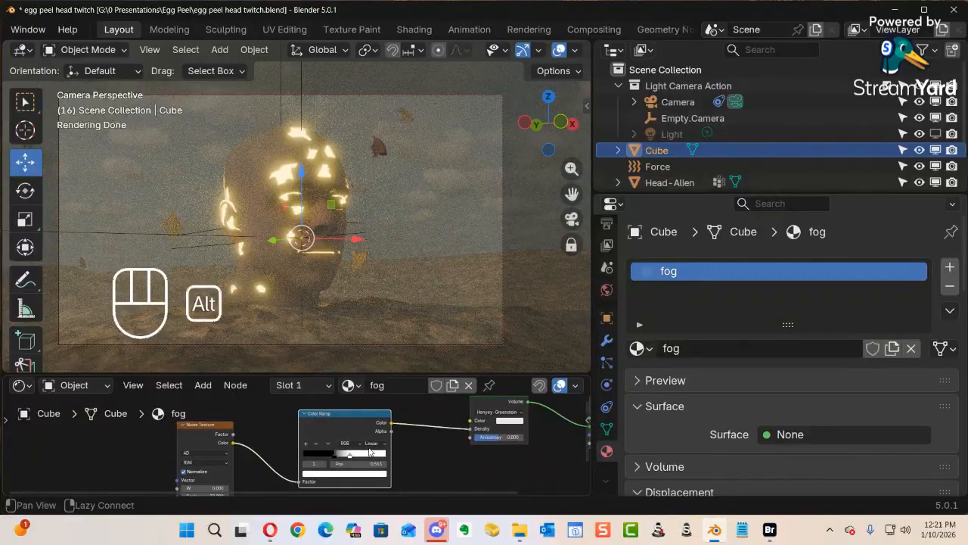
left_click_drag(325, 422, 299, 424)
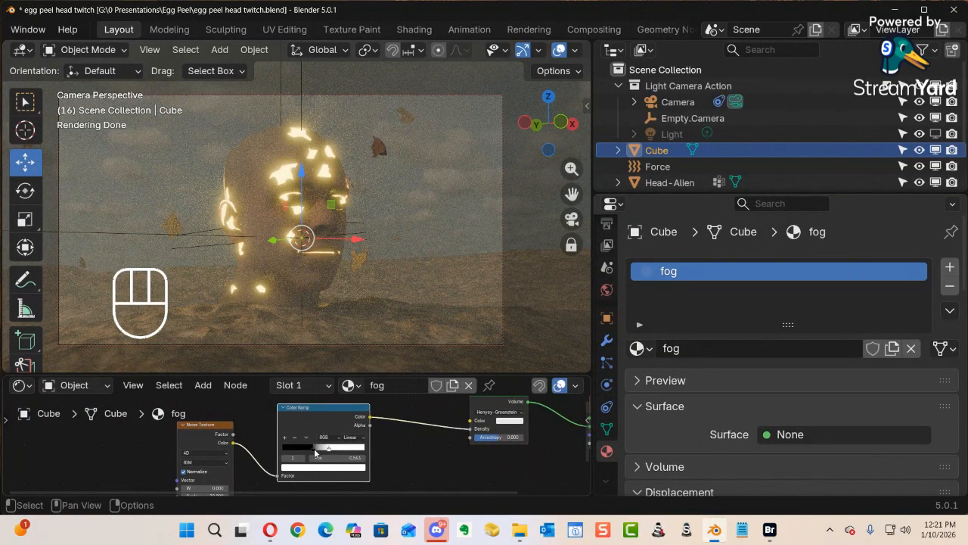
left_click_drag(330, 452, 318, 453)
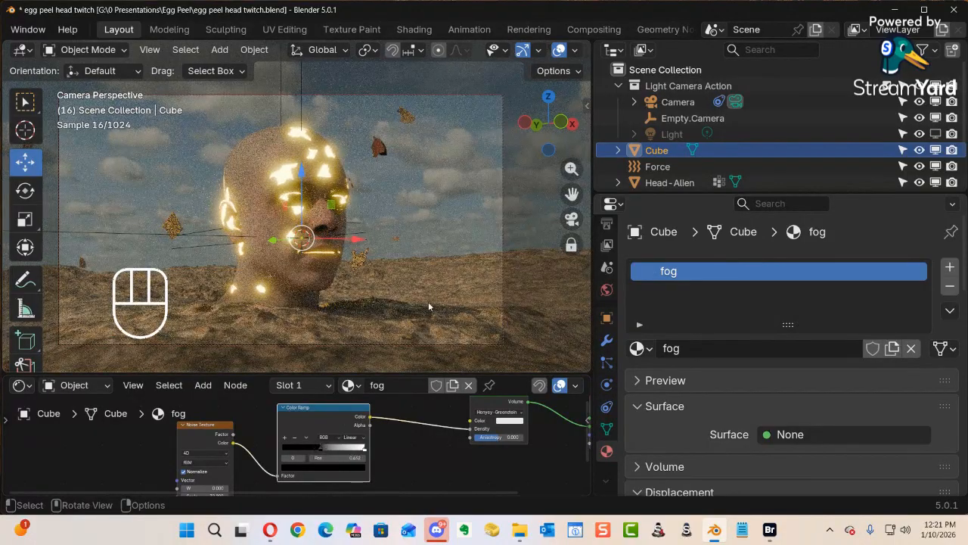
mouse_move(425, 316)
left_mouse_down("alt")
mouse_move(421, 307)
mouse_move(426, 320)
mouse_move(410, 327)
left_mouse_up("alt")
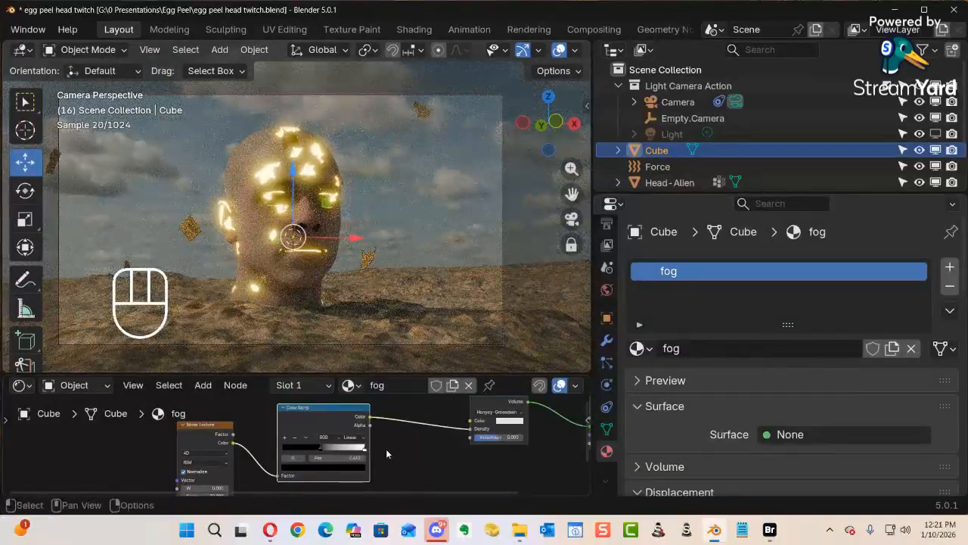
left_click_drag(365, 451, 350, 452)
mouse_move(358, 316)
left_mouse_down("alt")
mouse_move(295, 312)
mouse_move(392, 310)
left_mouse_up("alt")
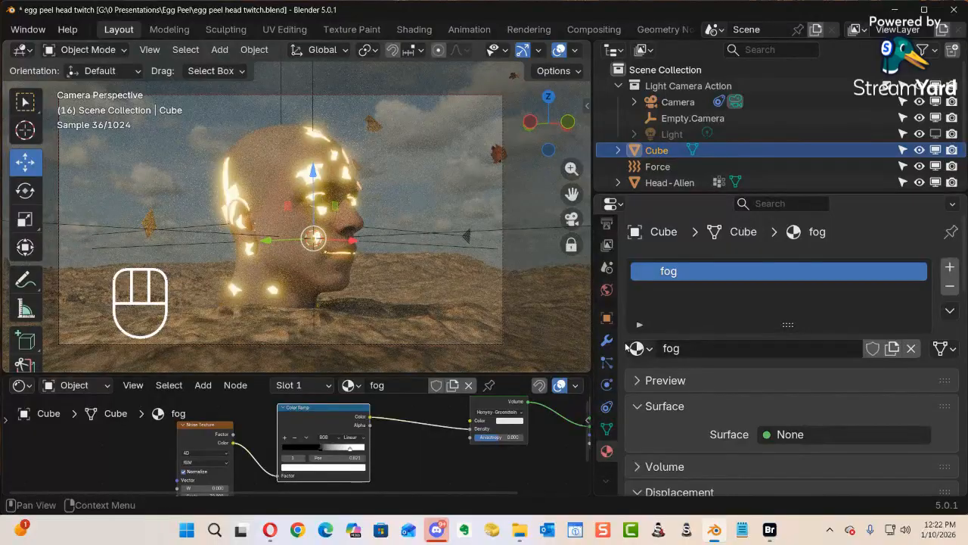
Widen the 3D viewport and look through the View Layer pass settings.
left_click(607, 244)
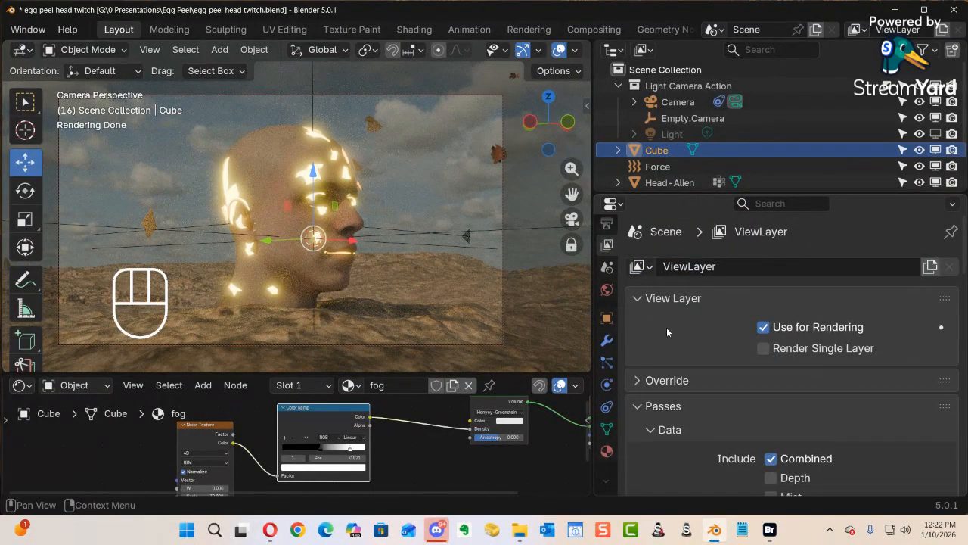
left_click_drag(595, 326, 670, 341)
scroll(776, 379, "down", 7)
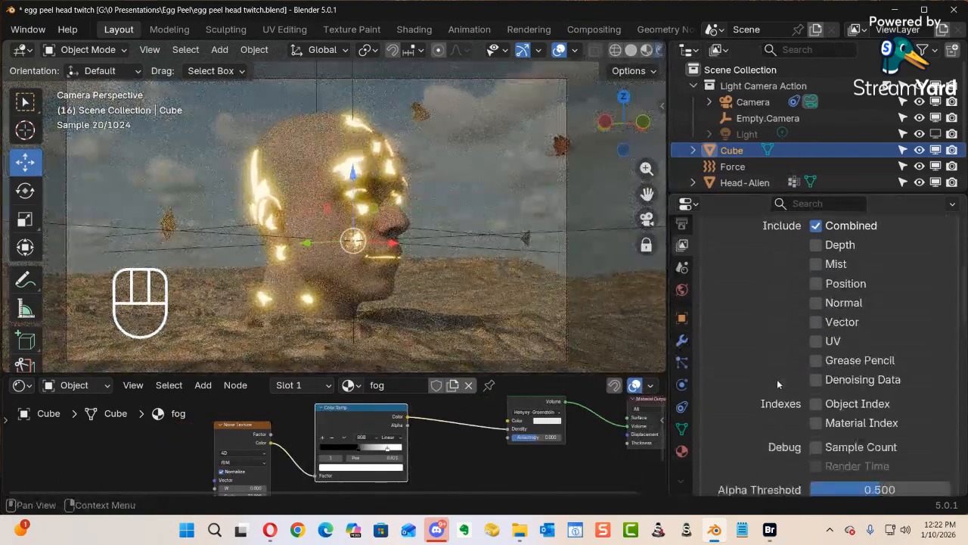
scroll(776, 379, "up", 7)
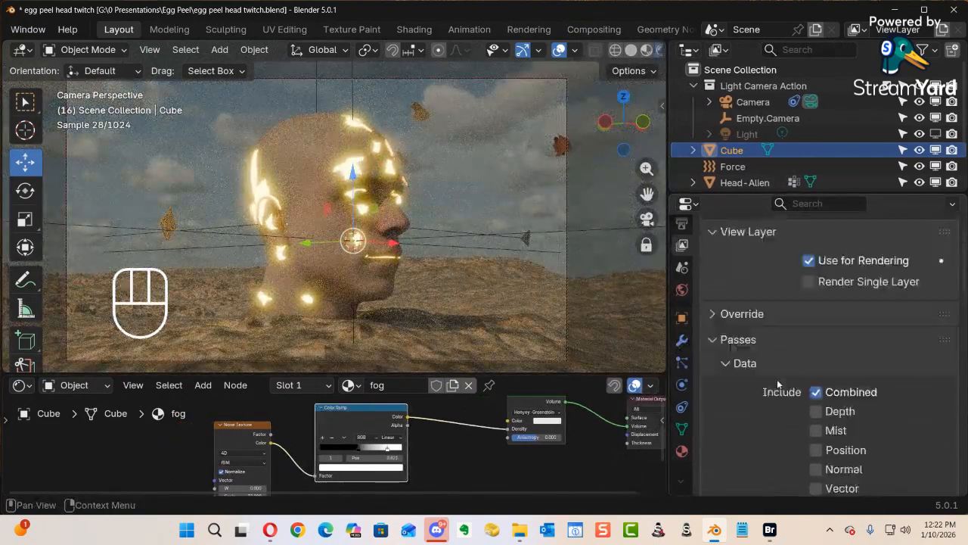
scroll(688, 281, "up", 3)
Set the Cycles final render's Max Samples to 20.
left_click(682, 259)
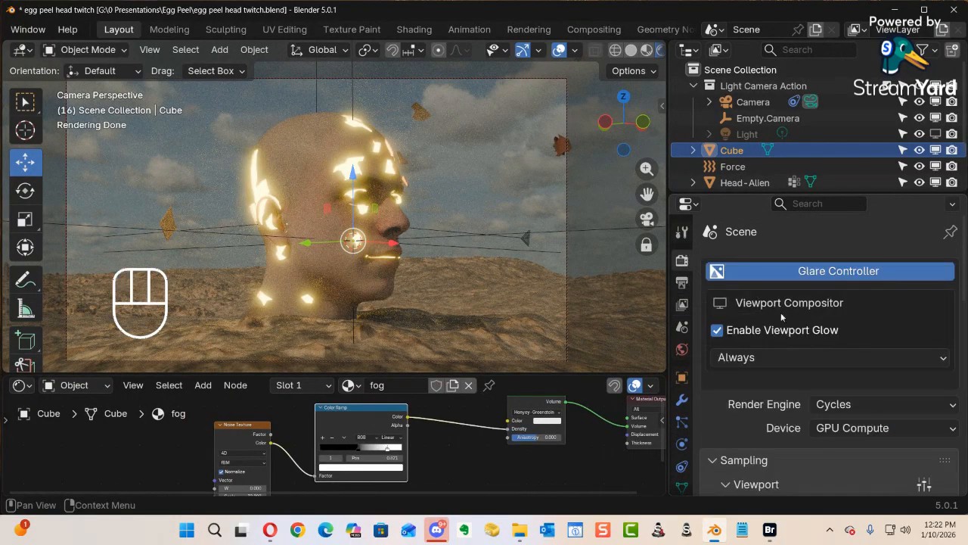
scroll(782, 317, "down", 6)
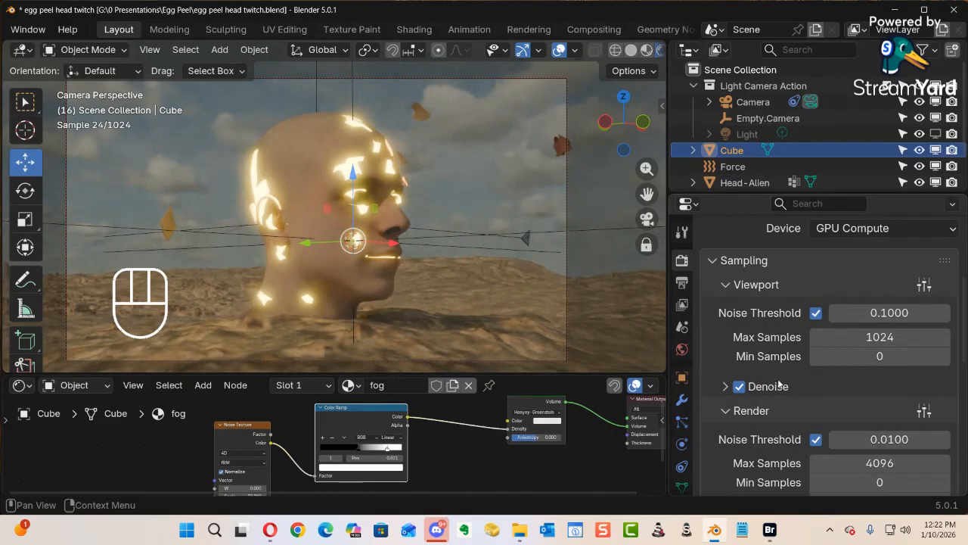
scroll(779, 380, "down", 4)
scroll(780, 379, "down", 1)
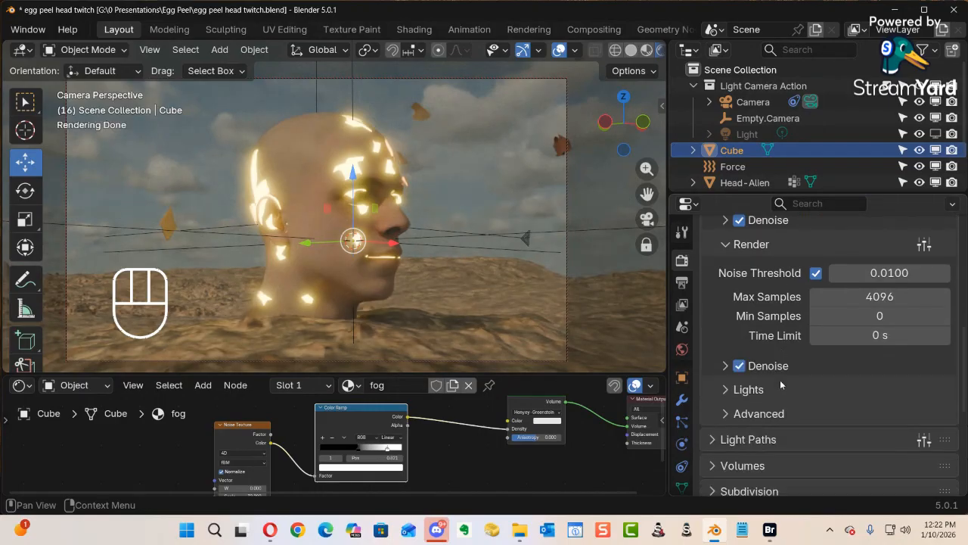
scroll(780, 379, "up", 1)
left_click(832, 330)
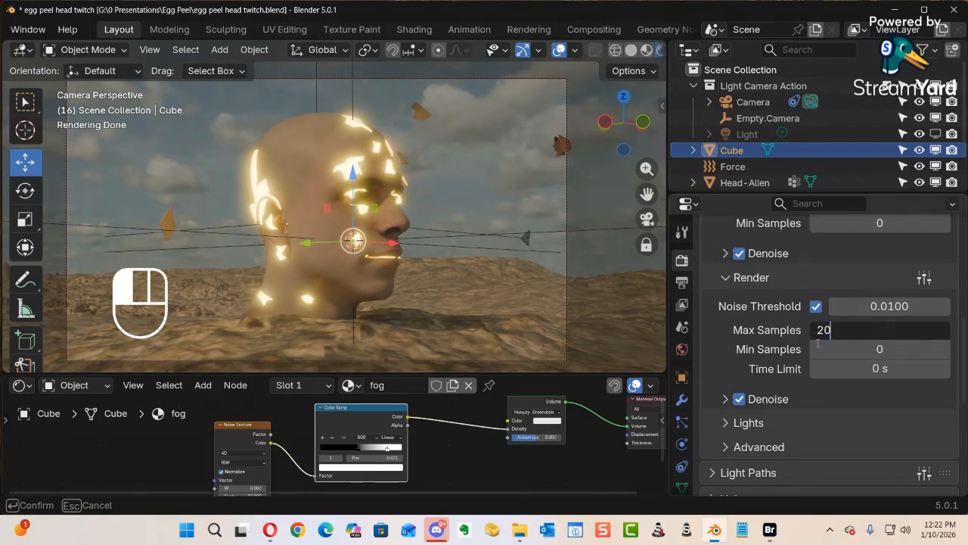
type("20")
key("Return")
Set the Cycles viewport's Max Samples to 20.
scroll(831, 275, "up", 6)
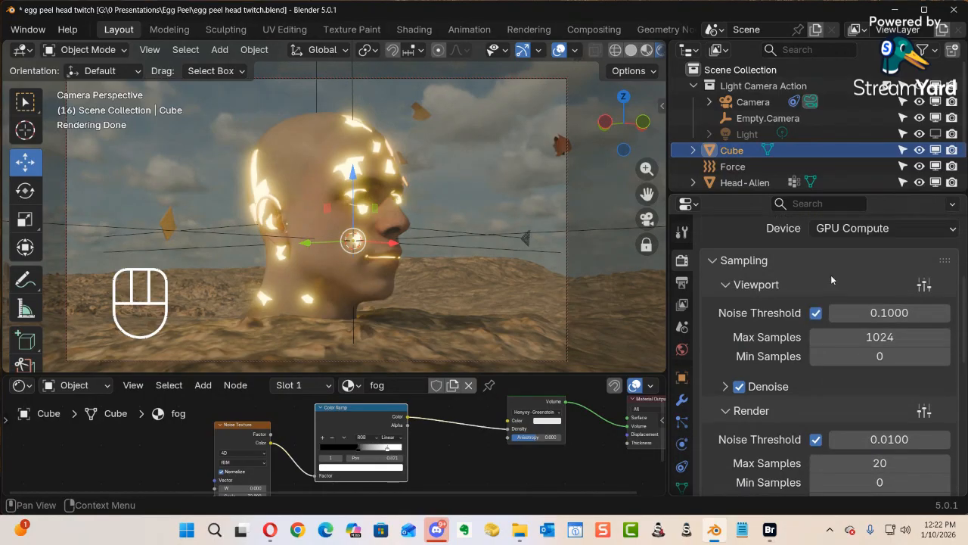
left_click(870, 403)
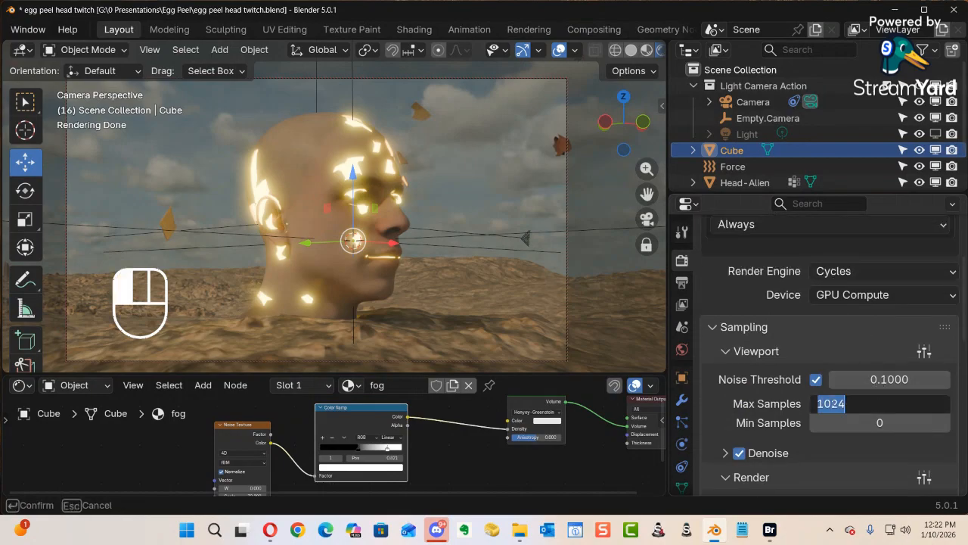
type("20")
key("Return")
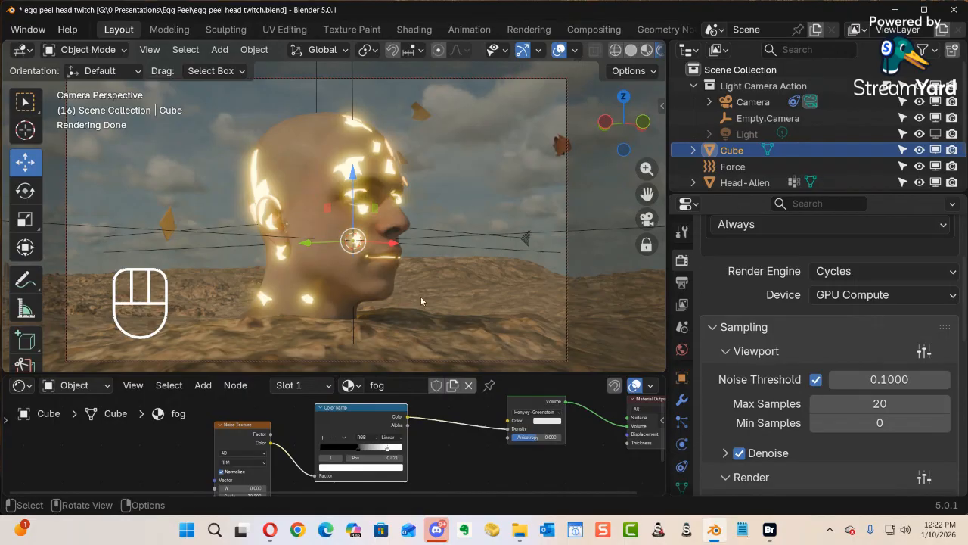
Play the animation and orbit the camera around the peeling head to review the fog and glow from several angles.
middle_click_drag(411, 264, 397, 267, "alt")
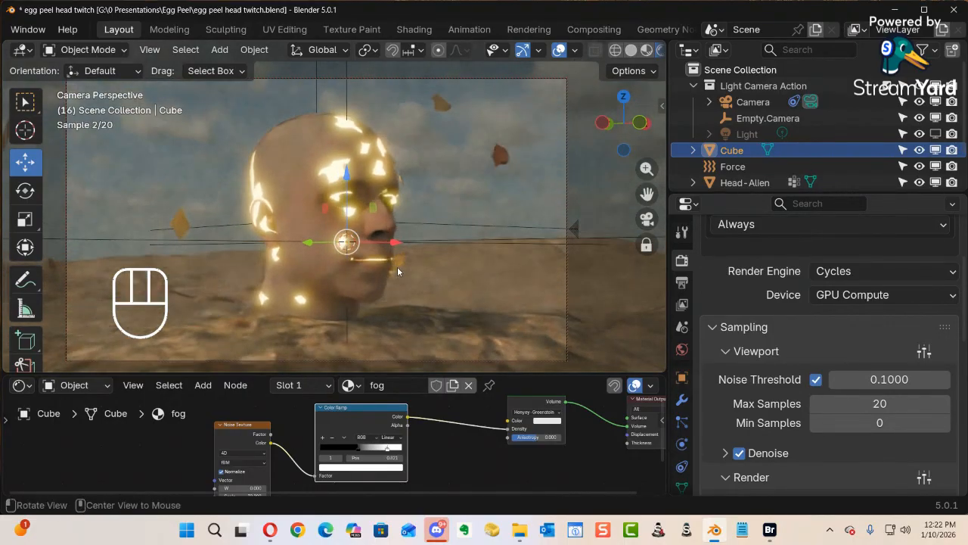
middle_click_drag(457, 457, 495, 480, "ctrl+alt")
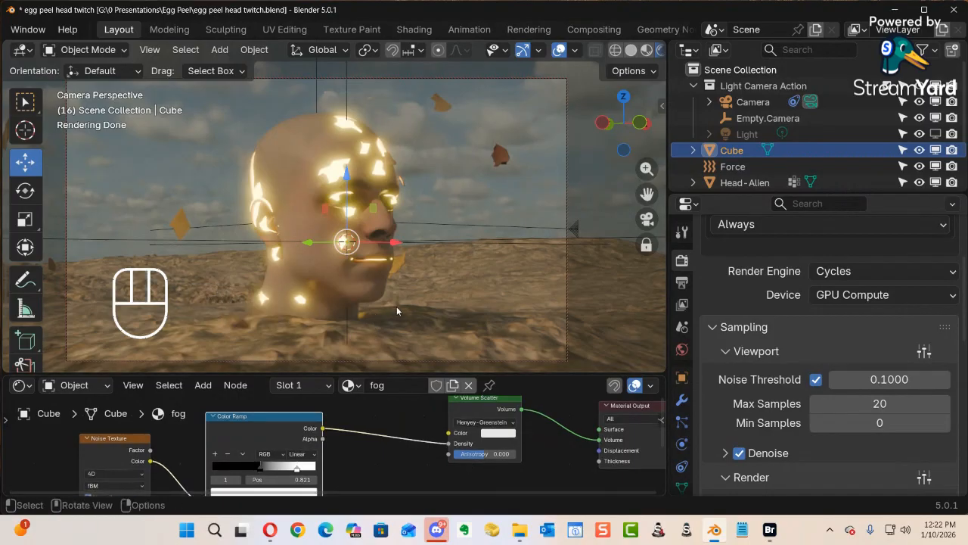
key("space")
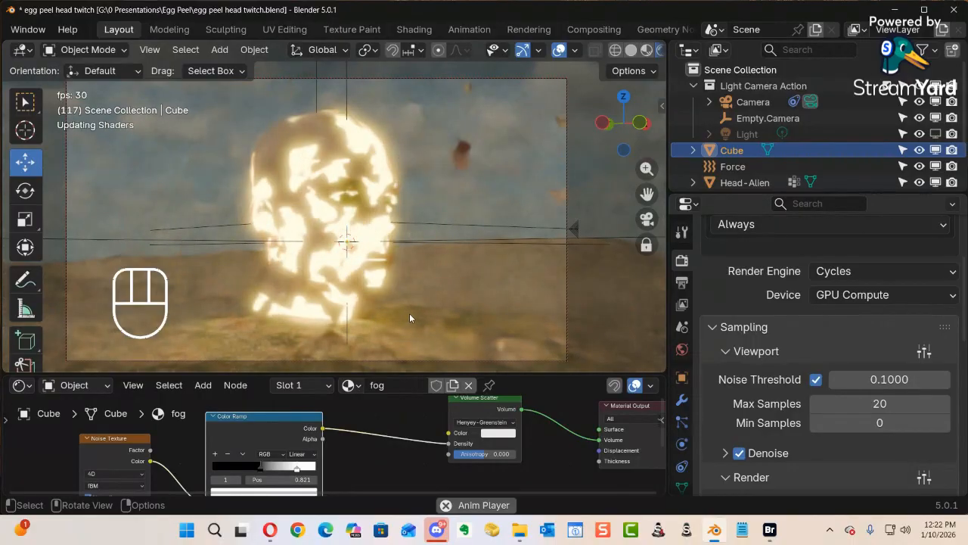
middle_click_drag(437, 271, 374, 286, "ctrl+alt")
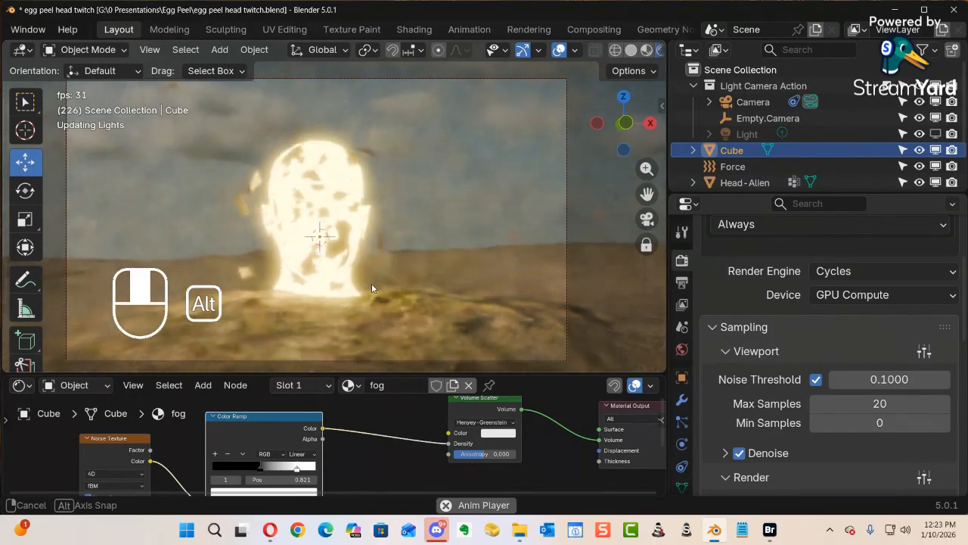
middle_click_drag(372, 283, 242, 304, "alt")
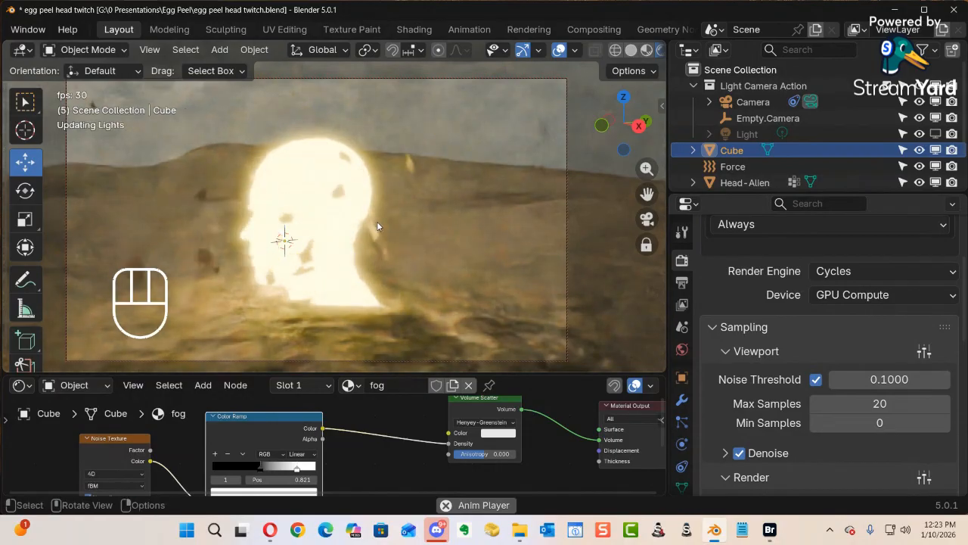
Save the Blender file and orbit the camera around the head while the animation plays, settling on a low angle against the sky.
key("ctrl+s")
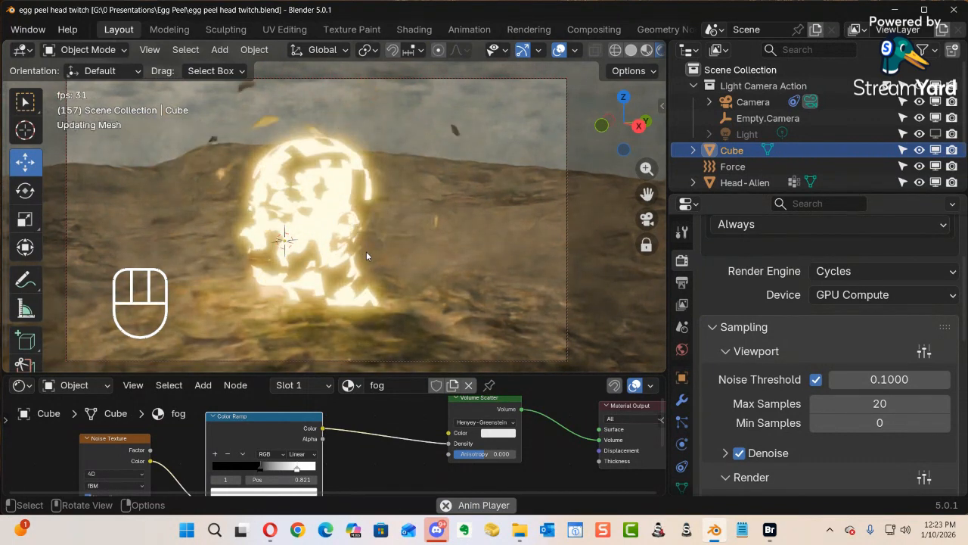
middle_click_drag(388, 290, 532, 286, "alt")
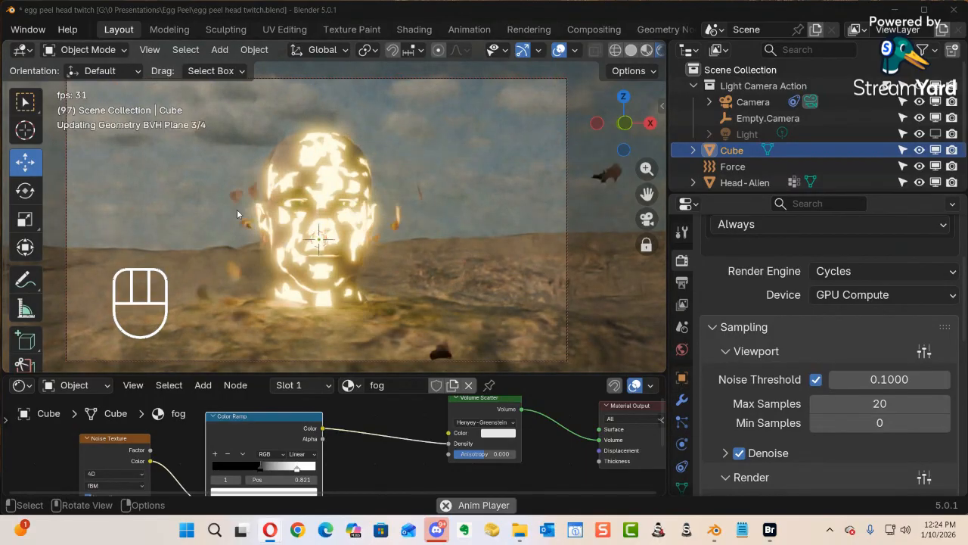
middle_click_drag(237, 208, 201, 205, "alt")
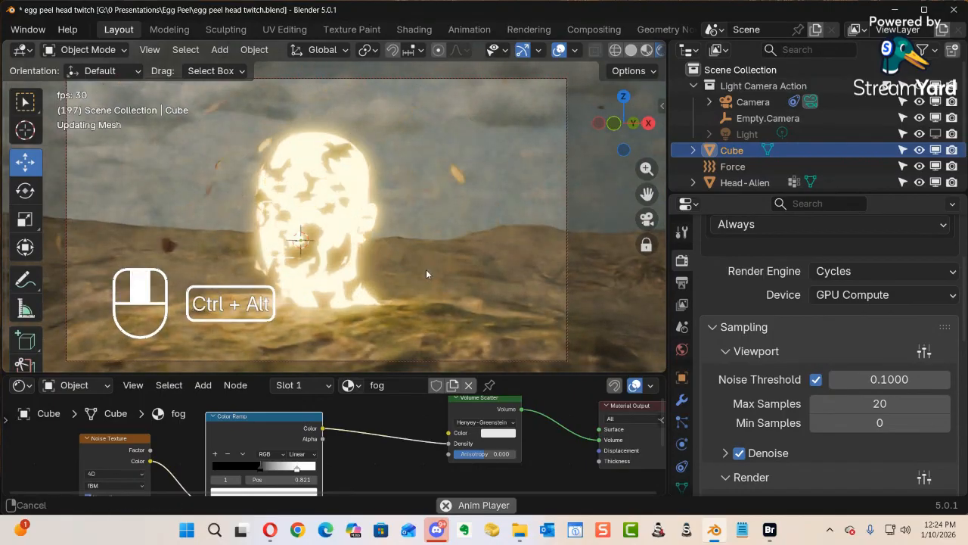
mouse_move(419, 282)
middle_mouse_down("ctrl+alt")
mouse_move(428, 276)
mouse_move(394, 261)
mouse_move(393, 281)
mouse_move(411, 261)
mouse_move(433, 269)
middle_mouse_up("ctrl+alt")
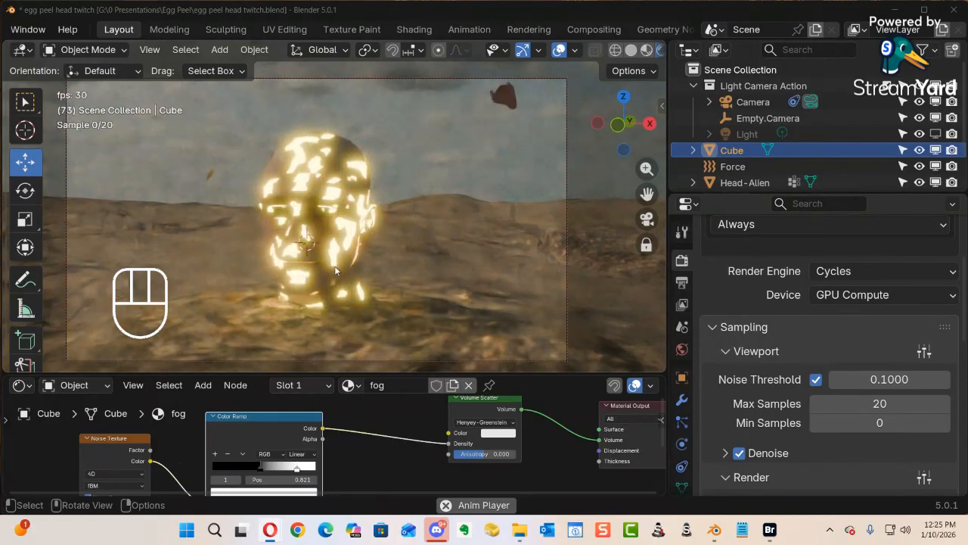
middle_click_drag(357, 347, 349, 301, "alt")
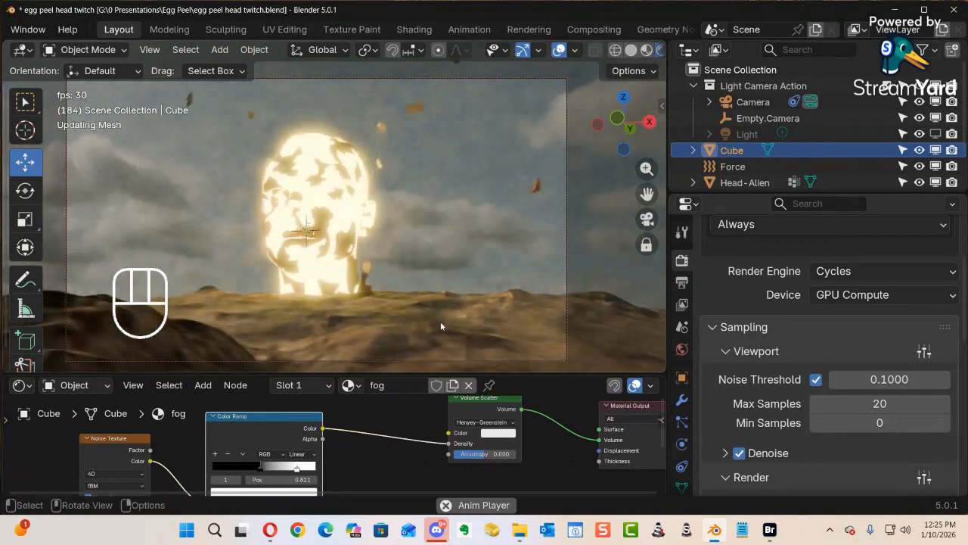
Raise the Empty.Camera object slightly along global Z and reframe the camera closer to the head.
left_click(764, 118)
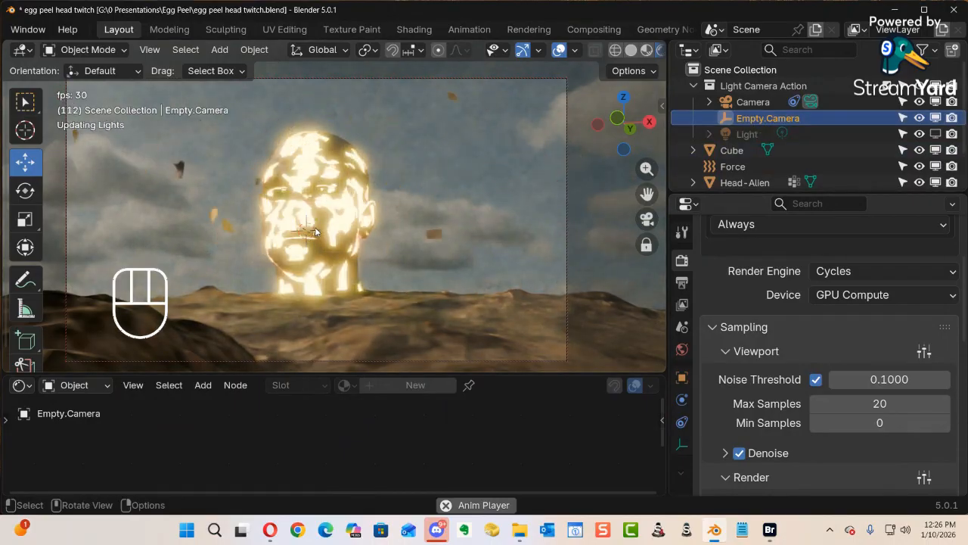
key("g")
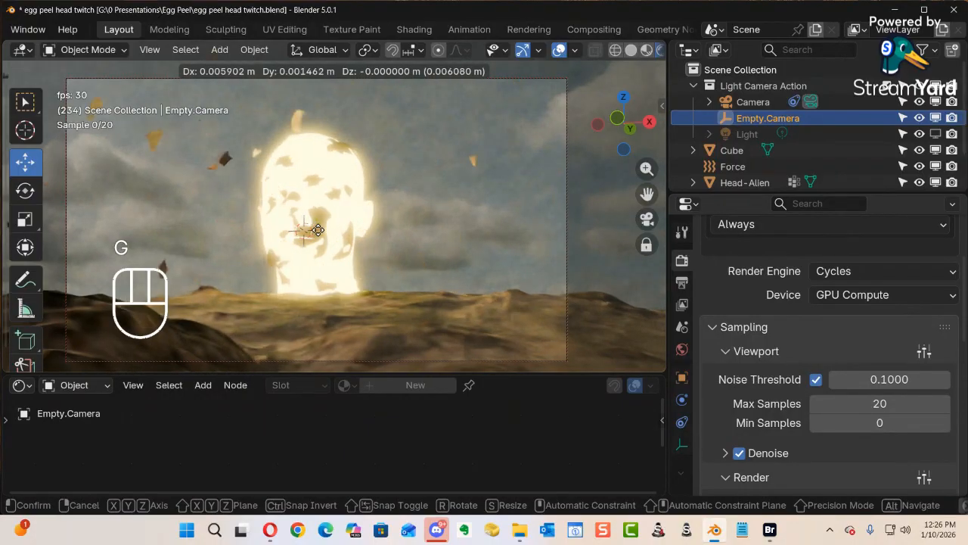
key("z")
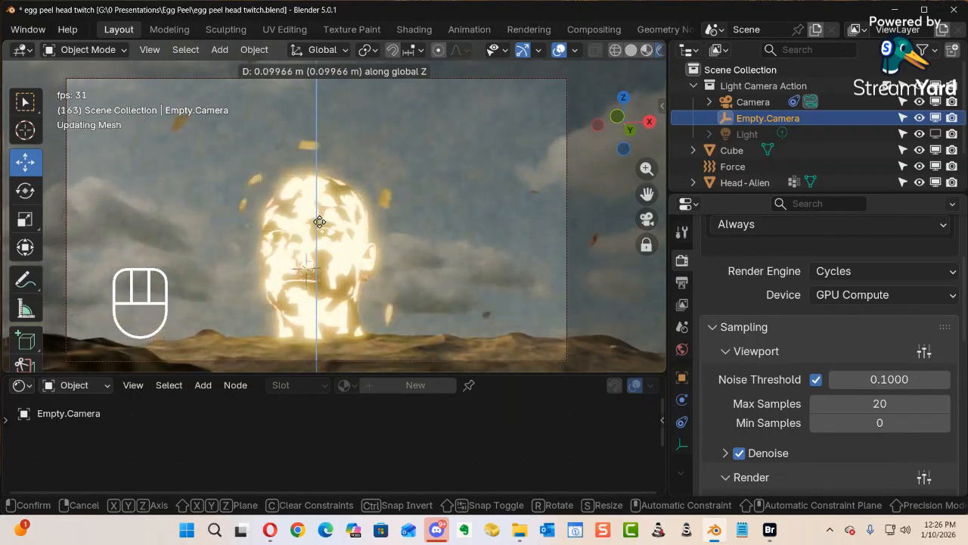
left_click(320, 222)
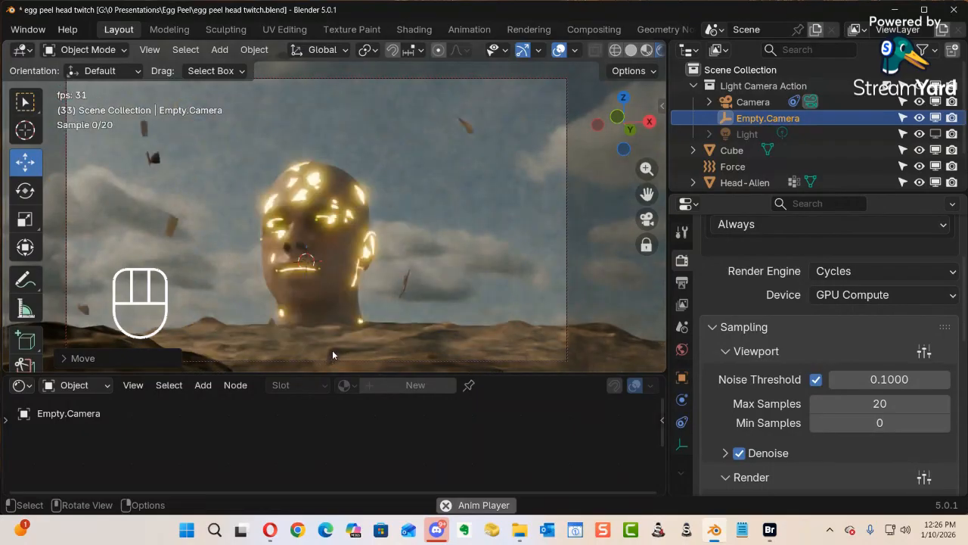
middle_click_drag(333, 351, 360, 266, "ctrl+alt")
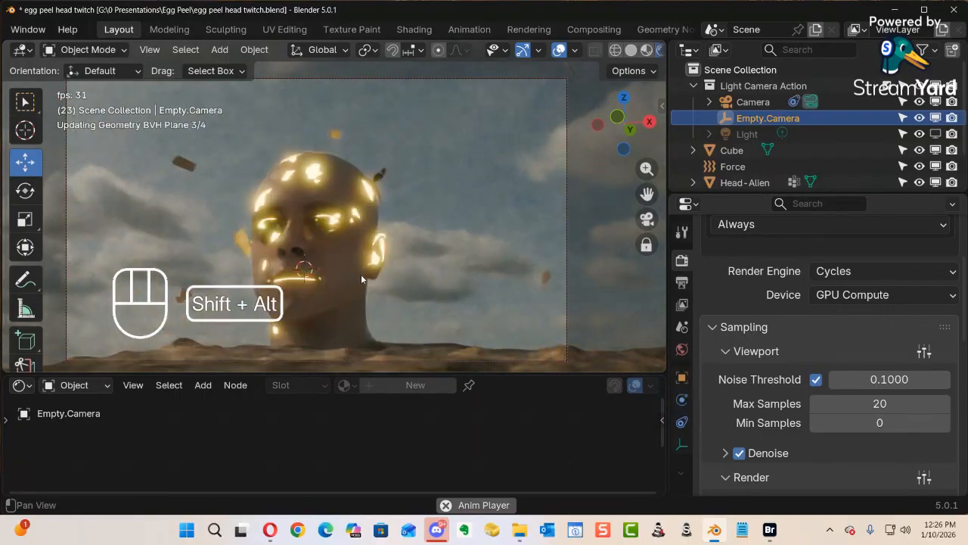
middle_click_drag(360, 288, 377, 301, "alt+shift")
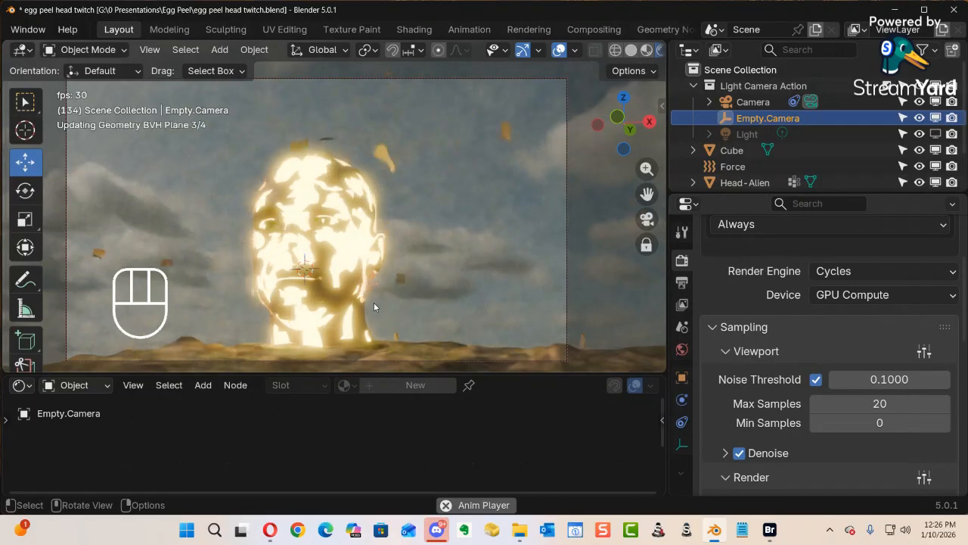
Stop playback, replace the Shader Editor with the Timeline, and scrub back to frame -5 to view the unpeeled head.
key("space")
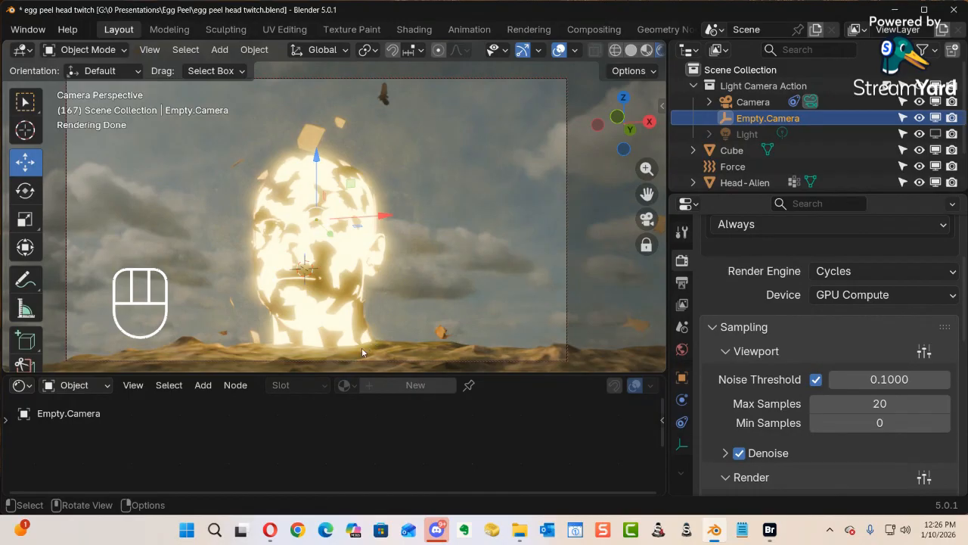
left_click(23, 385)
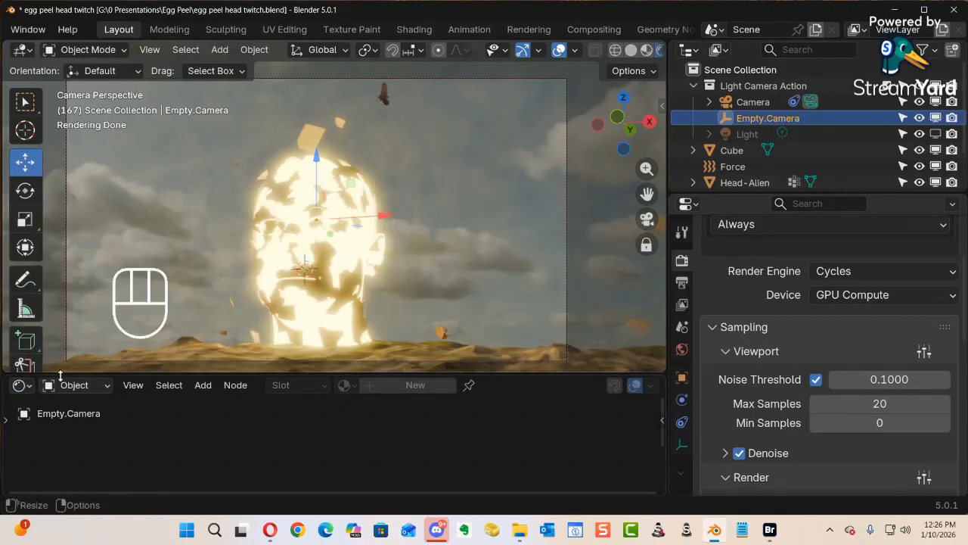
left_click(21, 384)
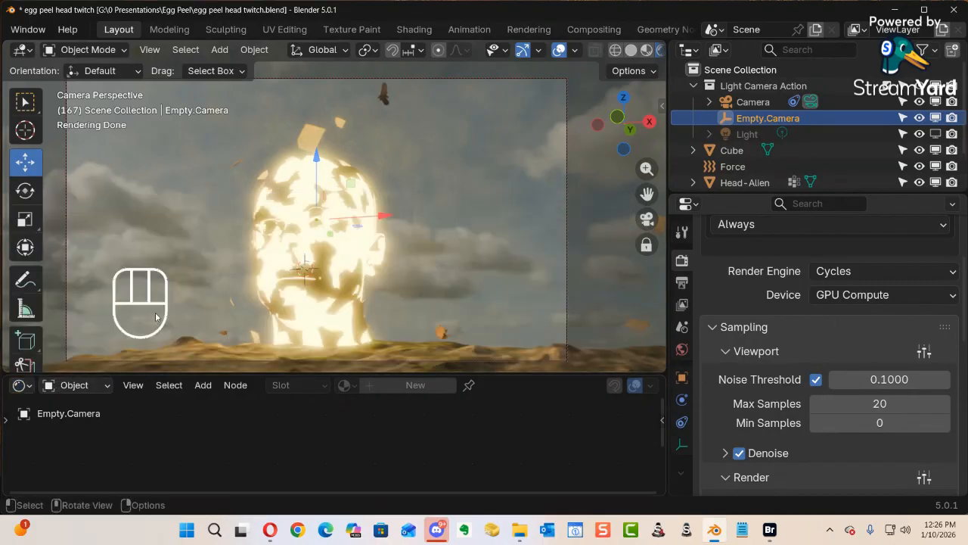
left_click(21, 386)
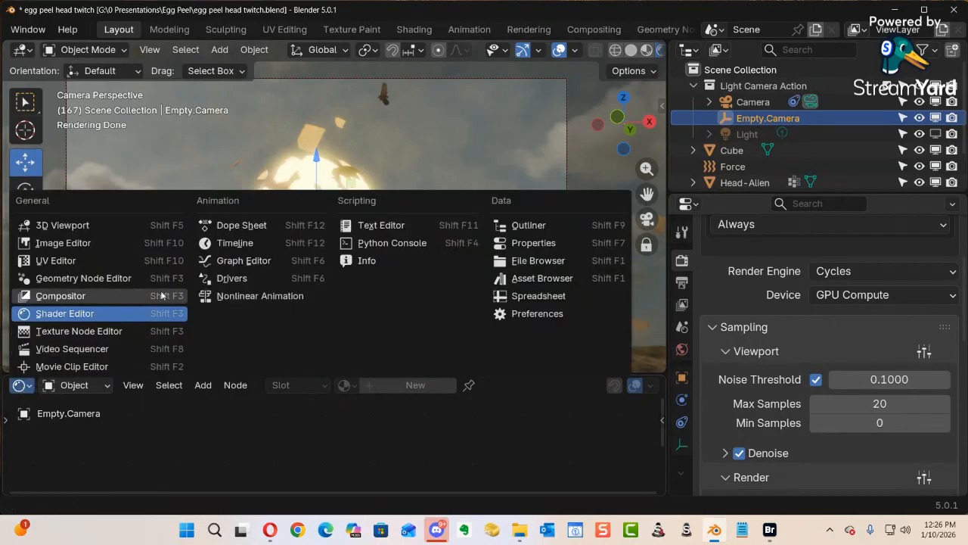
left_click(233, 243)
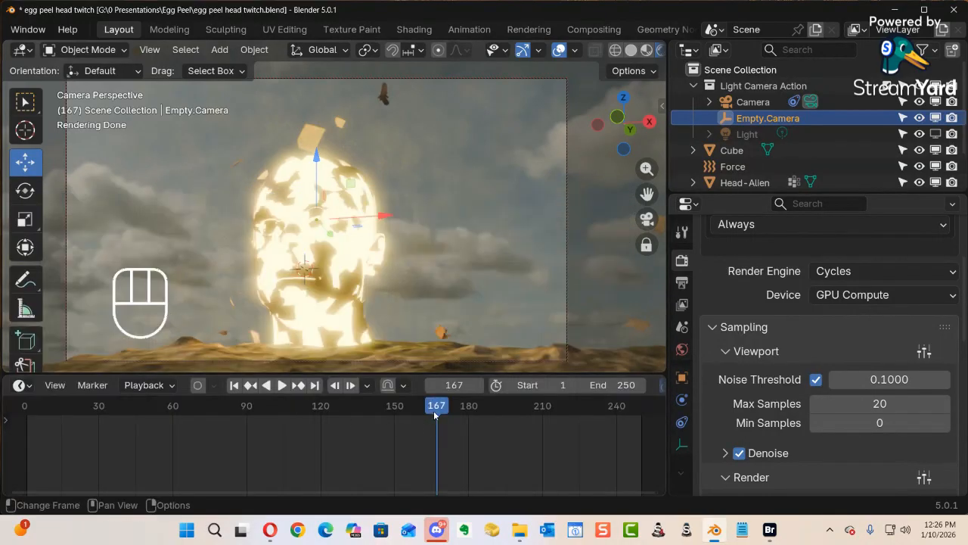
left_click_drag(435, 413, 16, 439)
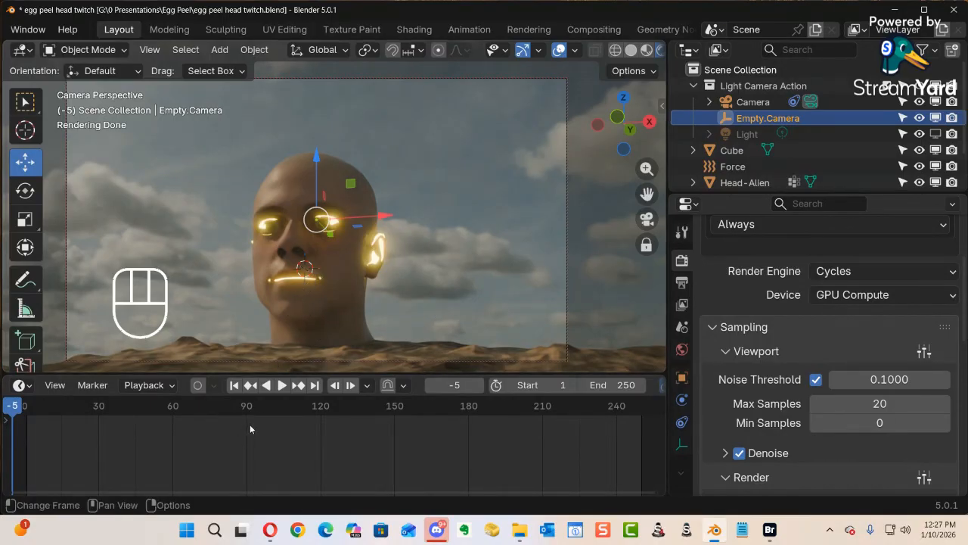
key("alt")
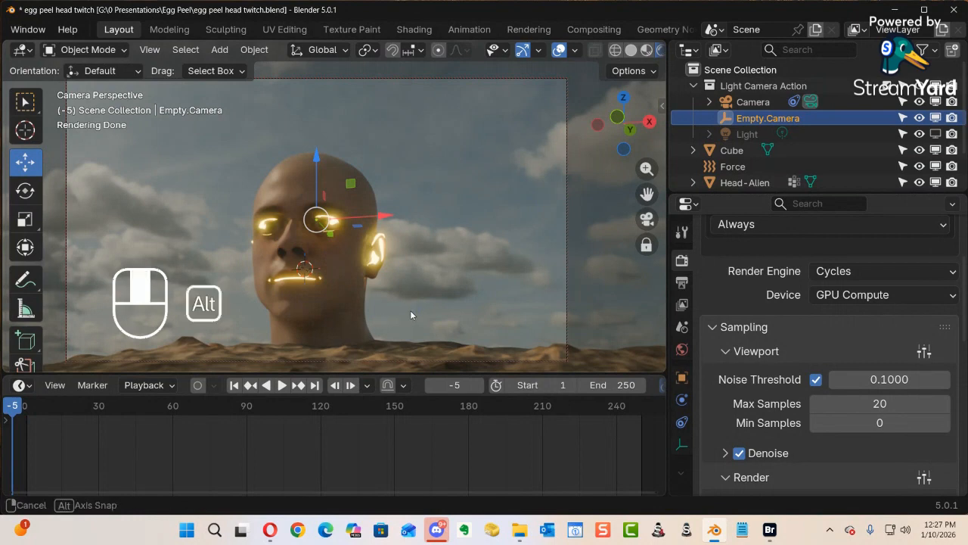
middle_click_drag(410, 315, 388, 316, "alt")
mouse_move(370, 312)
middle_mouse_down("alt")
mouse_move(347, 316)
mouse_move(378, 325)
middle_mouse_up("alt")
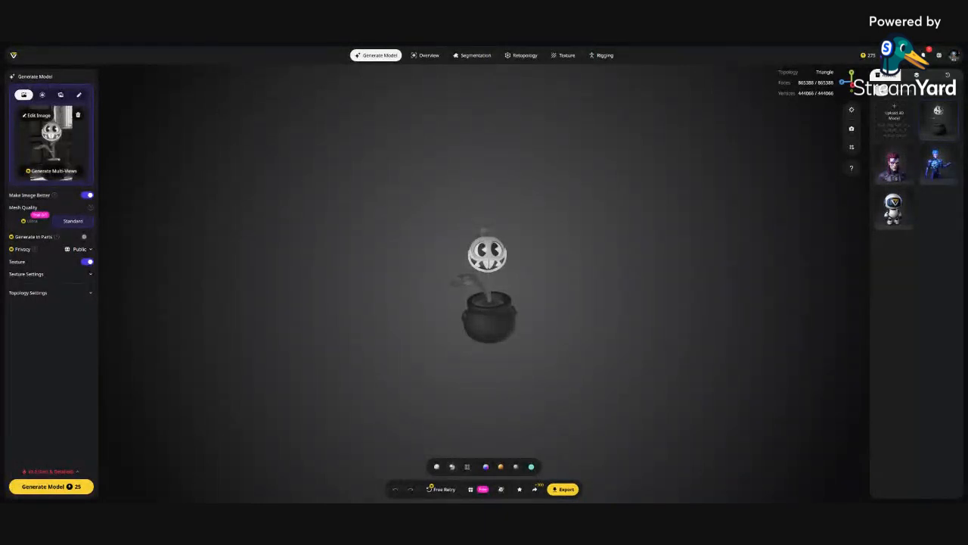
Switch to Tripo Studio and inspect the generated potted cartoon plant model from several angles and distances.
scroll(481, 306, "down", 3)
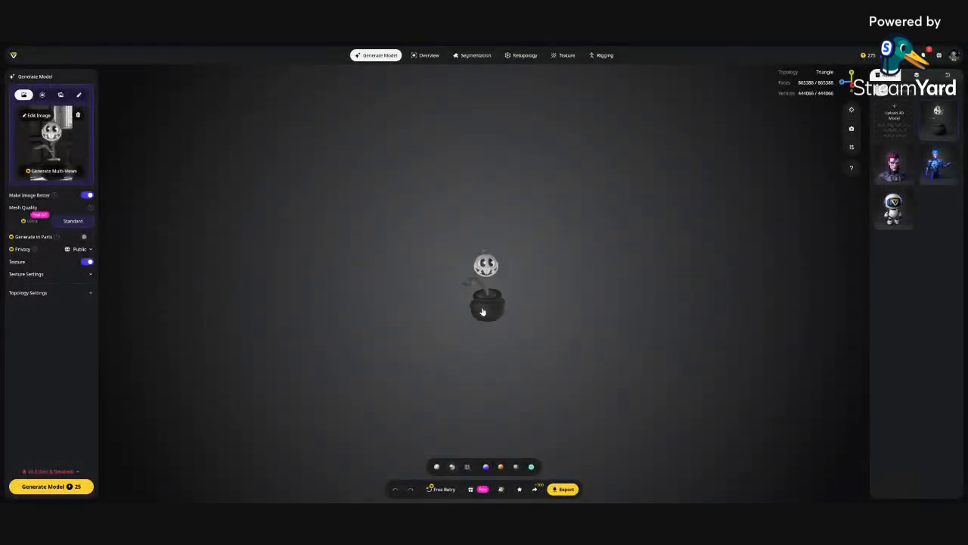
scroll(481, 310, "up", 10)
scroll(482, 309, "down", 8)
scroll(482, 310, "up", 4)
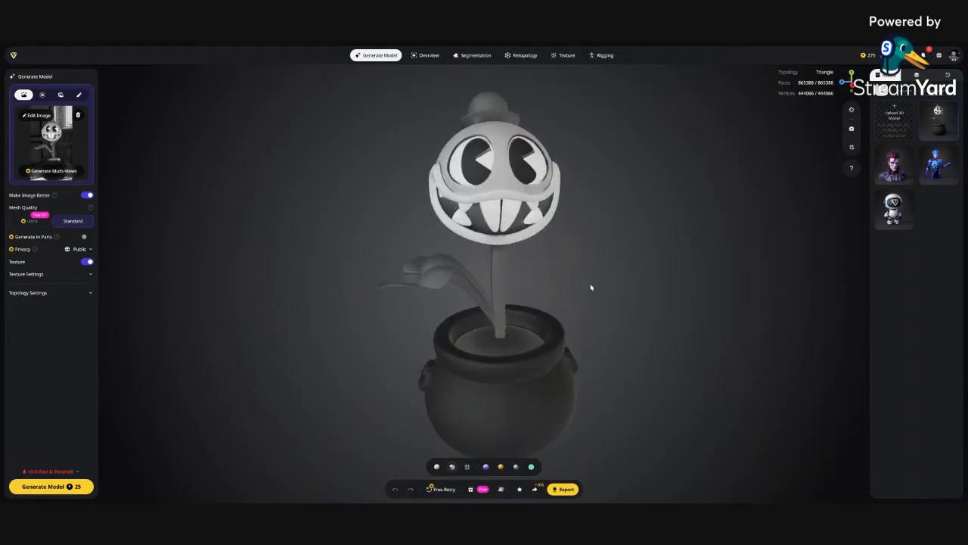
left_click_drag(592, 287, 437, 259)
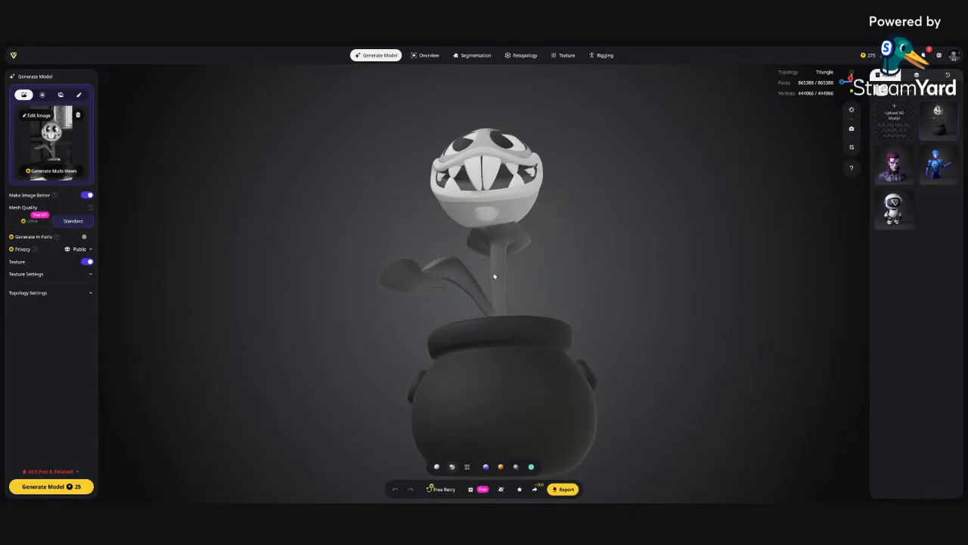
left_click_drag(494, 276, 553, 339)
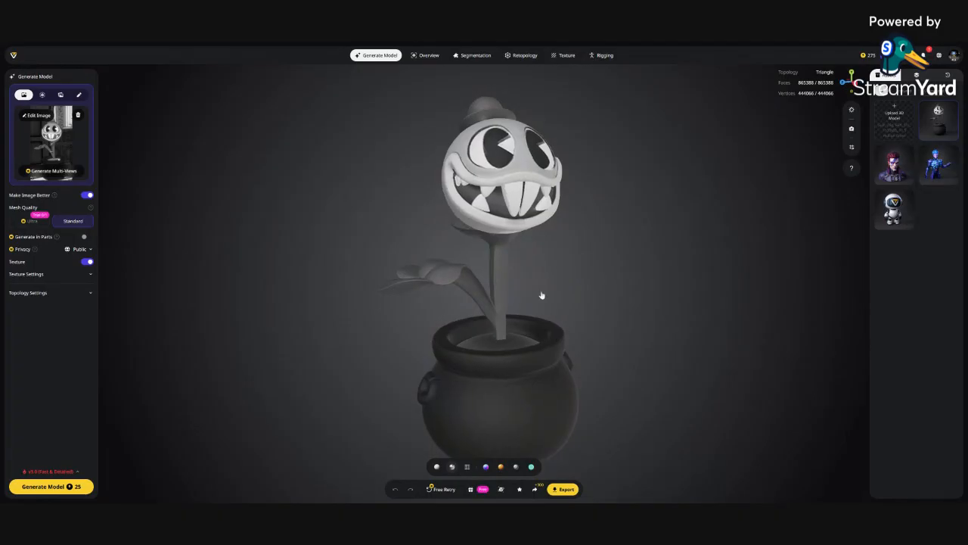
left_click_drag(541, 295, 492, 222)
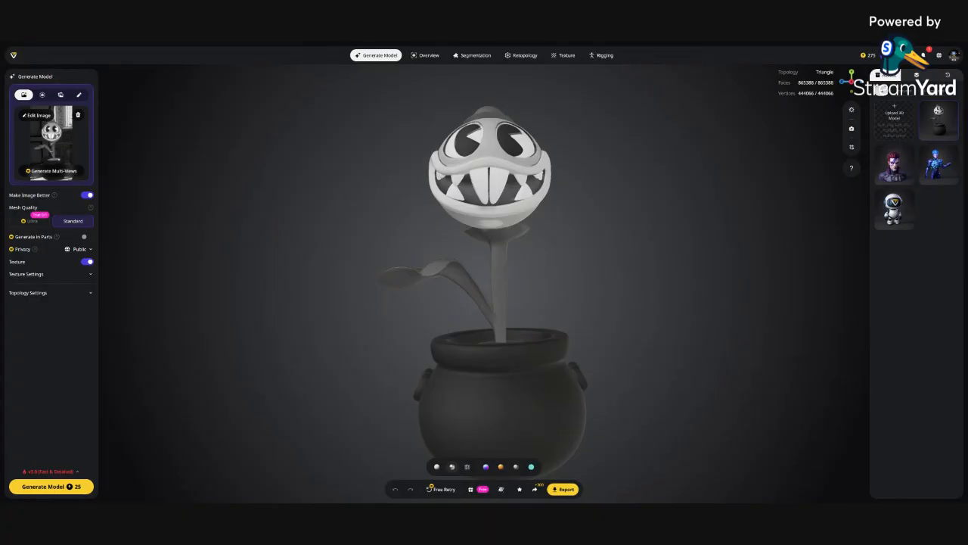
left_click_drag(550, 215, 578, 227)
left_click_drag(467, 251, 616, 267)
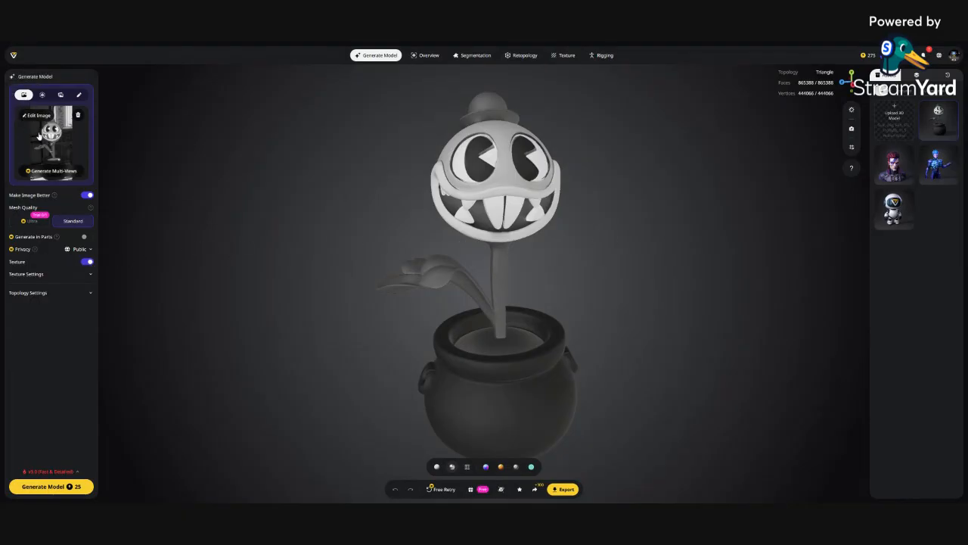
Replace the plant reference image with the red dragon mascot image and generate a 3D model from it.
left_click(78, 115)
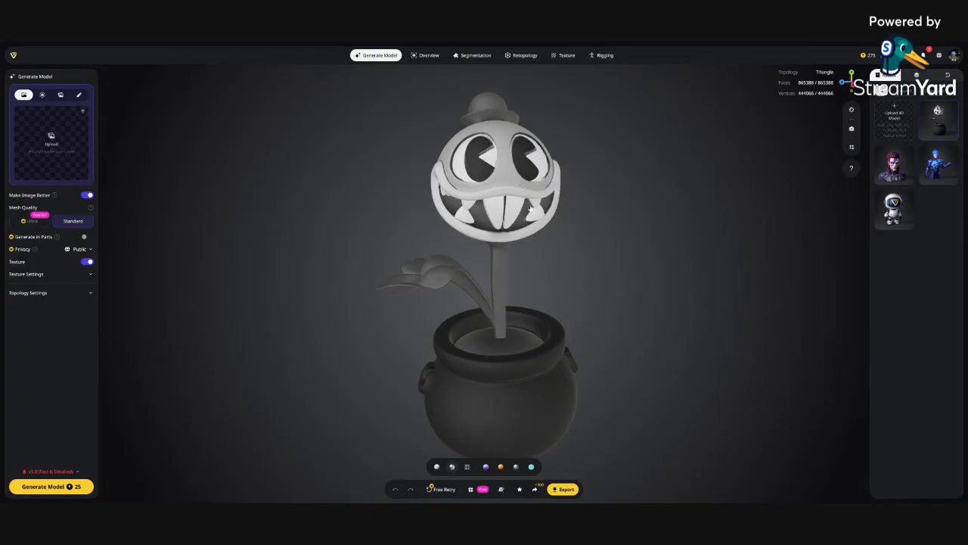
left_click_drag(531, 210, 580, 213)
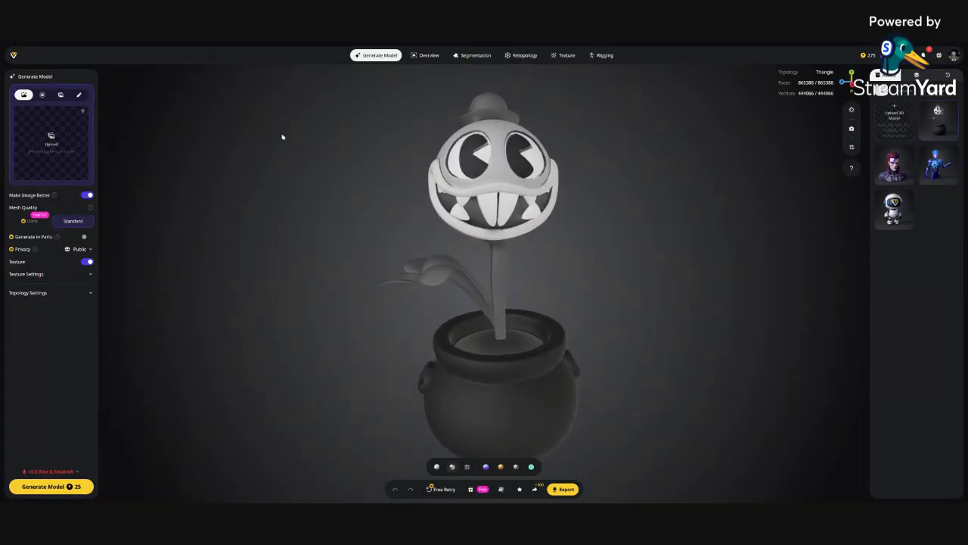
left_click_drag(490, 186, 460, 179)
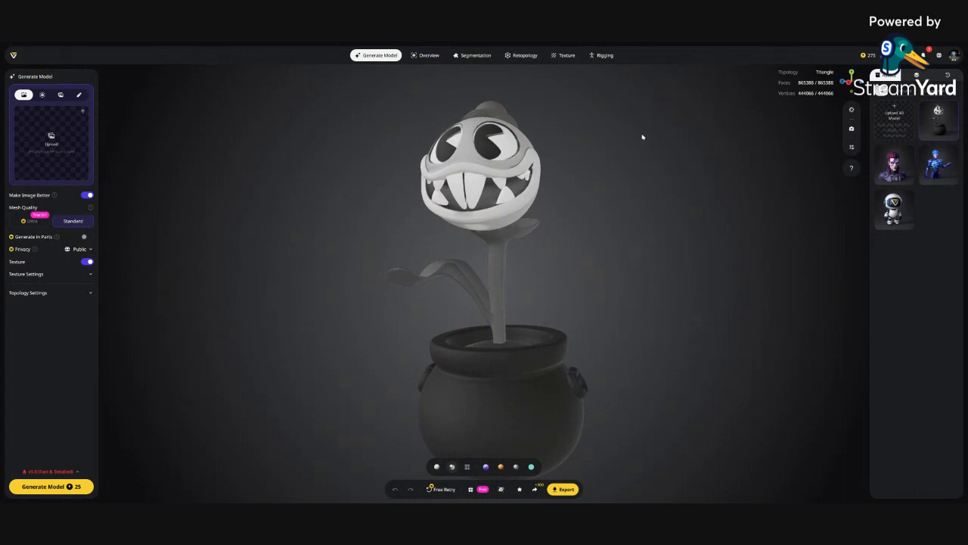
mouse_move(356, 57)
mouse_move(517, 227)
left_mouse_down()
mouse_move(448, 195)
mouse_move(437, 161)
mouse_move(463, 132)
mouse_move(532, 245)
mouse_move(564, 255)
mouse_move(517, 258)
mouse_move(555, 249)
mouse_move(531, 239)
left_mouse_up()
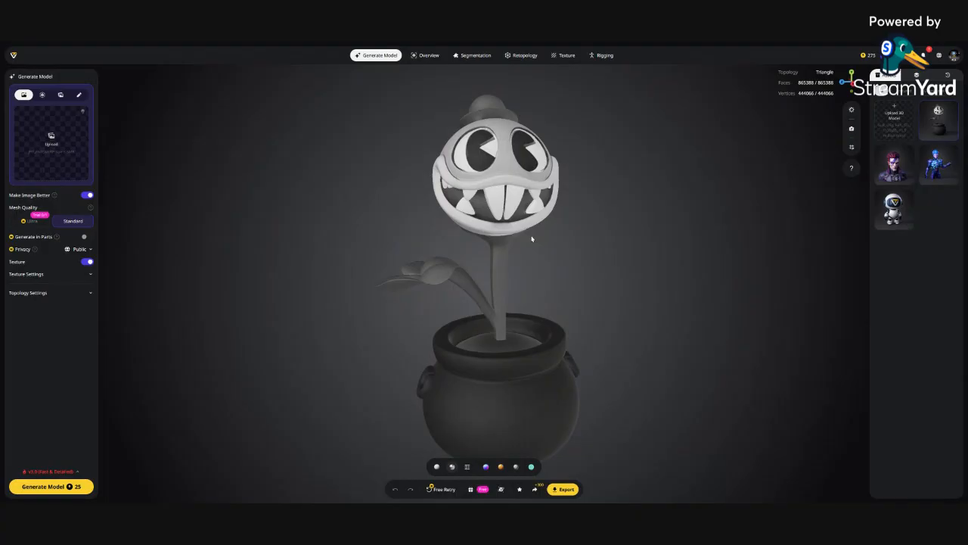
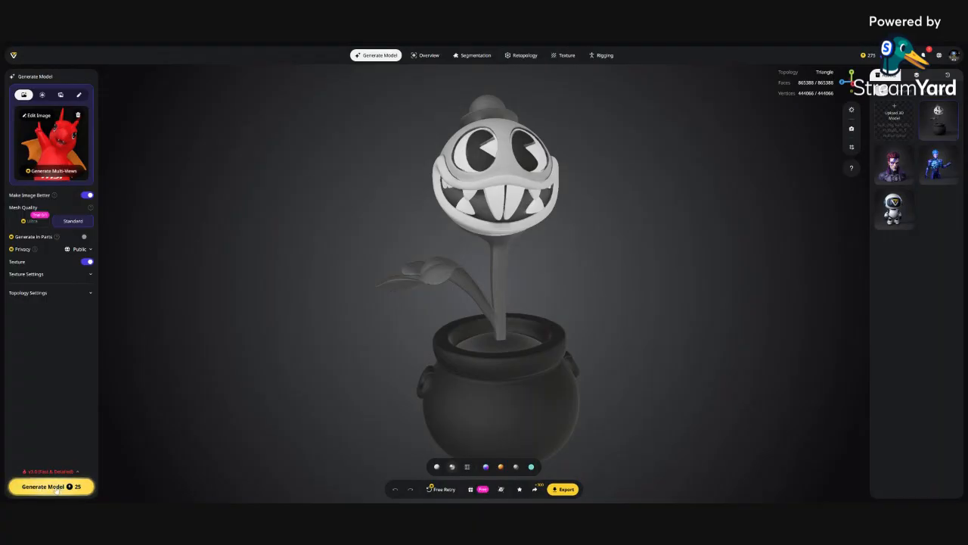
left_click(57, 488)
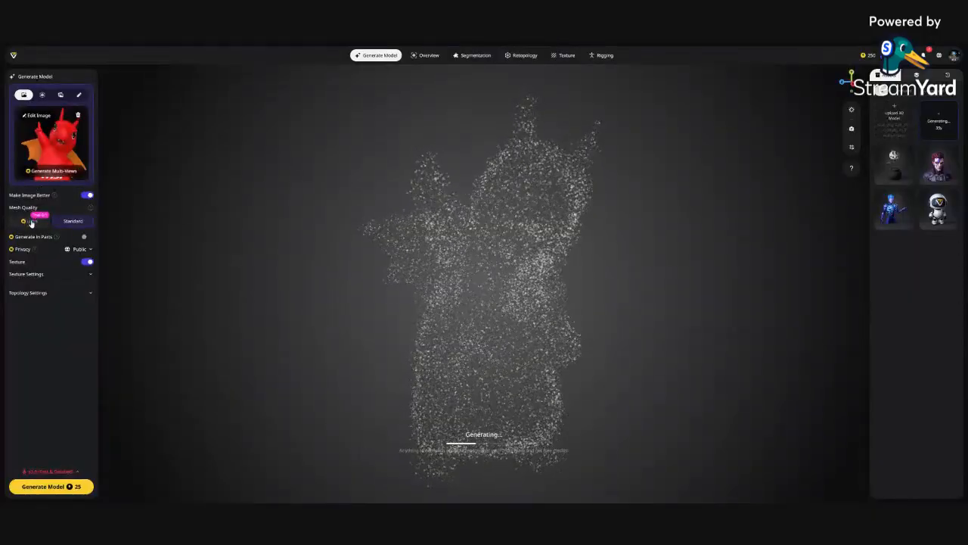
Keep the mesh quality at Standard and choose Quad topology in the generation settings.
left_click(73, 221)
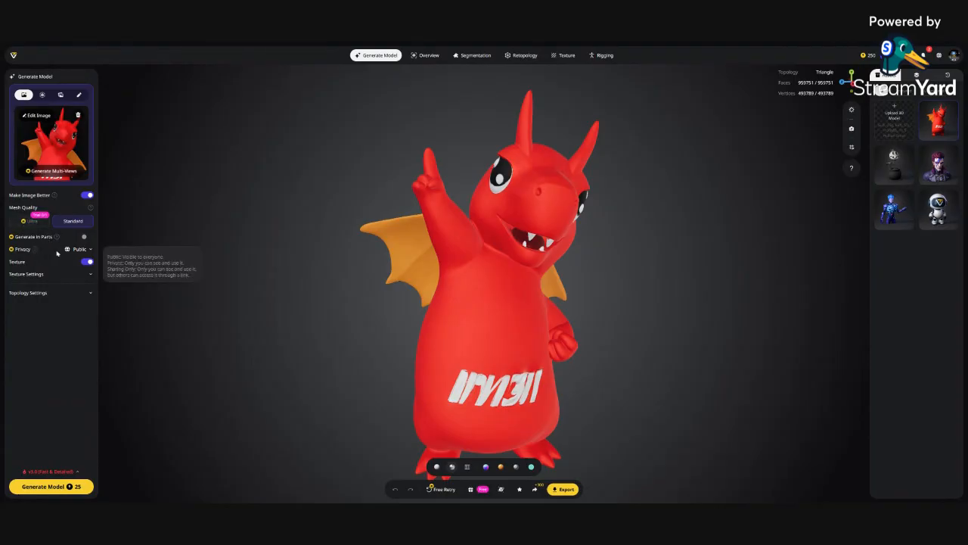
left_click(73, 294)
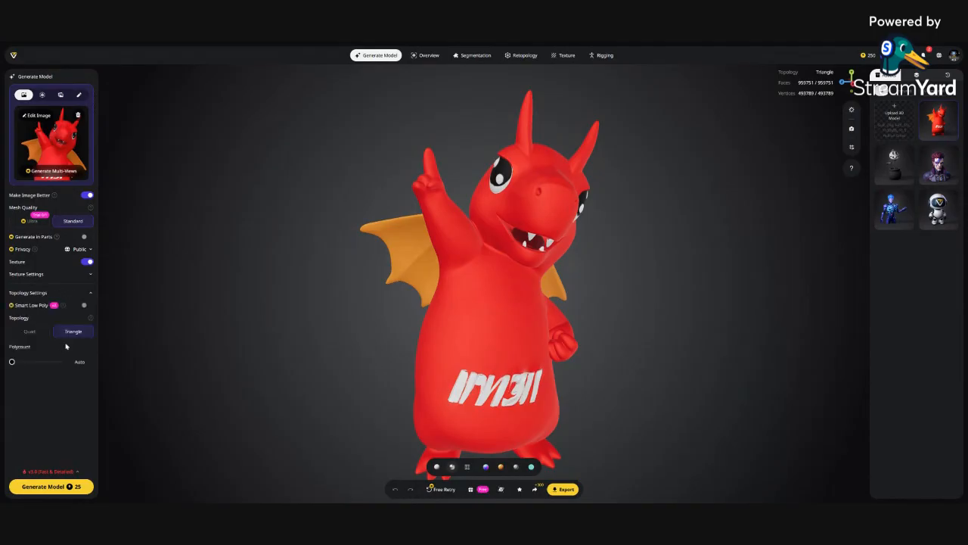
left_click(29, 332)
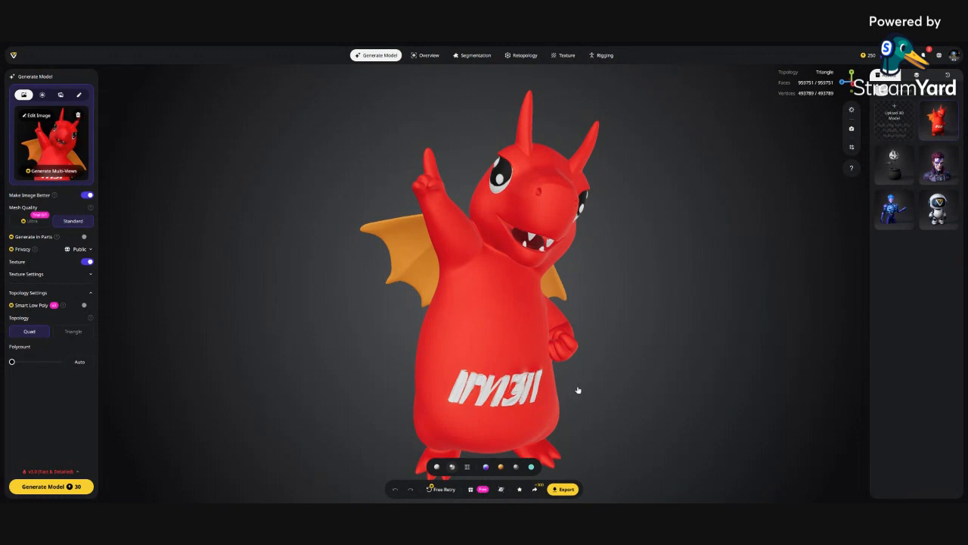
Turn the dragon model to its side and preview it in the solid, cartoon, sketch and translucent glowing display styles.
left_click_drag(603, 376, 451, 341)
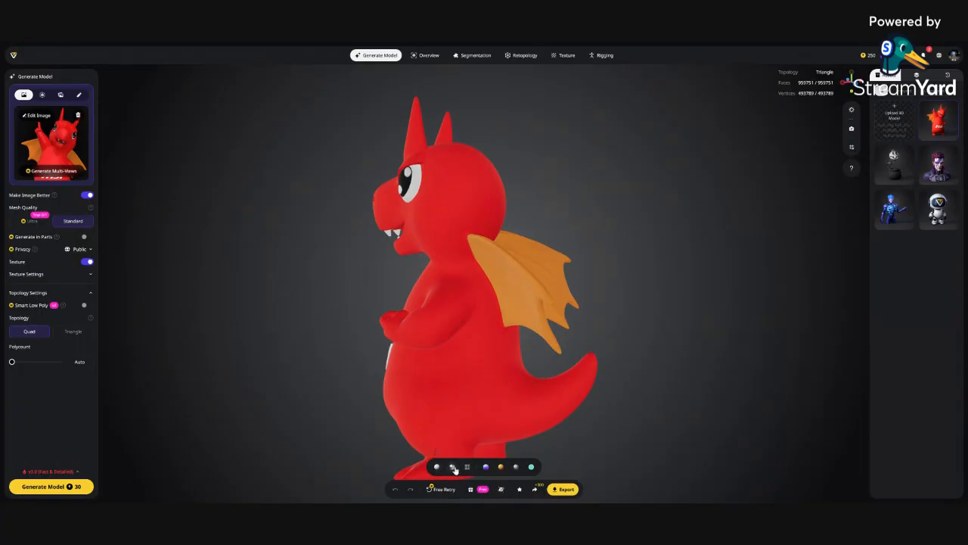
left_click(437, 467)
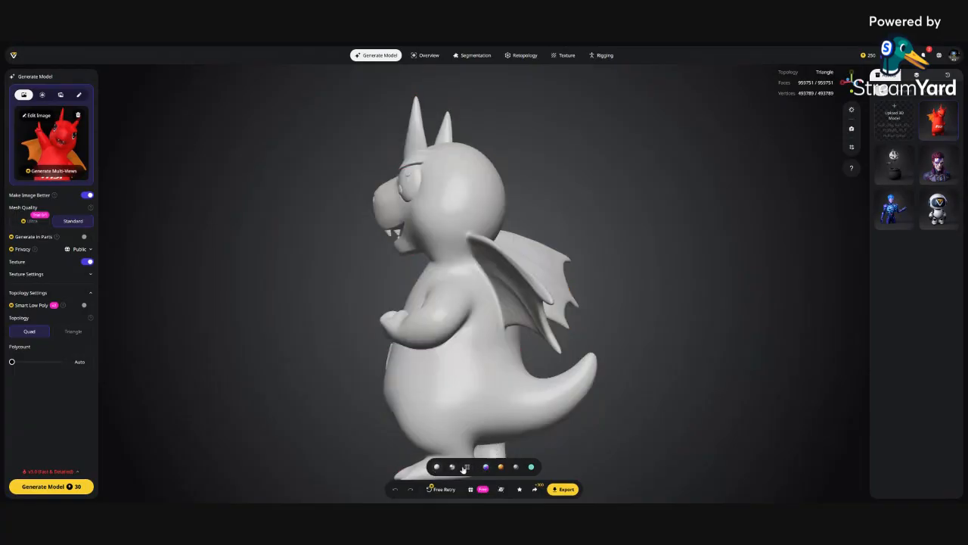
left_click(467, 467)
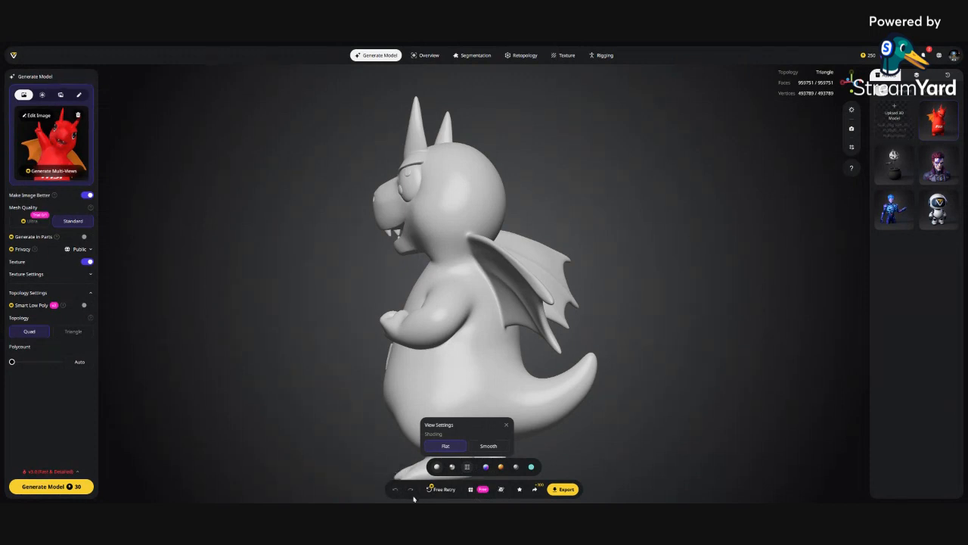
left_click(501, 468)
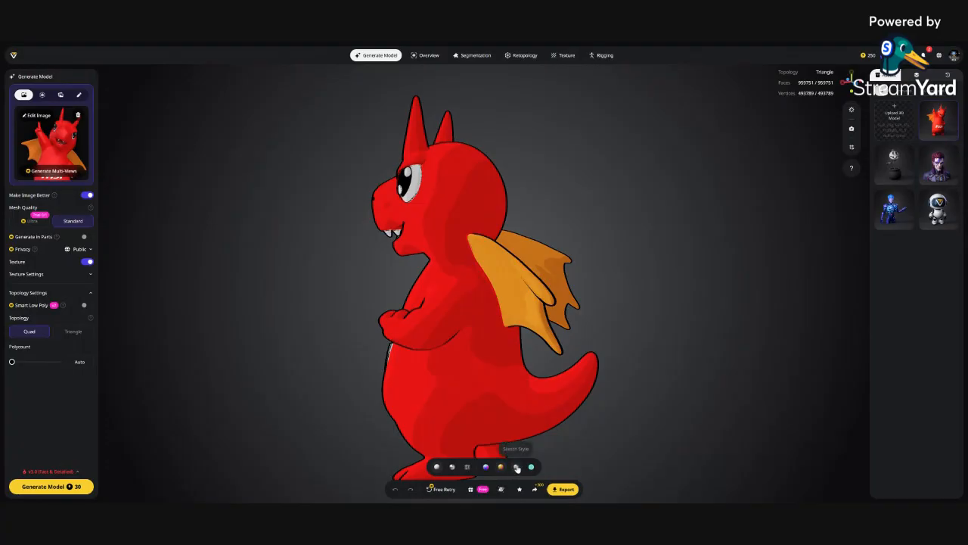
left_click(517, 467)
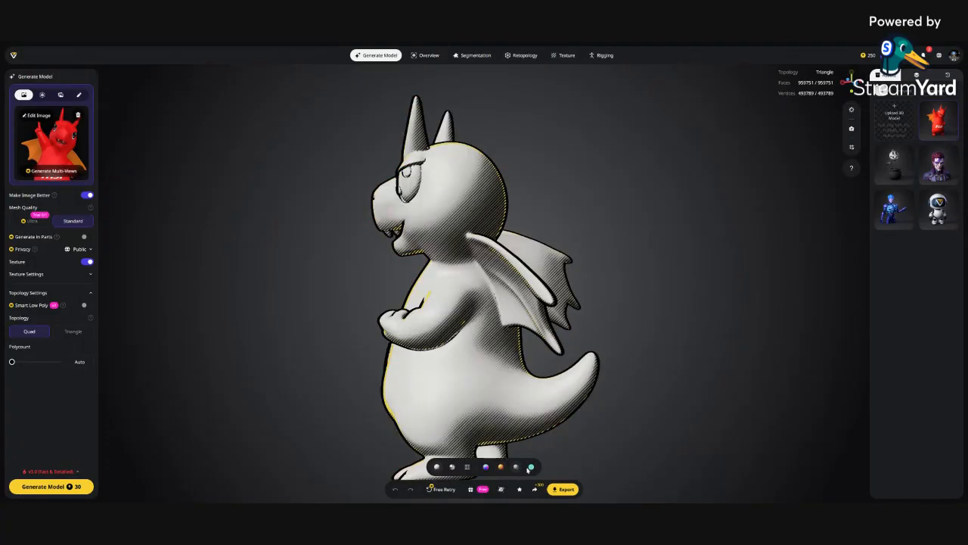
left_click(532, 468)
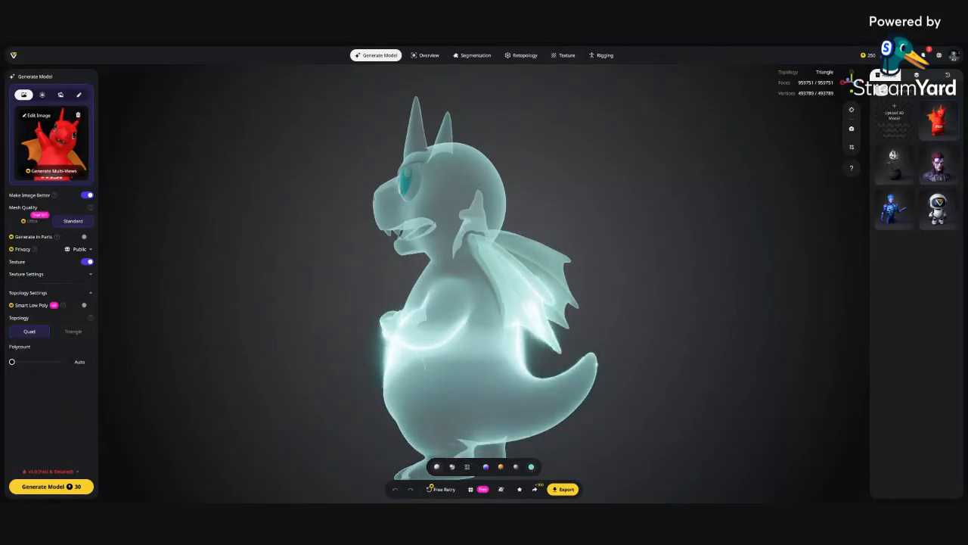
Preview the dragon with normal-colour and solid shading, restore the textured view, and orbit around its front.
left_click(486, 466)
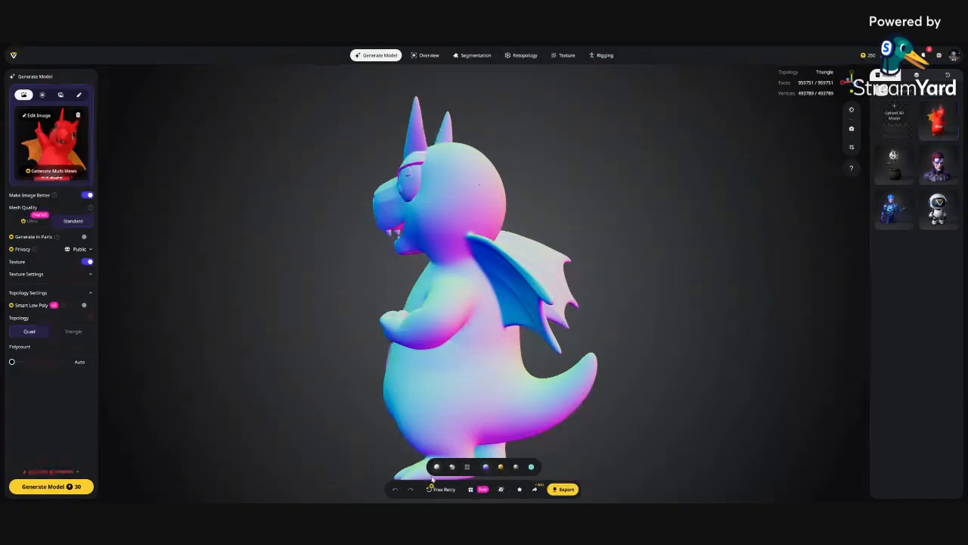
left_click(487, 469)
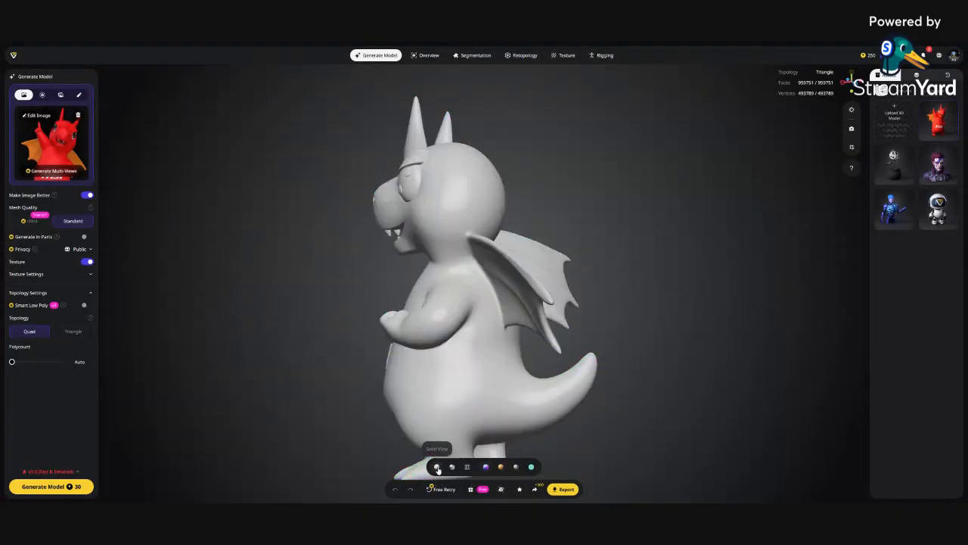
left_click(451, 468)
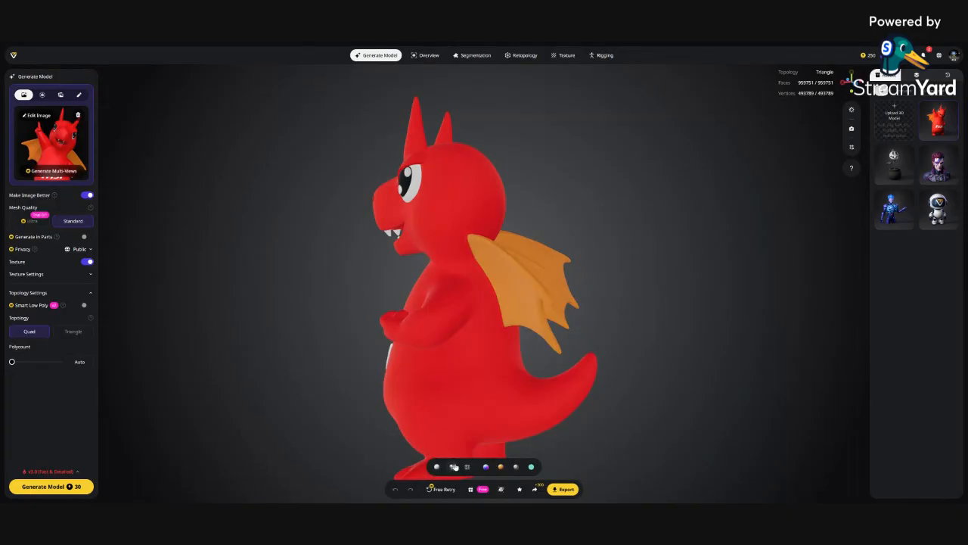
left_click_drag(467, 378, 603, 390)
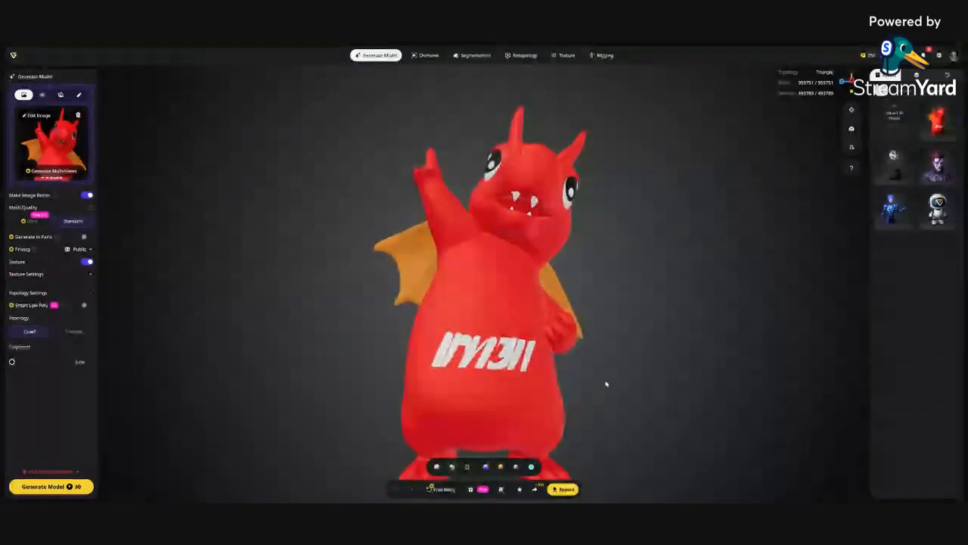
left_click_drag(605, 384, 558, 381)
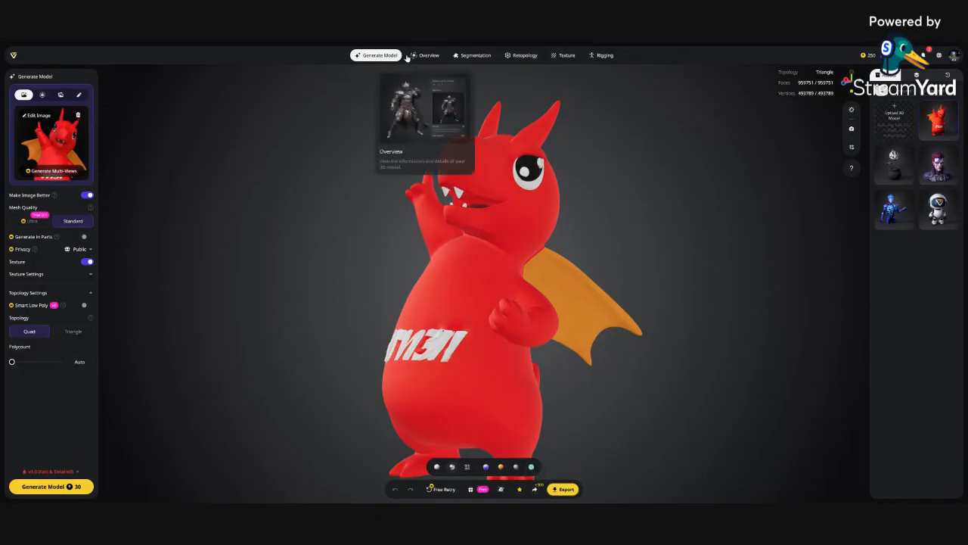
Open the Retopology settings, check the available export formats, and export the dragon mascot 3d model as GLB.
left_click(525, 55)
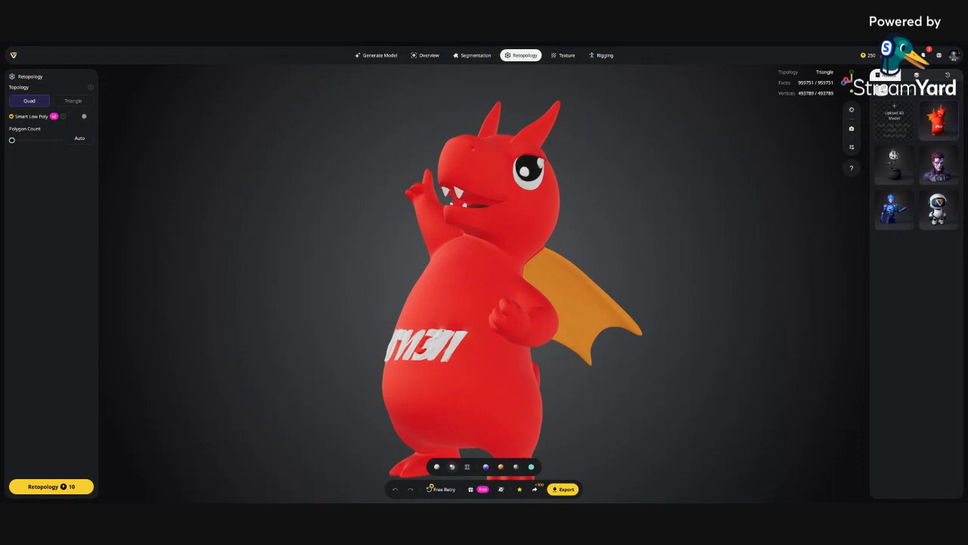
left_click(565, 491)
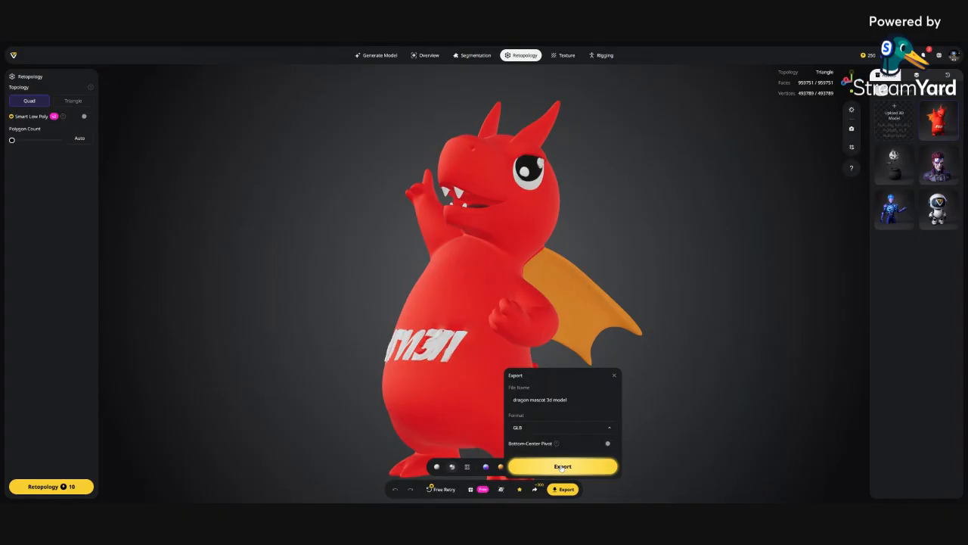
left_click(554, 428)
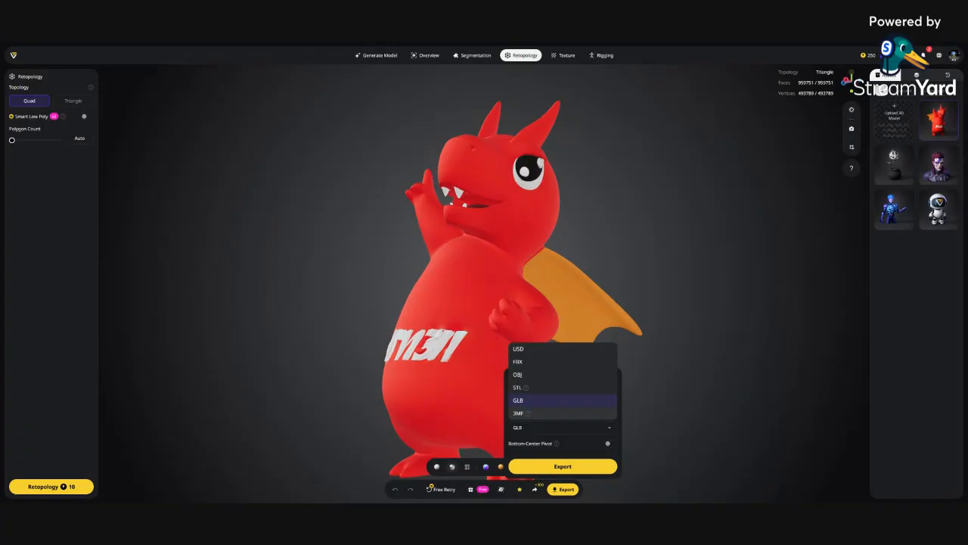
left_click(697, 477)
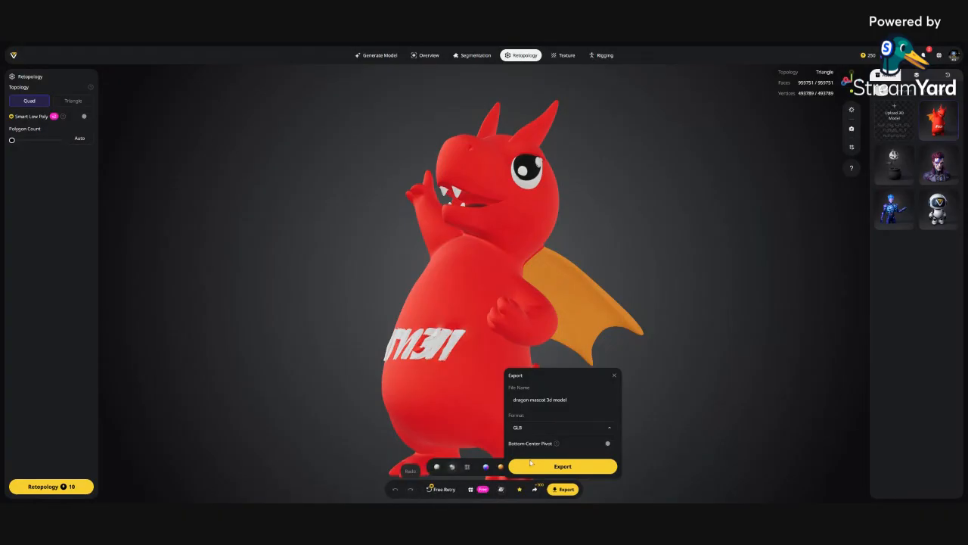
left_click(563, 466)
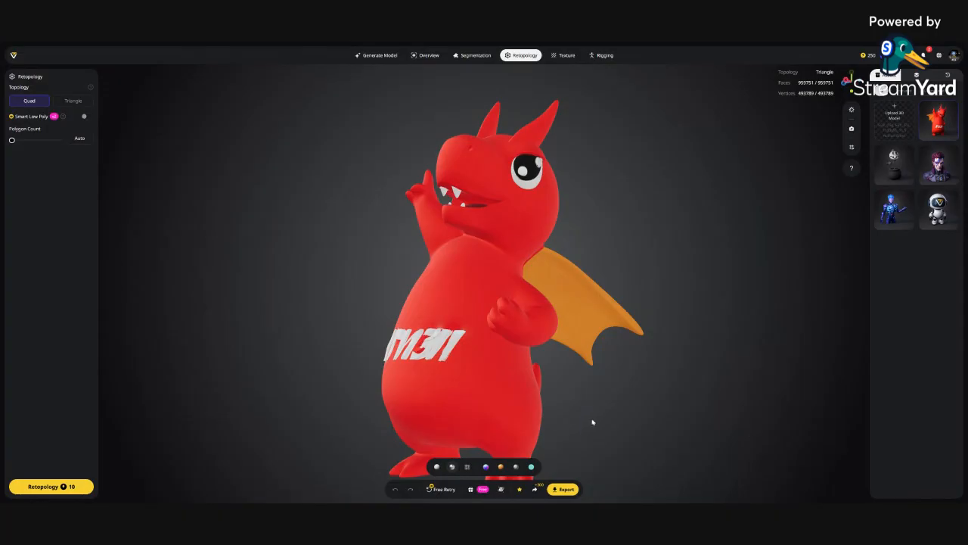
Turn the dragon model to face forward and frame its whole body in the viewport.
left_click_drag(615, 417, 659, 421)
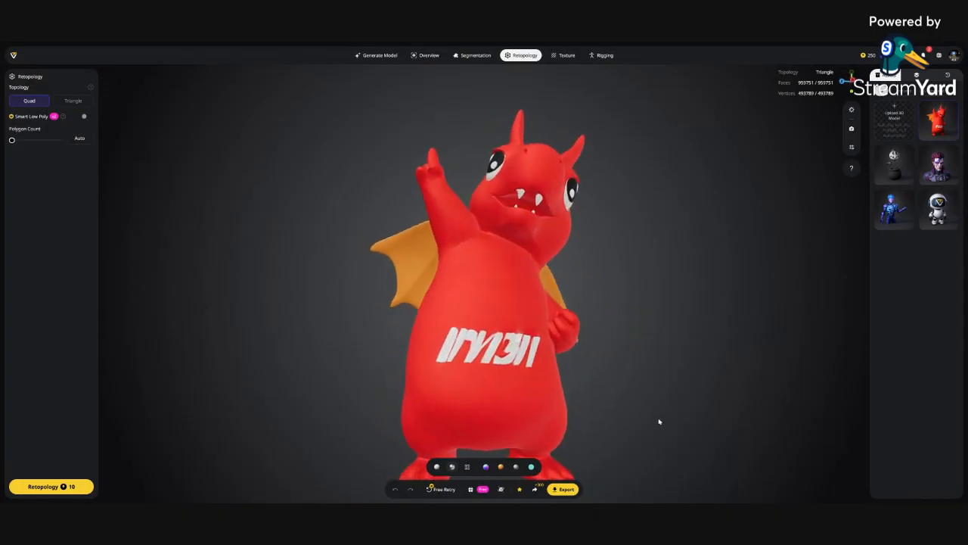
scroll(650, 436, "down", 5)
scroll(652, 397, "up", 1)
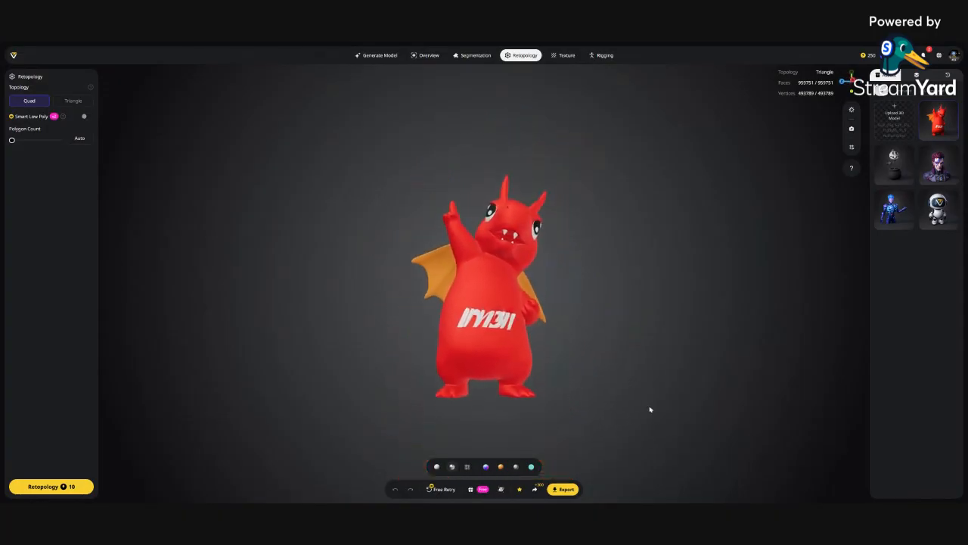
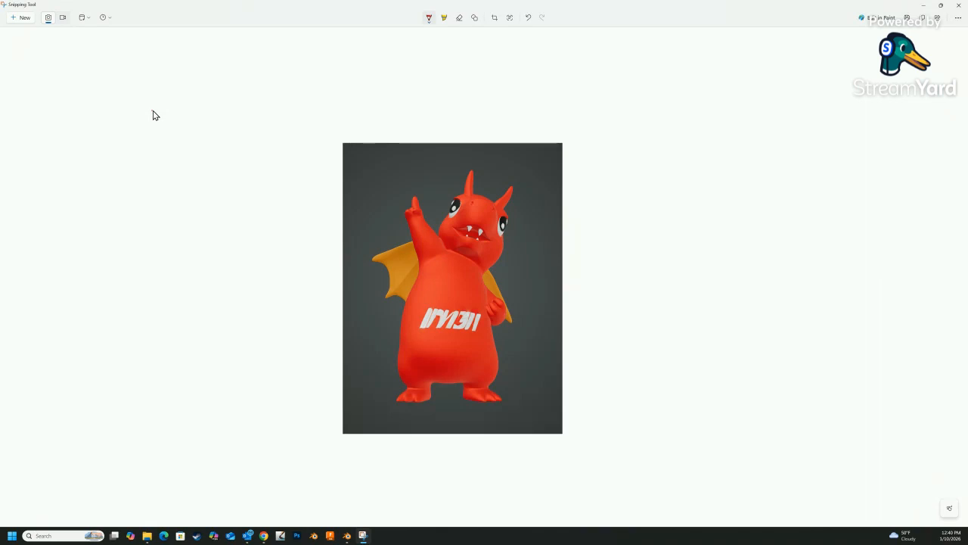
In Snipping Tool, capture a new snip of the window showing the dragon screenshot and view it maximized.
left_click(152, 110)
key("ctrl+n")
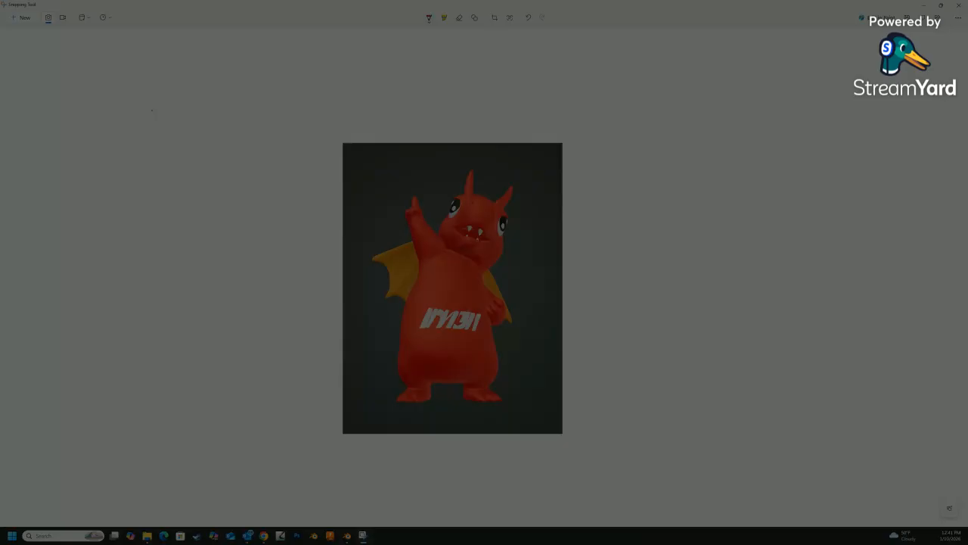
key("Escape")
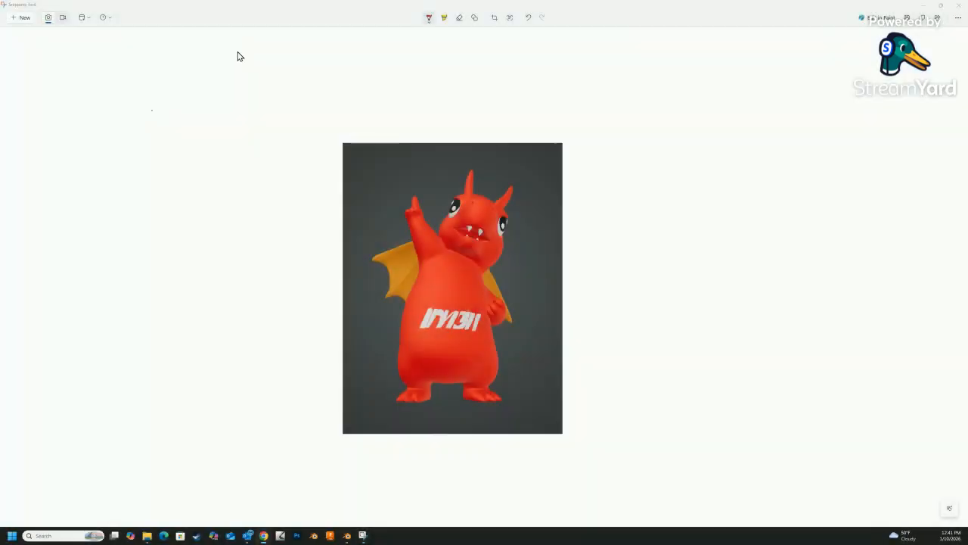
key("super+Down")
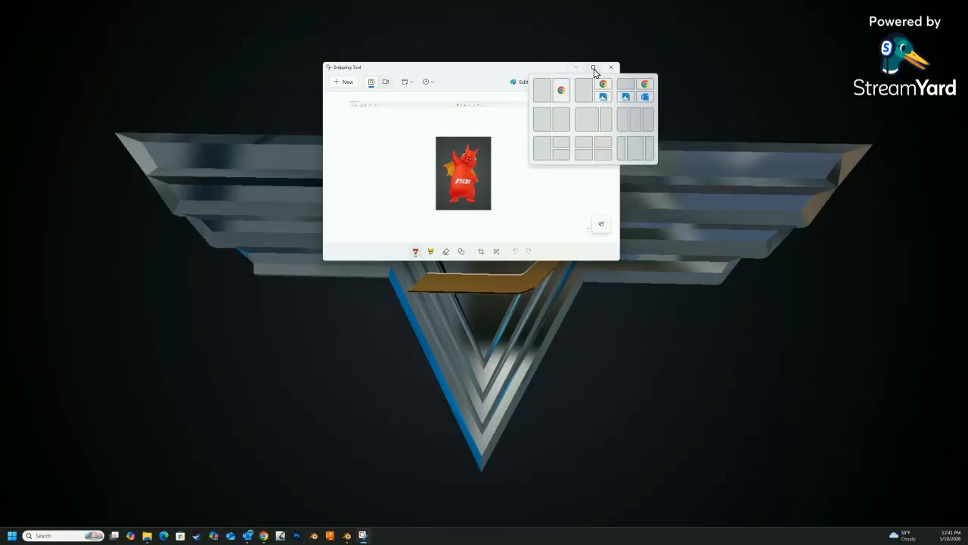
left_click(594, 69)
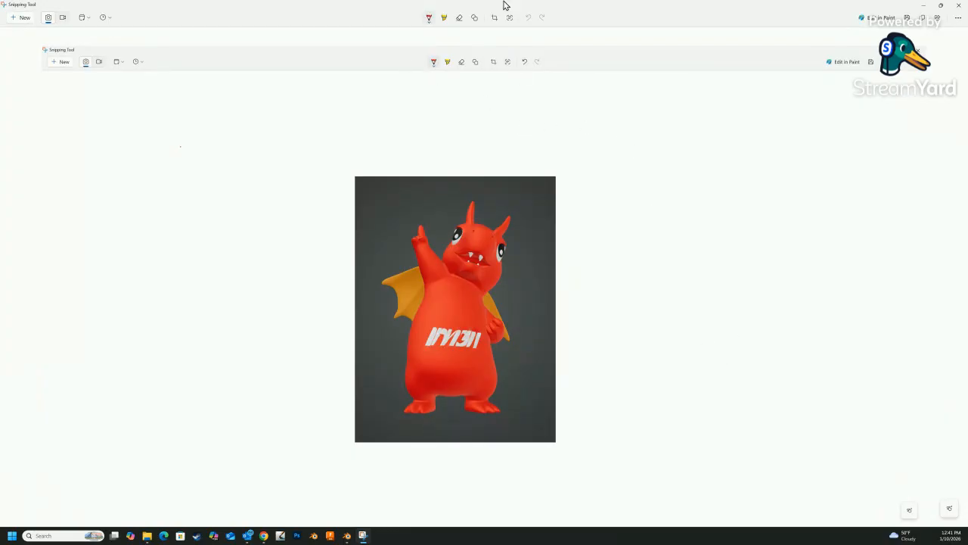
Draw freehand red pen lines over the dragon in the snip, undo them, and try the eraser on the image.
left_click(434, 64)
left_click_drag(424, 240, 481, 312)
left_click_drag(525, 387, 509, 289)
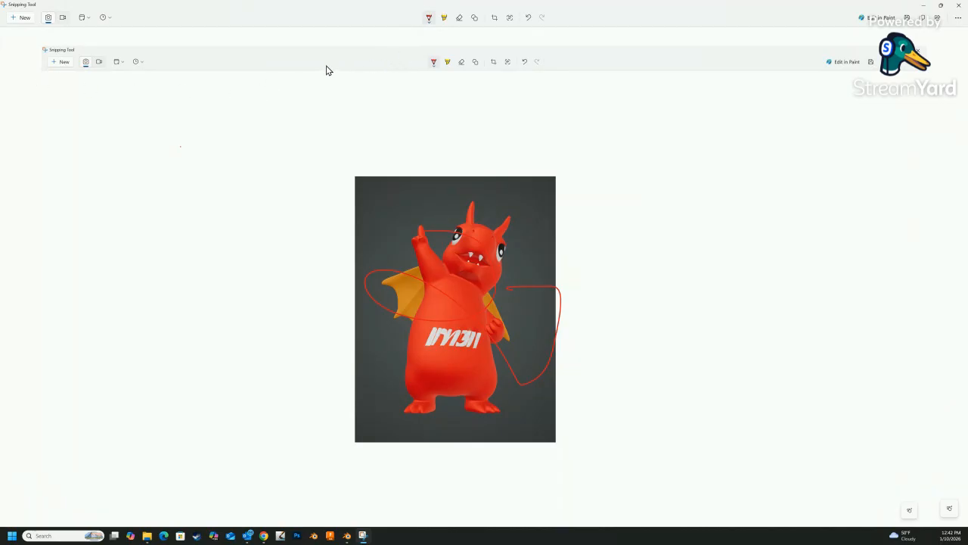
key("ctrl+z")
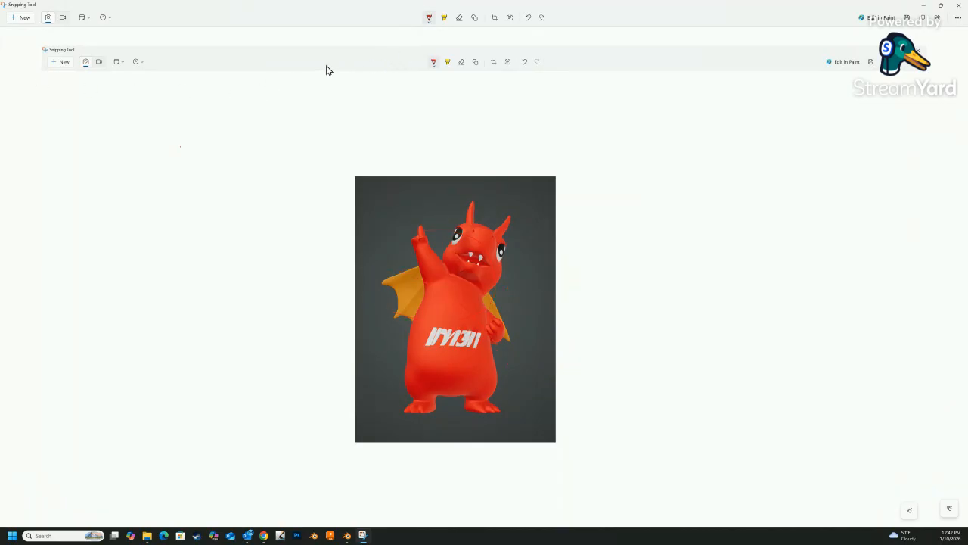
left_click(460, 18)
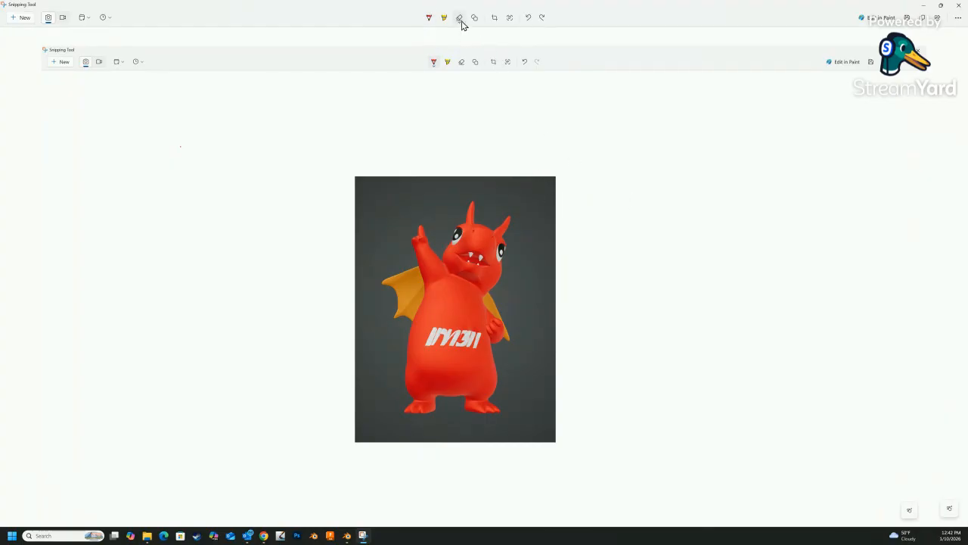
left_click(460, 18)
left_click(528, 180)
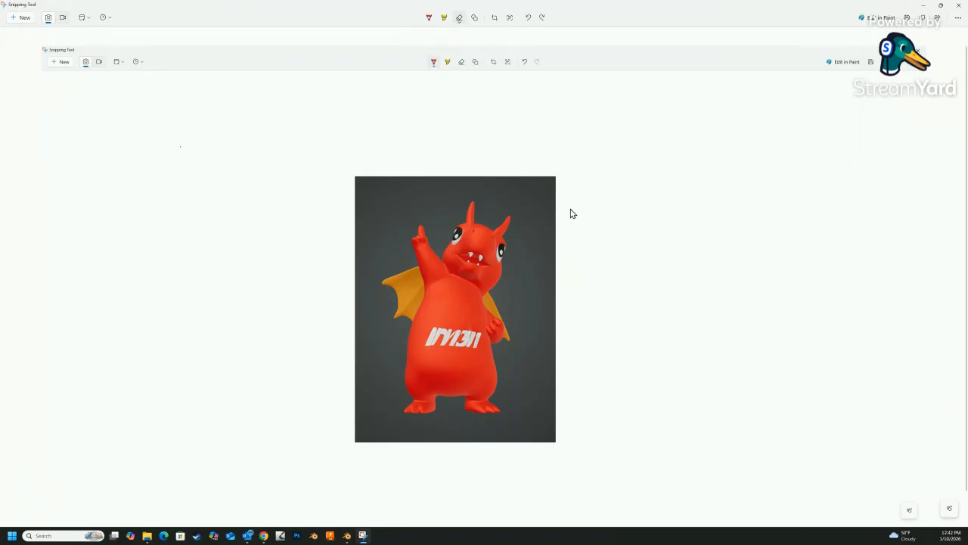
mouse_move(558, 207)
left_mouse_down()
mouse_move(448, 175)
mouse_move(453, 161)
left_mouse_up()
Draw yellow highlighter strokes around the dragon's head and undo them.
left_click(443, 20)
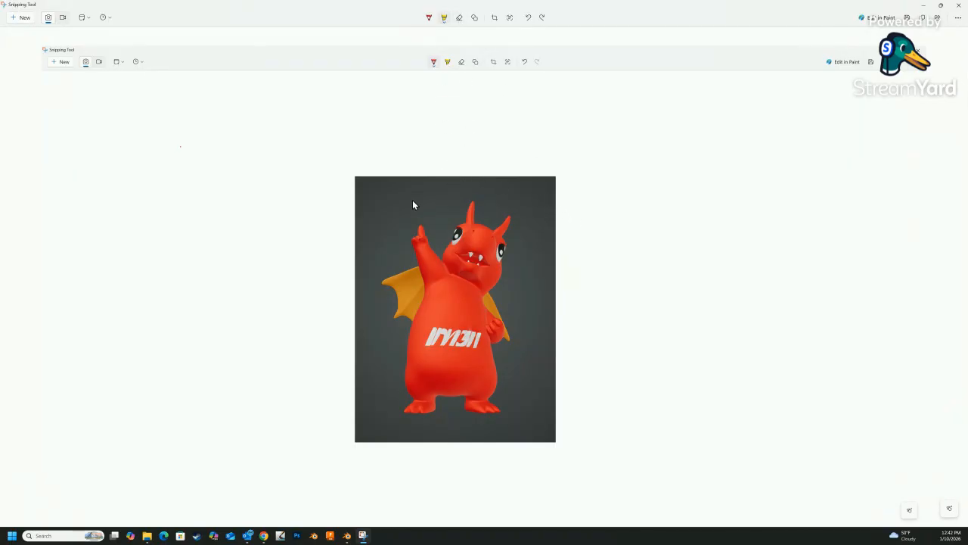
mouse_move(413, 200)
left_mouse_down()
mouse_move(574, 218)
mouse_move(572, 313)
left_mouse_up()
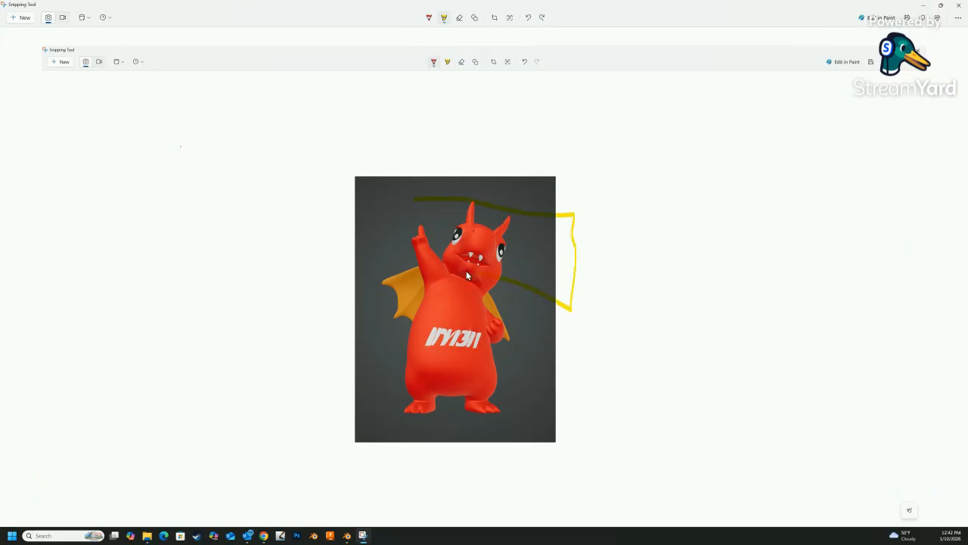
left_click_drag(409, 184, 414, 170)
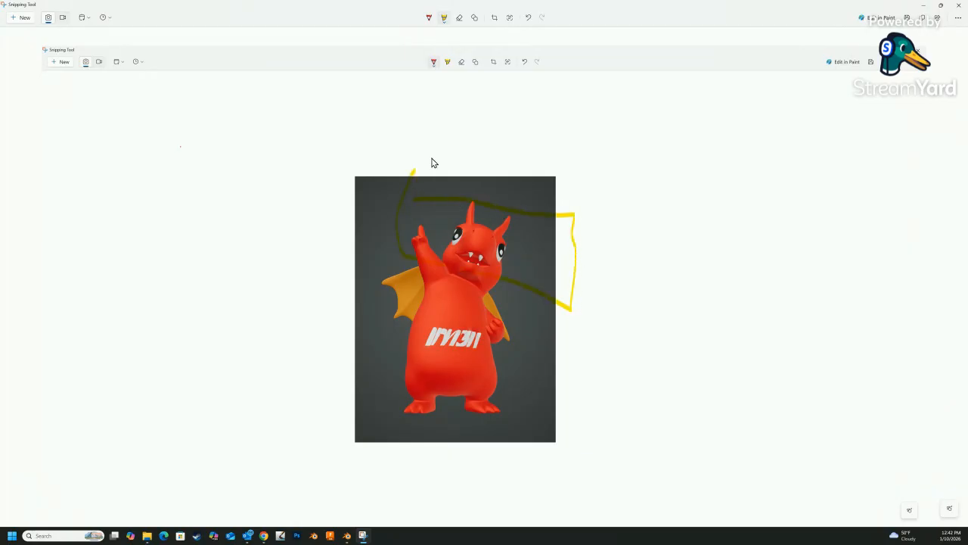
key("ctrl+z")
key("ctrl+z")
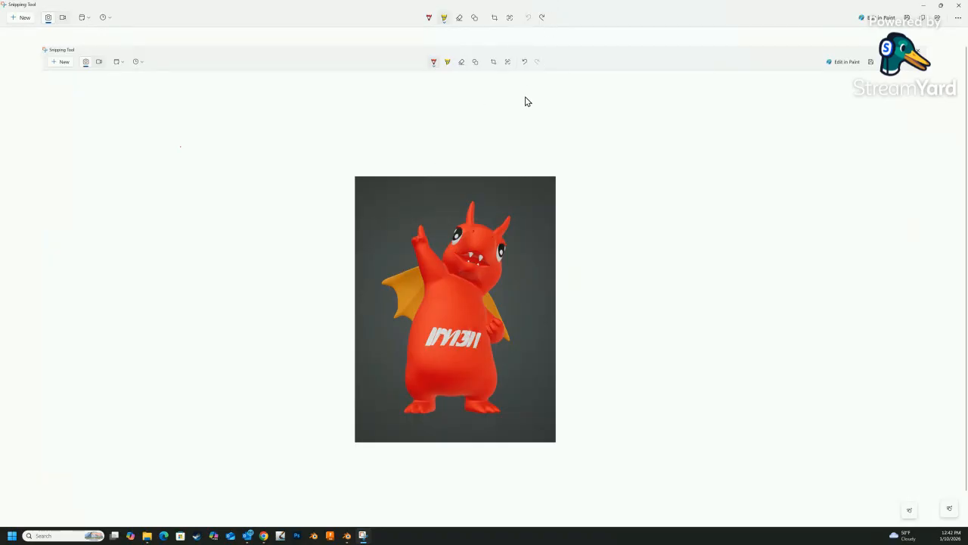
Crop the snip to the dark rectangle containing the dragon and apply the crop.
left_click(494, 17)
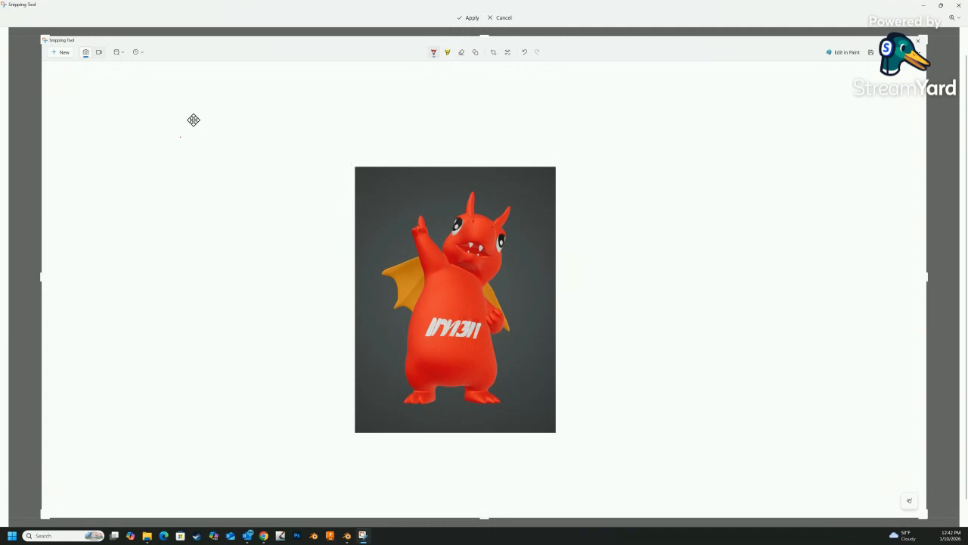
left_click_drag(37, 31, 251, 242)
left_click_drag(41, 44, 339, 166)
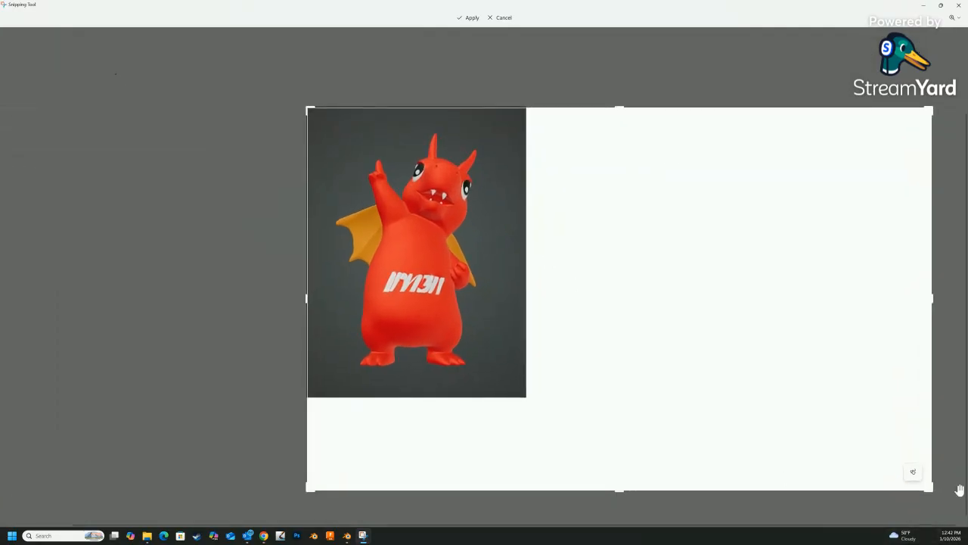
left_click_drag(930, 486, 414, 374)
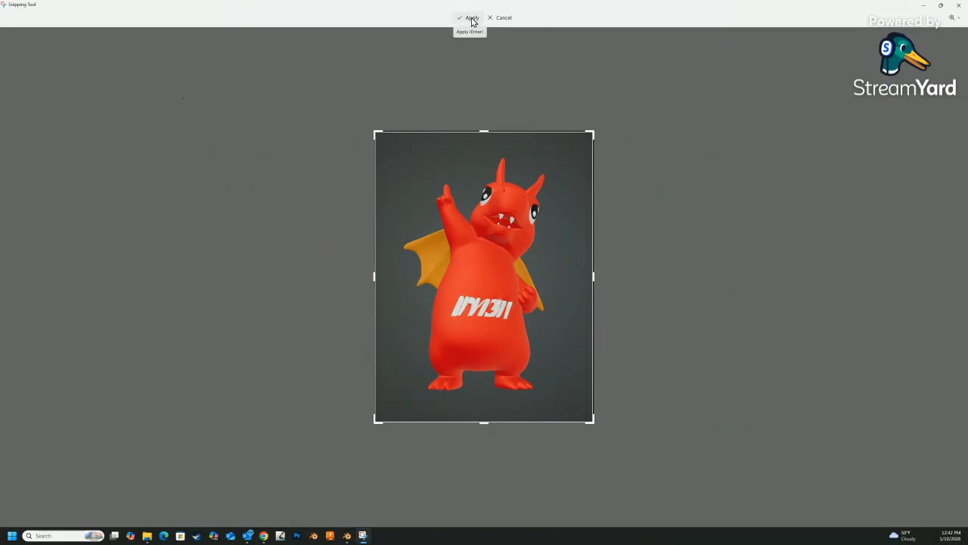
left_click(472, 18)
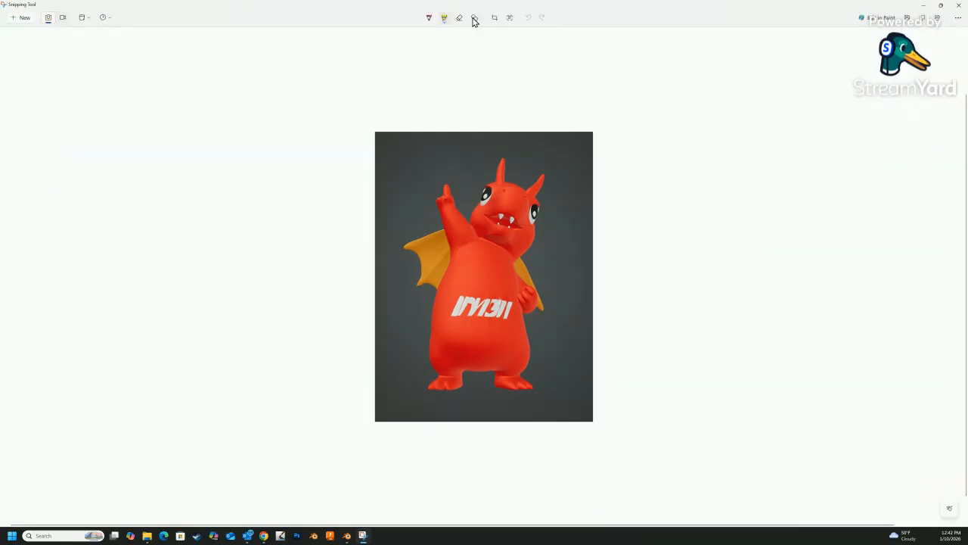
Save the cropped dragon snip as a PNG in the Downloads folder and close Snipping Tool.
left_click(906, 19)
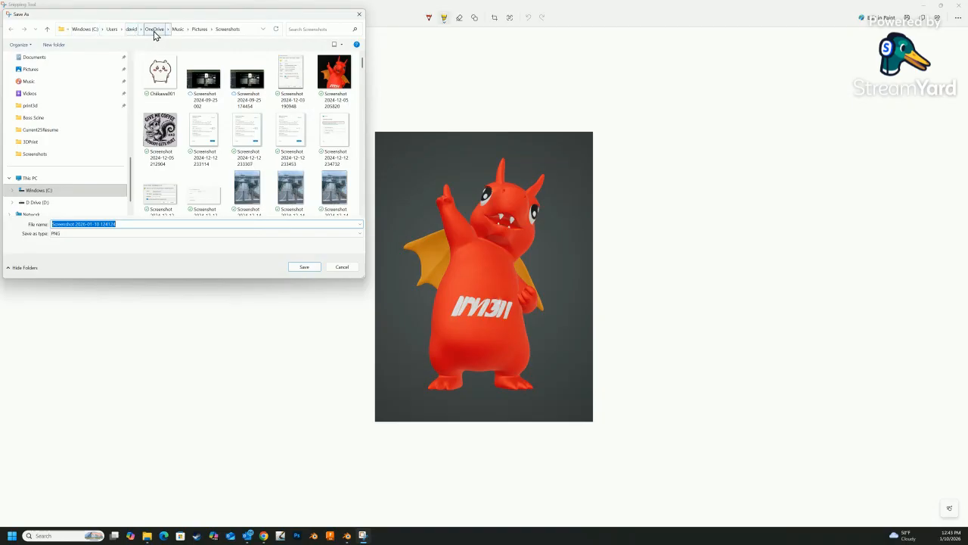
left_click(130, 30)
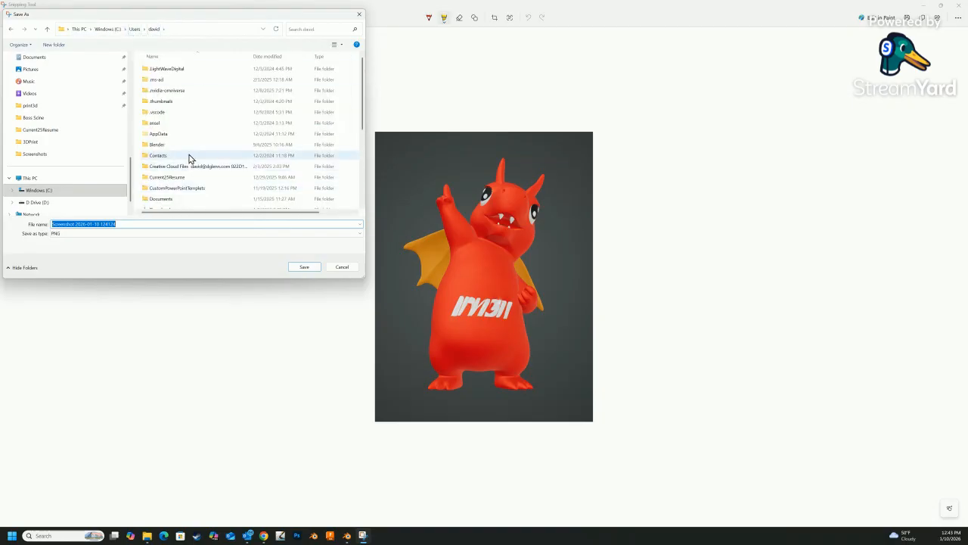
scroll(168, 178, "down", 5)
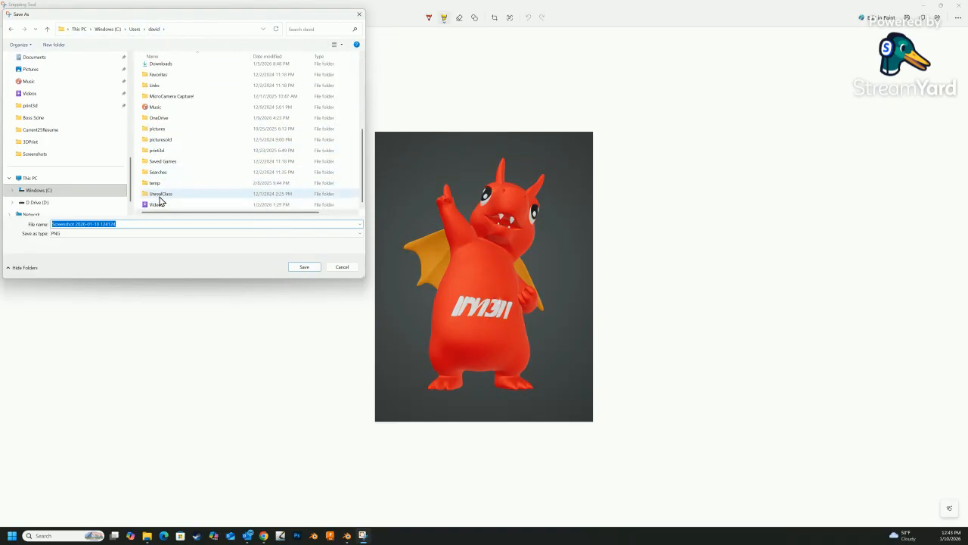
scroll(170, 175, "up", 5)
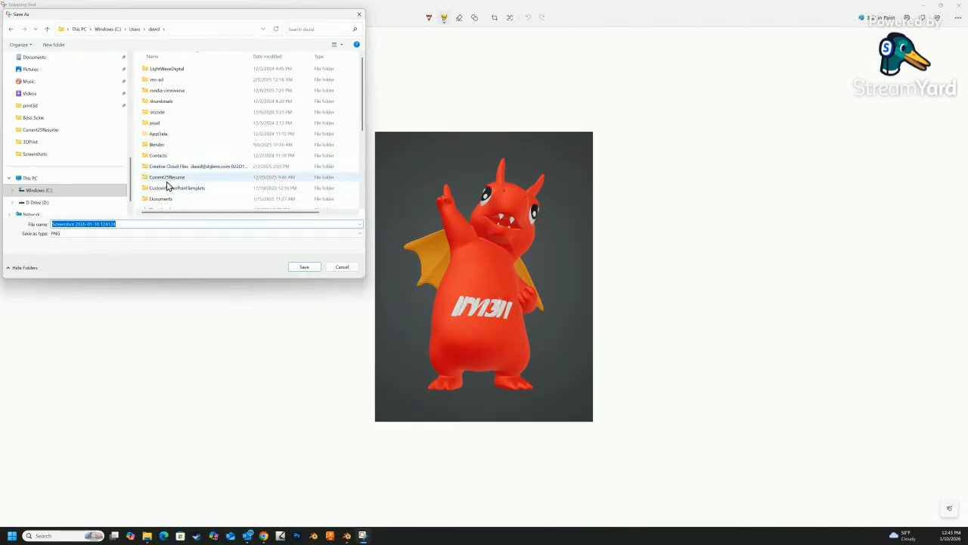
scroll(166, 189, "down", 5)
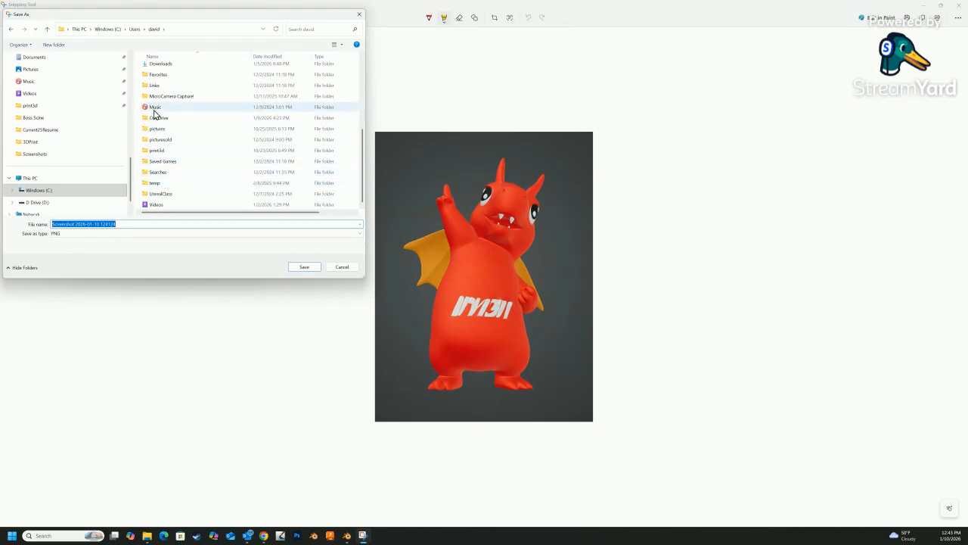
scroll(153, 86, "up", 4)
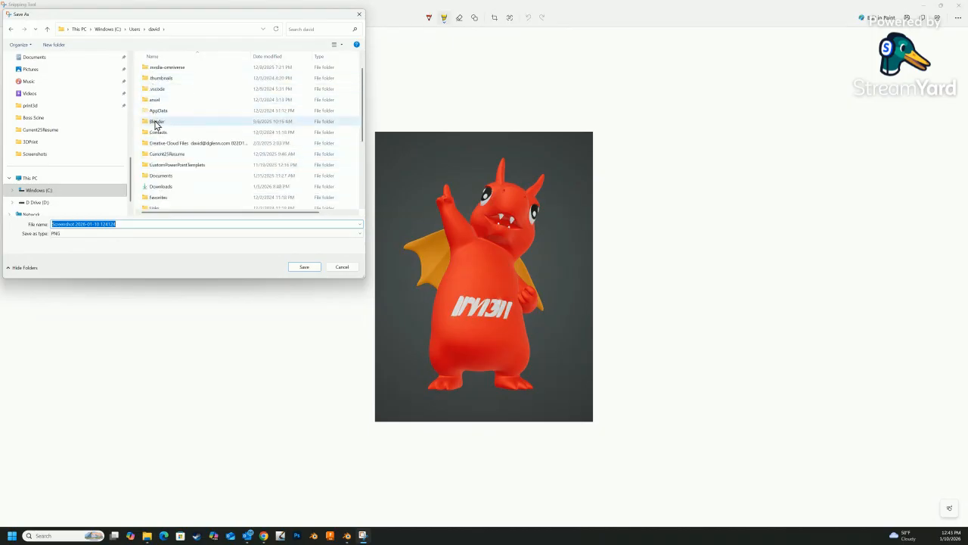
double_click(160, 187)
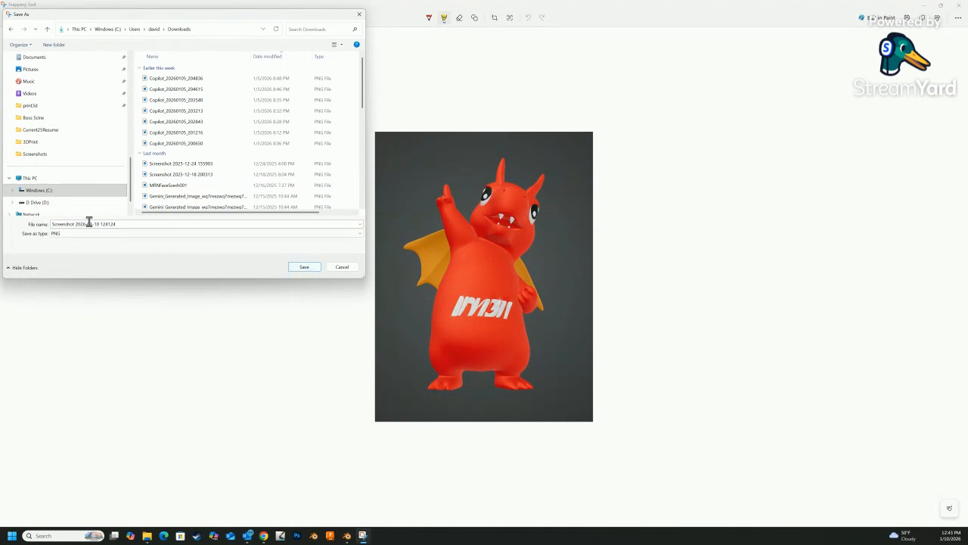
left_click(303, 268)
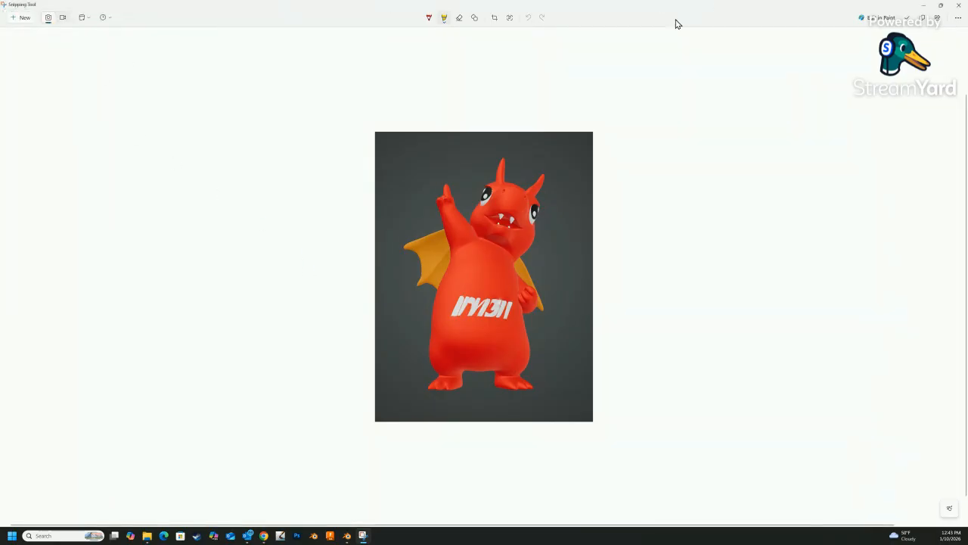
left_click(959, 7)
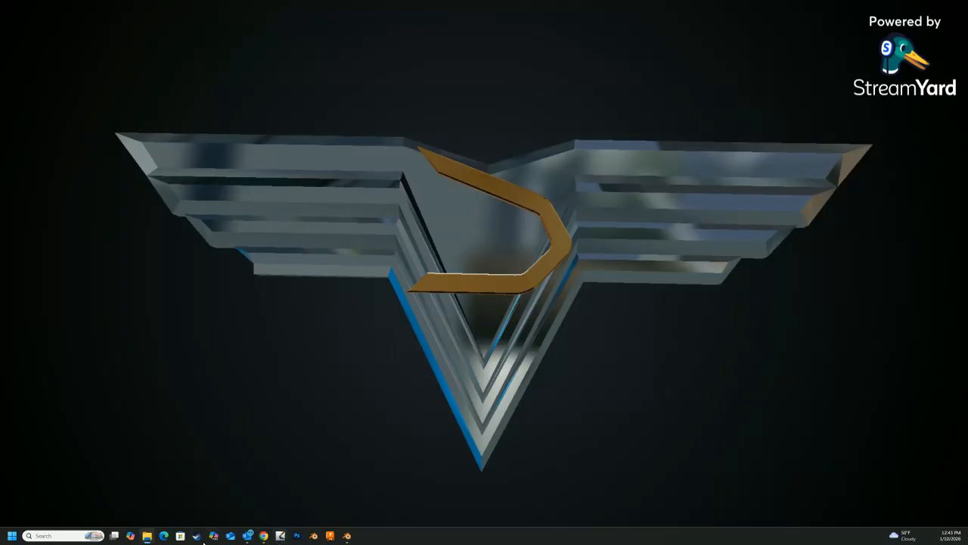
Switch to Chrome, search Google for "gimini" from the new tab and open the Google Gemini site.
mouse_move(149, 539)
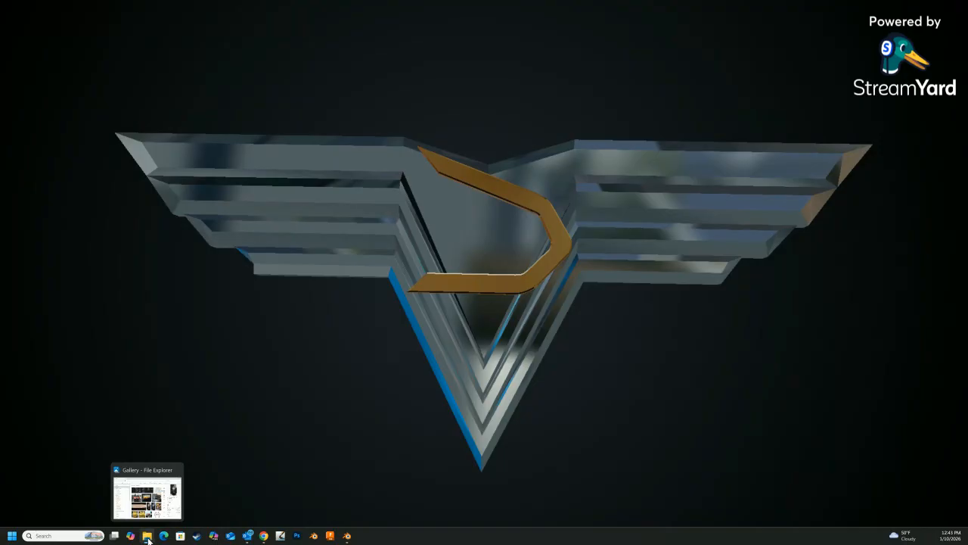
mouse_move(263, 537)
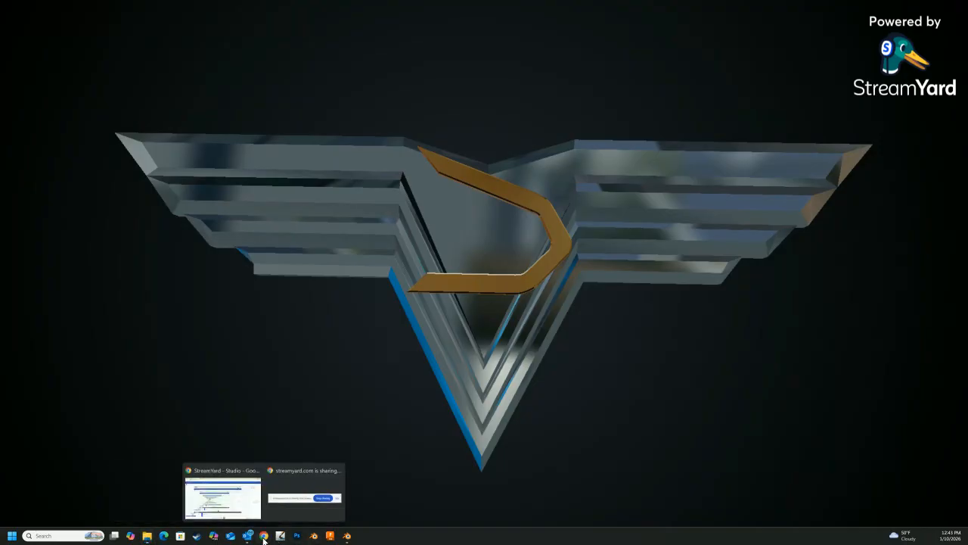
left_click(224, 503)
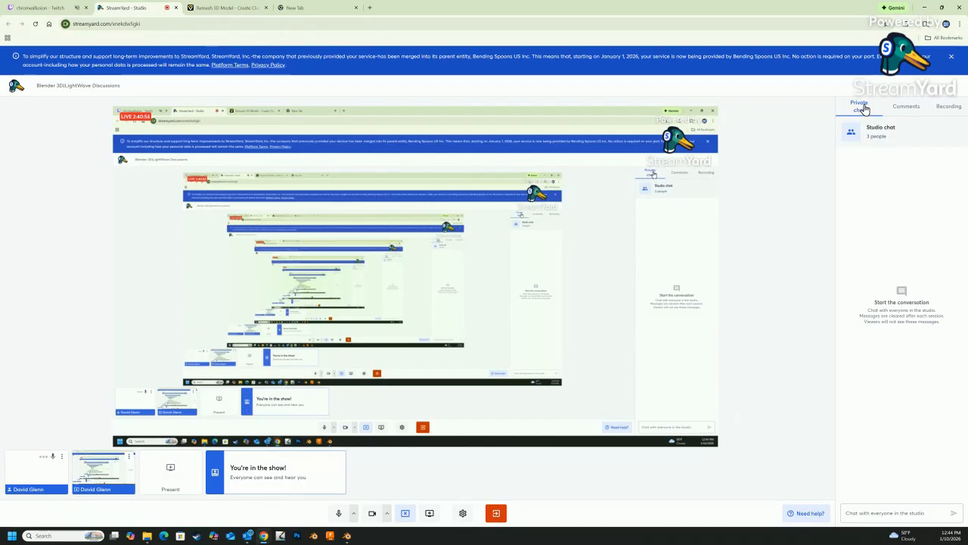
left_click(310, 9)
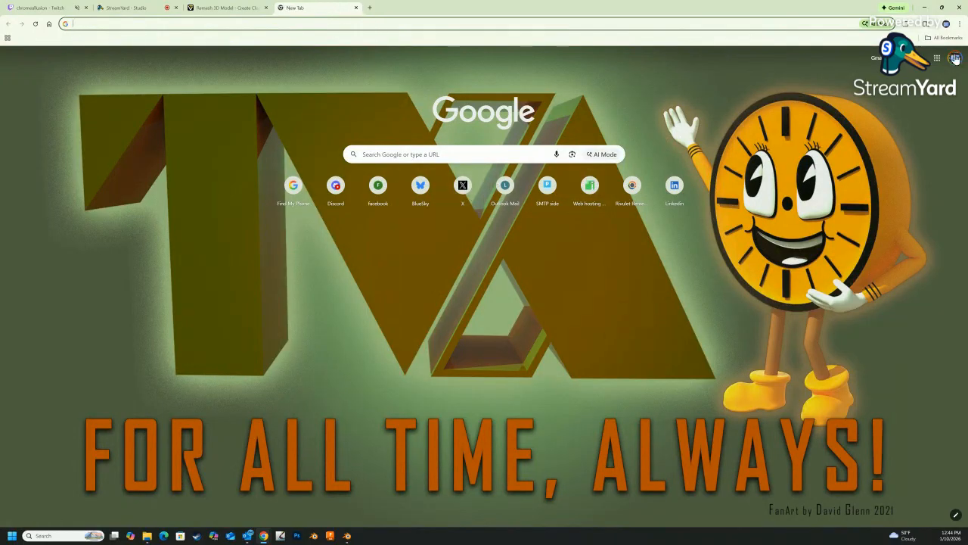
left_click(483, 156)
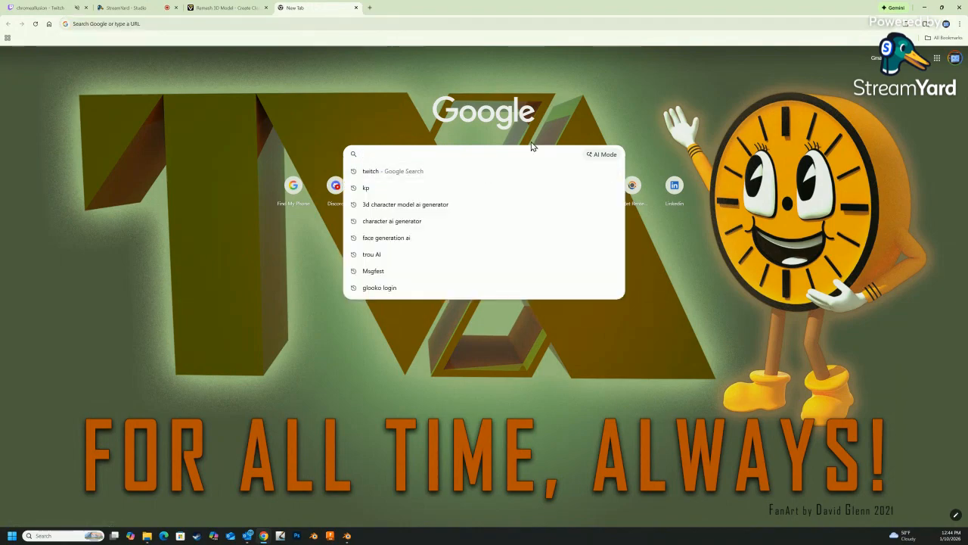
type("gi")
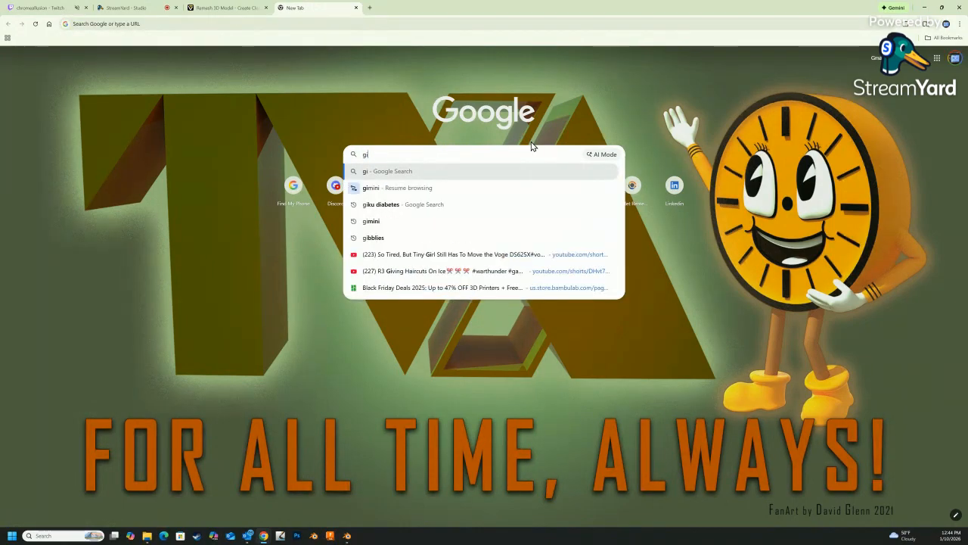
type("mini")
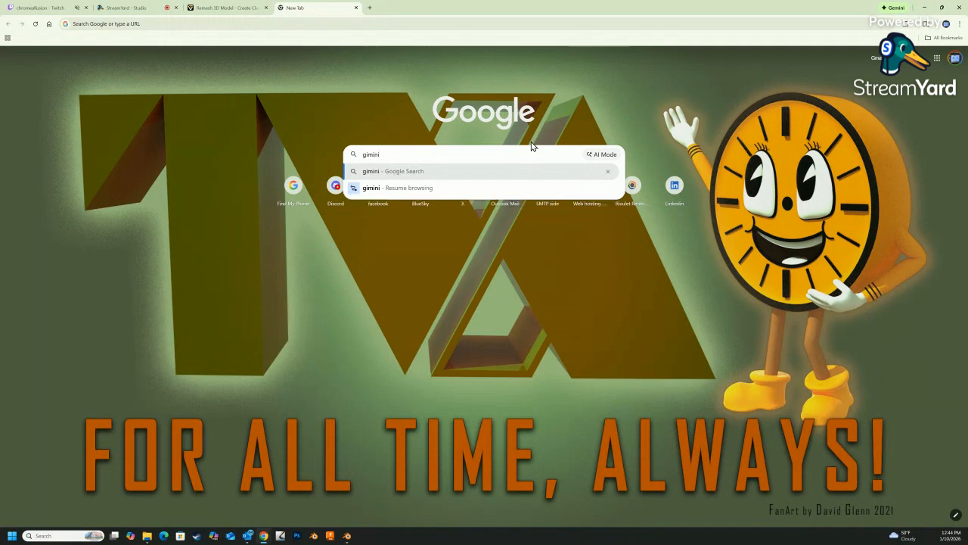
key("Return")
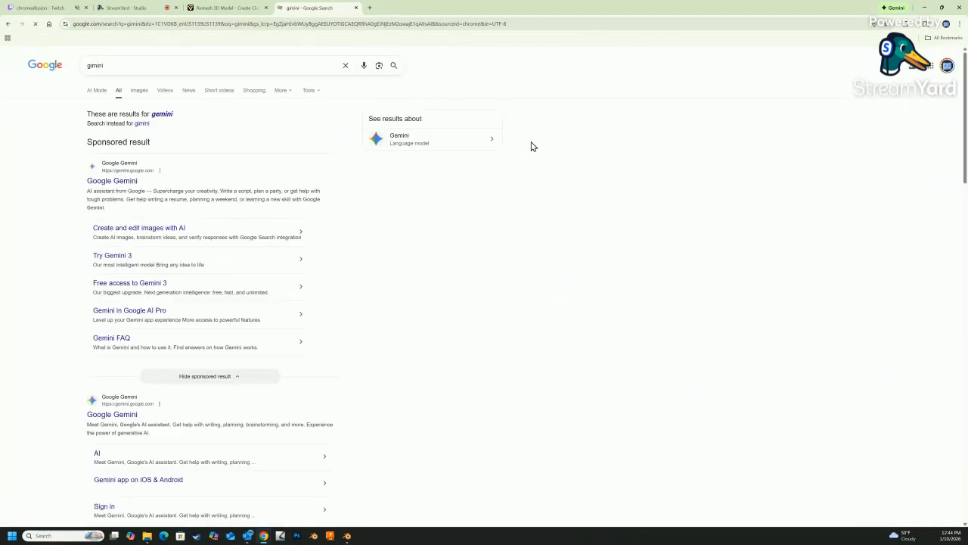
left_click(115, 183)
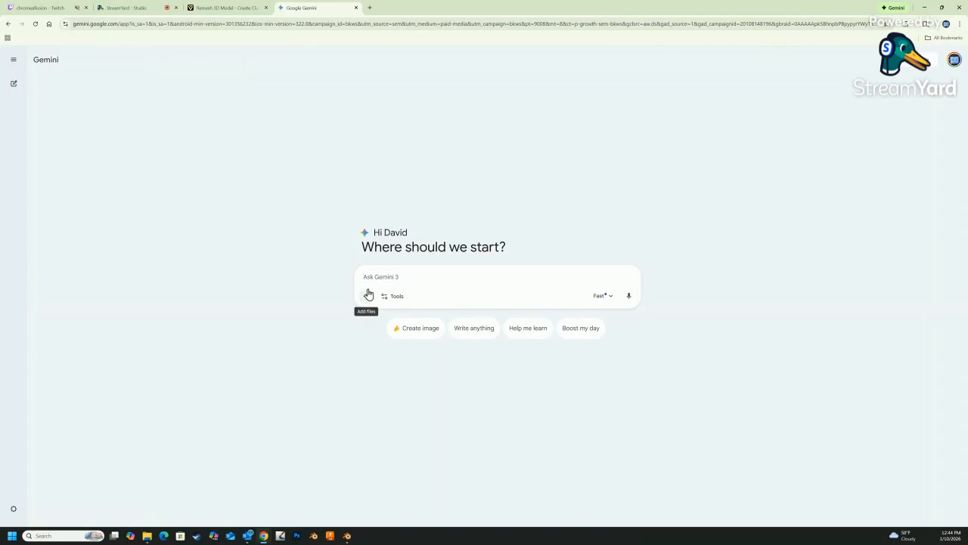
Expand the Gemini chat sidebar, enable image creation for the prompt and agree to the terms for creating content from images.
left_click(14, 61)
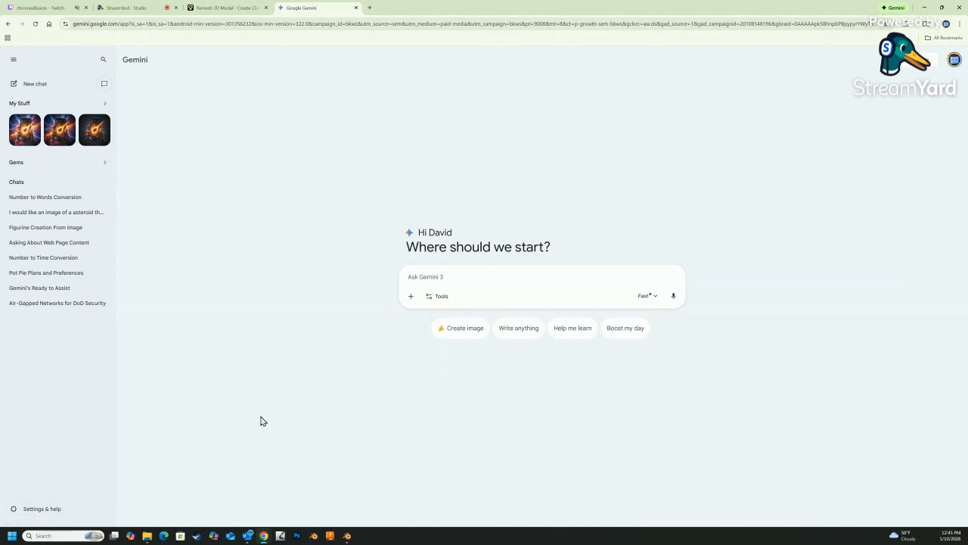
left_click(462, 329)
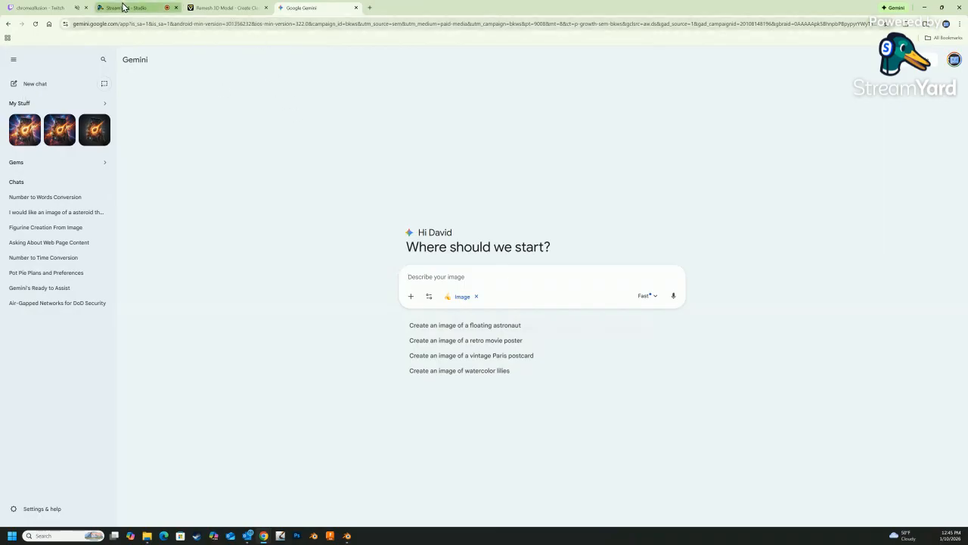
left_click(410, 298)
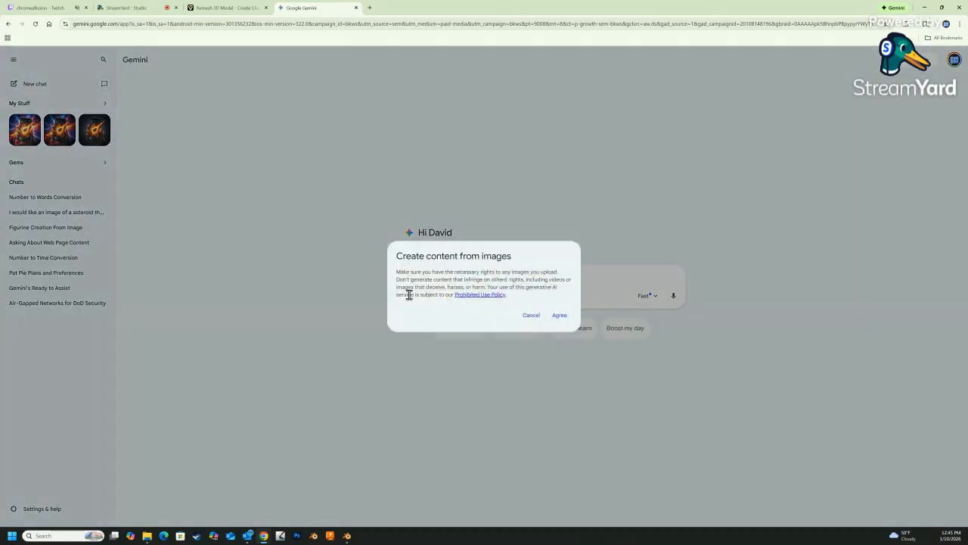
left_click(560, 315)
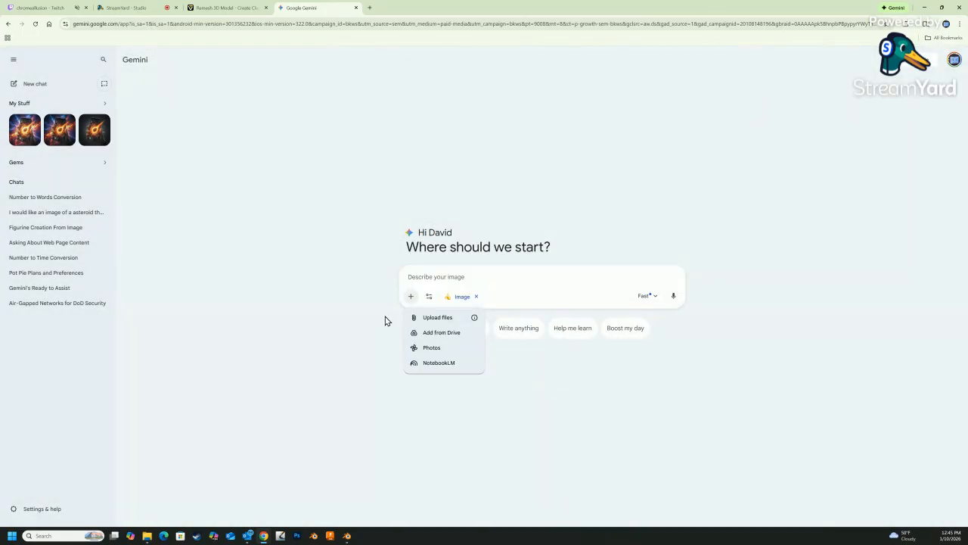
left_click(429, 318)
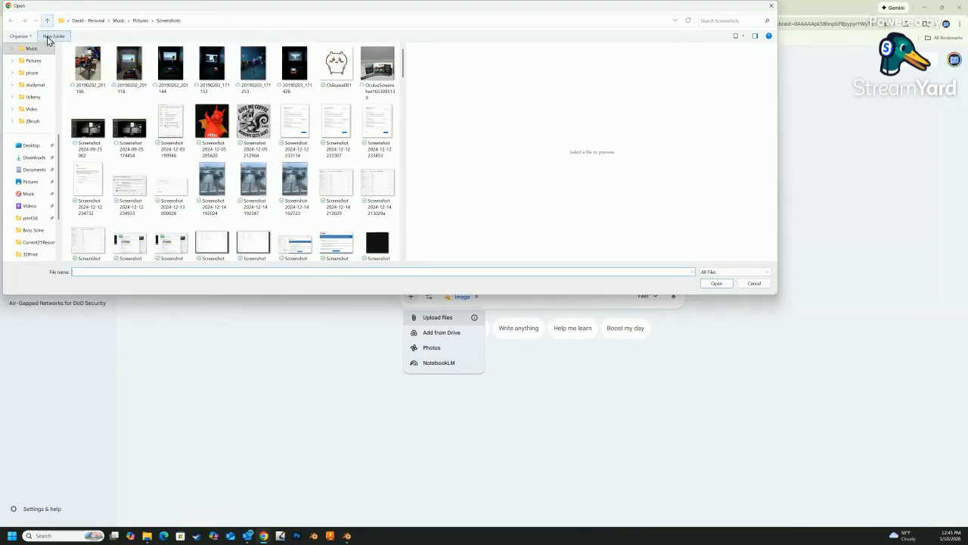
scroll(21, 240, "down", 2)
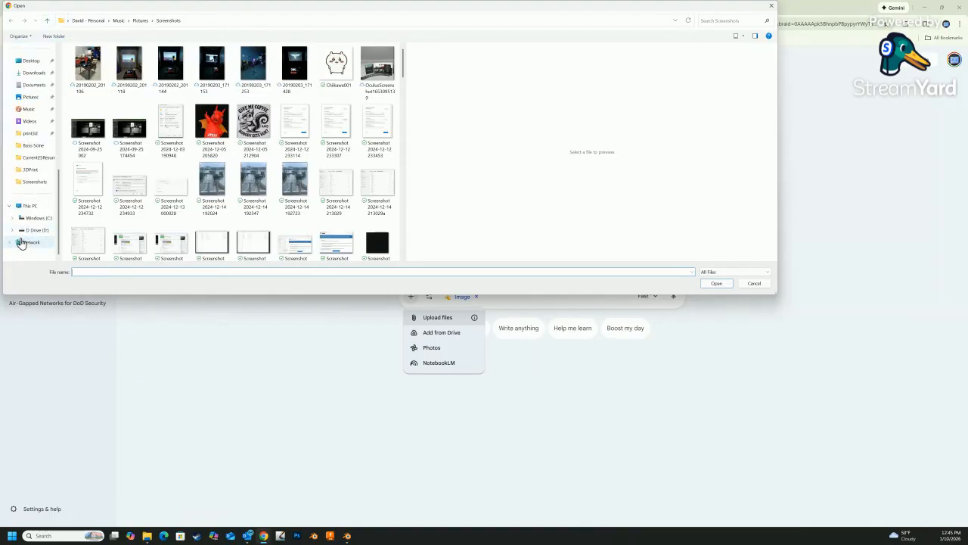
left_click(32, 134)
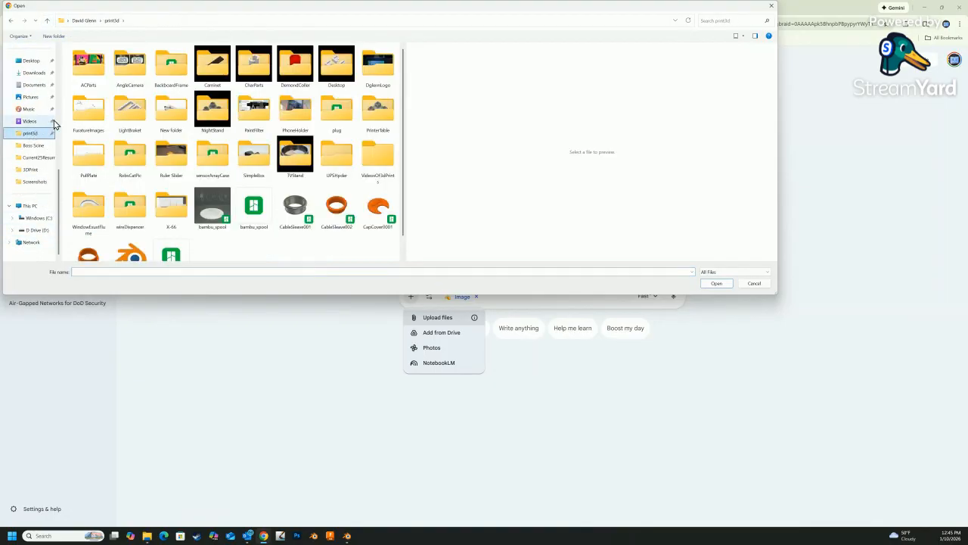
left_click(88, 21)
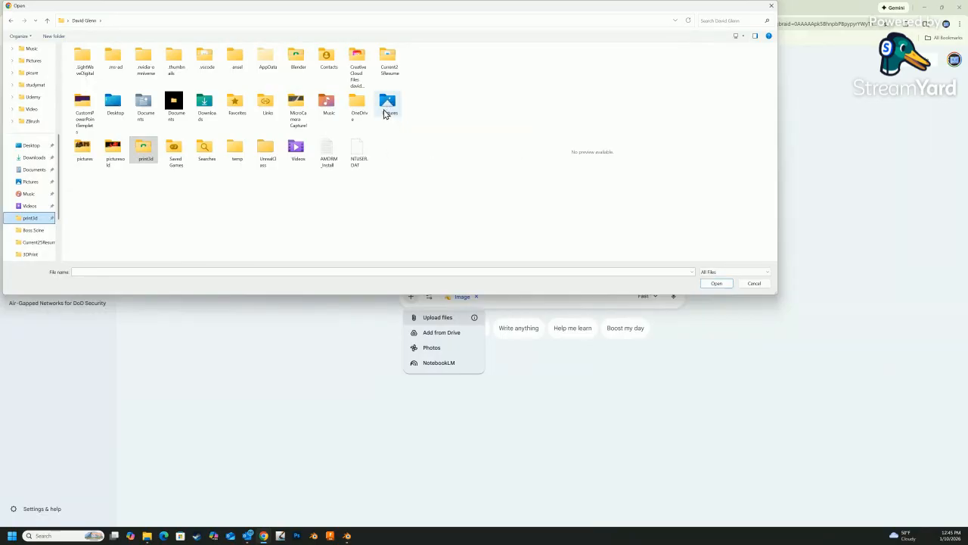
double_click(203, 104)
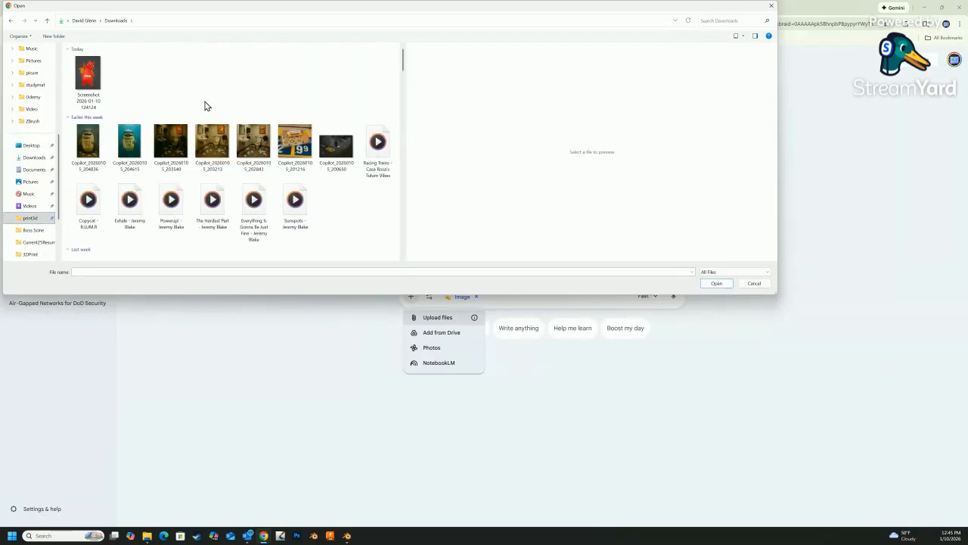
left_click(90, 82)
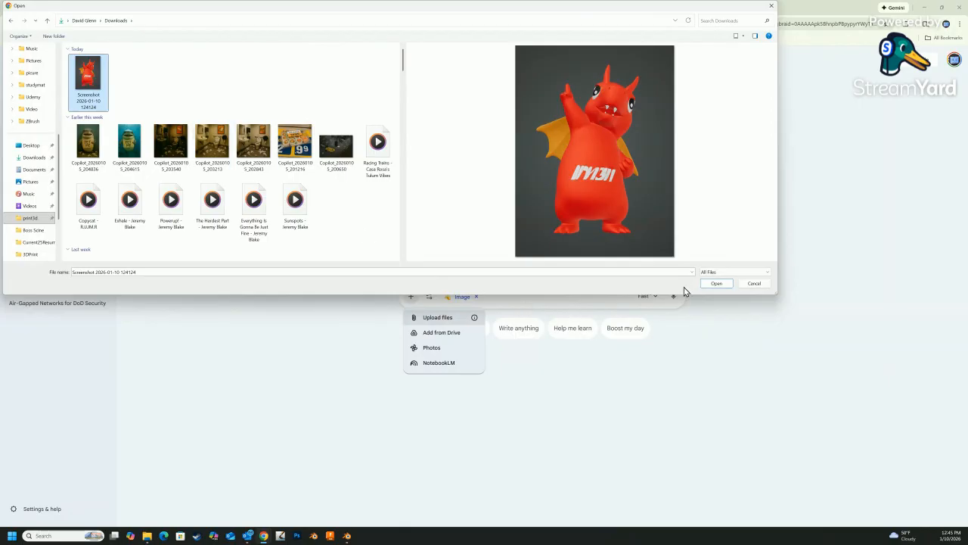
left_click(711, 286)
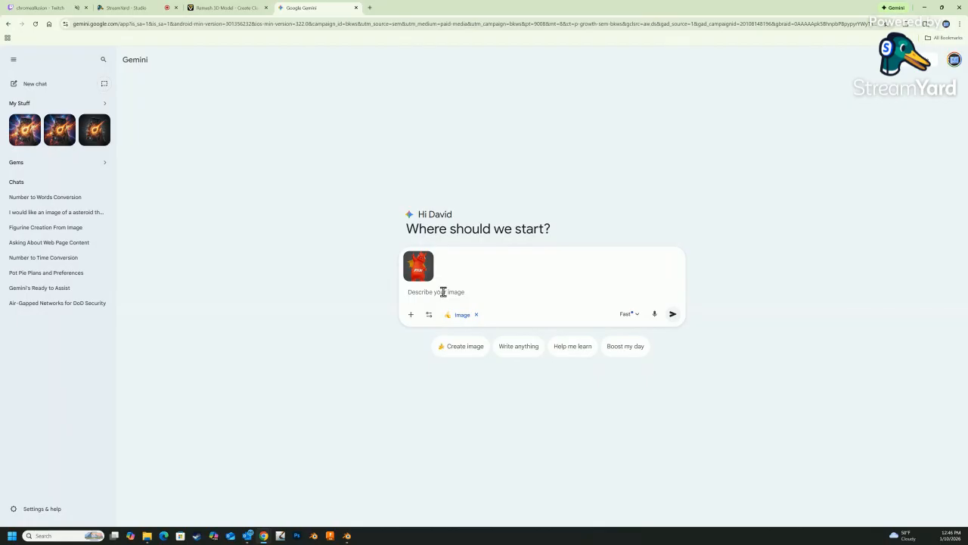
Generate an image with the prompt "Place character in T Pose" and download the result at full size.
type("Place character in T Pose")
key("Return")
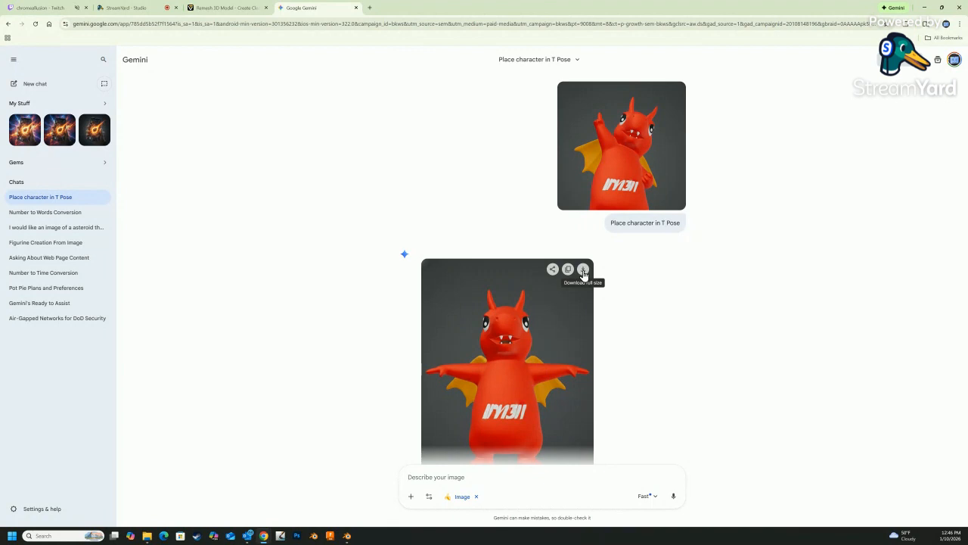
left_click(583, 272)
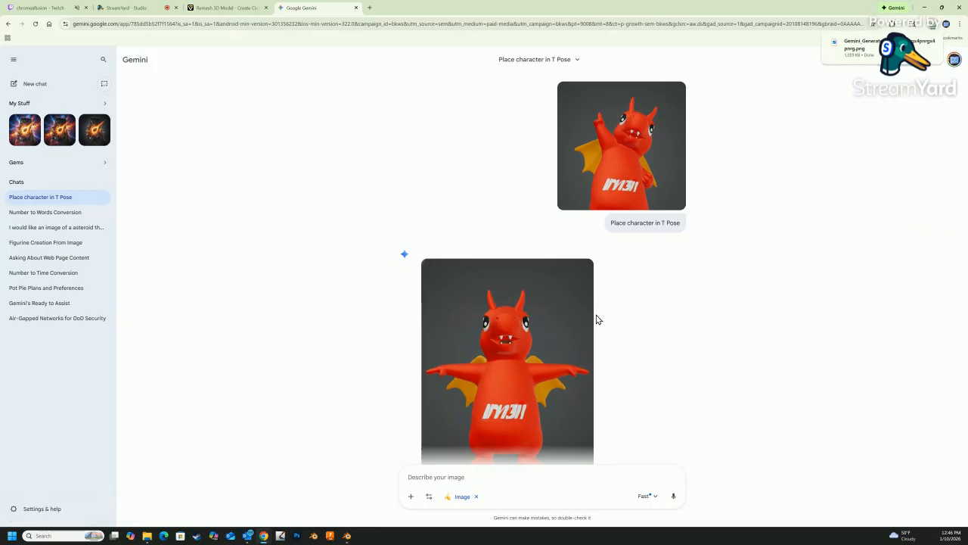
Switch to the Tripo page and replace the model generation's source image with the downloaded Gemini T-pose image from Downloads.
left_click(226, 8)
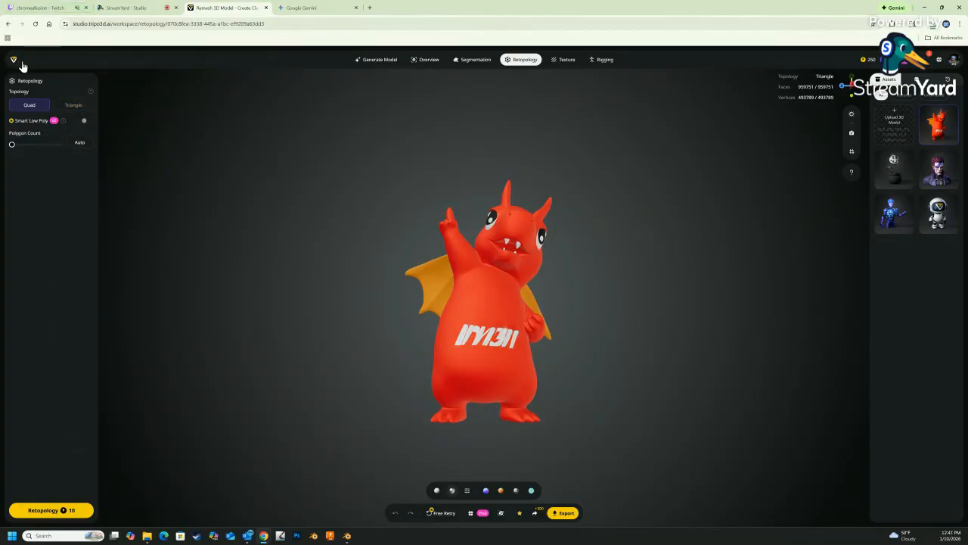
left_click(378, 61)
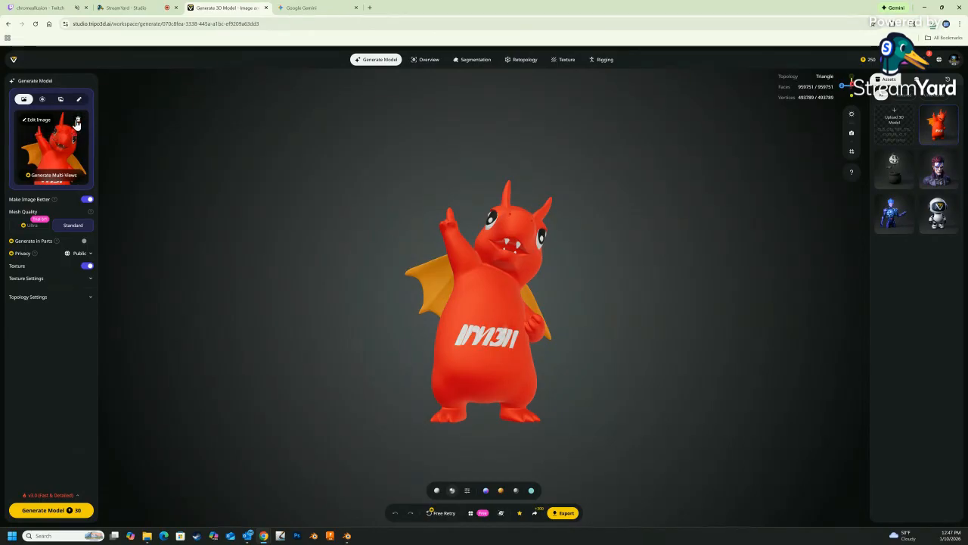
left_click(77, 119)
left_click(55, 149)
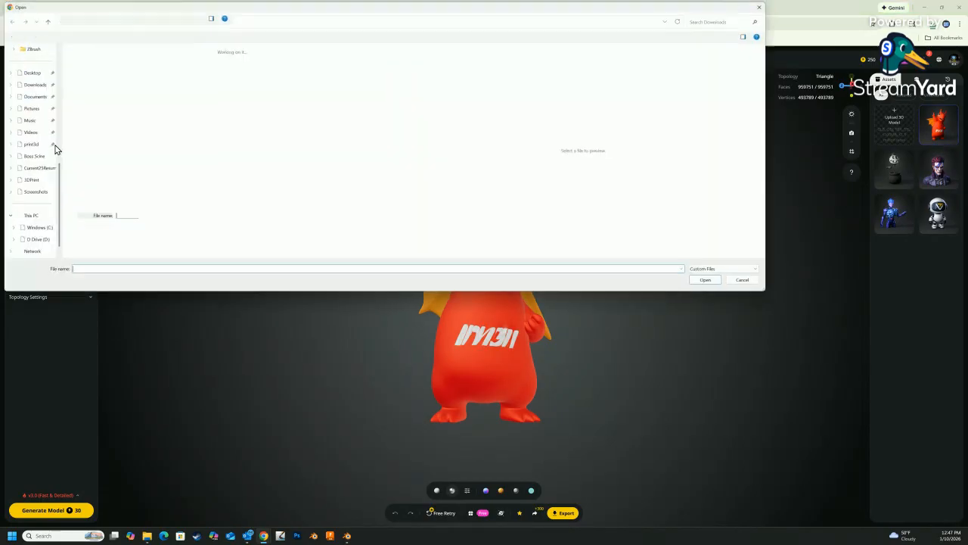
left_click(91, 81)
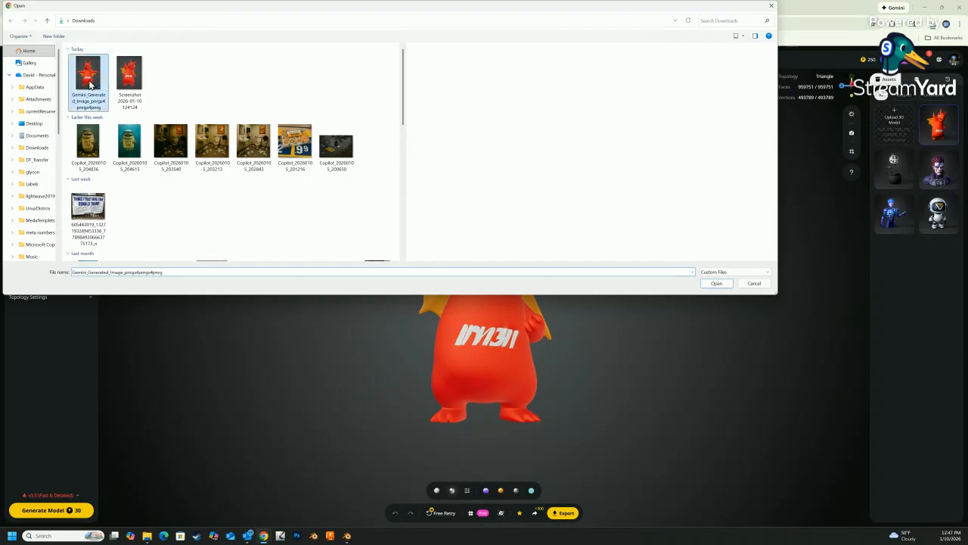
left_click(719, 283)
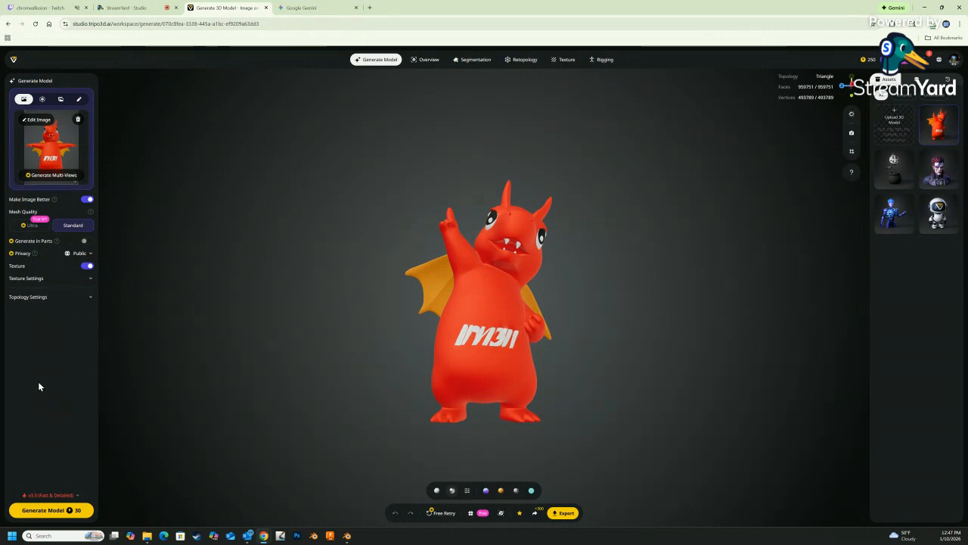
Generate the 3D model with Quad topology and automatic polycount, show its wireframe and inspect the dragon from the side.
left_click(20, 298)
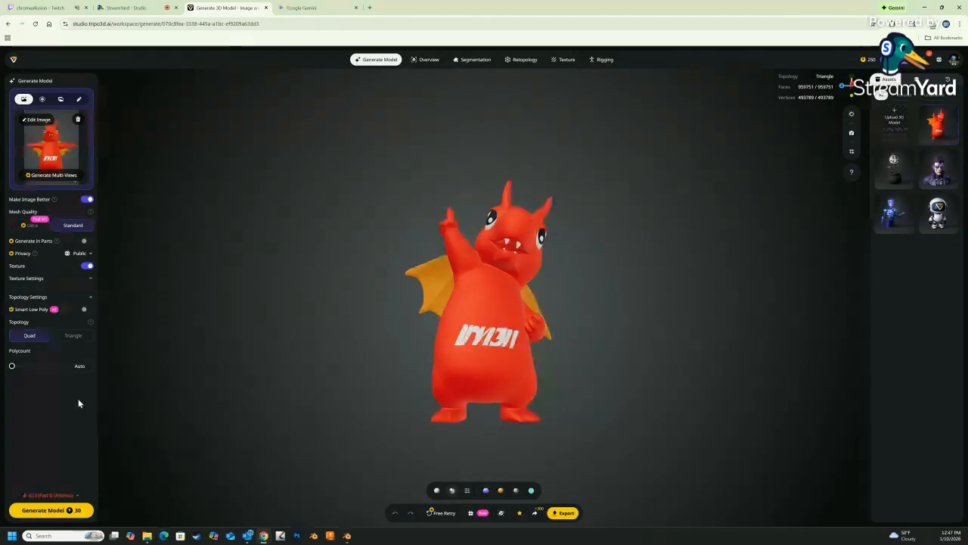
left_click(47, 512)
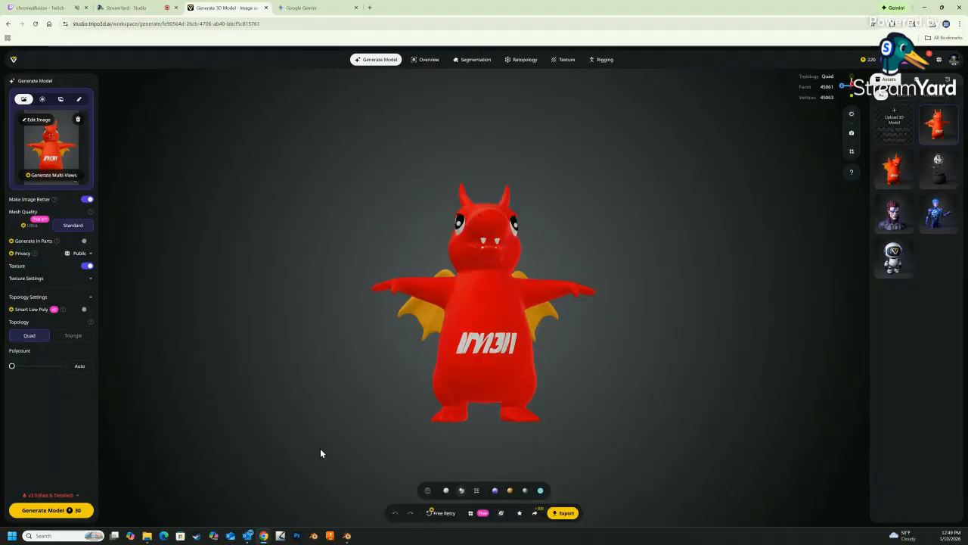
left_click_drag(500, 279, 576, 354)
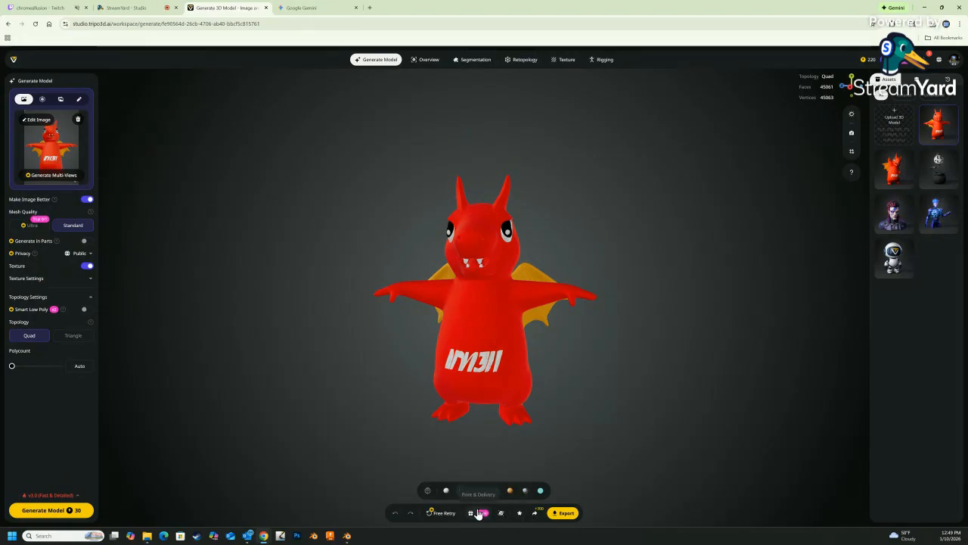
left_click(428, 493)
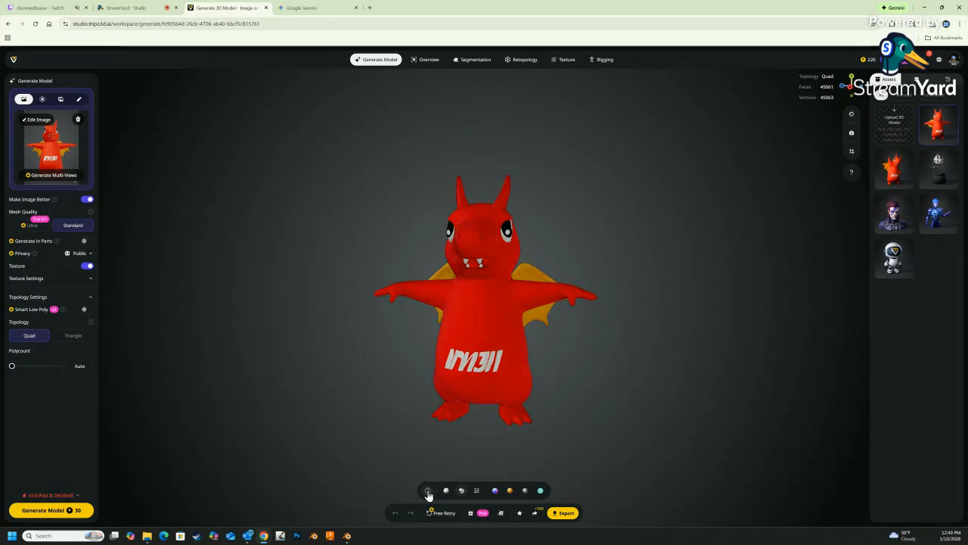
left_click_drag(621, 355, 408, 335)
left_click_drag(613, 376, 543, 372)
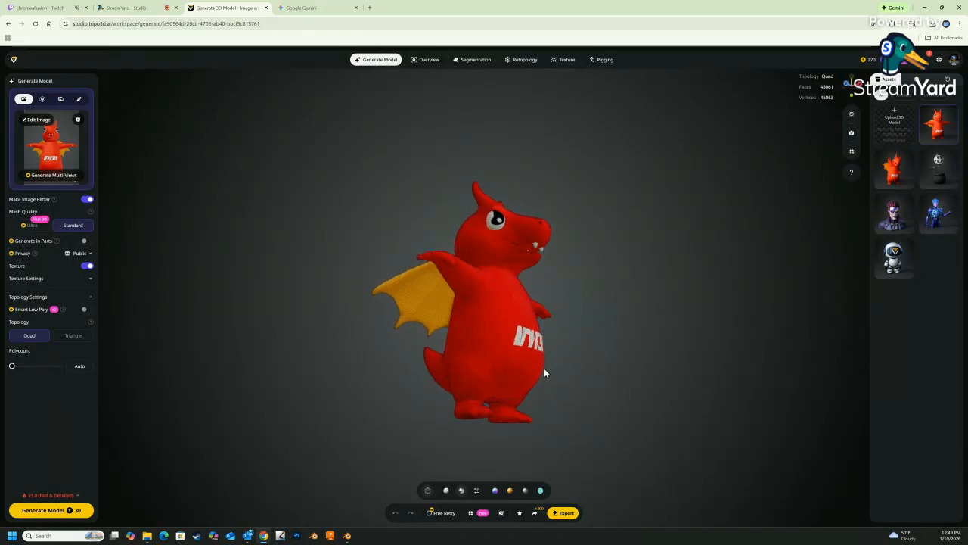
Export the T-pose dragon as "3d dragon model" in FBX format with the Blender preset.
left_click(563, 515)
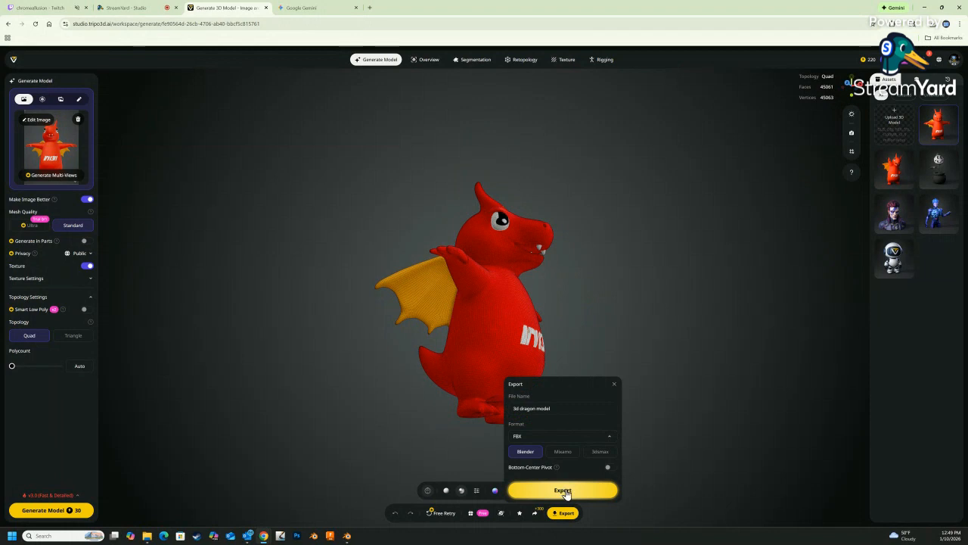
left_click(553, 435)
left_click(553, 436)
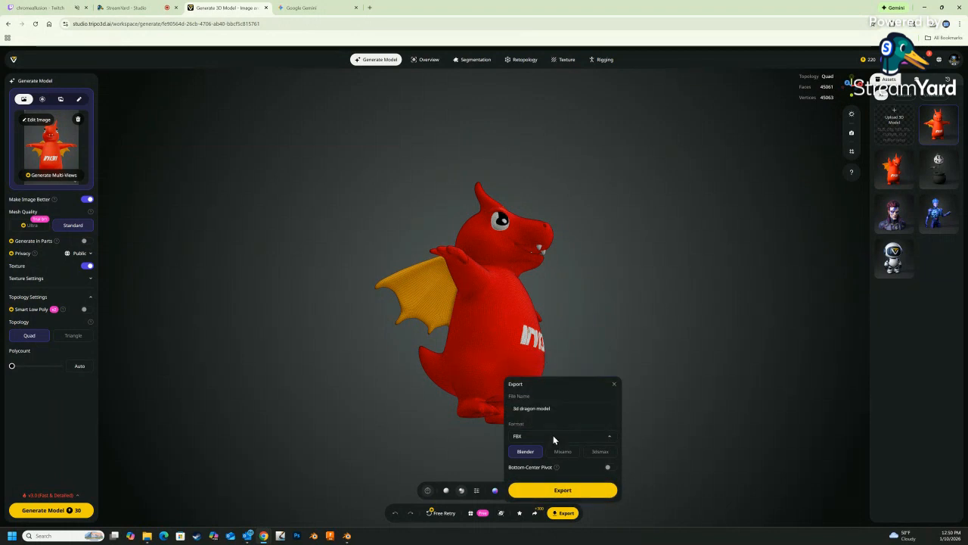
left_click(564, 490)
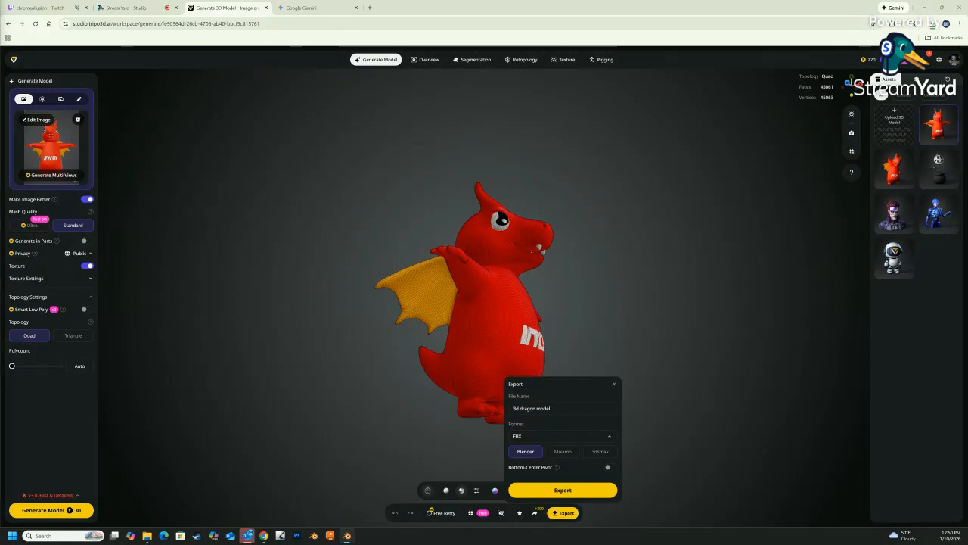
Switch to Blender, set the Alpha of the Boss_Singing bust's material to 1.000 and inspect the bust in the rendered scene.
left_click_drag(0, 32, 650, 9)
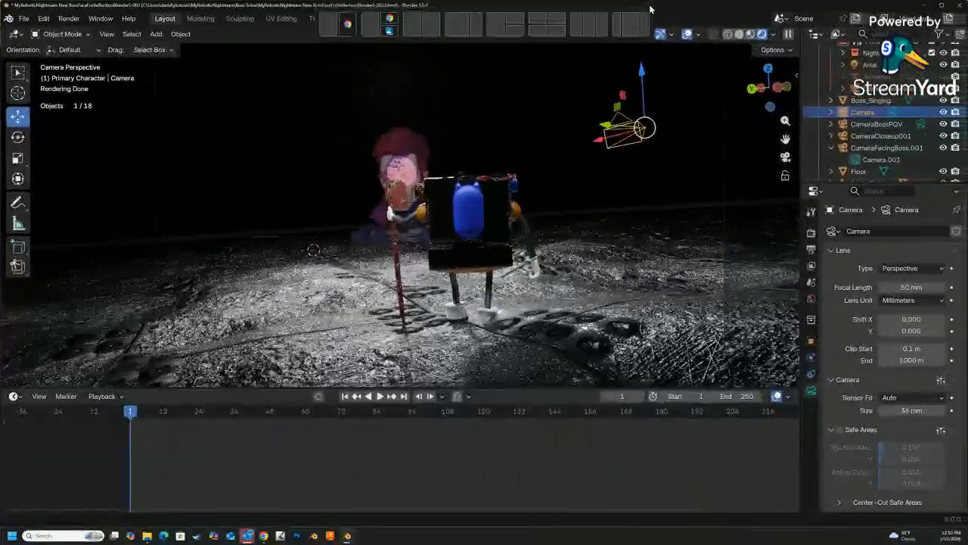
left_click(944, 9)
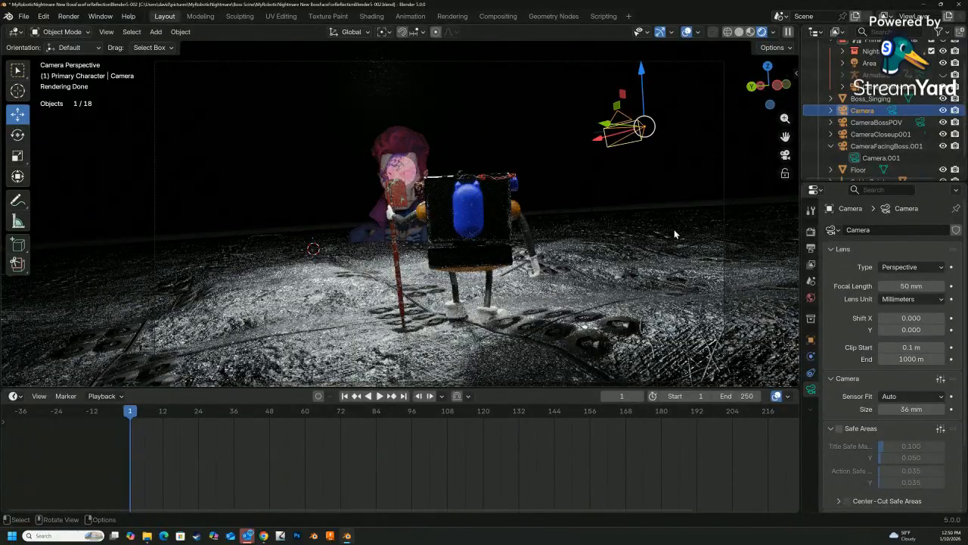
mouse_move(767, 89)
left_mouse_down()
mouse_move(676, 123)
mouse_move(757, 98)
left_mouse_up()
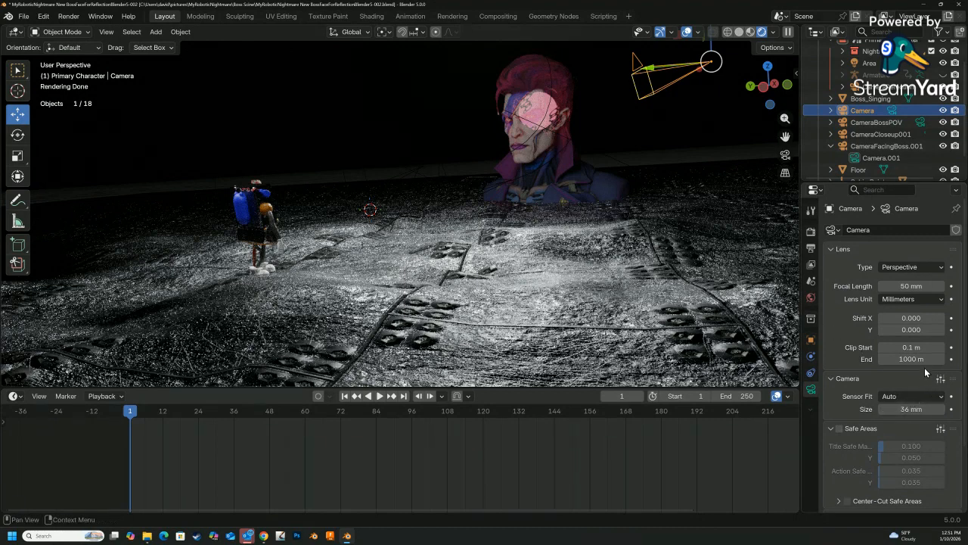
left_click(535, 86)
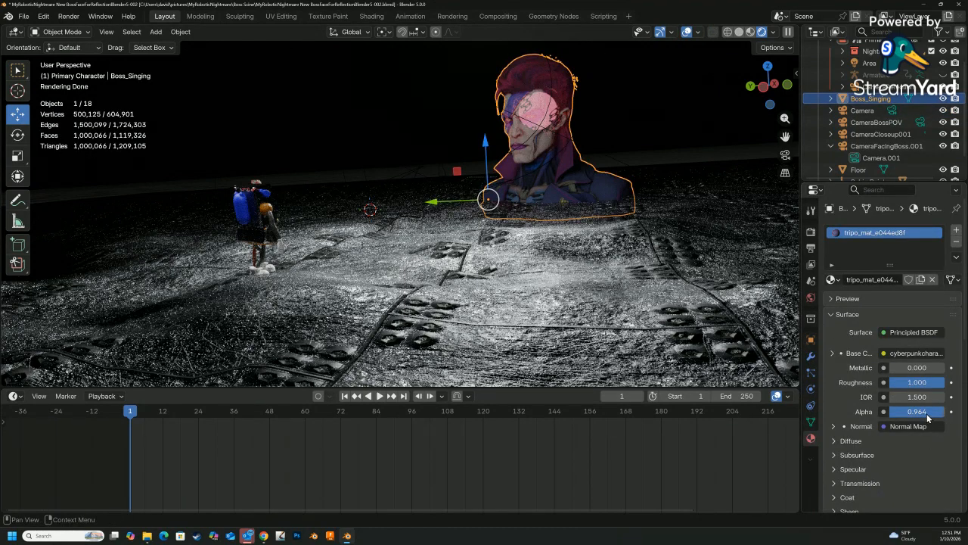
left_click_drag(924, 413, 932, 412)
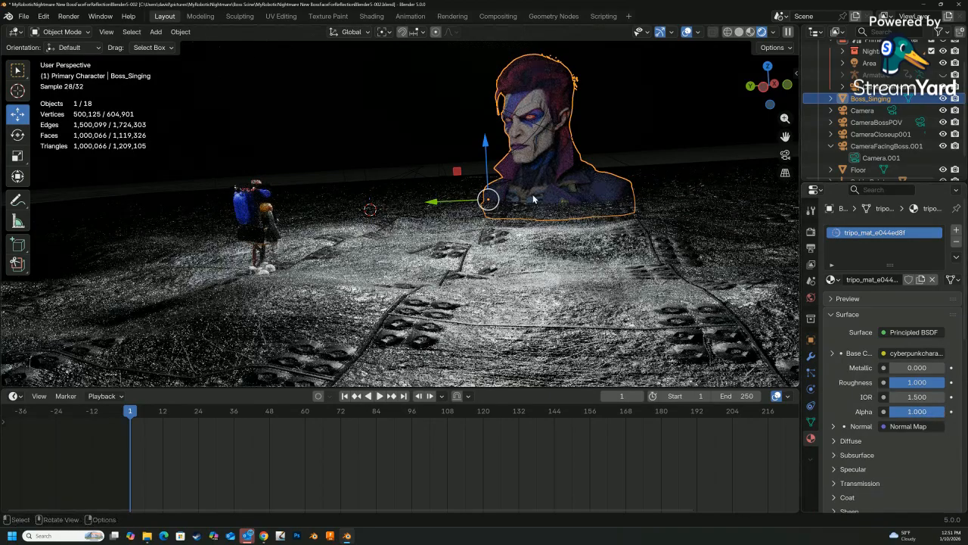
left_click(542, 168)
middle_click_drag(543, 168, 609, 197)
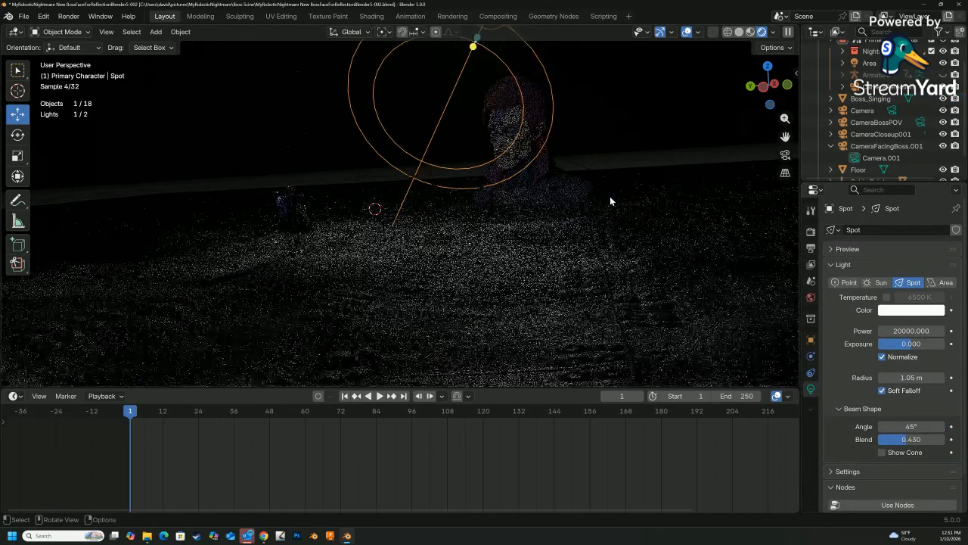
scroll(563, 191, "up", 3)
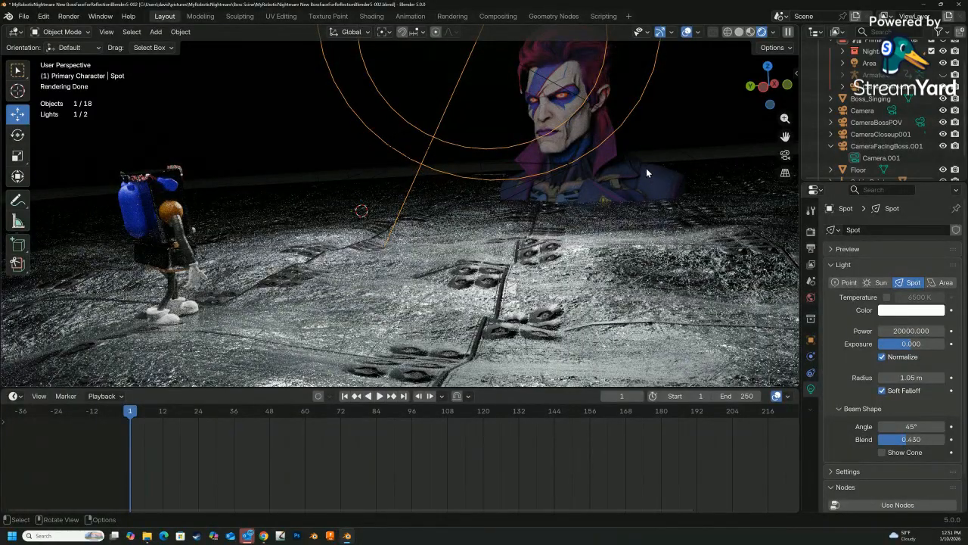
scroll(579, 147, "down", 4)
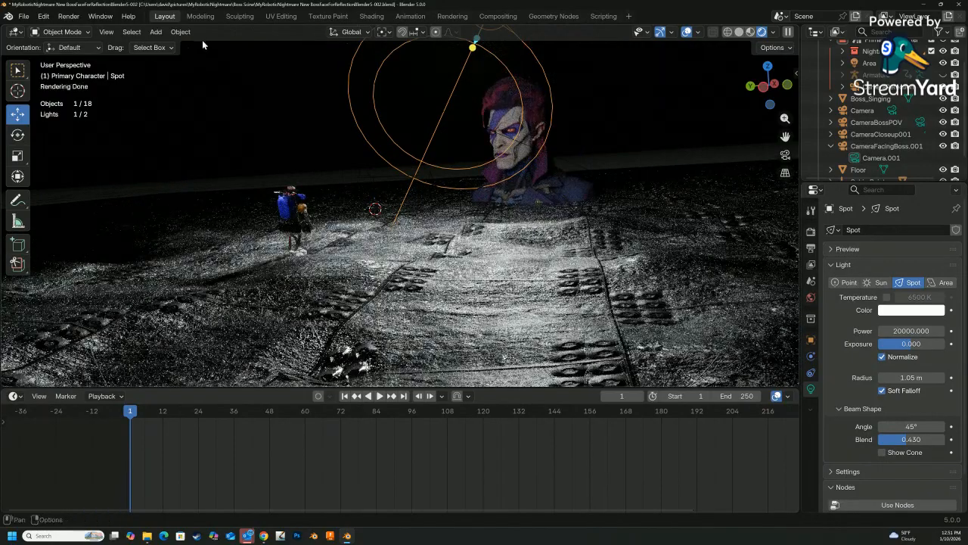
Start a new General file, saving the changes to the current scene, and delete the default cube.
left_click(24, 17)
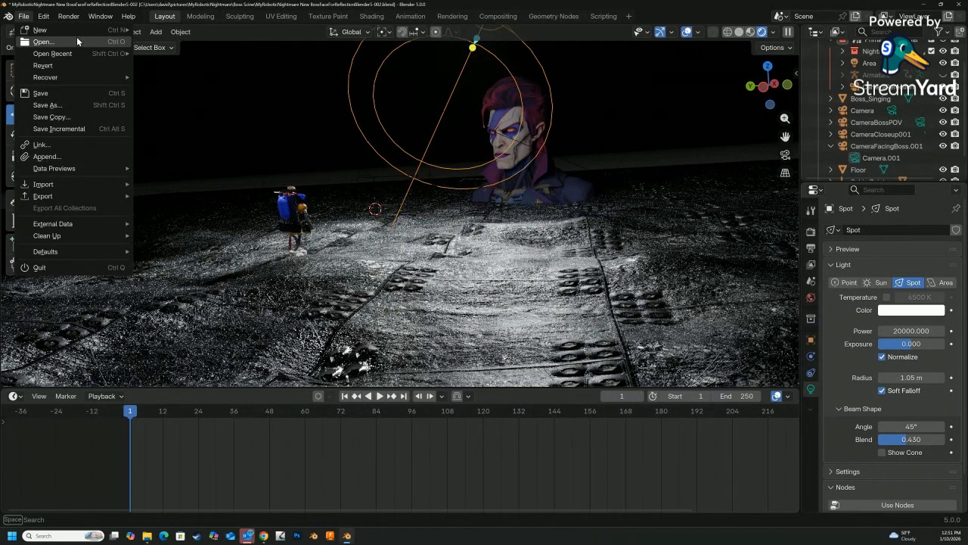
mouse_move(46, 34)
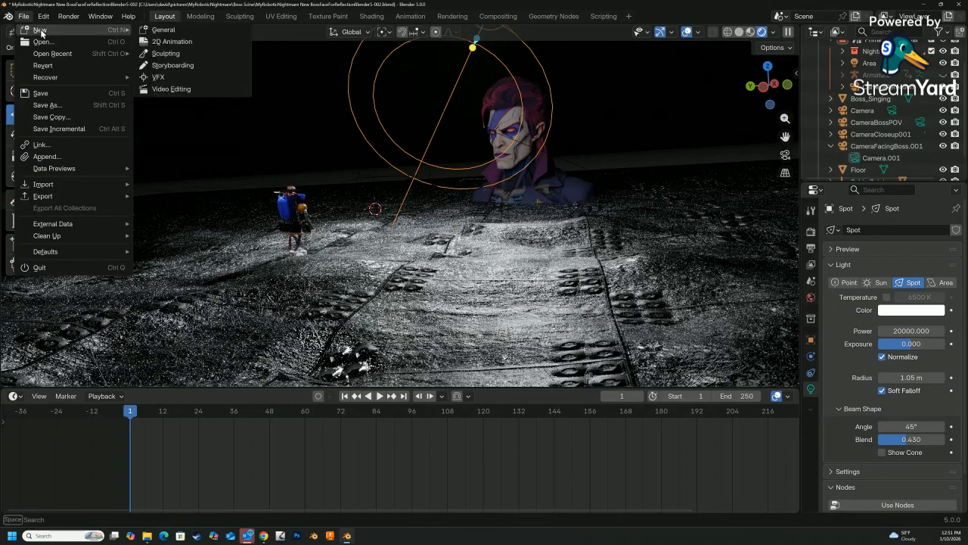
left_click(161, 30)
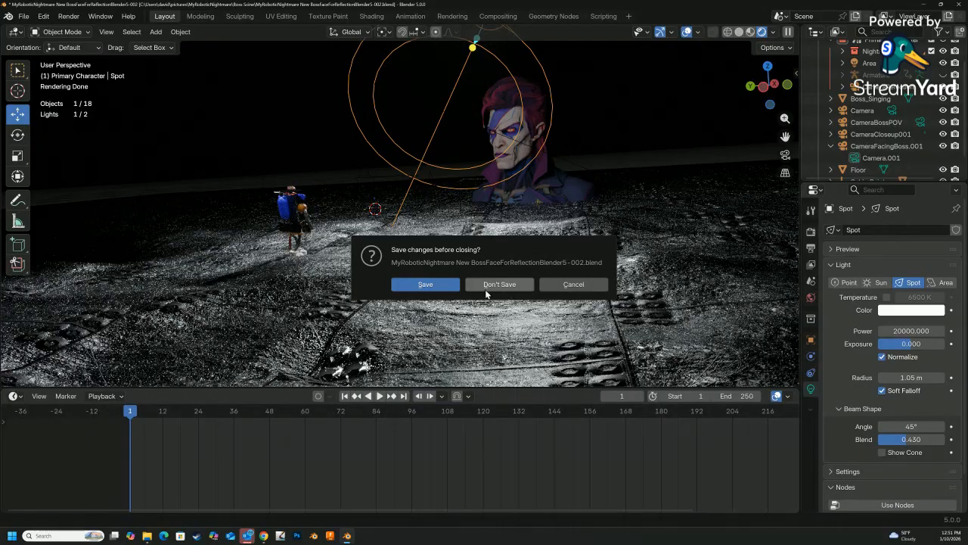
left_click(430, 284)
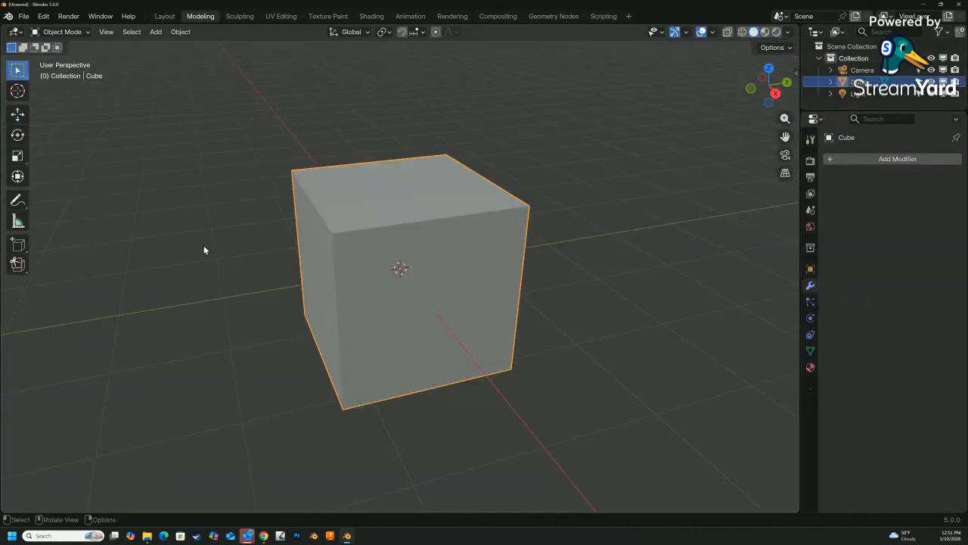
left_click(416, 282)
key("Delete")
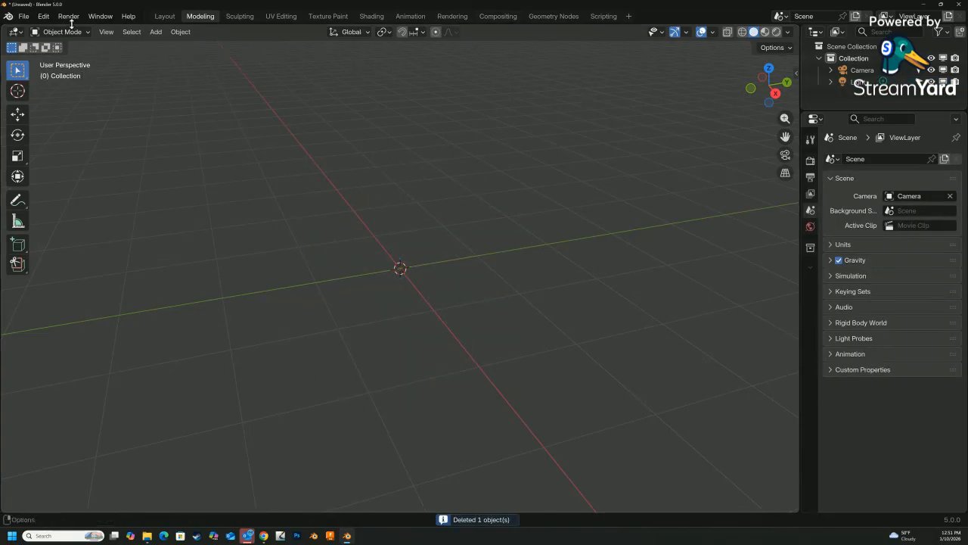
Import the FBX file "3d+dragon+model.fbx" from Downloads and display the dragon with Rendered viewport shading.
left_click(23, 16)
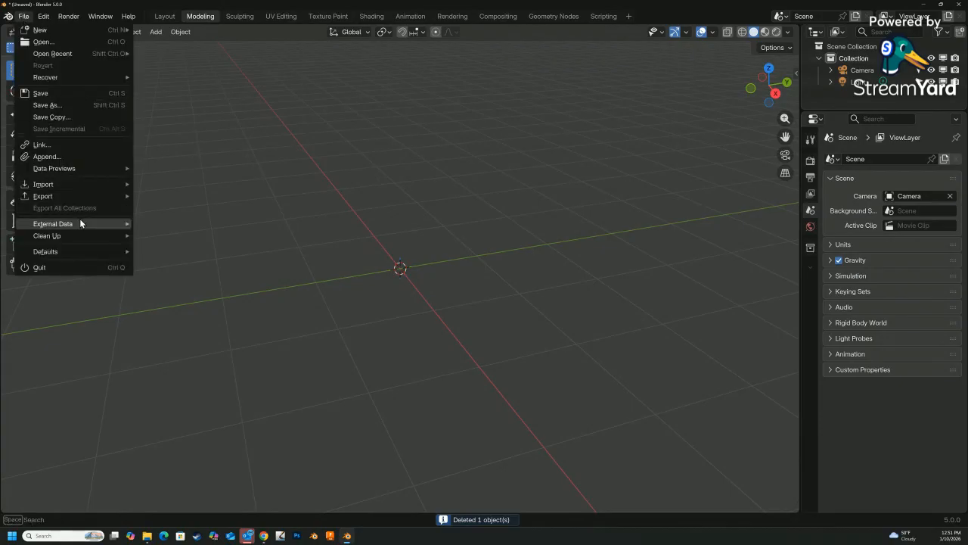
mouse_move(67, 185)
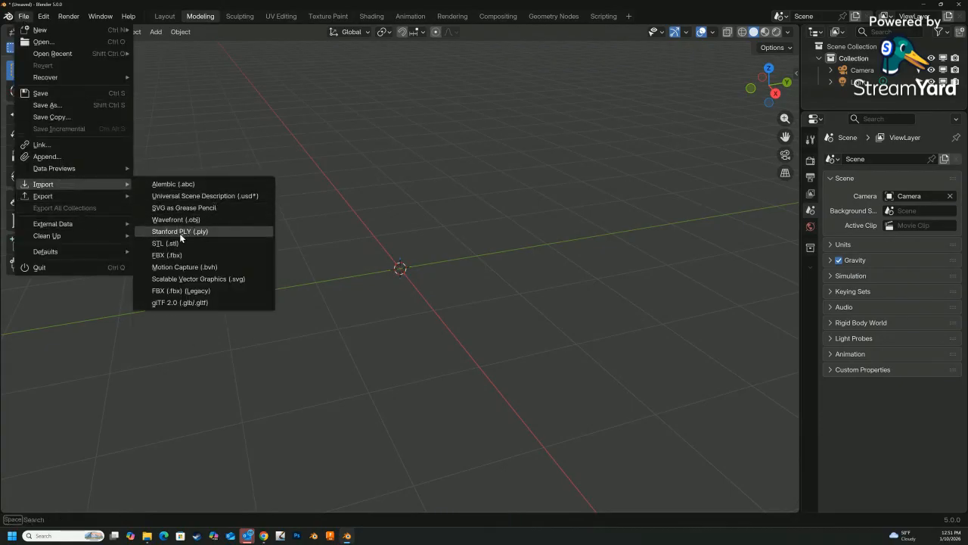
left_click(162, 255)
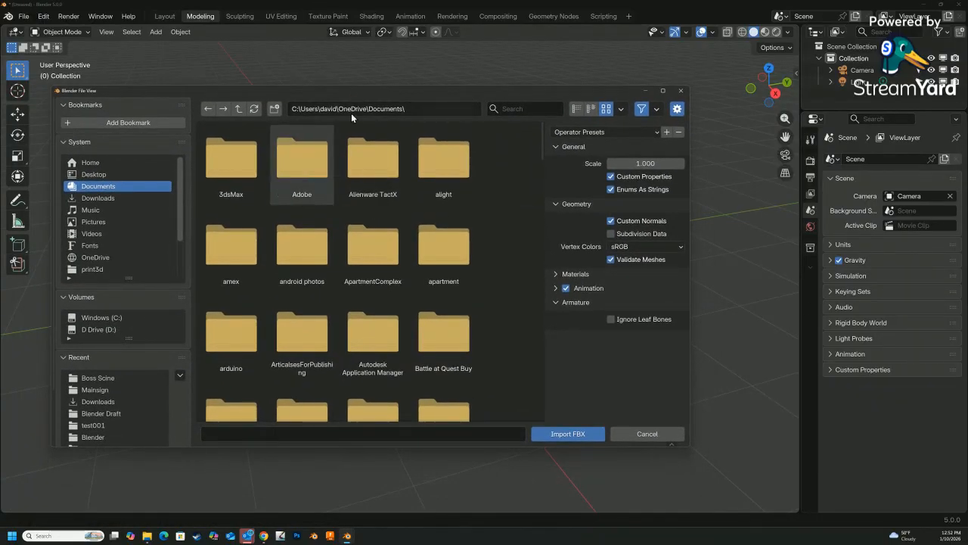
left_click(97, 197)
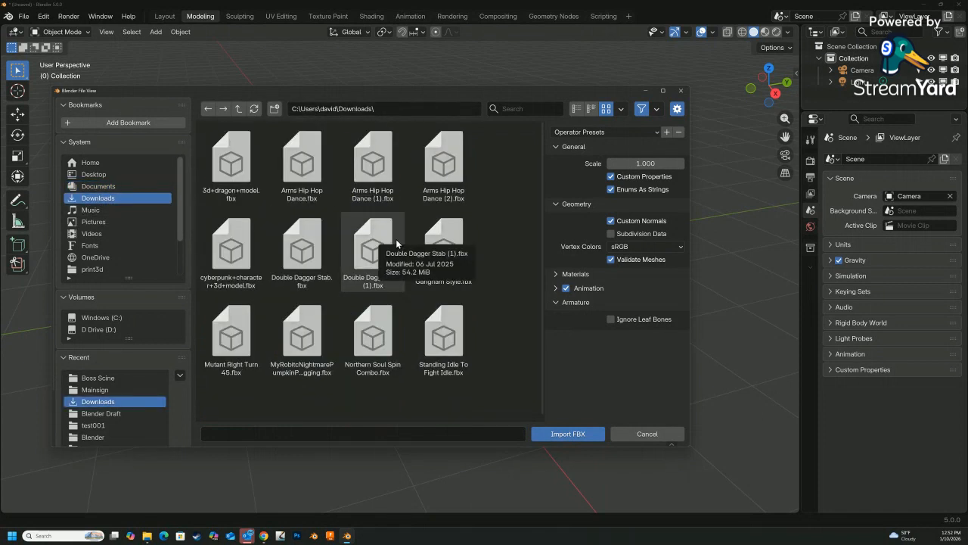
left_click(231, 162)
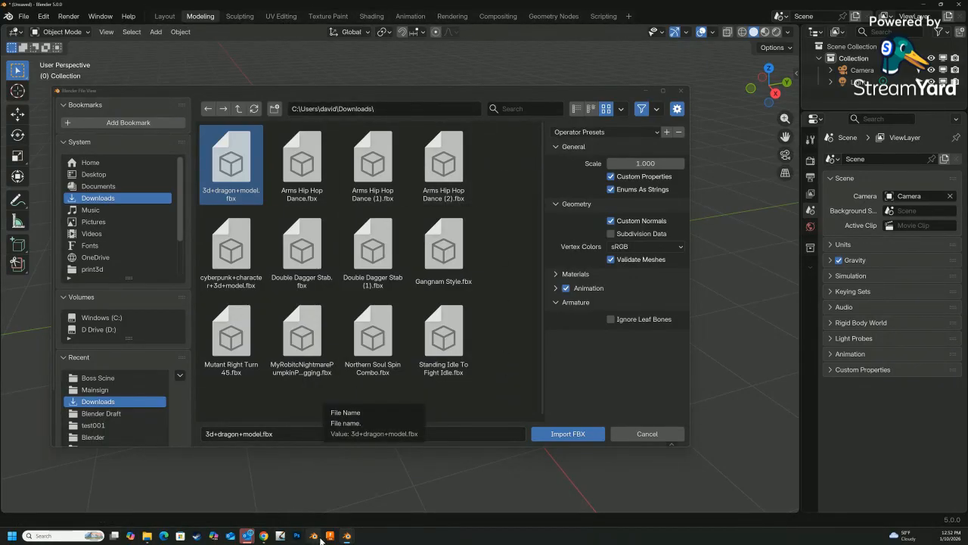
mouse_move(251, 537)
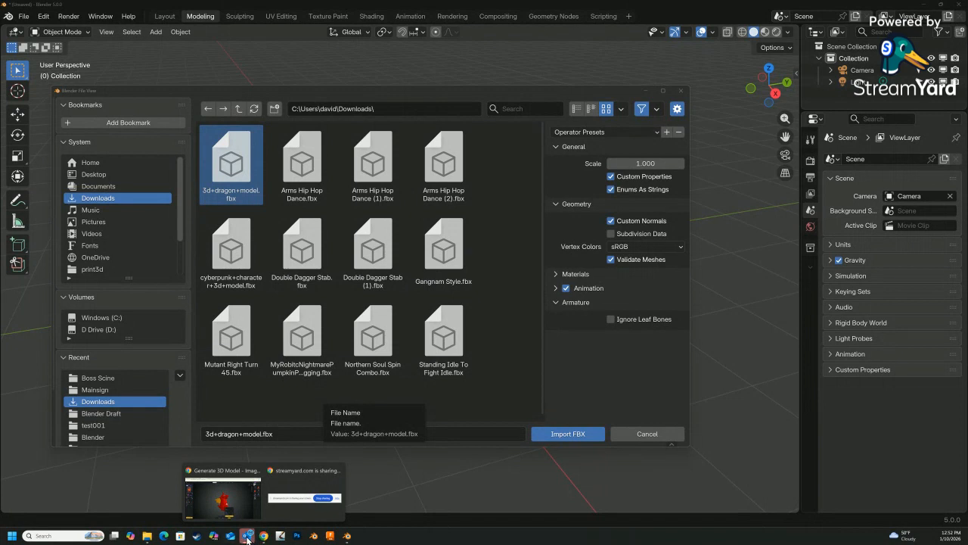
double_click(238, 163)
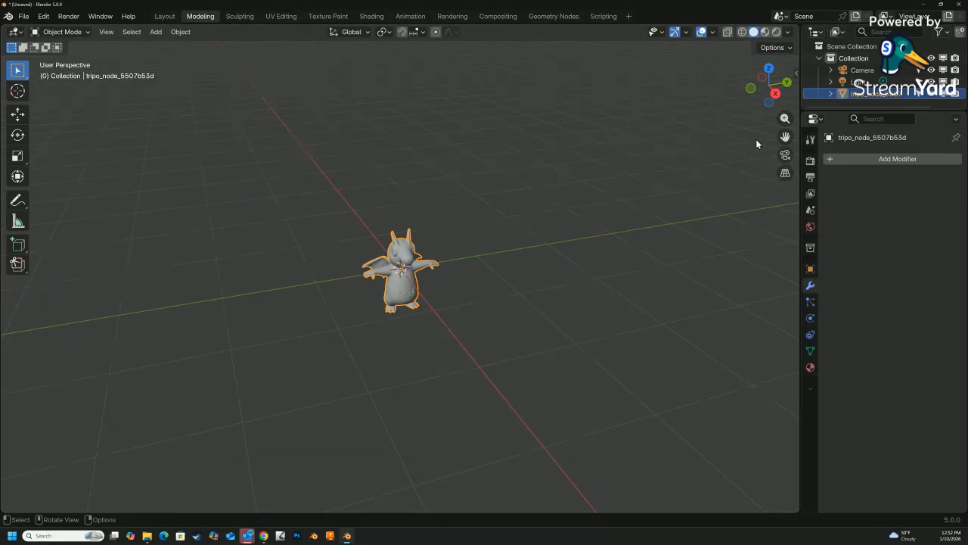
left_click(765, 34)
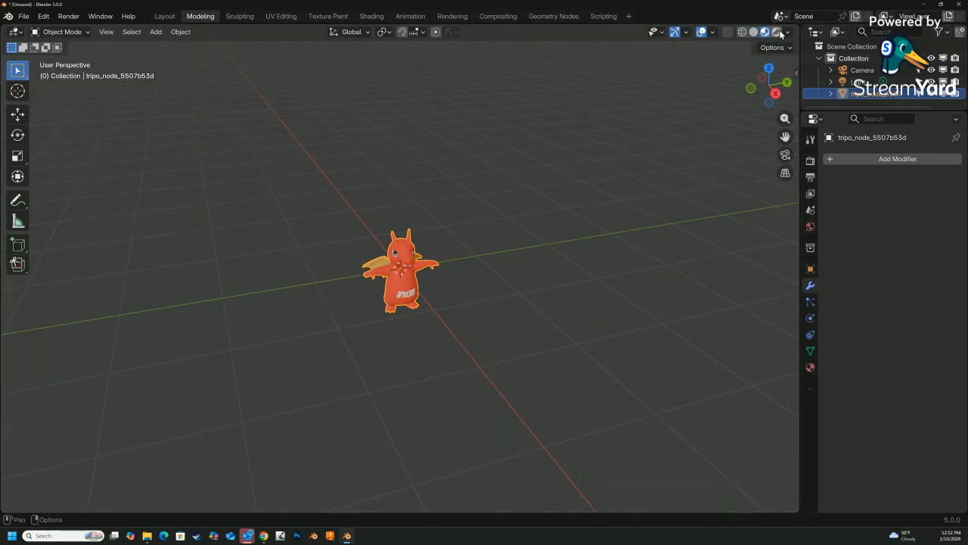
left_click(776, 32)
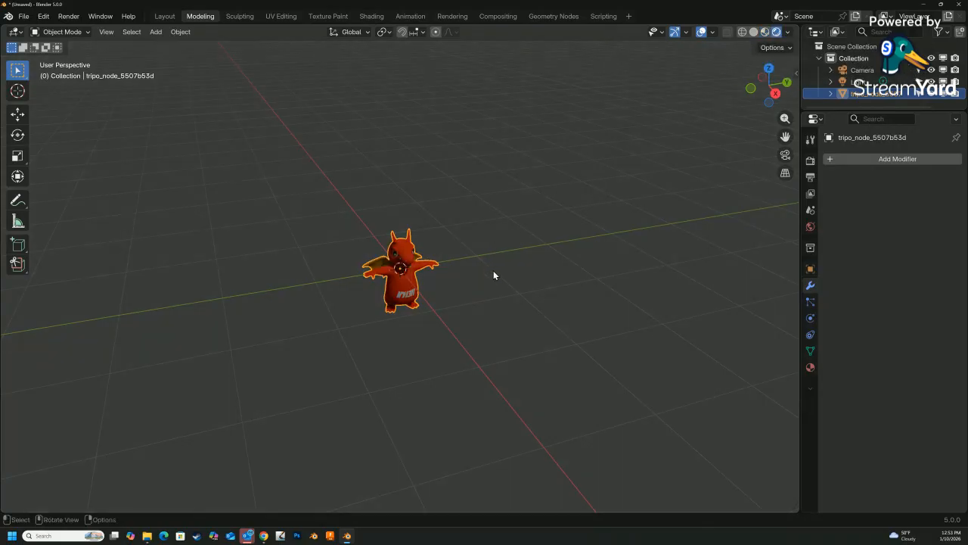
Inspect the imported dragon from several sides, check it in Wireframe and switch the viewport to Solid shading.
scroll(472, 261, "up", 8)
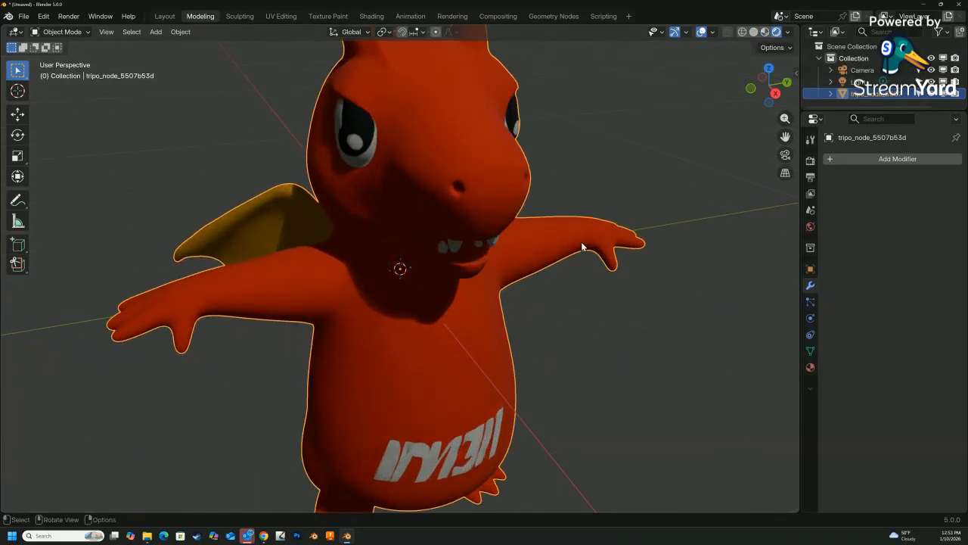
scroll(664, 231, "down", 3)
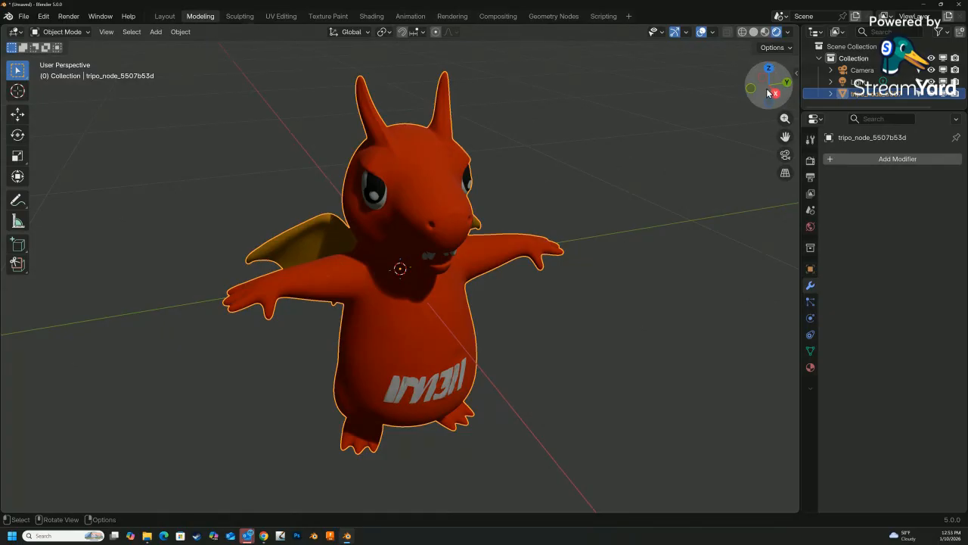
left_click_drag(768, 93, 793, 100)
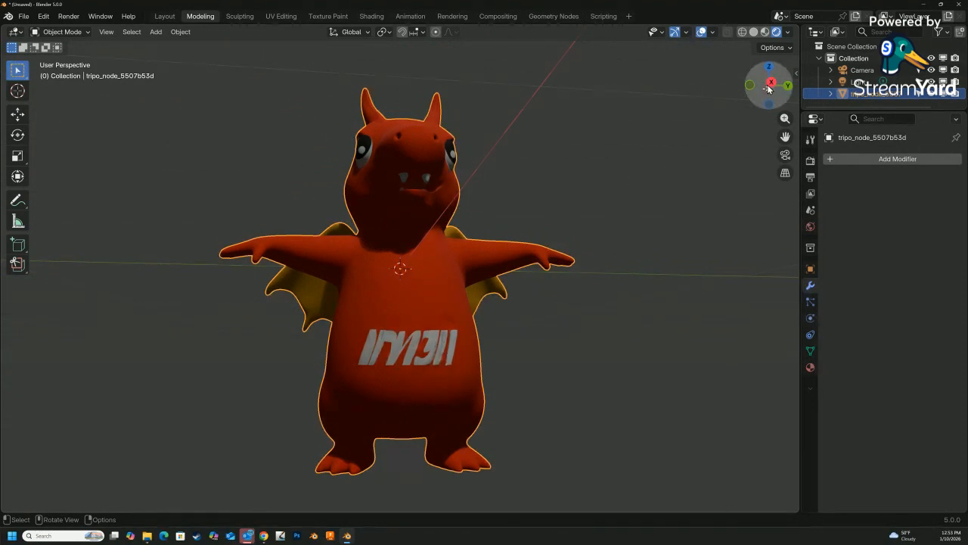
left_click_drag(766, 89, 801, 62)
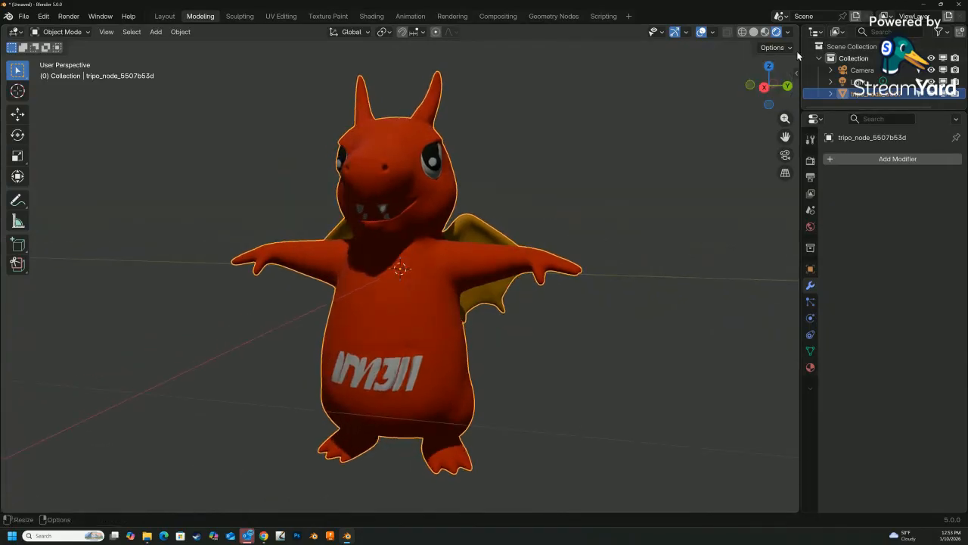
left_click(743, 33)
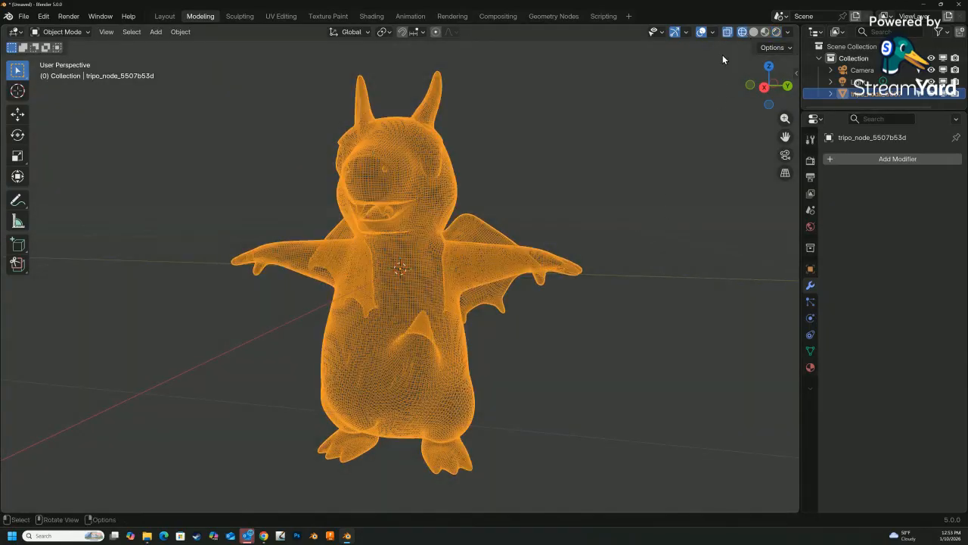
left_click(753, 32)
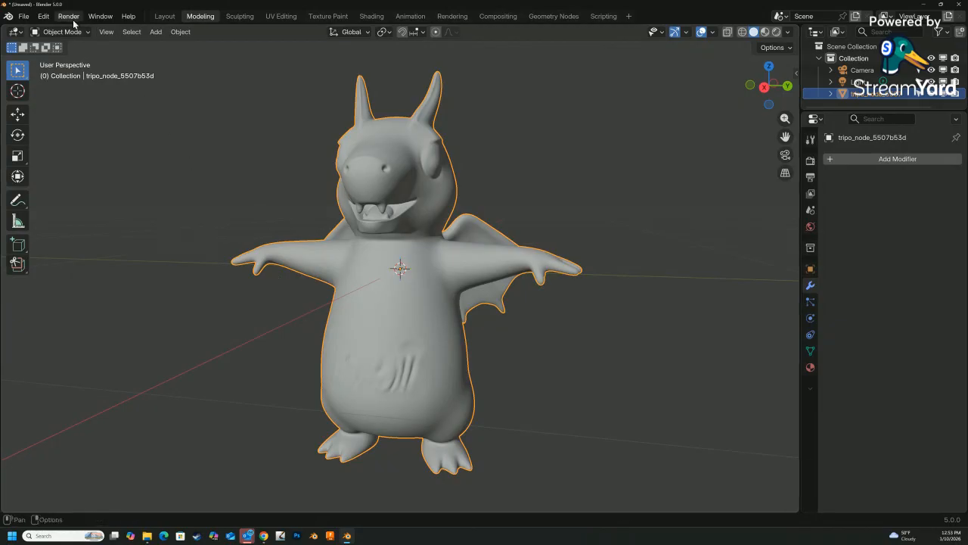
Put the dragon into Edit Mode and examine the quad mesh on its head and body.
left_click(42, 16)
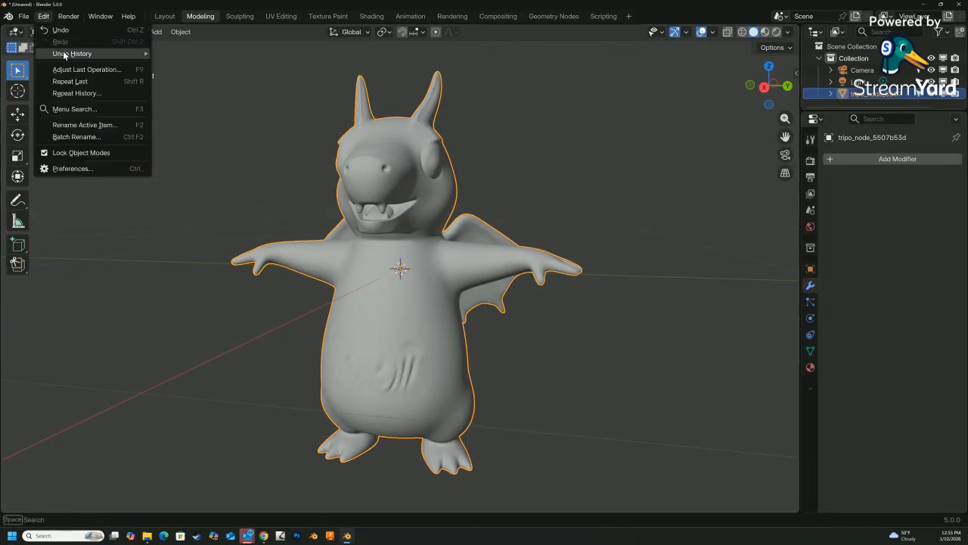
mouse_move(75, 54)
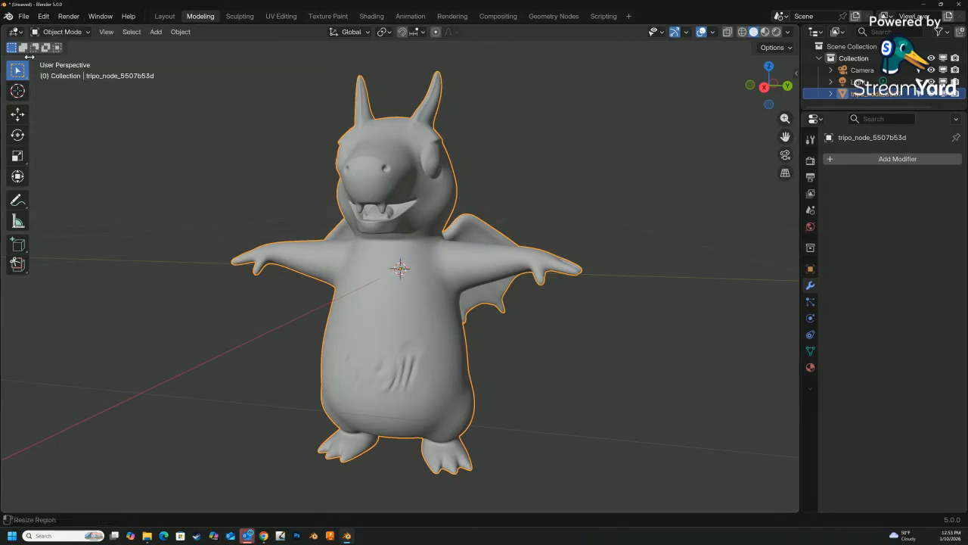
left_click(63, 32)
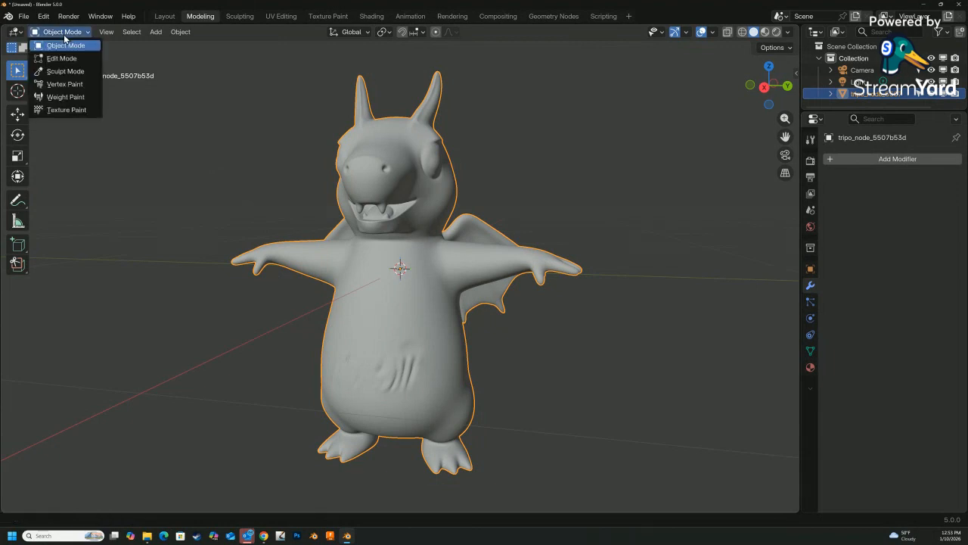
left_click(61, 58)
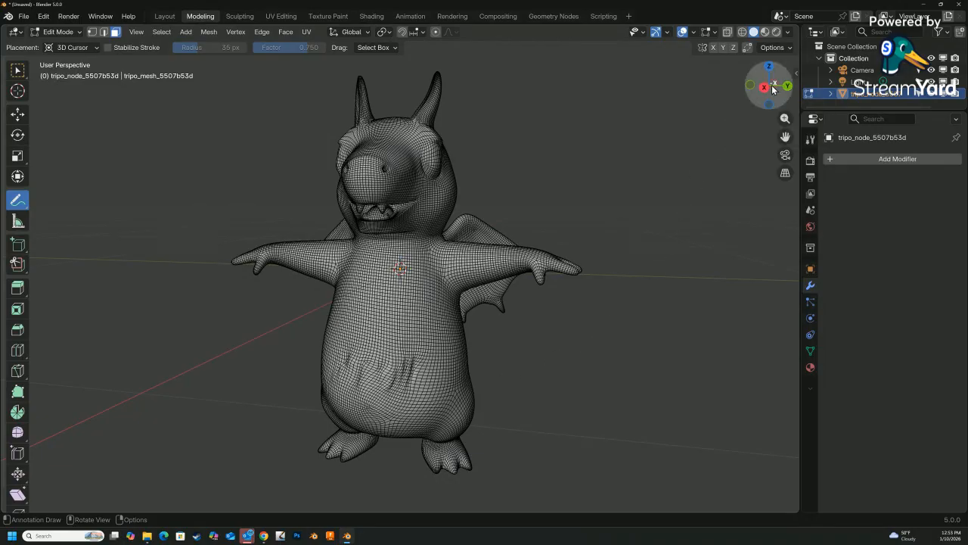
mouse_move(773, 89)
left_mouse_down()
mouse_move(733, 92)
mouse_move(792, 90)
mouse_move(745, 91)
mouse_move(775, 91)
left_mouse_up()
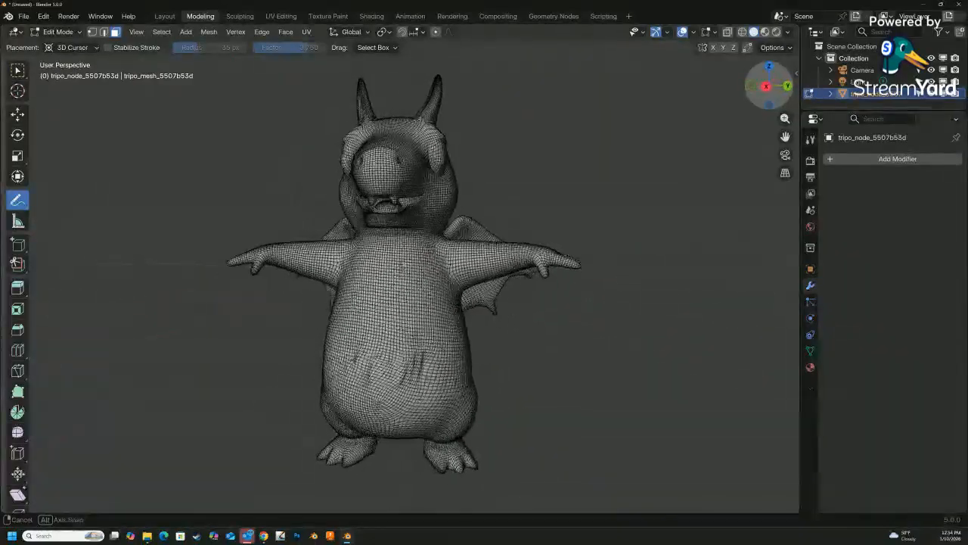
middle_click_drag(408, 287, 252, 272)
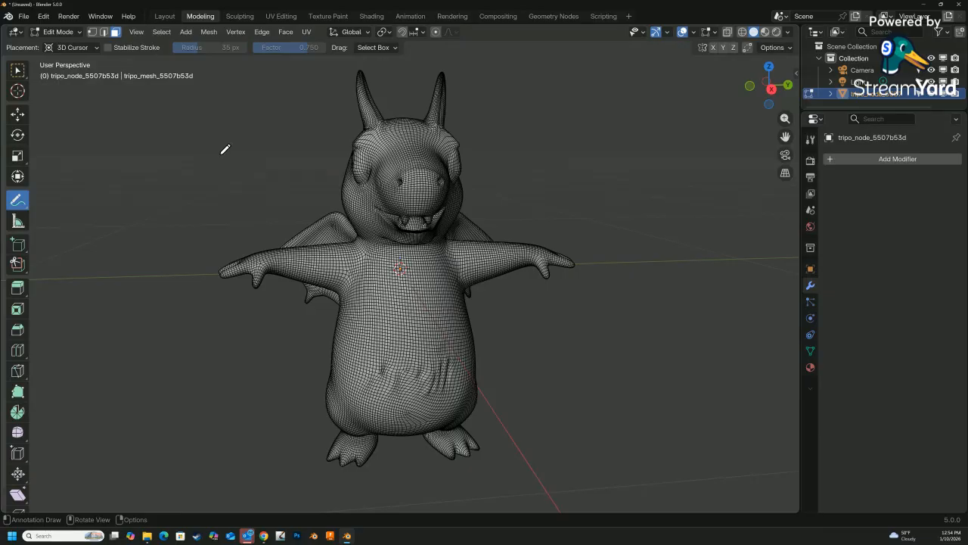
Show the dragon's material settings and inspect its mesh from the side and the front.
left_click(809, 367)
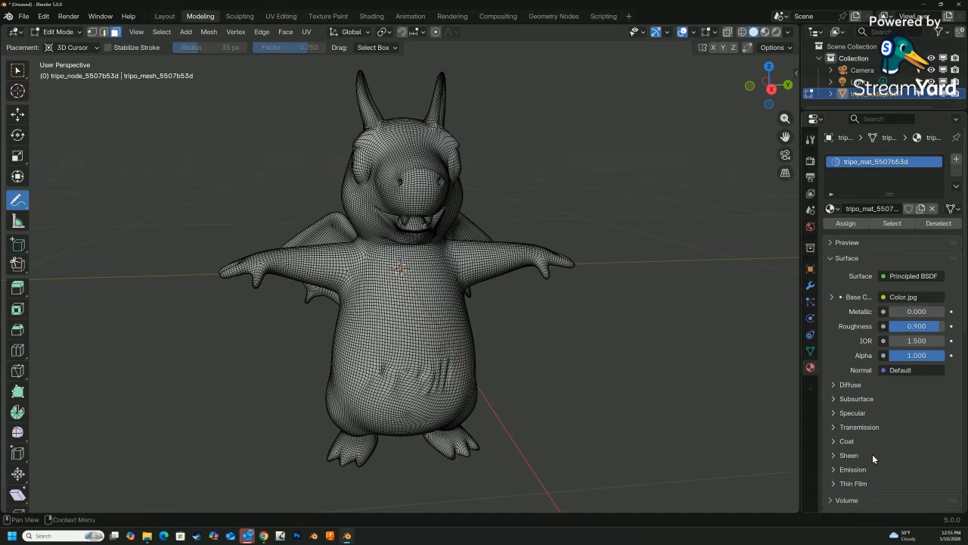
scroll(865, 454, "down", 3)
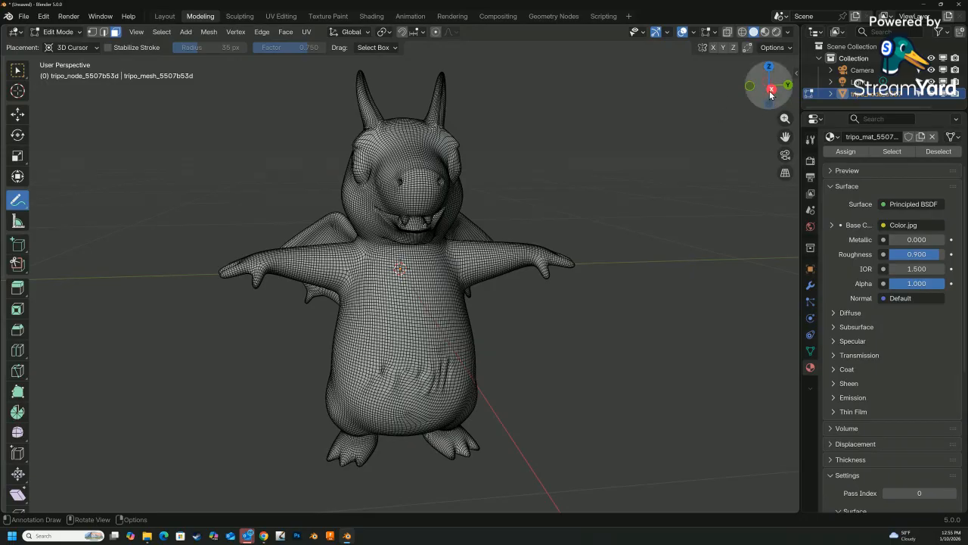
mouse_move(769, 89)
left_mouse_down()
mouse_move(601, 89)
mouse_move(840, 92)
mouse_move(761, 106)
left_mouse_up()
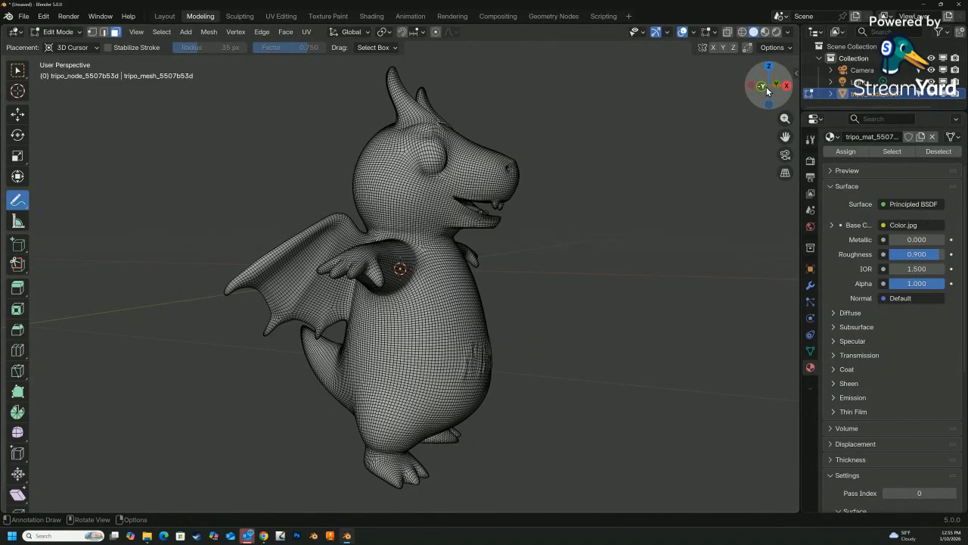
left_click_drag(766, 87, 732, 84)
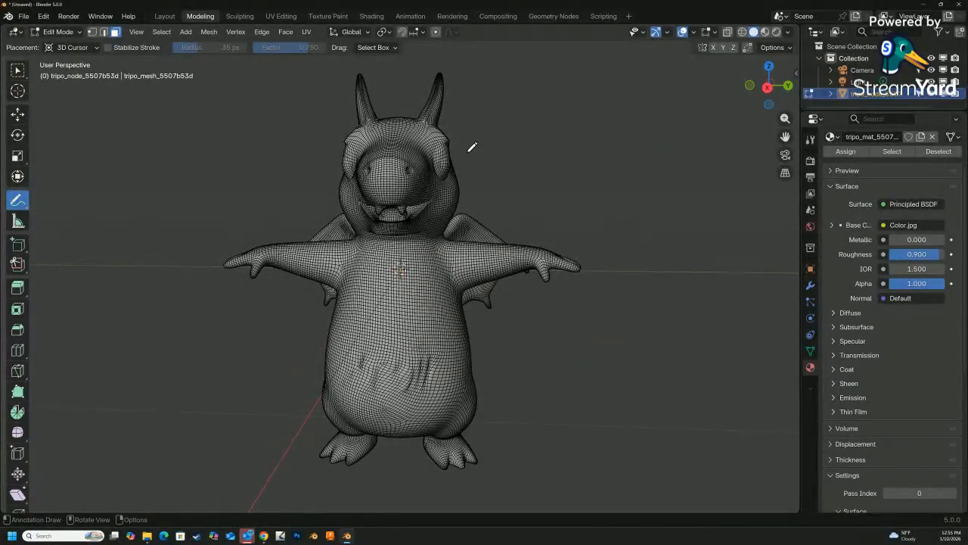
Switch to Tripo in the browser, turn the dragon to face front and open the Rigging workspace.
mouse_move(263, 536)
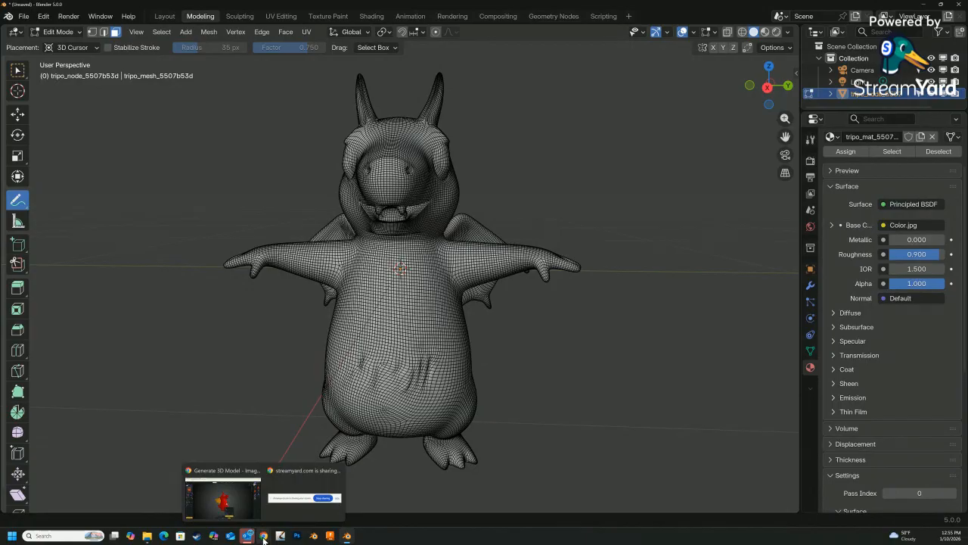
left_click(228, 522)
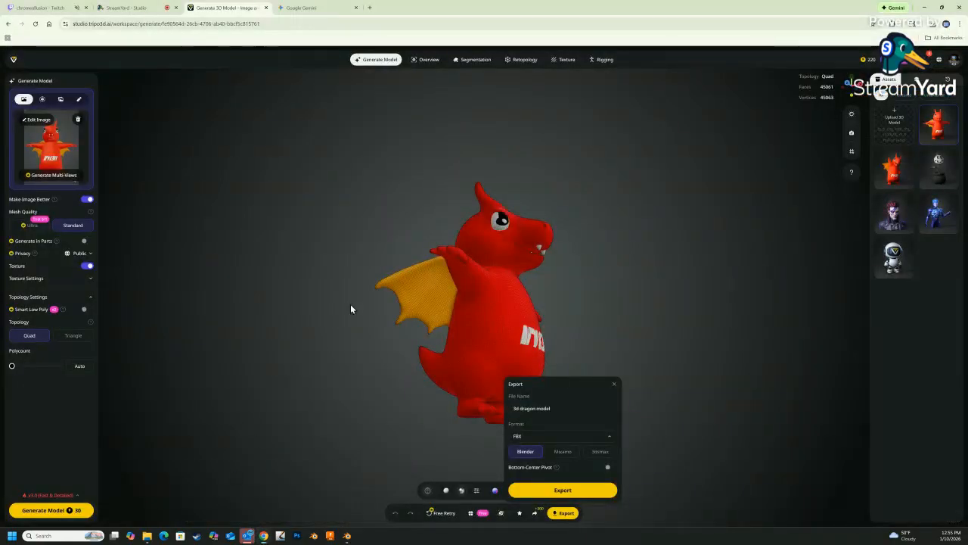
left_click_drag(697, 335, 605, 366)
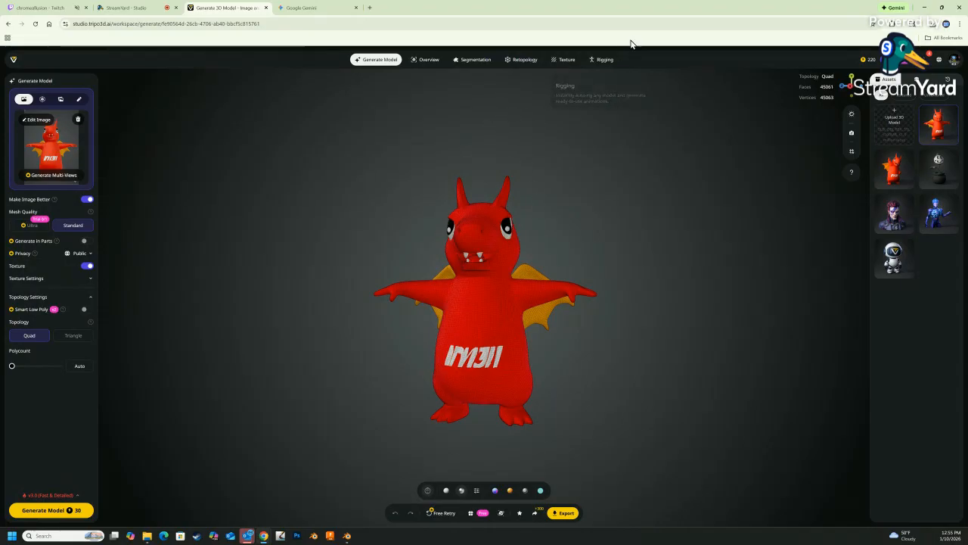
left_click(595, 64)
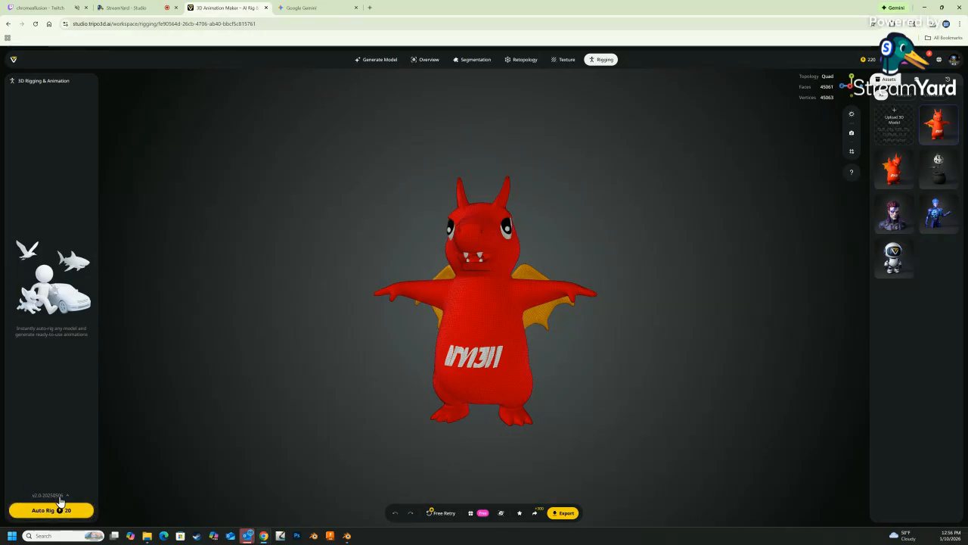
Examine the T-pose dragon's arms, wings and tail from both sides and the front in the Rigging workspace.
left_click_drag(494, 324, 592, 320)
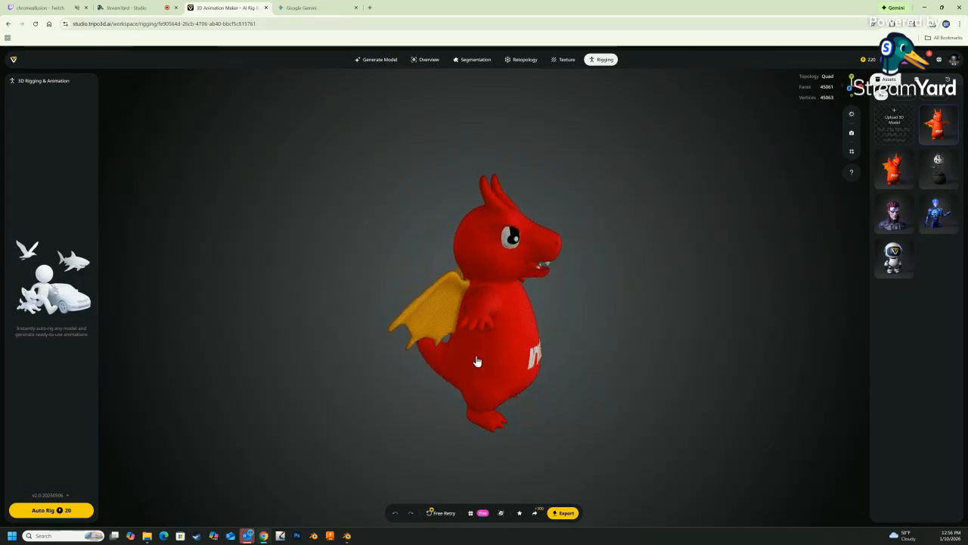
left_click_drag(477, 358, 522, 372)
left_click(444, 376)
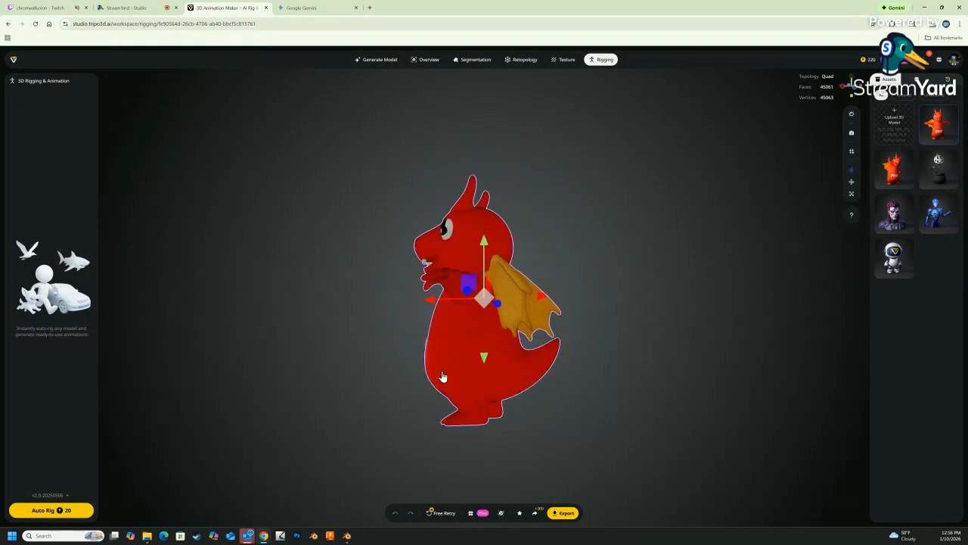
left_click_drag(443, 376, 527, 372)
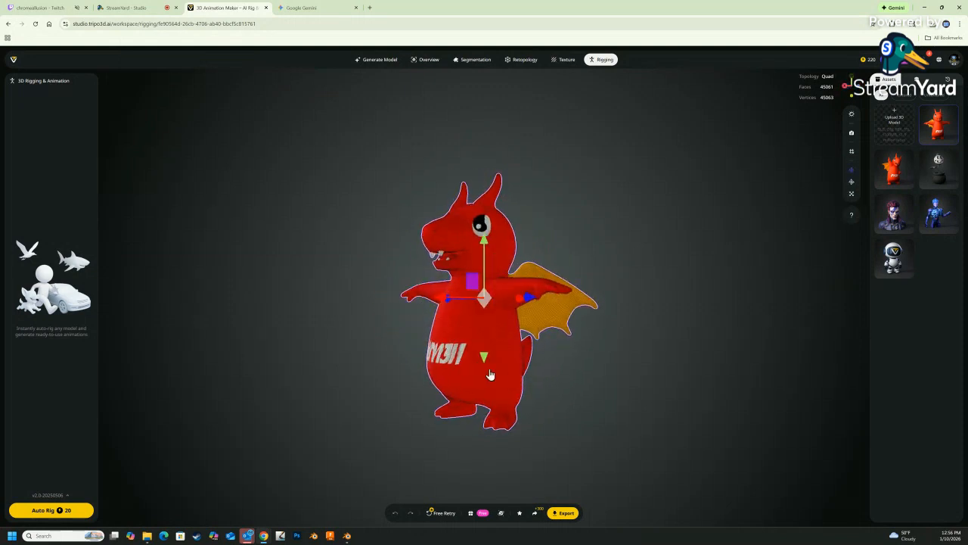
left_click(363, 358)
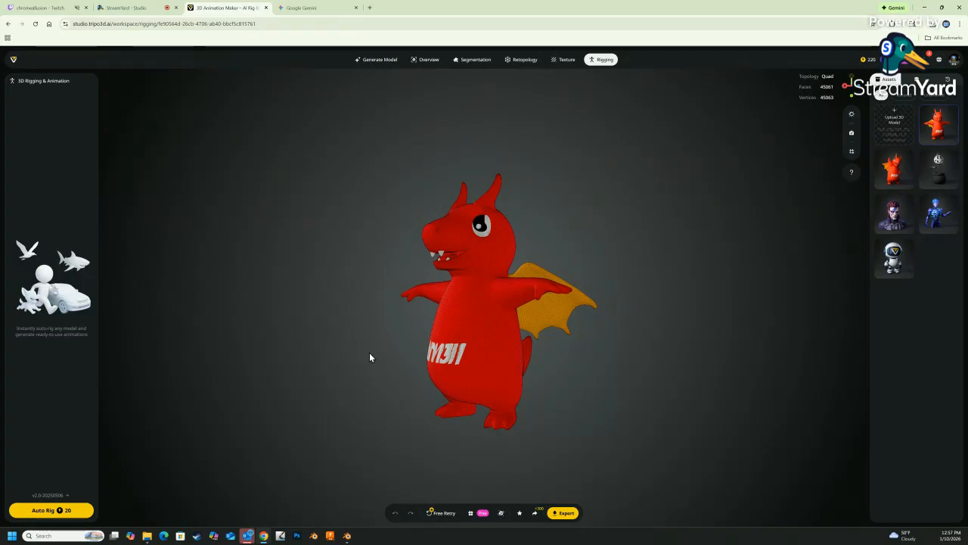
left_click_drag(339, 340, 264, 334)
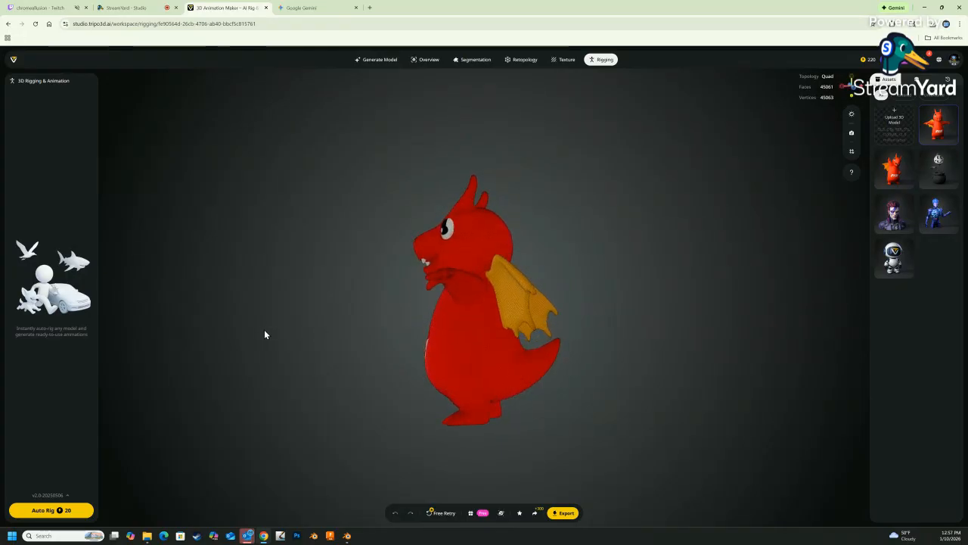
mouse_move(647, 386)
left_mouse_down()
mouse_move(508, 398)
mouse_move(540, 403)
mouse_move(574, 383)
mouse_move(648, 384)
left_mouse_up()
left_click_drag(377, 384, 475, 392)
left_click_drag(403, 375, 415, 377)
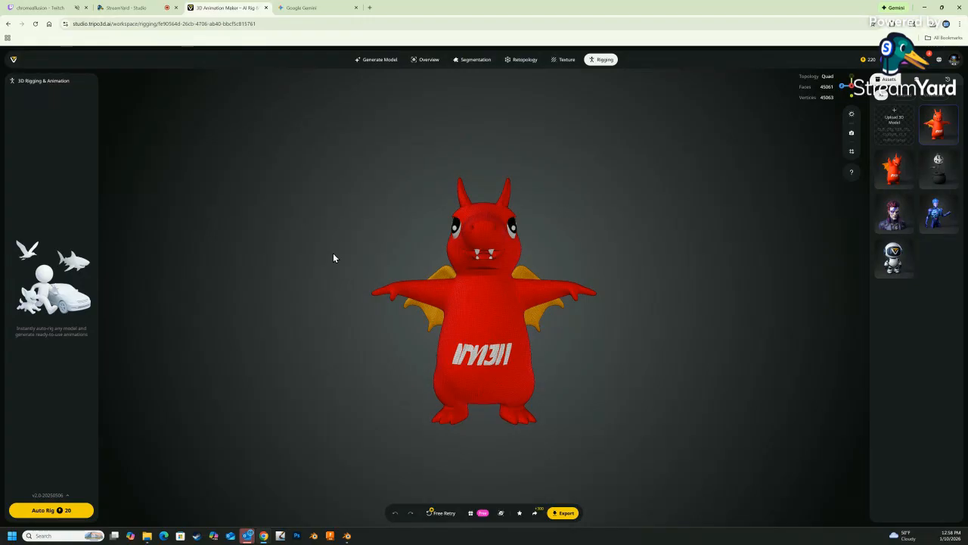
Switch to the StreamYard studio and view the live stream on the chromeallusion Twitch channel.
left_click(125, 8)
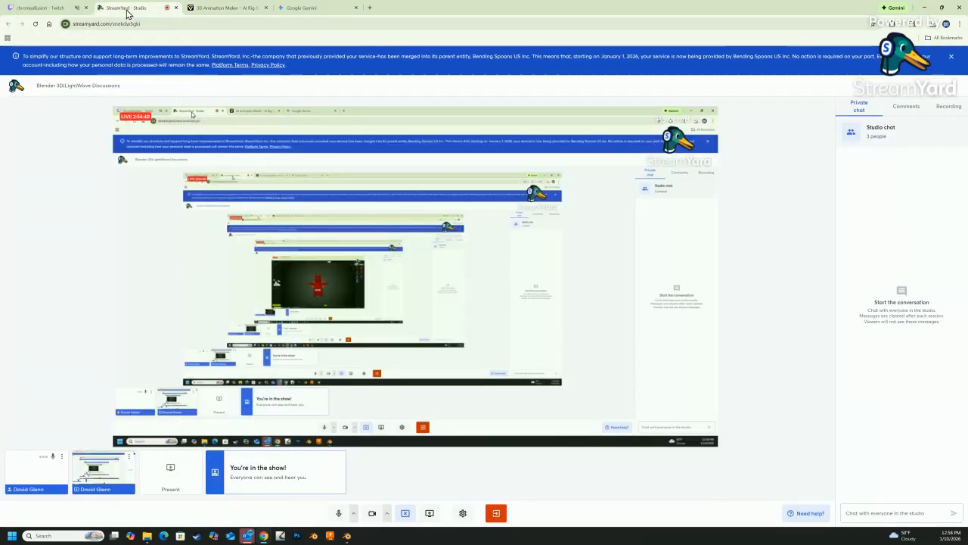
left_click(45, 8)
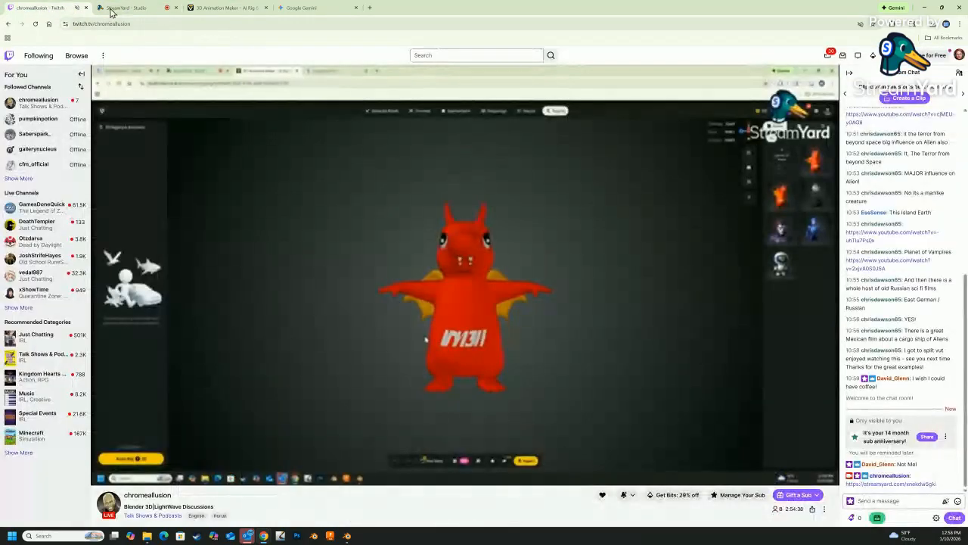